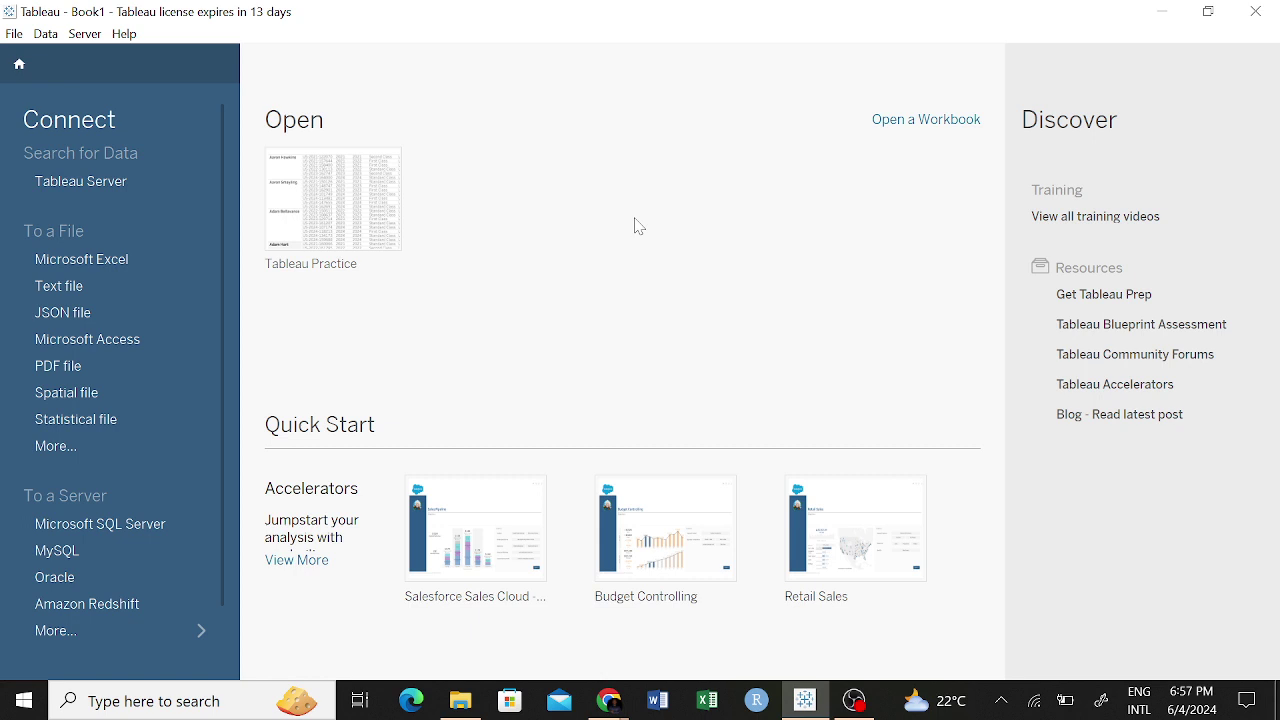
Start a new Microsoft Excel connection from Tableau's Connect pane.
{"action": "scroll", "coordinate": [210, 360], "scroll_direction": "down", "scroll_amount": 2}
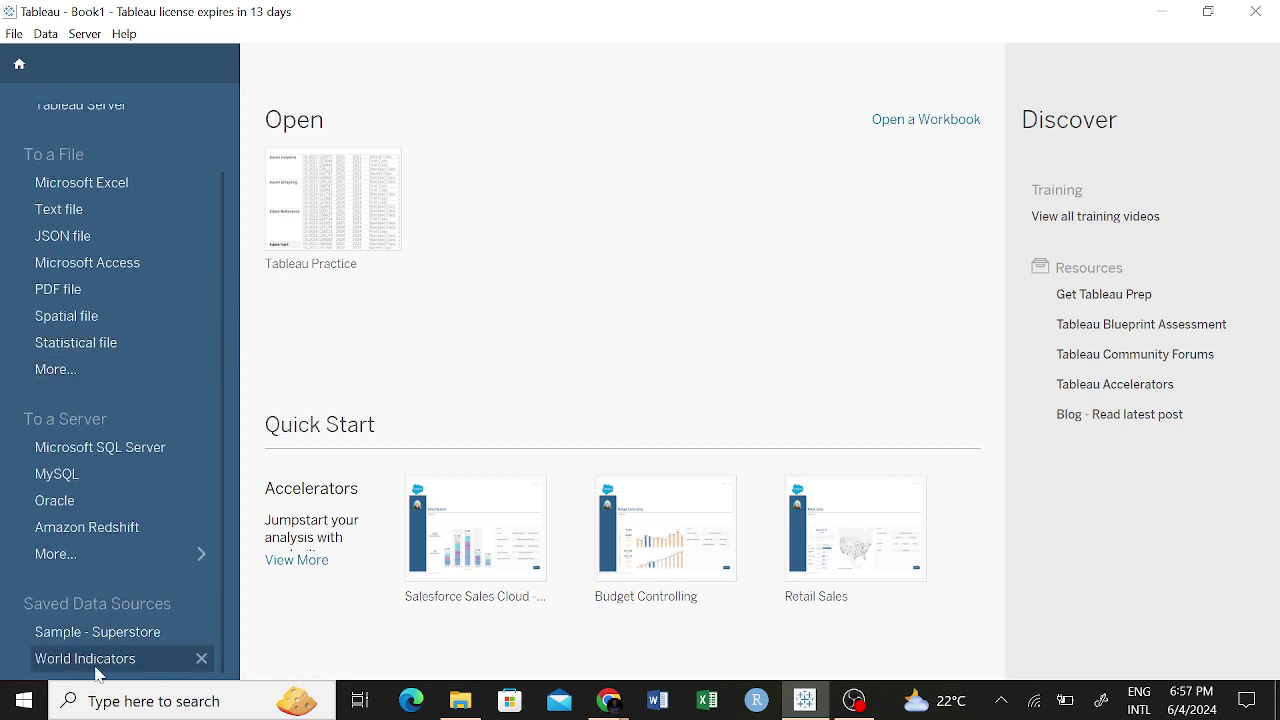
{"action": "scroll", "coordinate": [172, 314], "scroll_direction": "up", "scroll_amount": 2}
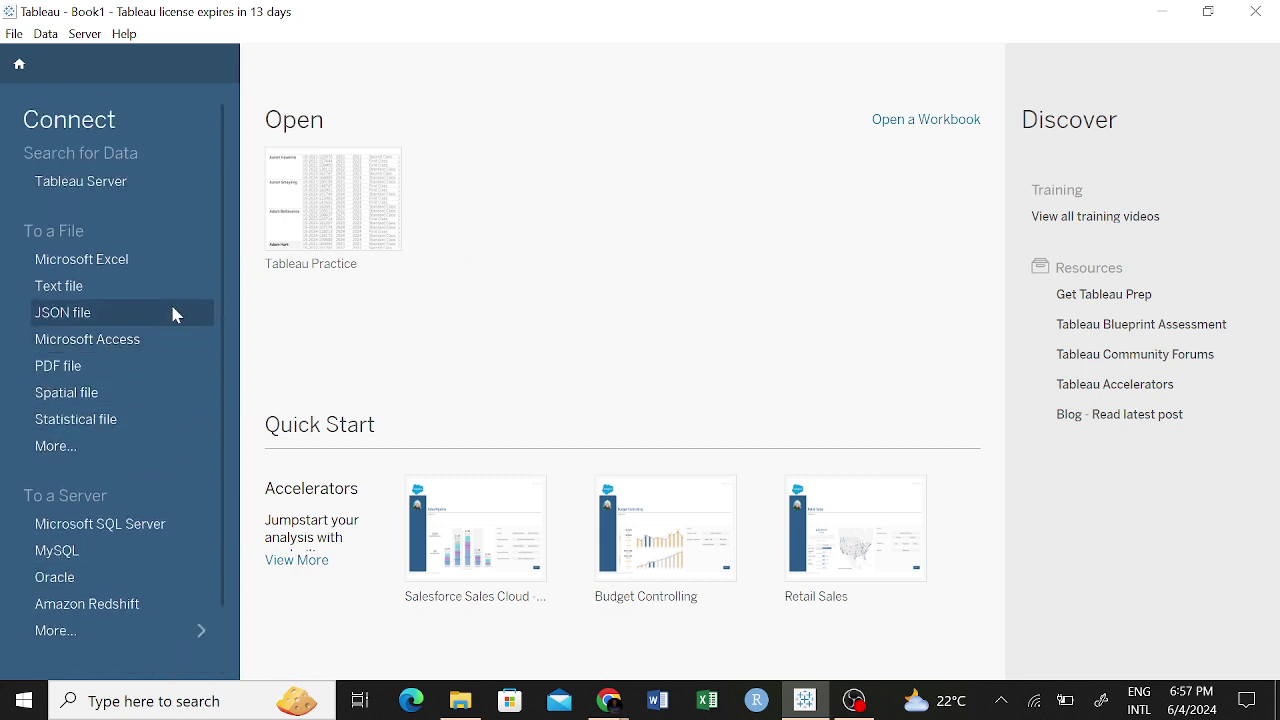
{"action": "scroll", "coordinate": [172, 314], "scroll_direction": "down", "scroll_amount": 2}
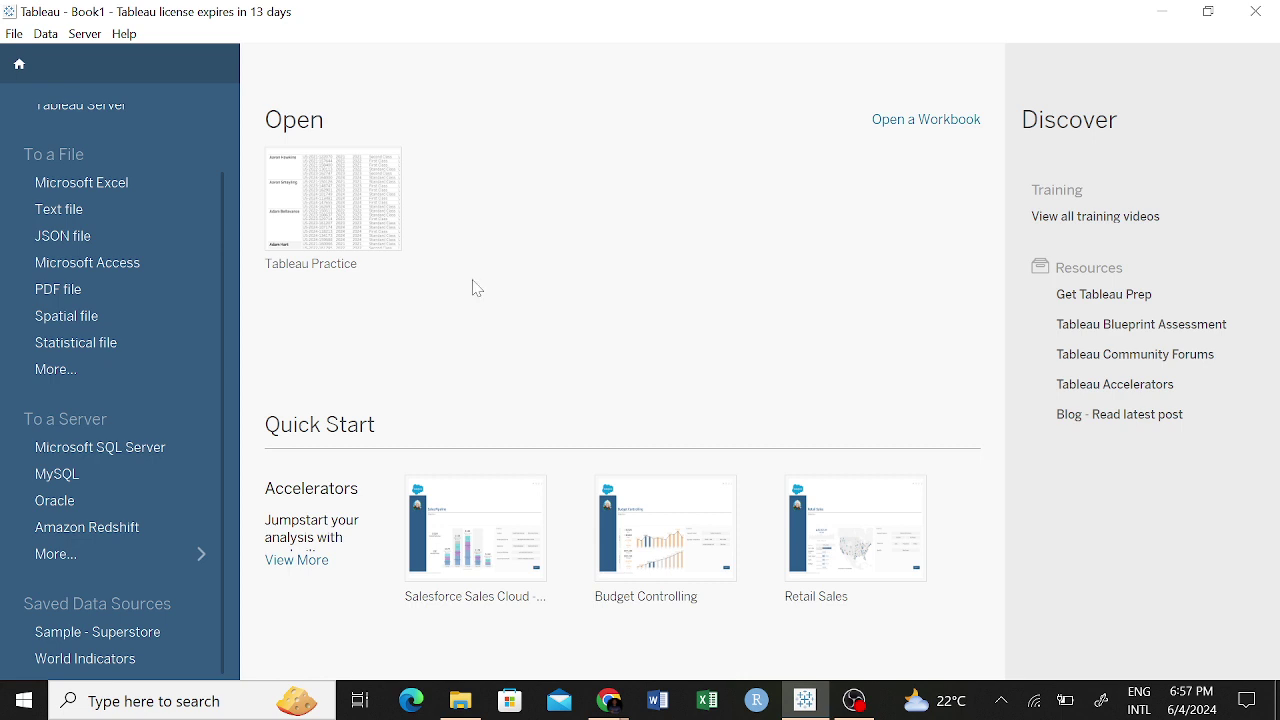
{"action": "scroll", "coordinate": [177, 296], "scroll_direction": "up", "scroll_amount": 2}
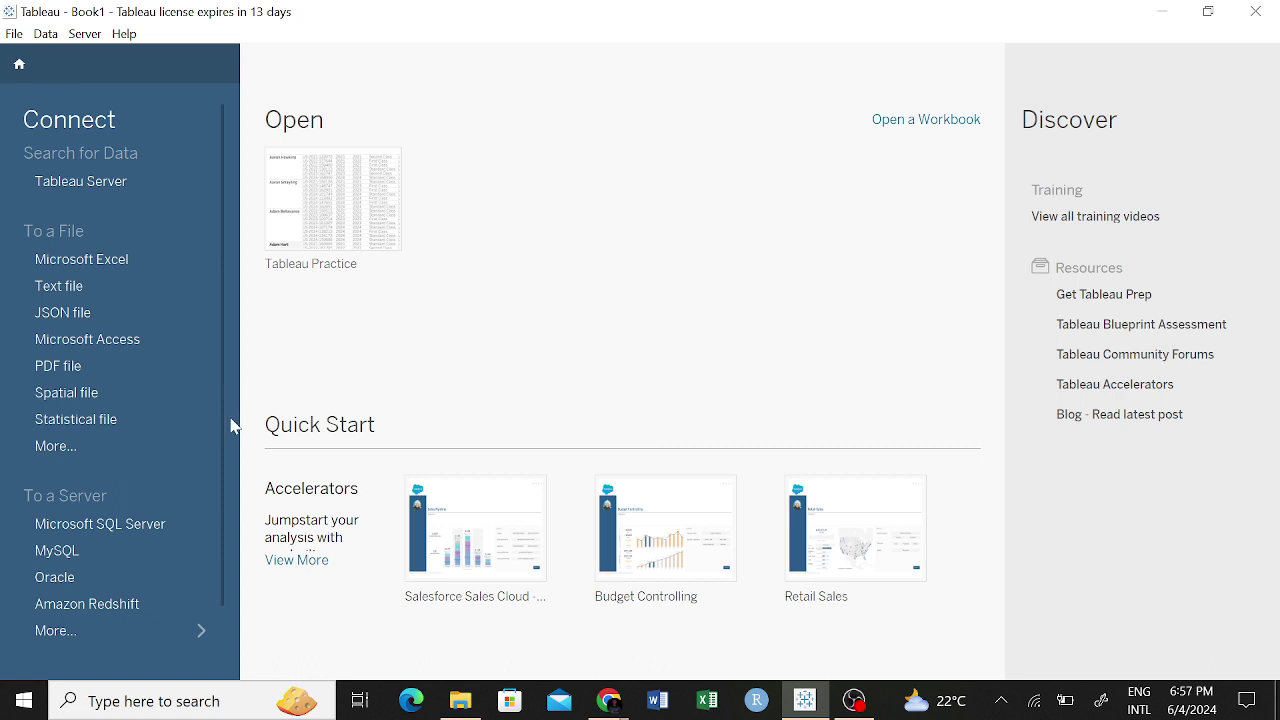
{"action": "scroll", "coordinate": [146, 483], "scroll_direction": "down", "scroll_amount": 2}
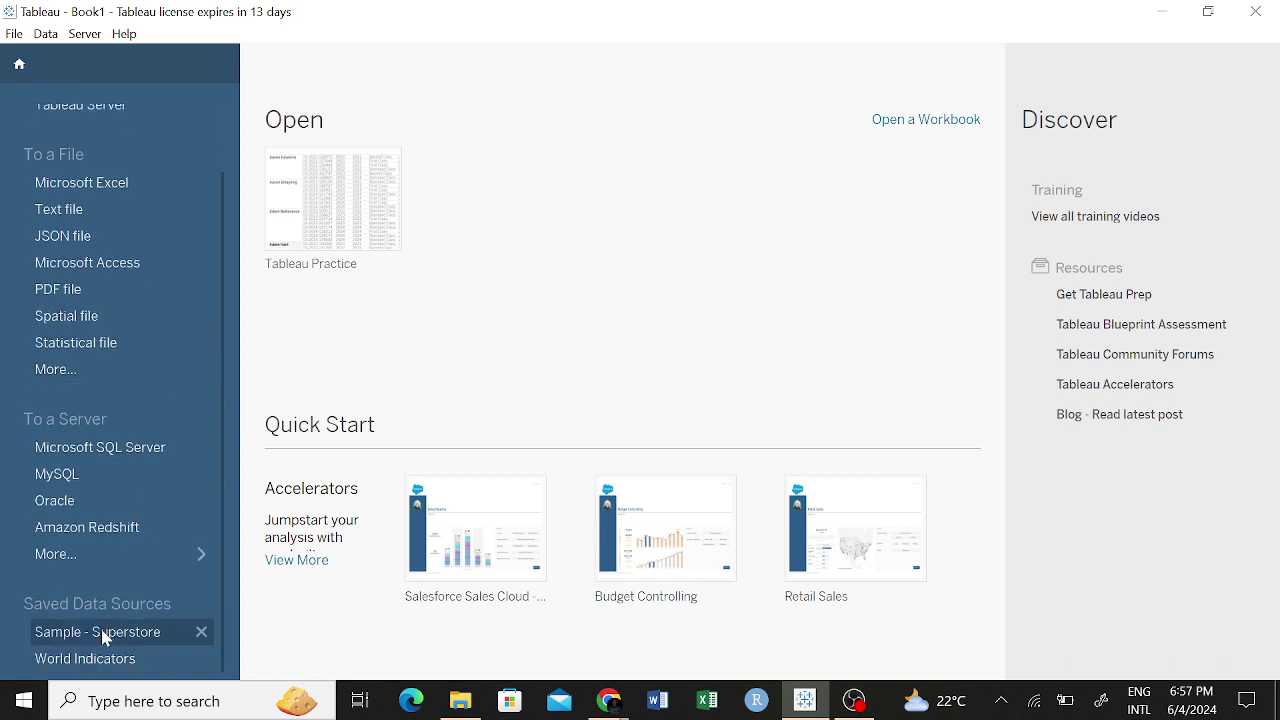
{"action": "scroll", "coordinate": [182, 440], "scroll_direction": "up", "scroll_amount": 2}
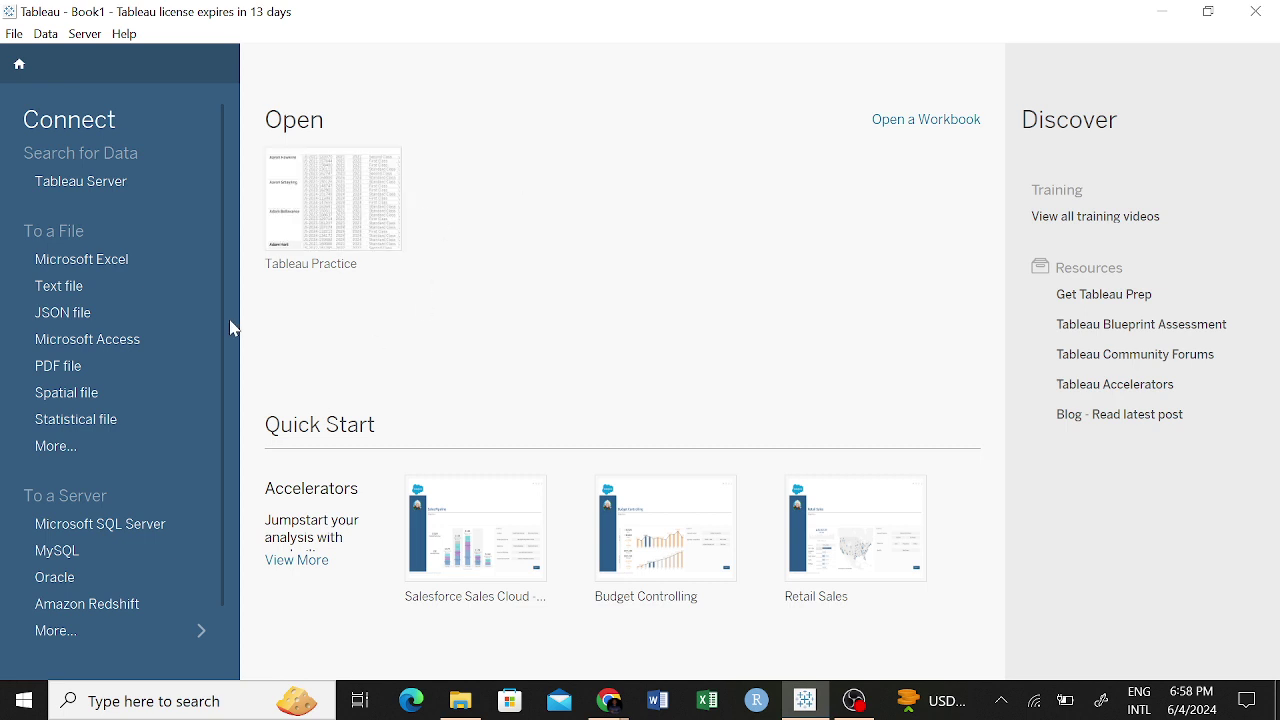
{"action": "left_click", "coordinate": [125, 262]}
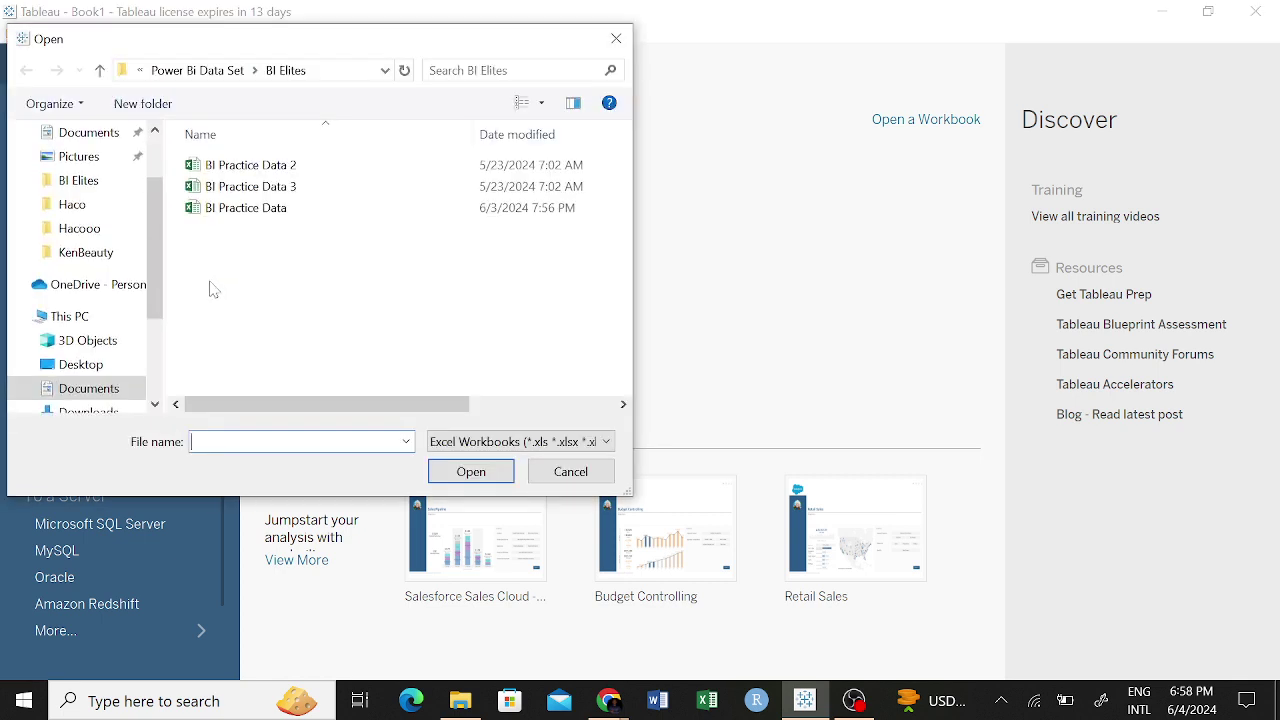
Open the Retail Store Sales Dataset workbook from the Downloads folder.
{"action": "scroll", "coordinate": [90, 240], "scroll_direction": "up", "scroll_amount": 2}
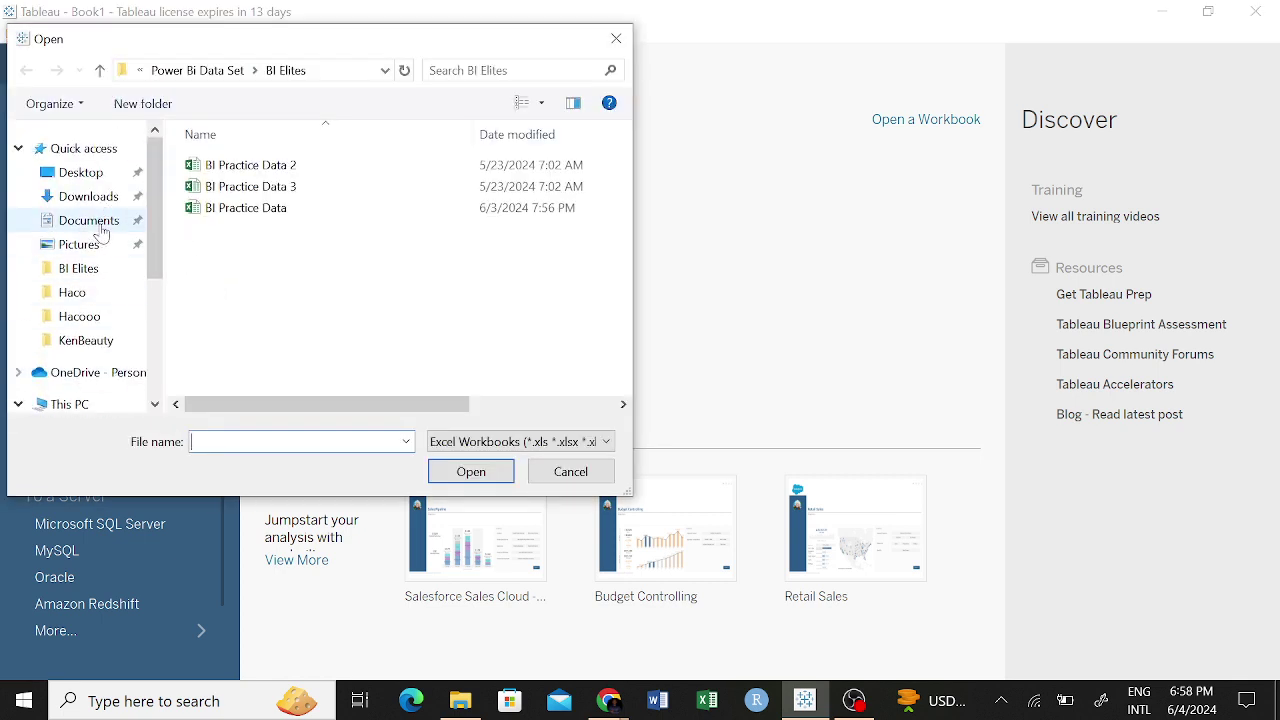
{"action": "left_click", "coordinate": [88, 196]}
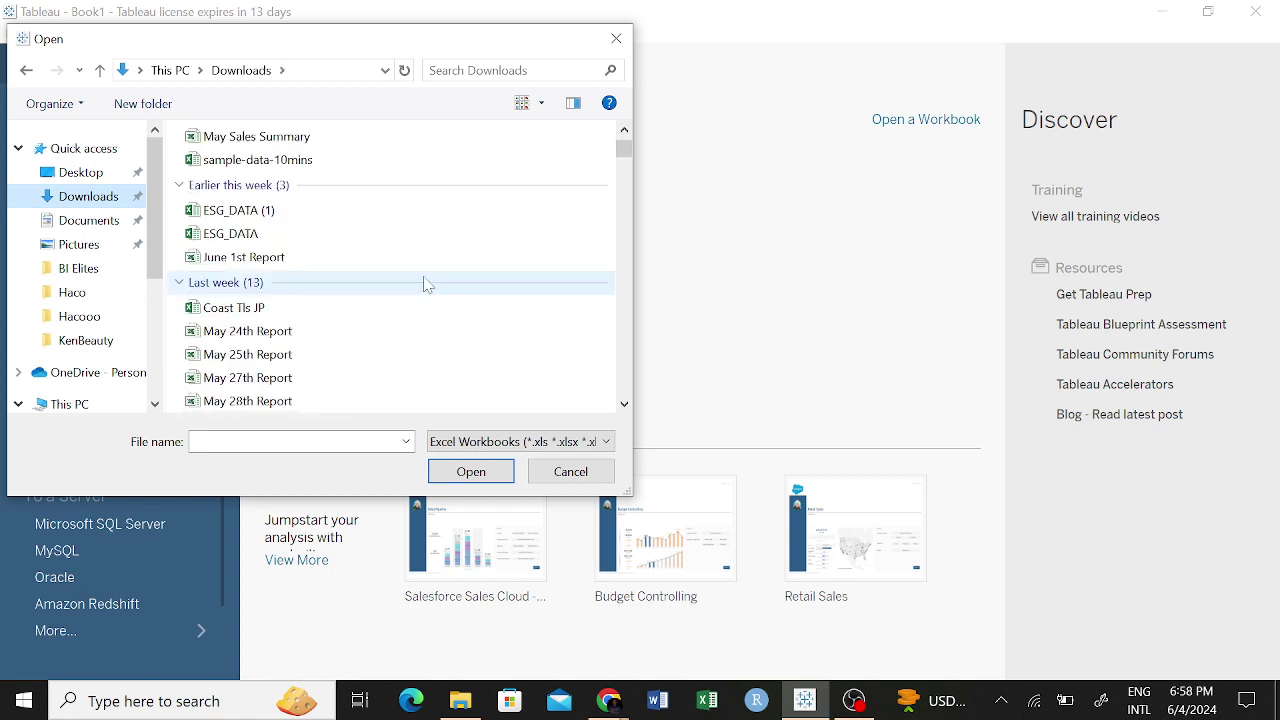
{"action": "scroll", "coordinate": [424, 285], "scroll_direction": "down", "scroll_amount": 3}
{"action": "scroll", "coordinate": [424, 285], "scroll_direction": "down", "scroll_amount": 1}
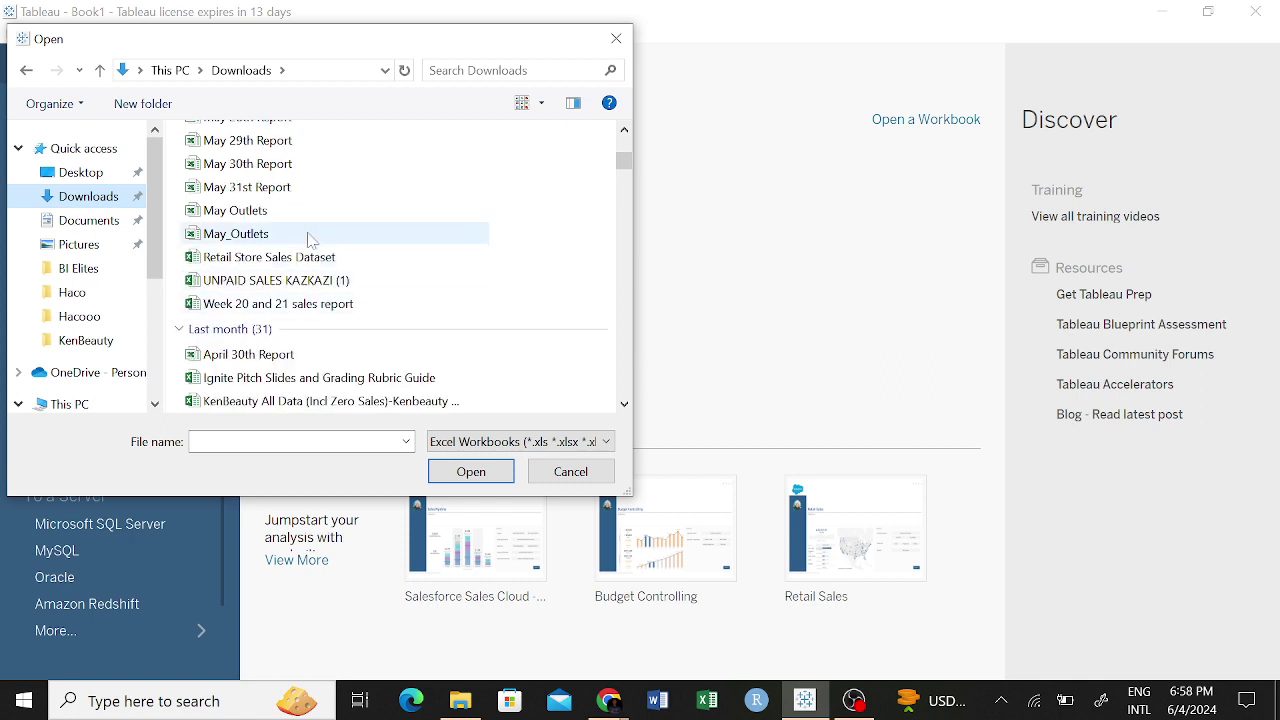
{"action": "left_click", "coordinate": [306, 257]}
{"action": "left_click", "coordinate": [470, 471]}
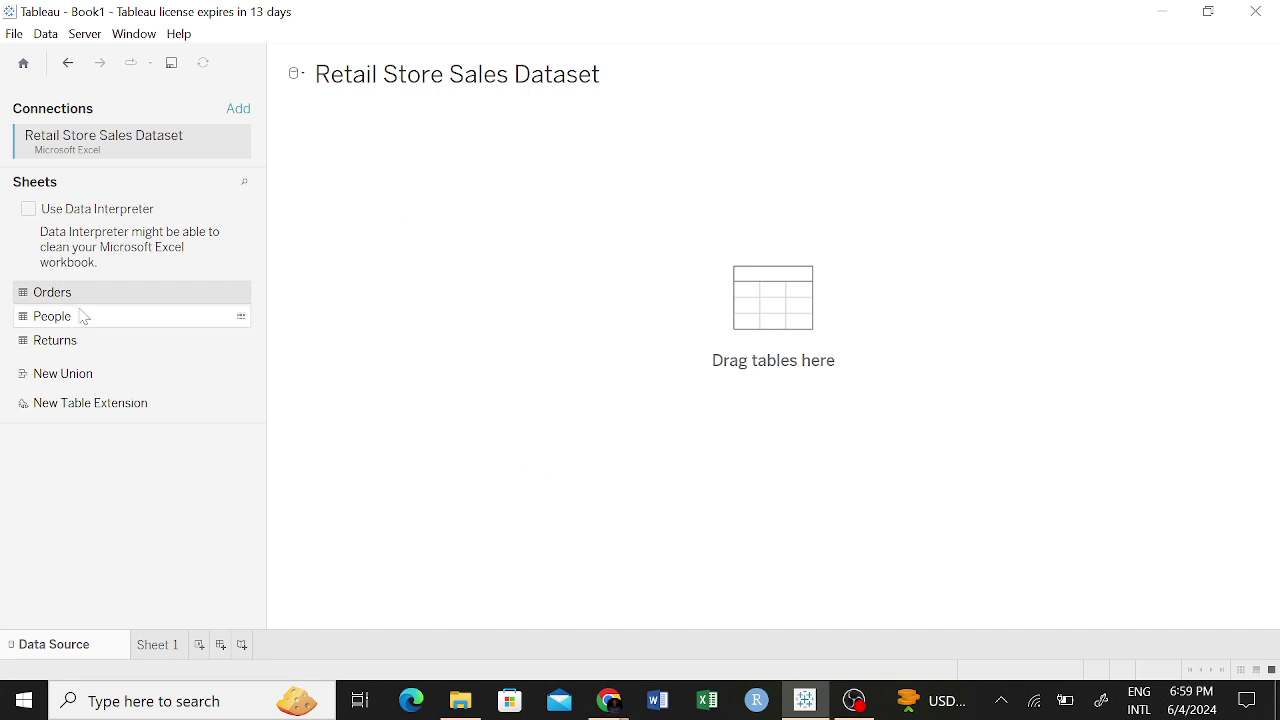
{"action": "left_click_drag", "start_coordinate": [80, 320], "coordinate": [593, 402]}
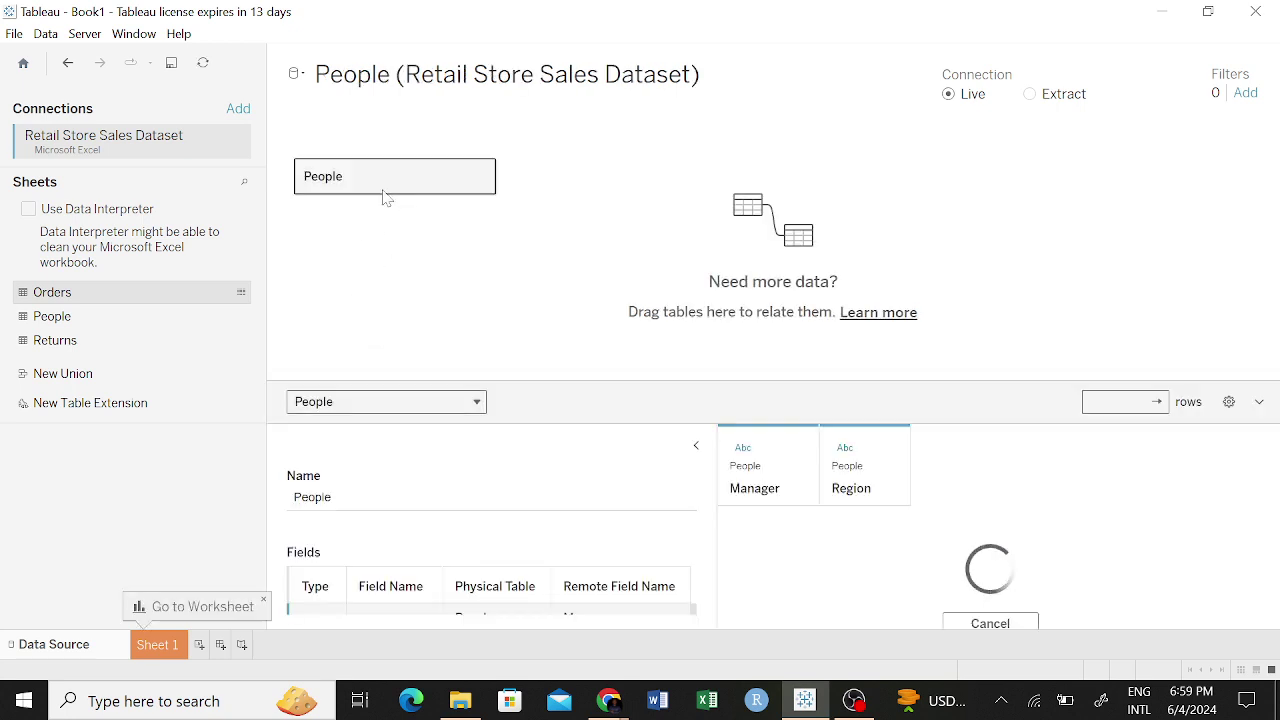
{"action": "left_click_drag", "start_coordinate": [60, 316], "coordinate": [95, 352]}
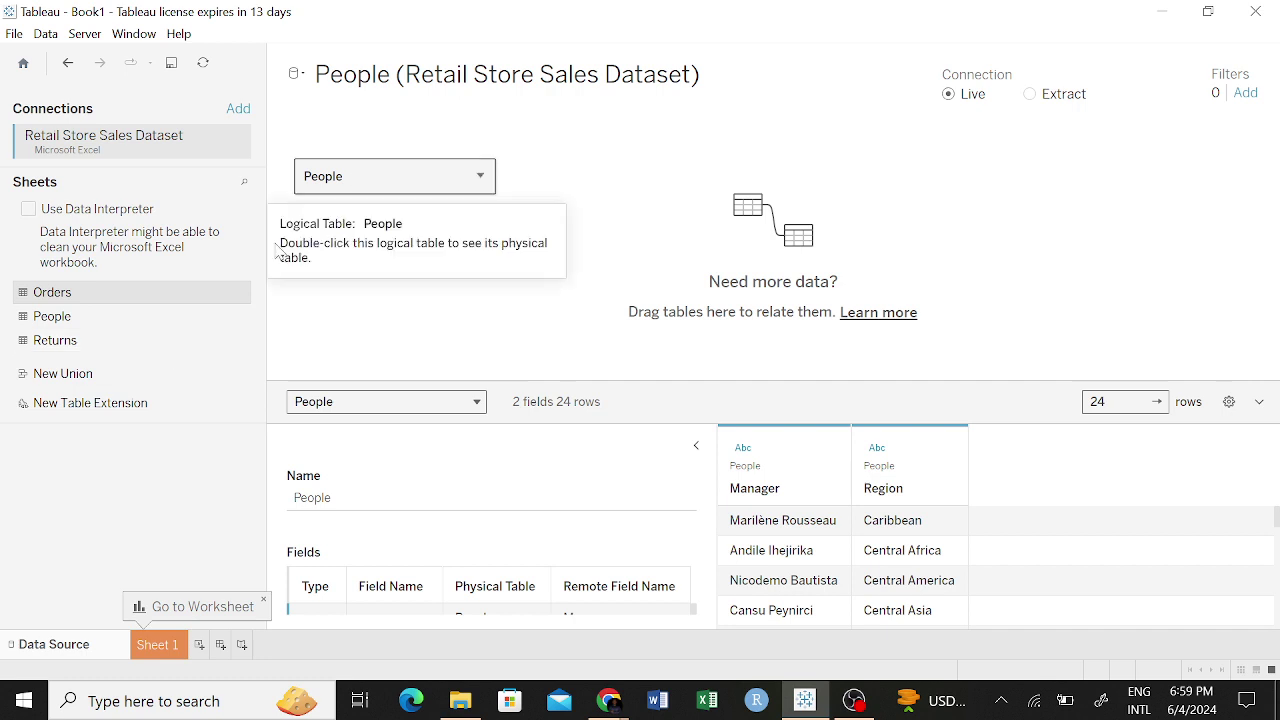
{"action": "left_click_drag", "start_coordinate": [358, 178], "coordinate": [86, 345]}
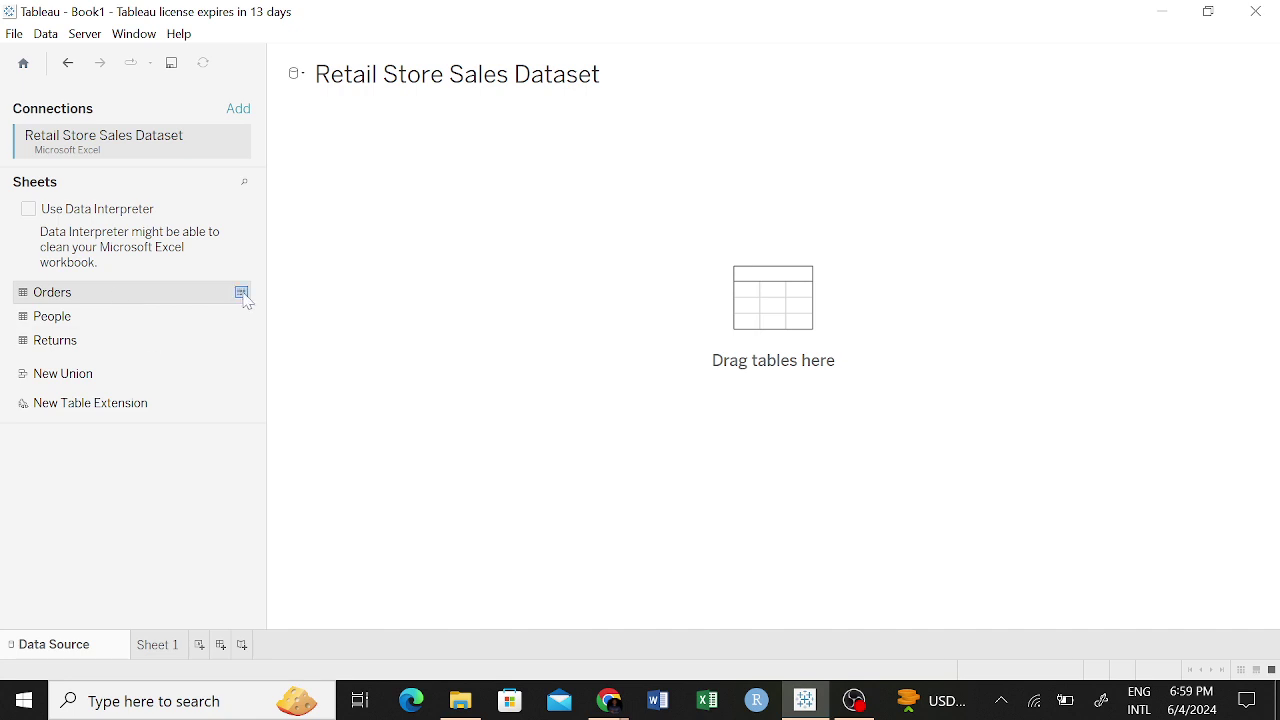
View the Orders sheet's raw data and scroll across its 24 fields.
{"action": "left_click", "coordinate": [241, 293]}
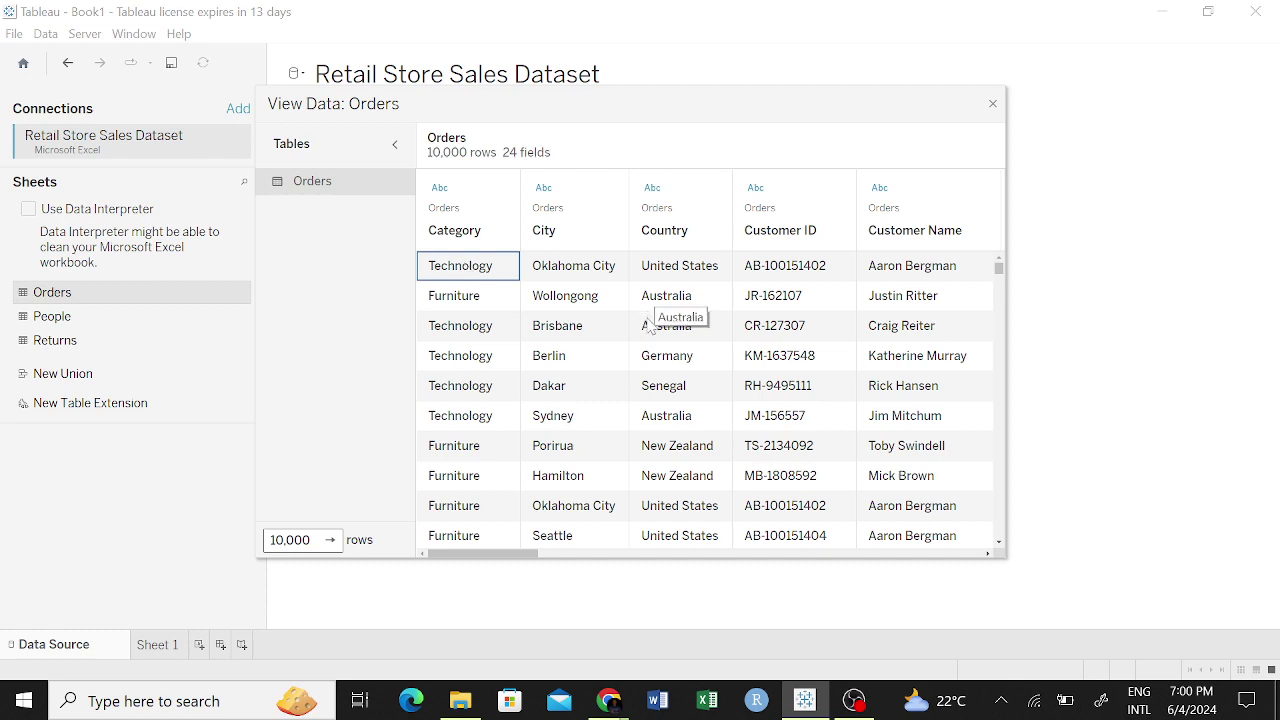
{"action": "scroll", "coordinate": [728, 345], "scroll_direction": "right", "scroll_amount": 1}
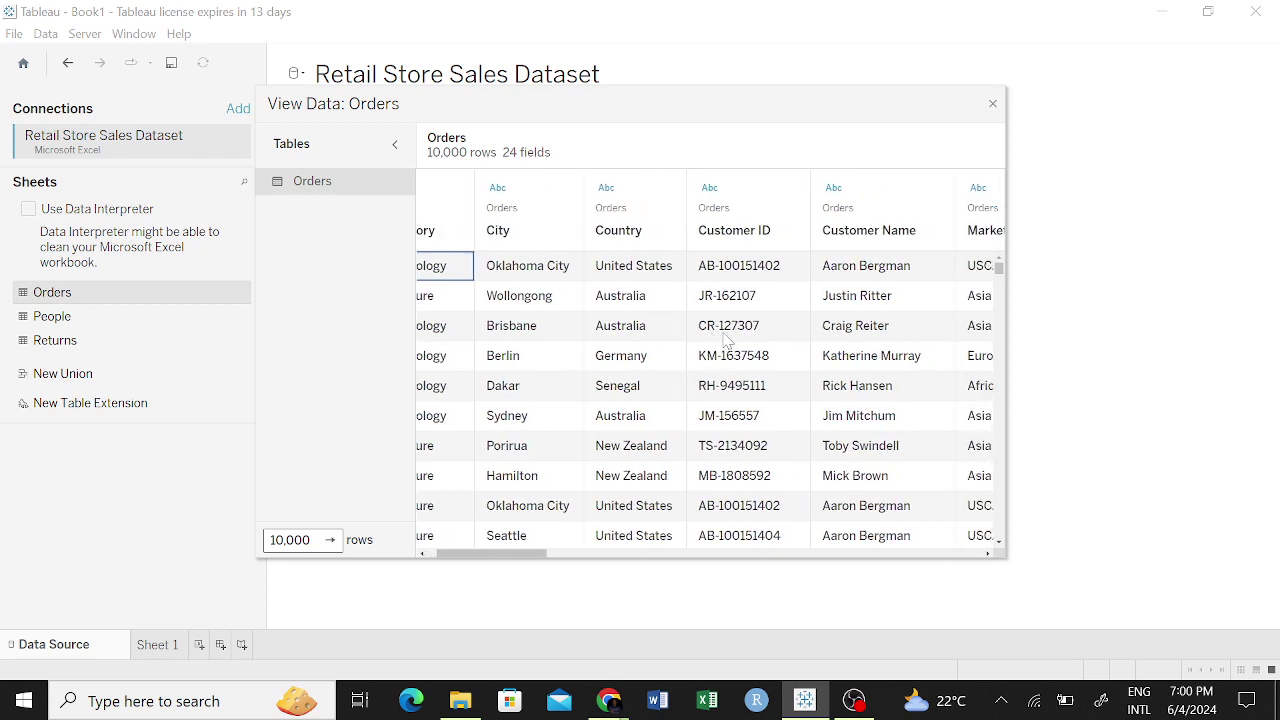
{"action": "scroll", "coordinate": [728, 340], "scroll_direction": "right", "scroll_amount": 2}
{"action": "scroll", "coordinate": [728, 340], "scroll_direction": "right", "scroll_amount": 1}
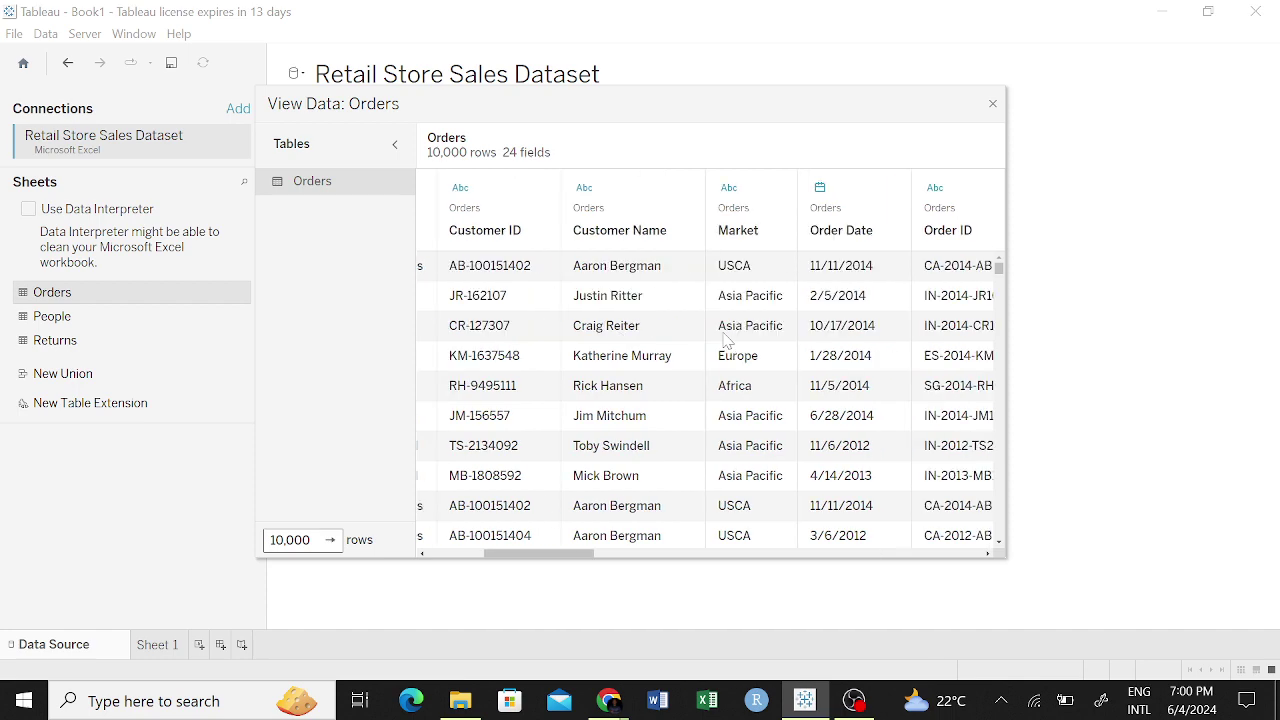
{"action": "scroll", "coordinate": [728, 340], "scroll_direction": "left", "scroll_amount": 5}
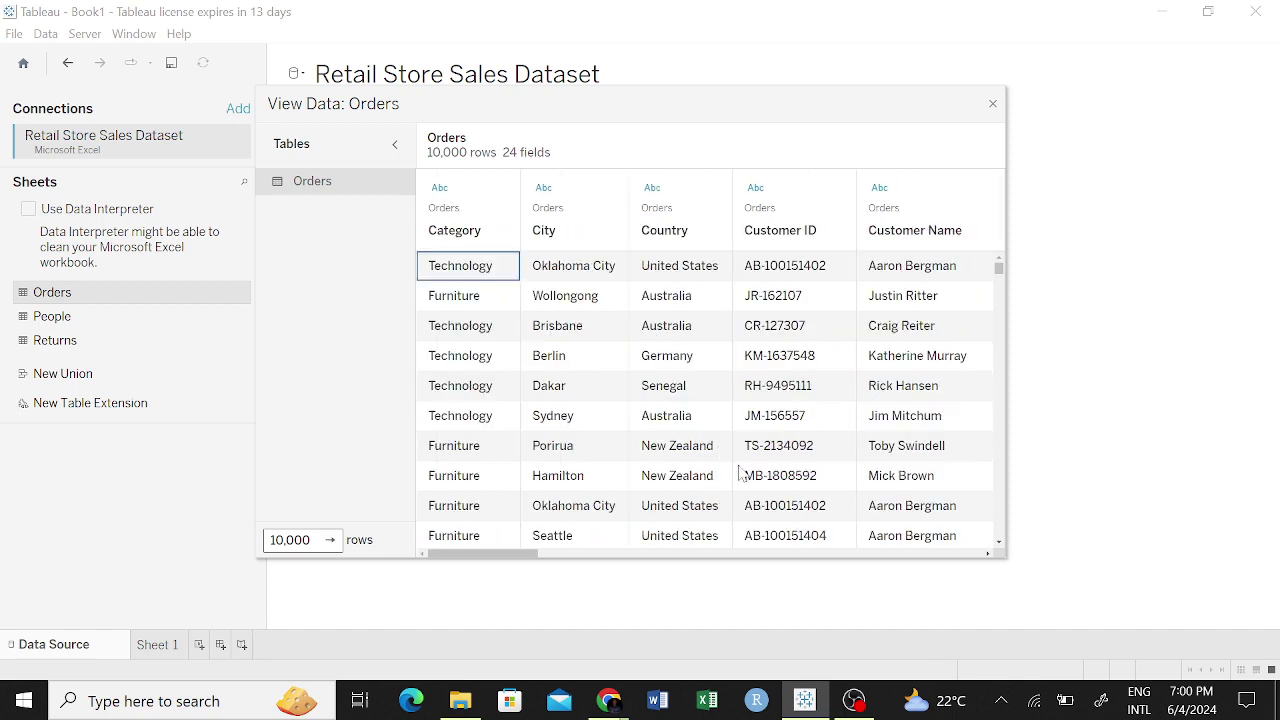
Open Retail Store Sales Dataset in Excel from File Explorer's Downloads folder.
{"action": "left_click", "coordinate": [468, 704]}
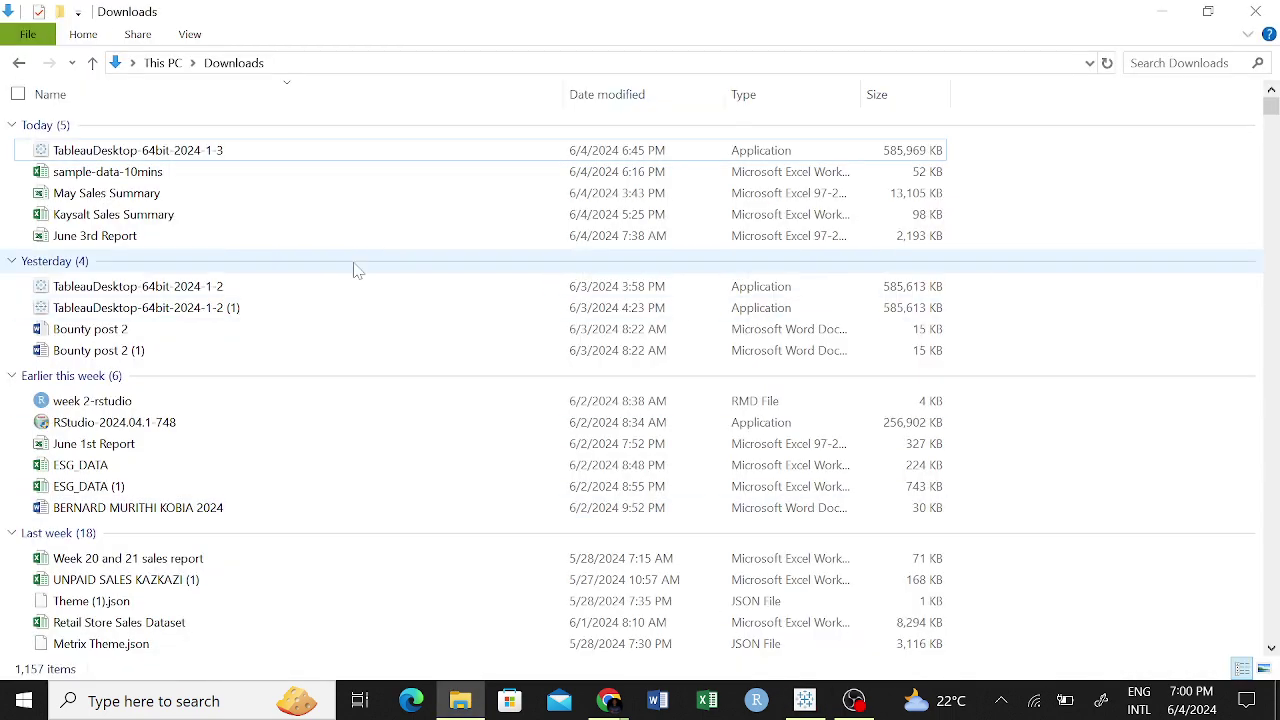
{"action": "scroll", "coordinate": [166, 349], "scroll_direction": "down", "scroll_amount": 3}
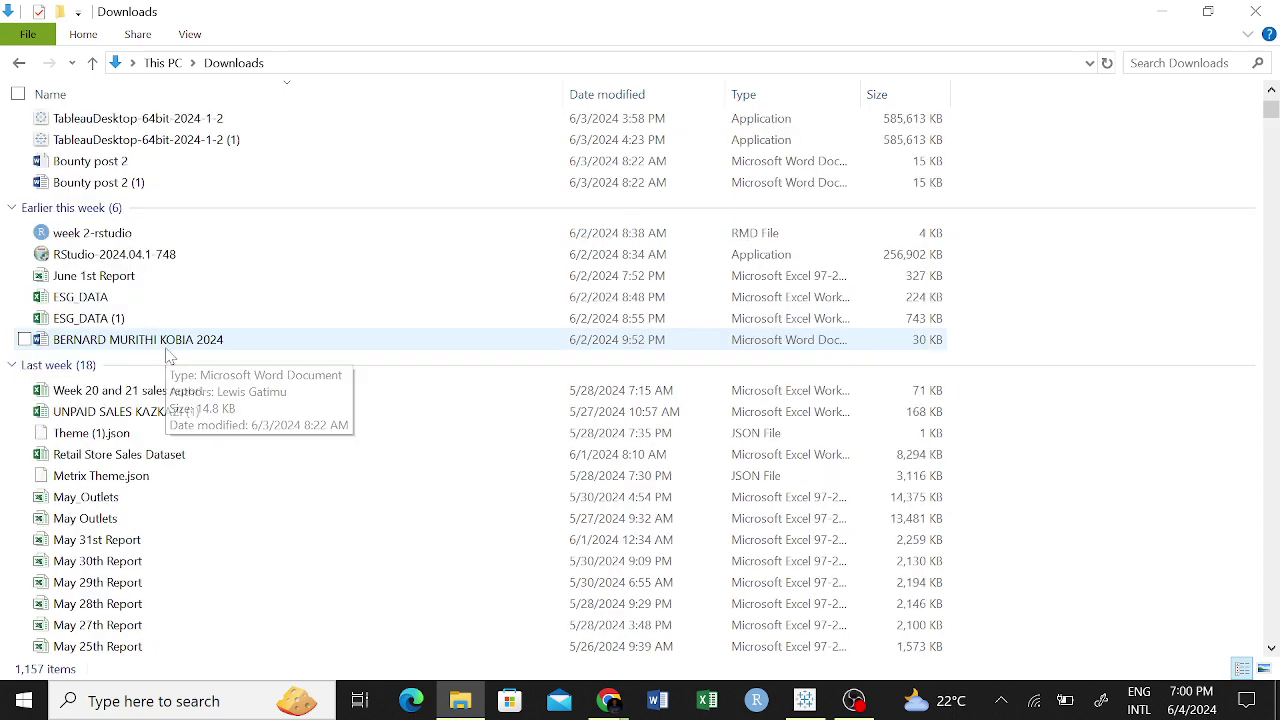
{"action": "scroll", "coordinate": [170, 357], "scroll_direction": "down", "scroll_amount": 4}
{"action": "scroll", "coordinate": [166, 357], "scroll_direction": "down", "scroll_amount": 2}
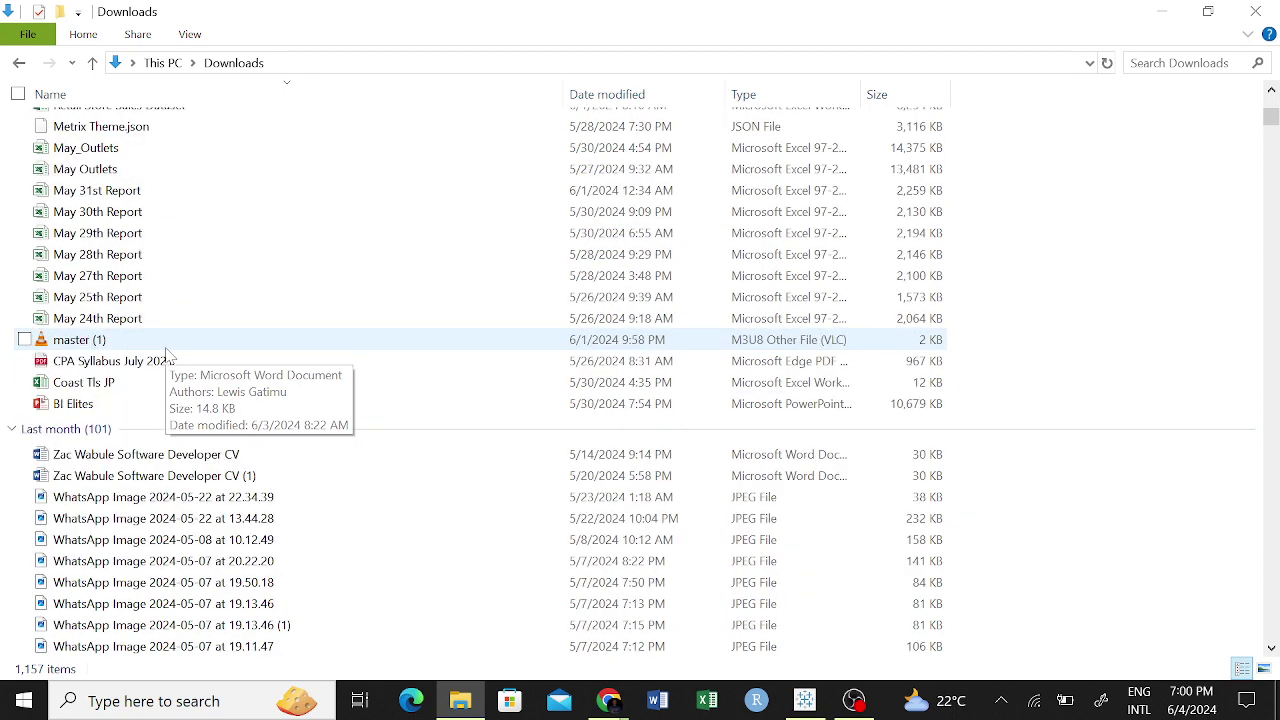
{"action": "scroll", "coordinate": [183, 346], "scroll_direction": "up", "scroll_amount": 3}
{"action": "double_click", "coordinate": [212, 280]}
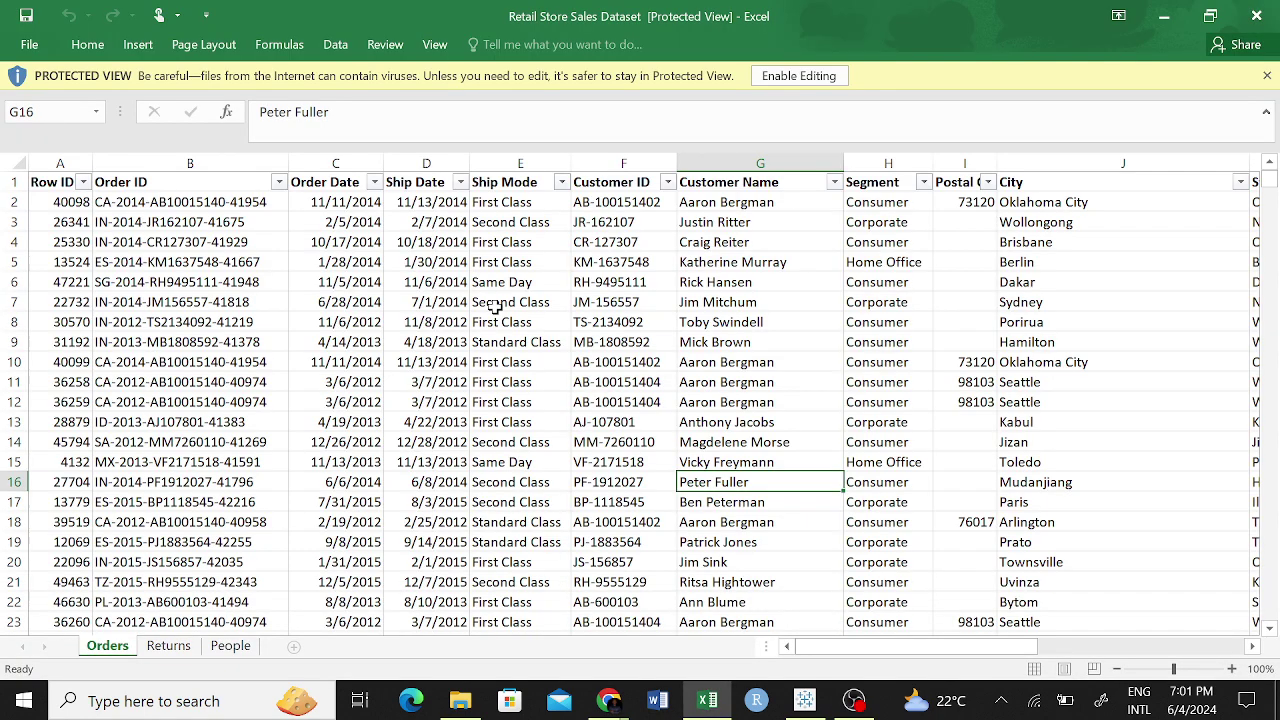
Enable editing, then look through the Returns, People and Orders sheets.
{"action": "left_click", "coordinate": [810, 76]}
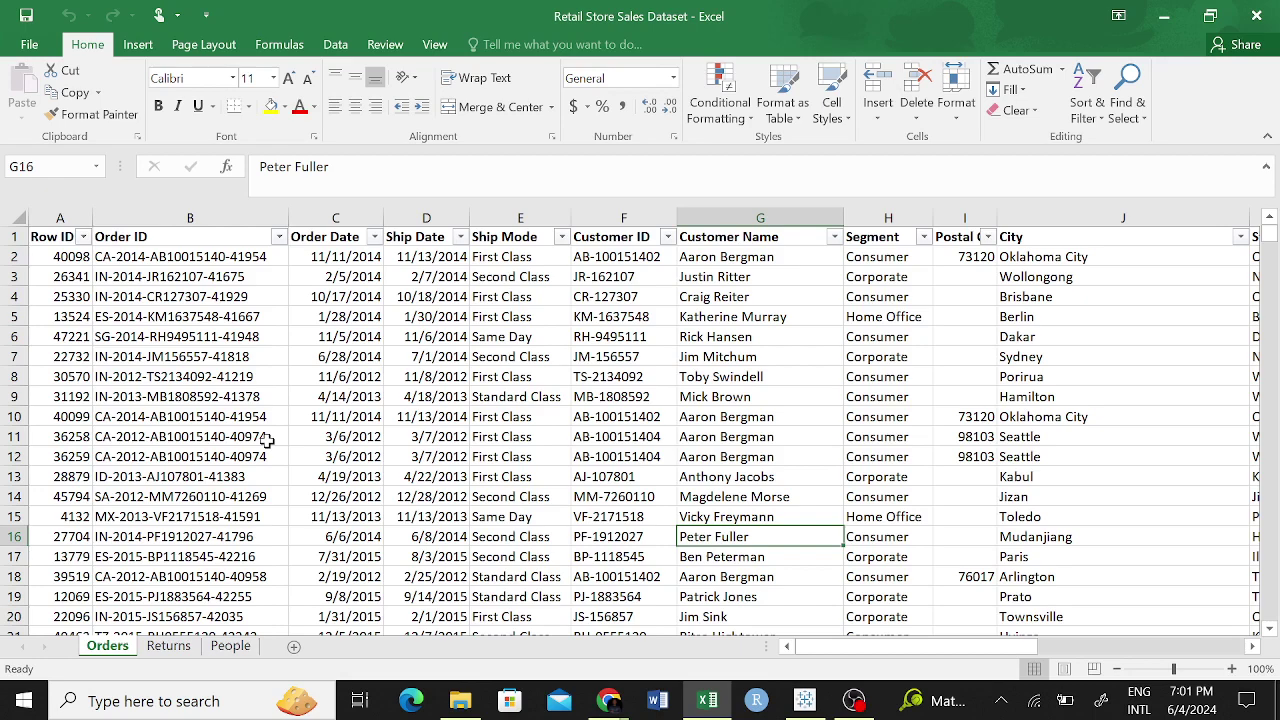
{"action": "left_click", "coordinate": [168, 646]}
{"action": "left_click", "coordinate": [217, 648]}
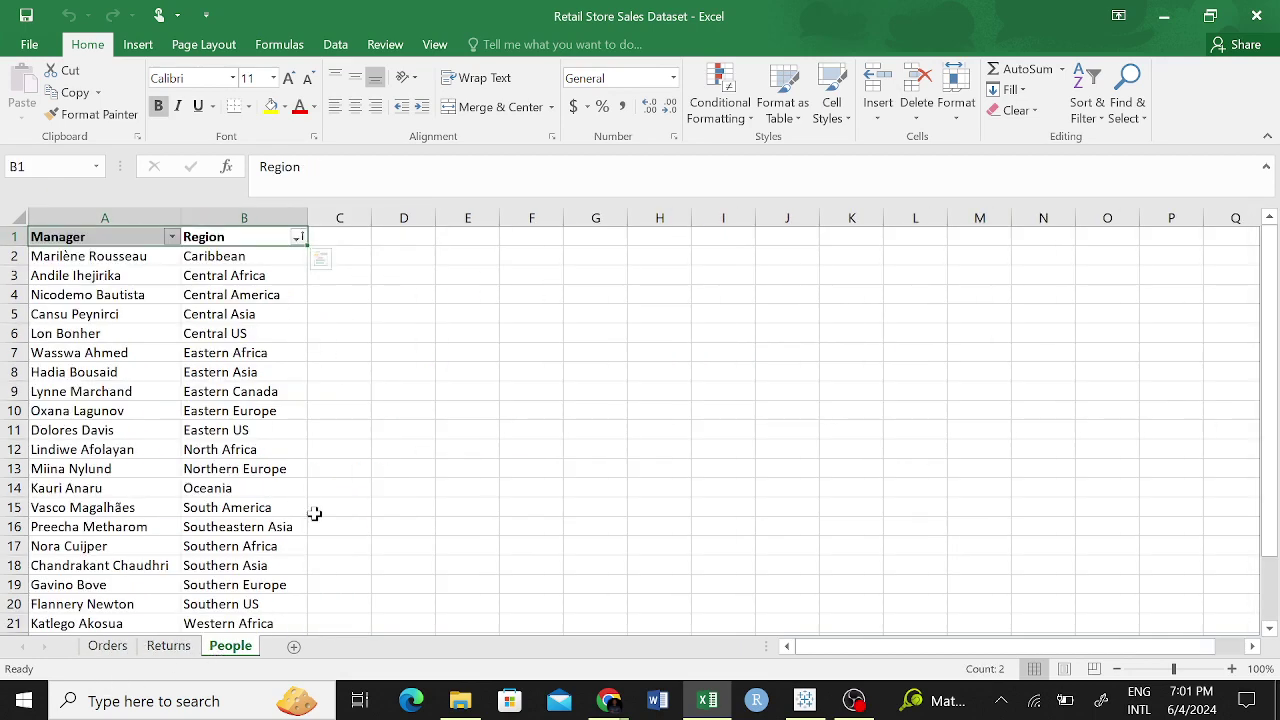
{"action": "left_click", "coordinate": [104, 646]}
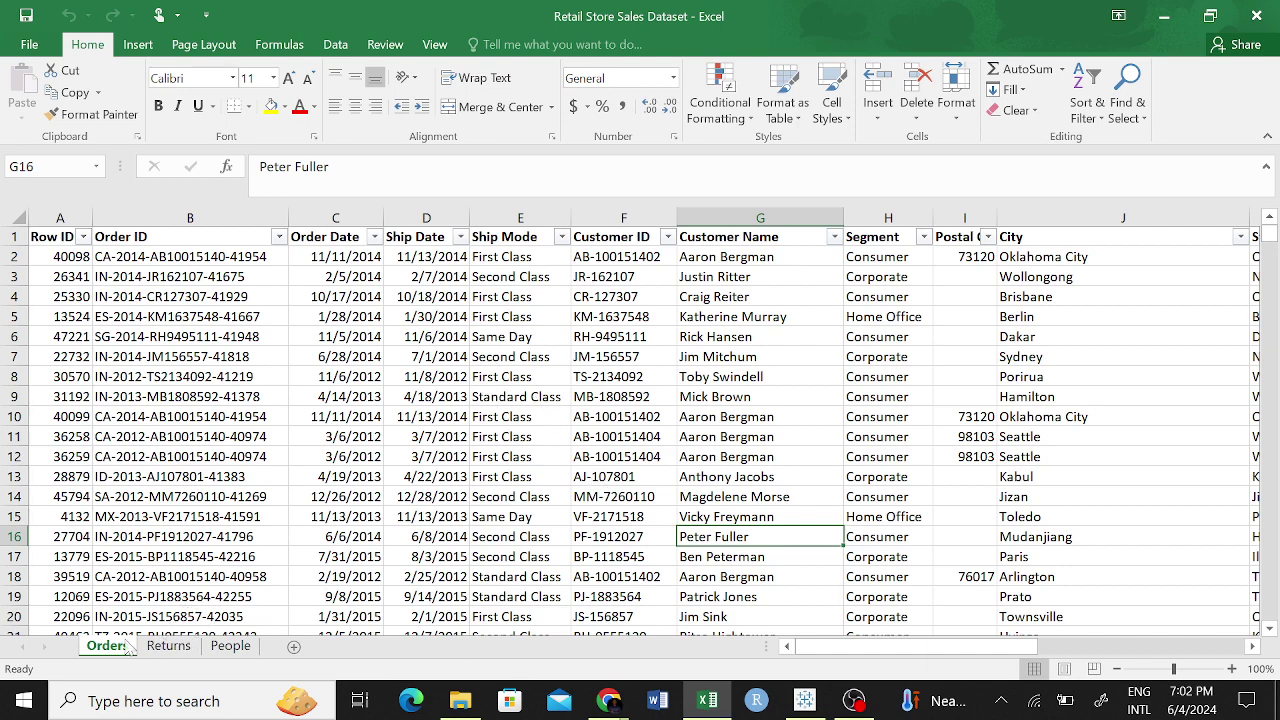
{"action": "left_click", "coordinate": [168, 646]}
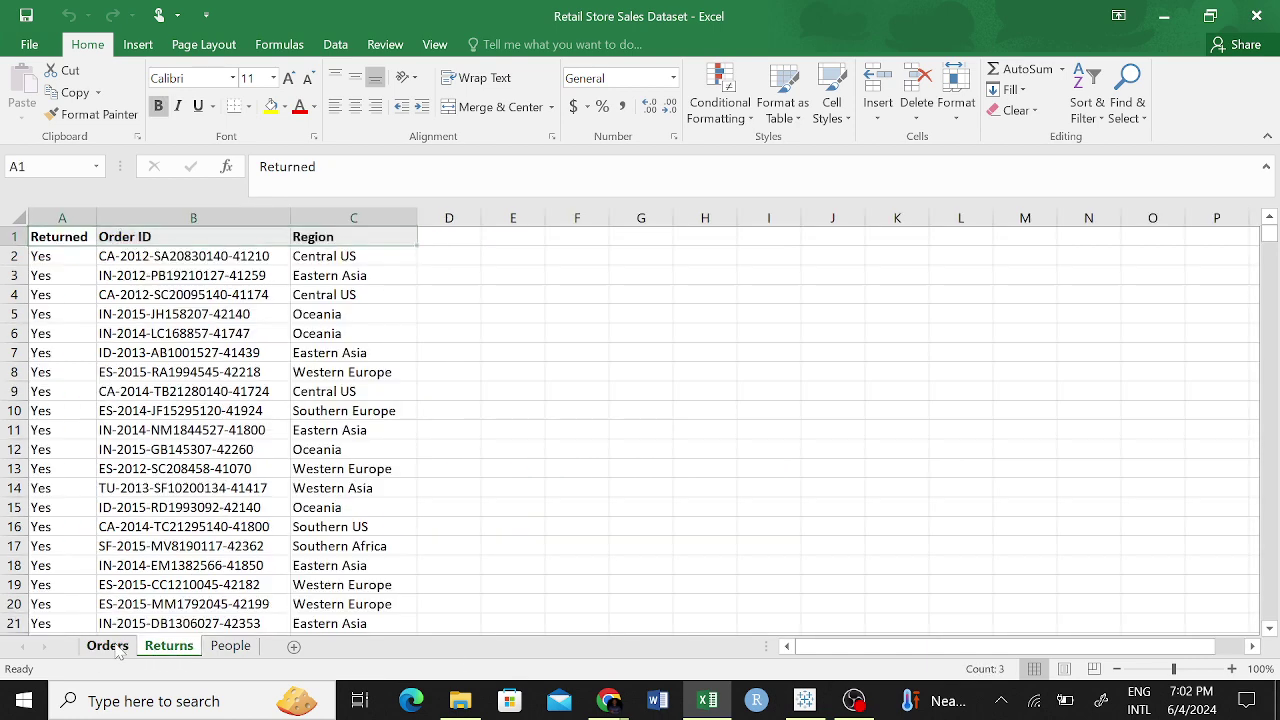
{"action": "left_click", "coordinate": [107, 646]}
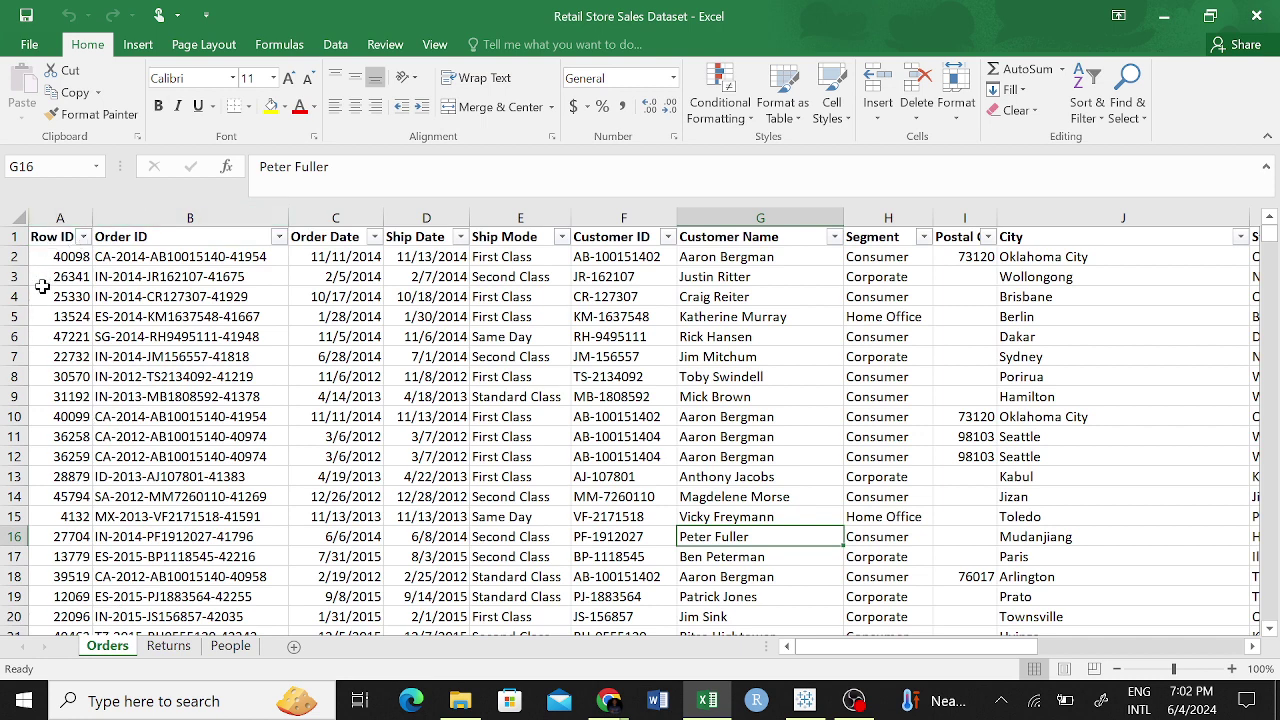
{"action": "left_click", "coordinate": [170, 648]}
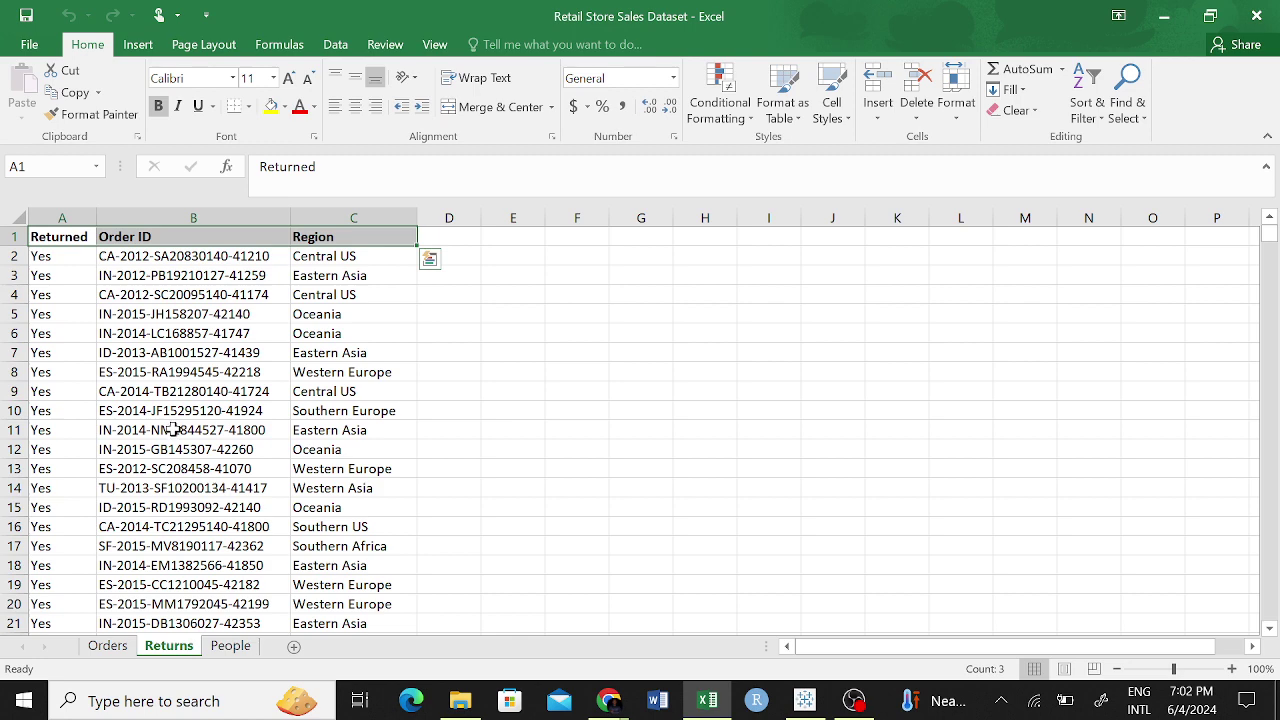
{"action": "left_click", "coordinate": [107, 647]}
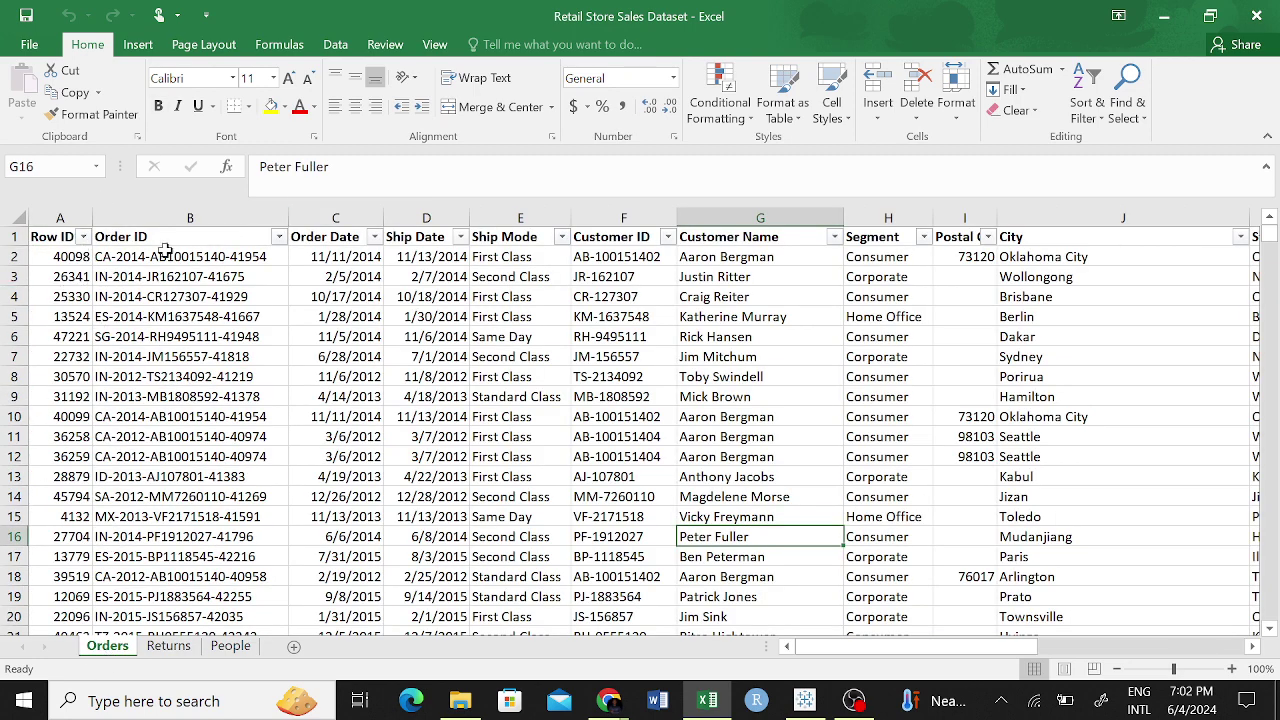
{"action": "left_click", "coordinate": [170, 646]}
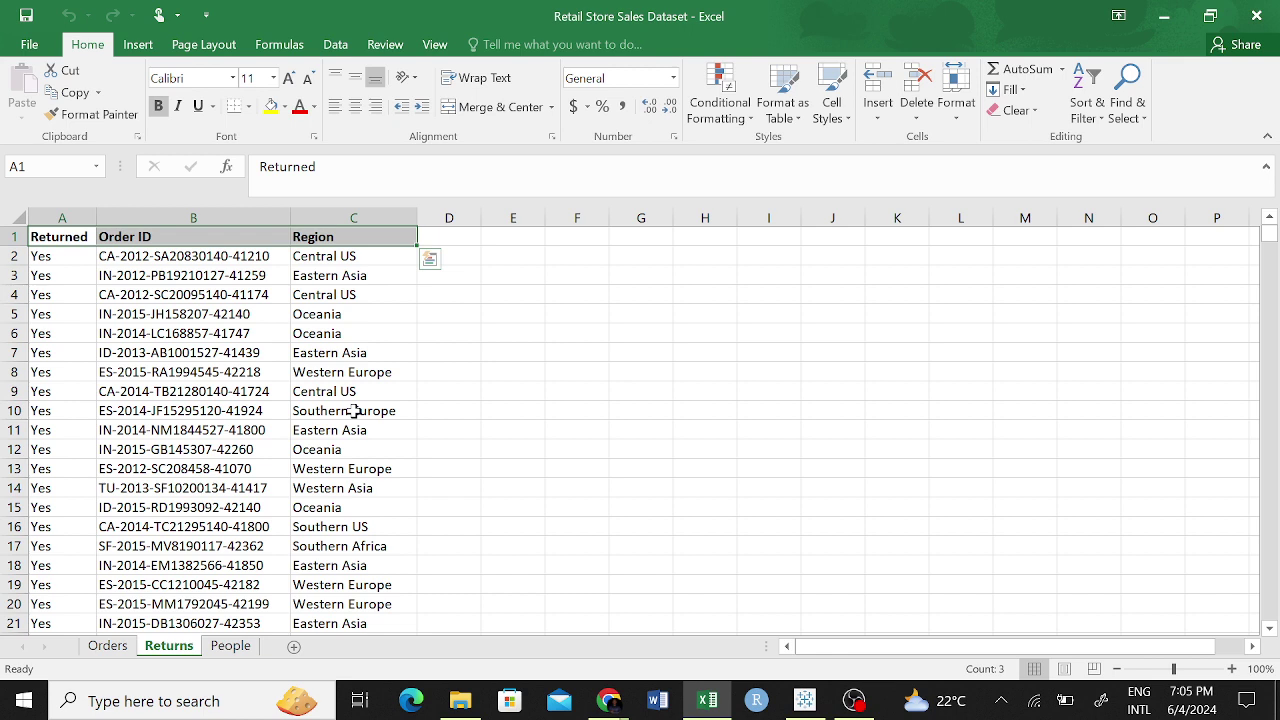
{"action": "key", "text": "Escape"}
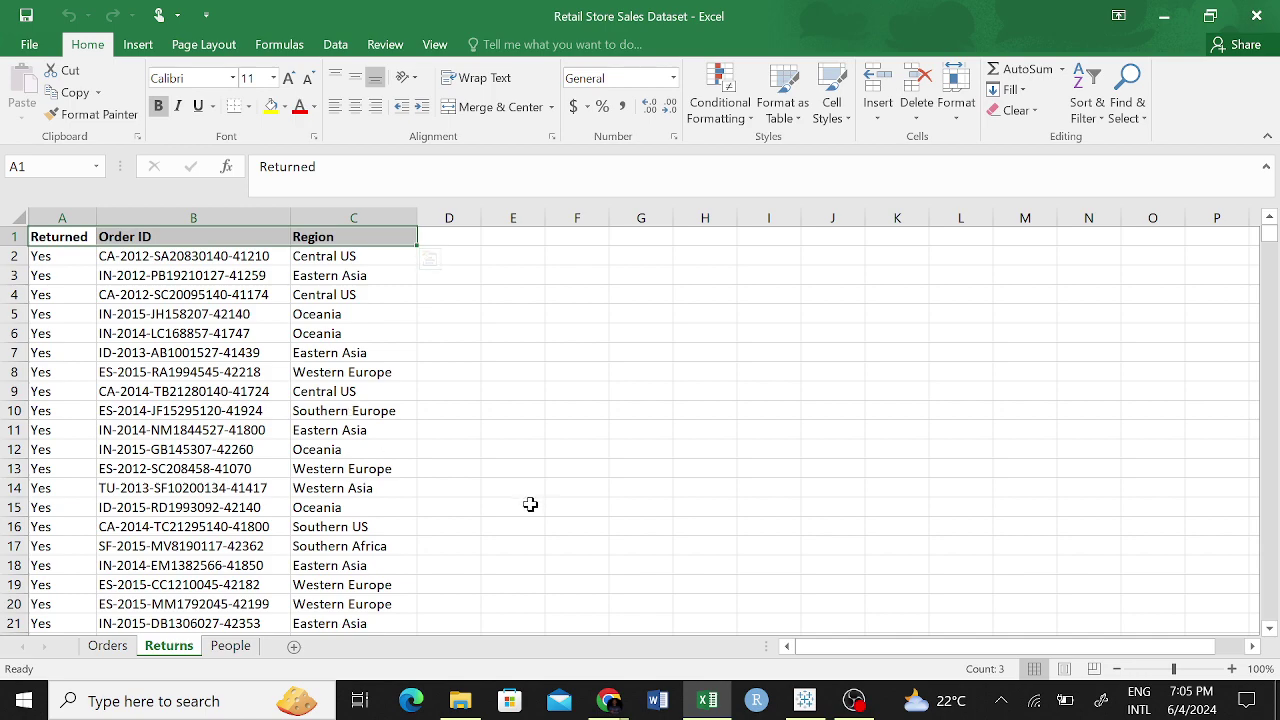
{"action": "left_click", "coordinate": [117, 650]}
{"action": "left_click", "coordinate": [152, 648]}
{"action": "left_click", "coordinate": [126, 650]}
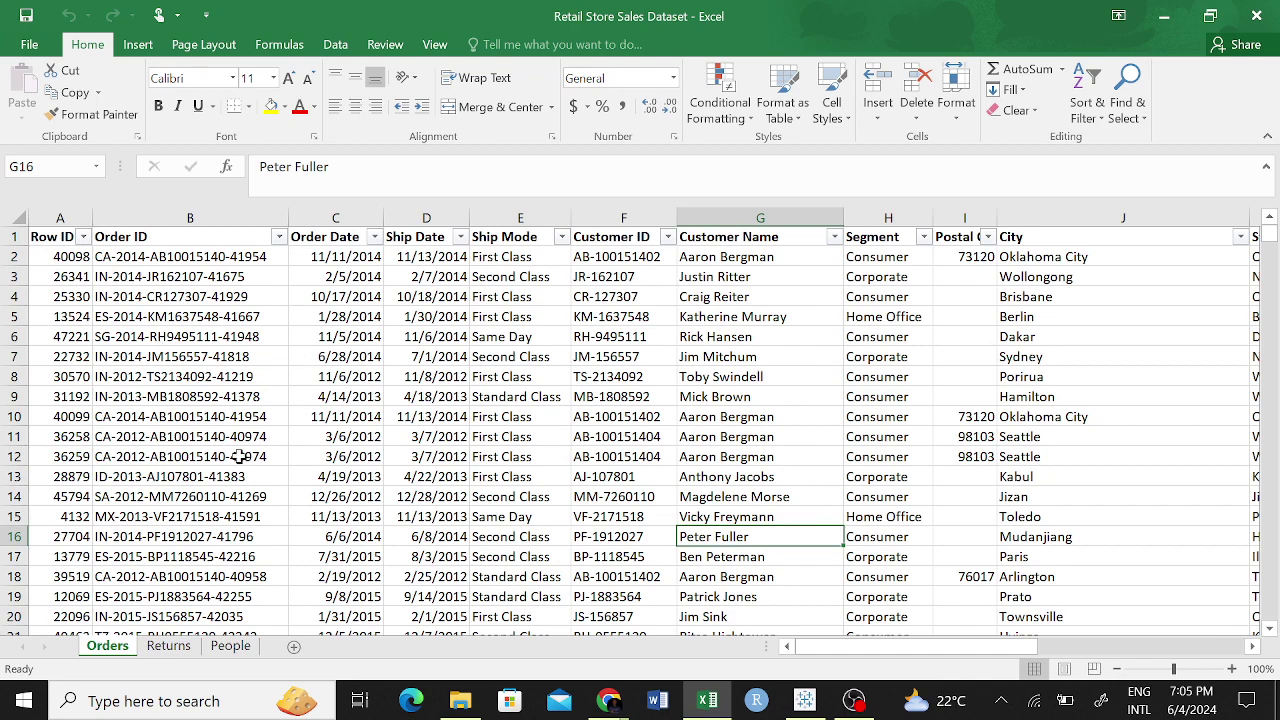
{"action": "left_click", "coordinate": [170, 648]}
{"action": "left_click", "coordinate": [230, 646]}
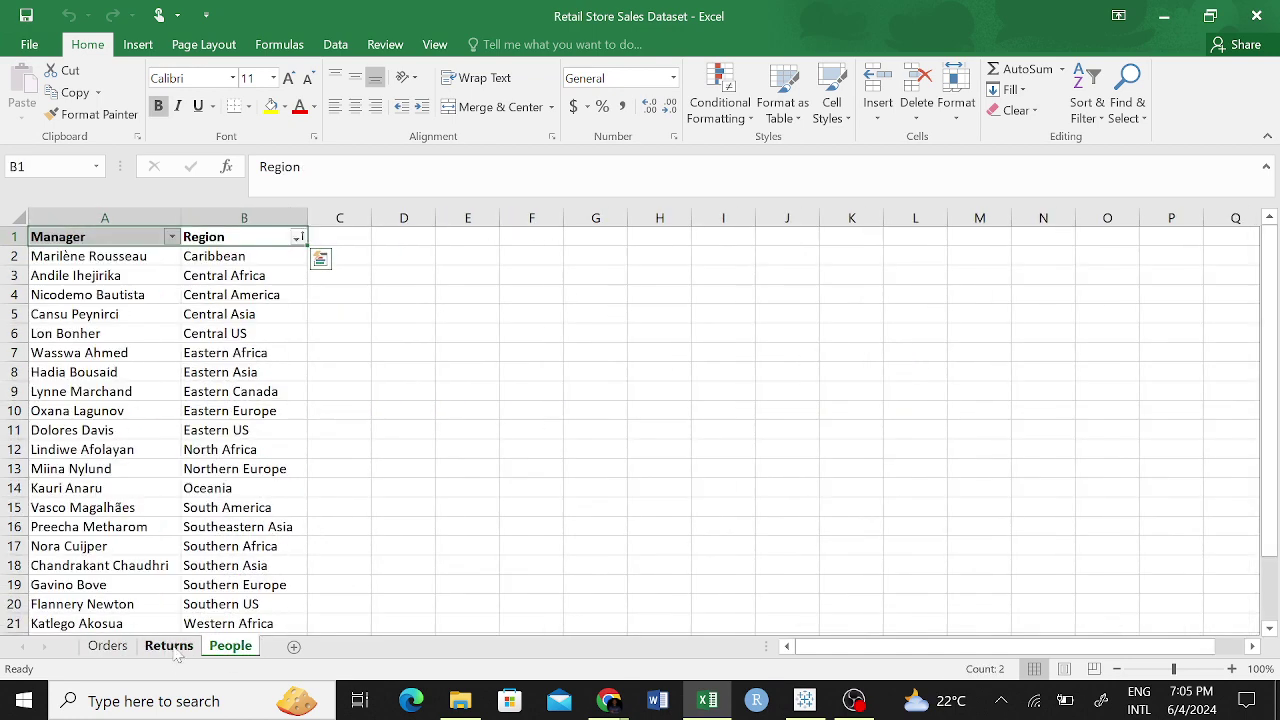
{"action": "left_click", "coordinate": [168, 646]}
{"action": "left_click", "coordinate": [115, 624]}
{"action": "left_click", "coordinate": [107, 646]}
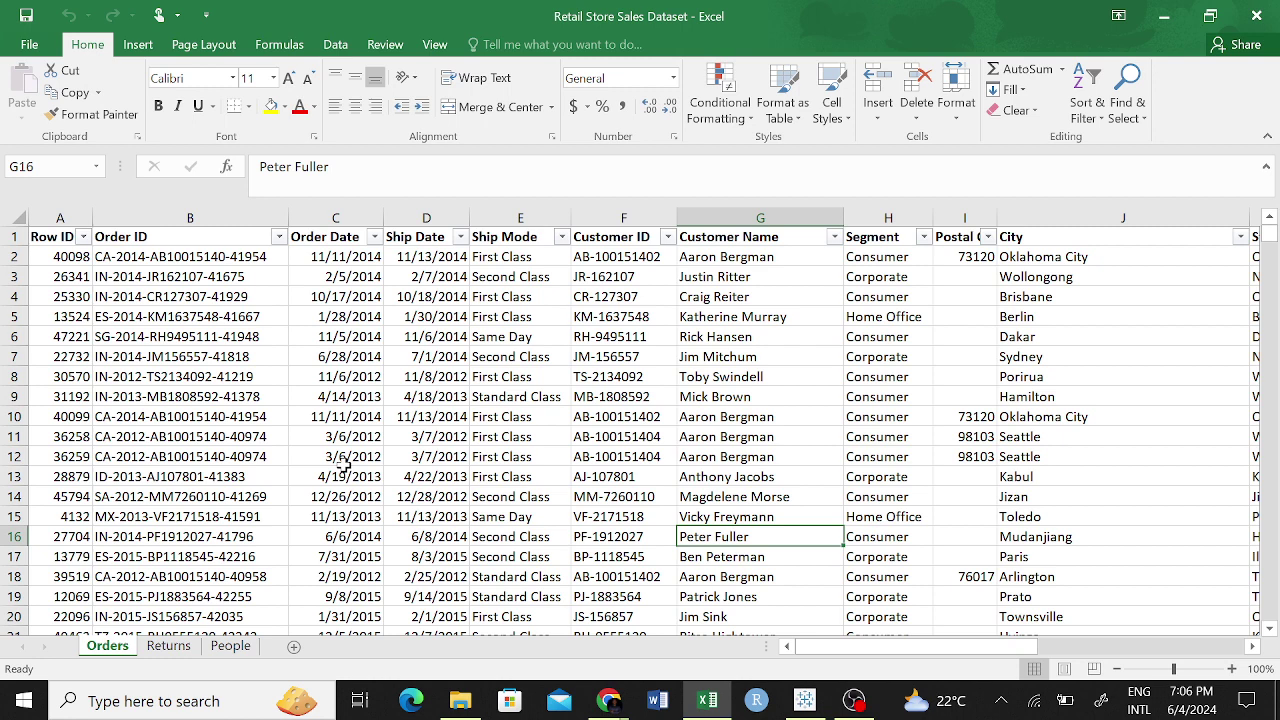
{"action": "left_click", "coordinate": [180, 212]}
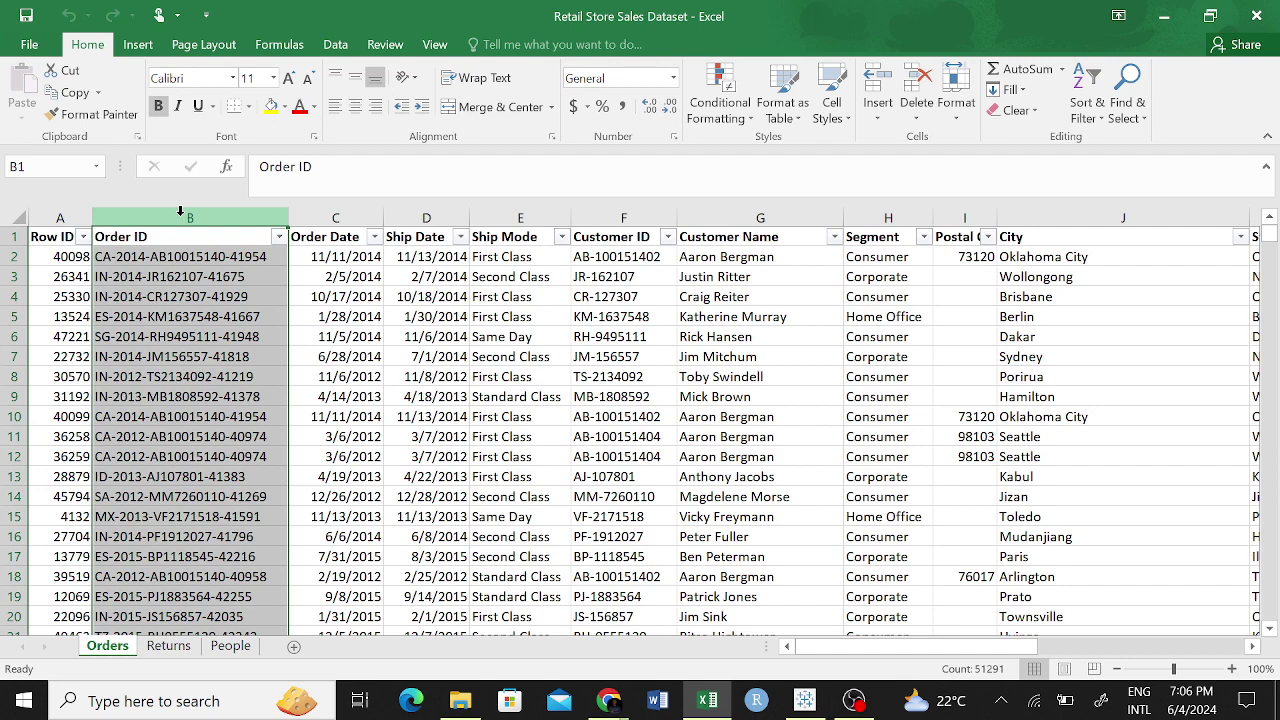
{"action": "left_click", "coordinate": [168, 645]}
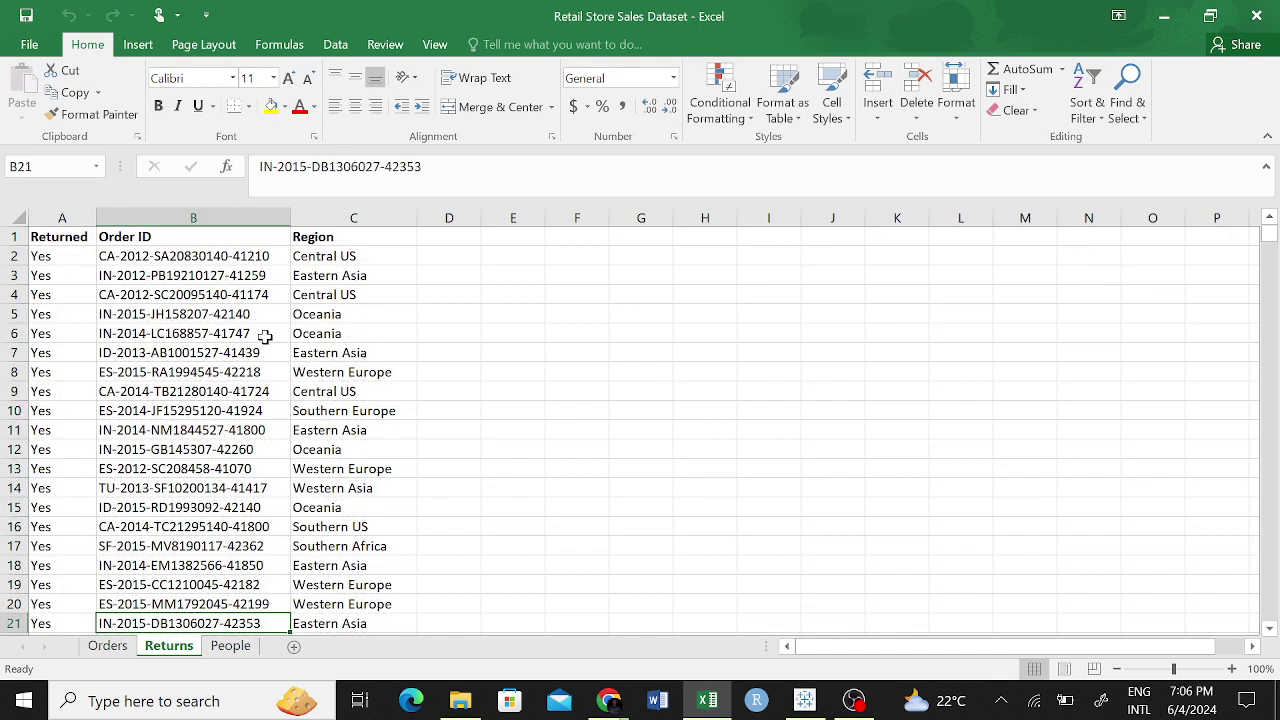
{"action": "left_click", "coordinate": [183, 206]}
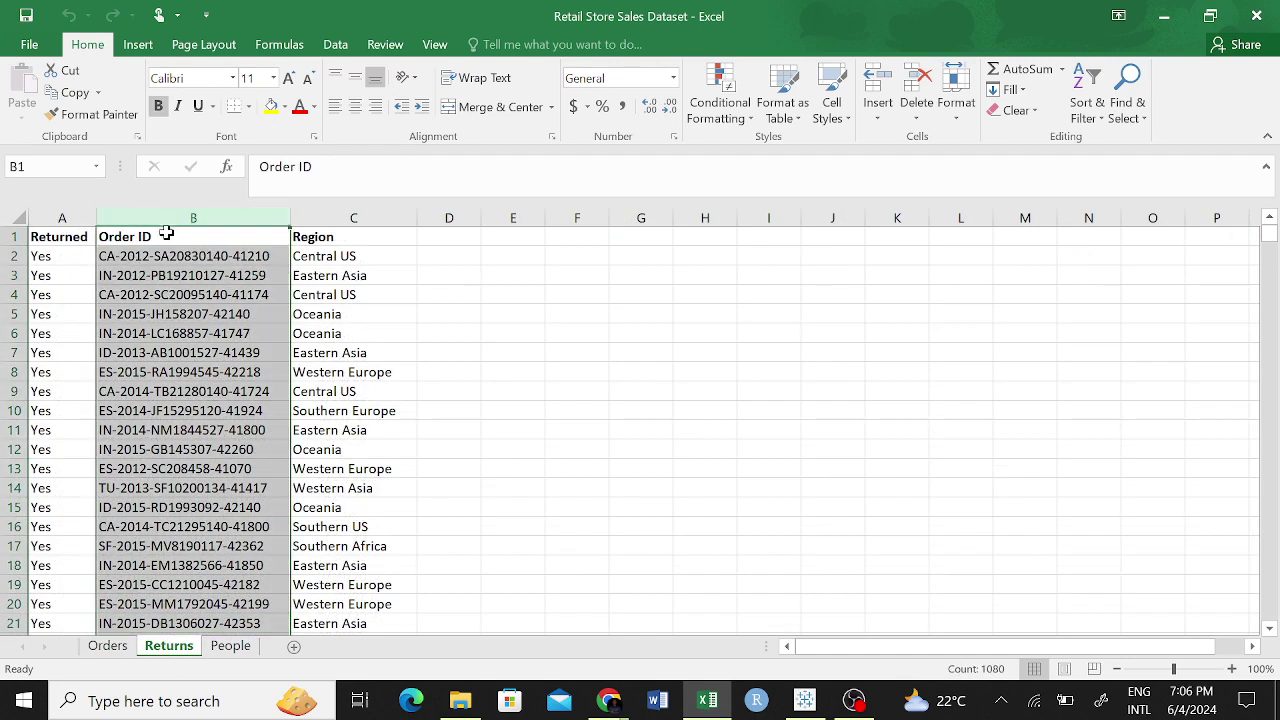
{"action": "left_click", "coordinate": [110, 648]}
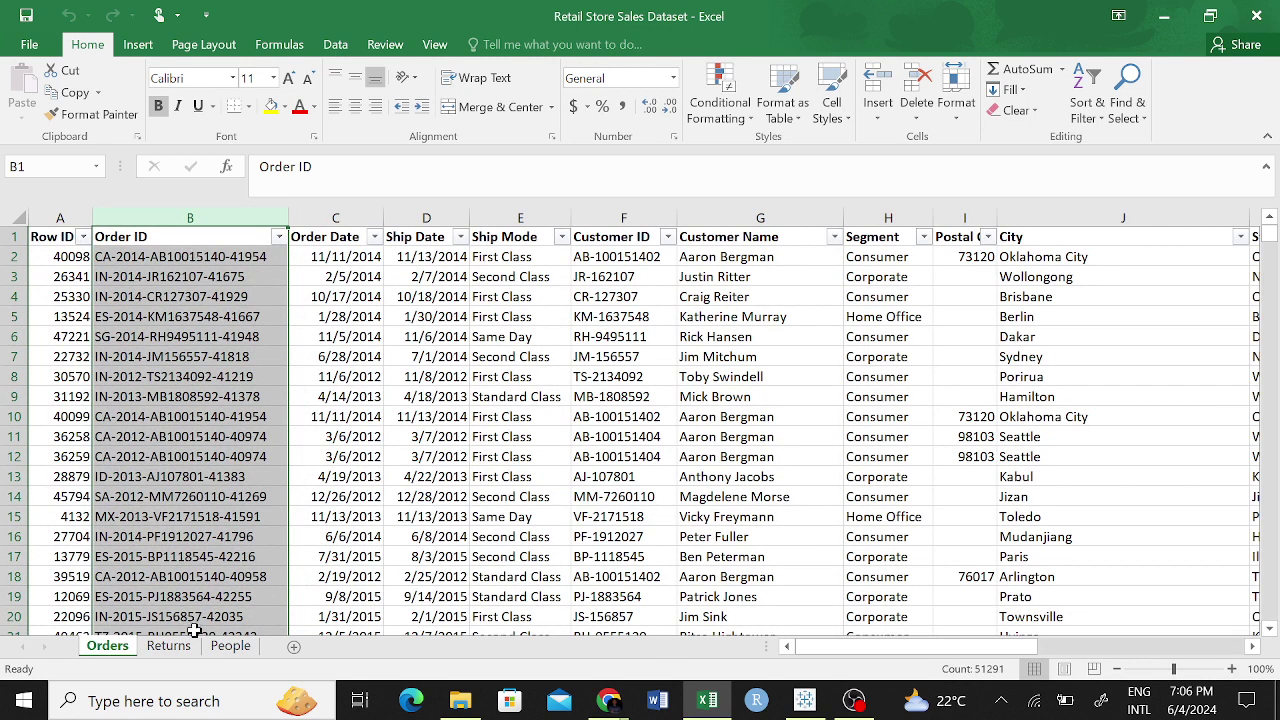
{"action": "left_click", "coordinate": [169, 647]}
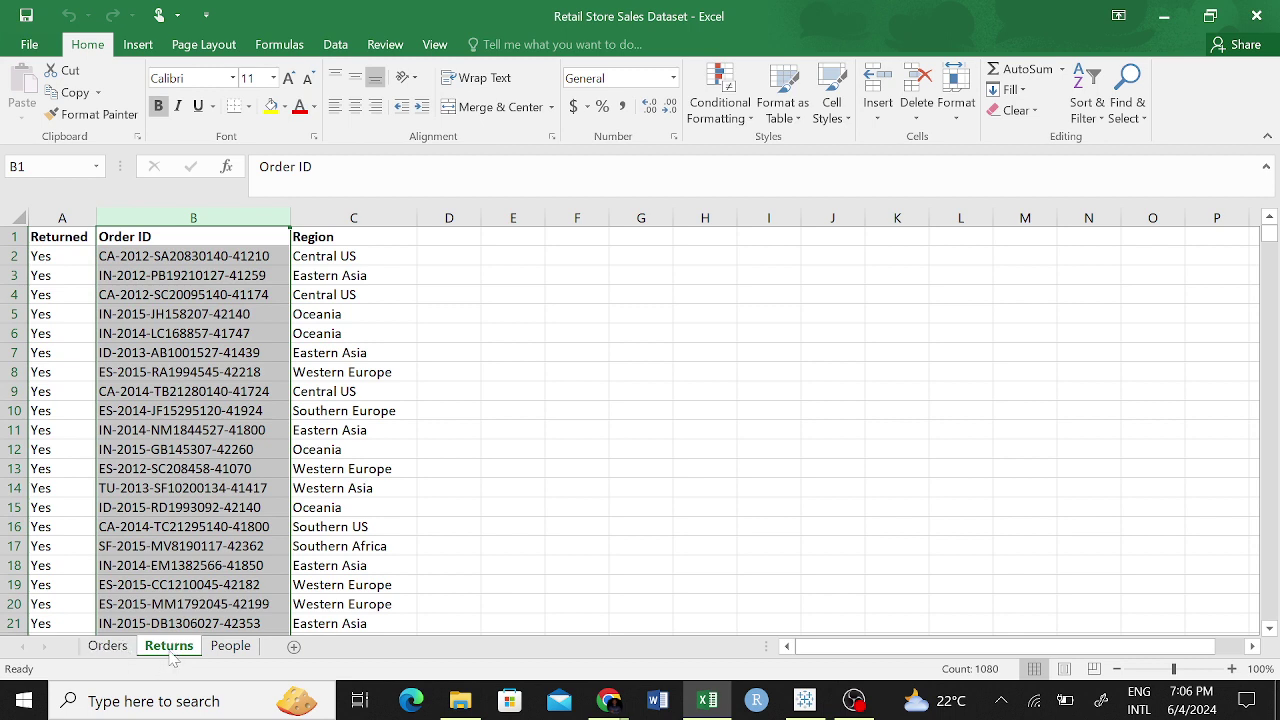
{"action": "left_click", "coordinate": [228, 646]}
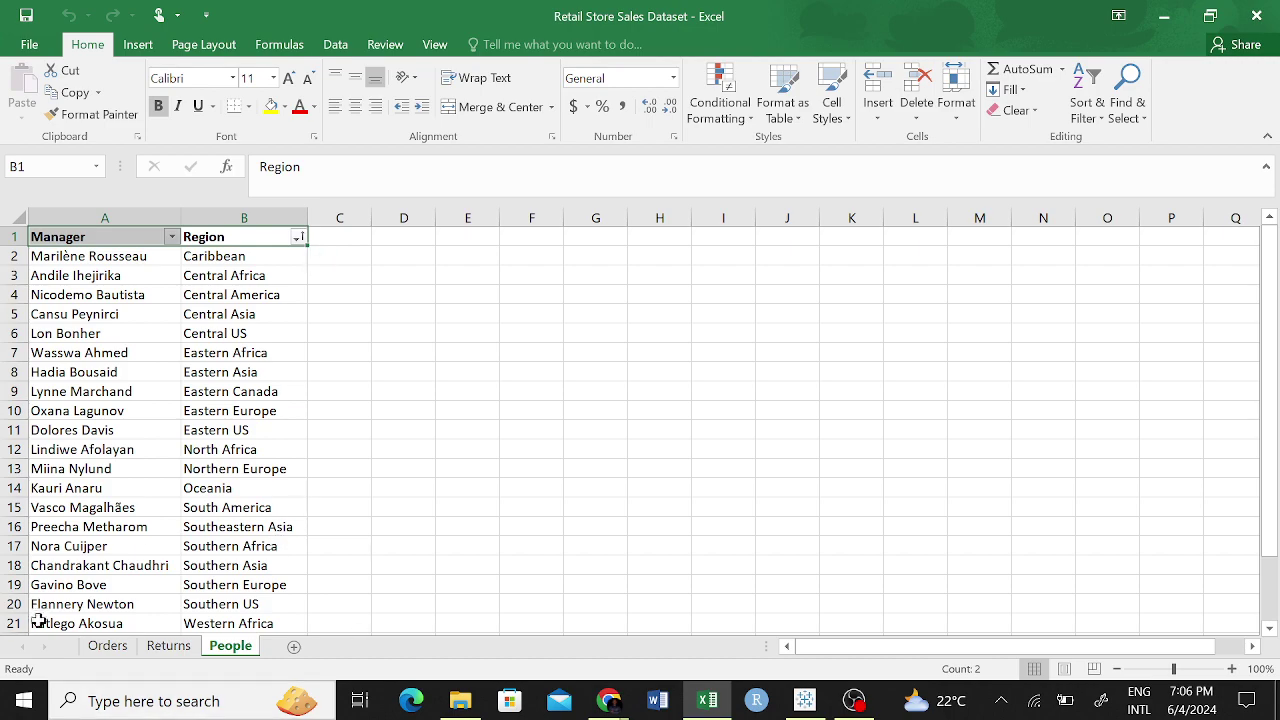
{"action": "left_click", "coordinate": [108, 647]}
{"action": "scroll", "coordinate": [791, 417], "scroll_direction": "right", "scroll_amount": 8}
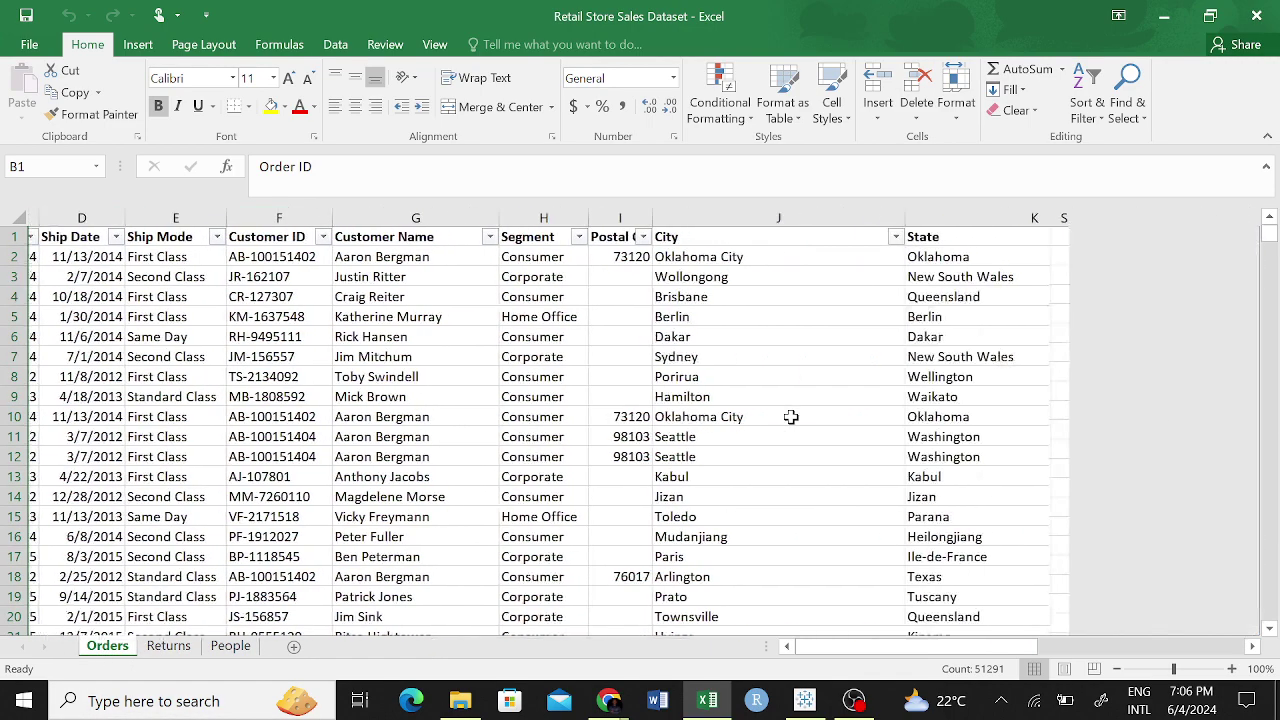
{"action": "scroll", "coordinate": [791, 417], "scroll_direction": "right", "scroll_amount": 3}
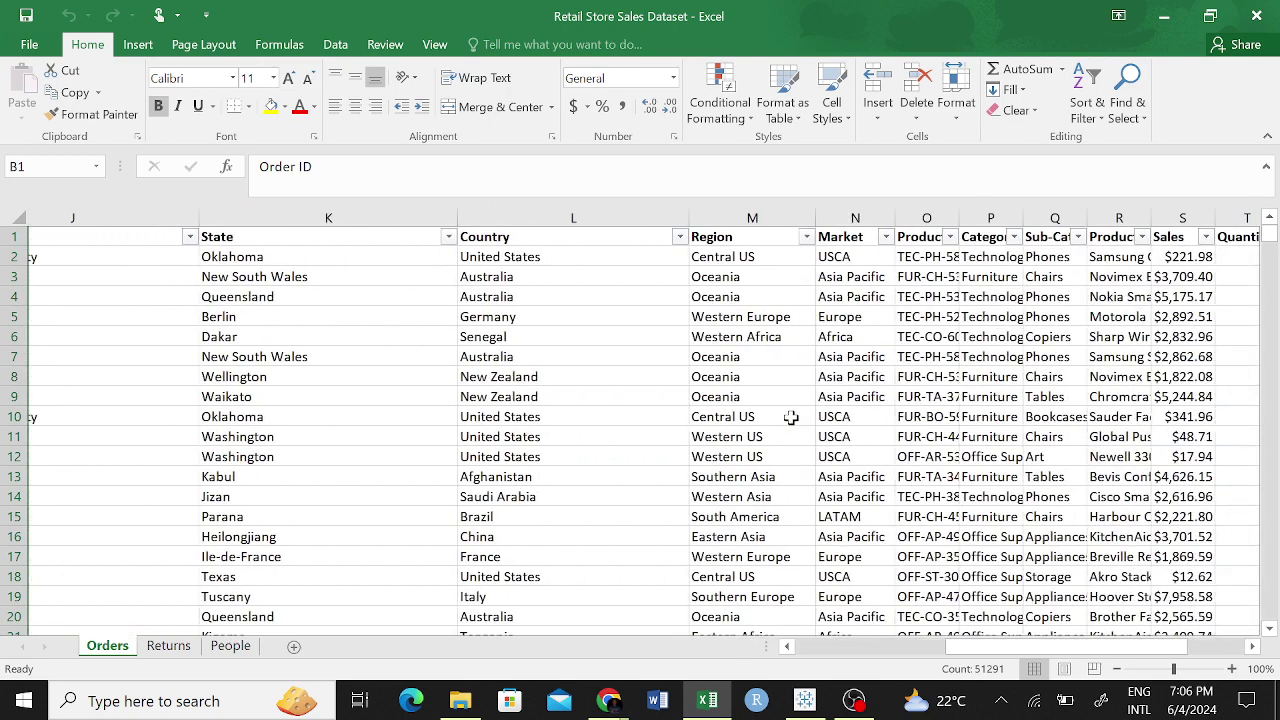
{"action": "scroll", "coordinate": [791, 417], "scroll_direction": "left", "scroll_amount": 3}
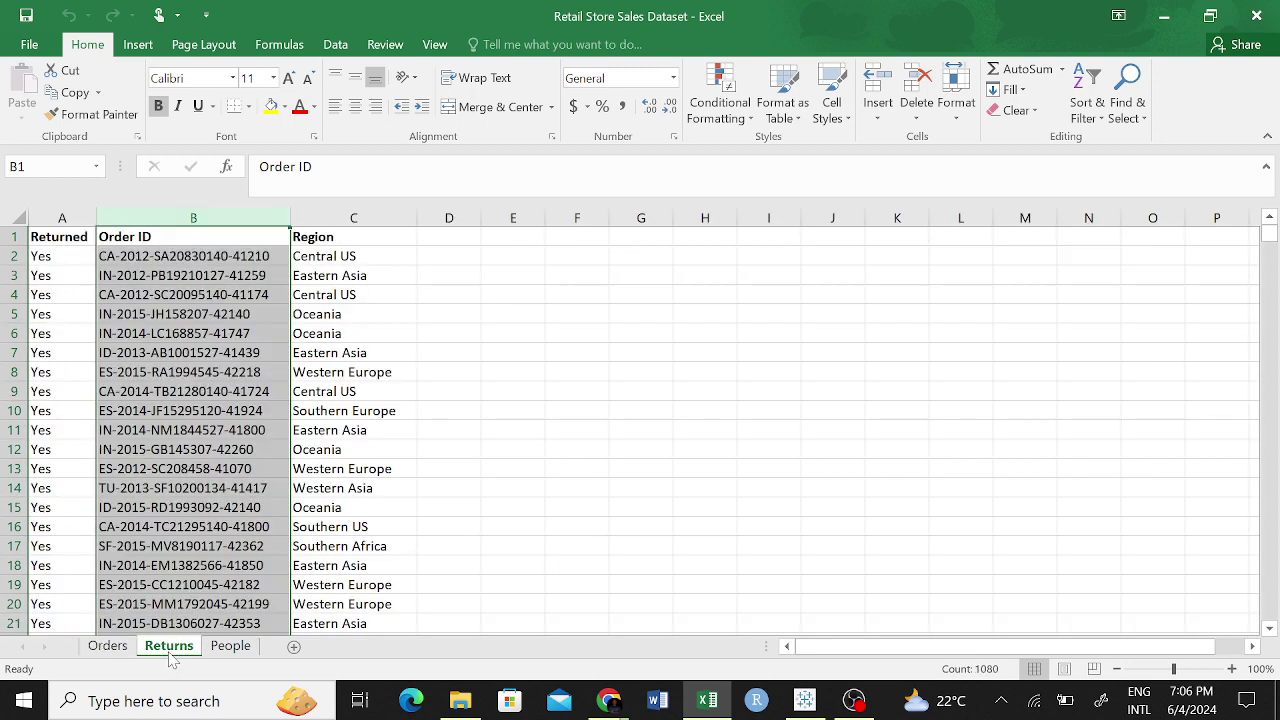
{"action": "left_click", "coordinate": [230, 648]}
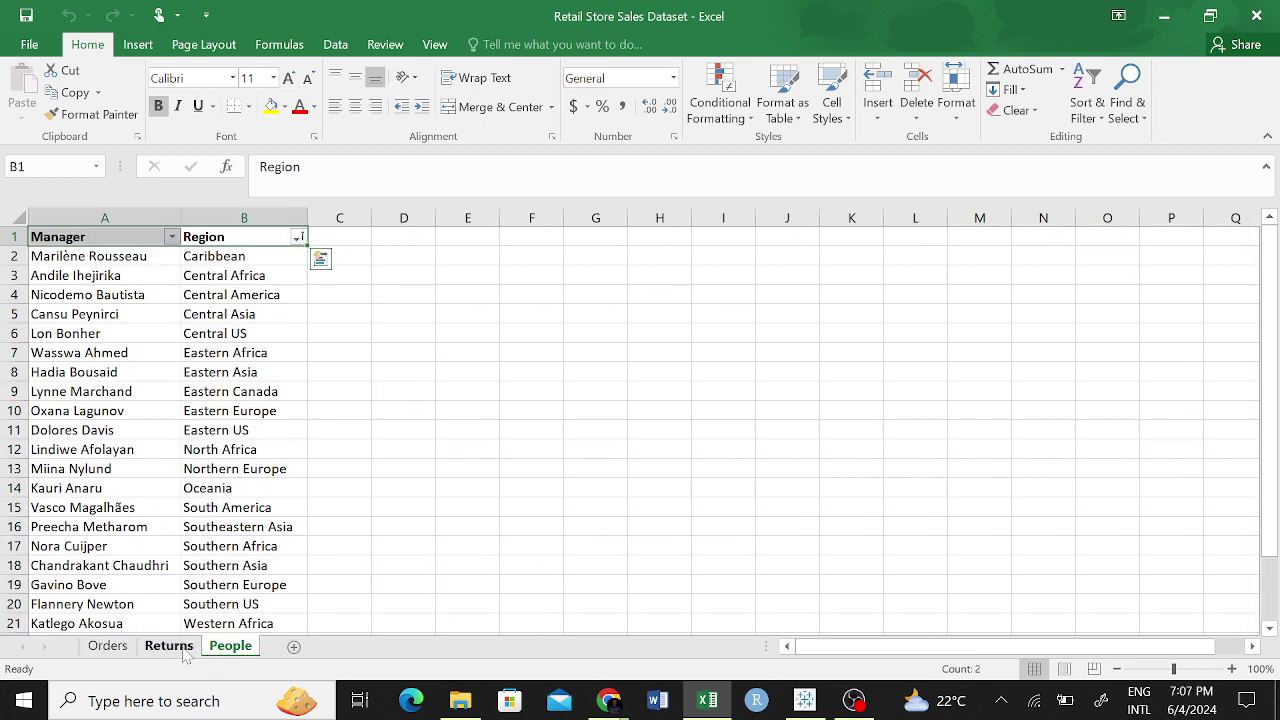
{"action": "left_click", "coordinate": [238, 216]}
{"action": "left_click", "coordinate": [168, 646]}
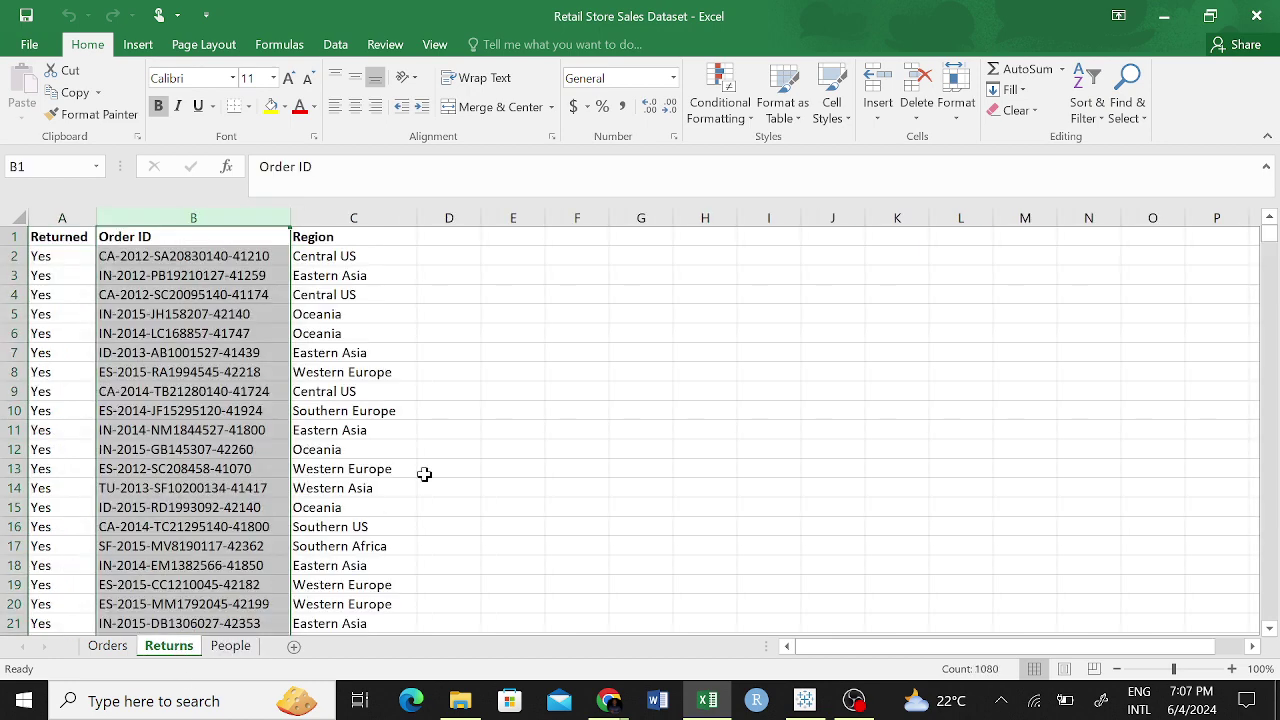
{"action": "left_click", "coordinate": [346, 216]}
{"action": "left_click", "coordinate": [104, 648]}
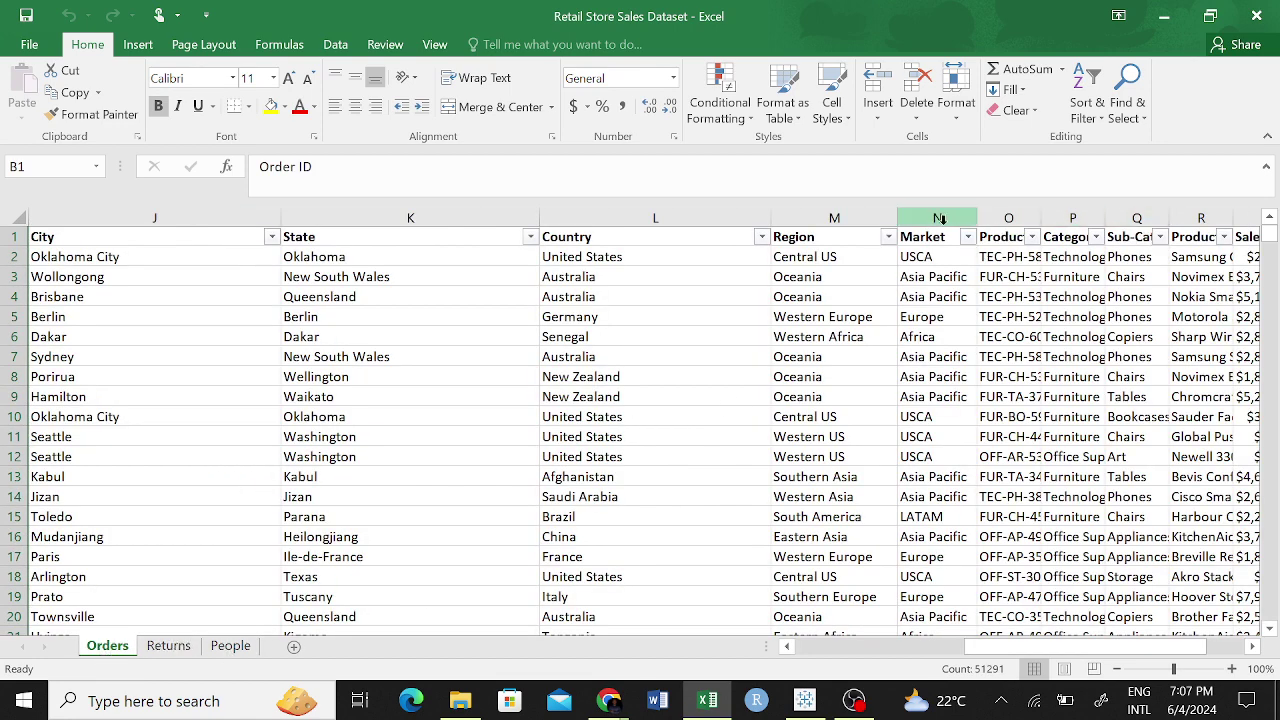
{"action": "left_click", "coordinate": [820, 217]}
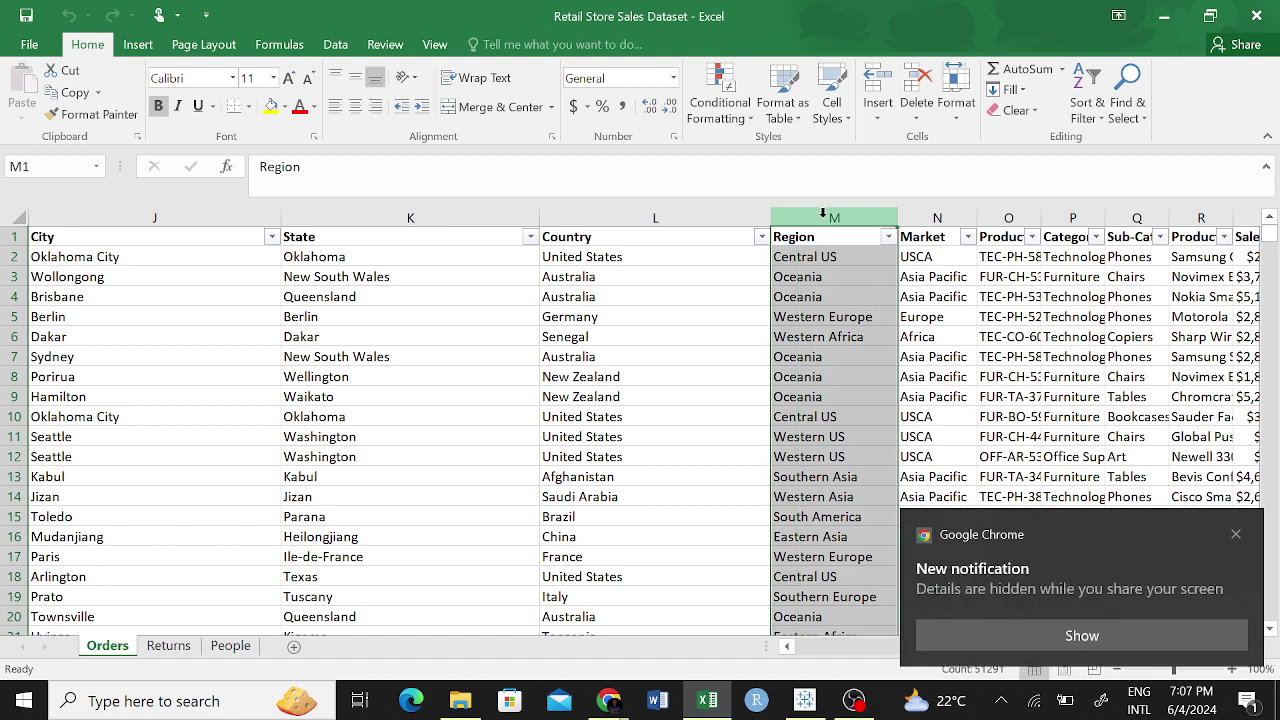
{"action": "left_click", "coordinate": [1213, 534]}
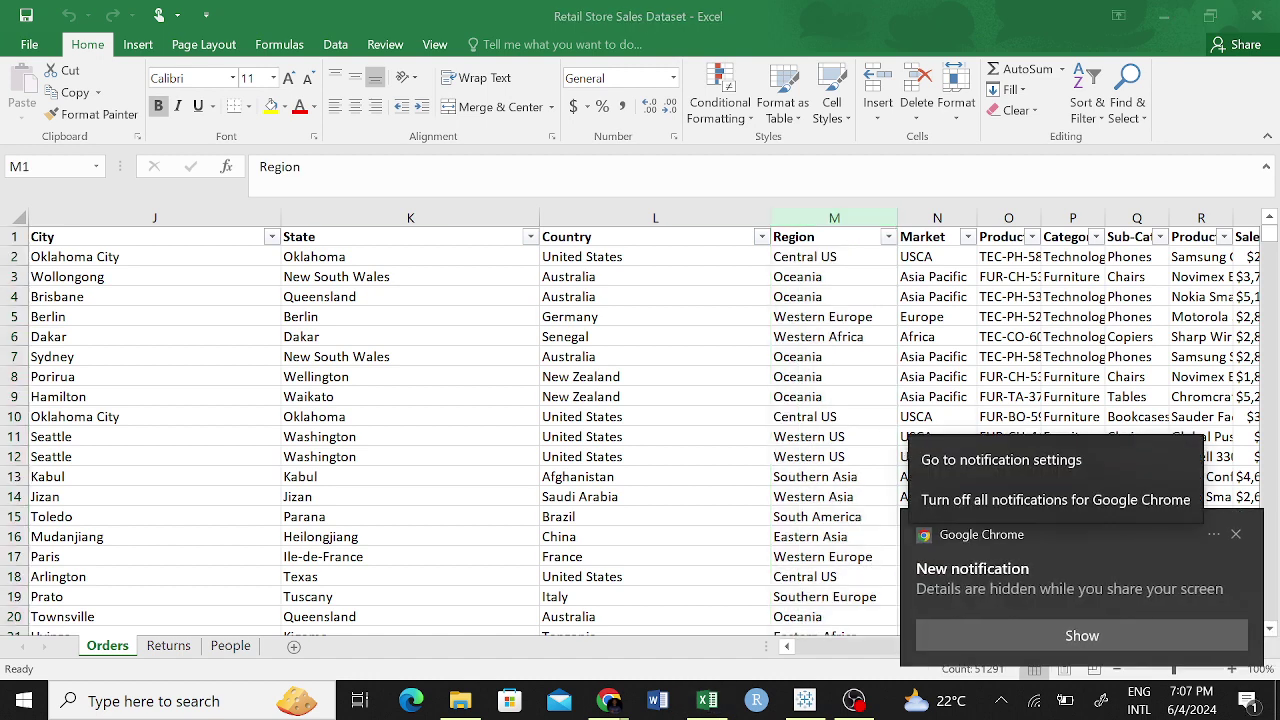
{"action": "key", "text": "Escape"}
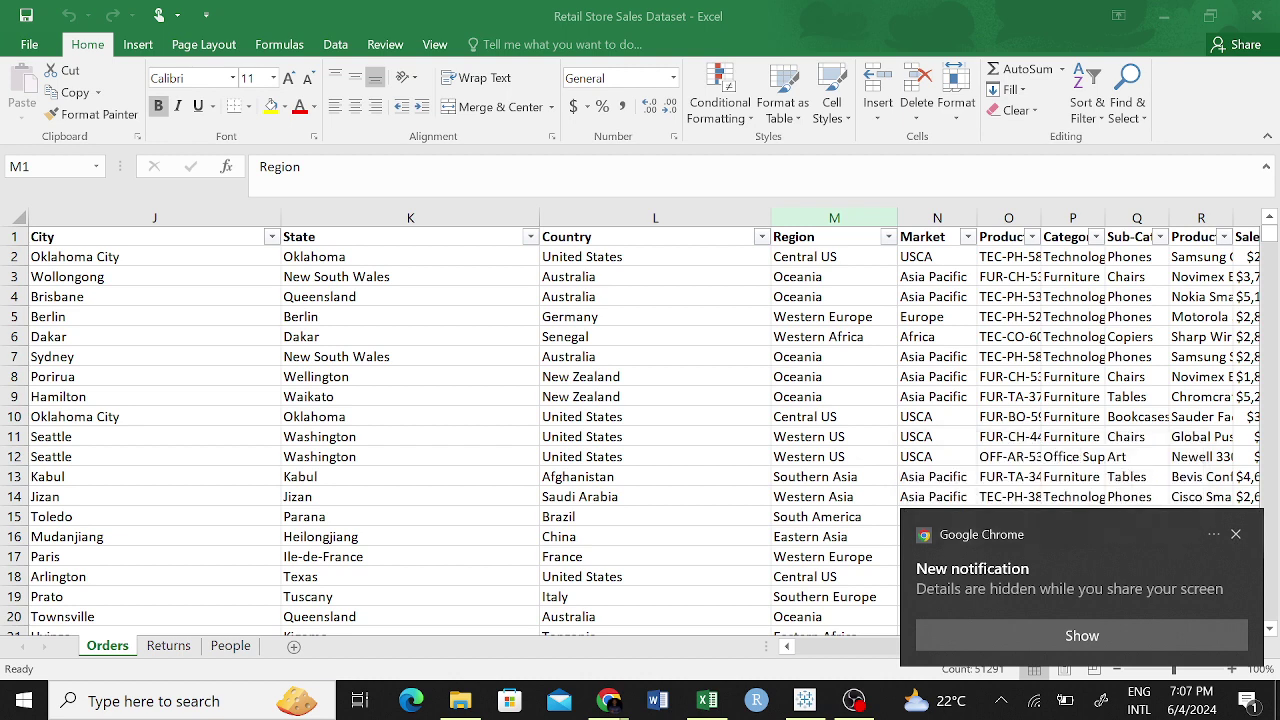
{"action": "left_click", "coordinate": [1236, 534]}
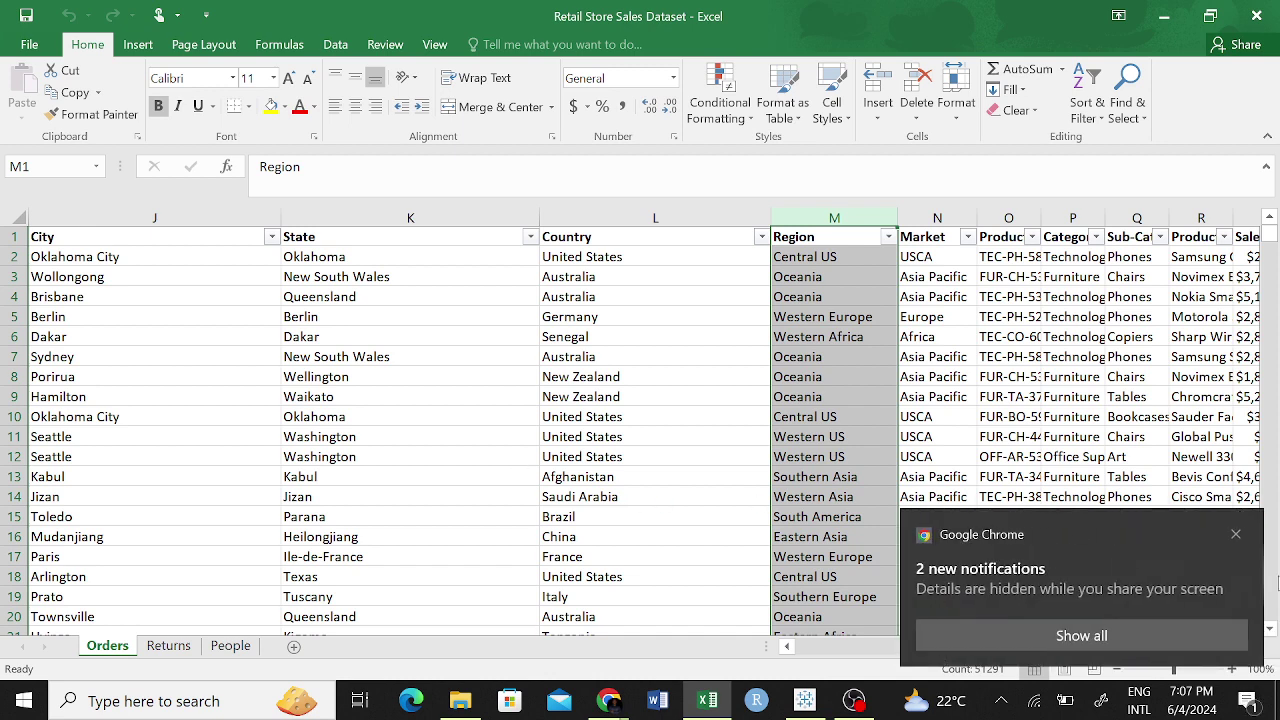
{"action": "left_click", "coordinate": [1236, 536]}
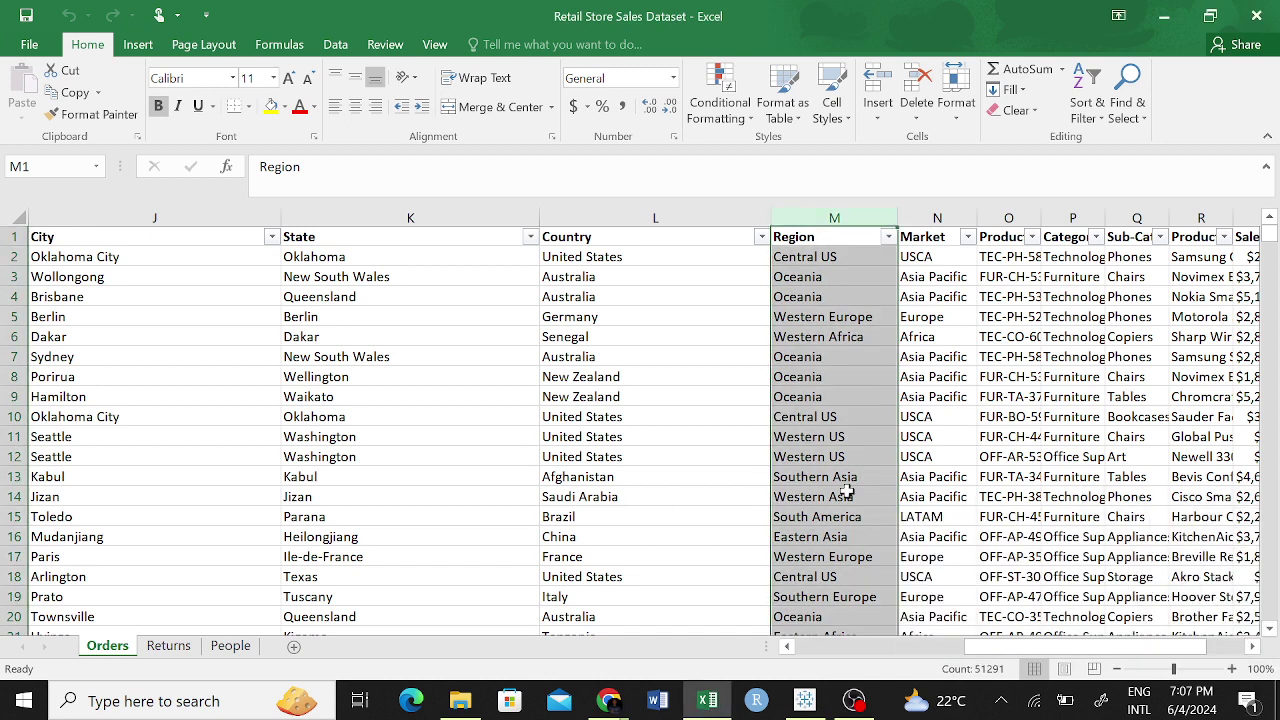
{"action": "left_click", "coordinate": [680, 455]}
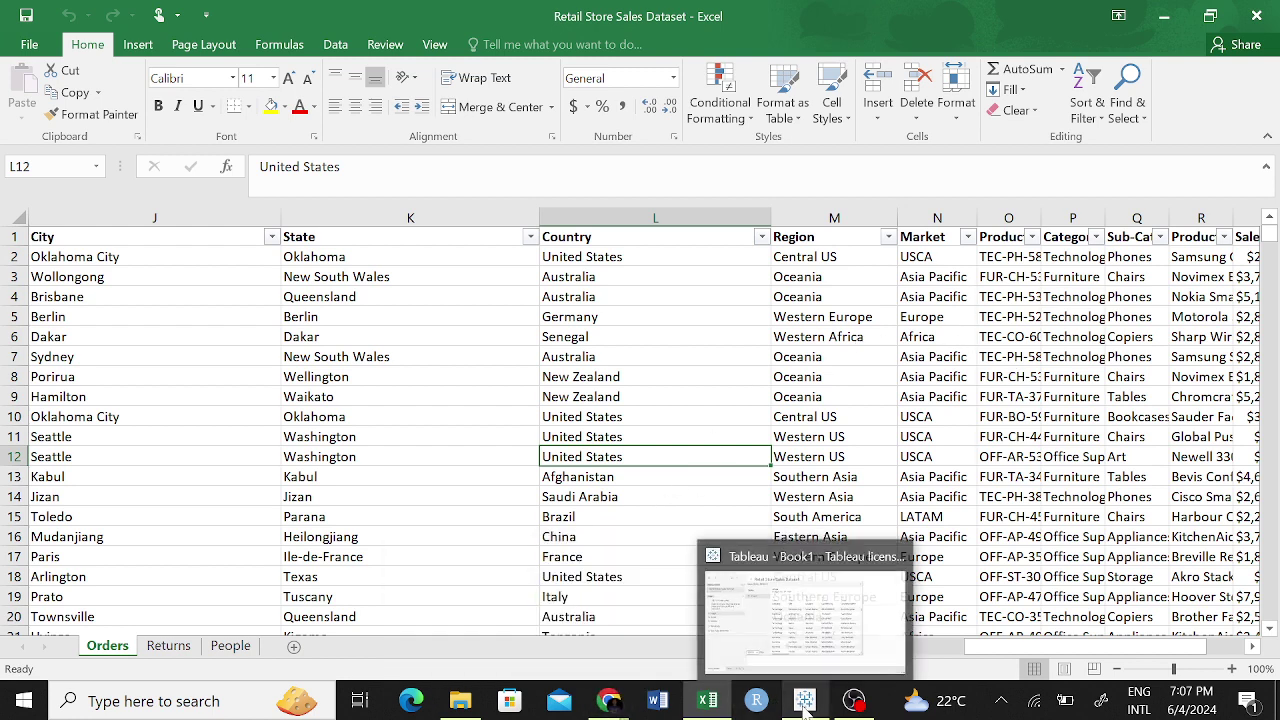
Scroll through the Orders data preview in Tableau, then glance at Excel.
{"action": "left_click", "coordinate": [805, 605]}
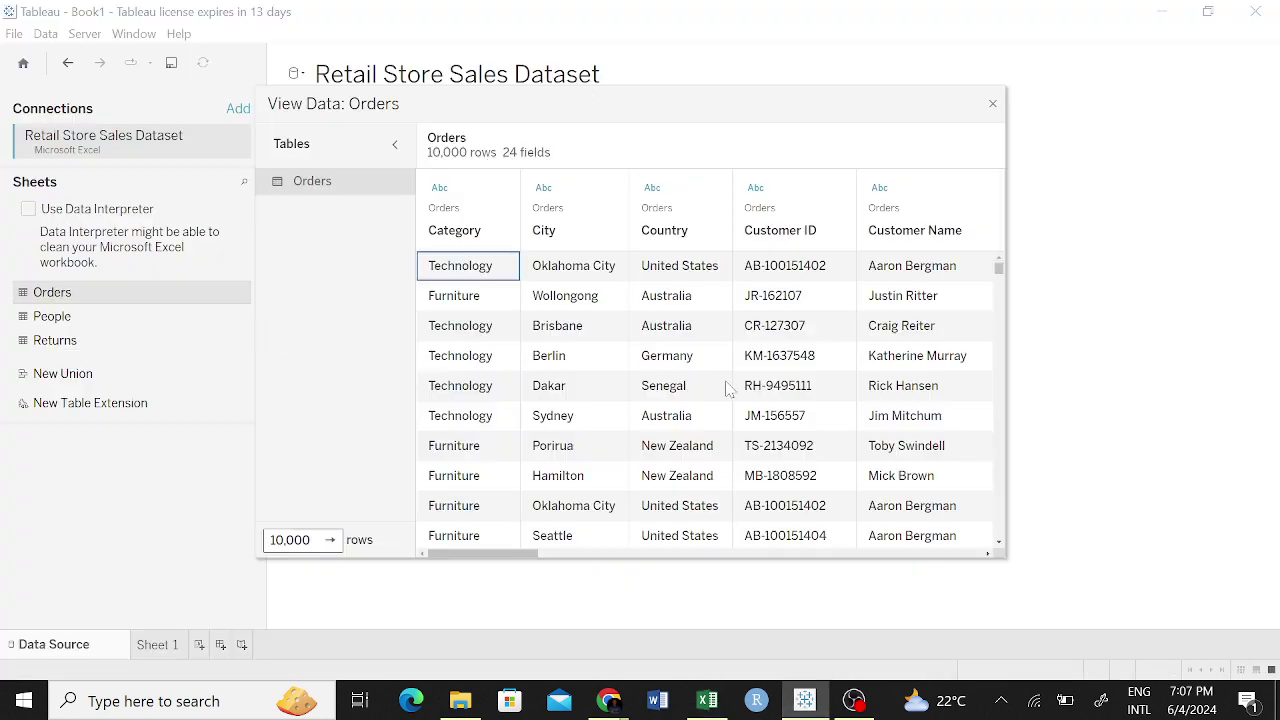
{"action": "scroll", "coordinate": [765, 340], "scroll_direction": "right", "scroll_amount": 8}
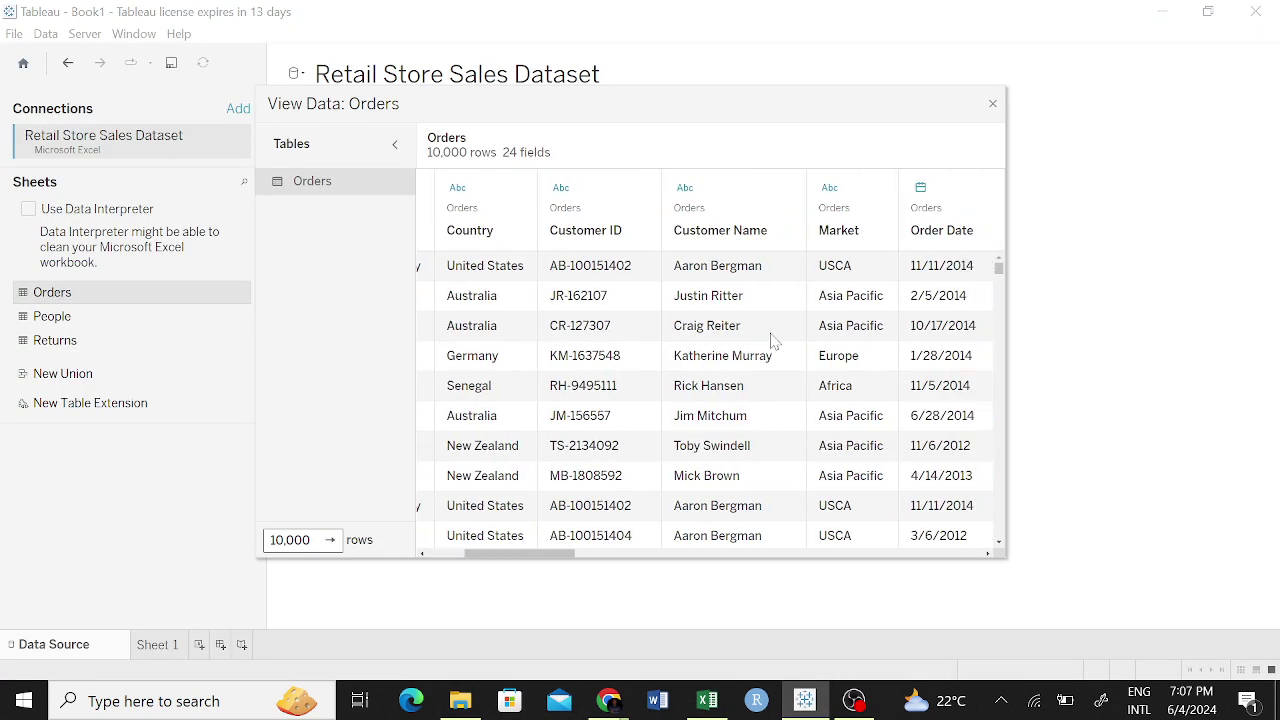
{"action": "scroll", "coordinate": [752, 348], "scroll_direction": "left", "scroll_amount": 5}
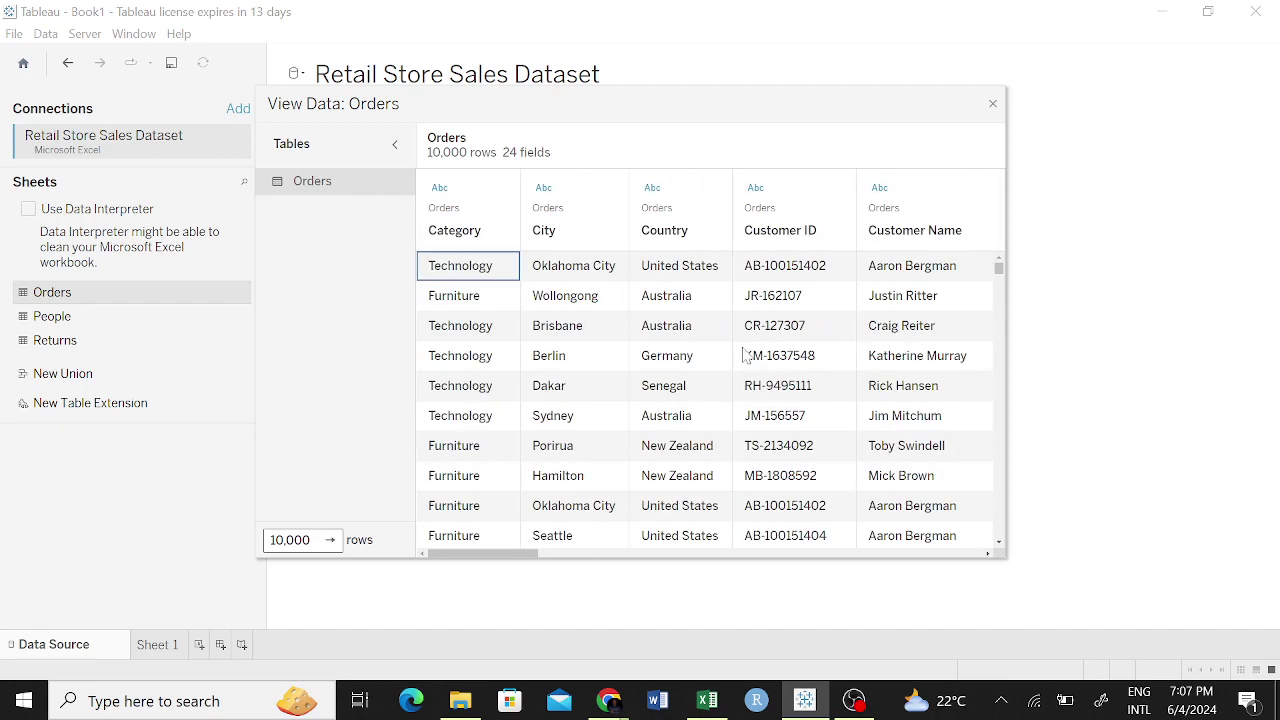
{"action": "scroll", "coordinate": [740, 360], "scroll_direction": "right", "scroll_amount": 10}
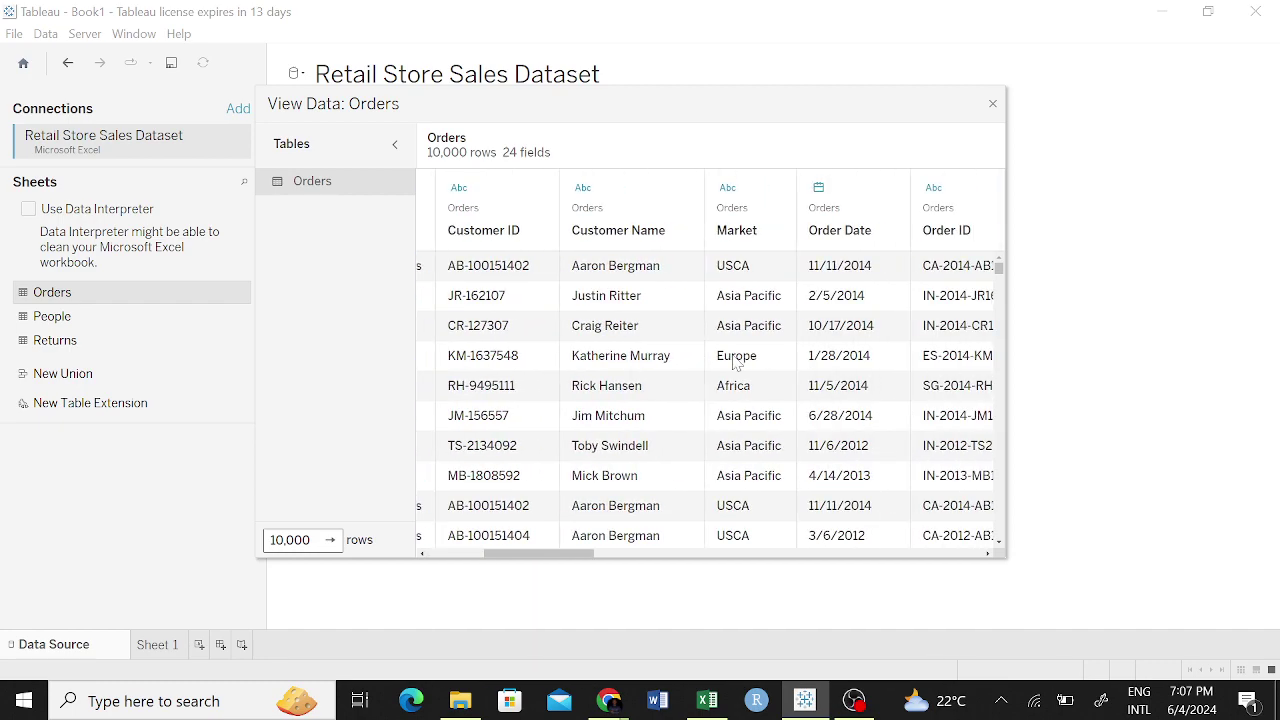
{"action": "scroll", "coordinate": [740, 355], "scroll_direction": "right", "scroll_amount": 12}
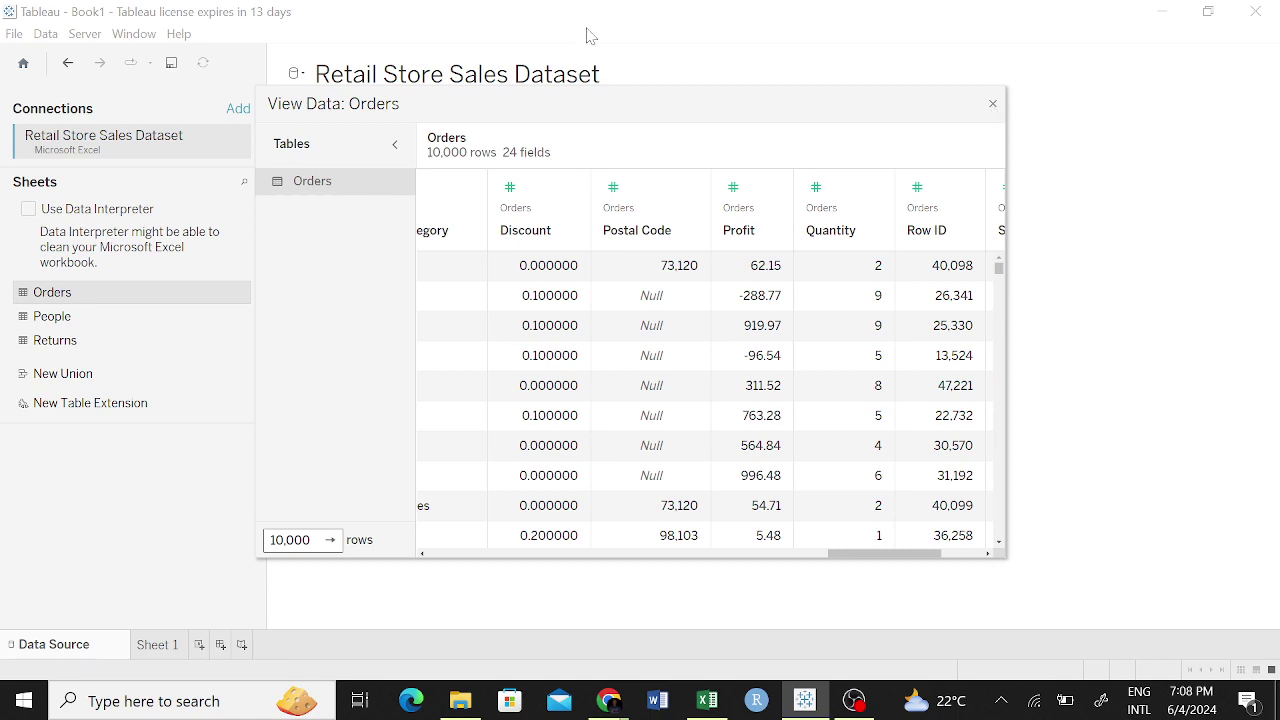
{"action": "left_click", "coordinate": [707, 700]}
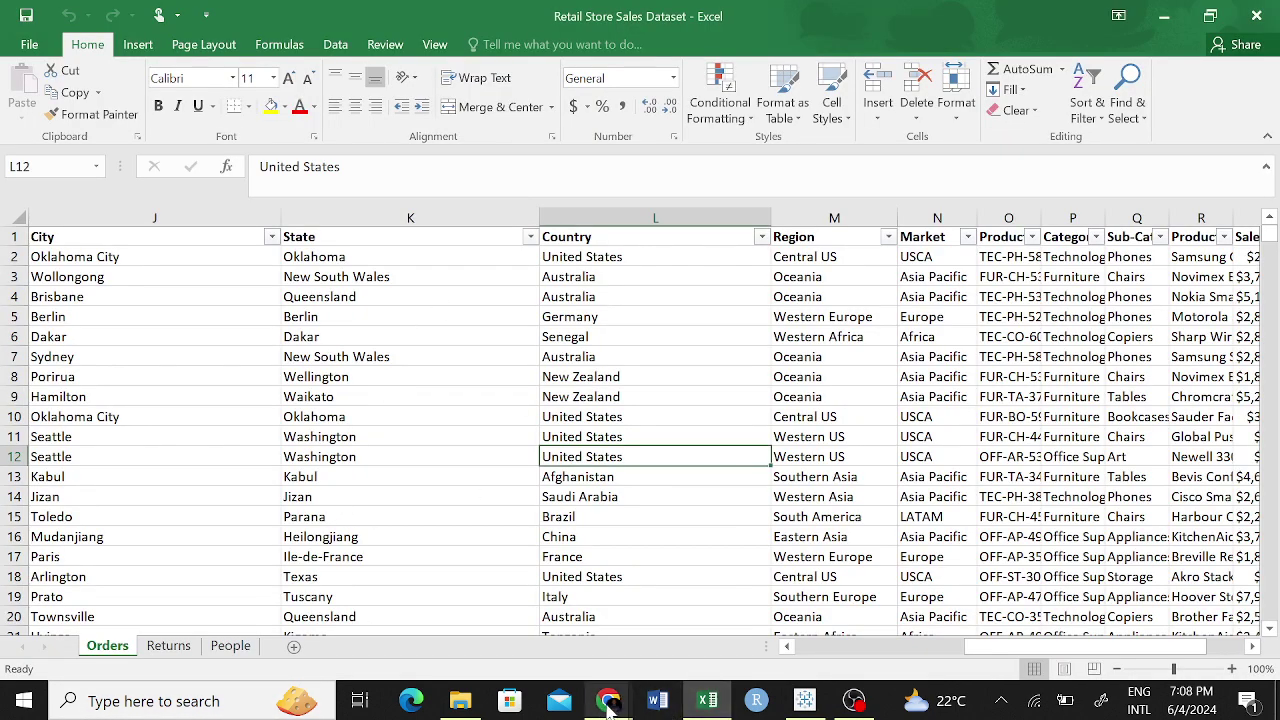
{"action": "left_click", "coordinate": [609, 702]}
Close the View Data: Orders window and return to the Excel workbook.
{"action": "left_click", "coordinate": [805, 700]}
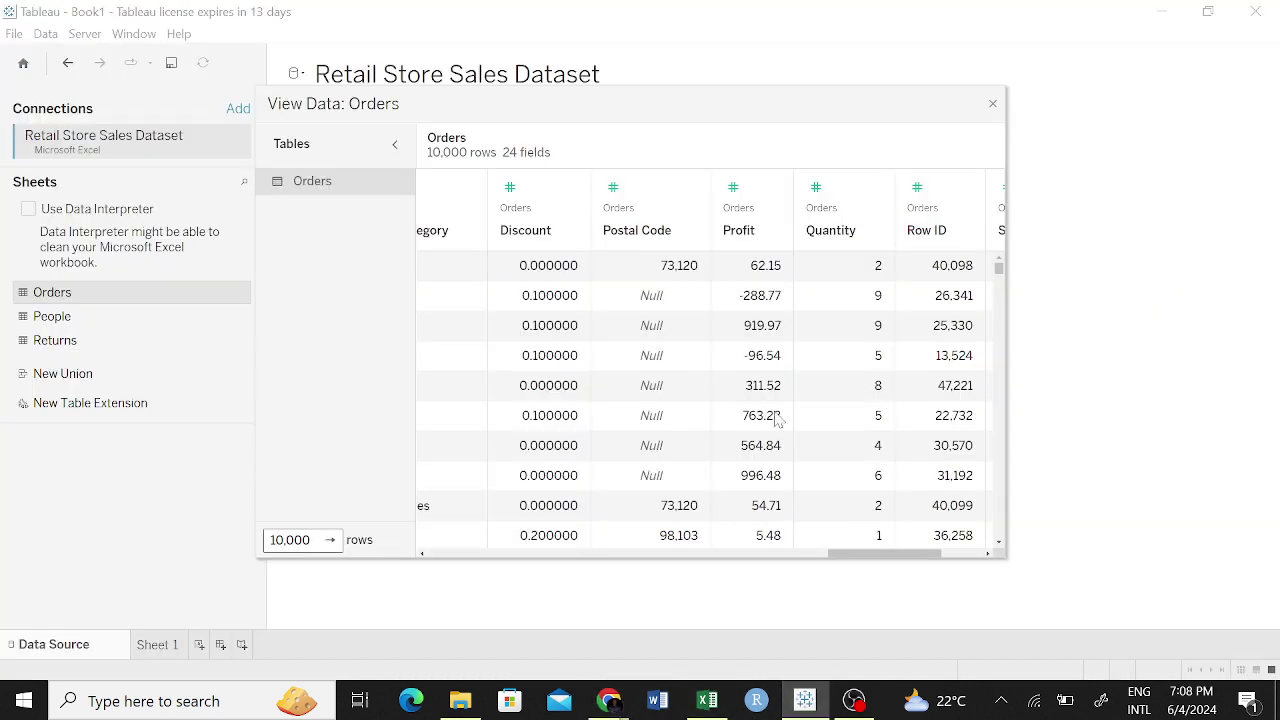
{"action": "left_click", "coordinate": [992, 105]}
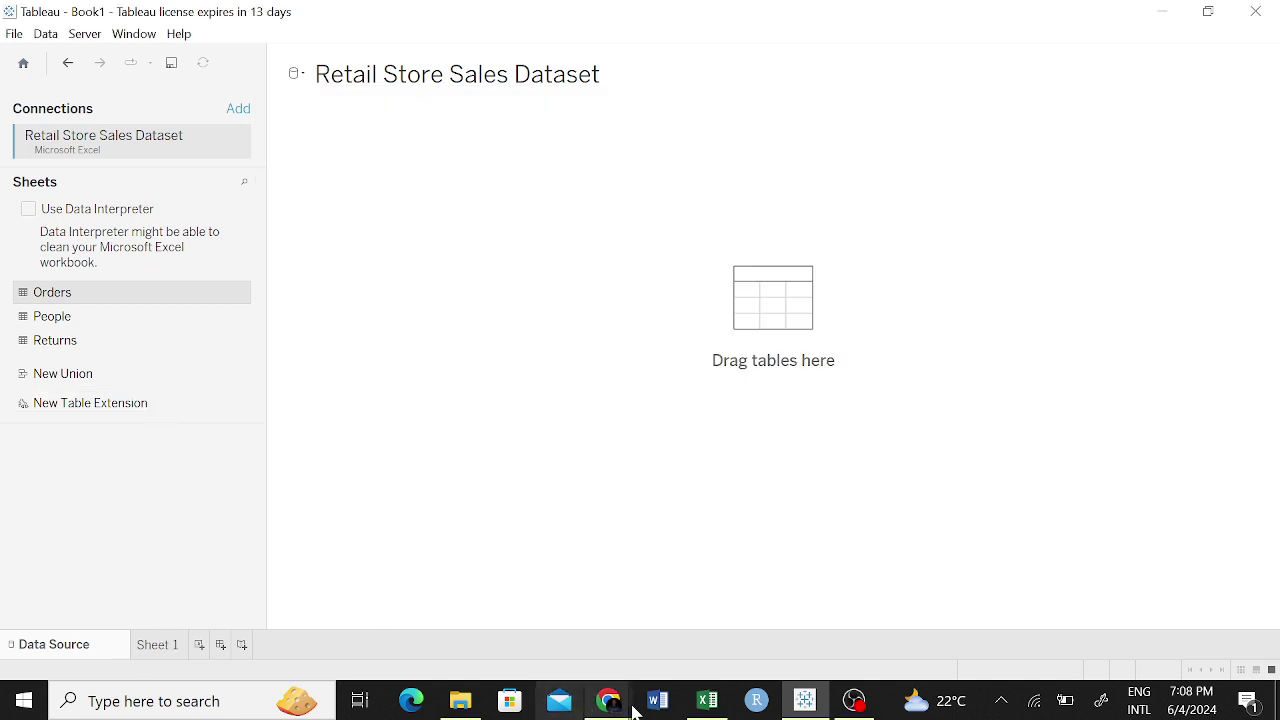
{"action": "left_click", "coordinate": [715, 705]}
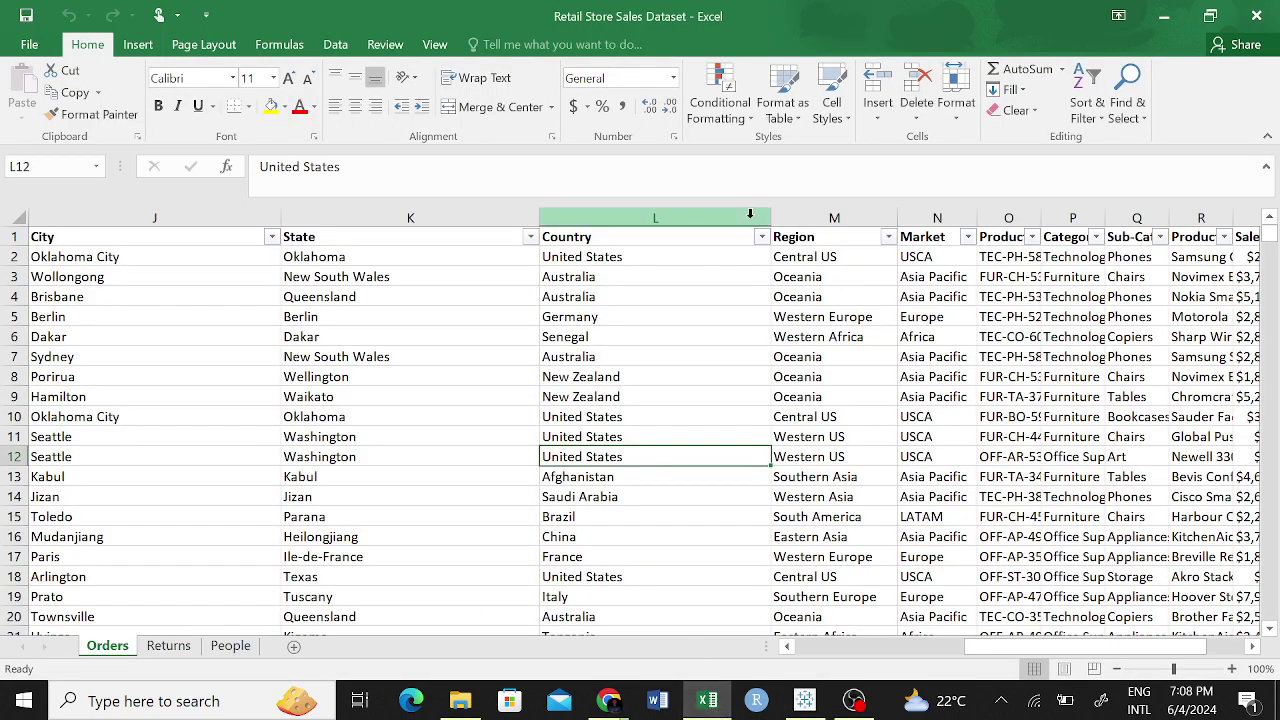
Look over the People and Returns sheets, then bring Tableau back.
{"action": "left_click", "coordinate": [230, 648]}
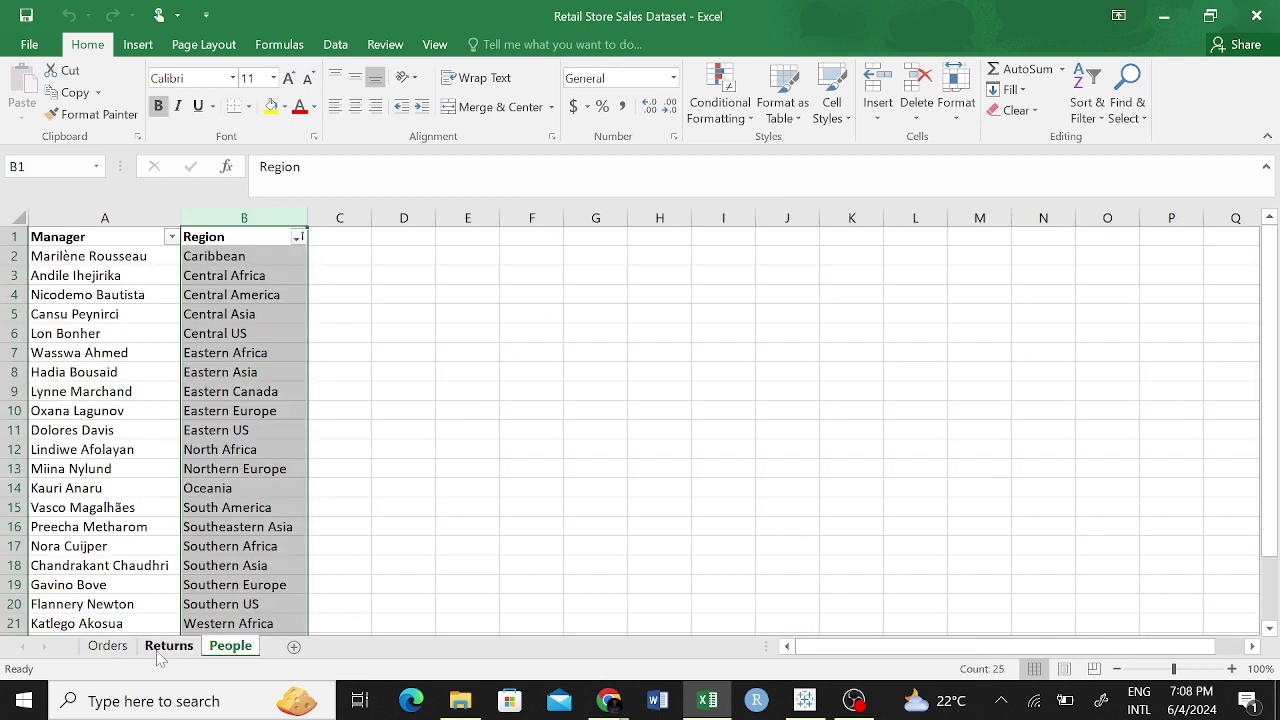
{"action": "left_click", "coordinate": [166, 647]}
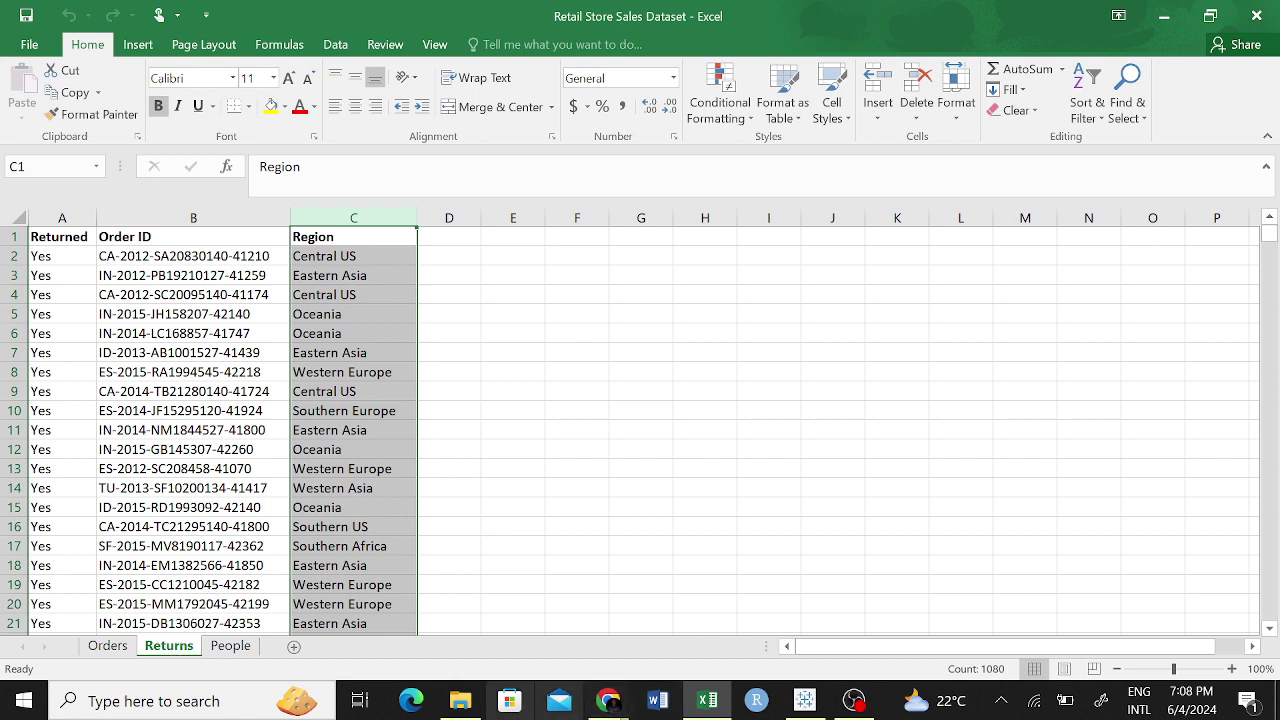
{"action": "left_click", "coordinate": [805, 700]}
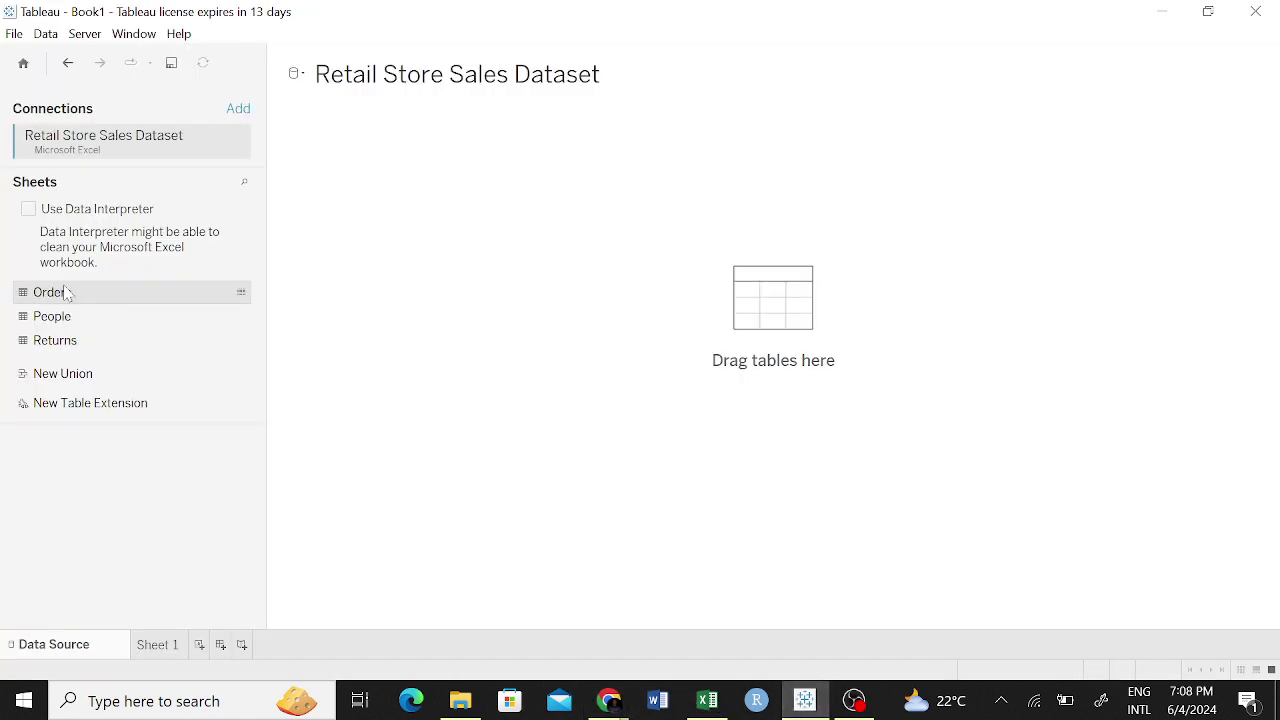
Place Returns on the canvas, relate People on Region, and attach Orders to Returns.
{"action": "left_click_drag", "start_coordinate": [70, 348], "coordinate": [330, 196]}
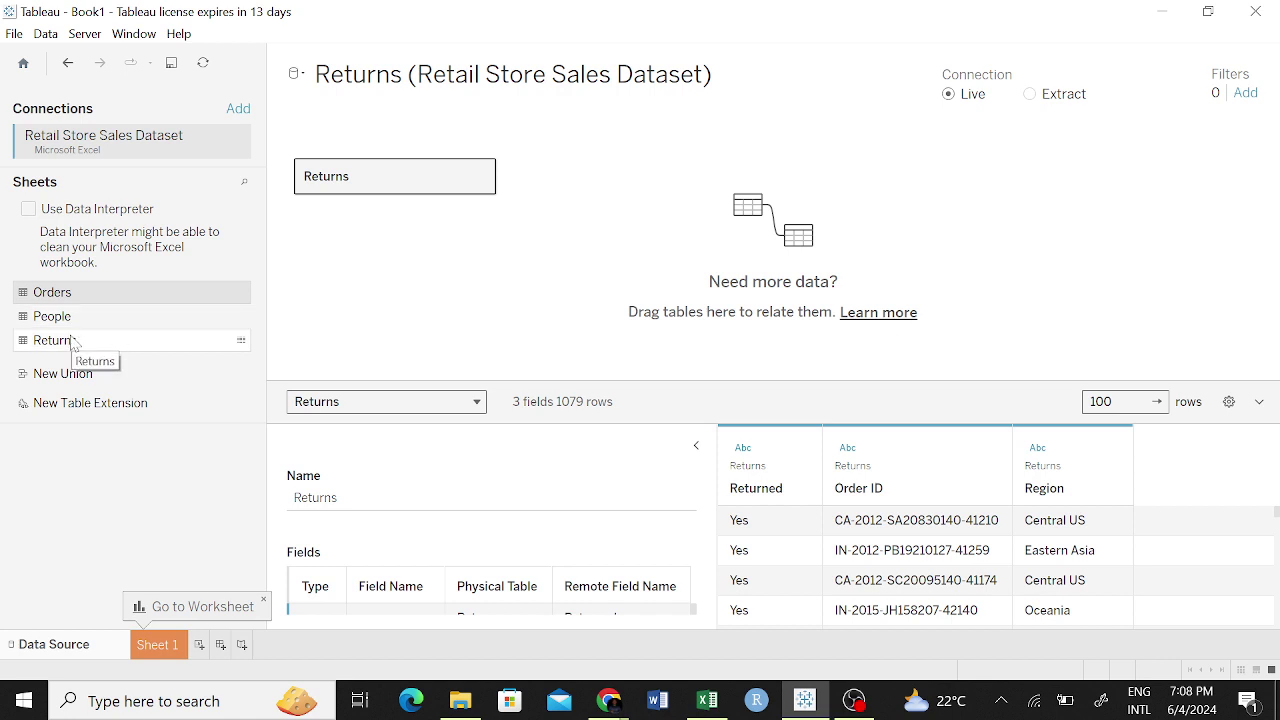
{"action": "left_click_drag", "start_coordinate": [90, 318], "coordinate": [513, 243]}
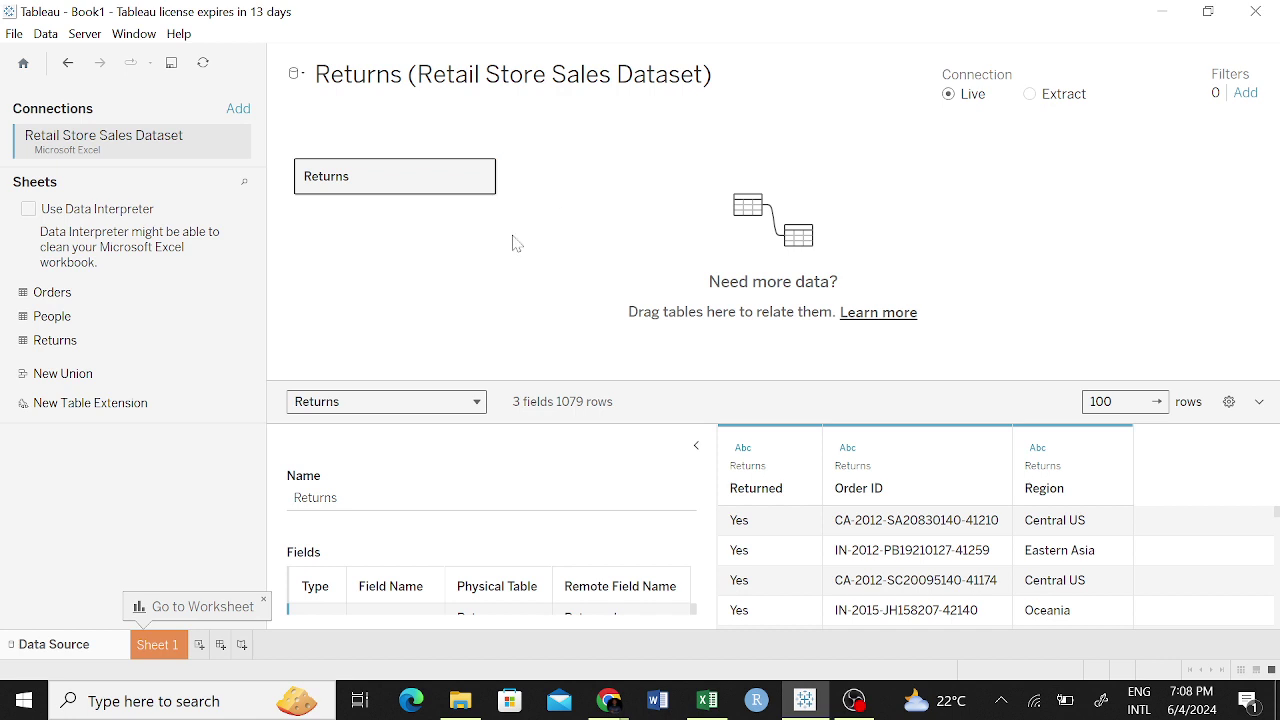
{"action": "double_click", "coordinate": [106, 317]}
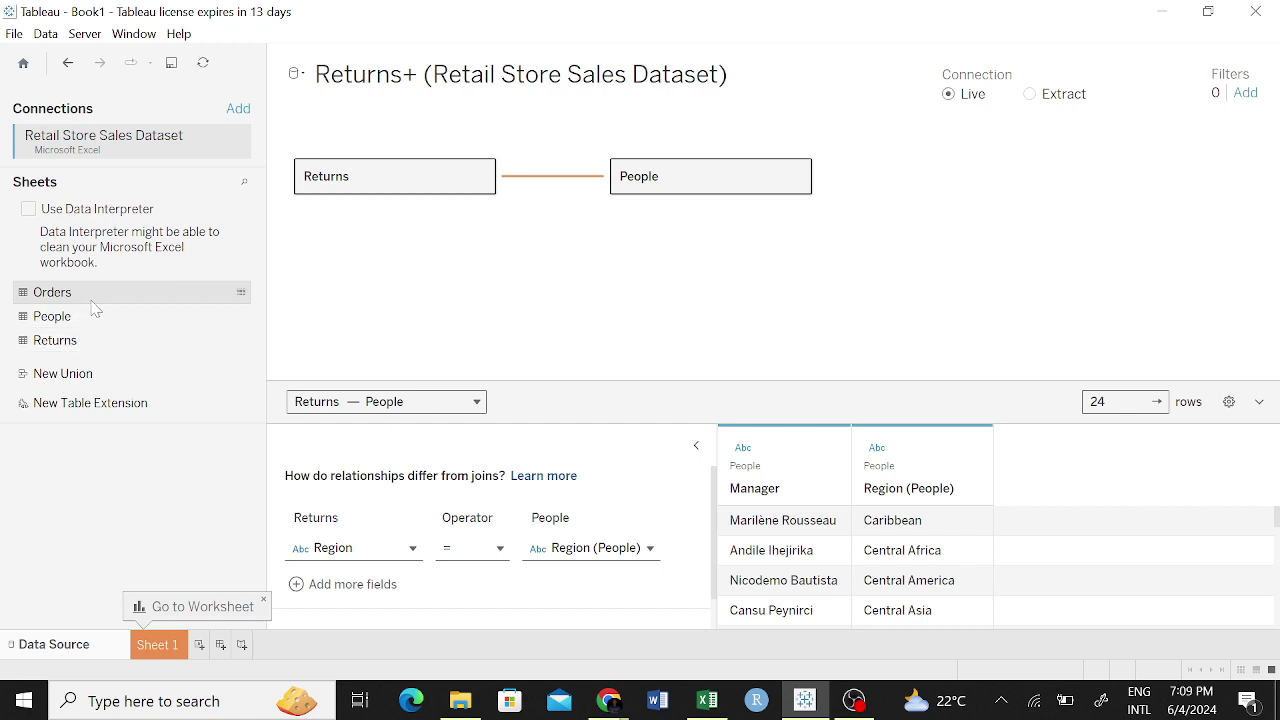
{"action": "left_click_drag", "start_coordinate": [90, 295], "coordinate": [635, 268]}
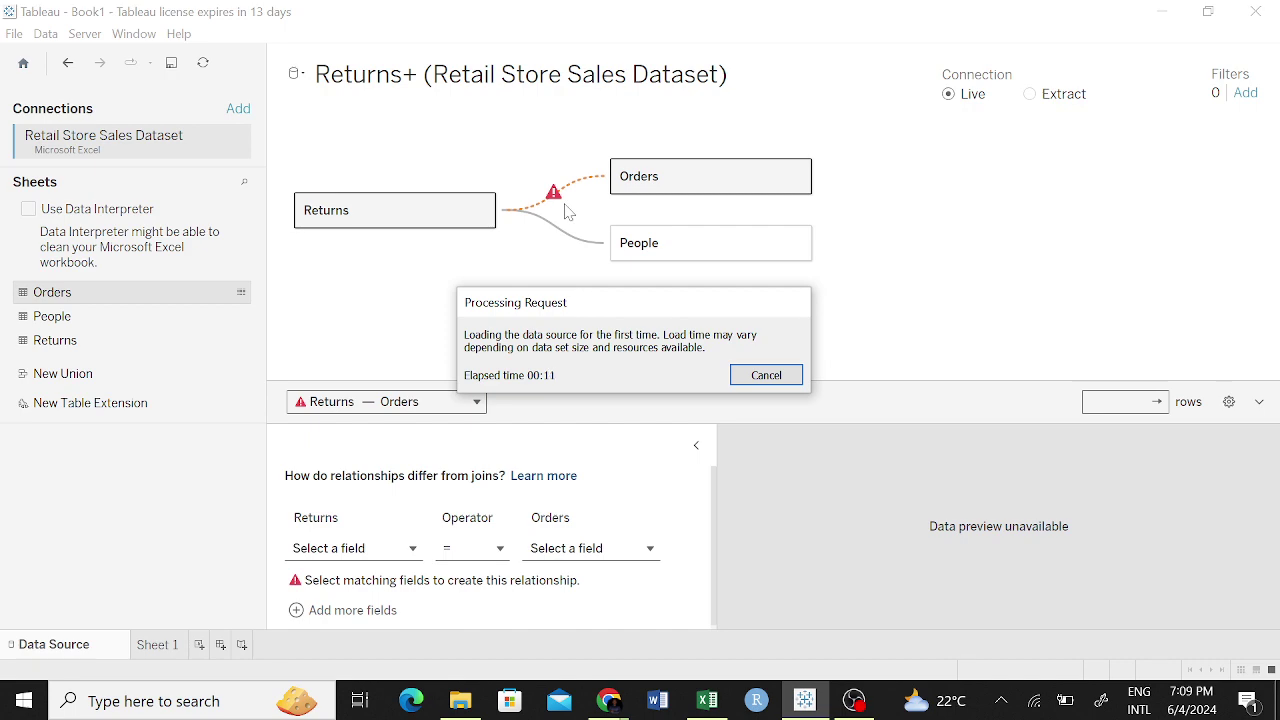
Check the Region values, such as Western Europe, on Excel's Orders sheet.
{"action": "left_click", "coordinate": [706, 700]}
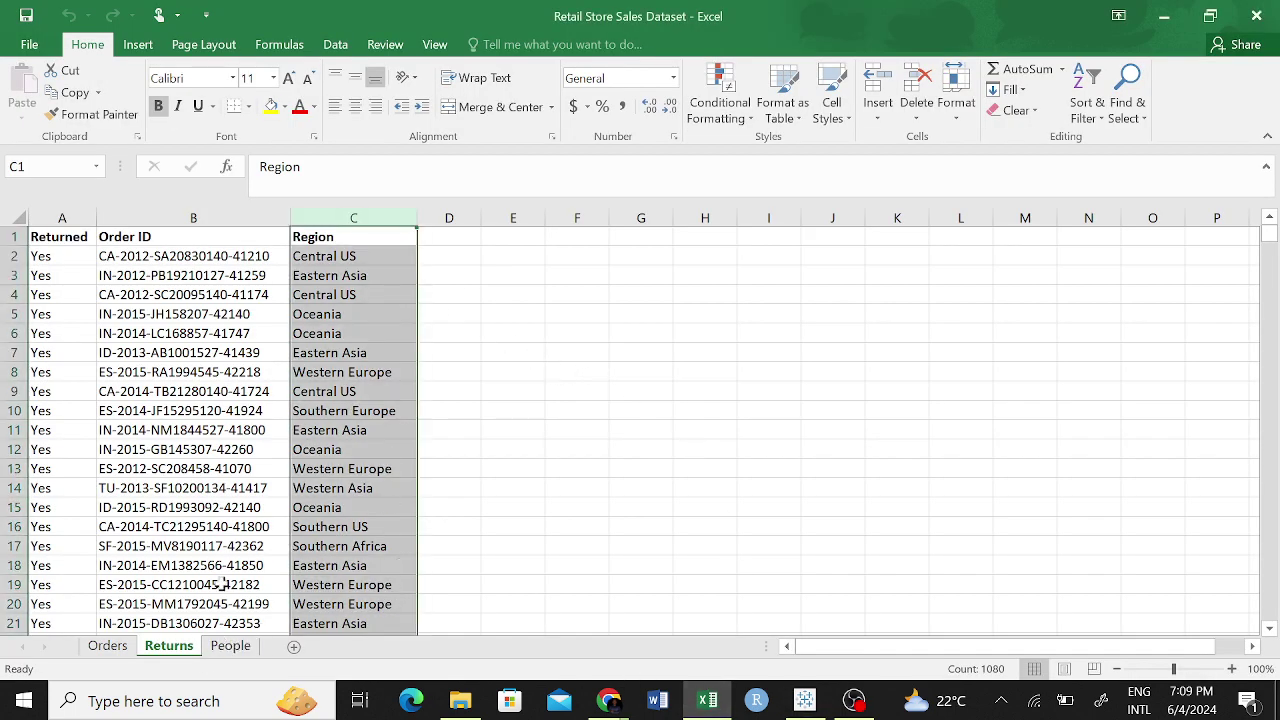
{"action": "left_click", "coordinate": [107, 646]}
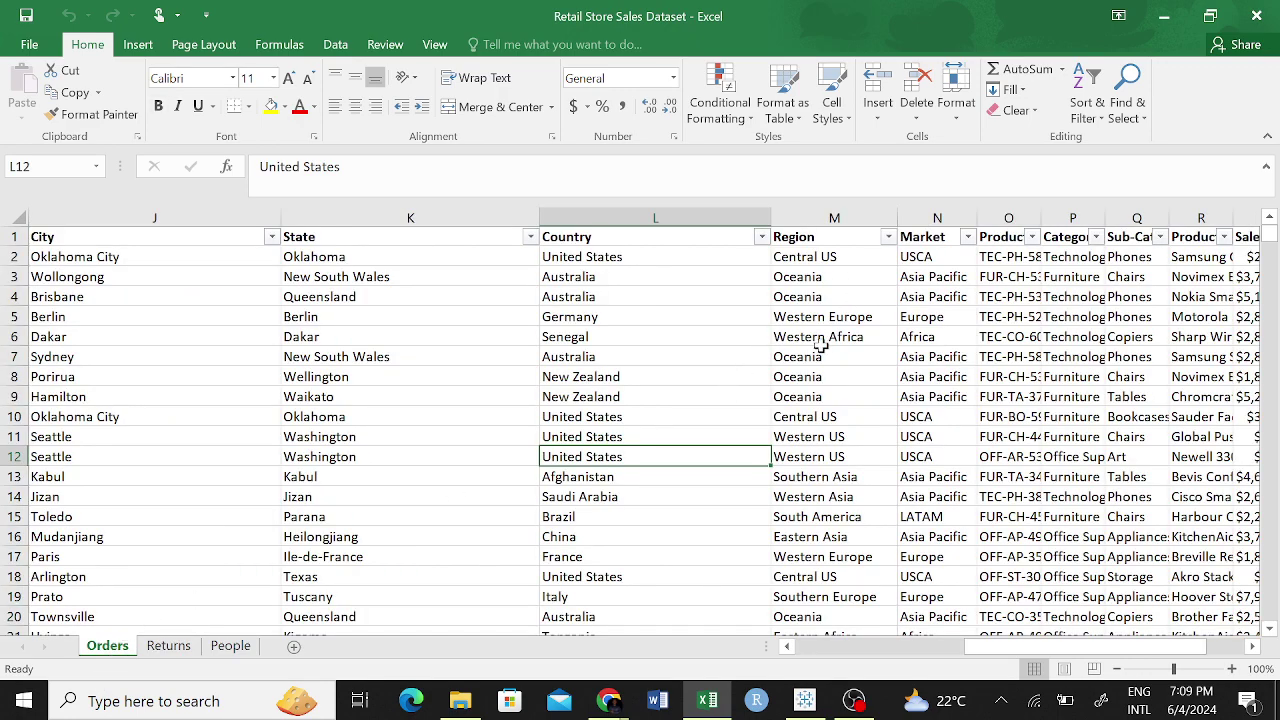
{"action": "scroll", "coordinate": [818, 352], "scroll_direction": "down", "scroll_amount": 5}
{"action": "left_click", "coordinate": [818, 474]}
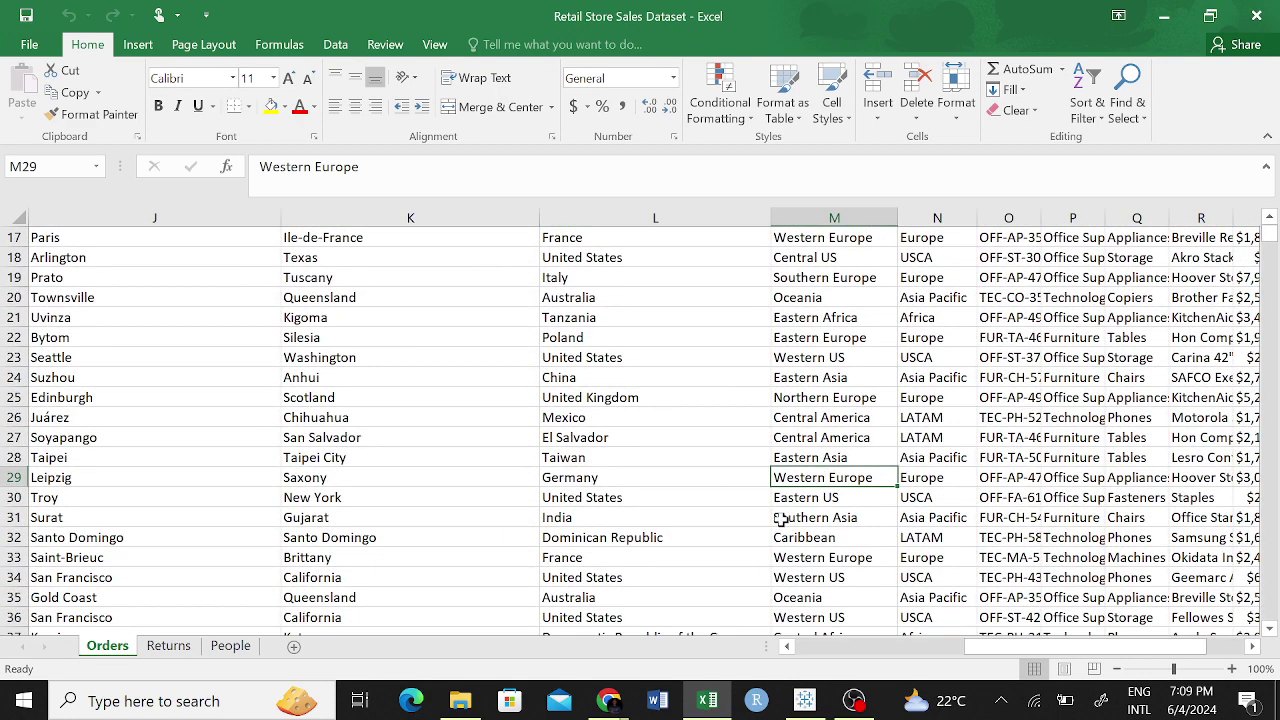
{"action": "scroll", "coordinate": [772, 542], "scroll_direction": "down", "scroll_amount": 1}
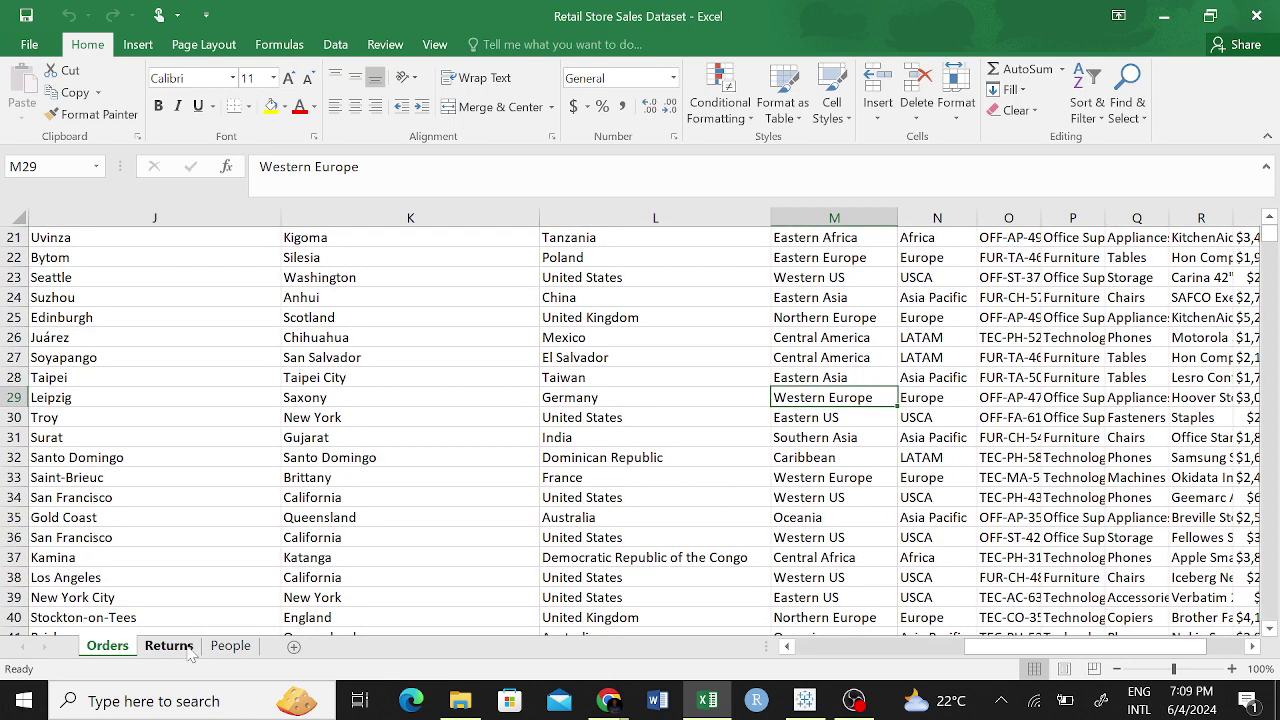
{"action": "scroll", "coordinate": [890, 501], "scroll_direction": "up", "scroll_amount": 1}
{"action": "scroll", "coordinate": [890, 501], "scroll_direction": "up", "scroll_amount": 6}
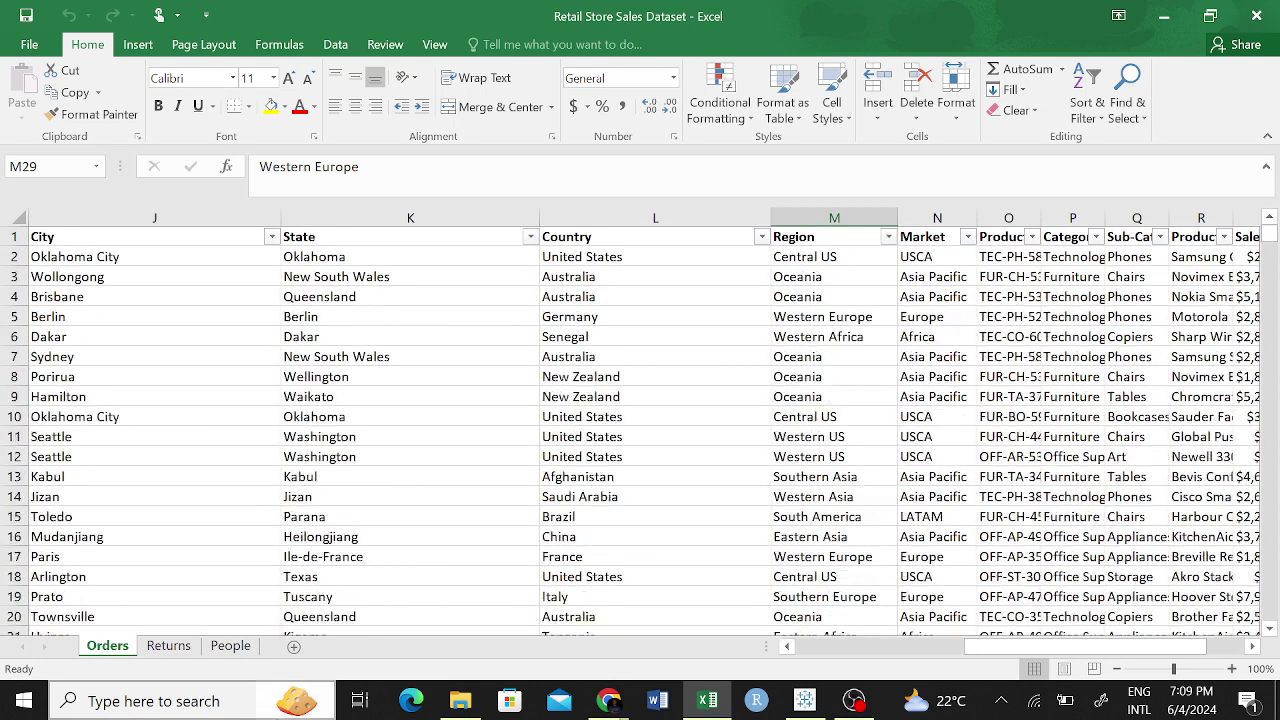
Check the Returns sheet's Region column (Eastern Asia), then return to Tableau.
{"action": "left_click", "coordinate": [168, 645]}
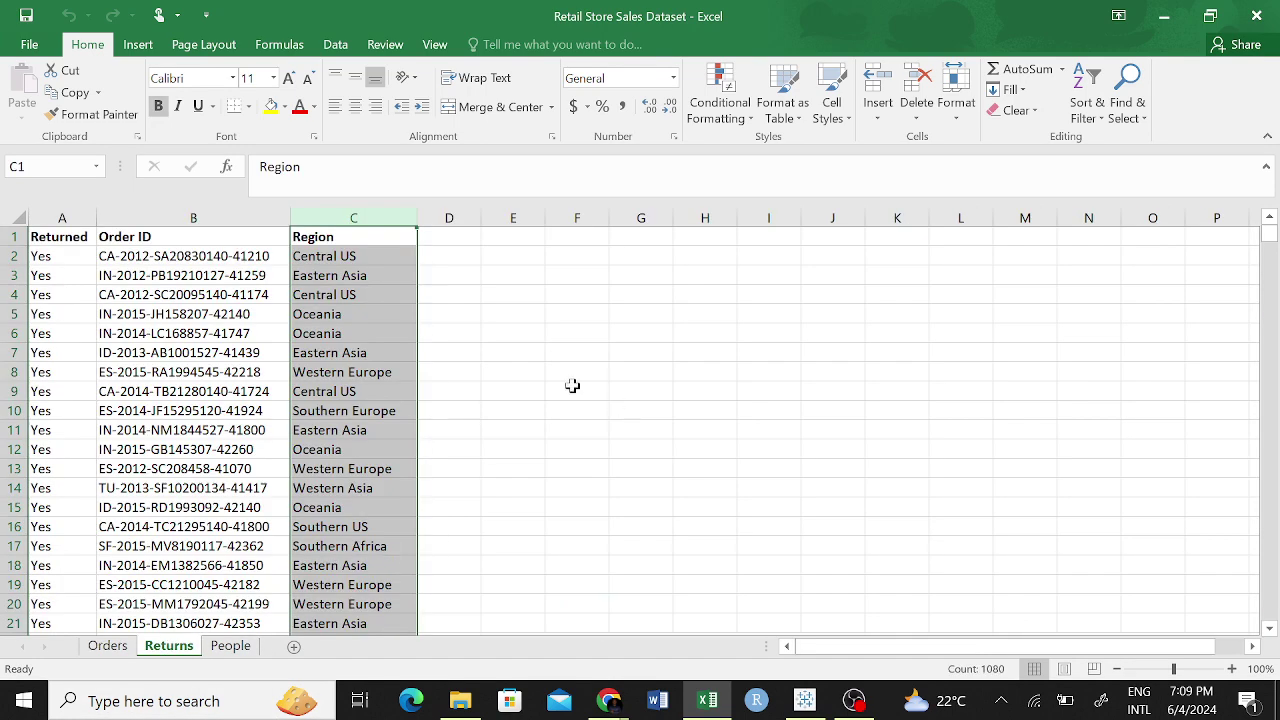
{"action": "scroll", "coordinate": [393, 335], "scroll_direction": "down", "scroll_amount": 1}
{"action": "scroll", "coordinate": [393, 335], "scroll_direction": "up", "scroll_amount": 1}
{"action": "left_click", "coordinate": [390, 352]}
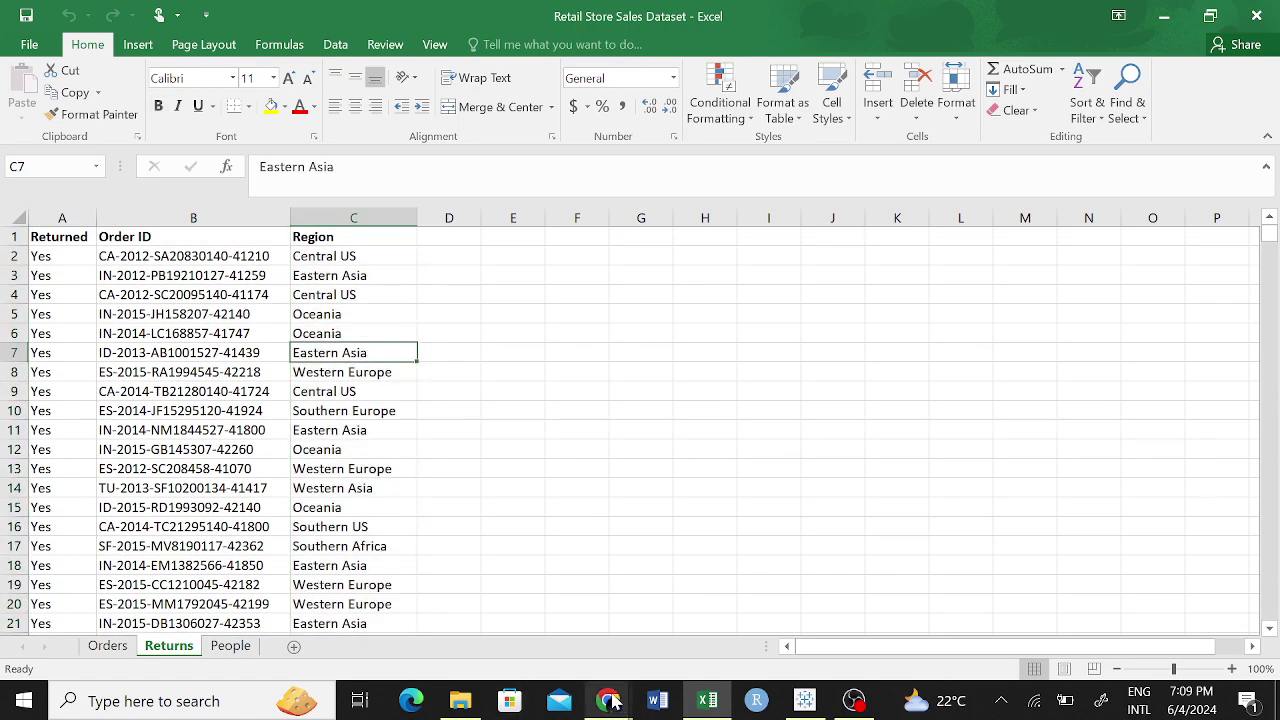
{"action": "mouse_move", "coordinate": [613, 703]}
{"action": "left_click", "coordinate": [805, 701]}
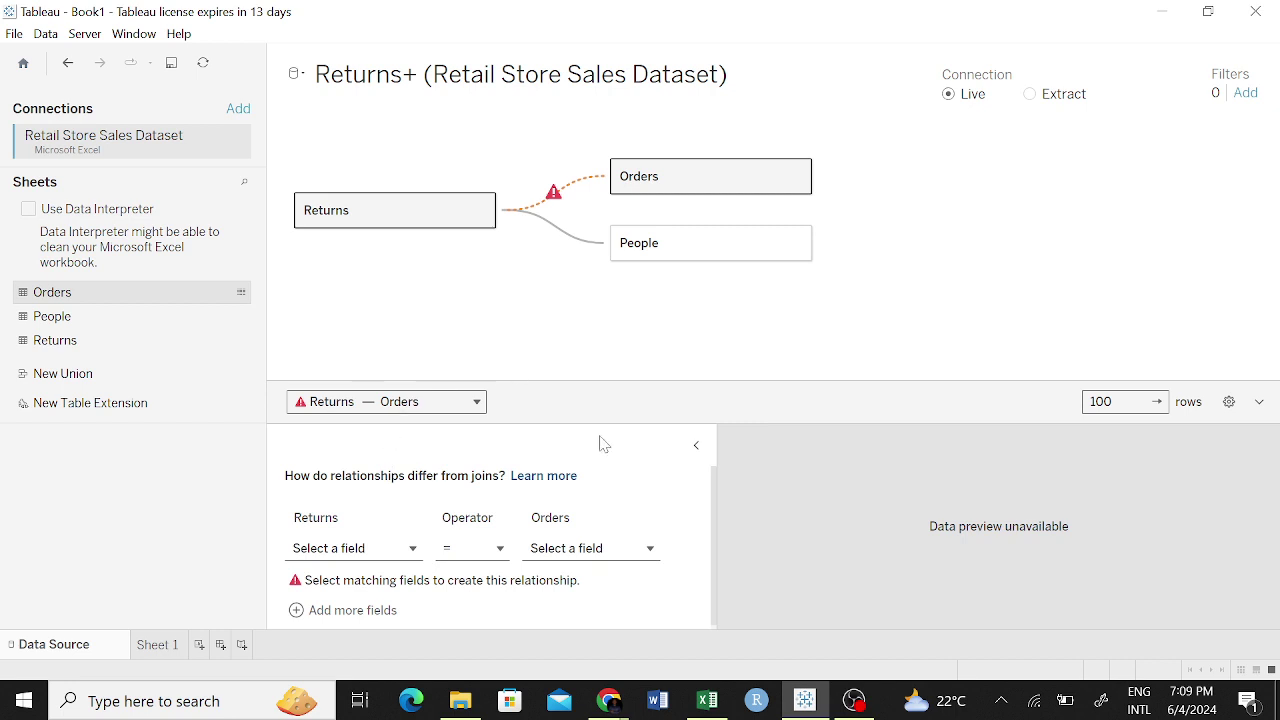
Set Region as the Returns field in the Returns–Orders relationship, then drag Orders off.
{"action": "left_click", "coordinate": [412, 548]}
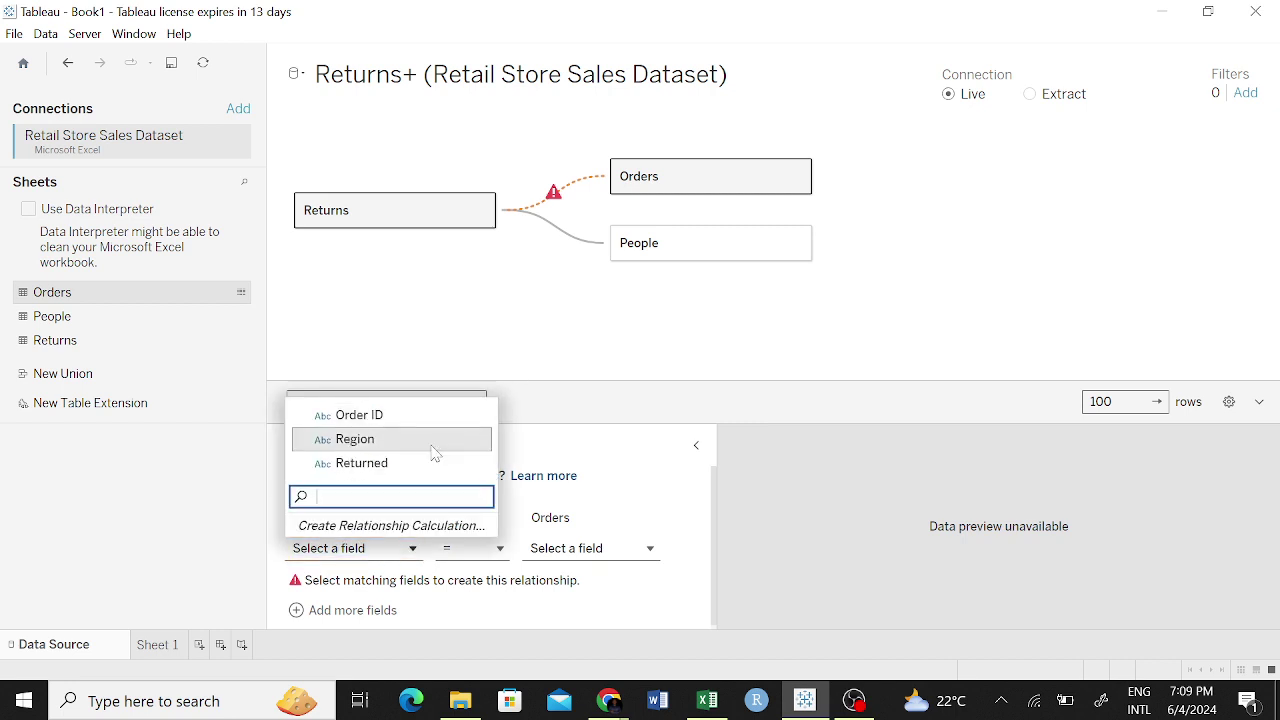
{"action": "left_click", "coordinate": [412, 548]}
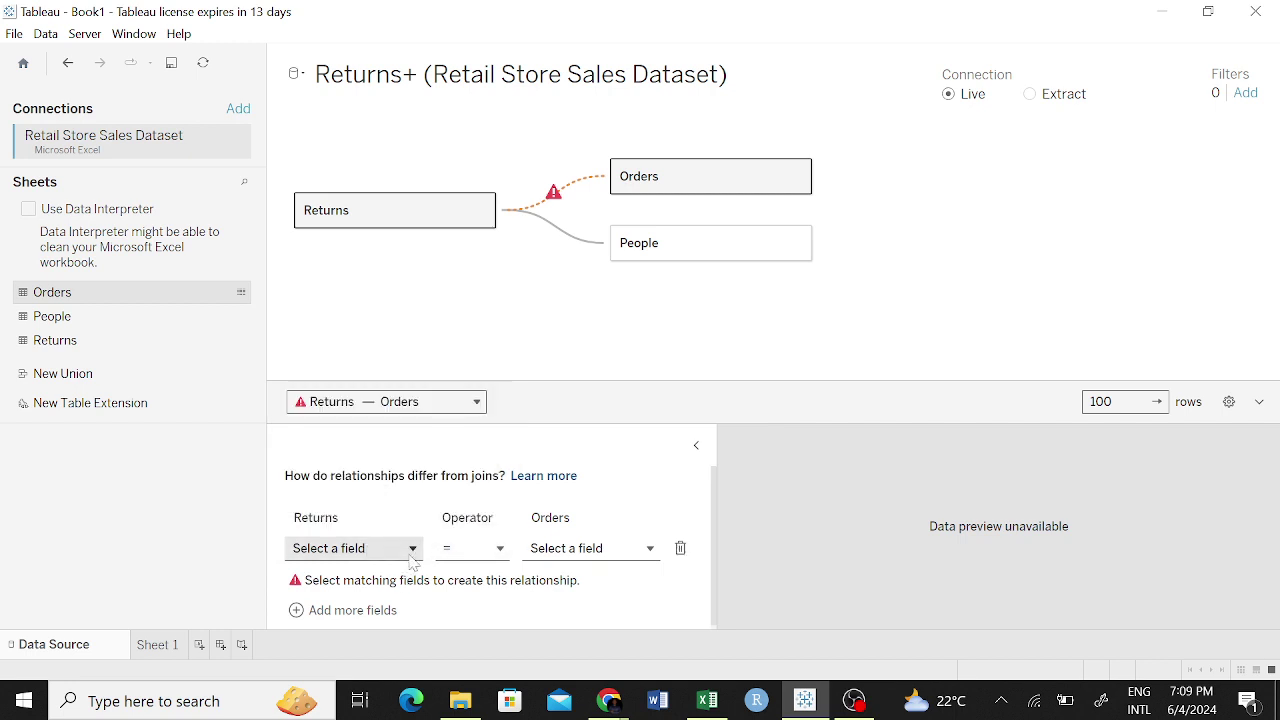
{"action": "left_click", "coordinate": [413, 546]}
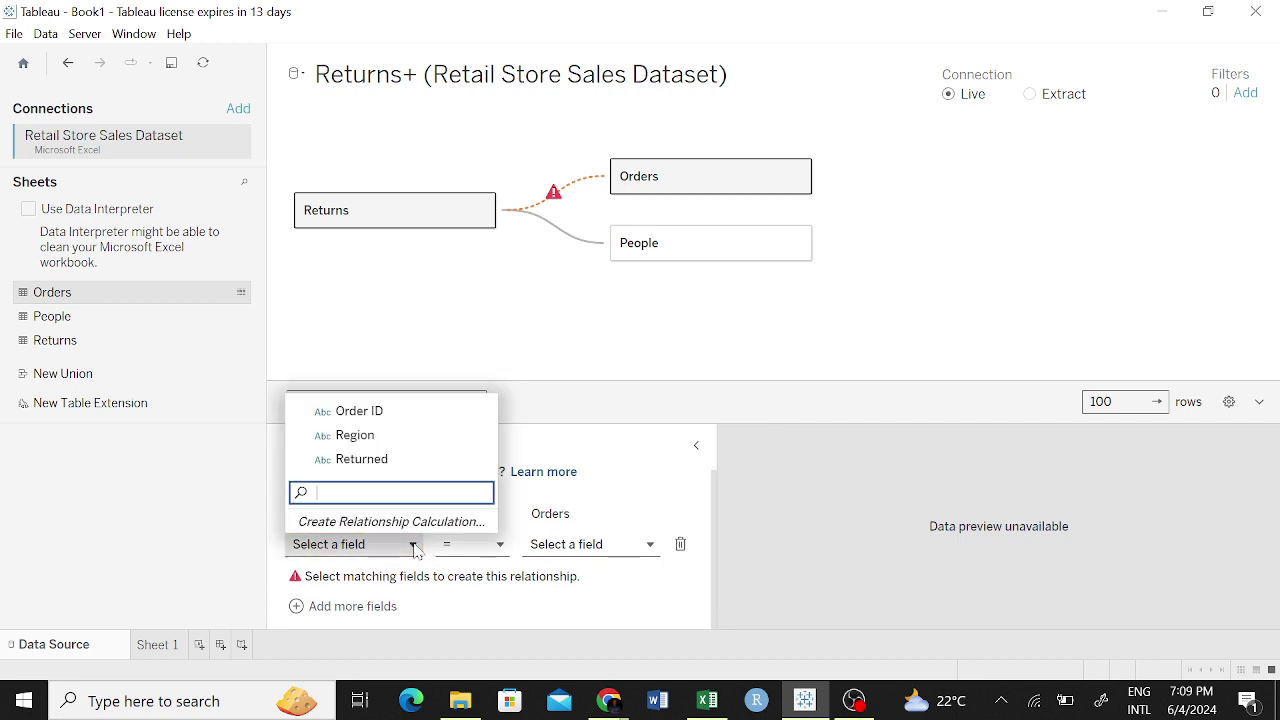
{"action": "left_click", "coordinate": [393, 438]}
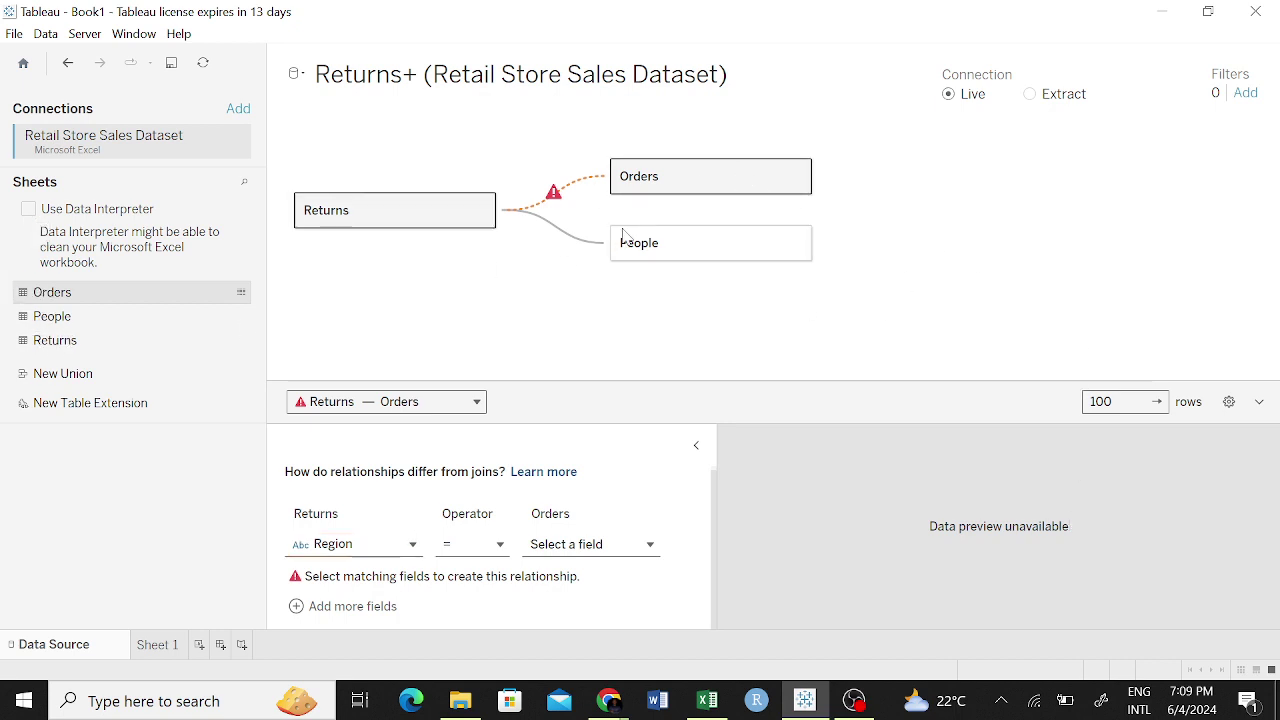
{"action": "left_click_drag", "start_coordinate": [622, 237], "coordinate": [667, 250]}
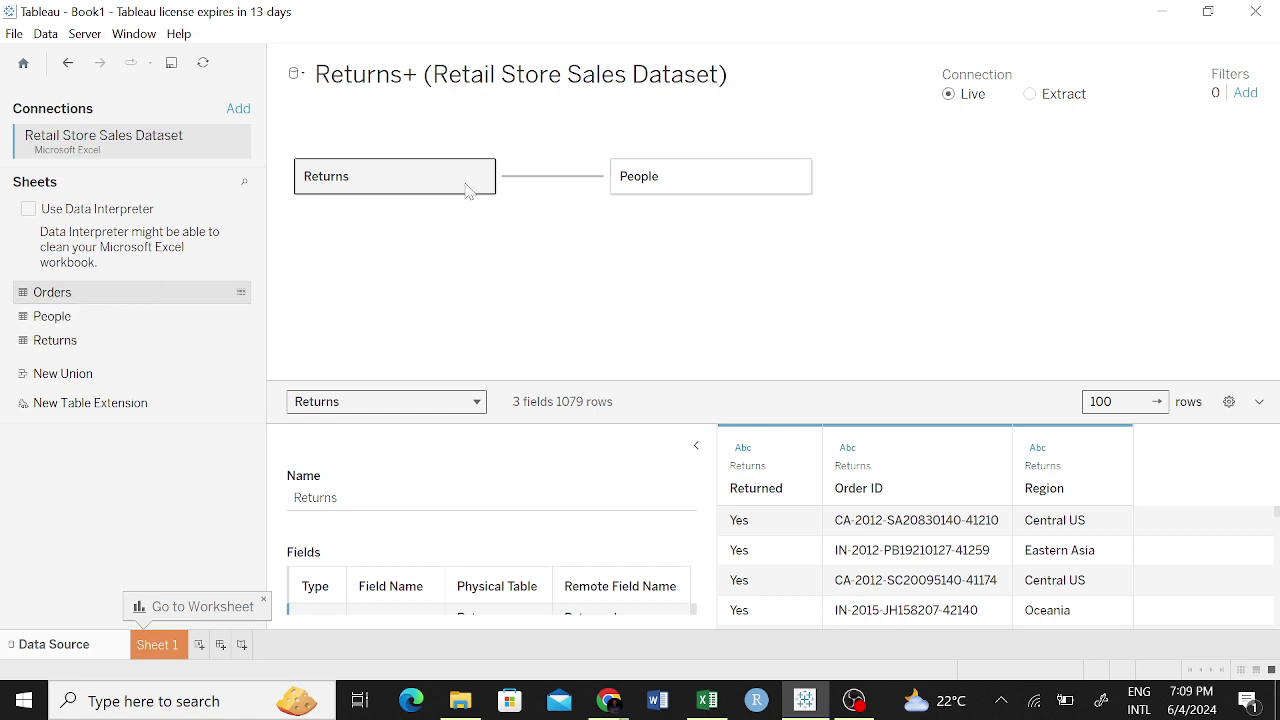
Undo People with Ctrl+Z and drag Returns back to the Sheets pane.
{"action": "key", "text": "ctrl+z"}
{"action": "left_click_drag", "start_coordinate": [480, 176], "coordinate": [71, 354]}
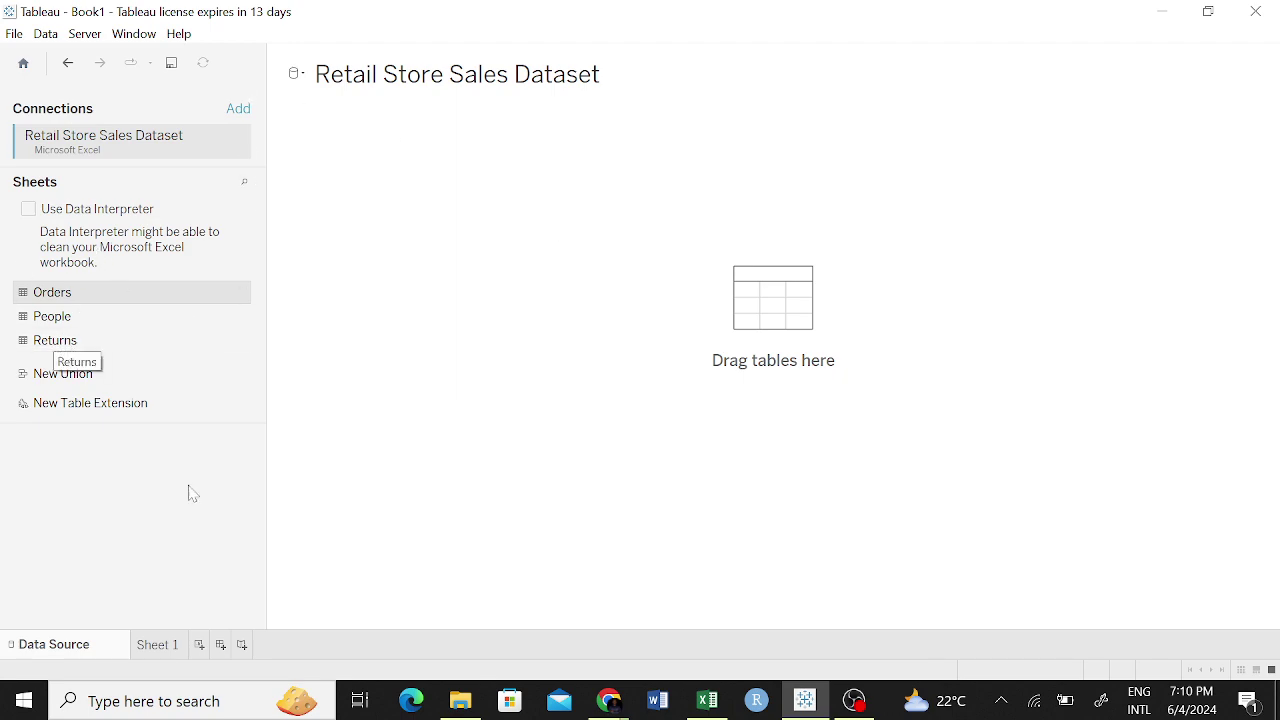
In Excel, select the Order ID columns on the Orders and Returns sheets.
{"action": "left_click", "coordinate": [707, 700]}
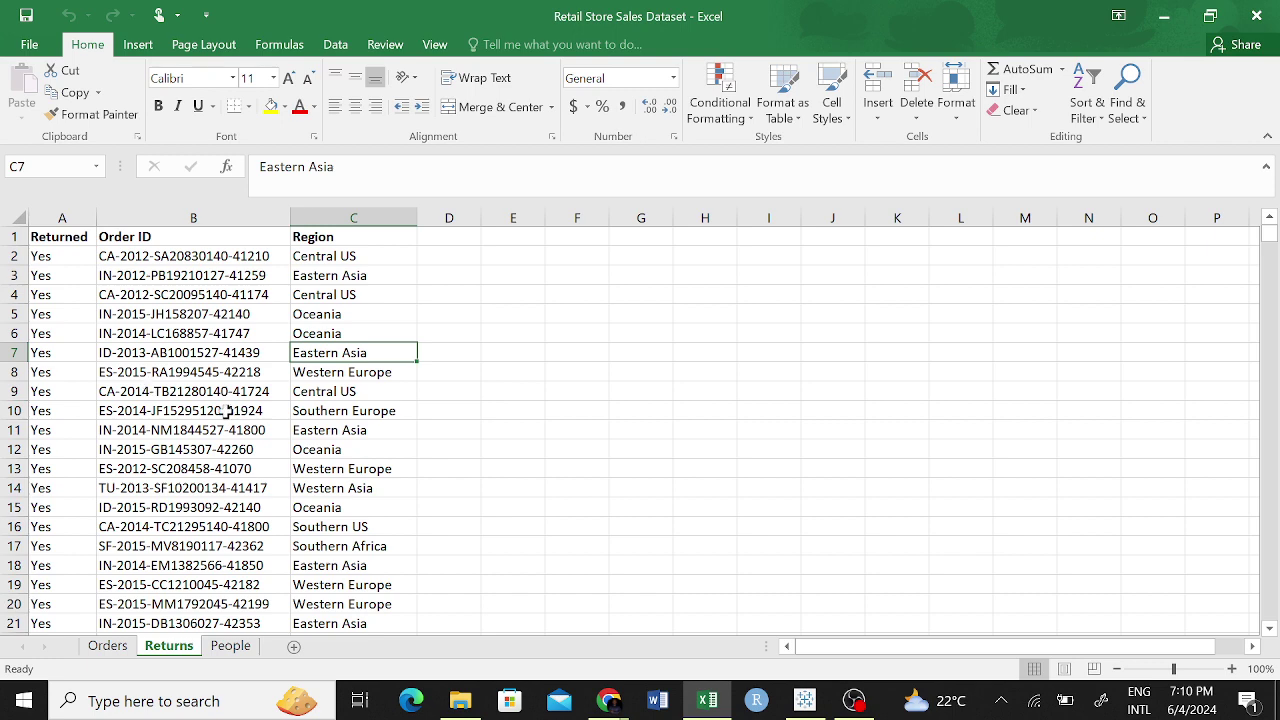
{"action": "left_click", "coordinate": [107, 645]}
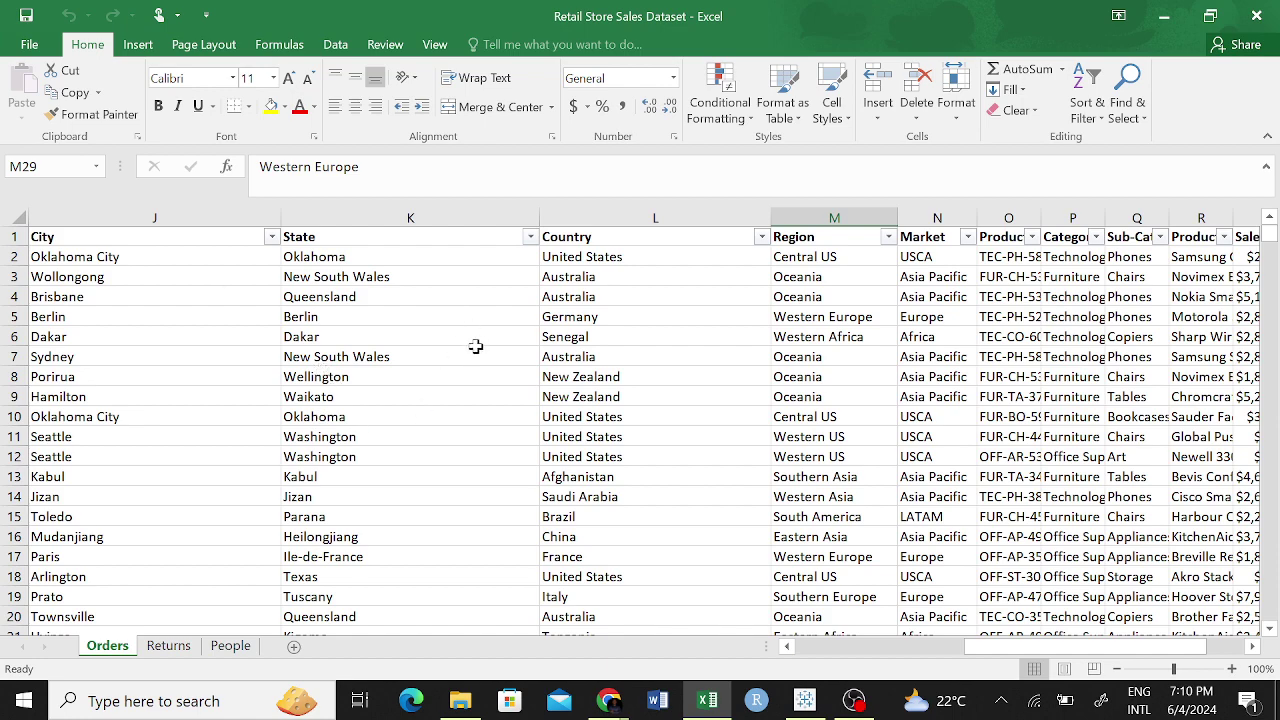
{"action": "scroll", "coordinate": [475, 348], "scroll_direction": "left", "scroll_amount": 5}
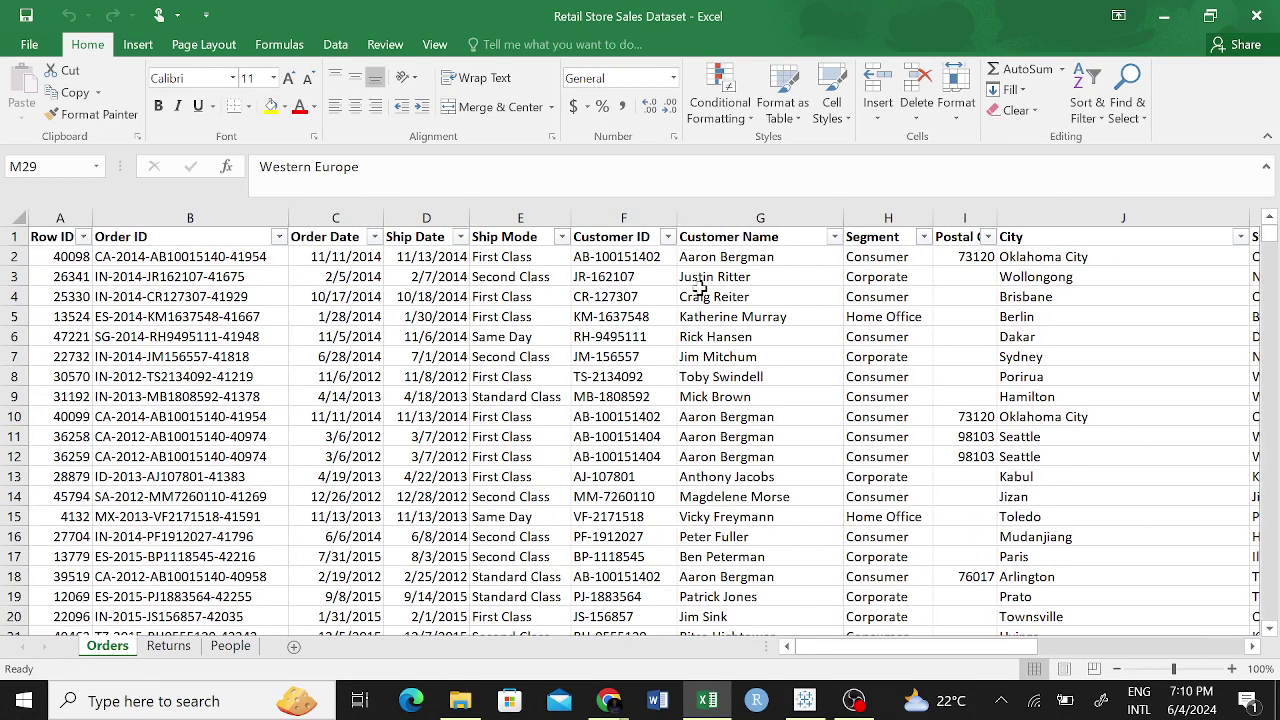
{"action": "left_click", "coordinate": [166, 214]}
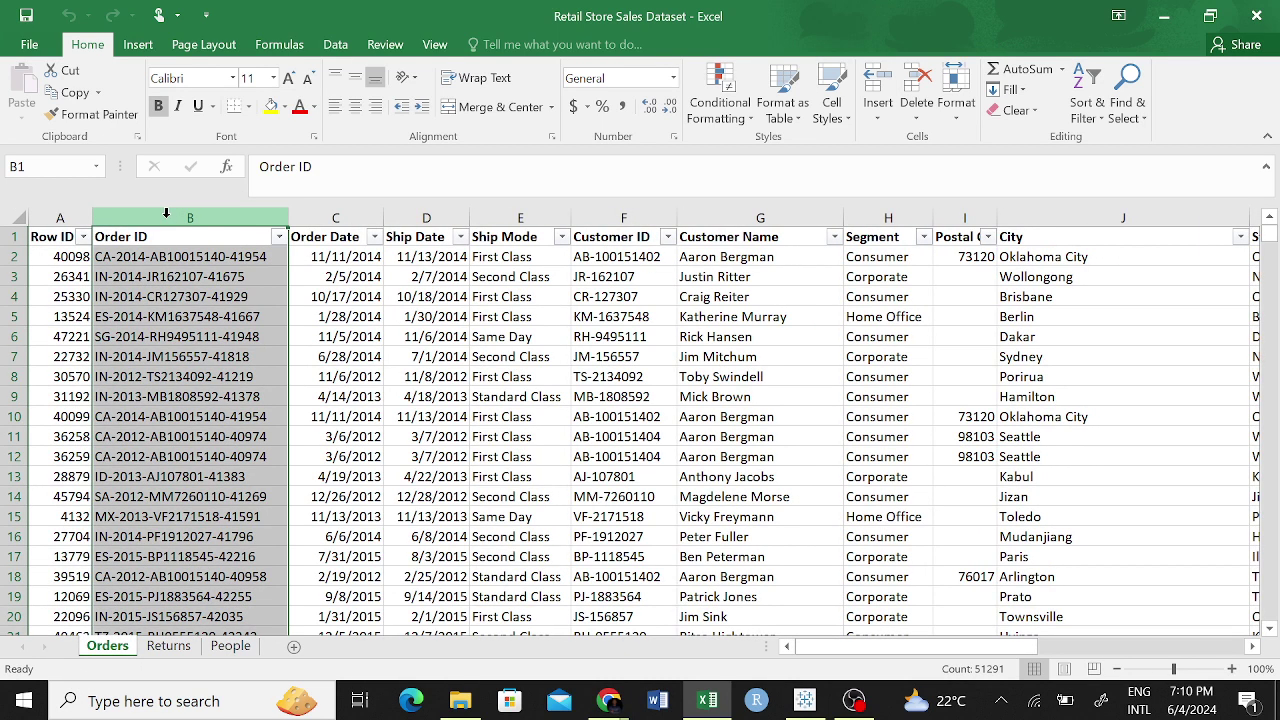
{"action": "left_click", "coordinate": [168, 646]}
{"action": "left_click", "coordinate": [168, 209]}
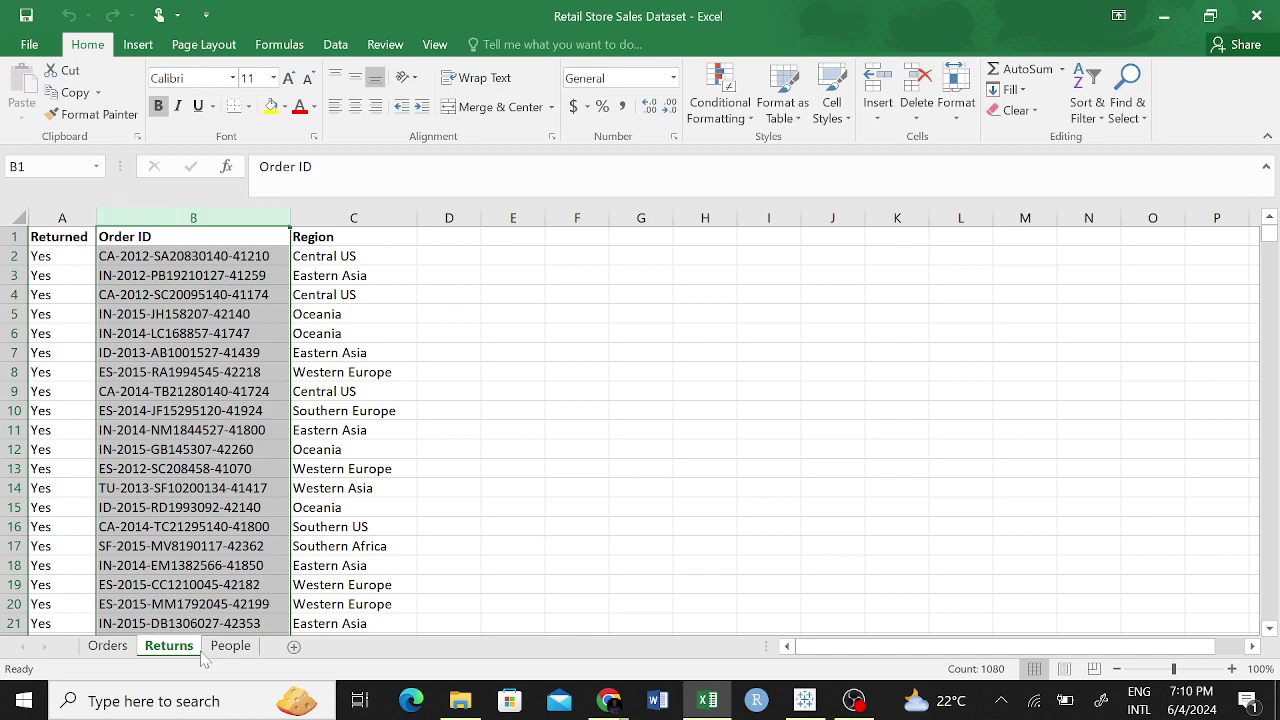
{"action": "left_click", "coordinate": [230, 646]}
{"action": "left_click", "coordinate": [168, 646]}
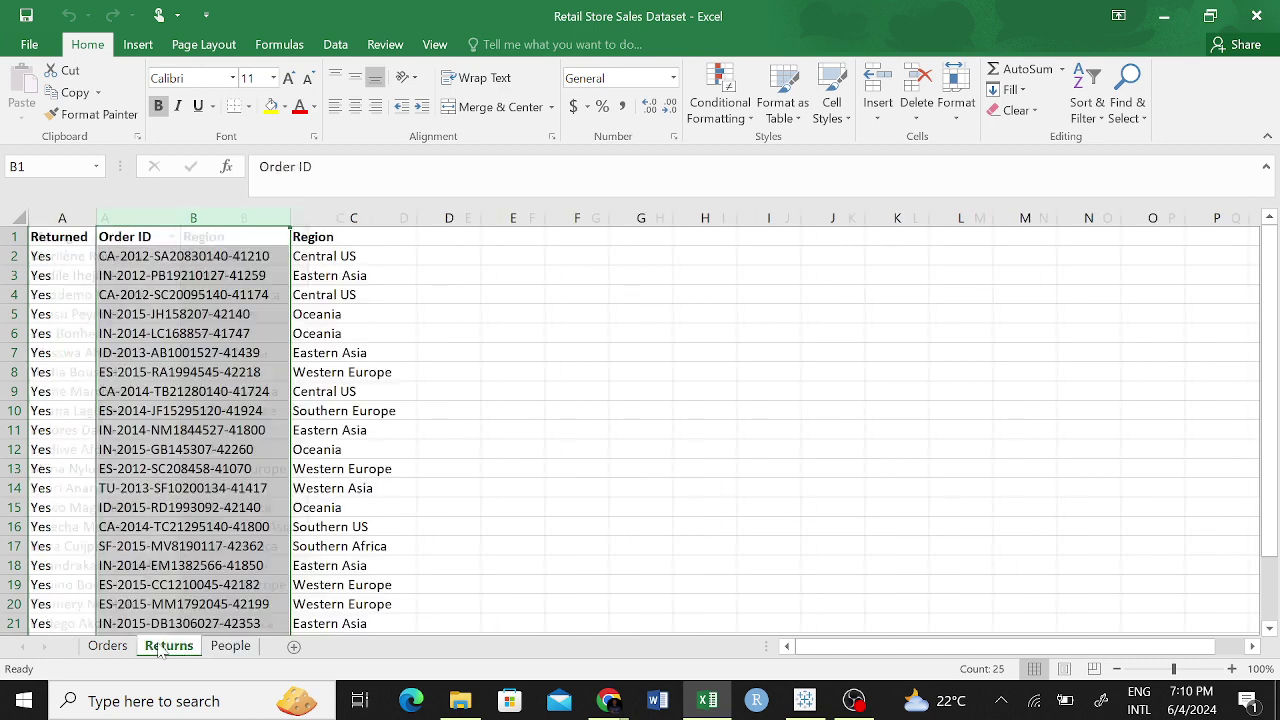
Compare the Region columns on Orders (M) and Returns (C), then show the People sheet.
{"action": "left_click", "coordinate": [108, 646]}
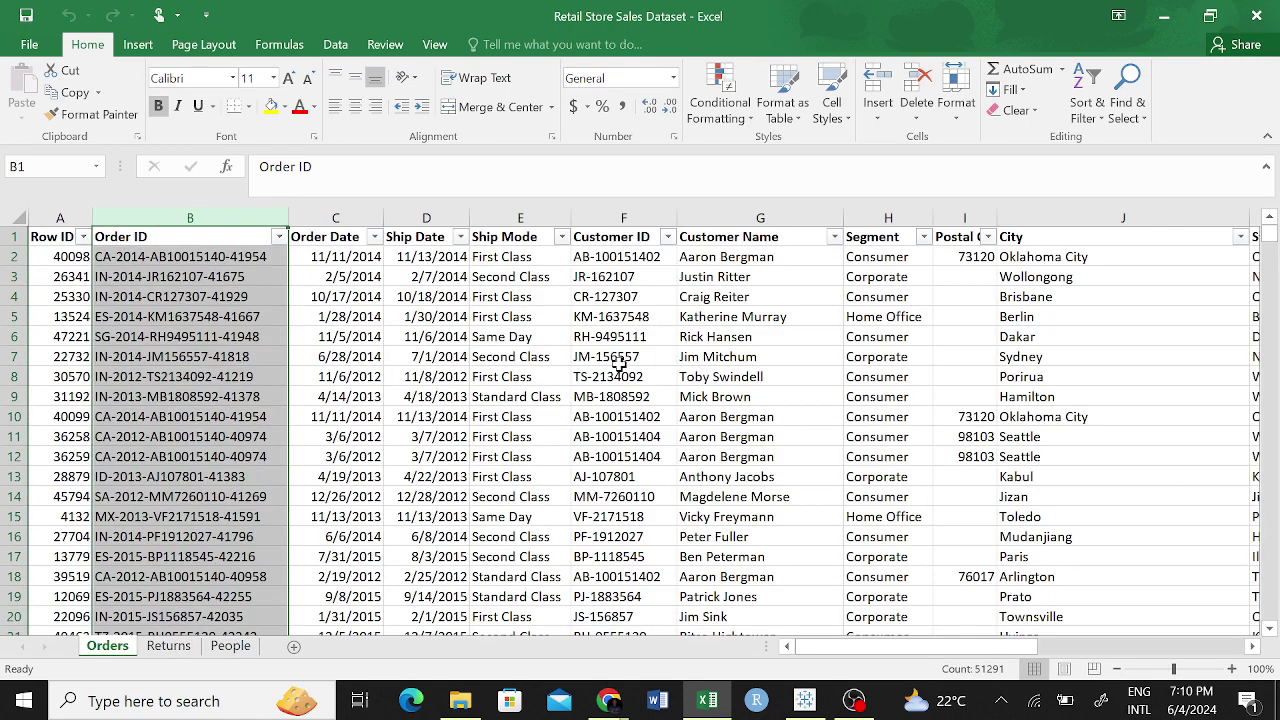
{"action": "scroll", "coordinate": [823, 374], "scroll_direction": "right", "scroll_amount": 6}
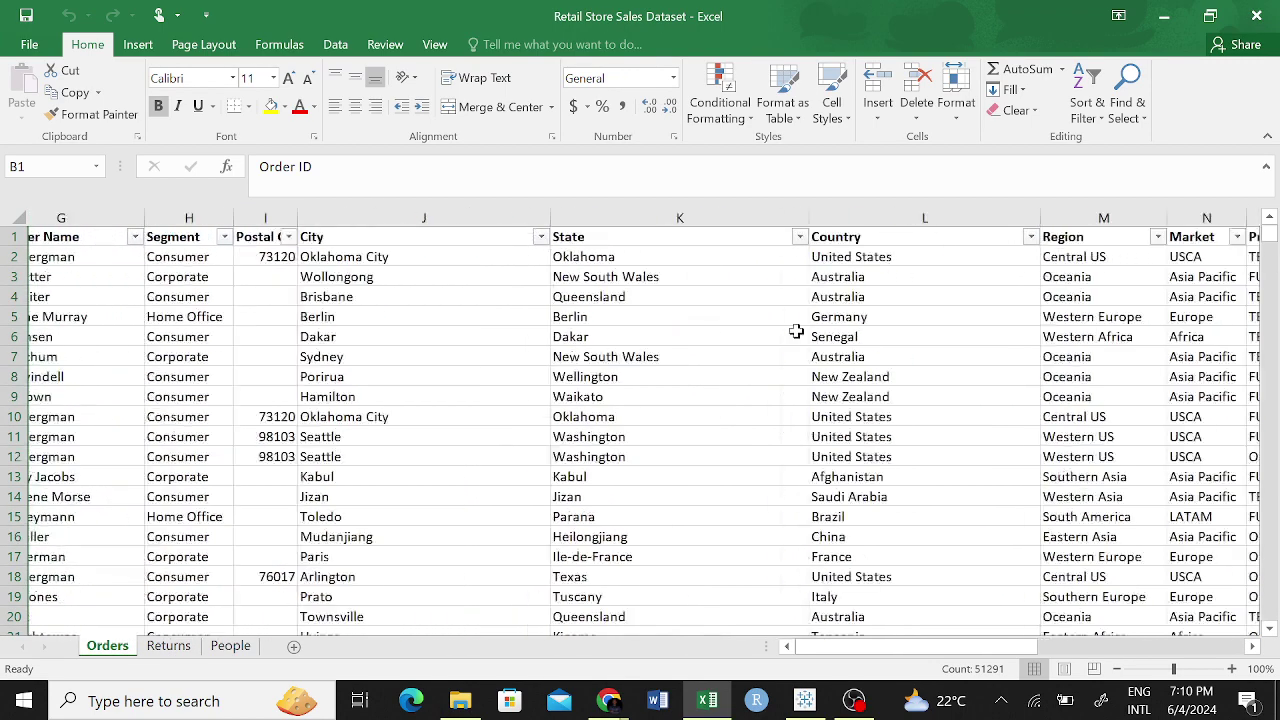
{"action": "left_click_drag", "start_coordinate": [788, 289], "coordinate": [903, 221]}
{"action": "left_click", "coordinate": [883, 215]}
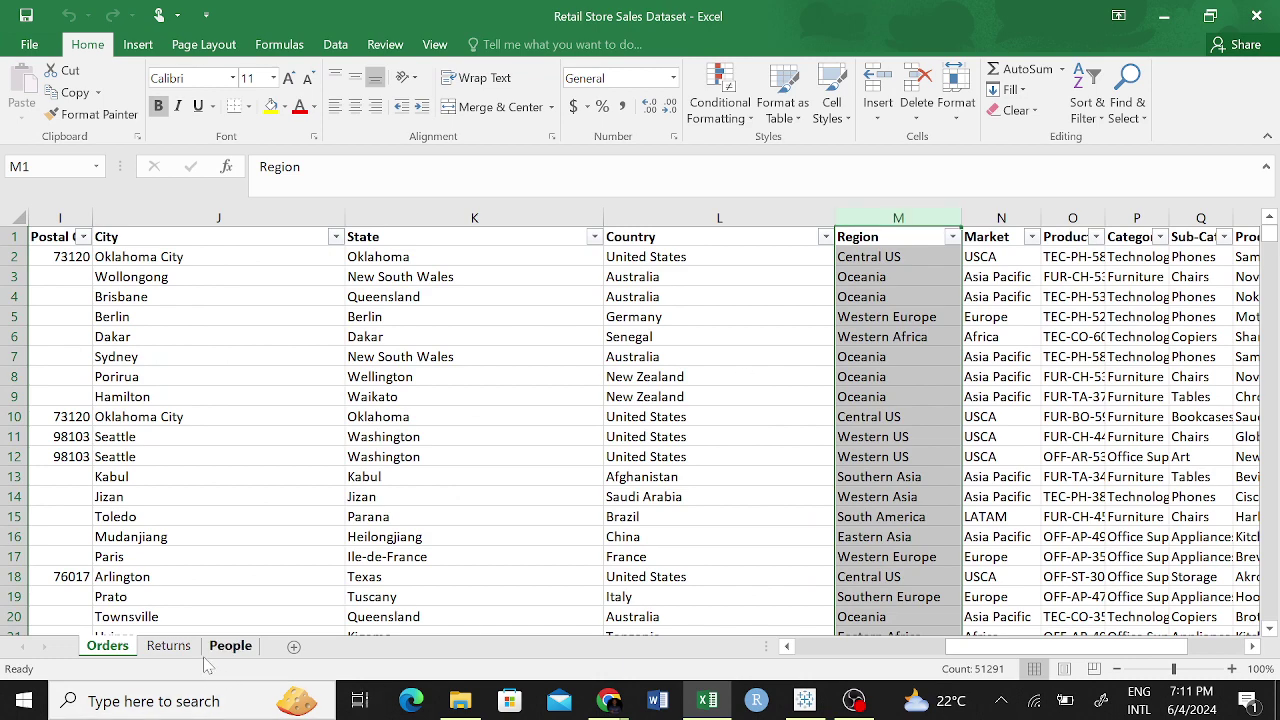
{"action": "left_click", "coordinate": [161, 650]}
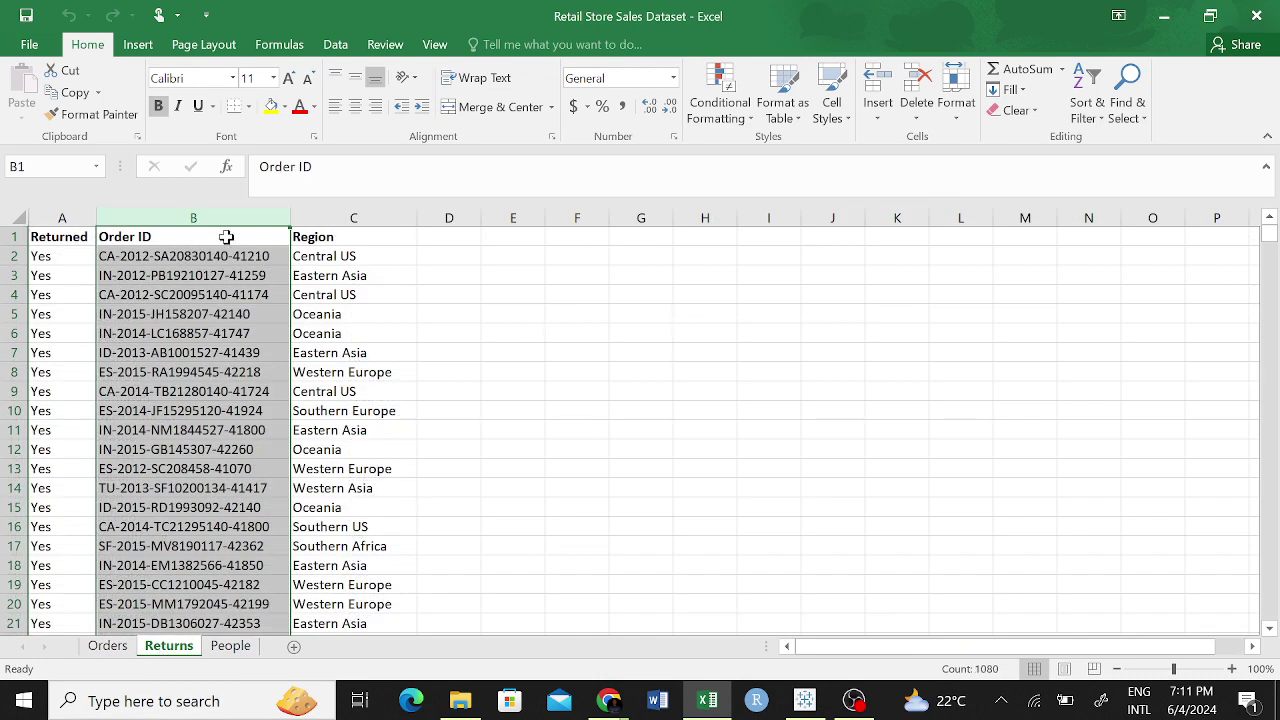
{"action": "left_click", "coordinate": [337, 216]}
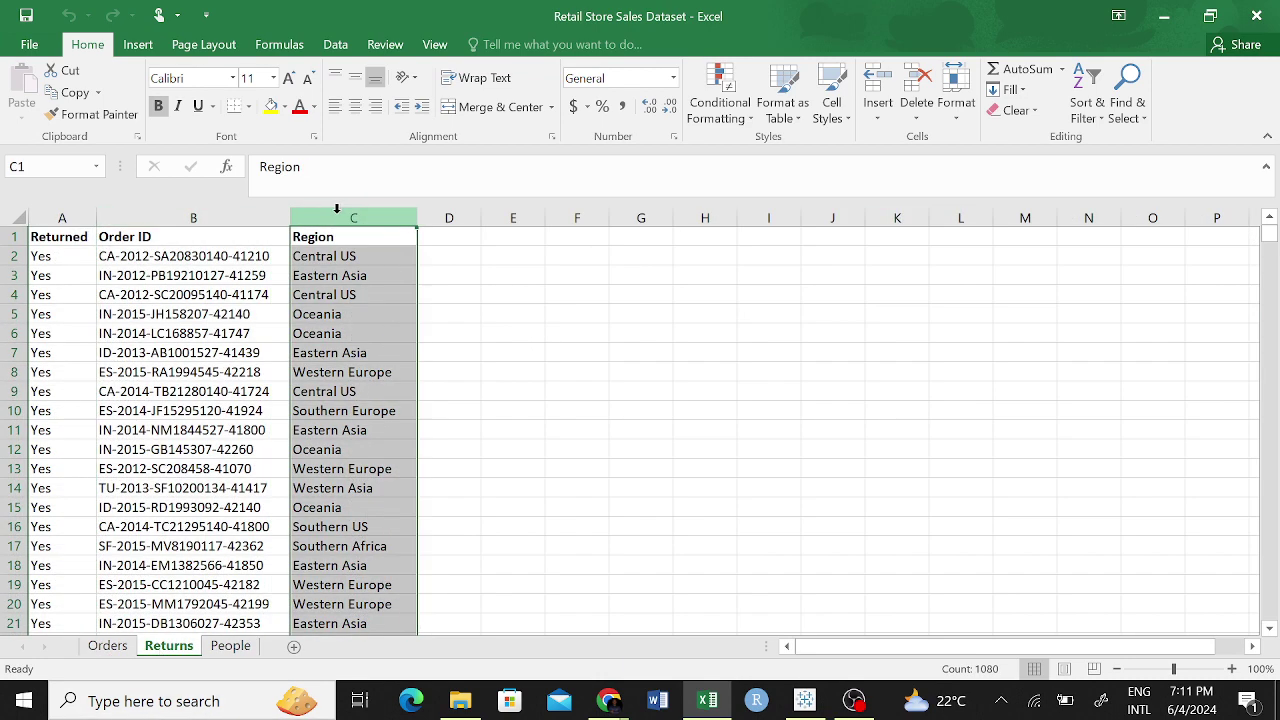
{"action": "left_click", "coordinate": [230, 646]}
Review the People sheet's Region column, clear the selection, and return to Tableau.
{"action": "left_click", "coordinate": [213, 216]}
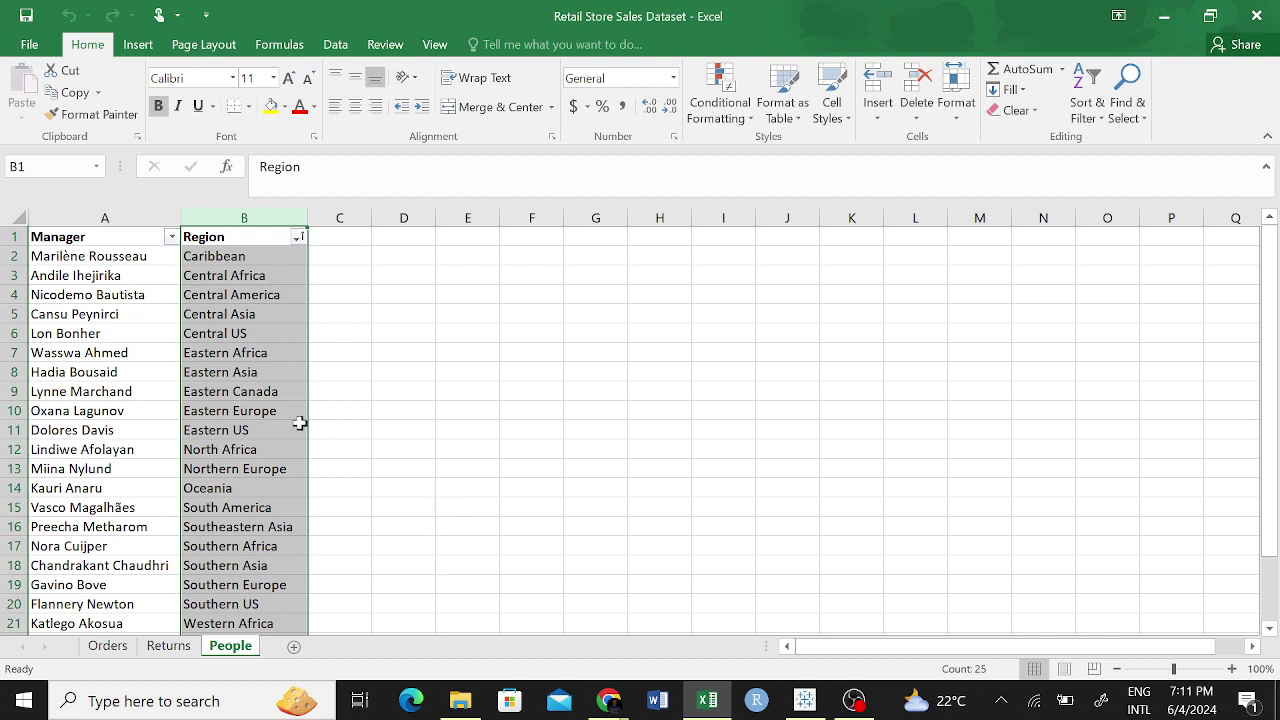
{"action": "left_click", "coordinate": [486, 369]}
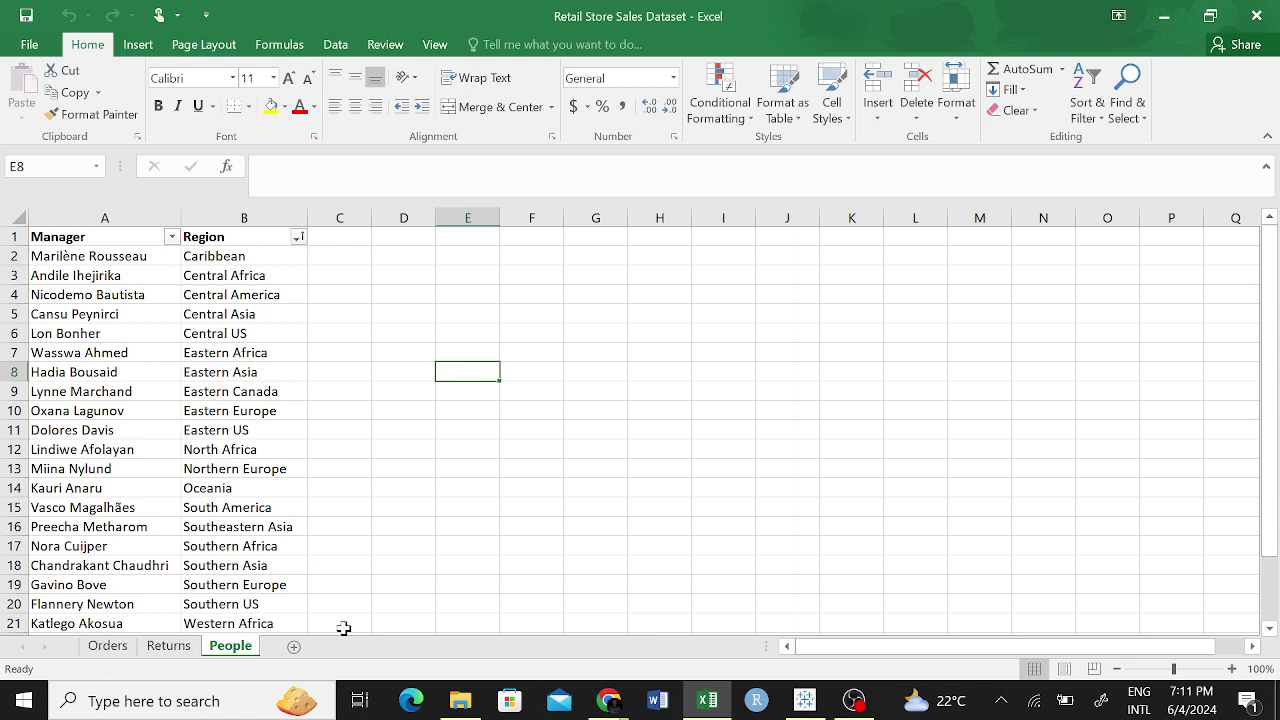
{"action": "left_click", "coordinate": [806, 703]}
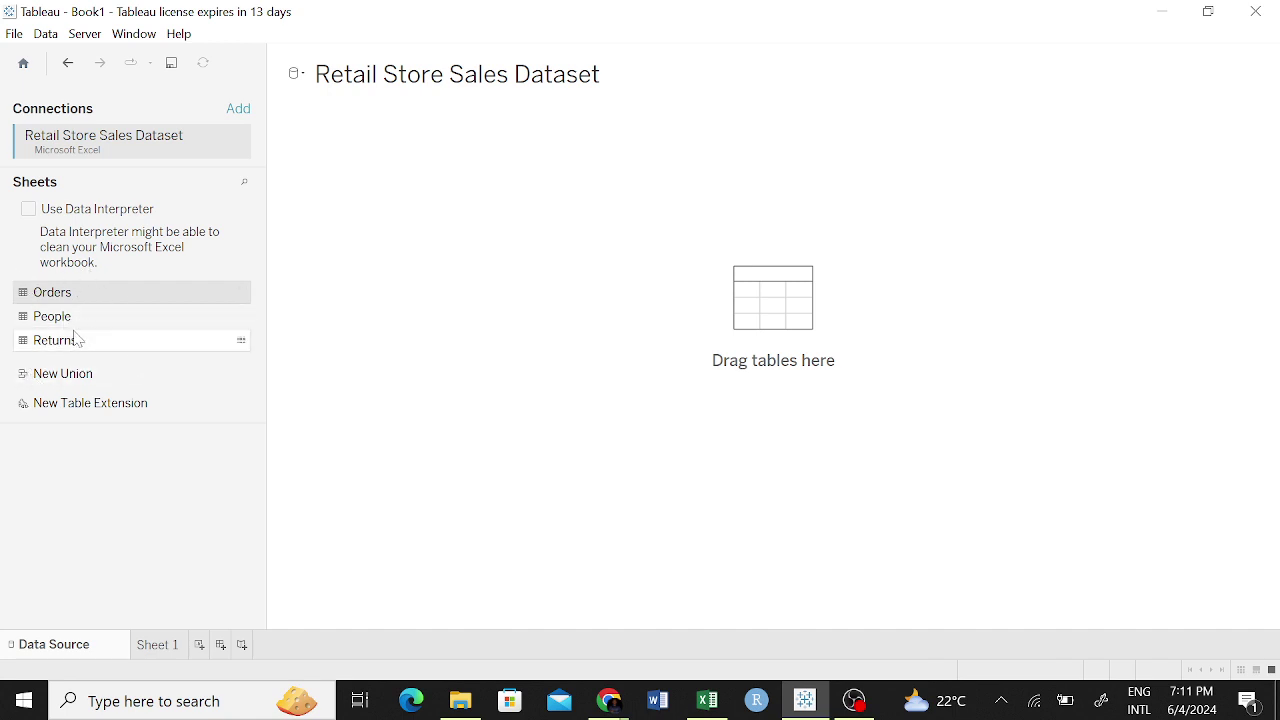
Take Orders off the canvas and drag it back so it sits alone.
{"action": "left_click_drag", "start_coordinate": [70, 320], "coordinate": [333, 206]}
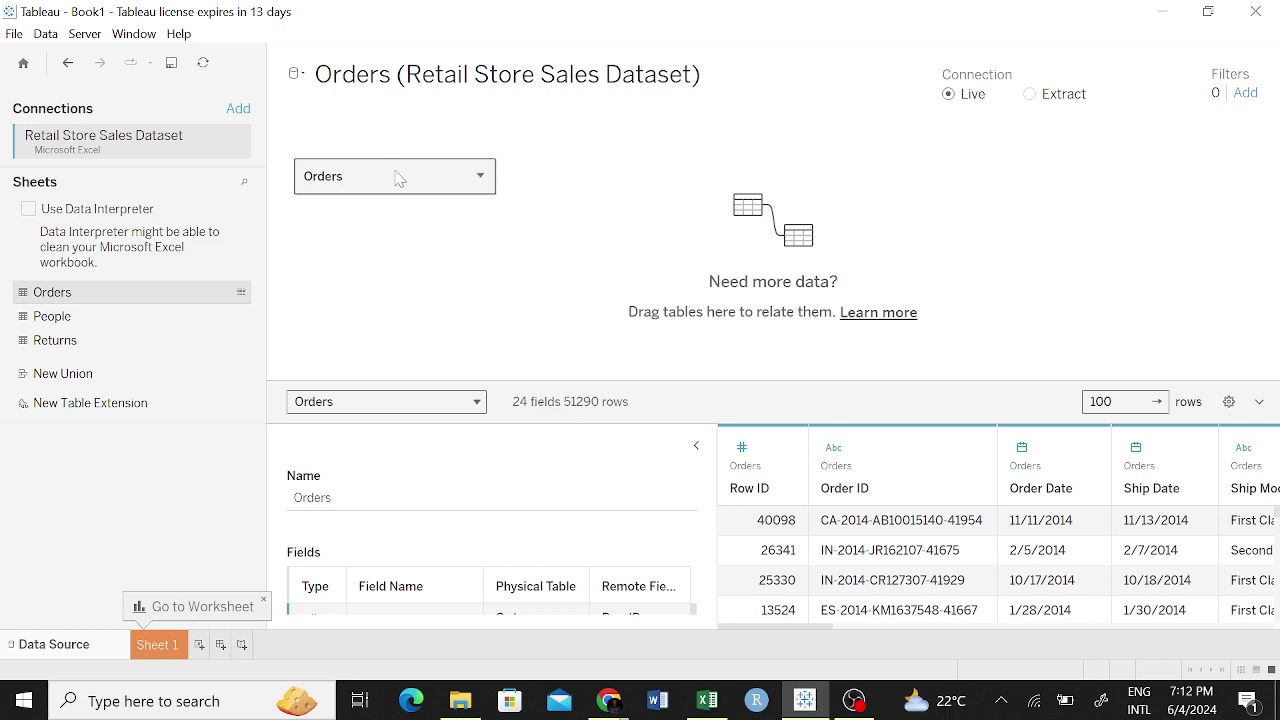
{"action": "left_click_drag", "start_coordinate": [397, 177], "coordinate": [150, 385]}
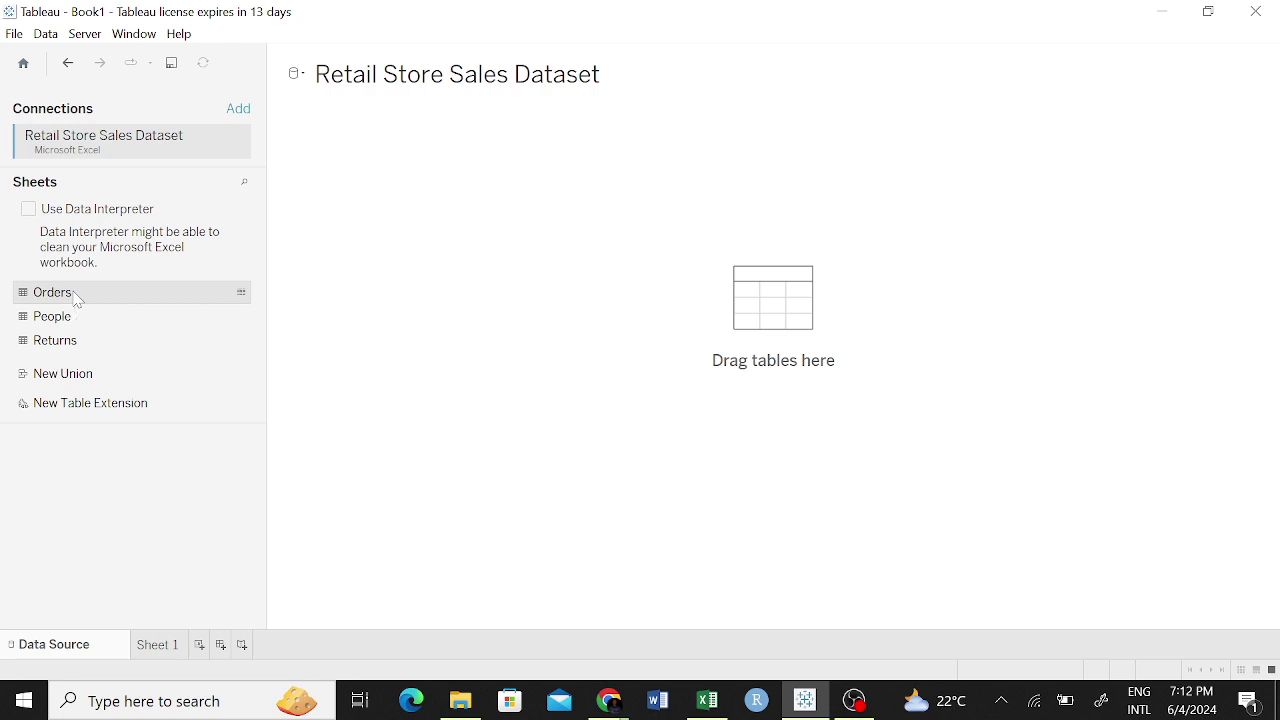
{"action": "left_click_drag", "start_coordinate": [77, 297], "coordinate": [593, 208]}
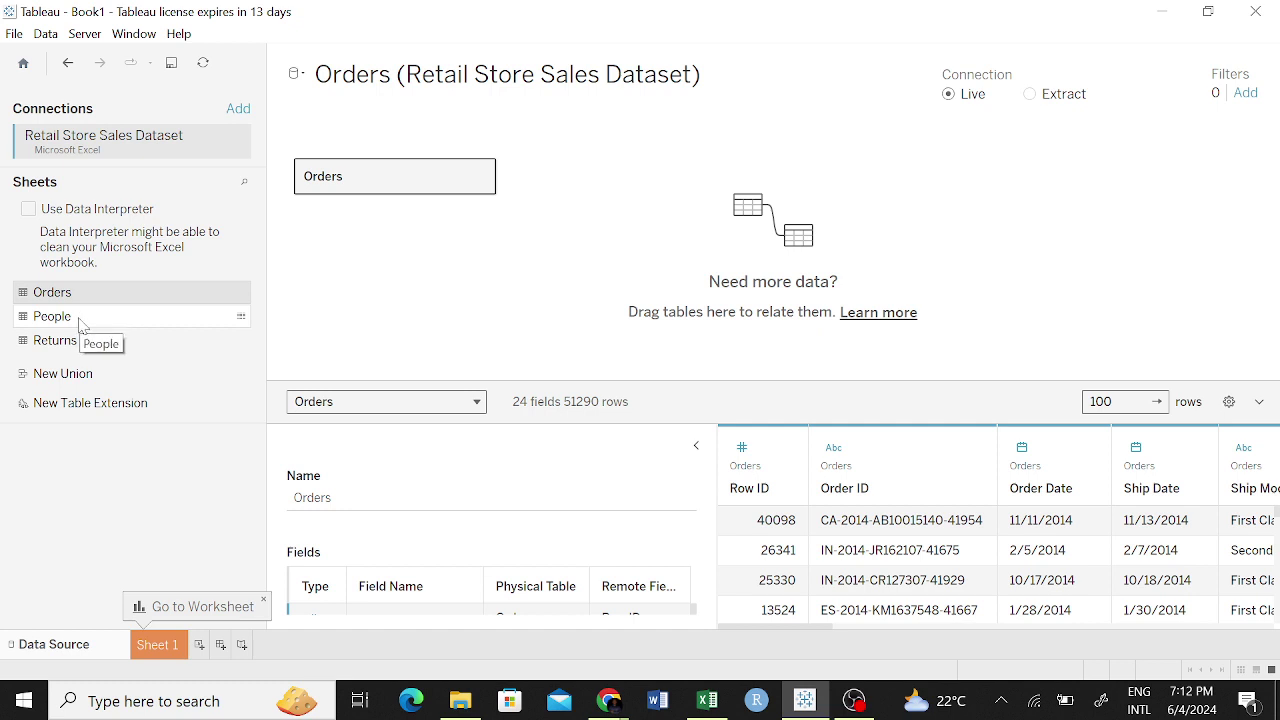
Relate People and Returns to Orders, with People matched on Region.
{"action": "left_click_drag", "start_coordinate": [85, 322], "coordinate": [40, 335]}
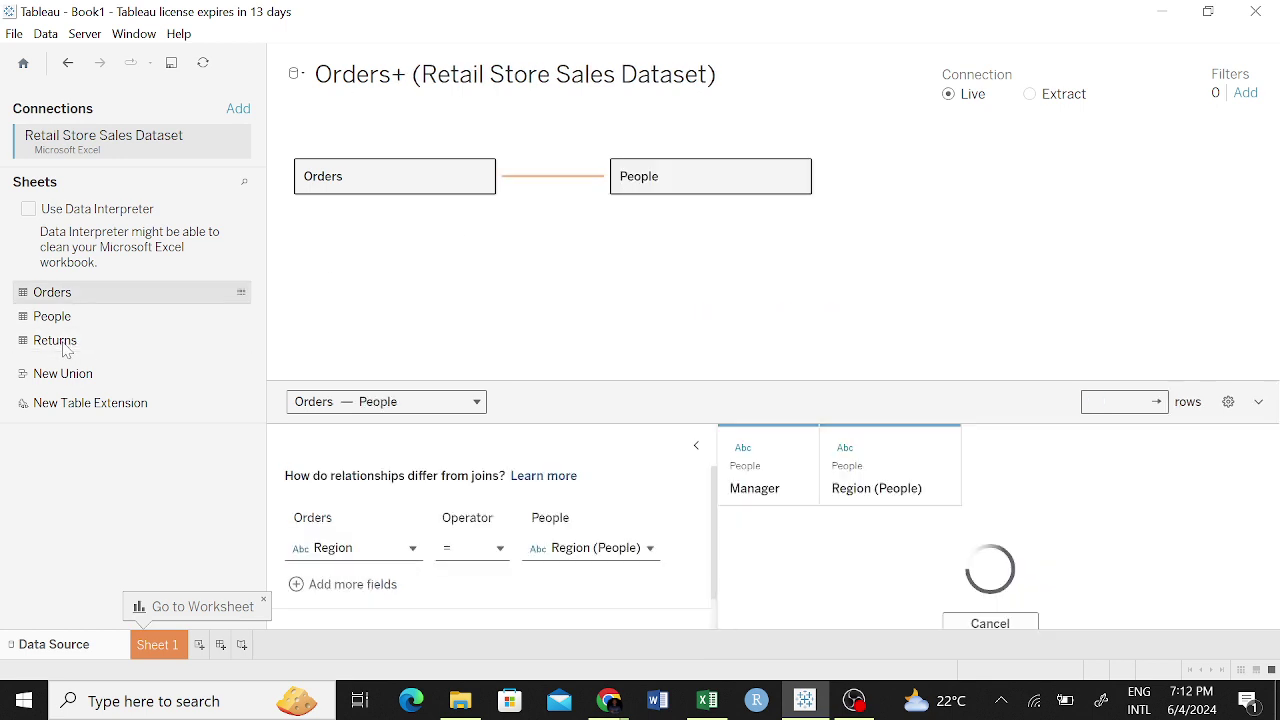
{"action": "left_click_drag", "start_coordinate": [58, 350], "coordinate": [643, 298]}
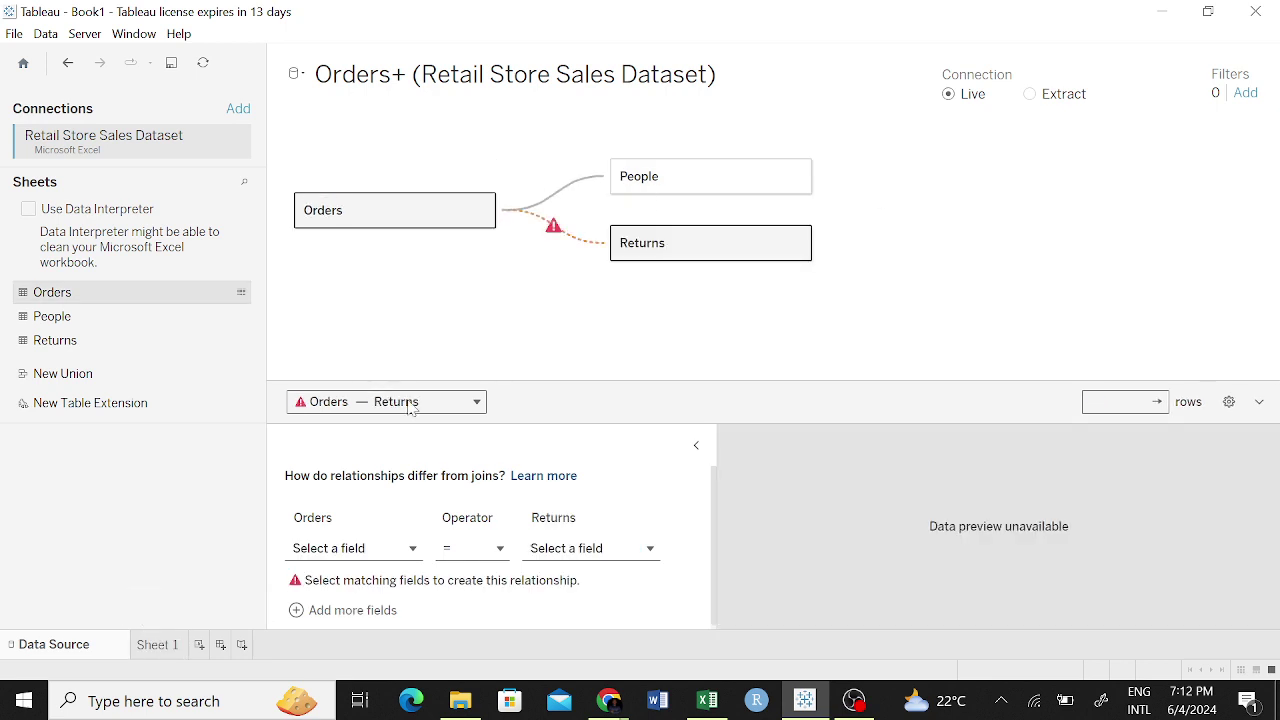
{"action": "left_click", "coordinate": [477, 402]}
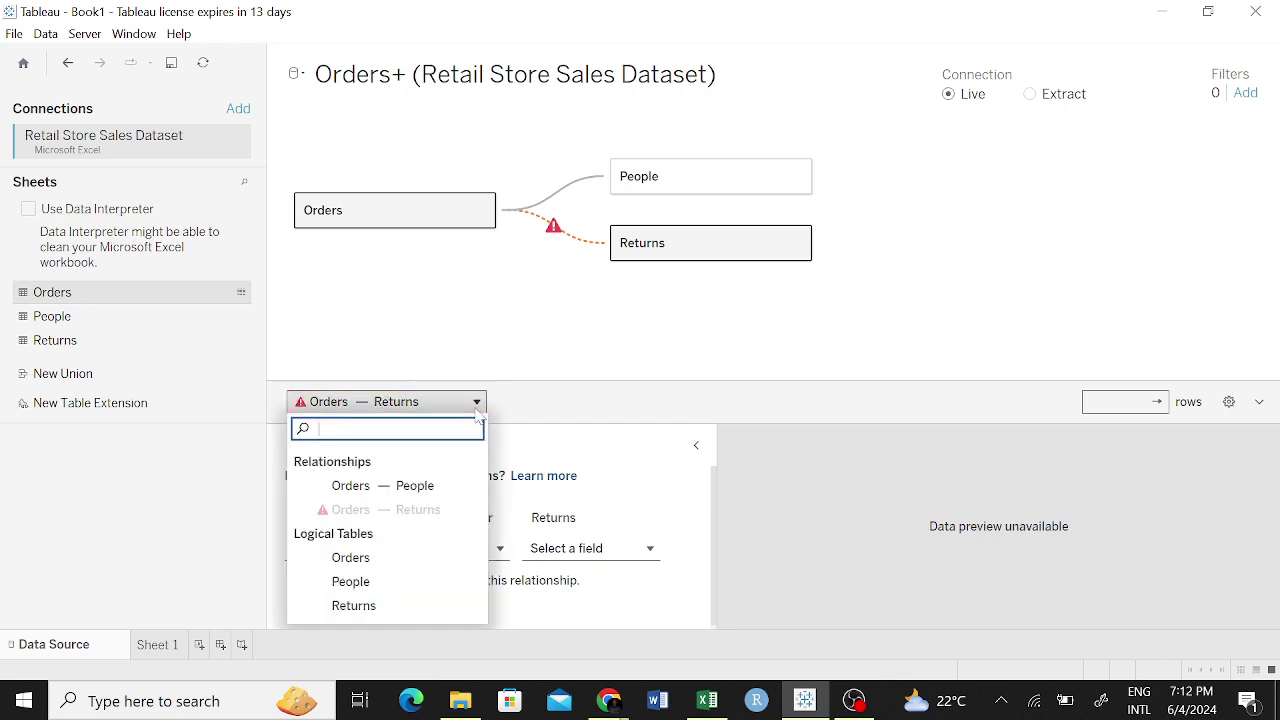
{"action": "left_click", "coordinate": [476, 404]}
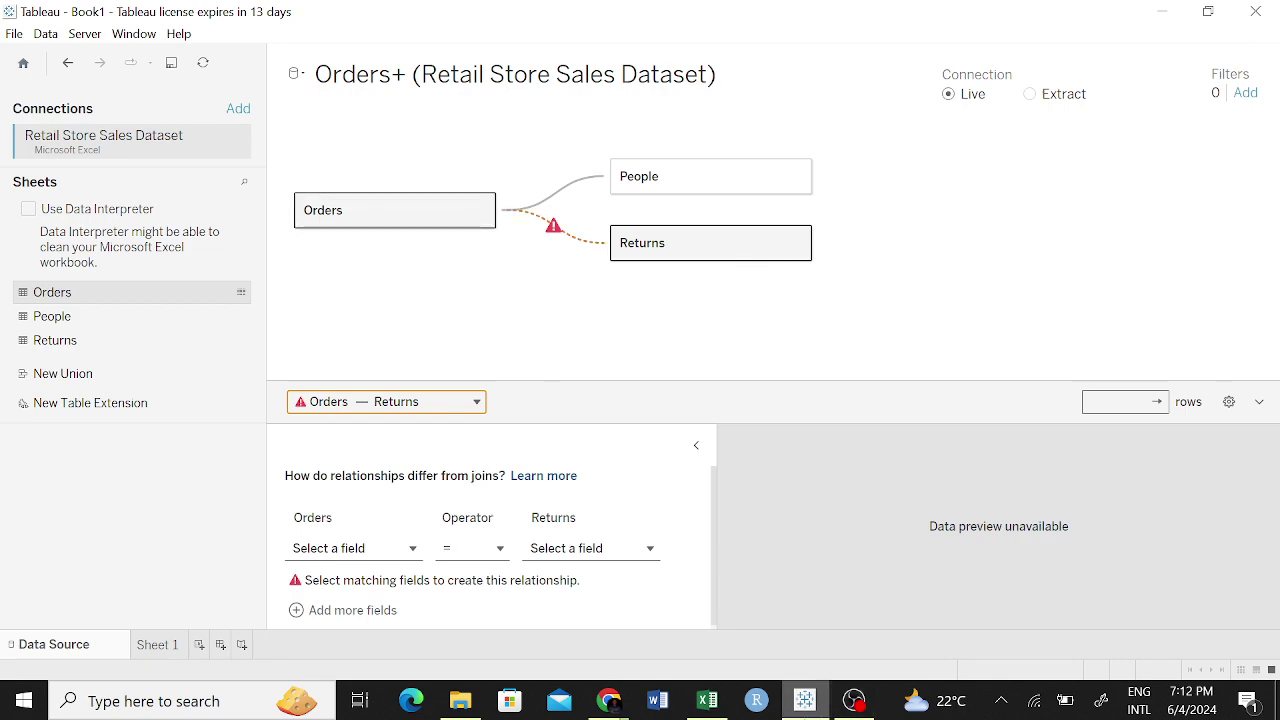
{"action": "left_click", "coordinate": [707, 700]}
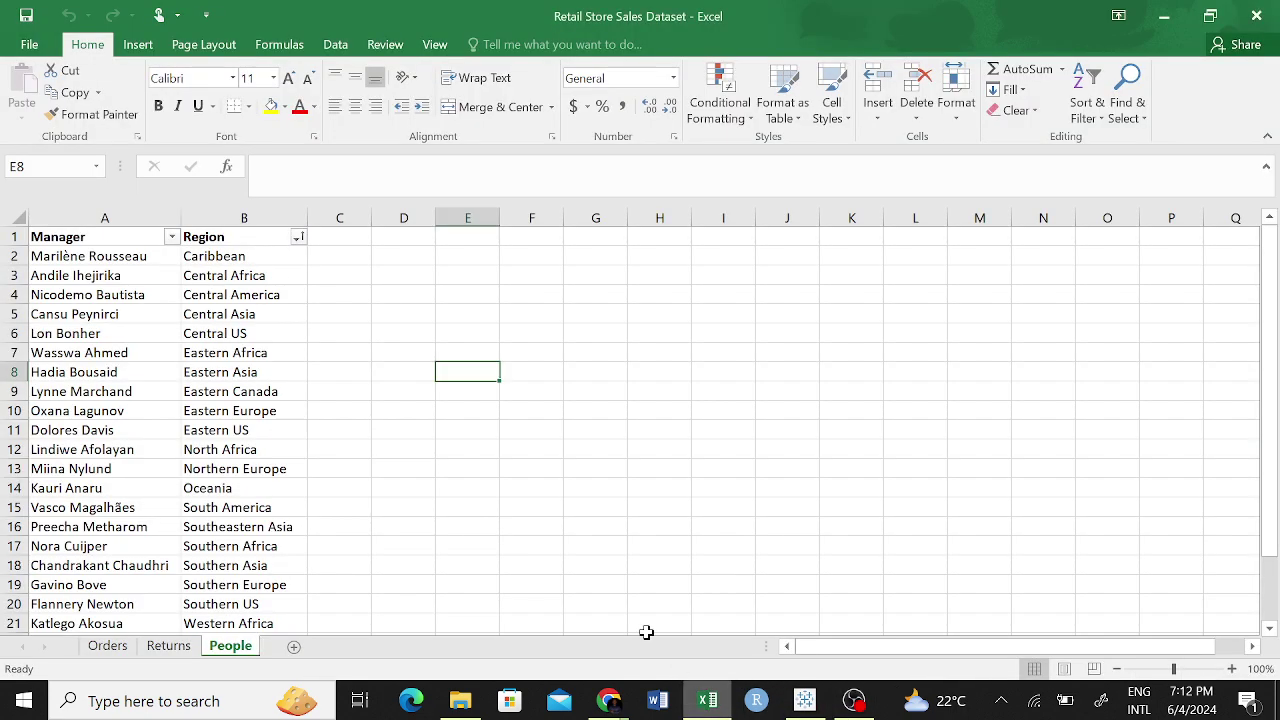
{"action": "left_click", "coordinate": [170, 646]}
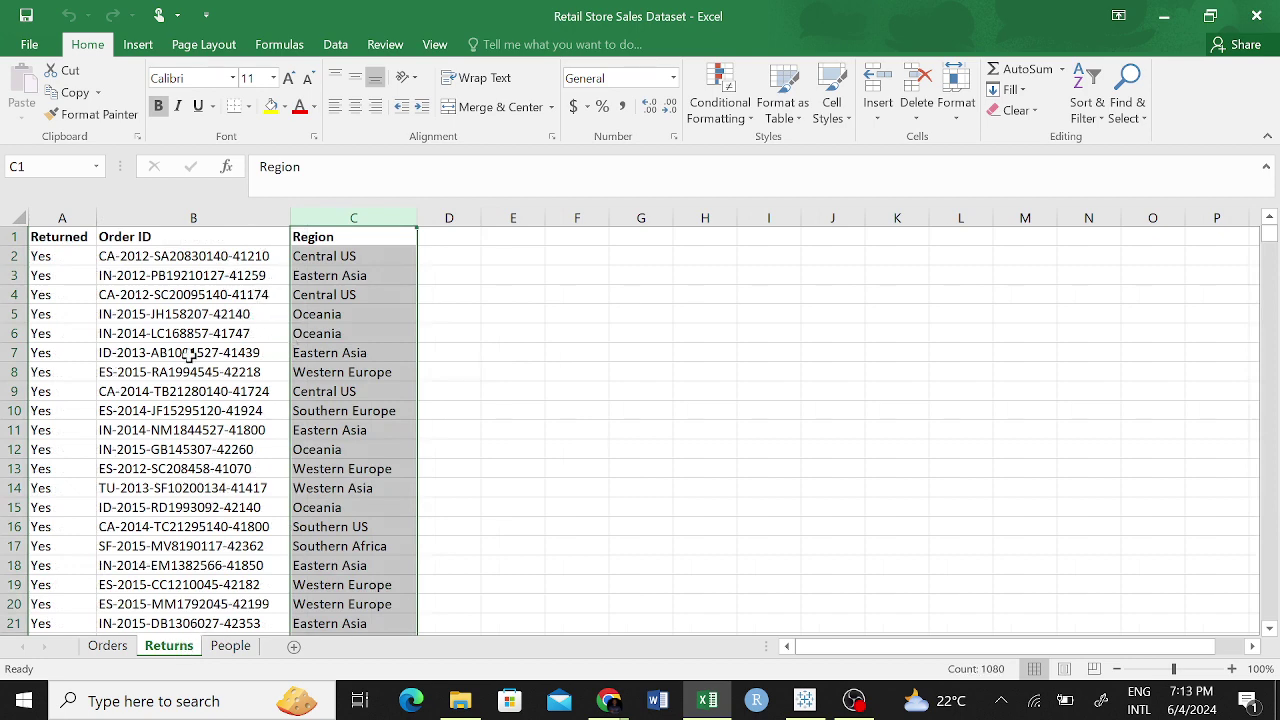
{"action": "left_click", "coordinate": [157, 243]}
{"action": "left_click", "coordinate": [104, 647]}
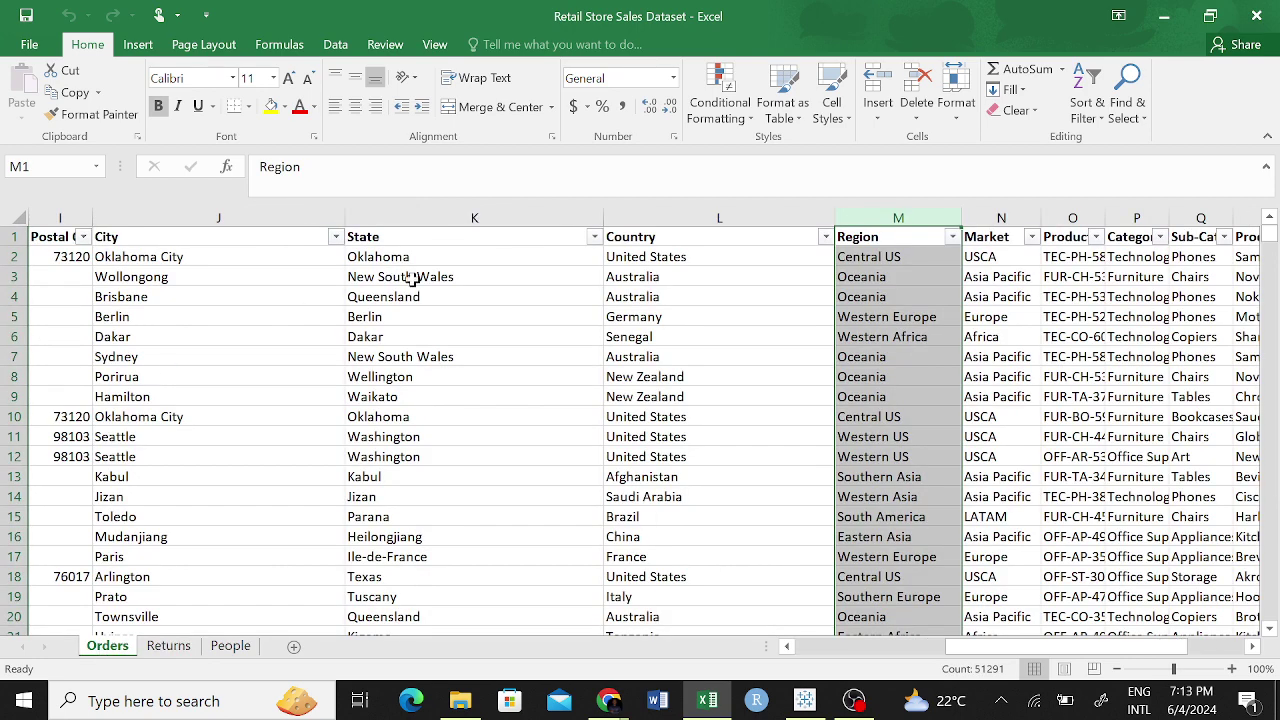
{"action": "scroll", "coordinate": [612, 403], "scroll_direction": "left", "scroll_amount": 5}
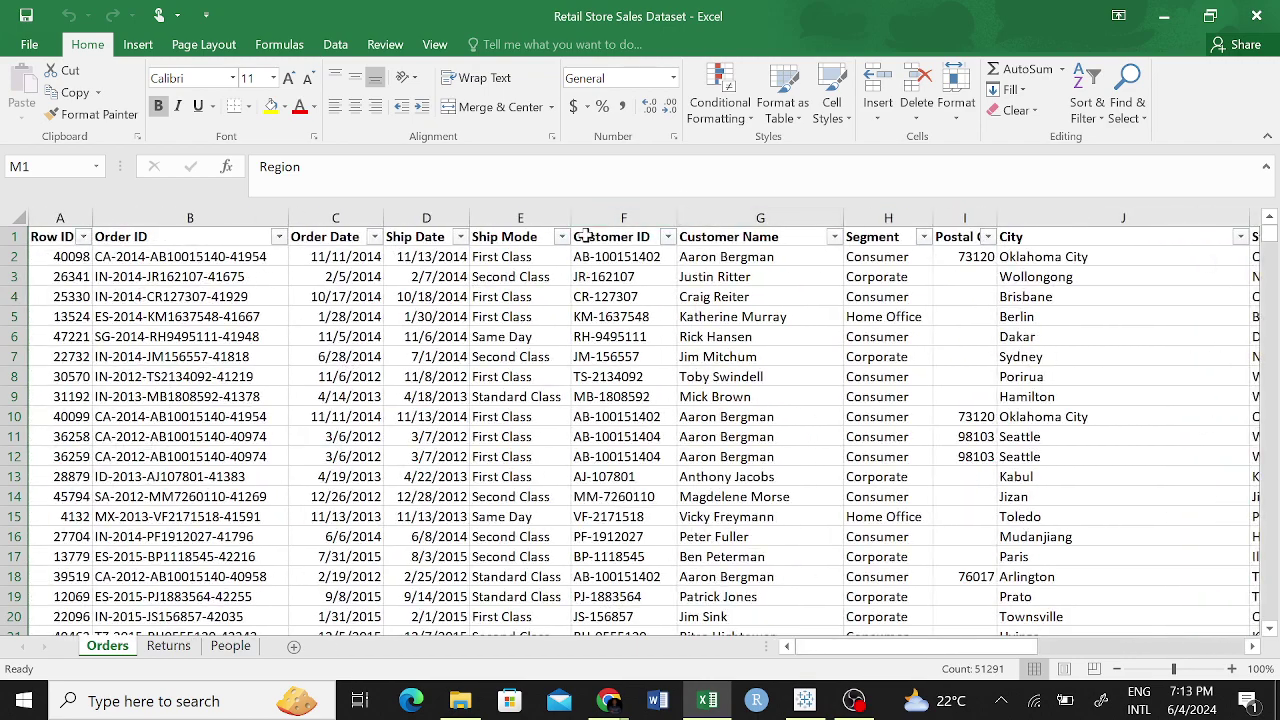
{"action": "scroll", "coordinate": [962, 355], "scroll_direction": "right", "scroll_amount": 1}
{"action": "scroll", "coordinate": [962, 355], "scroll_direction": "left", "scroll_amount": 1}
{"action": "left_click", "coordinate": [187, 216]}
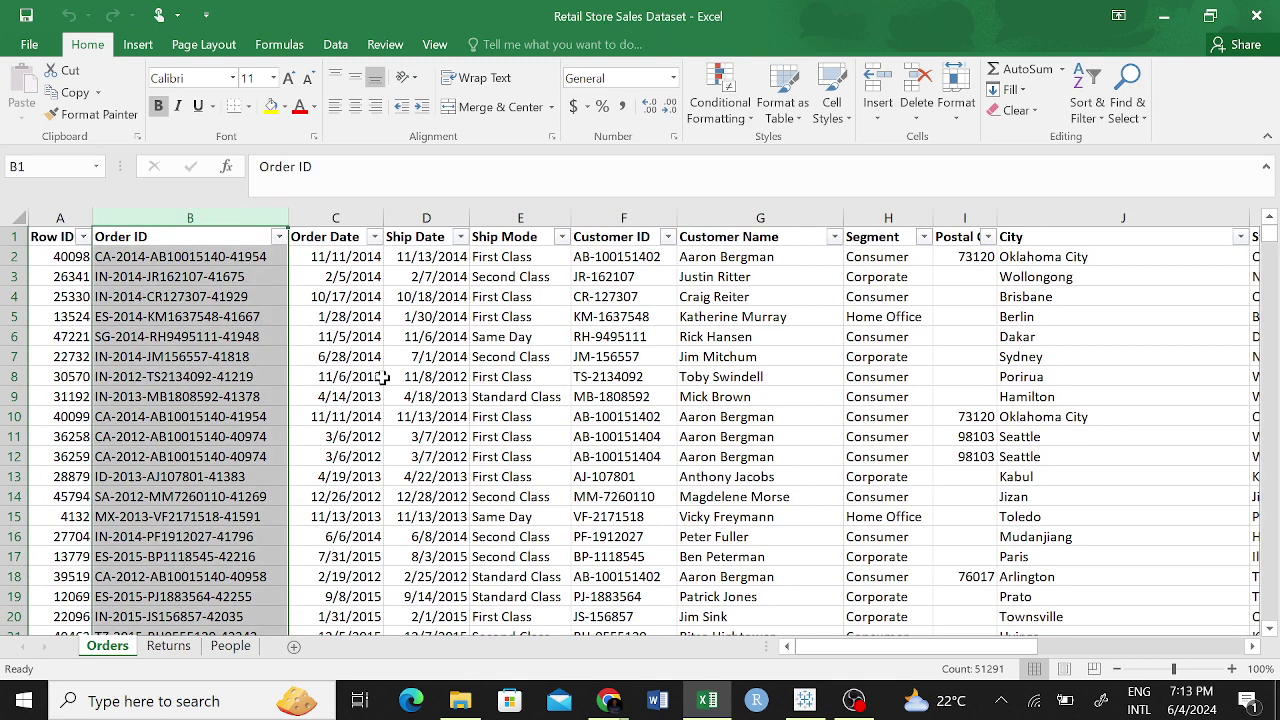
{"action": "left_click", "coordinate": [450, 334]}
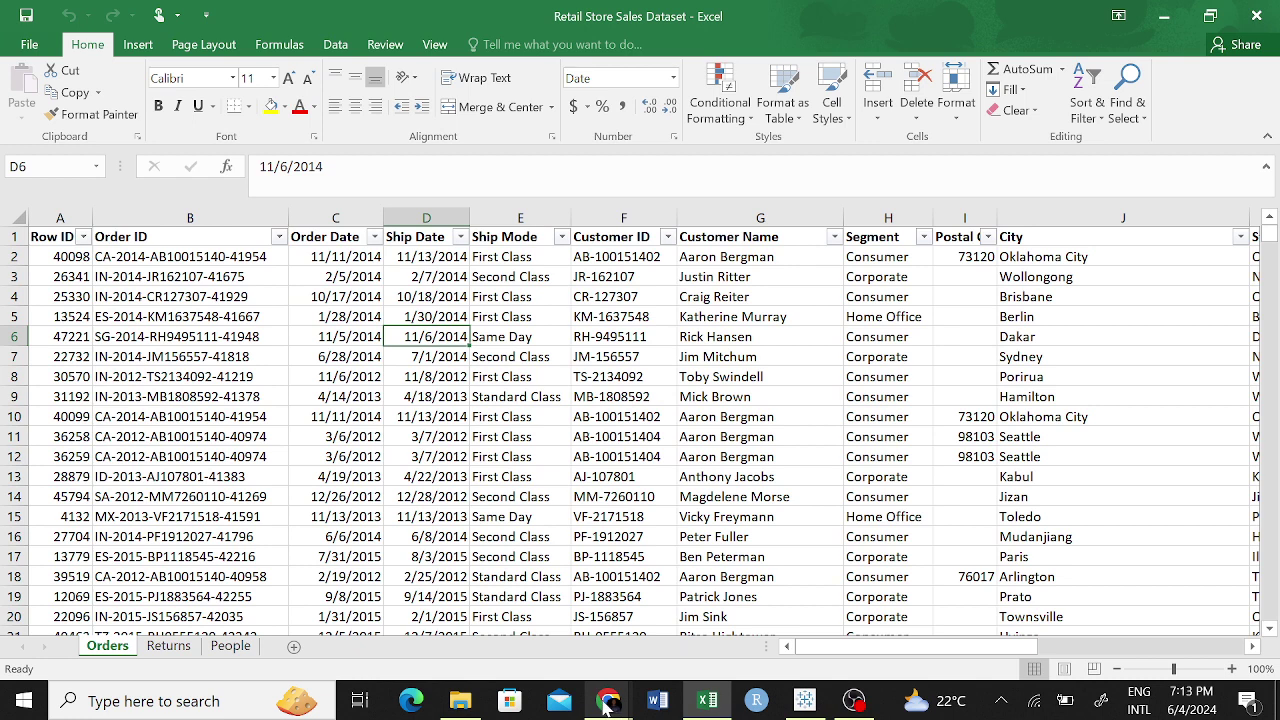
{"action": "left_click", "coordinate": [805, 700]}
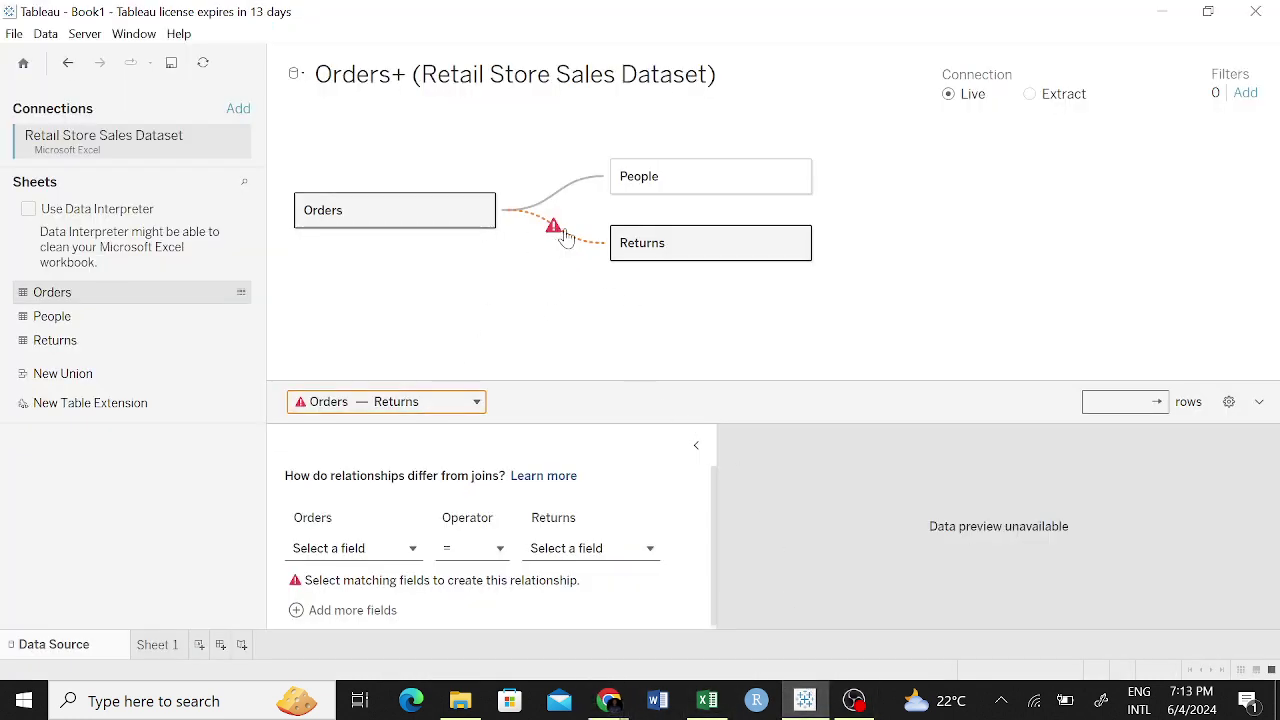
Match the Orders–Returns relationship on Order ID = Order ID (Returns), then select the Orders–People relationship.
{"action": "mouse_move", "coordinate": [552, 228]}
{"action": "left_click", "coordinate": [412, 549]}
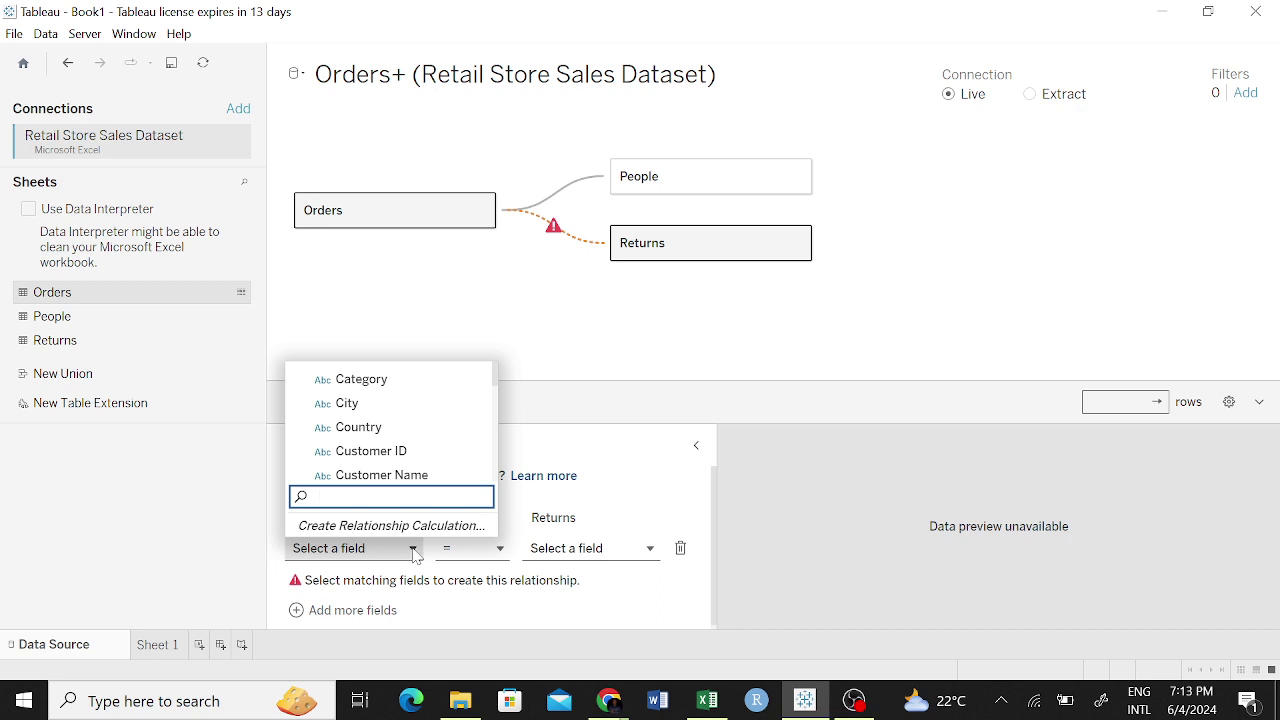
{"action": "scroll", "coordinate": [397, 420], "scroll_direction": "down", "scroll_amount": 3}
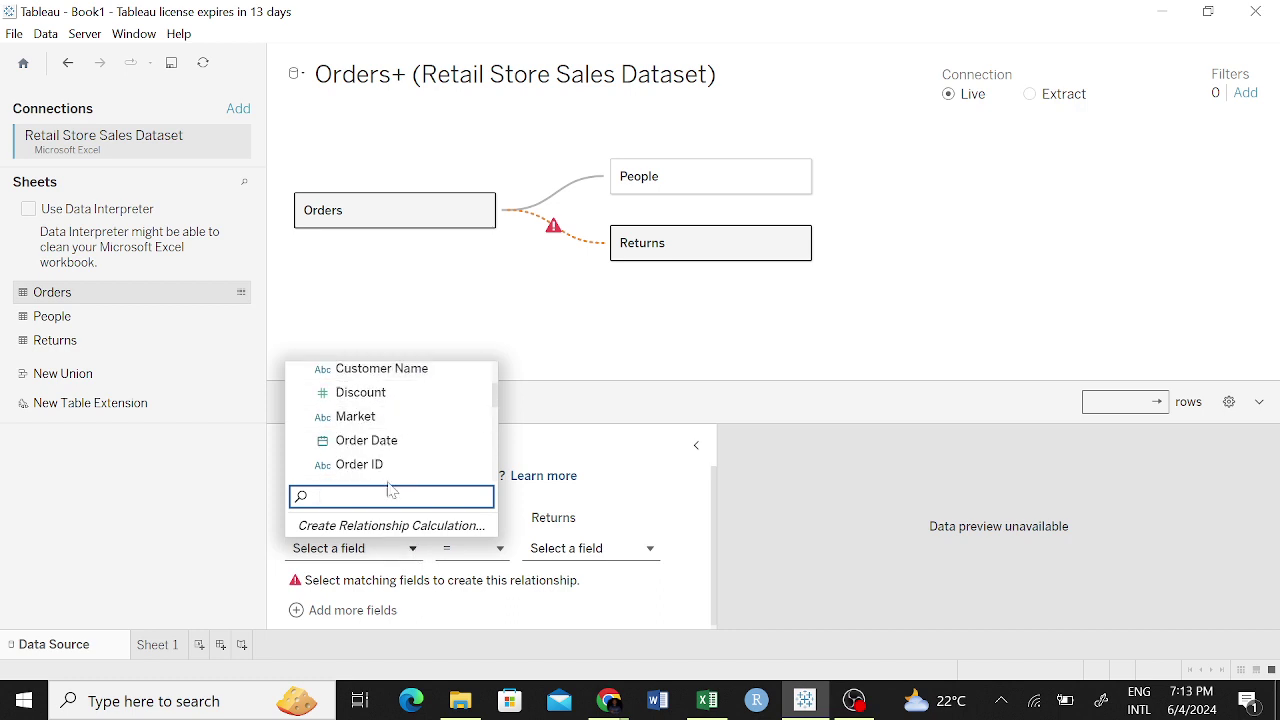
{"action": "left_click", "coordinate": [385, 464]}
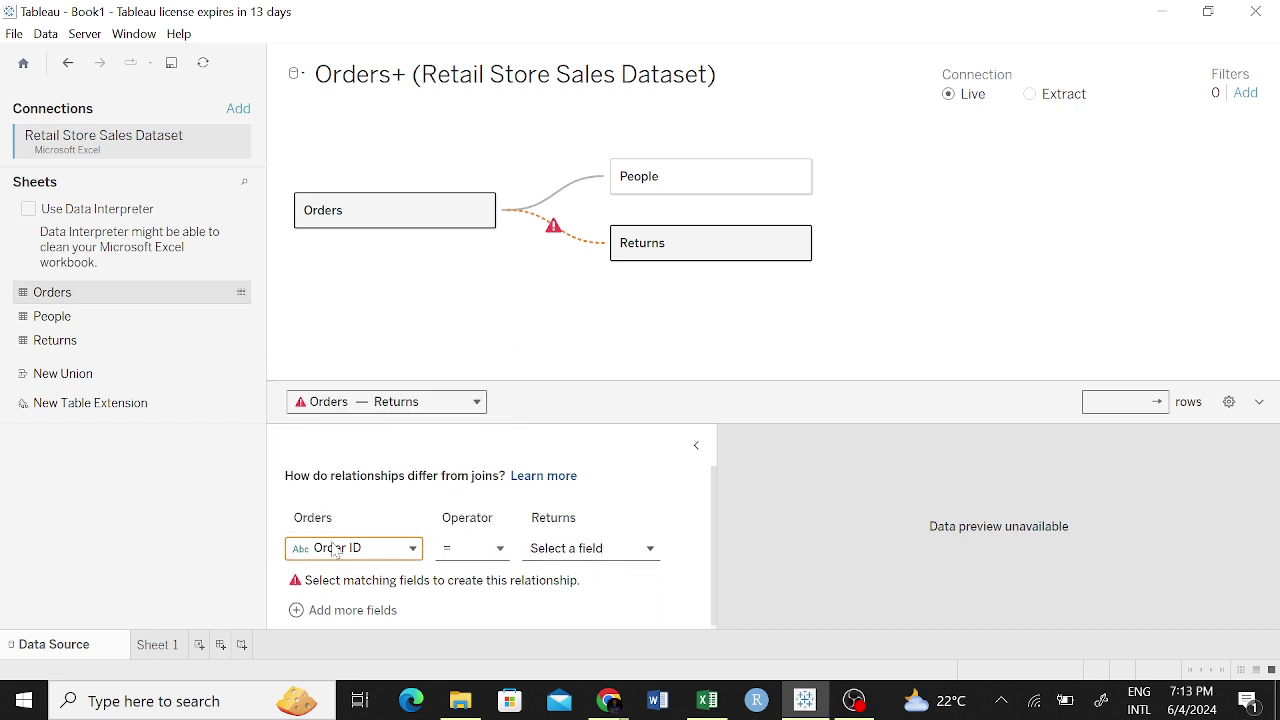
{"action": "left_click", "coordinate": [649, 549]}
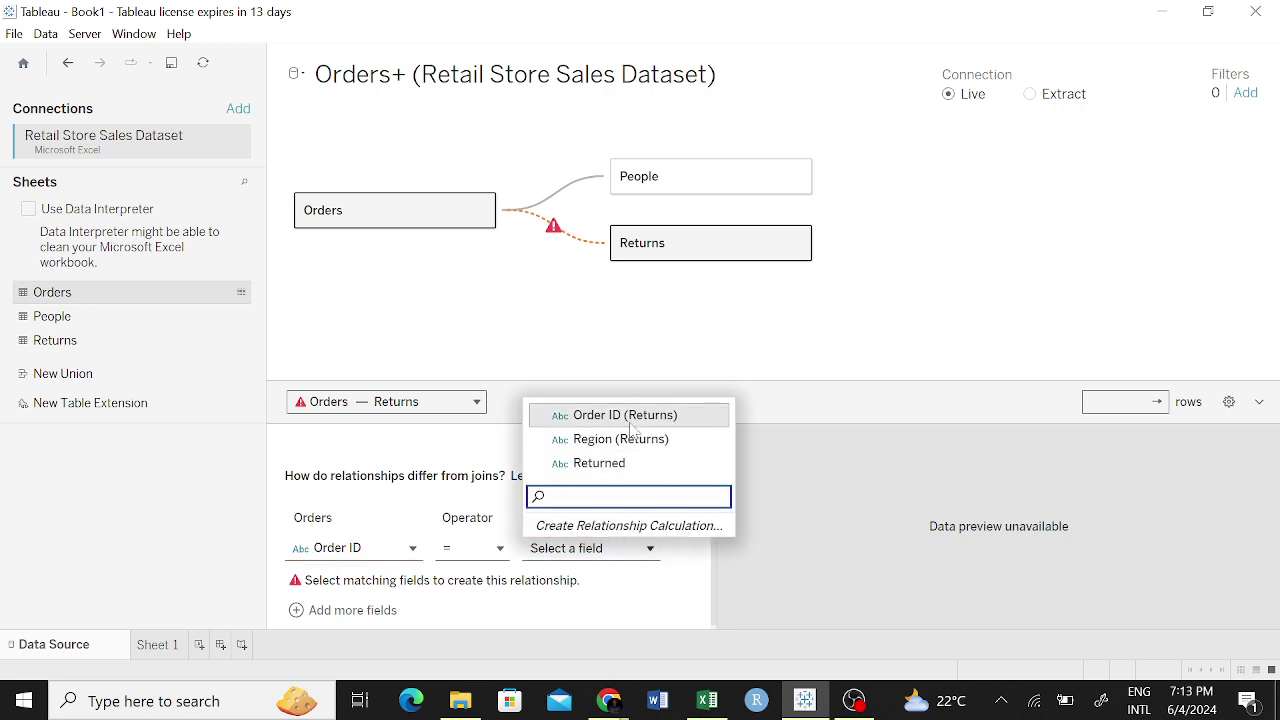
{"action": "key", "text": "Return"}
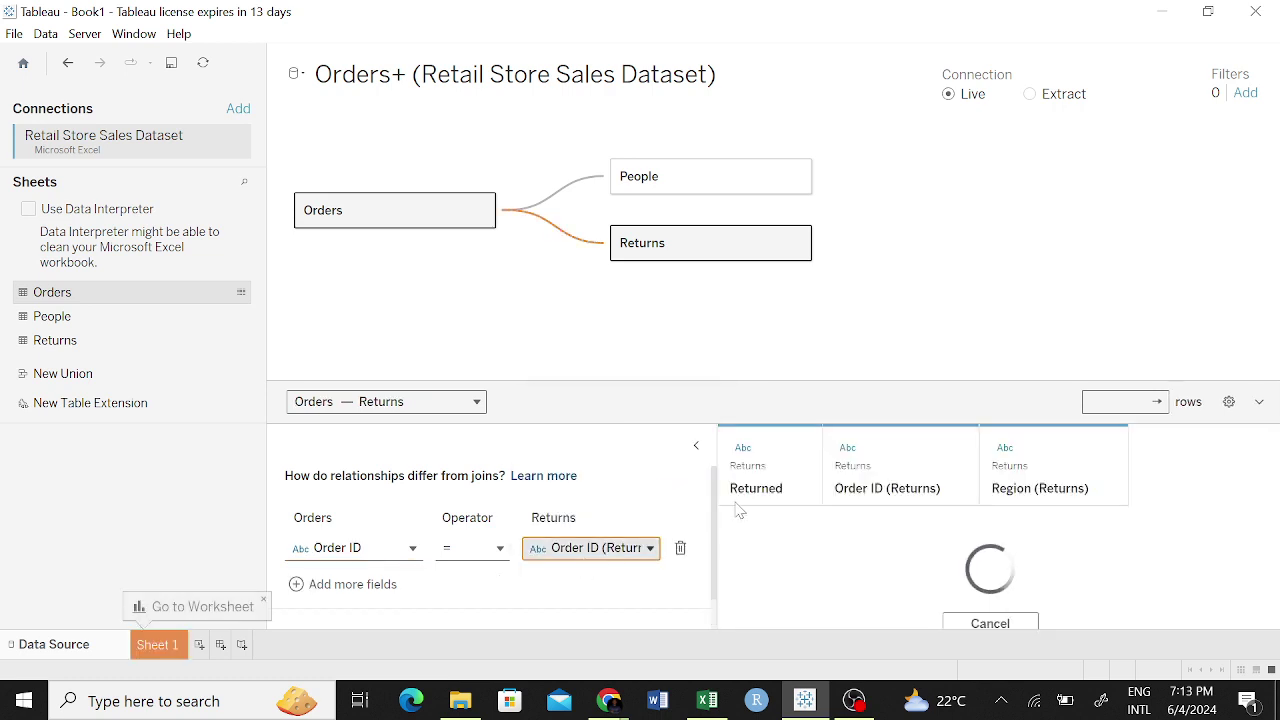
{"action": "scroll", "coordinate": [636, 527], "scroll_direction": "down", "scroll_amount": 1}
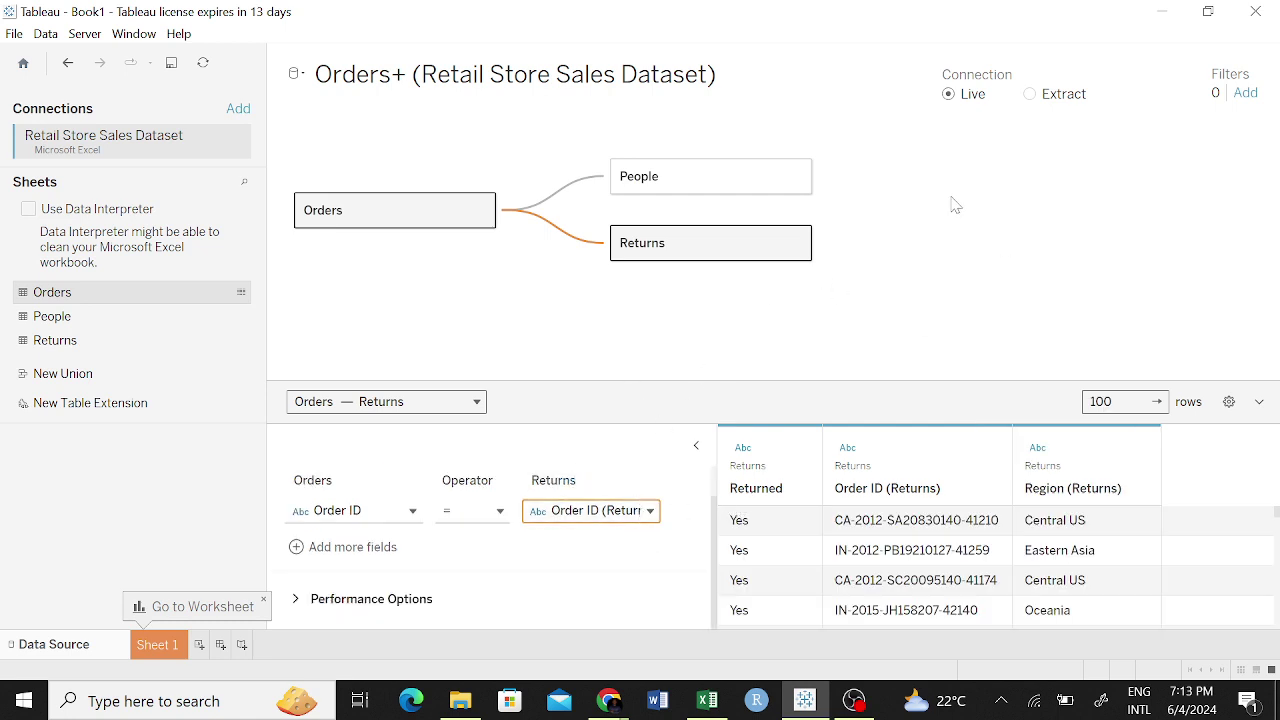
{"action": "left_click", "coordinate": [565, 190]}
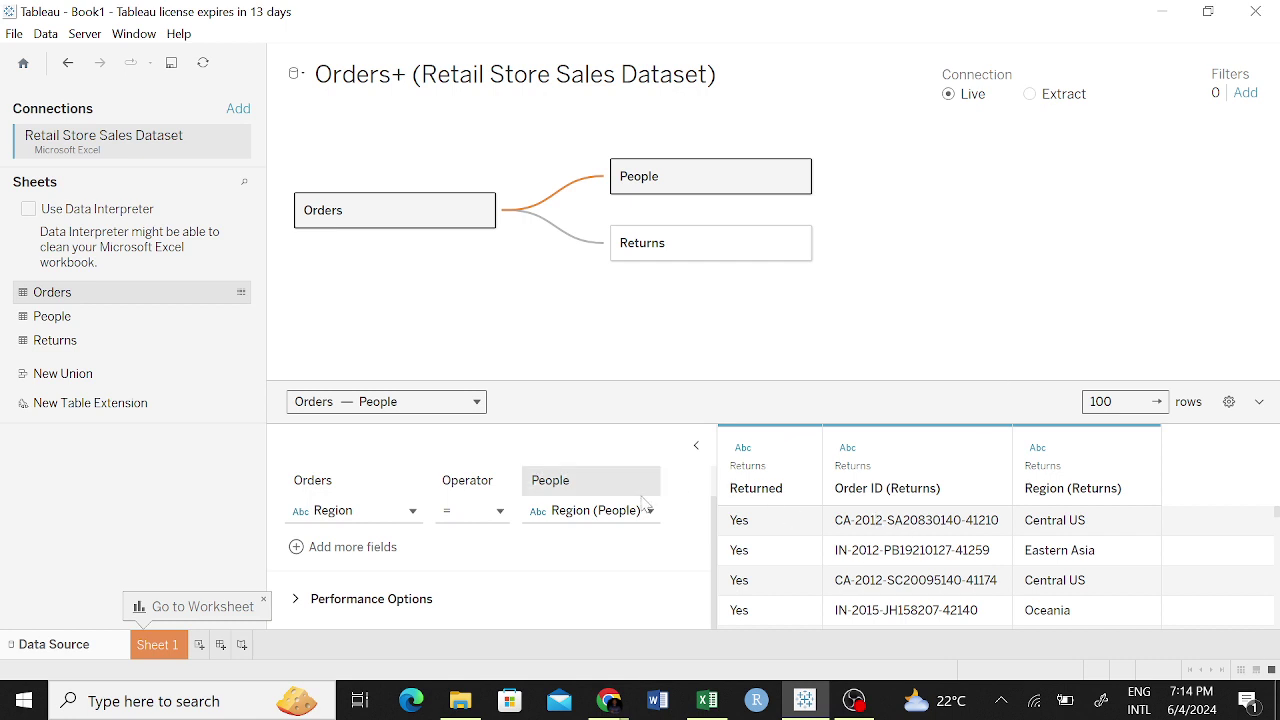
Check both Orders–People cardinality options, keeping Many to Many, then switch to Excel.
{"action": "left_click", "coordinate": [297, 599]}
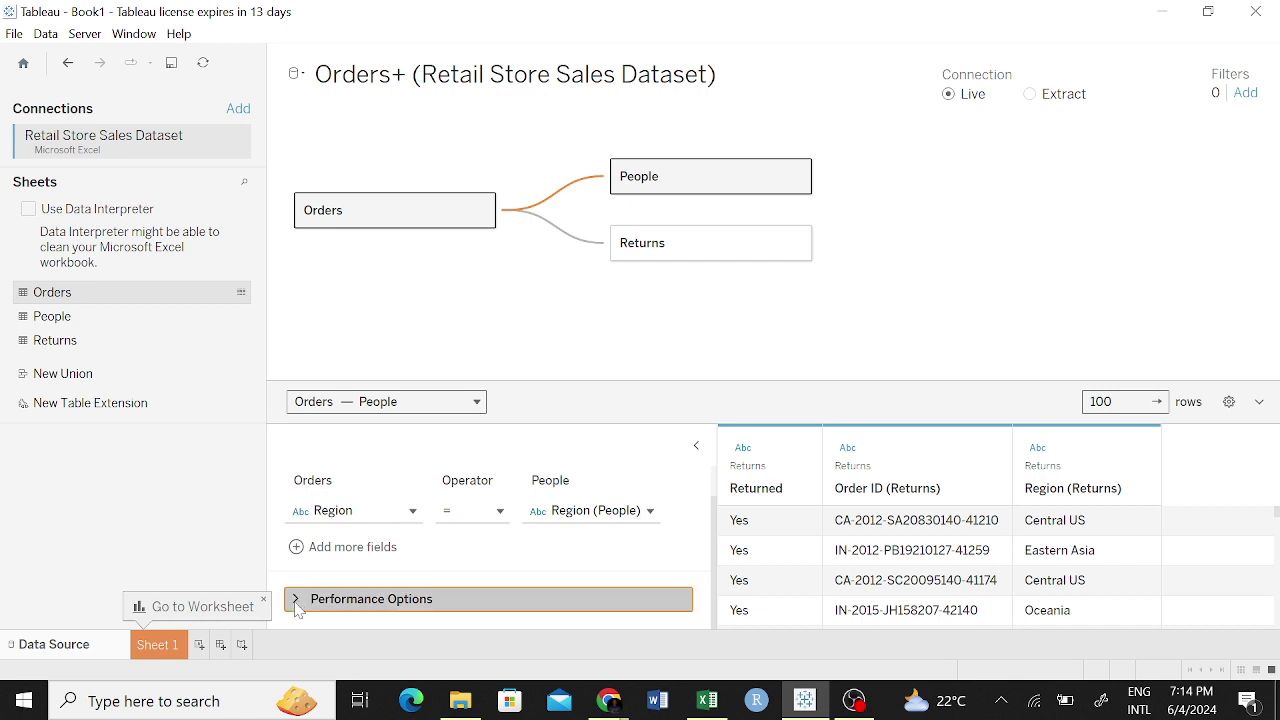
{"action": "scroll", "coordinate": [457, 591], "scroll_direction": "down", "scroll_amount": 3}
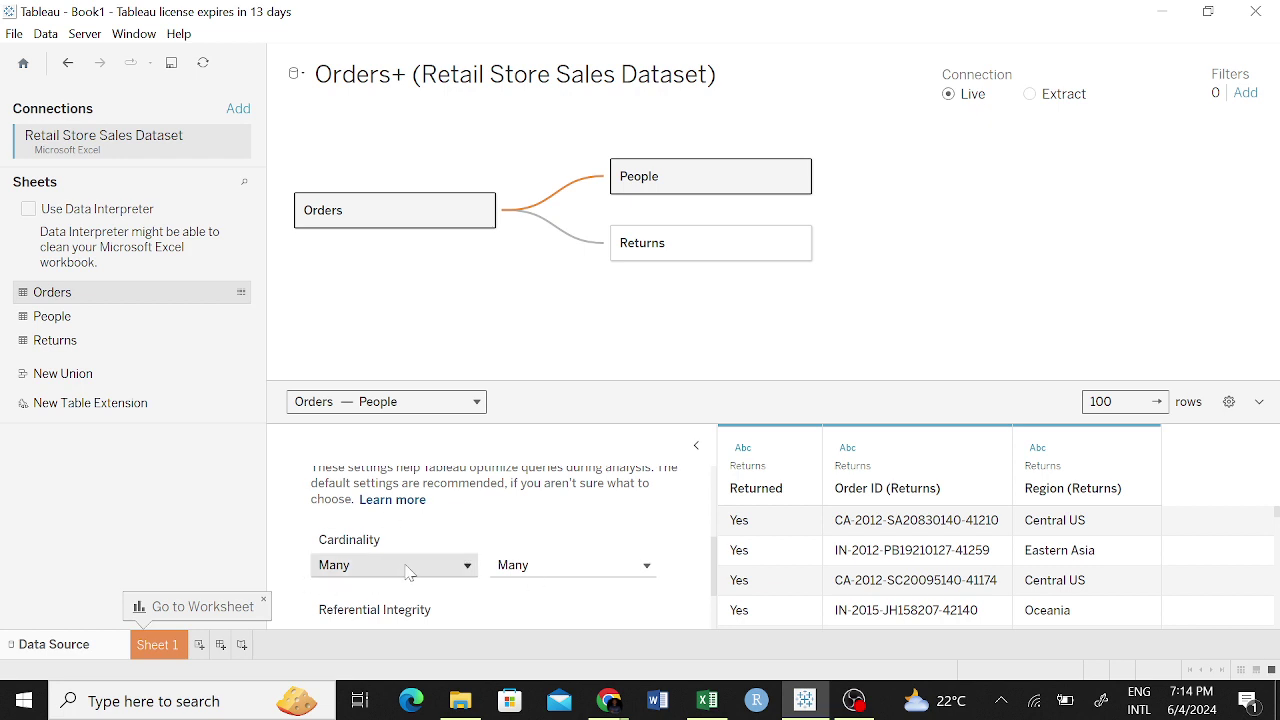
{"action": "left_click", "coordinate": [467, 566]}
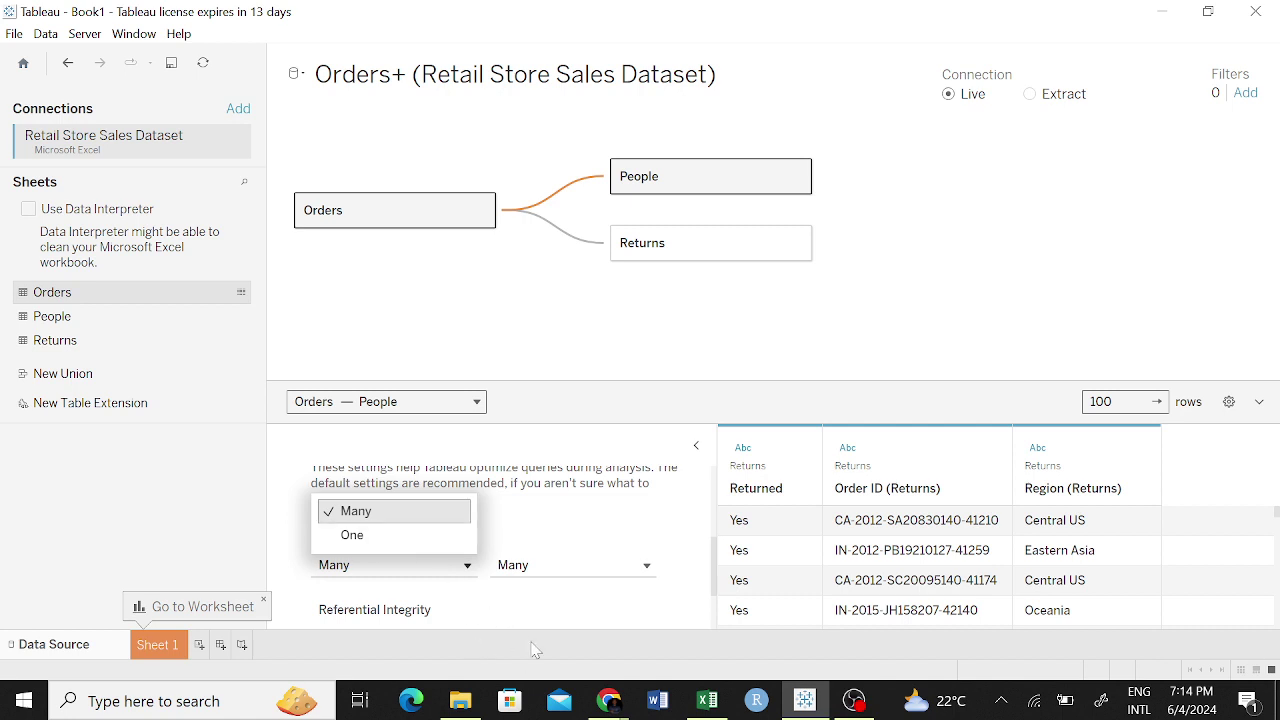
{"action": "left_click", "coordinate": [563, 533]}
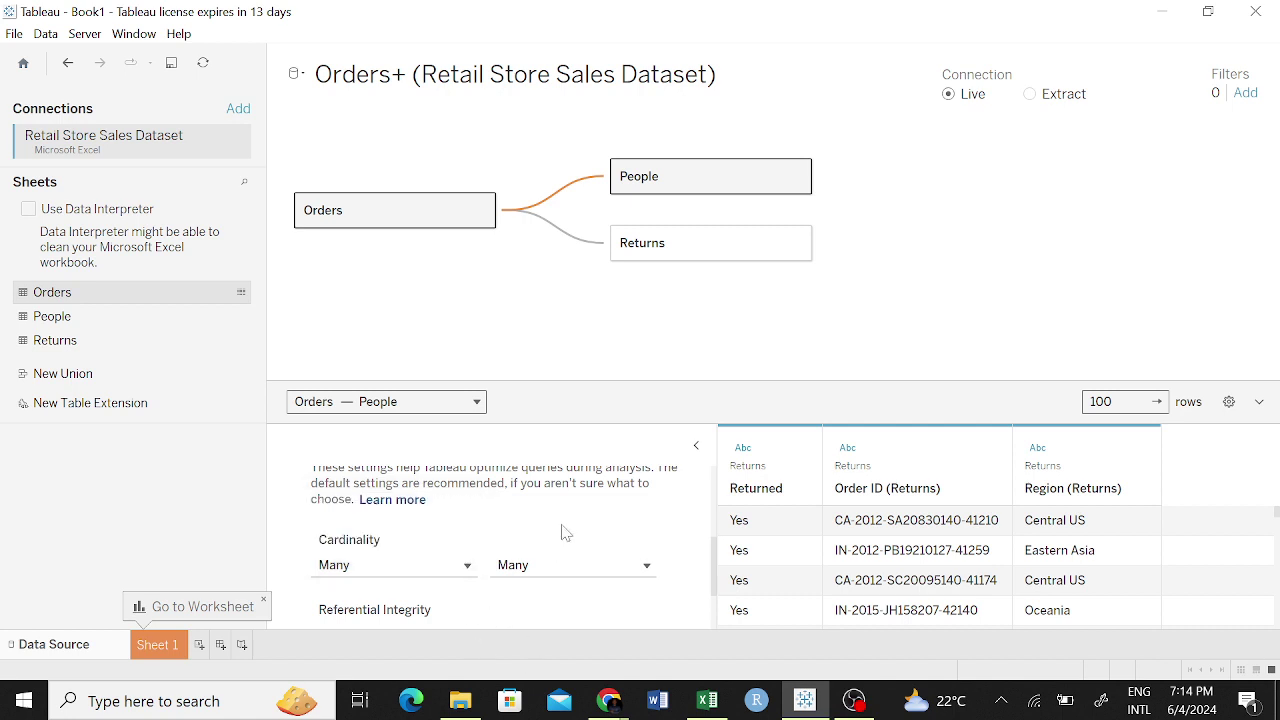
{"action": "left_click", "coordinate": [645, 566]}
{"action": "left_click", "coordinate": [640, 627]}
{"action": "left_click", "coordinate": [707, 700]}
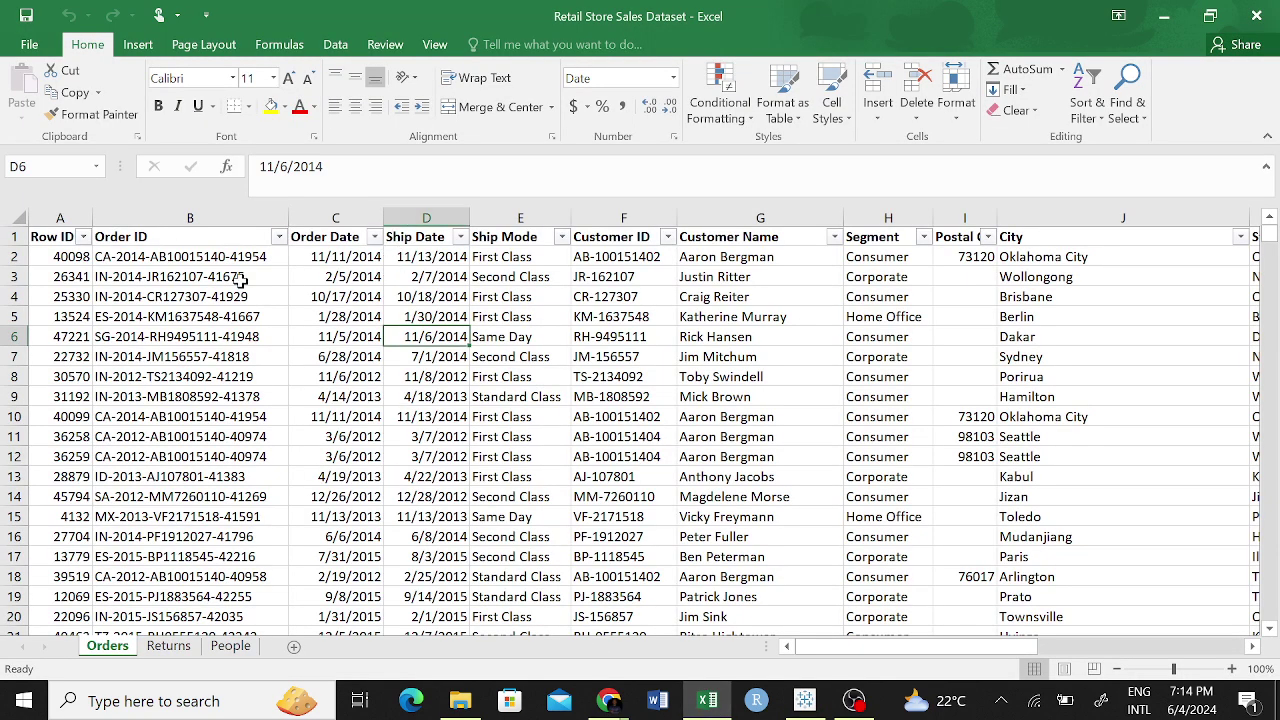
Compare the Order IDs in Orders cells B2, B6, B10, B11 and B12.
{"action": "left_click", "coordinate": [148, 254]}
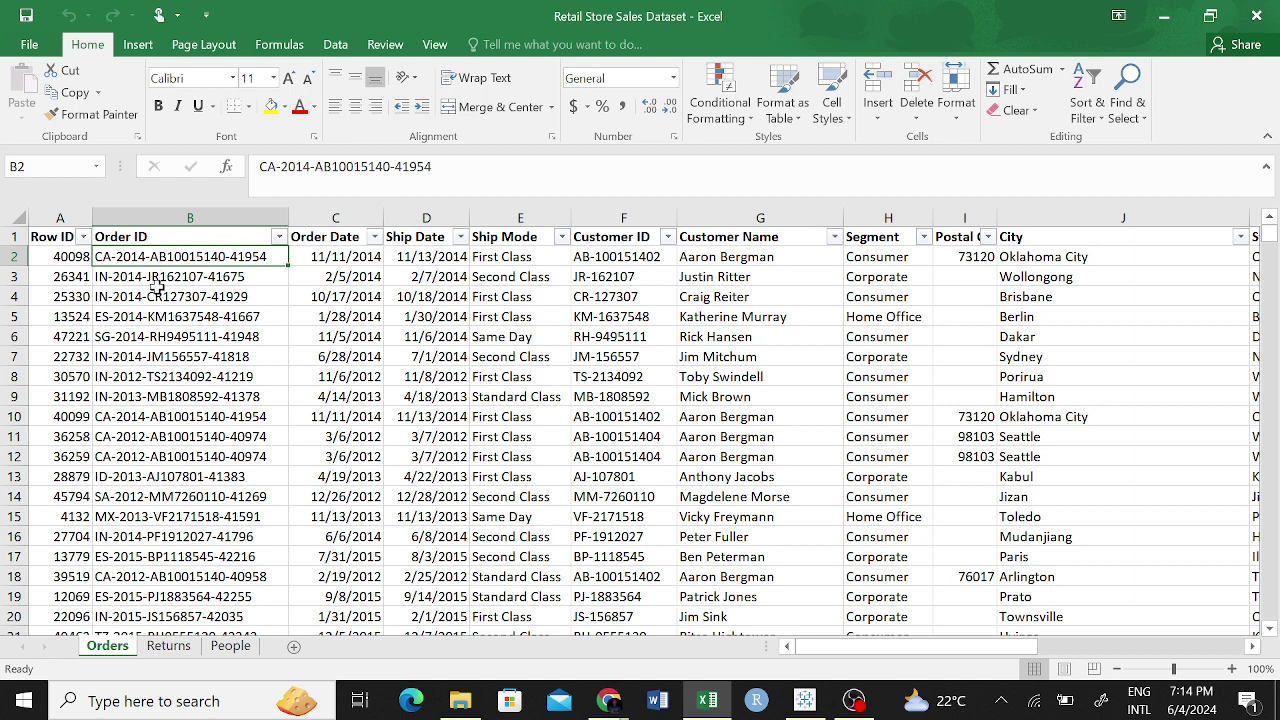
{"action": "left_click", "coordinate": [170, 339]}
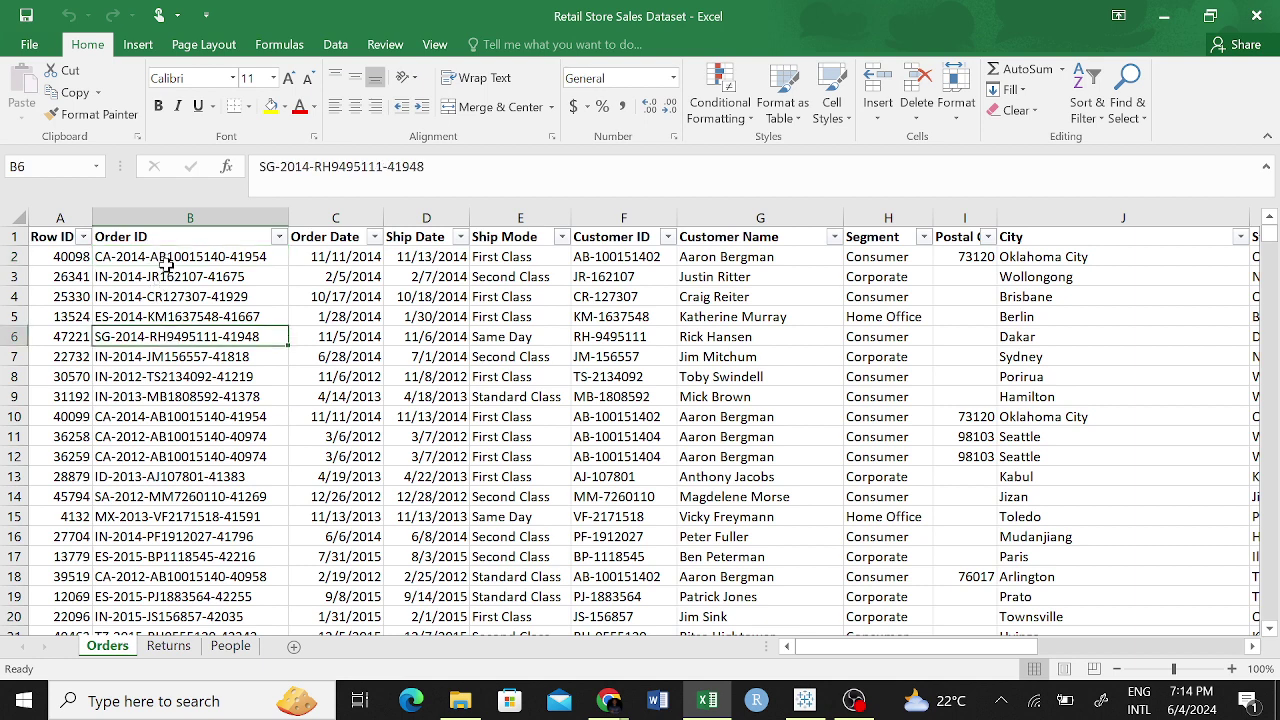
{"action": "left_click", "coordinate": [178, 420]}
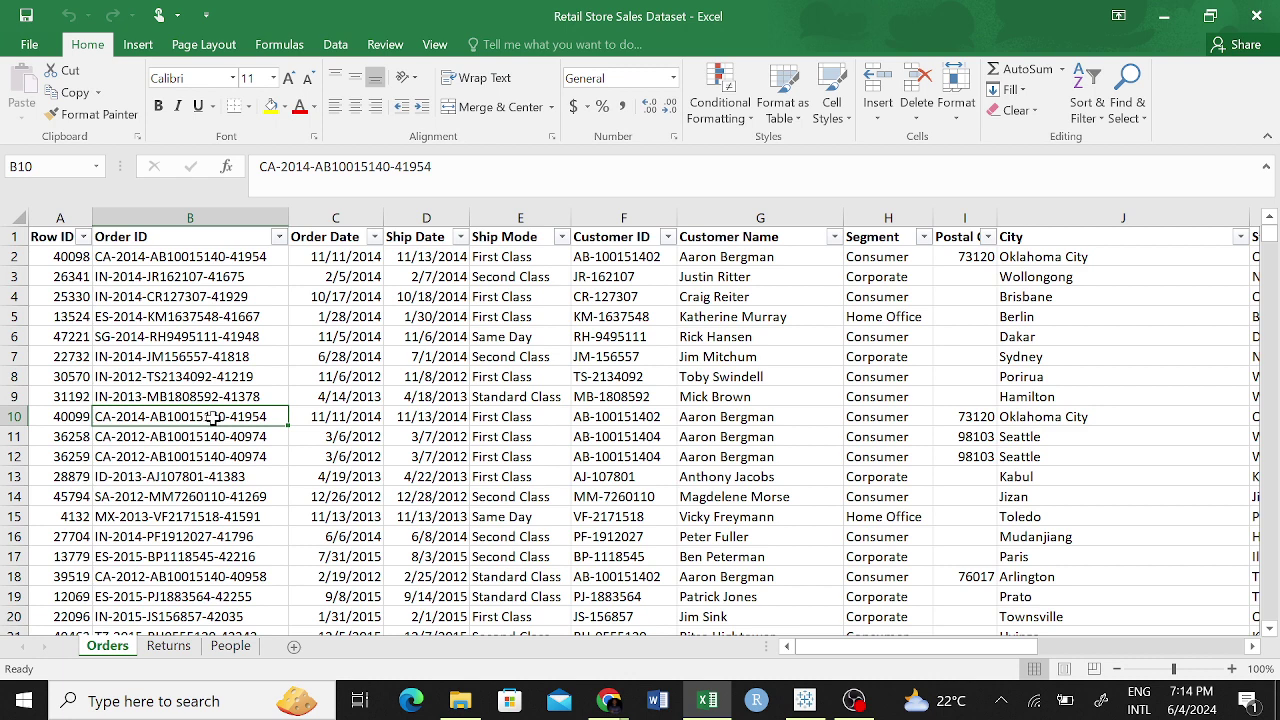
{"action": "left_click", "coordinate": [190, 257]}
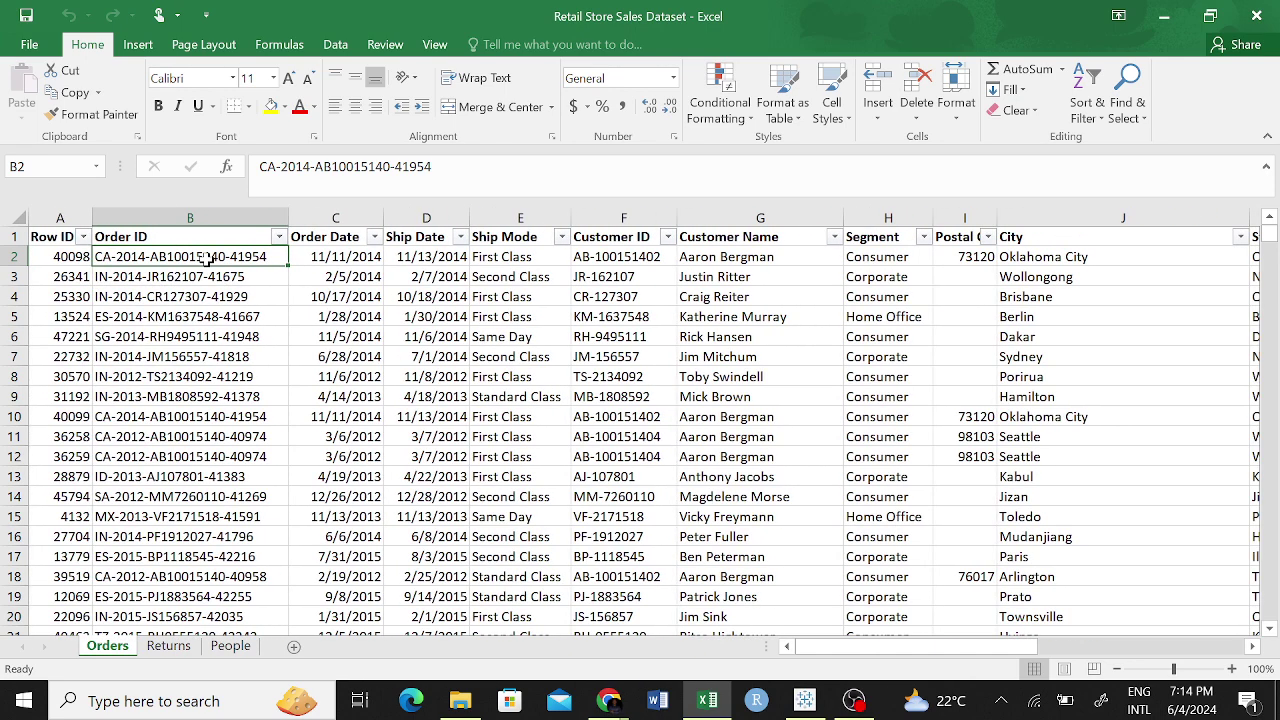
{"action": "left_click", "coordinate": [196, 417]}
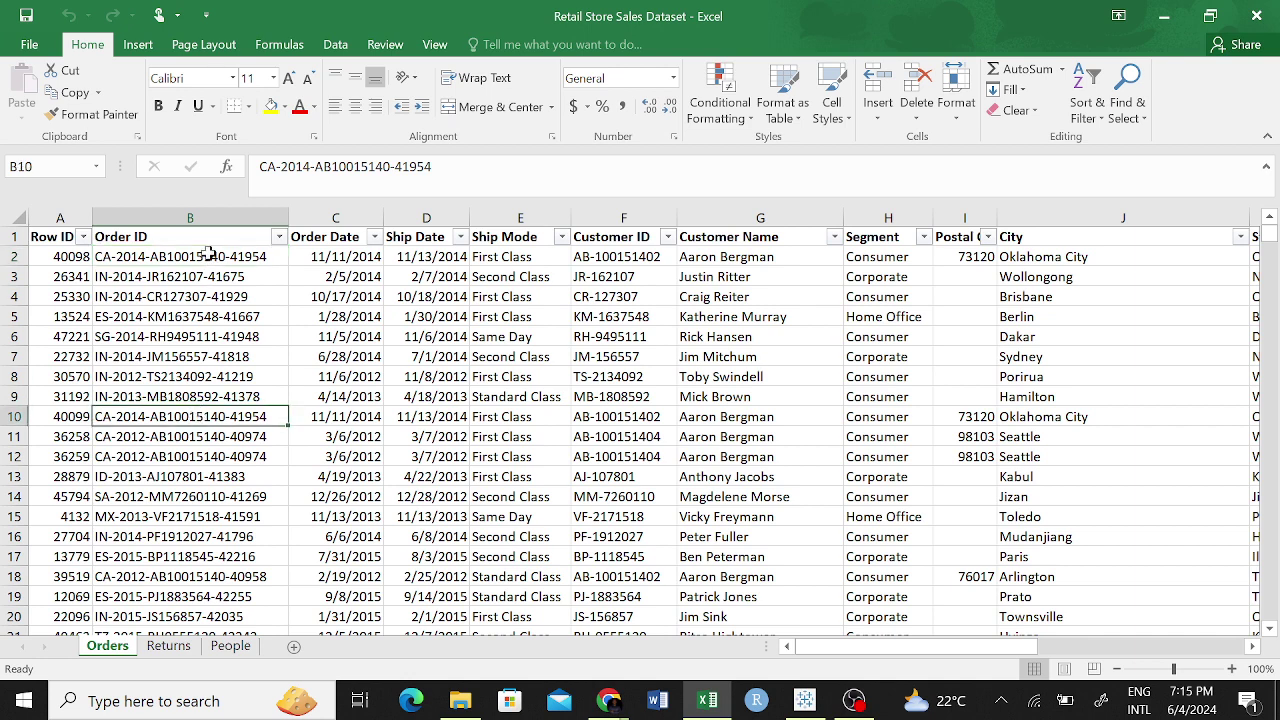
{"action": "left_click", "coordinate": [148, 254]}
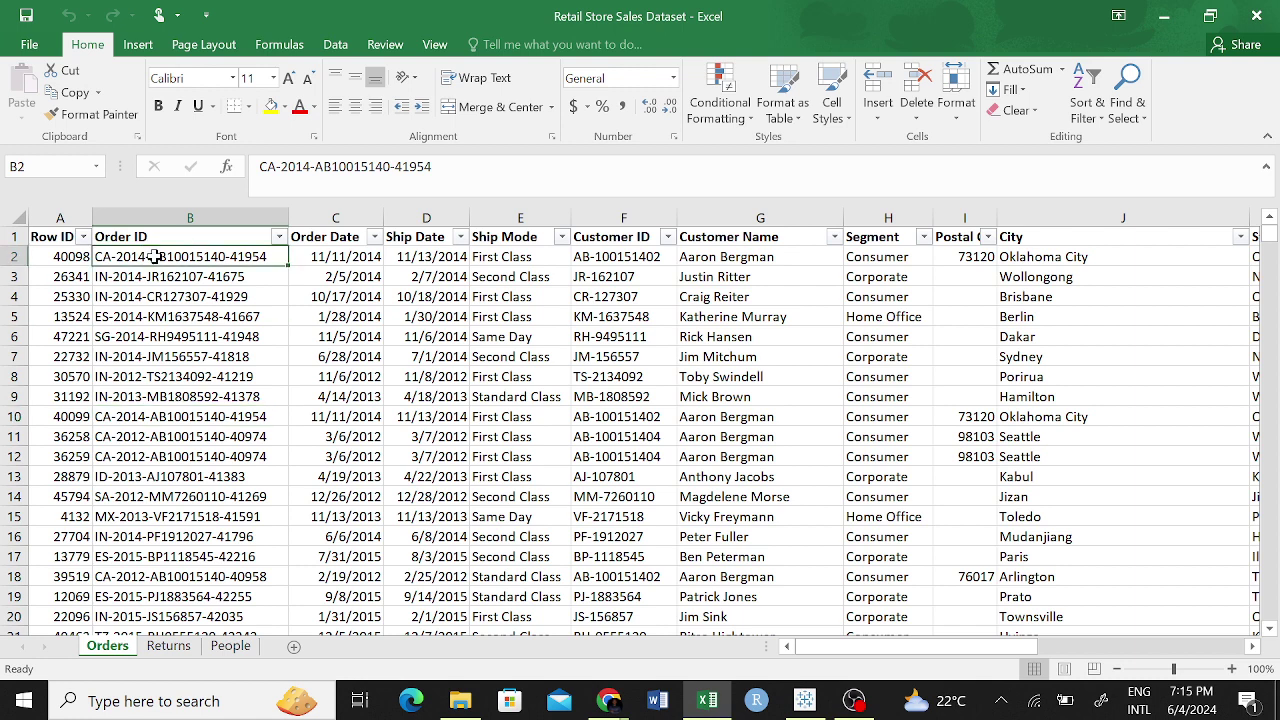
{"action": "left_click", "coordinate": [200, 436]}
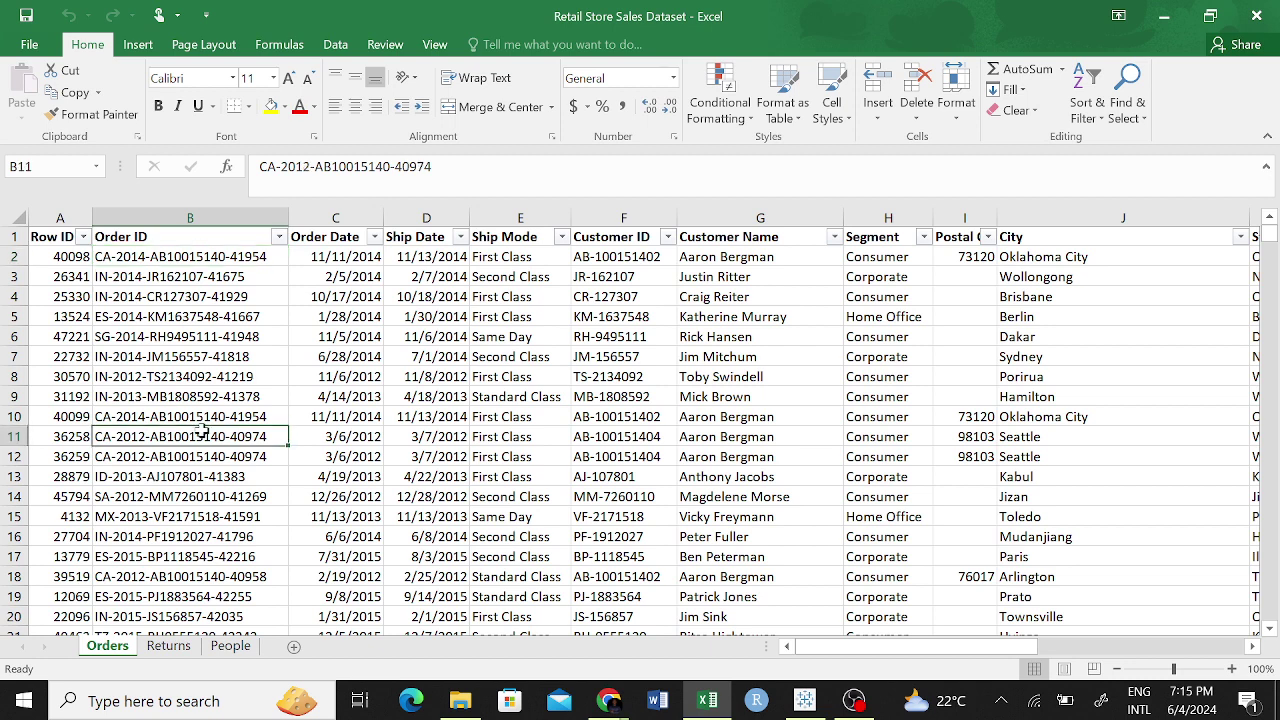
{"action": "left_click", "coordinate": [206, 457]}
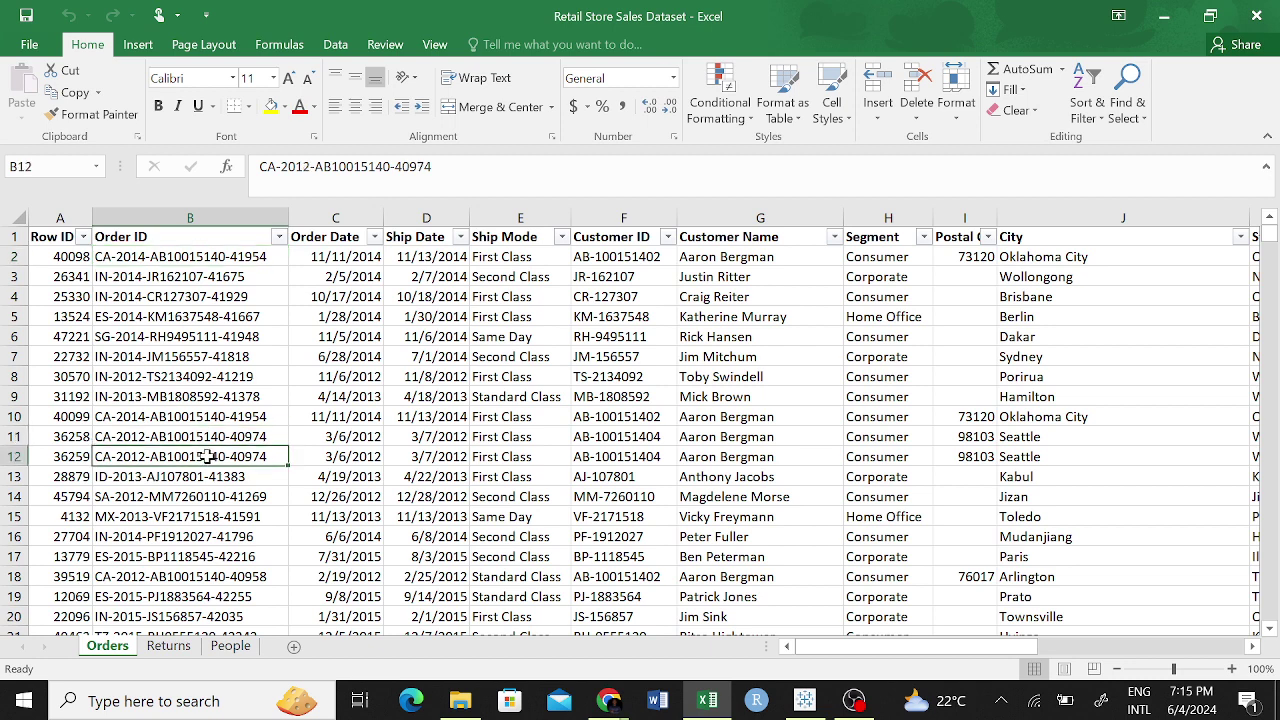
Select the Order IDs in B3:B16 on Orders, then view the Returns sheet.
{"action": "left_click_drag", "start_coordinate": [156, 276], "coordinate": [158, 457]}
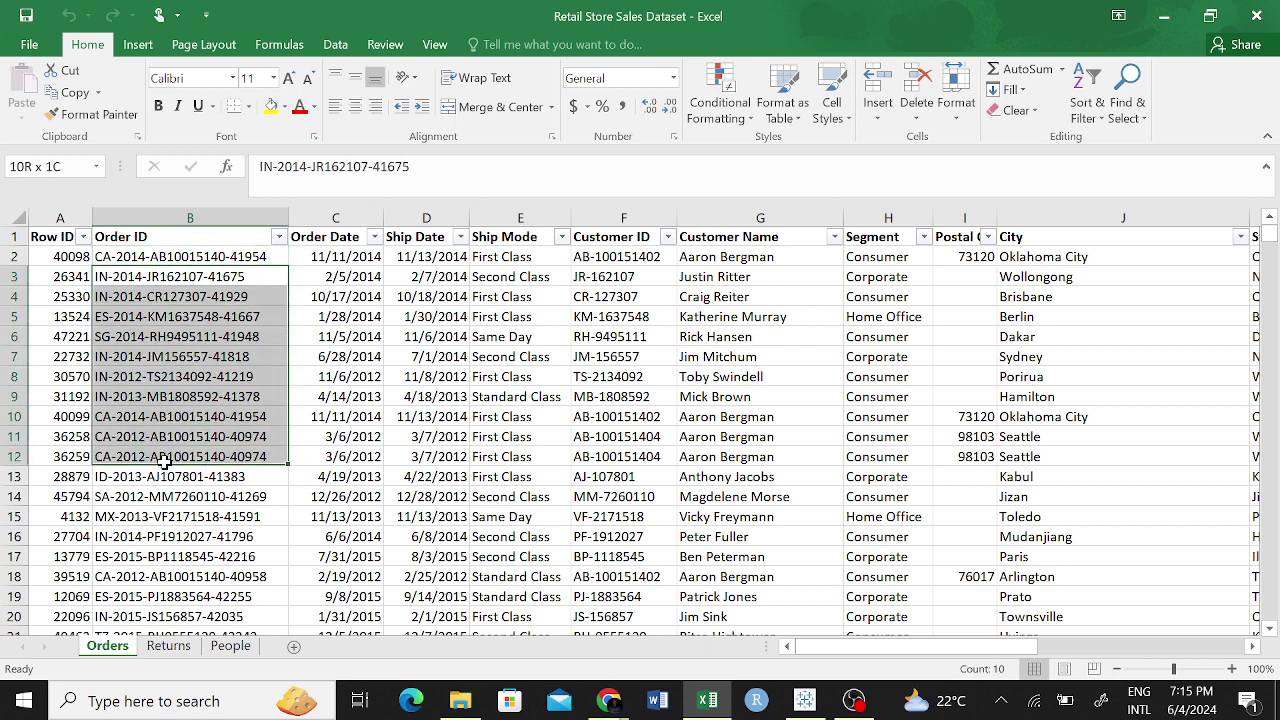
{"action": "left_click", "coordinate": [148, 437]}
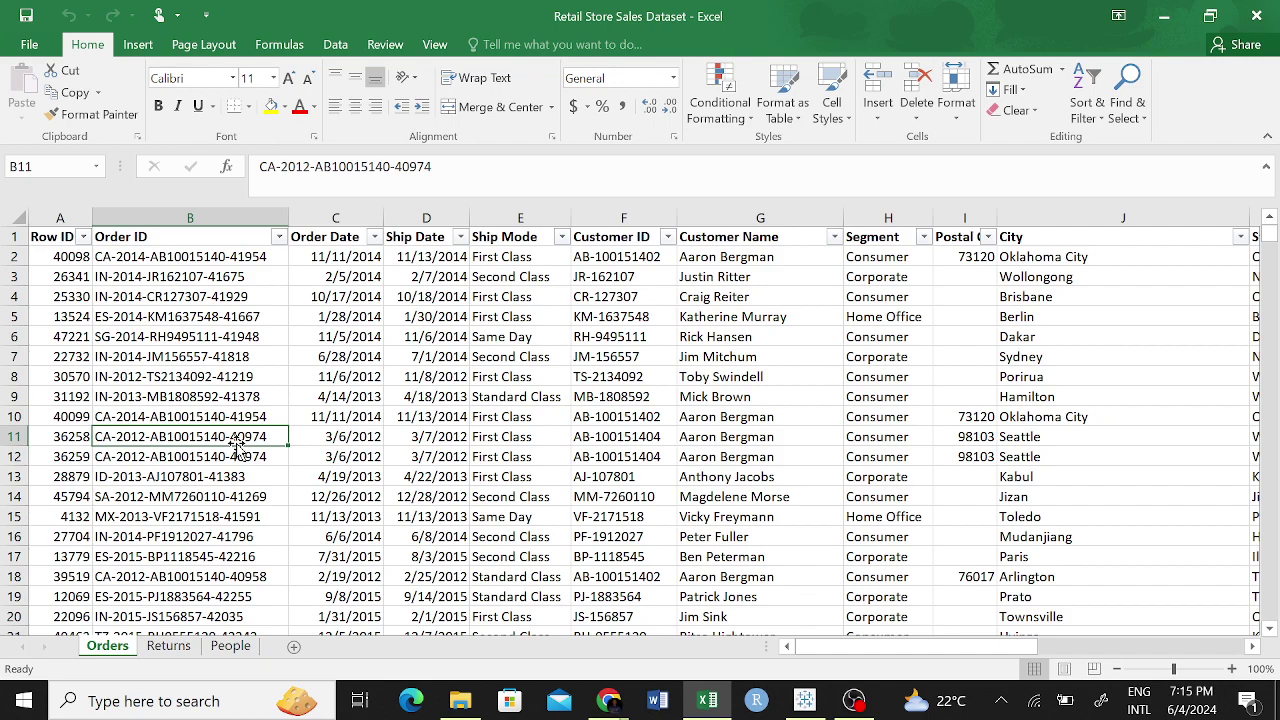
{"action": "scroll", "coordinate": [155, 470], "scroll_direction": "down", "scroll_amount": 10}
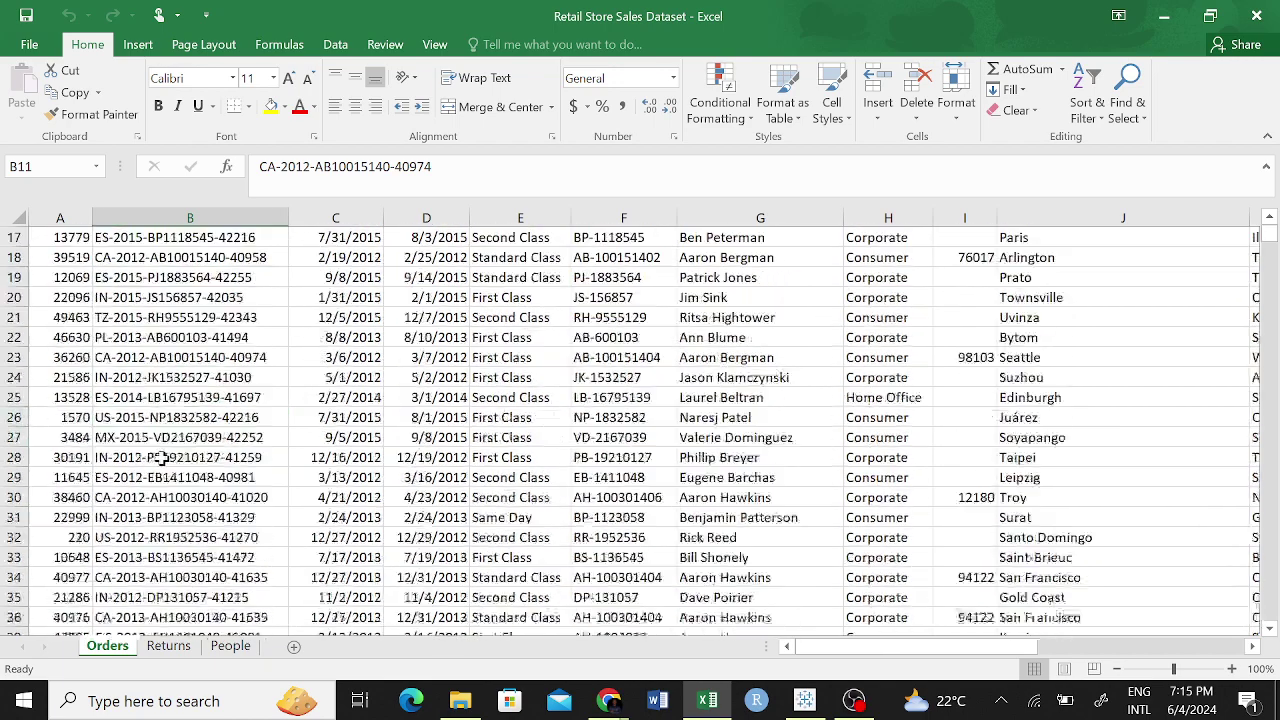
{"action": "scroll", "coordinate": [160, 437], "scroll_direction": "up", "scroll_amount": 11}
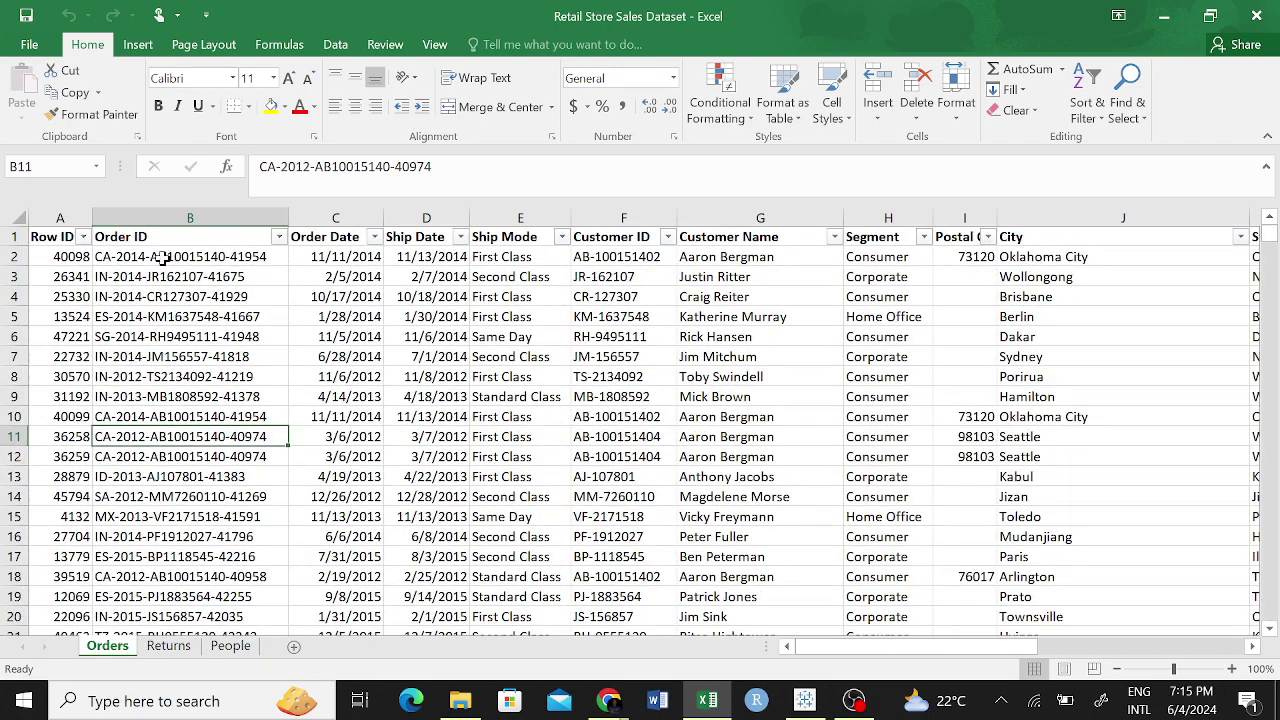
{"action": "left_click", "coordinate": [157, 258]}
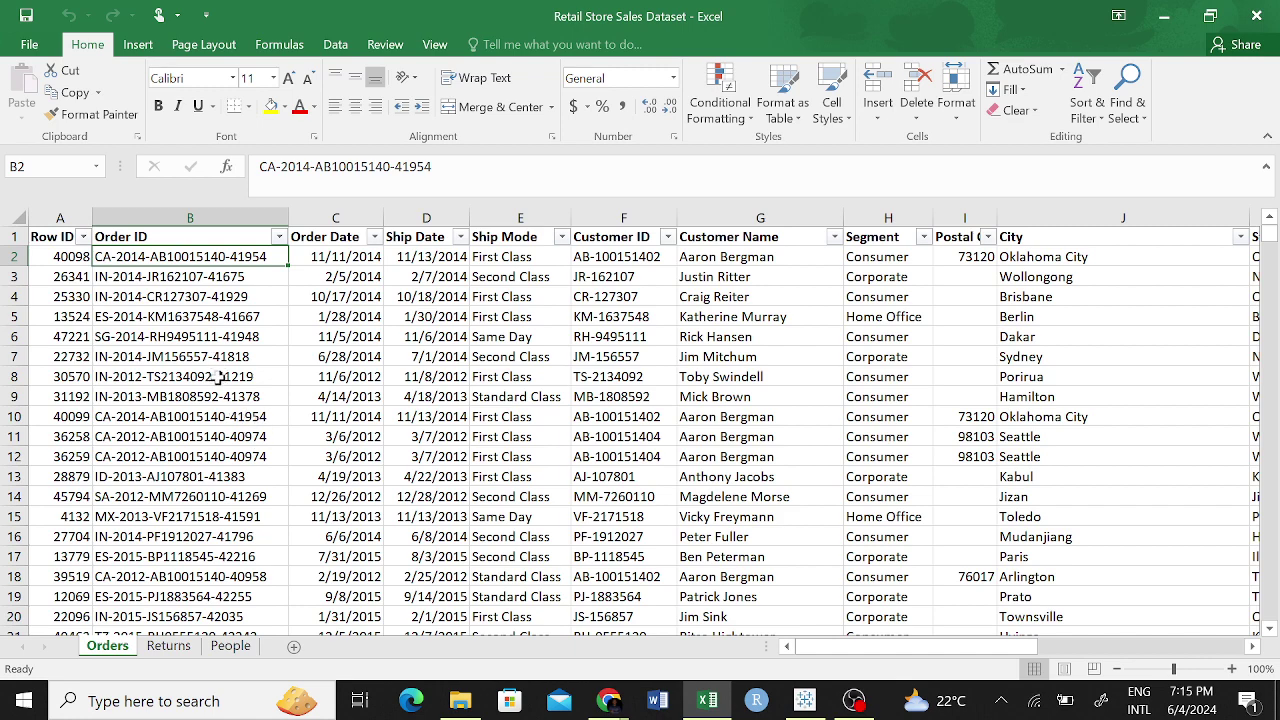
{"action": "left_click_drag", "start_coordinate": [180, 277], "coordinate": [190, 537]}
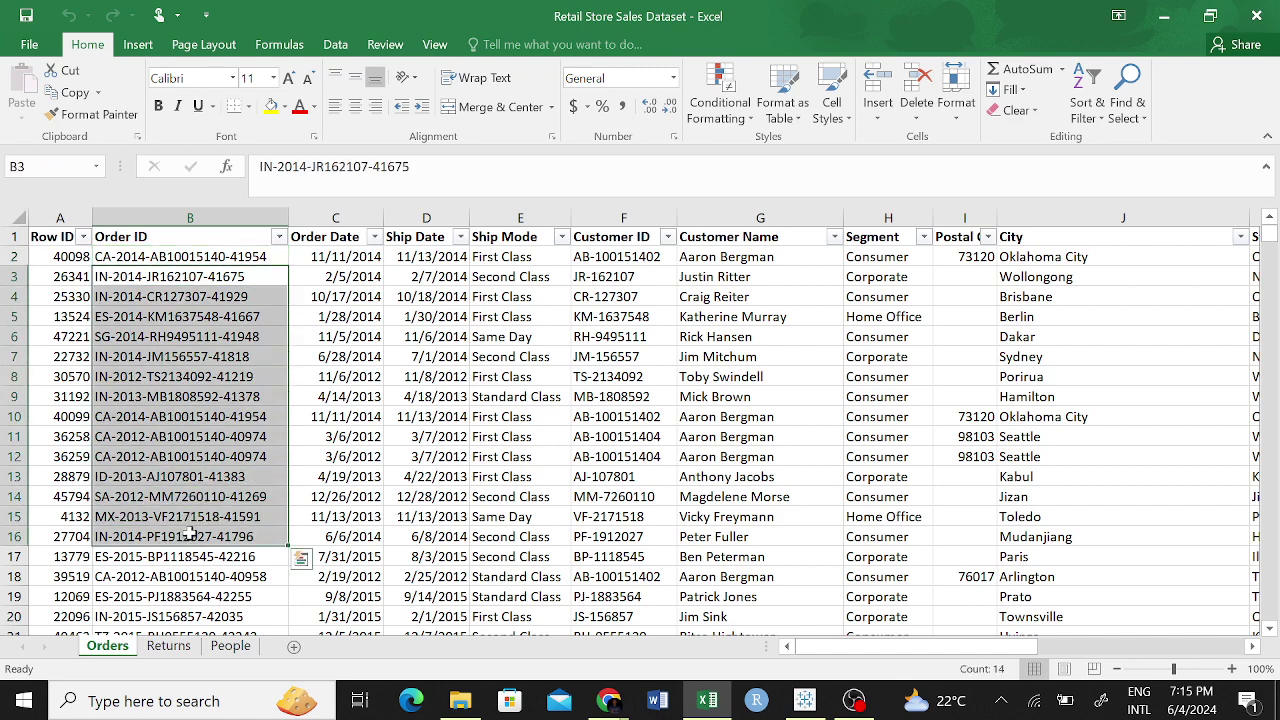
{"action": "left_click", "coordinate": [169, 646]}
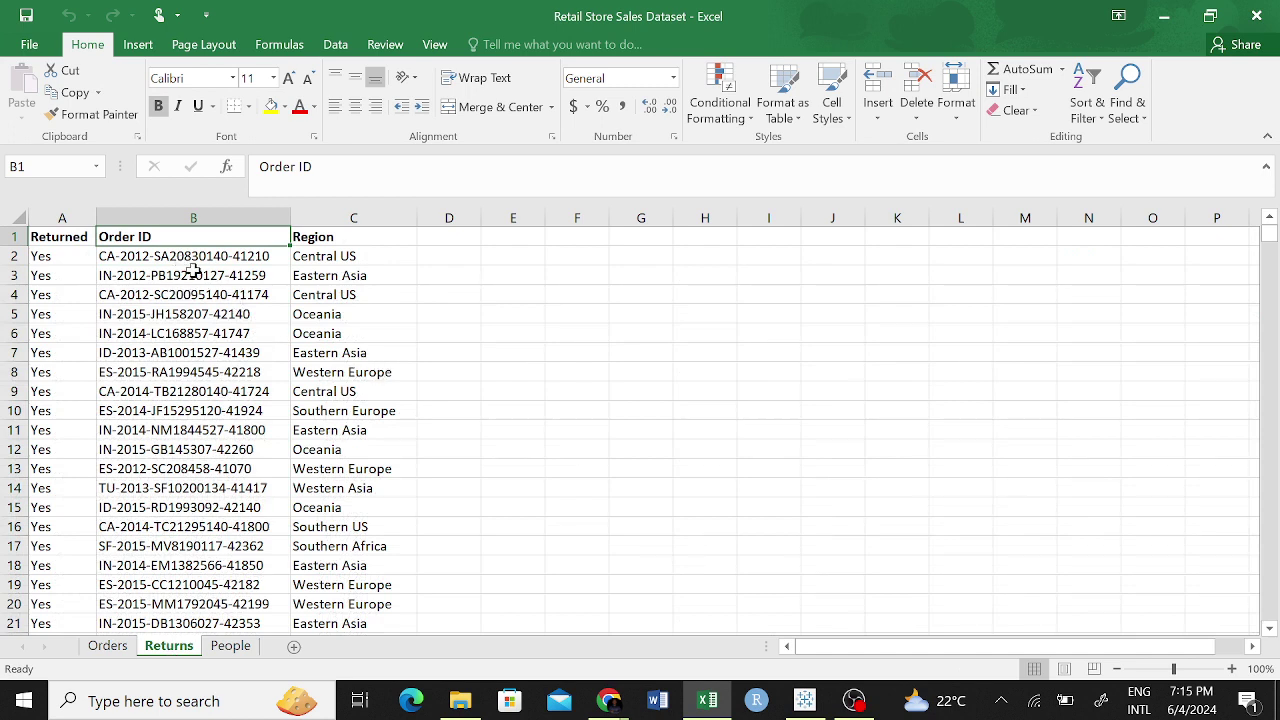
Browse the returned Order IDs on the Returns sheet, then return to Tableau.
{"action": "key", "text": "Down"}
{"action": "key", "text": "Down"}
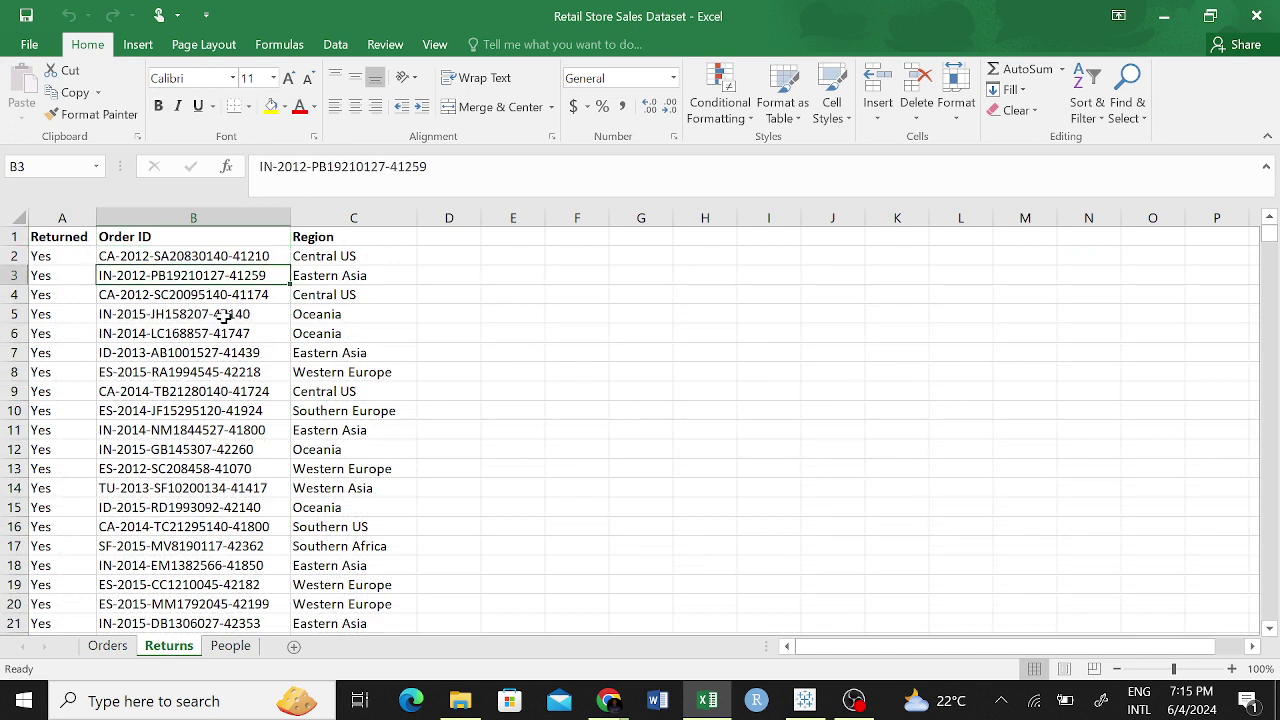
{"action": "left_click", "coordinate": [127, 256]}
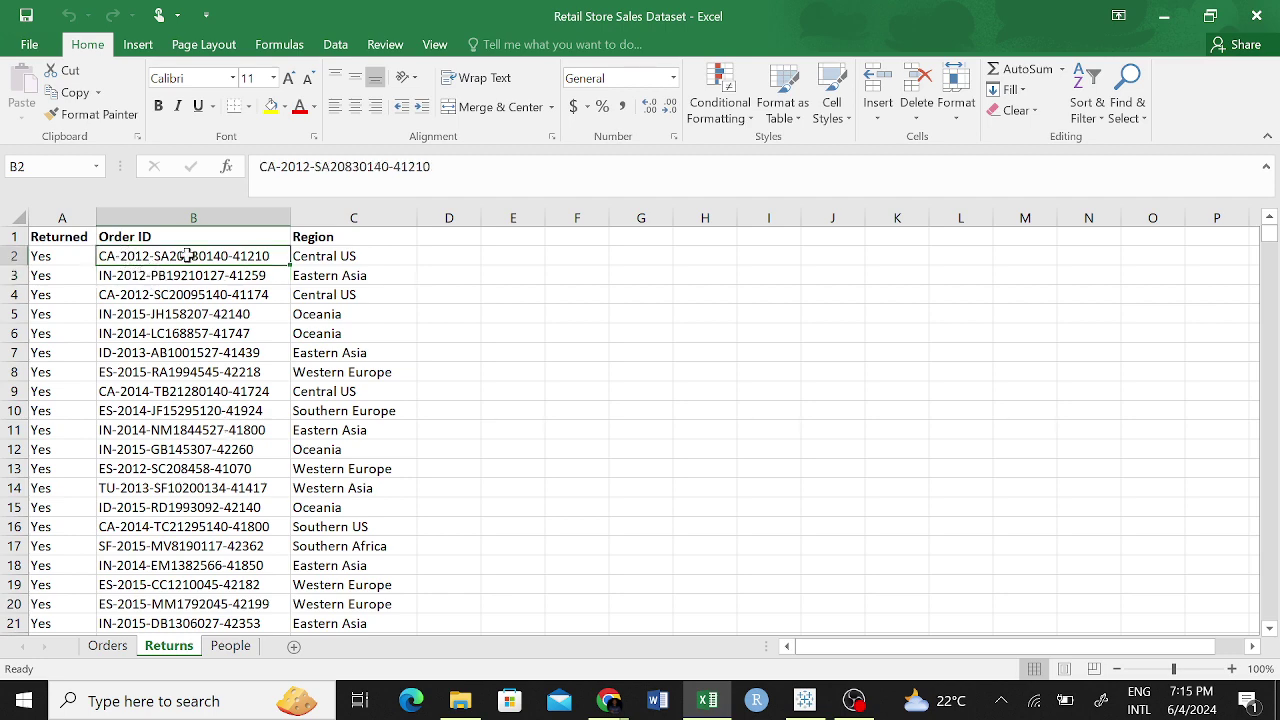
{"action": "scroll", "coordinate": [190, 305], "scroll_direction": "down", "scroll_amount": 4}
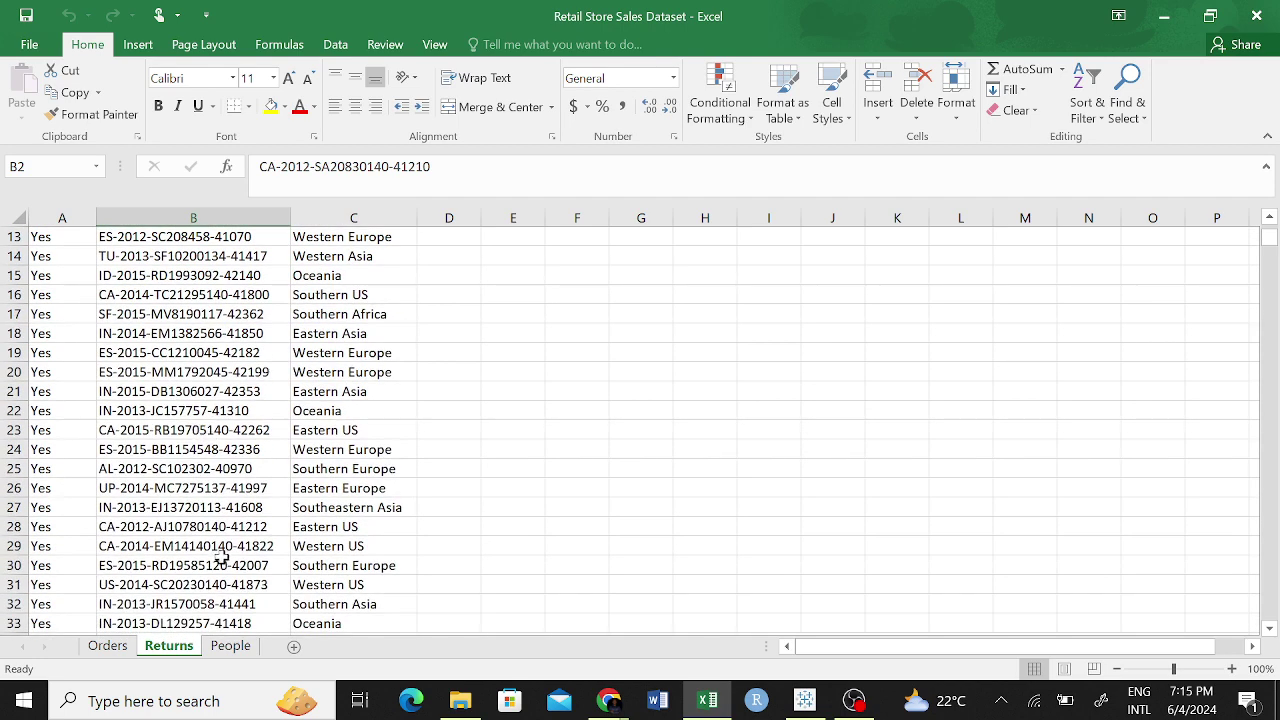
{"action": "scroll", "coordinate": [244, 480], "scroll_direction": "up", "scroll_amount": 4}
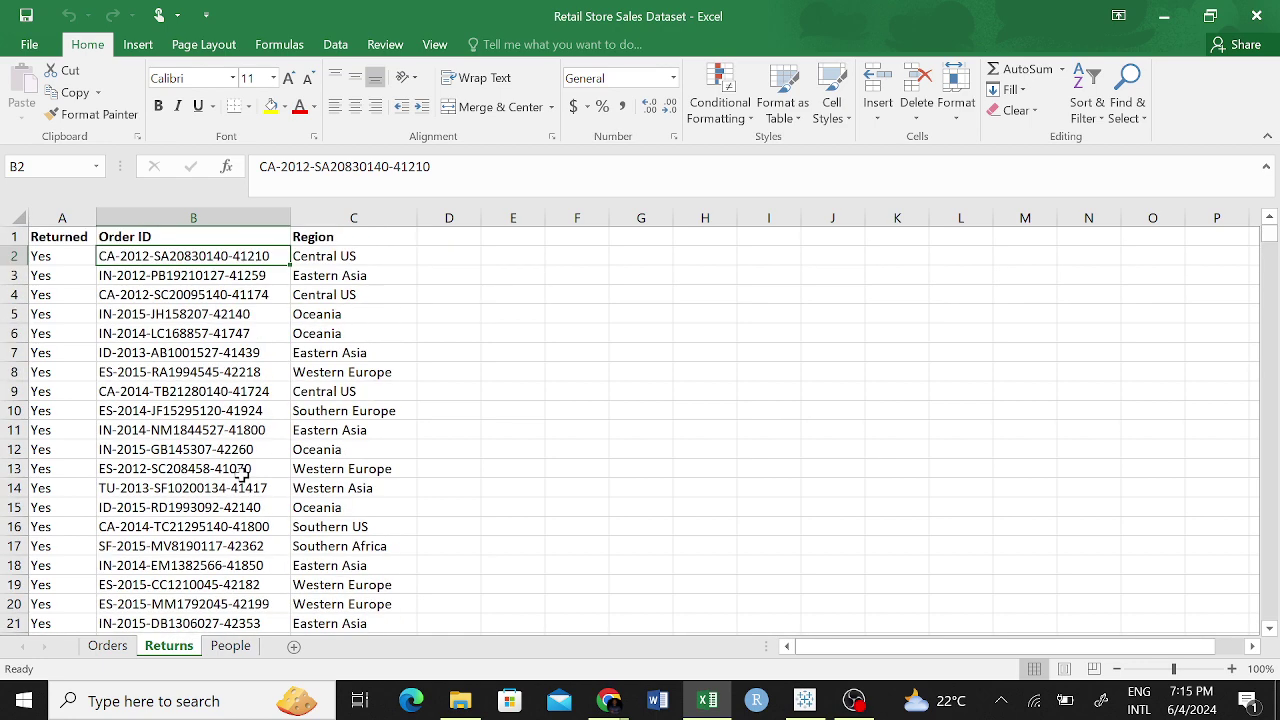
{"action": "left_click", "coordinate": [805, 700]}
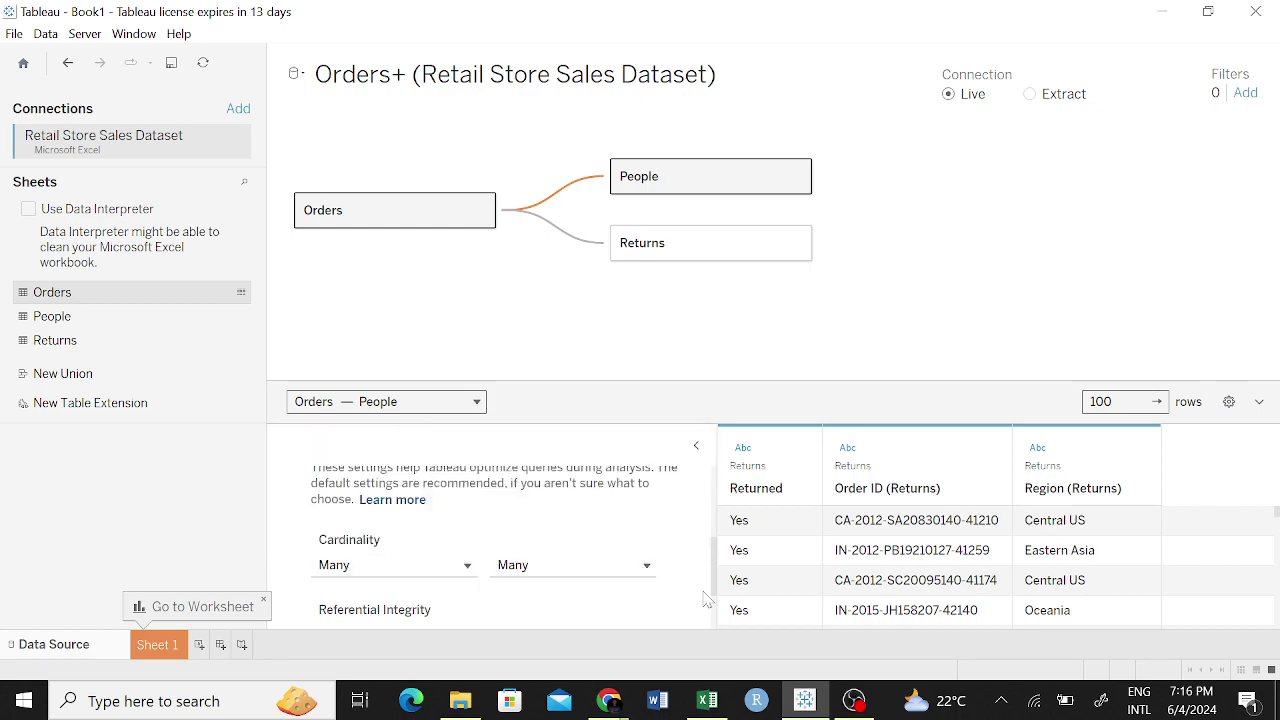
Compare the Order ID in Orders cell B2 with Returns cell B66, checking Tableau between.
{"action": "left_click", "coordinate": [805, 700]}
{"action": "scroll", "coordinate": [300, 448], "scroll_direction": "down", "scroll_amount": 20}
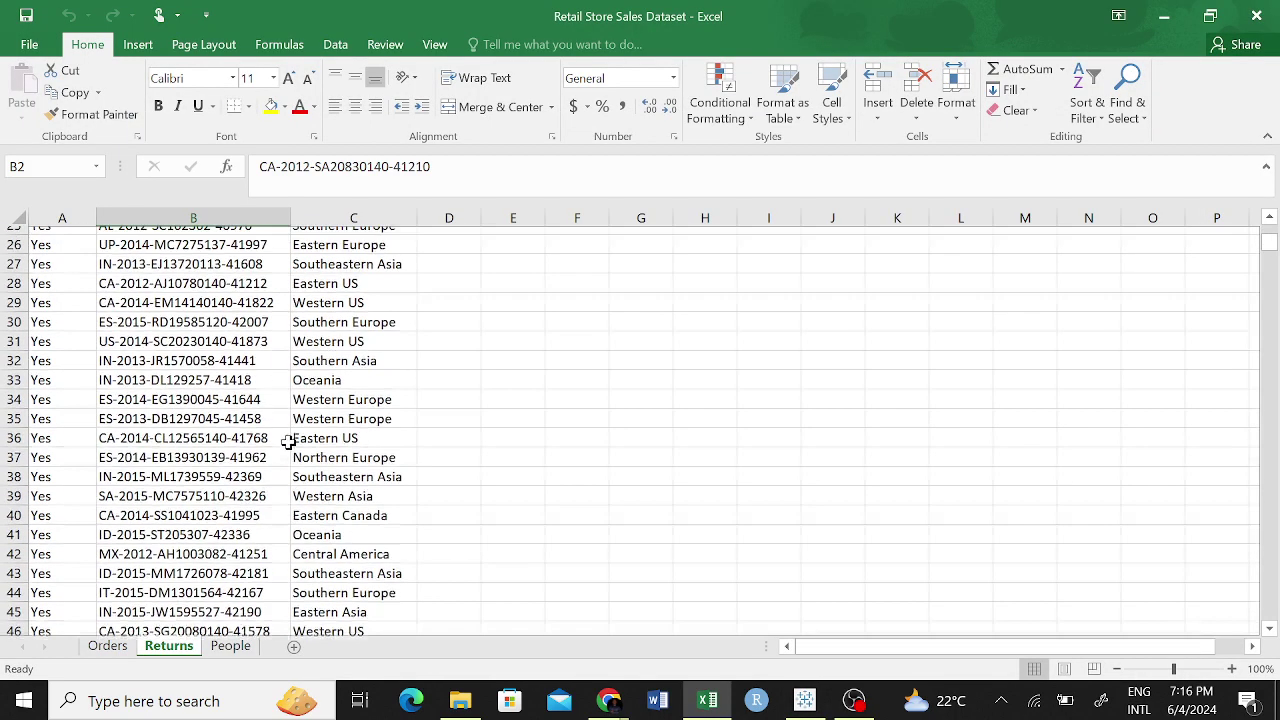
{"action": "left_click", "coordinate": [805, 700]}
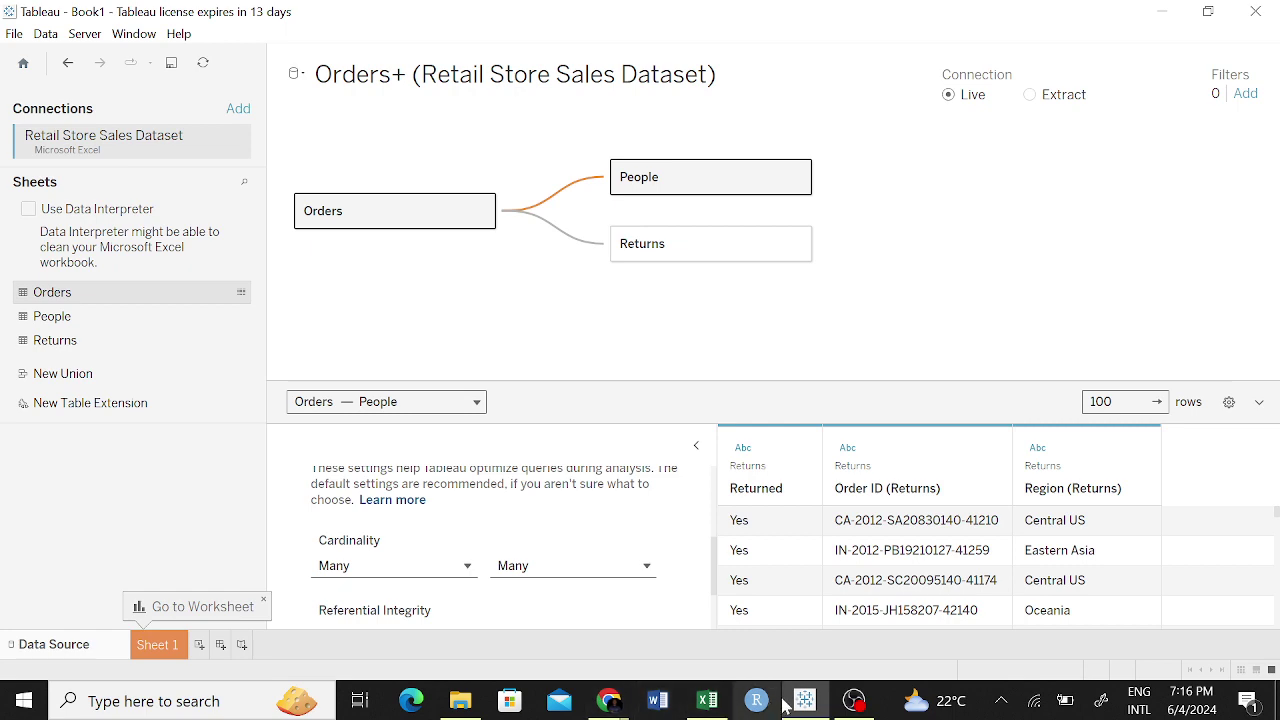
{"action": "left_click", "coordinate": [708, 700]}
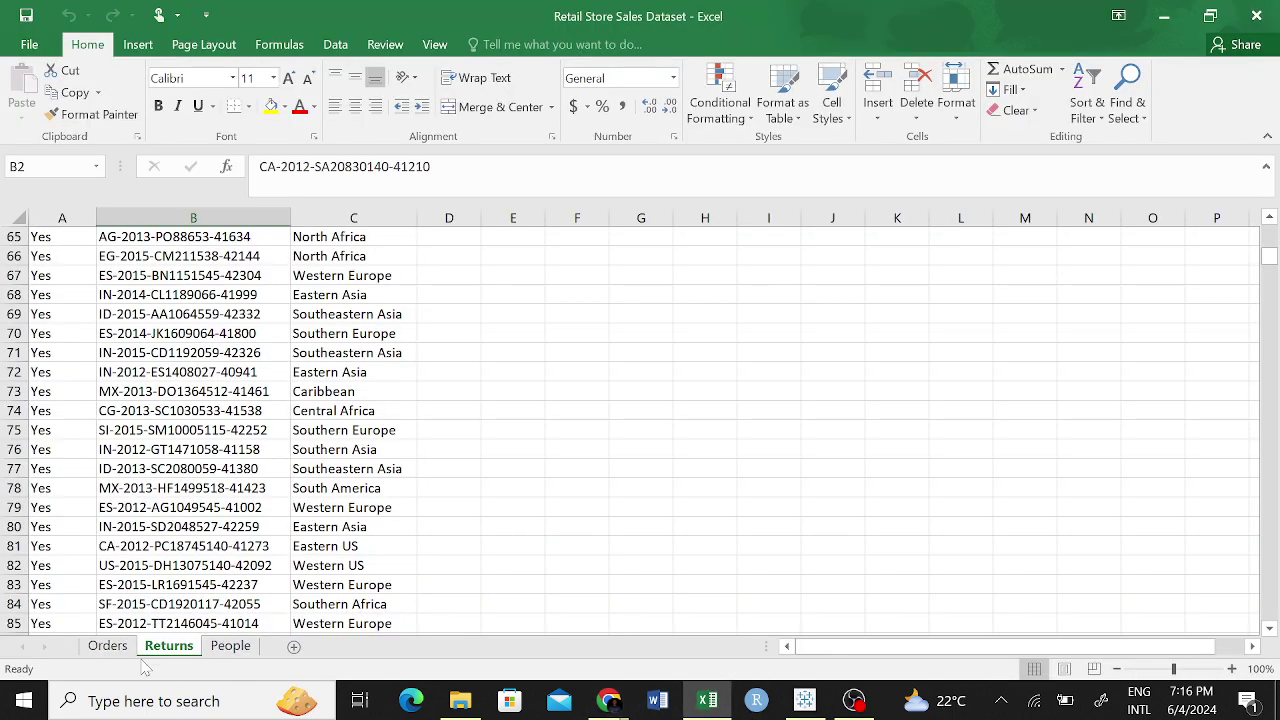
{"action": "left_click", "coordinate": [107, 645]}
{"action": "left_click", "coordinate": [147, 254]}
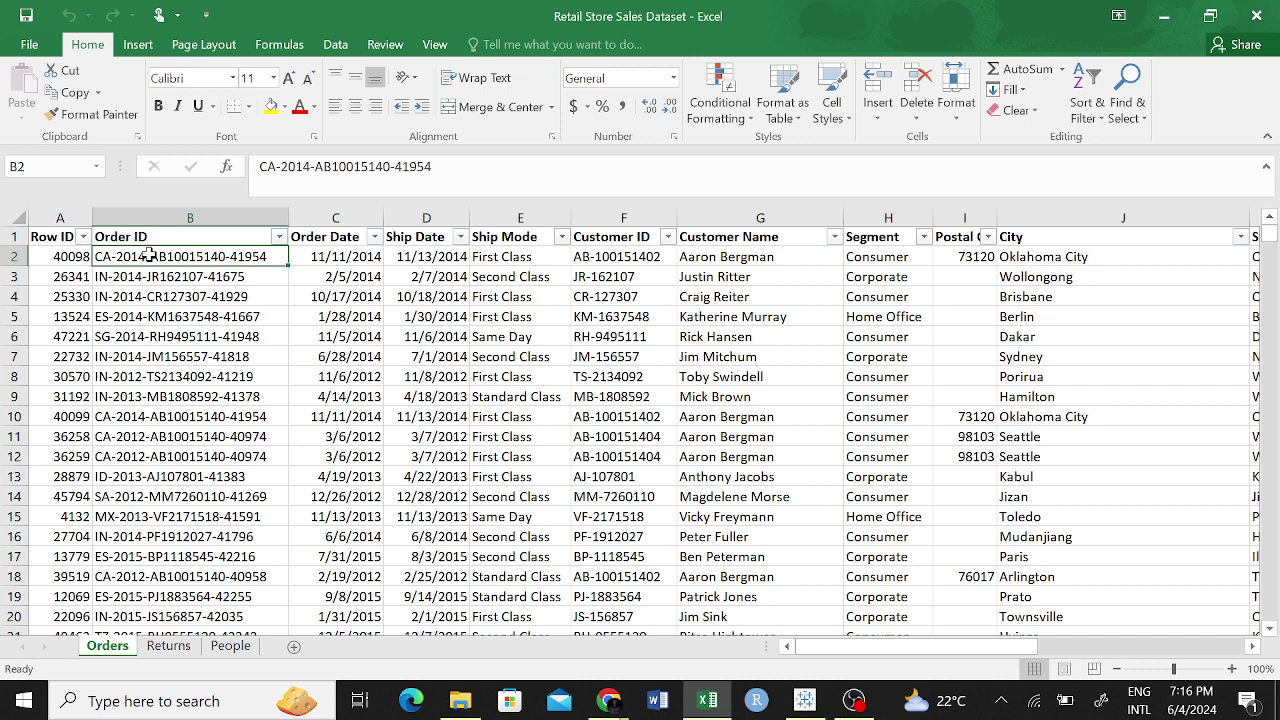
{"action": "left_click", "coordinate": [168, 645]}
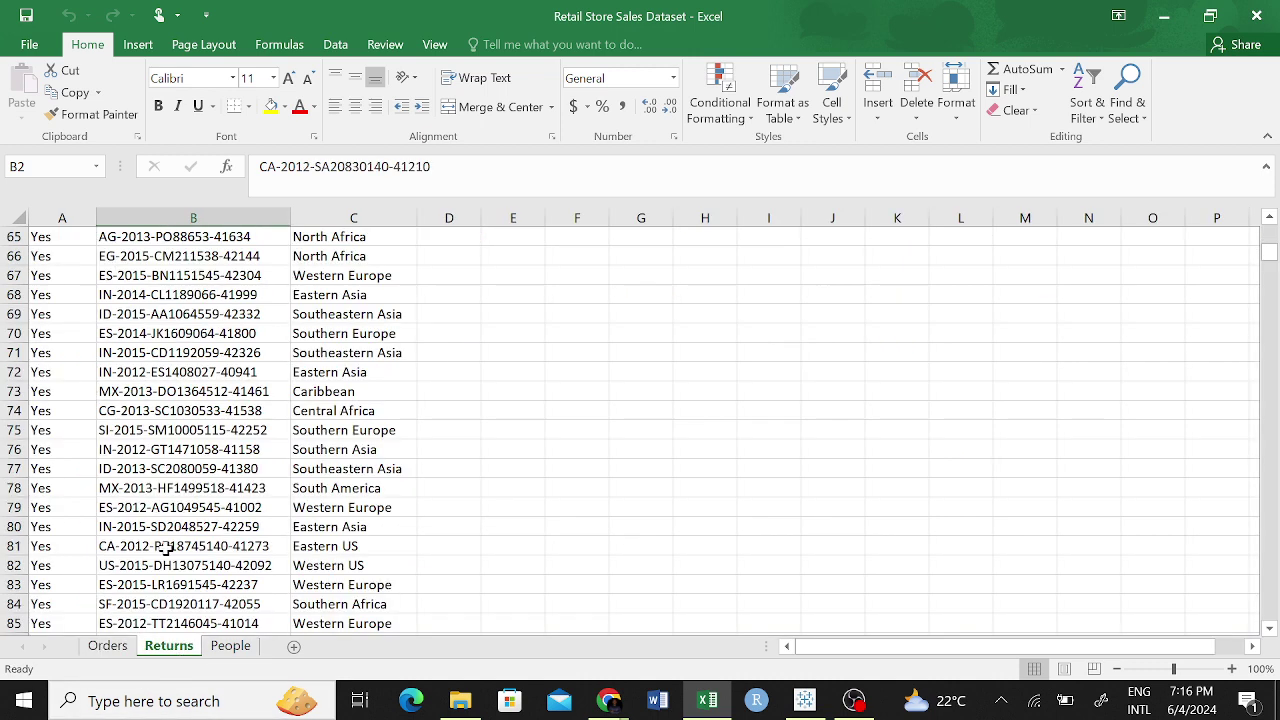
{"action": "left_click", "coordinate": [175, 256]}
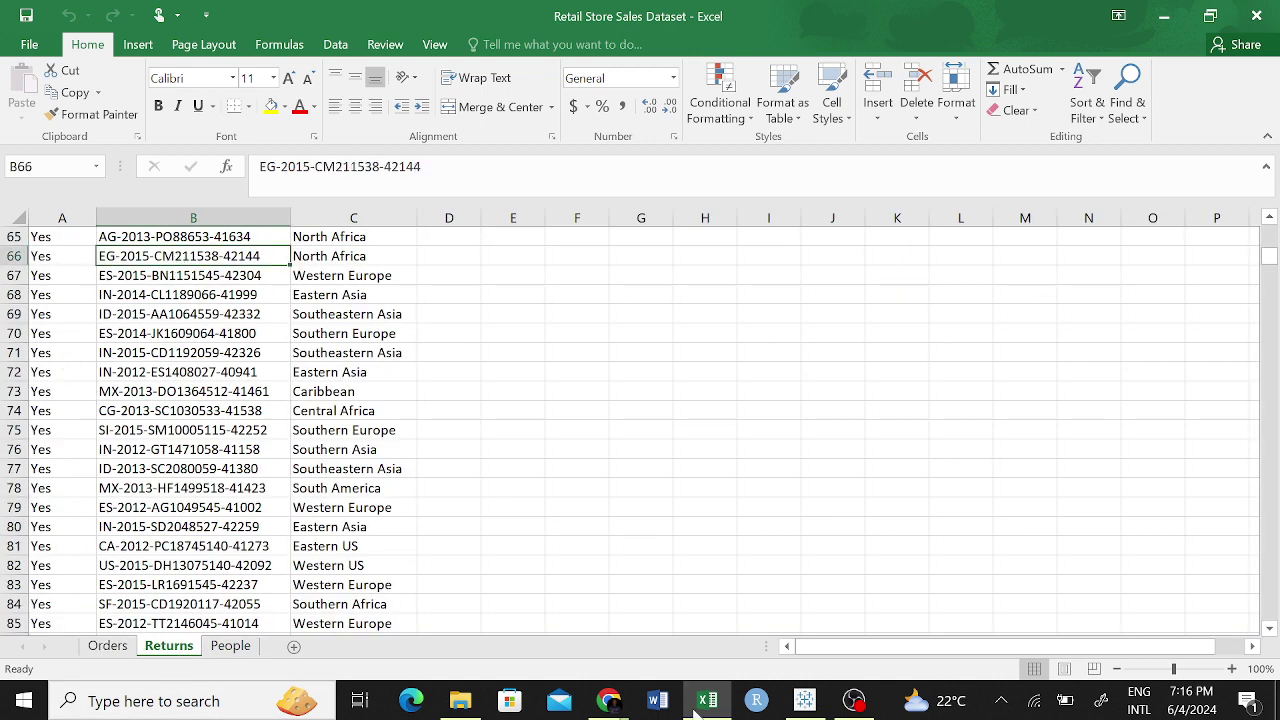
{"action": "left_click", "coordinate": [805, 700]}
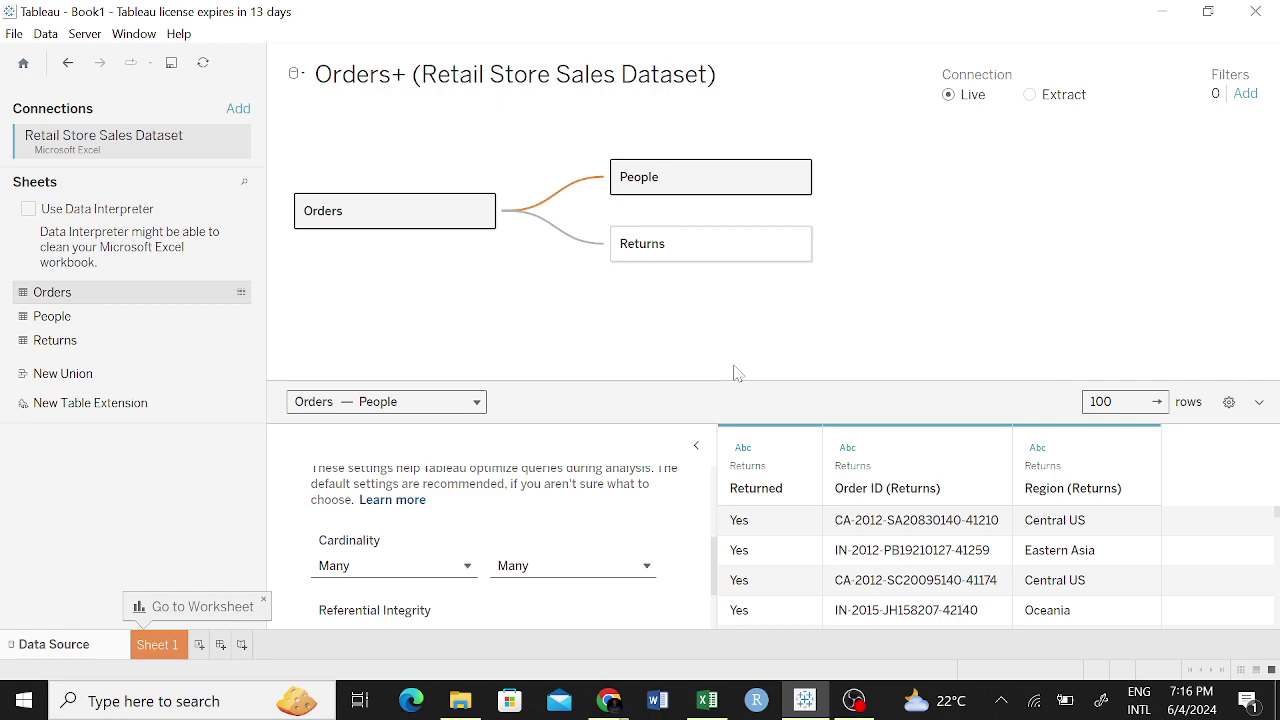
Compare Returns Order IDs B85 and B53 against the Orders Order ID in B10.
{"action": "left_click", "coordinate": [707, 700]}
{"action": "left_click", "coordinate": [112, 622]}
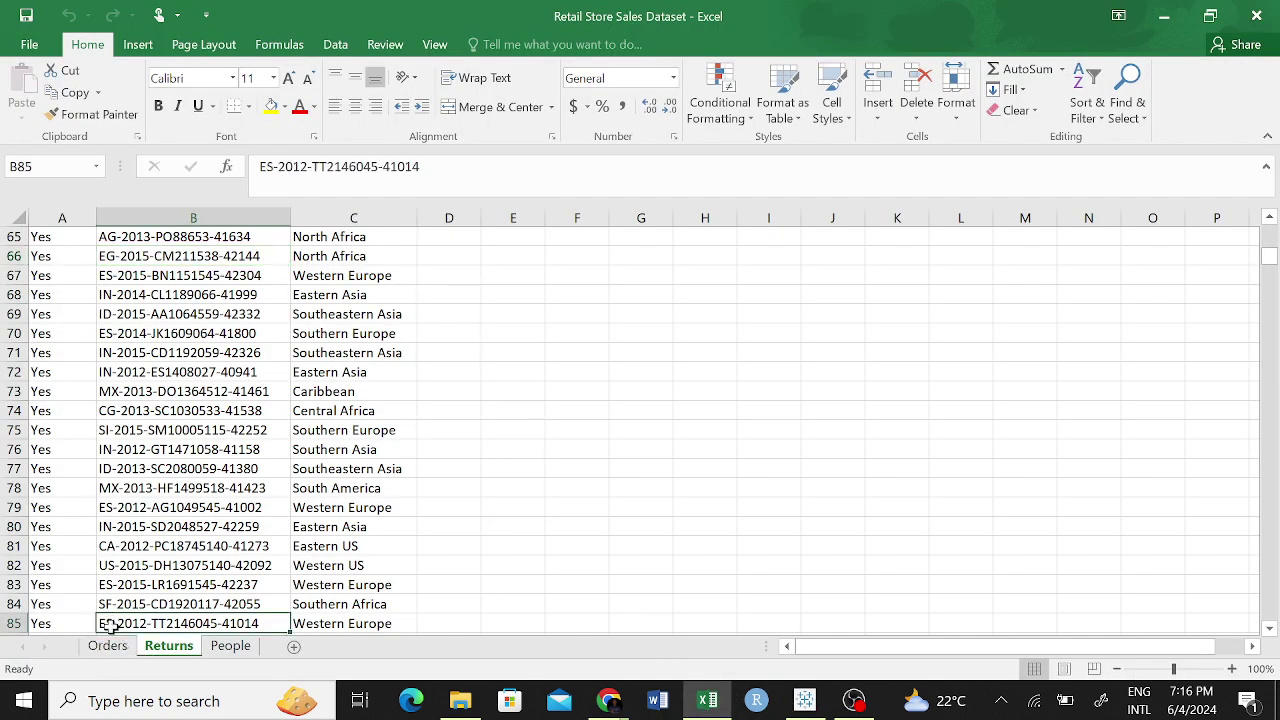
{"action": "left_click", "coordinate": [107, 646]}
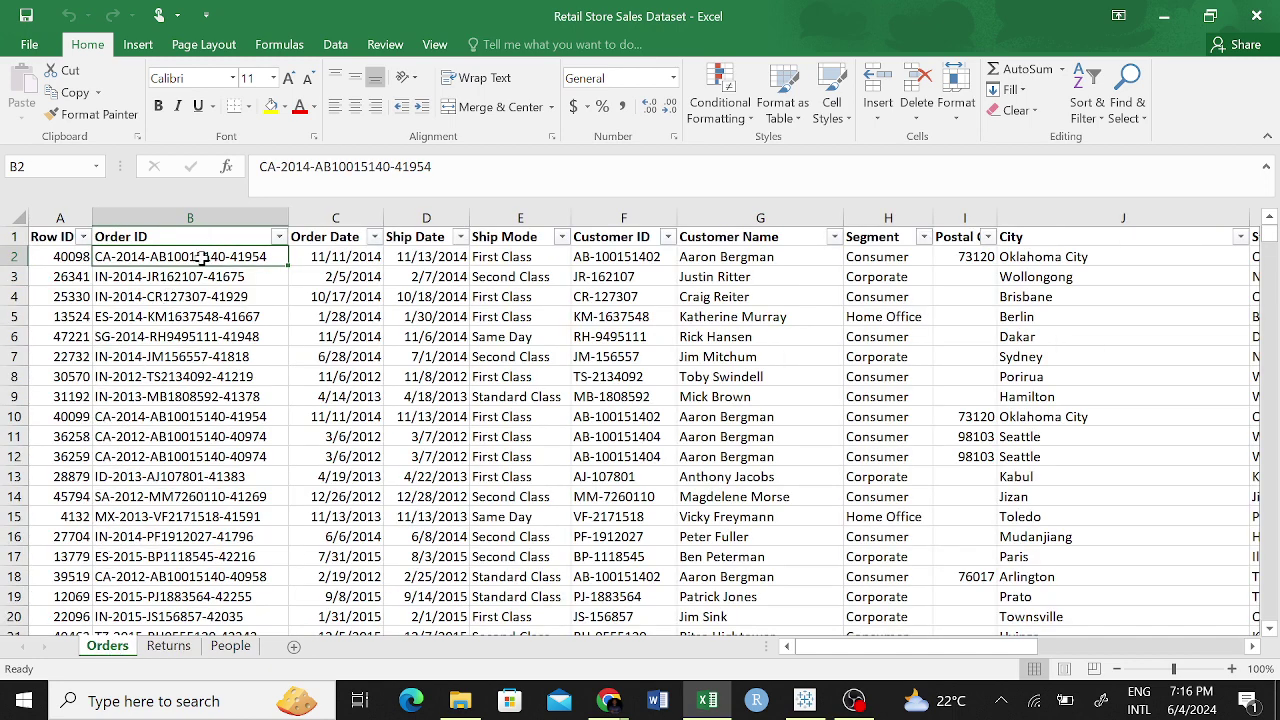
{"action": "left_click", "coordinate": [158, 414]}
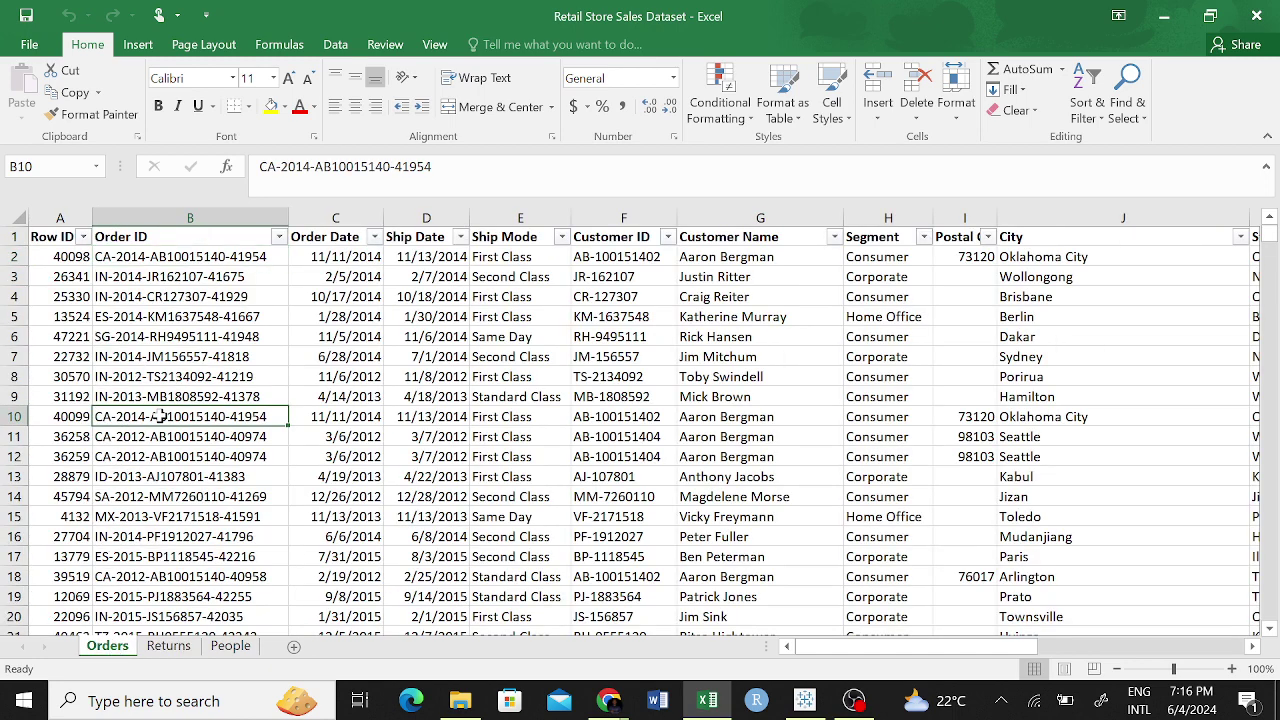
{"action": "left_click", "coordinate": [169, 646]}
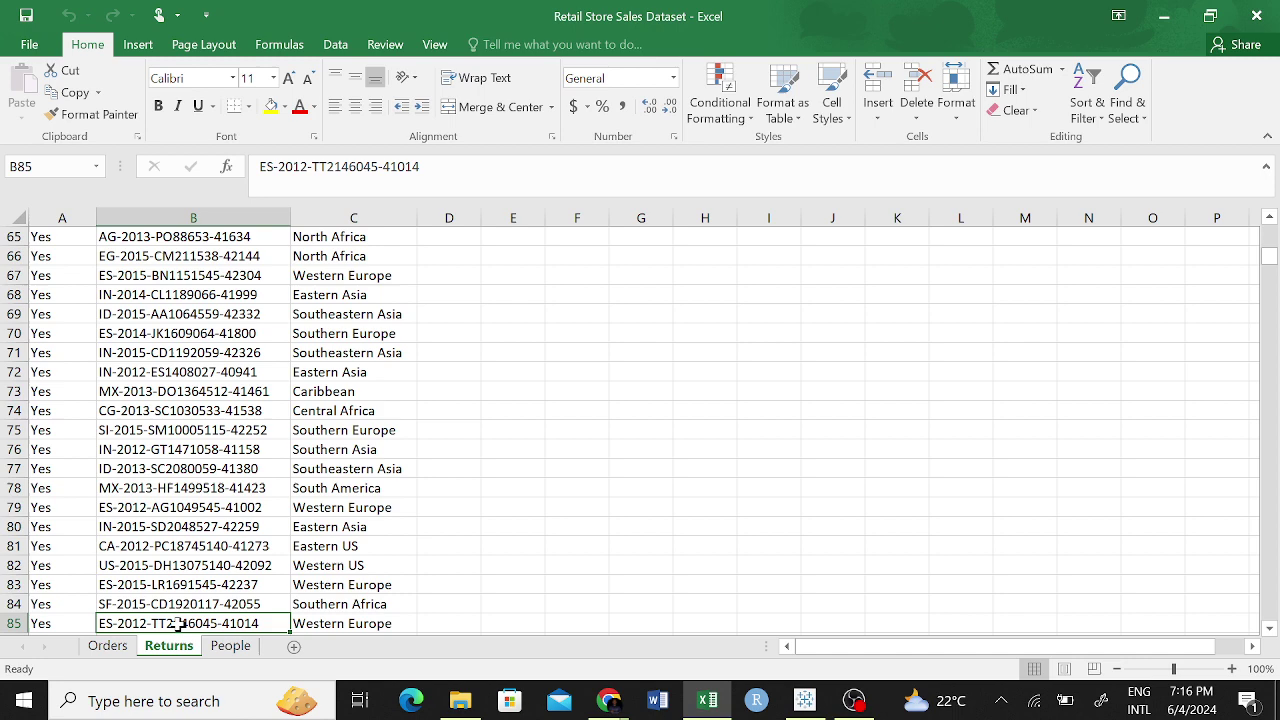
{"action": "scroll", "coordinate": [180, 236], "scroll_direction": "up", "scroll_amount": 4}
{"action": "left_click", "coordinate": [180, 236]}
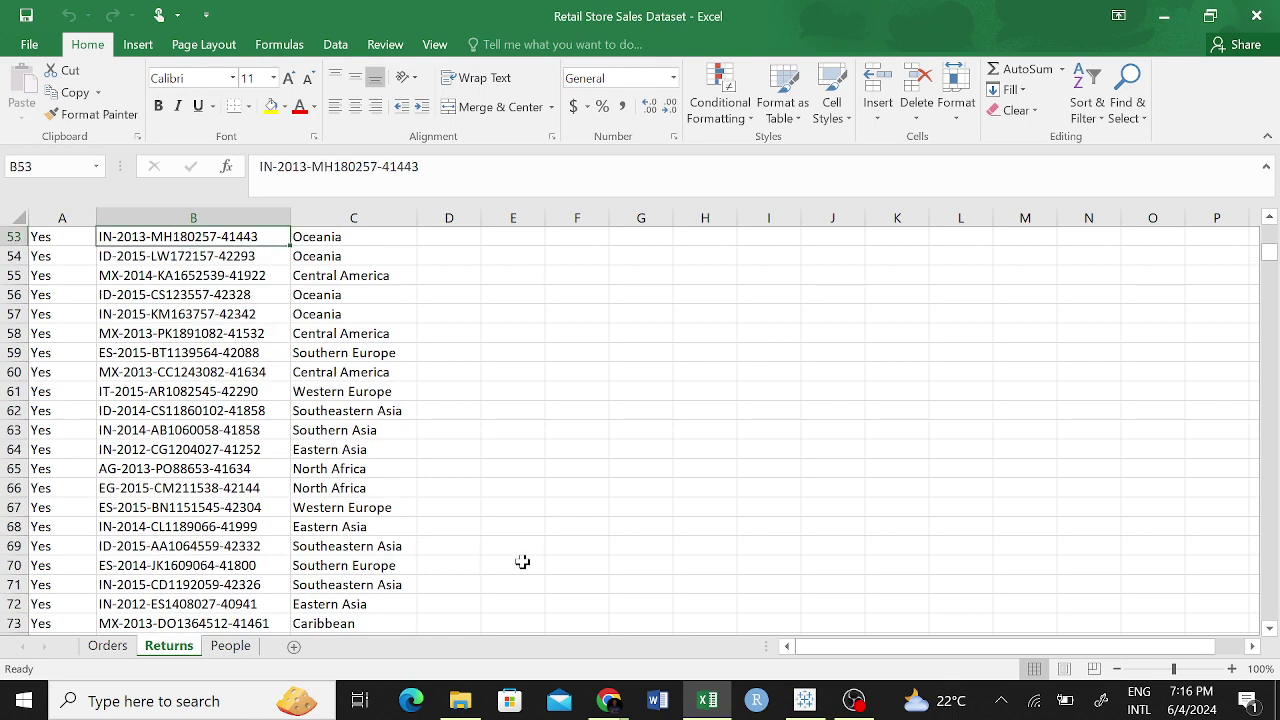
{"action": "left_click", "coordinate": [808, 704]}
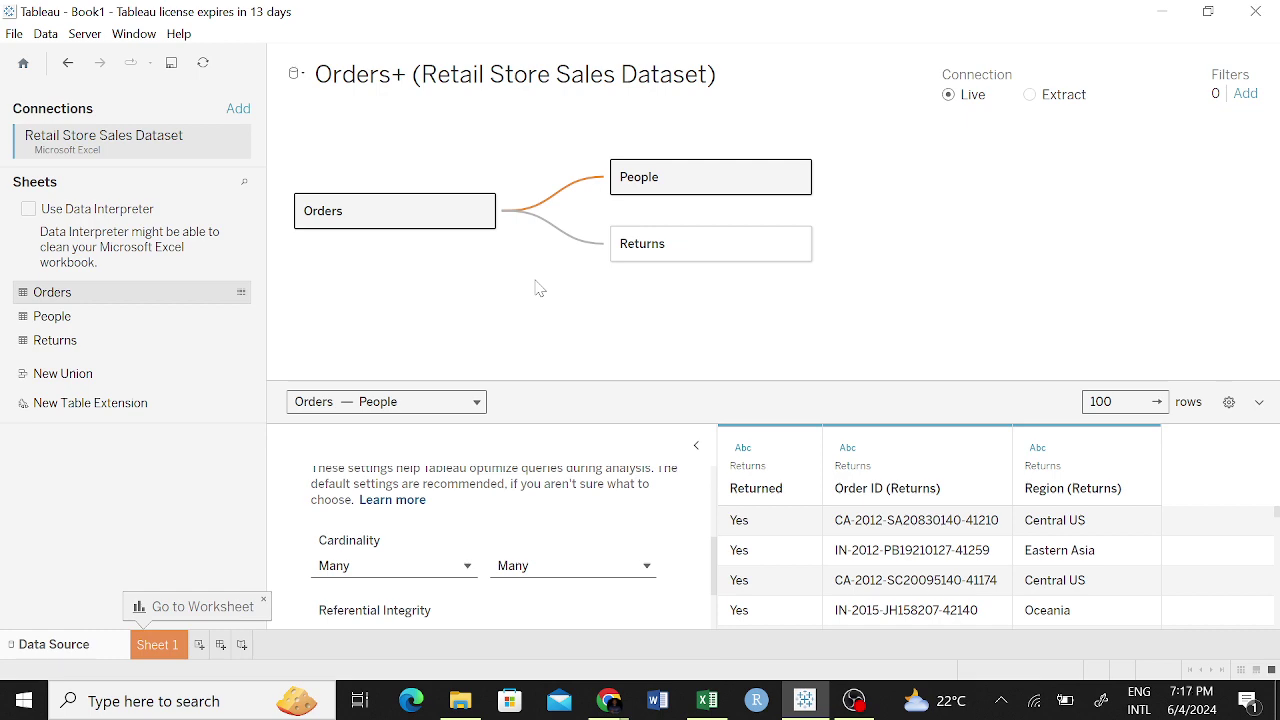
Compare Orders Order IDs B2 and B5 against the Returns Order ID in B54.
{"action": "left_click", "coordinate": [707, 700]}
{"action": "left_click", "coordinate": [107, 646]}
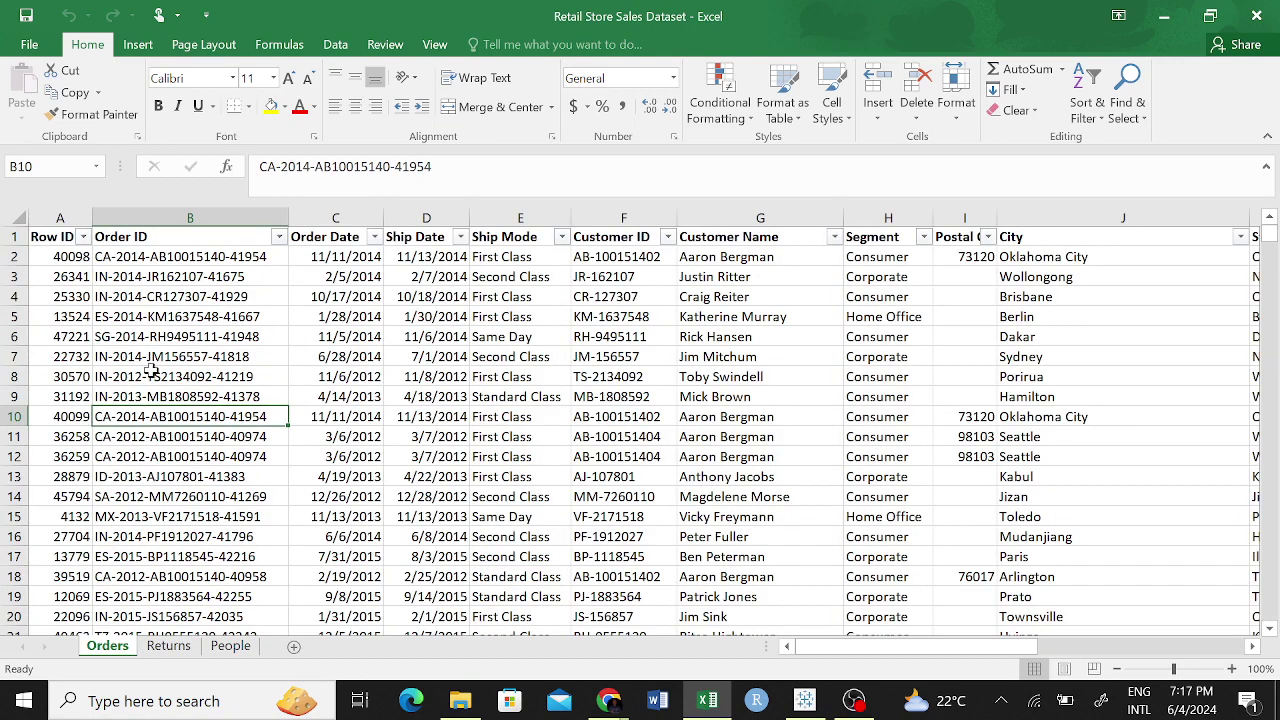
{"action": "left_click", "coordinate": [177, 256]}
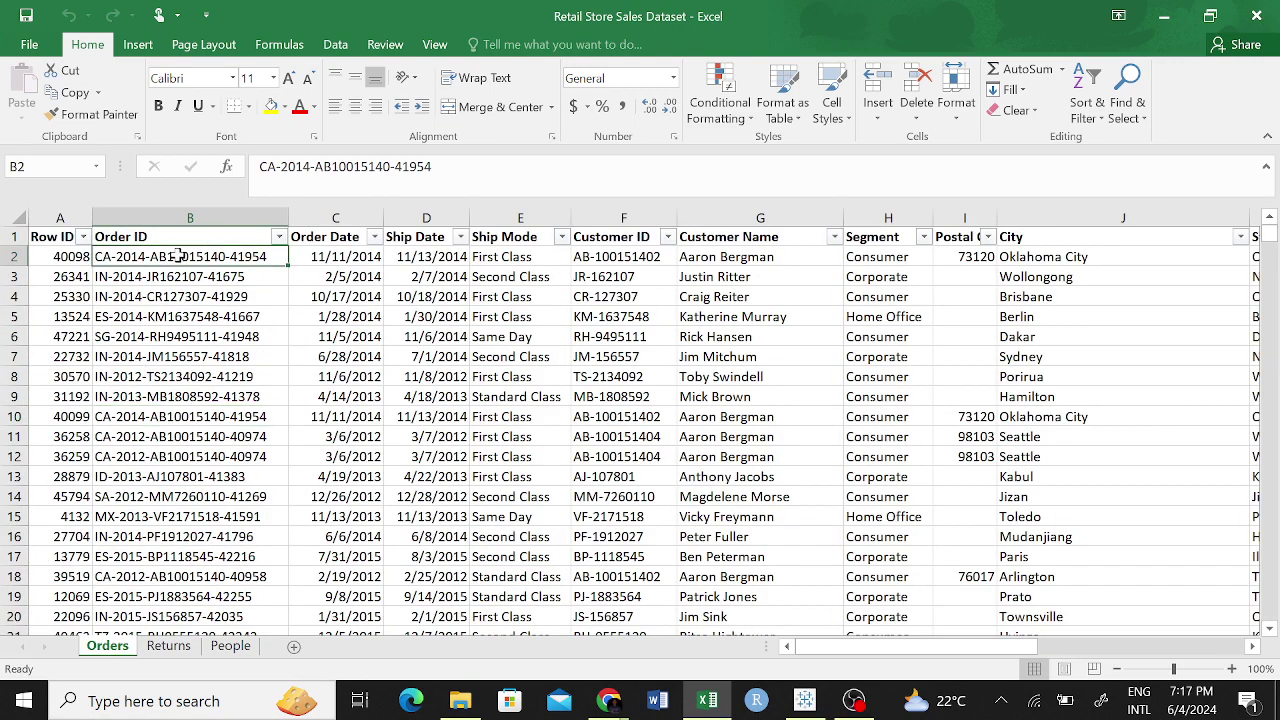
{"action": "left_click", "coordinate": [168, 646]}
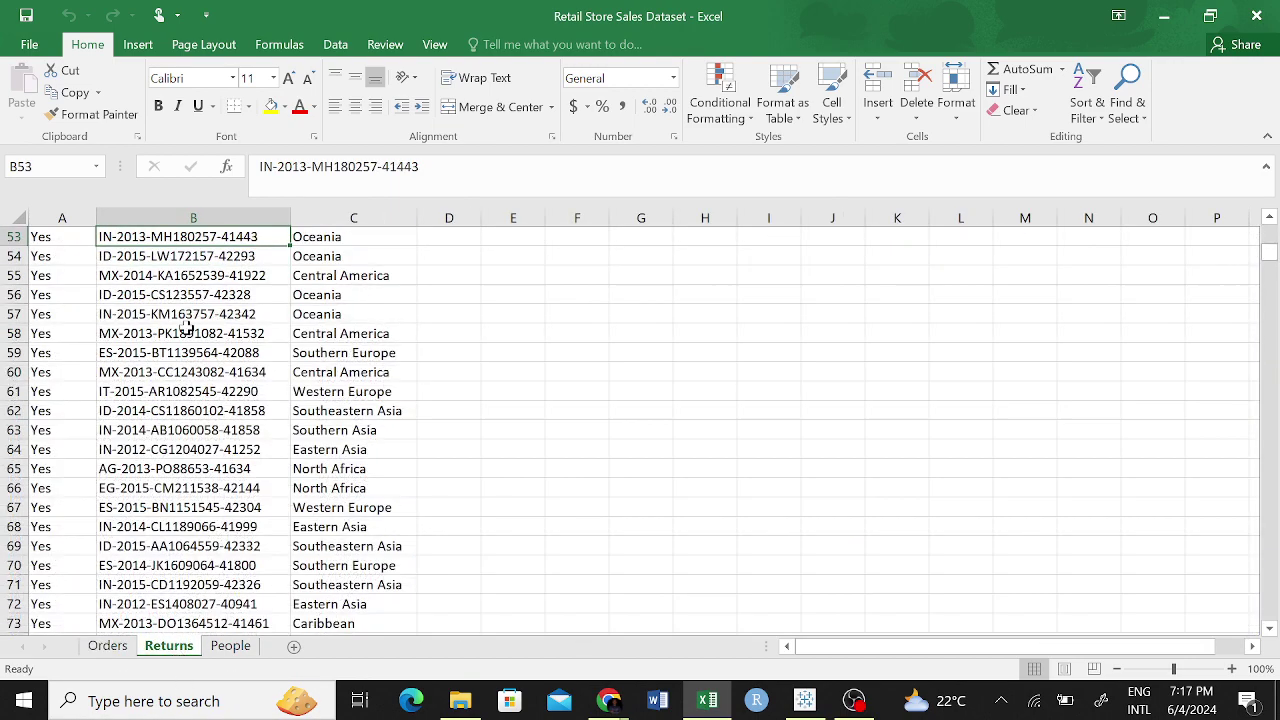
{"action": "left_click", "coordinate": [172, 260]}
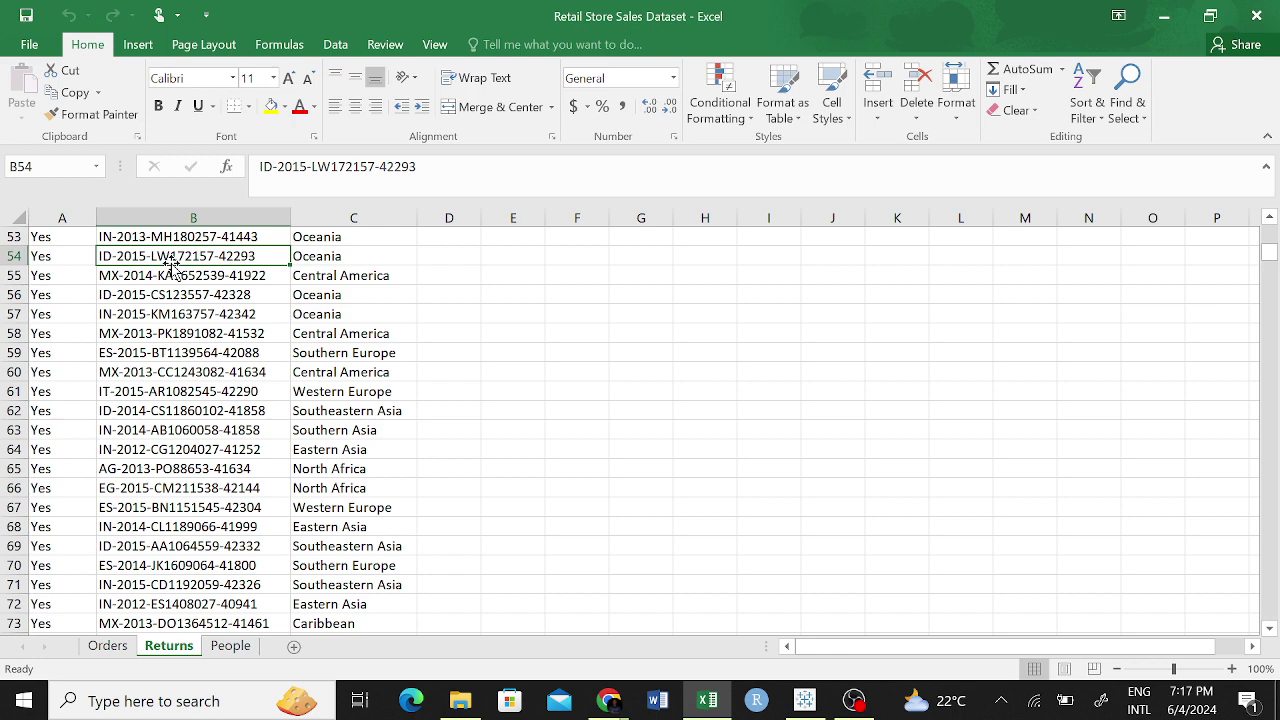
{"action": "left_click", "coordinate": [112, 650]}
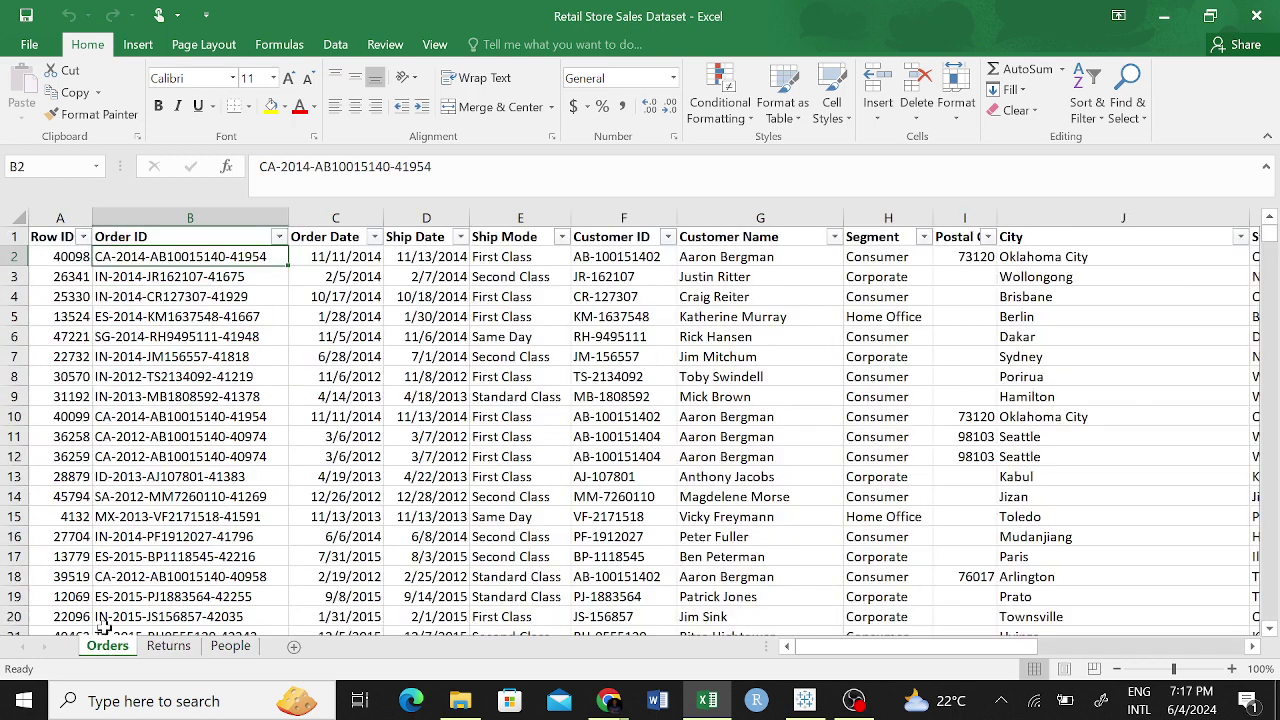
{"action": "left_click", "coordinate": [176, 312]}
{"action": "left_click", "coordinate": [168, 646]}
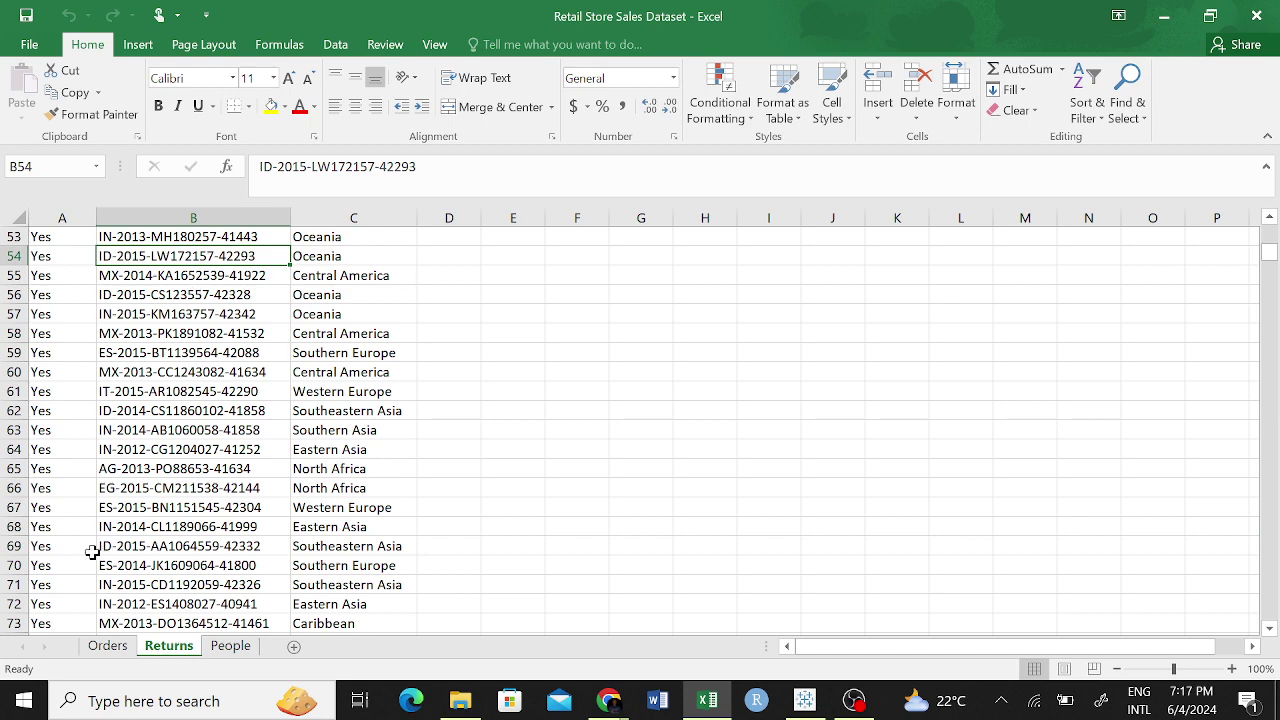
Check Orders cells E16 and B2, then Returns Order IDs B63, B64, B67 and B69.
{"action": "left_click", "coordinate": [110, 648]}
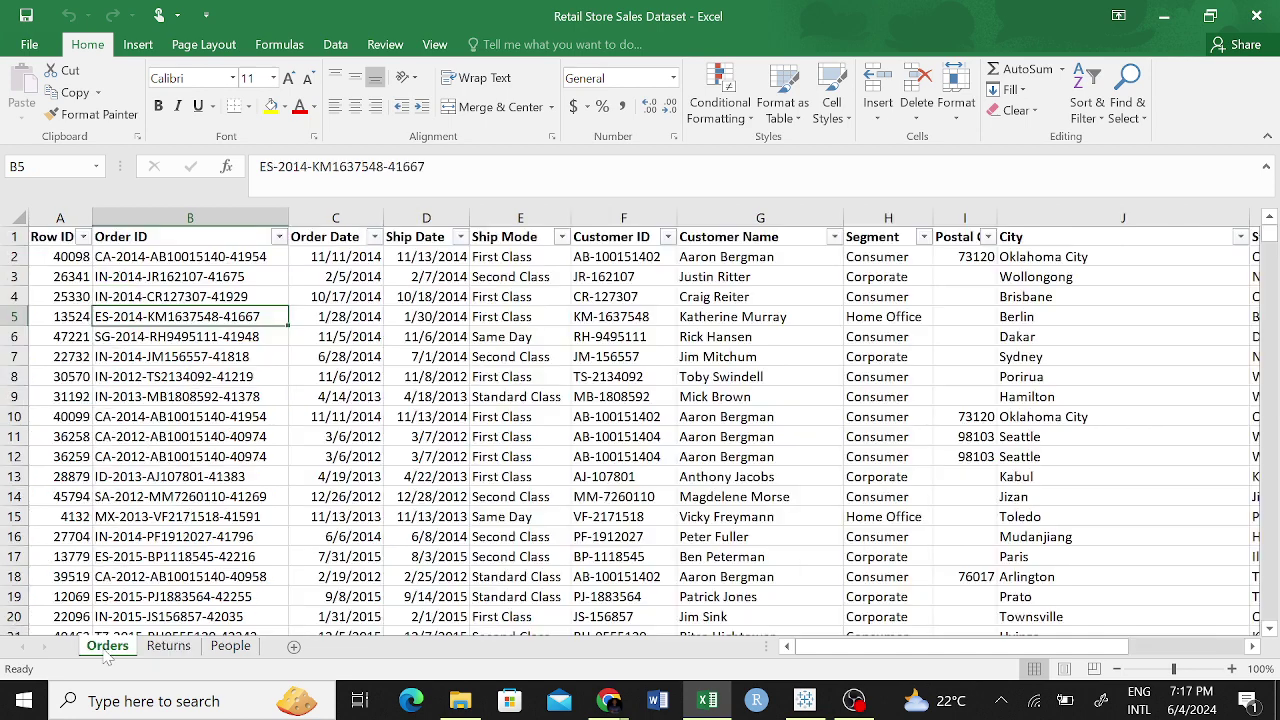
{"action": "left_click", "coordinate": [507, 534]}
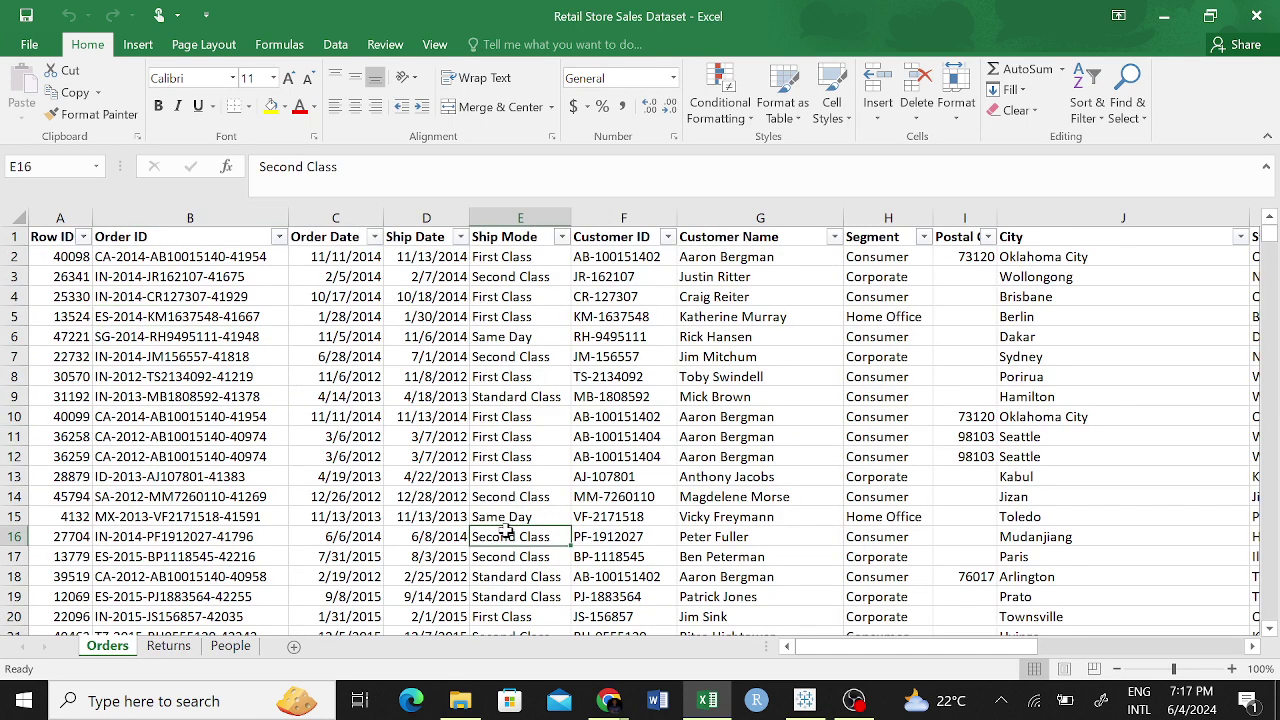
{"action": "left_click", "coordinate": [148, 262]}
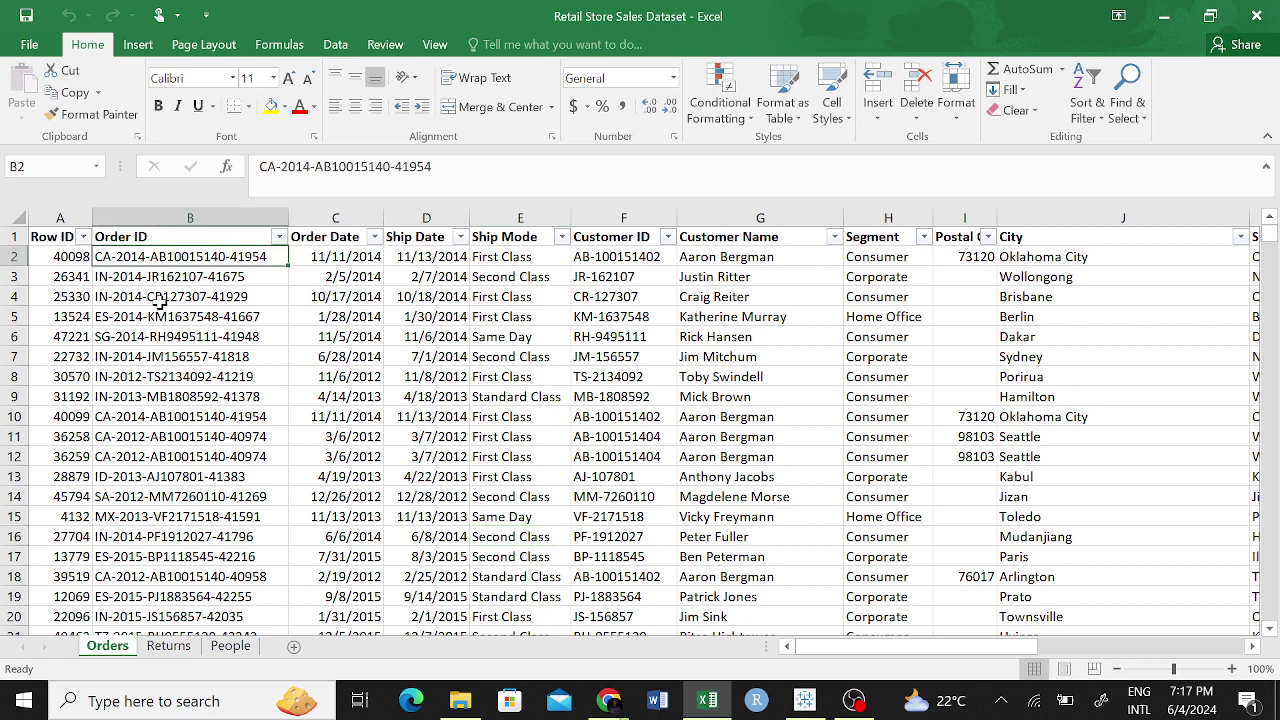
{"action": "left_click", "coordinate": [168, 645]}
{"action": "left_click", "coordinate": [205, 430]}
{"action": "left_click", "coordinate": [190, 507]}
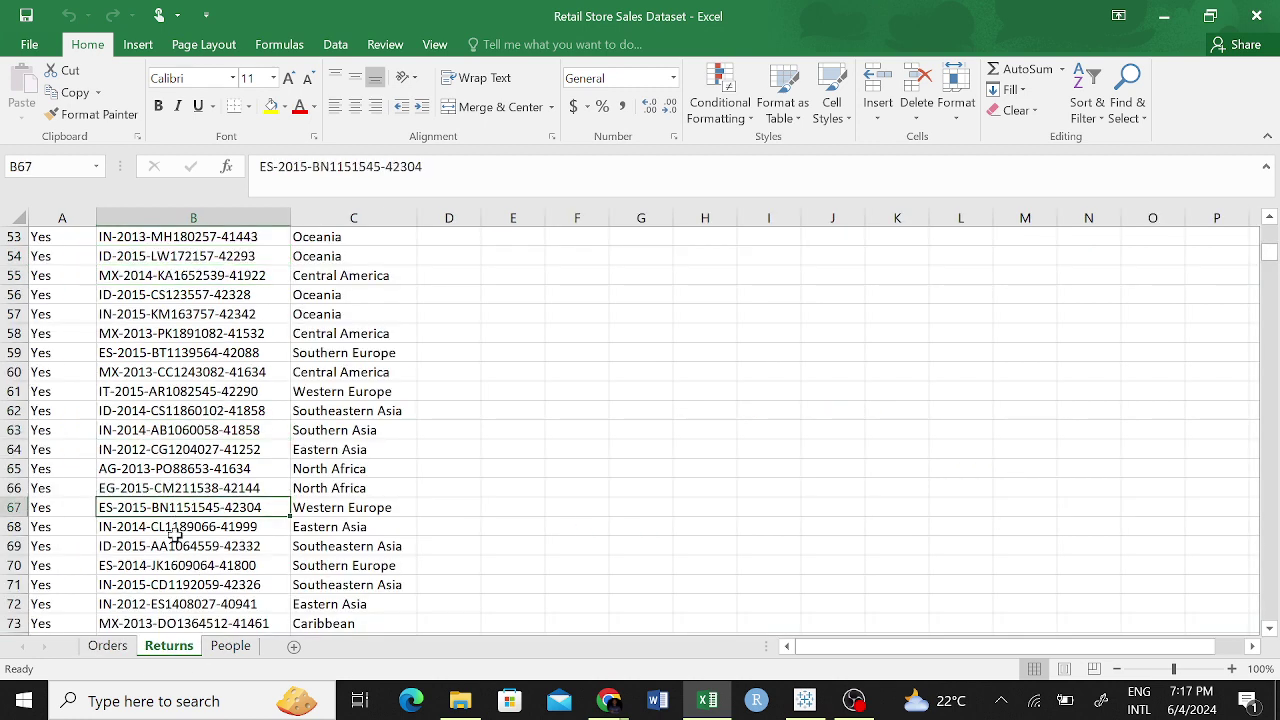
{"action": "left_click", "coordinate": [180, 546]}
{"action": "left_click", "coordinate": [187, 507]}
{"action": "left_click", "coordinate": [183, 452]}
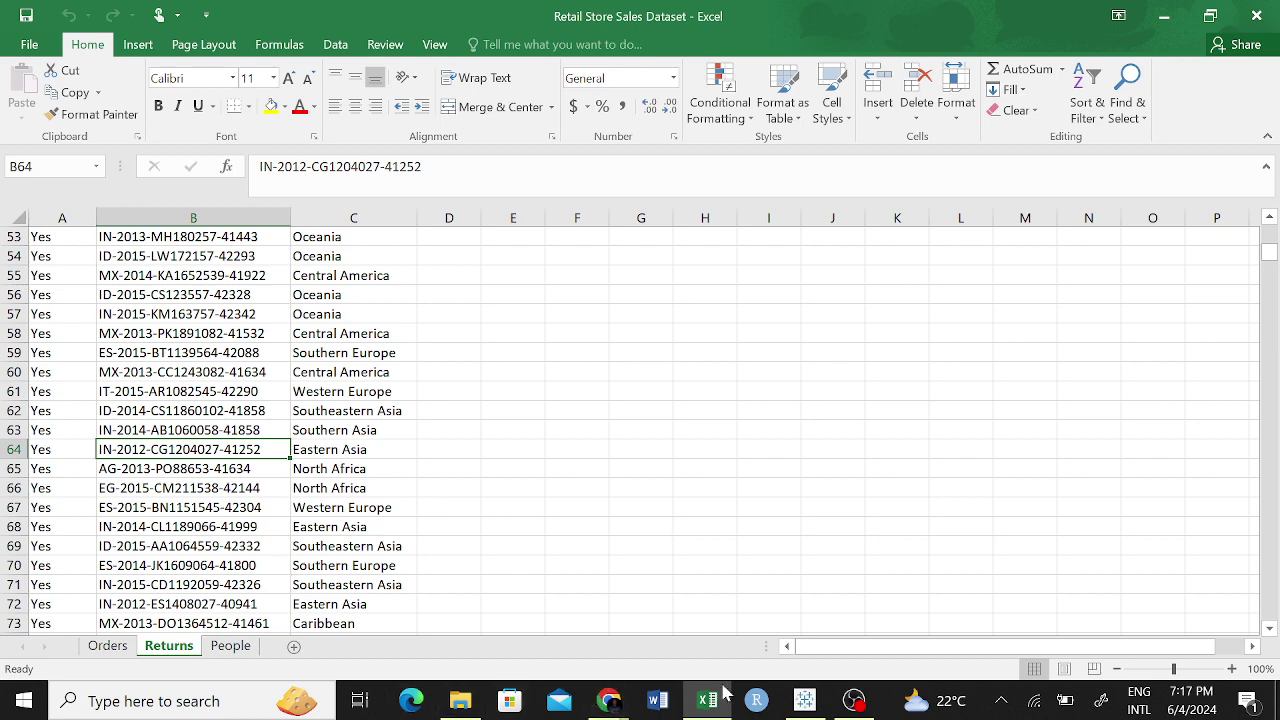
{"action": "left_click", "coordinate": [805, 700]}
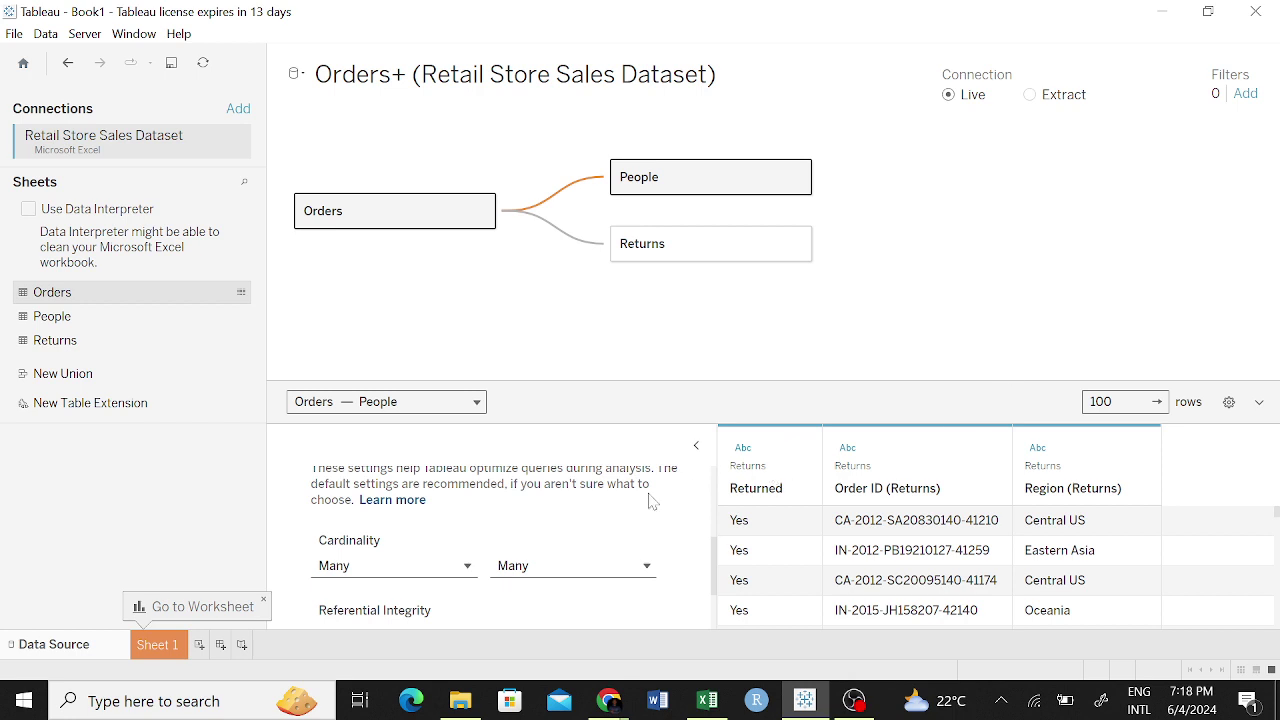
Scroll the Orders–People relationship panel down to the Referential Integrity options.
{"action": "scroll", "coordinate": [474, 523], "scroll_direction": "down", "scroll_amount": 3}
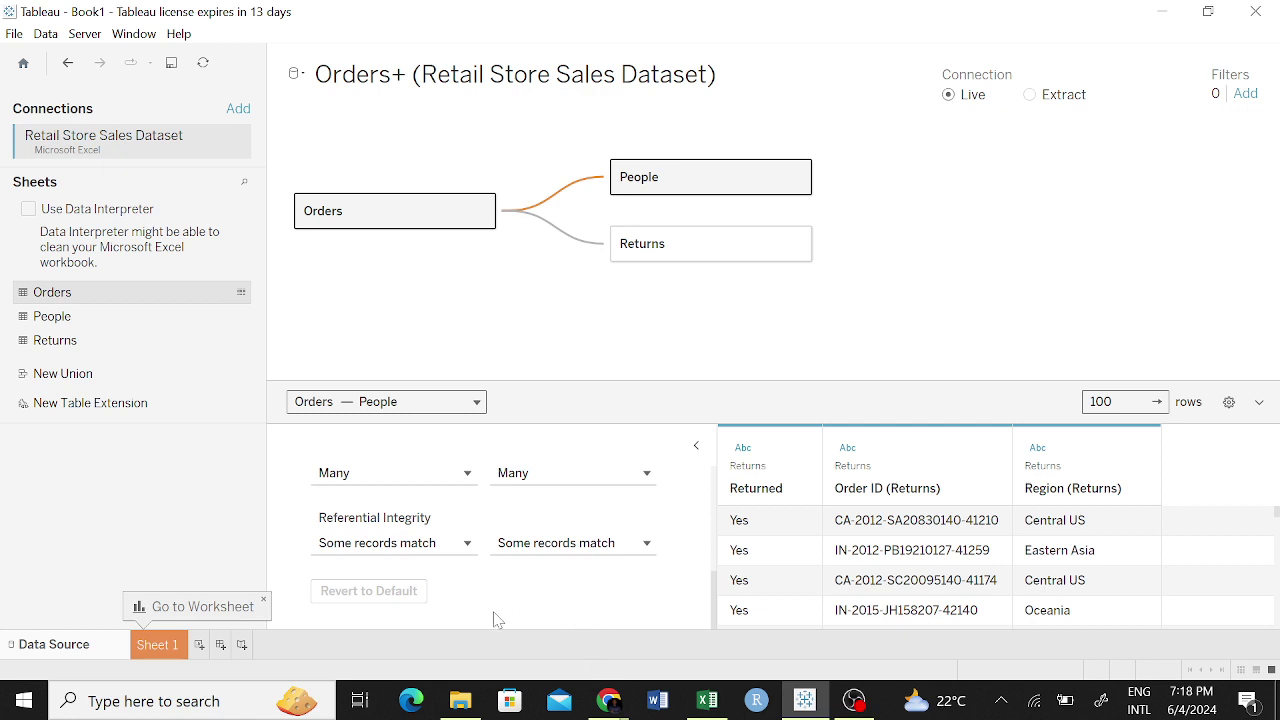
Review the Orders–People Performance Options: Many-to-Many cardinality, integrity kept at Some records match.
{"action": "left_click", "coordinate": [467, 543]}
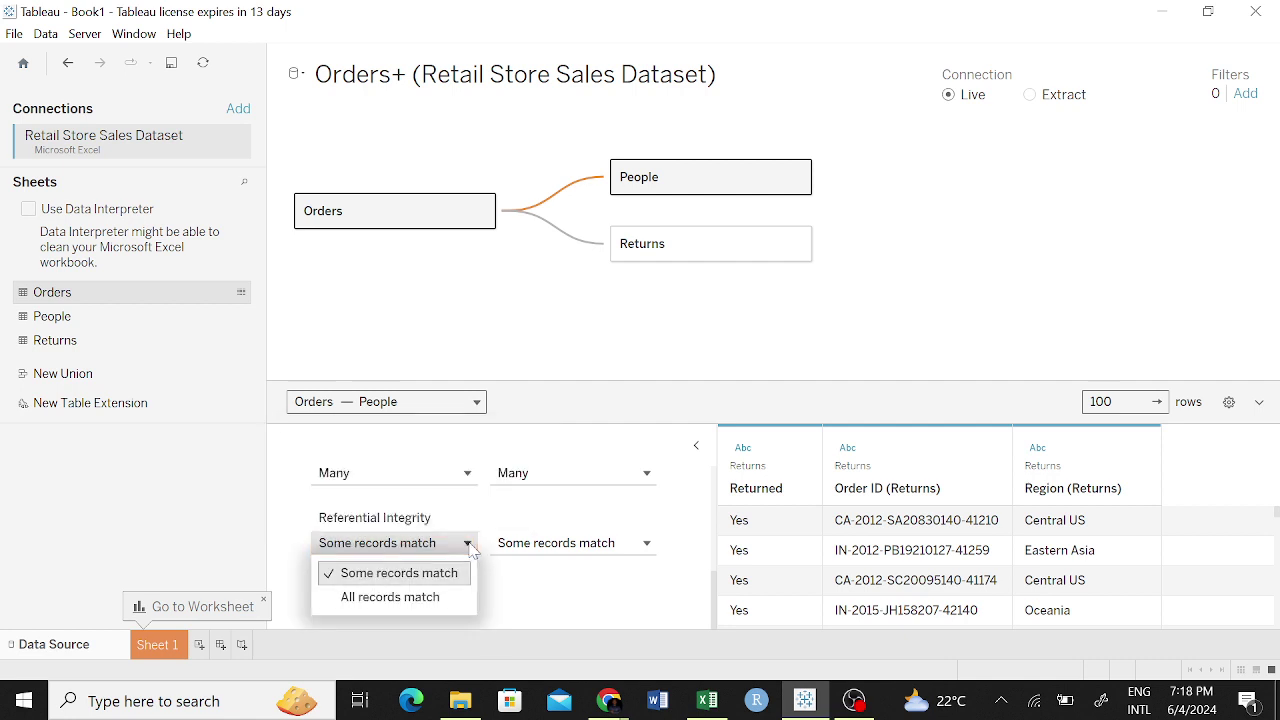
{"action": "left_click", "coordinate": [470, 548]}
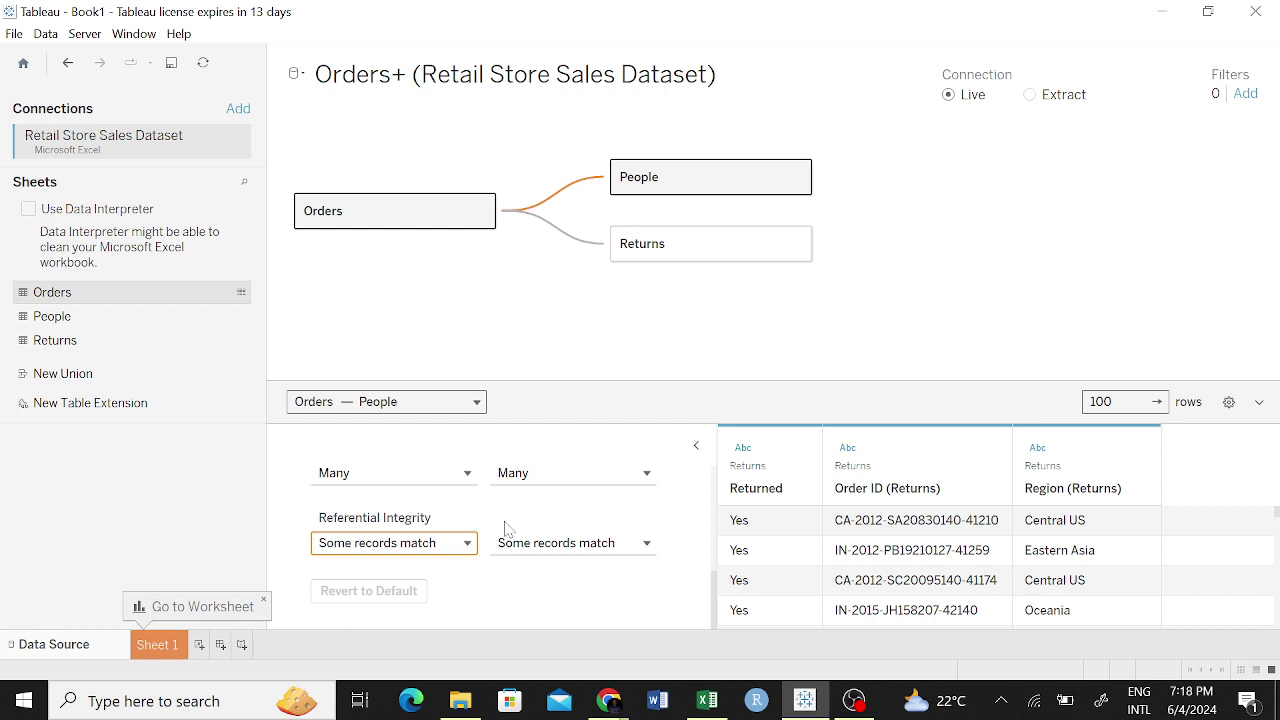
{"action": "scroll", "coordinate": [505, 527], "scroll_direction": "up", "scroll_amount": 3}
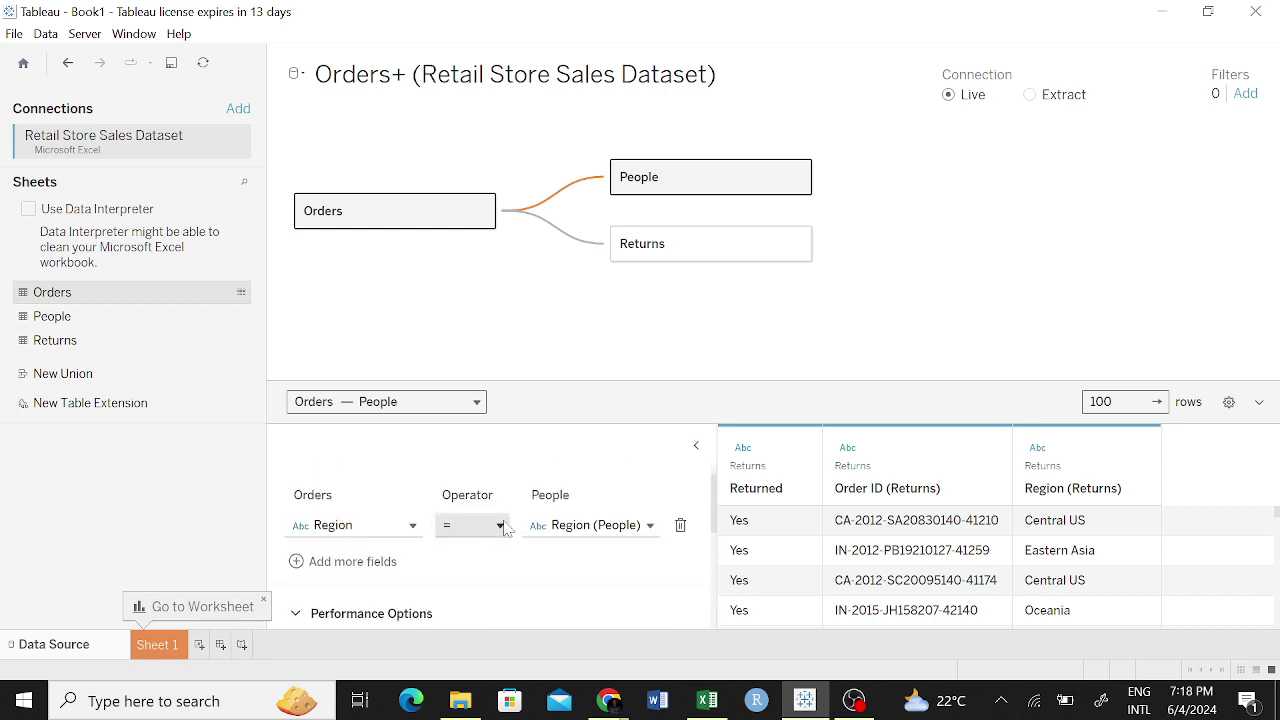
{"action": "left_click", "coordinate": [296, 612]}
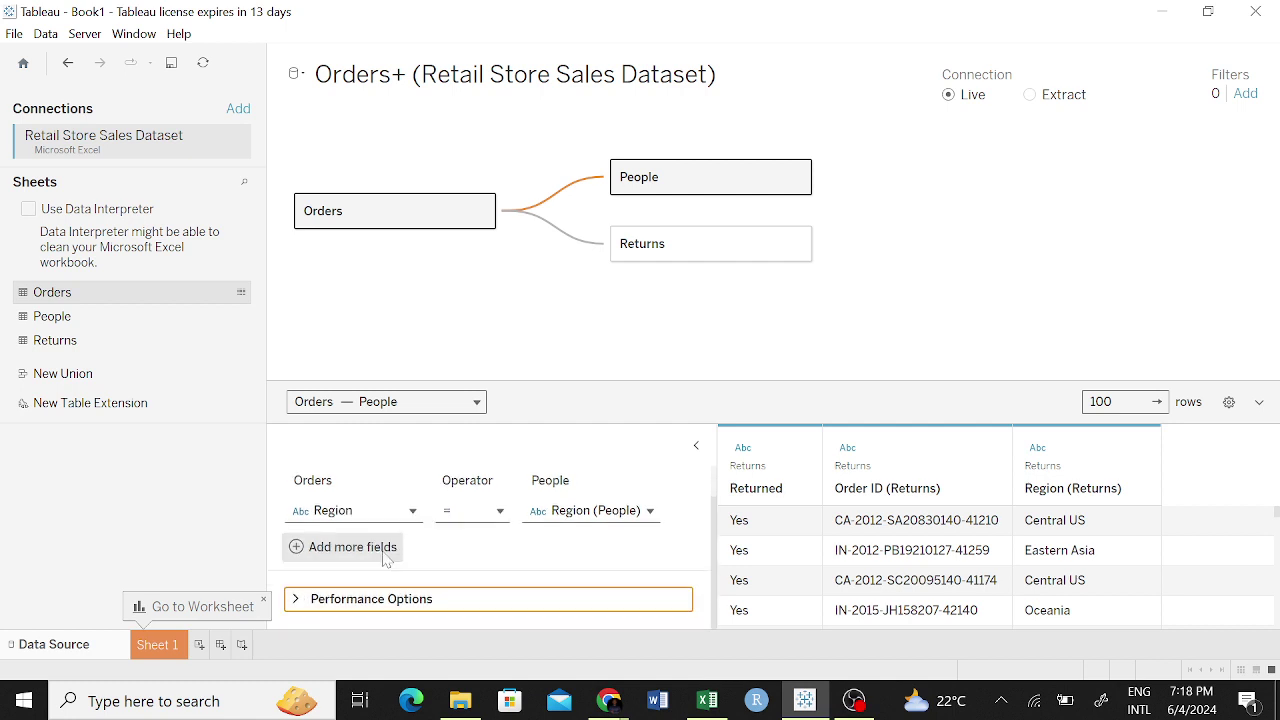
{"action": "left_click", "coordinate": [297, 600]}
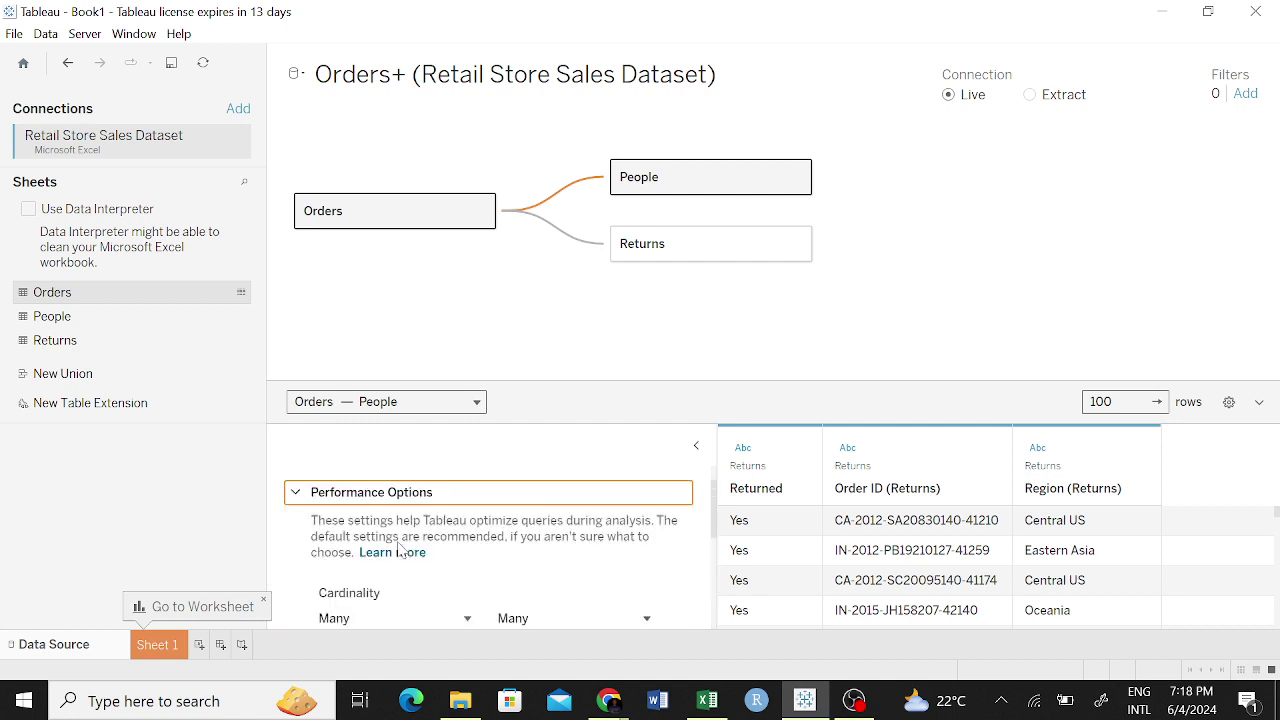
{"action": "scroll", "coordinate": [410, 548], "scroll_direction": "down", "scroll_amount": 3}
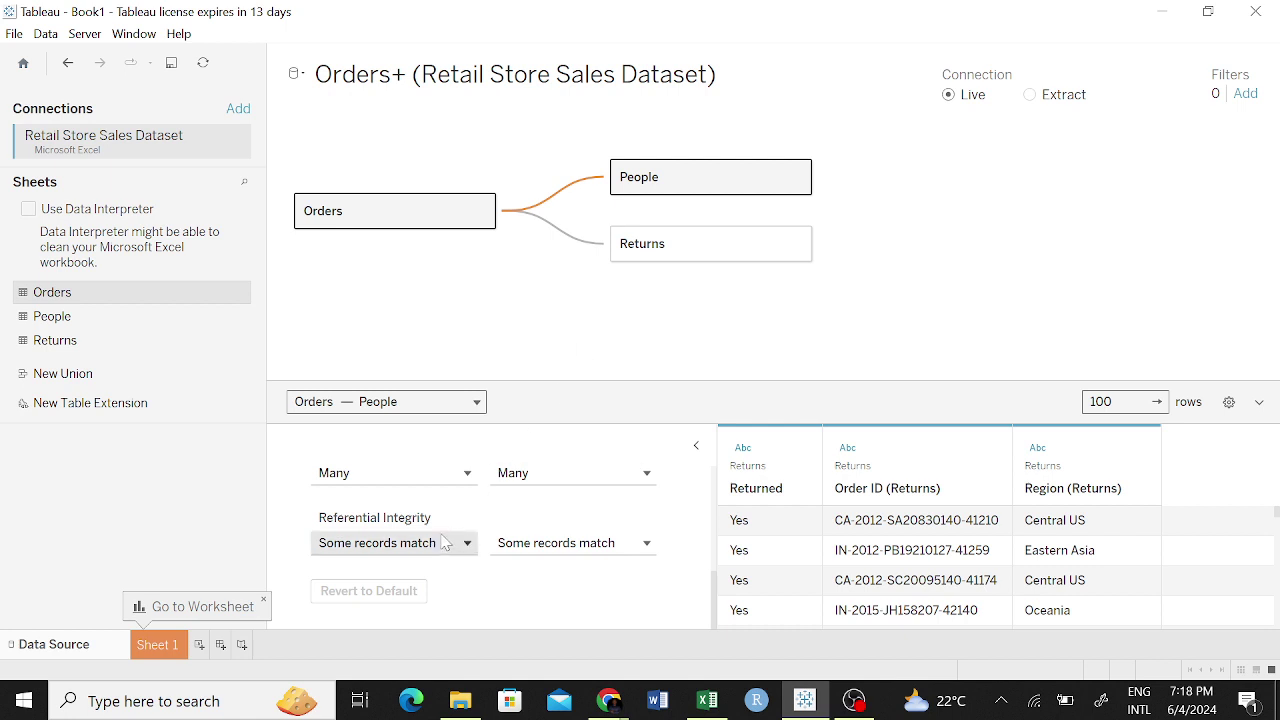
{"action": "mouse_move", "coordinate": [385, 545]}
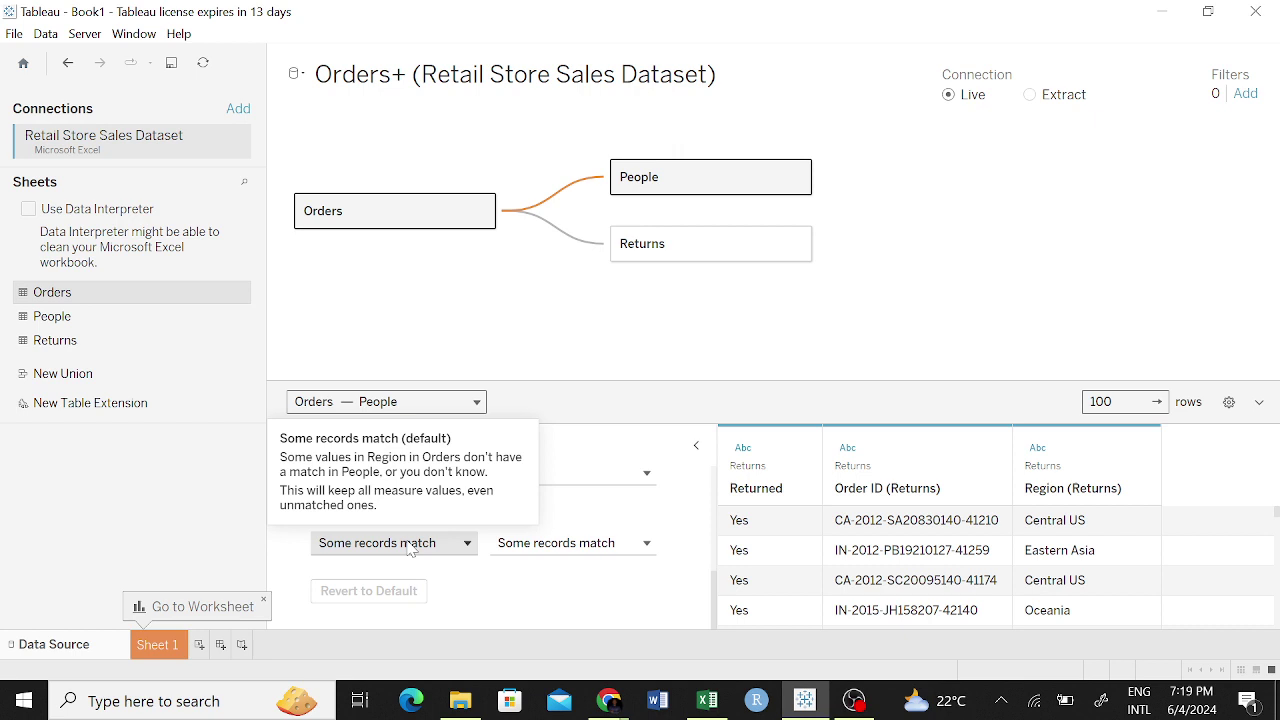
{"action": "left_click", "coordinate": [420, 548]}
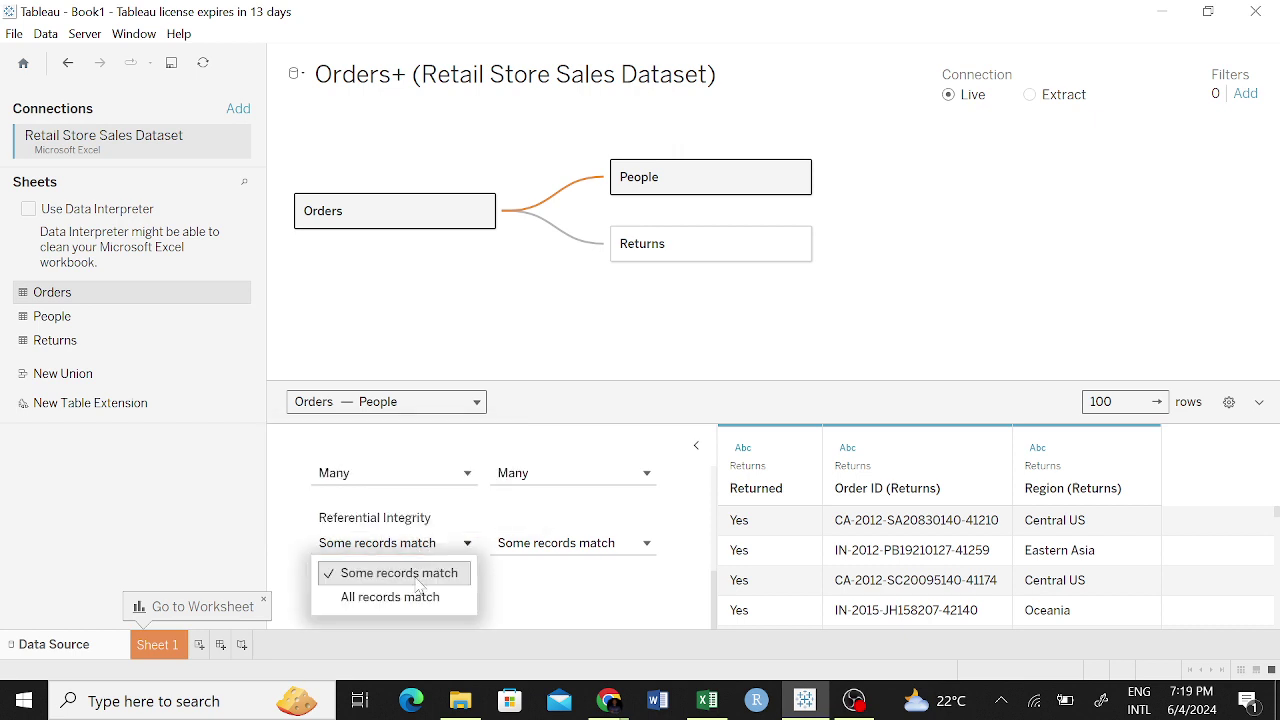
{"action": "left_click", "coordinate": [430, 597]}
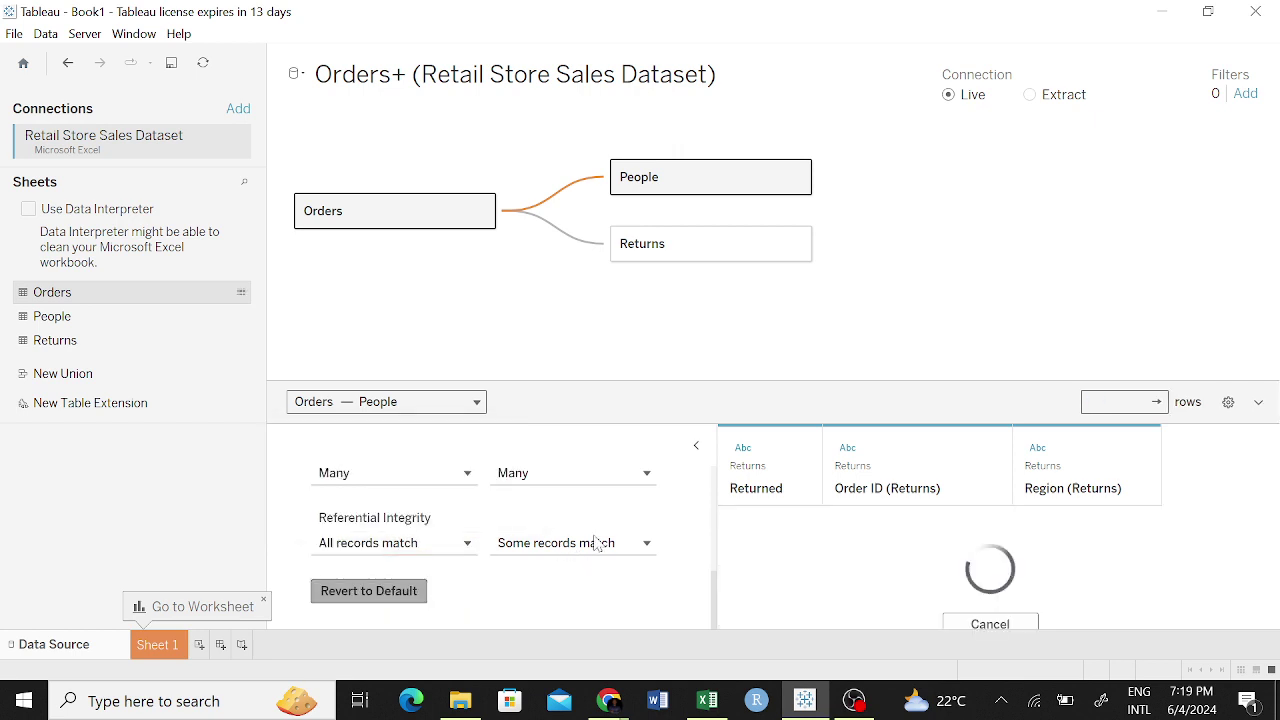
{"action": "left_click", "coordinate": [590, 545]}
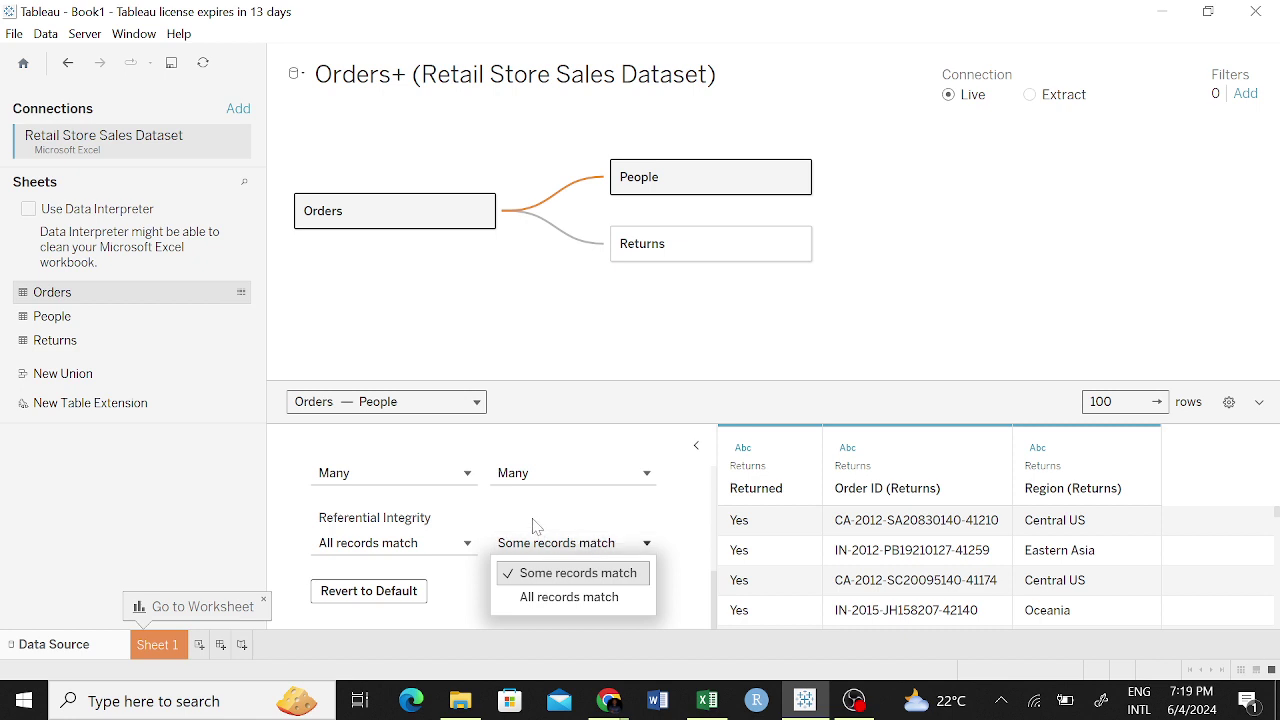
{"action": "left_click", "coordinate": [565, 600]}
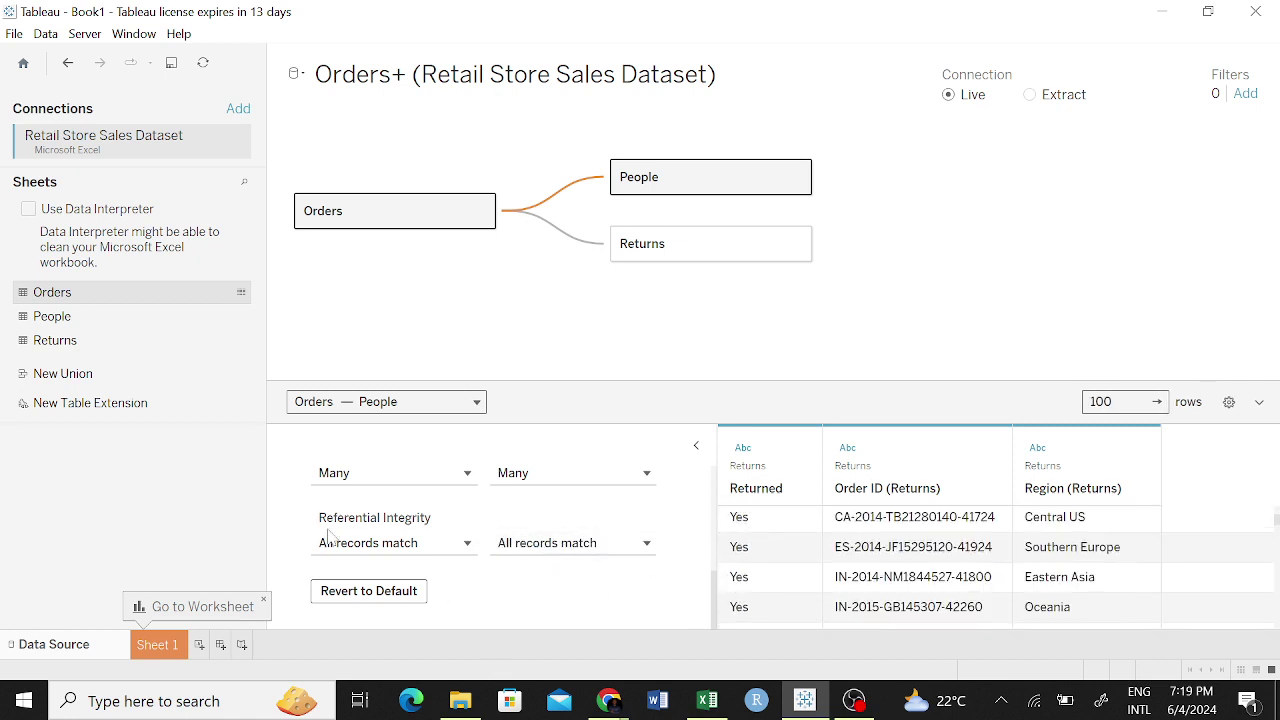
{"action": "left_click", "coordinate": [398, 550]}
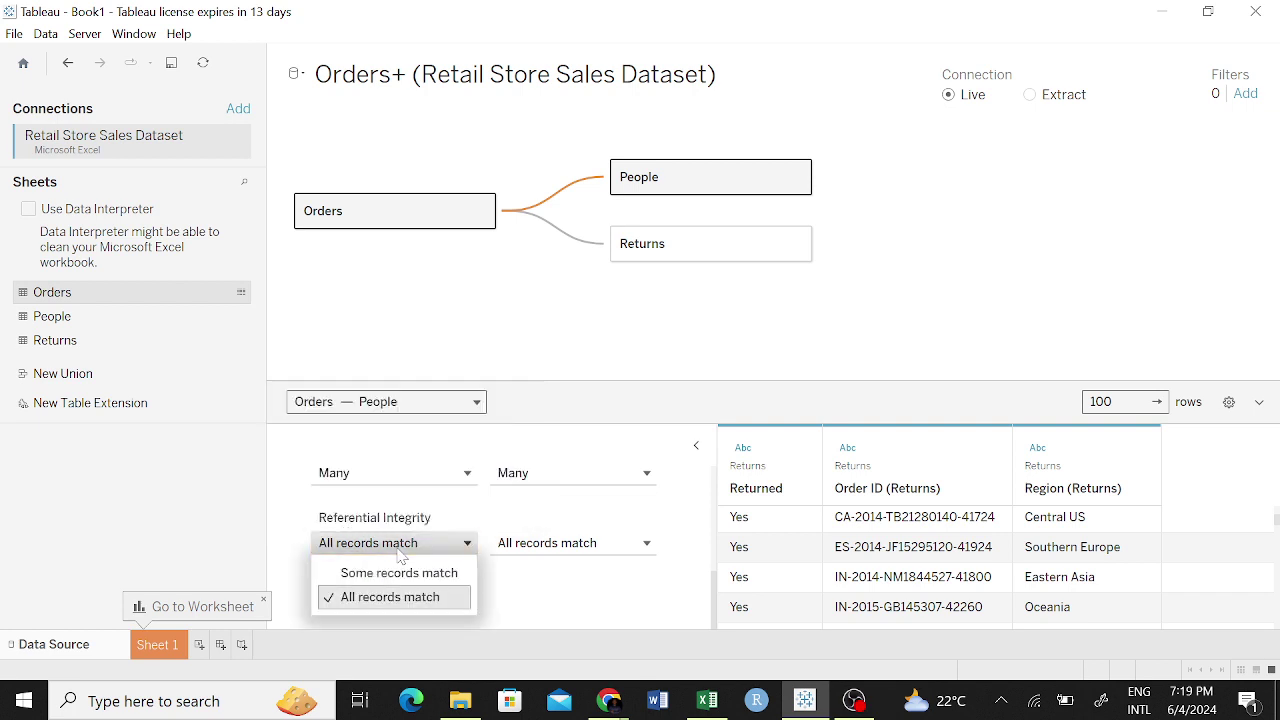
{"action": "key", "text": "Return"}
{"action": "left_click", "coordinate": [560, 545]}
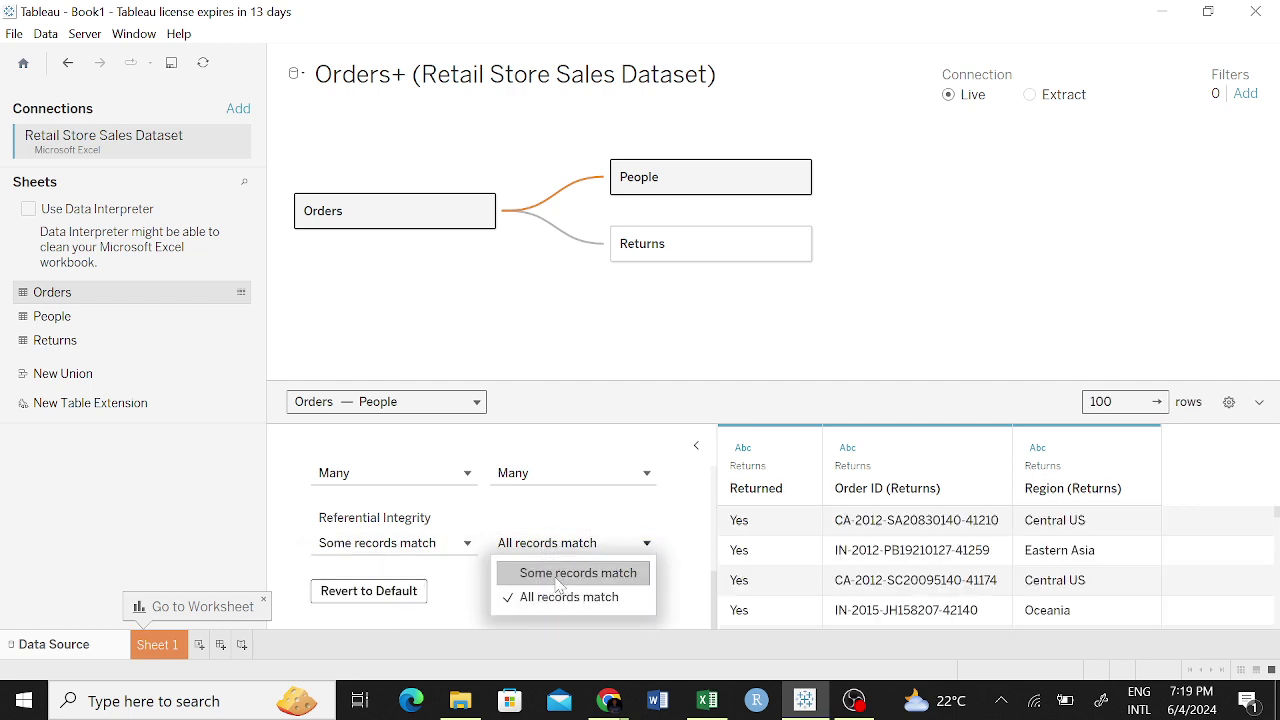
{"action": "key", "text": "Return"}
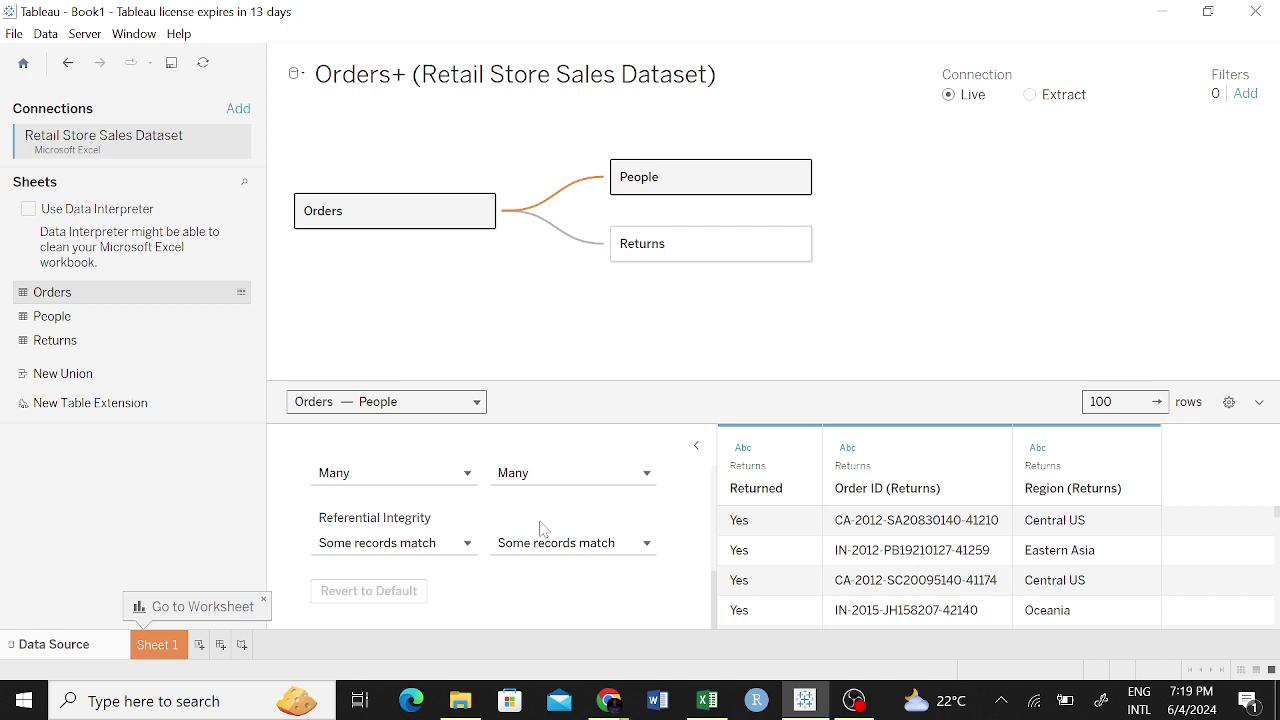
Check the Orders-side referential integrity choices, leaving it at Some records match.
{"action": "left_click", "coordinate": [412, 548]}
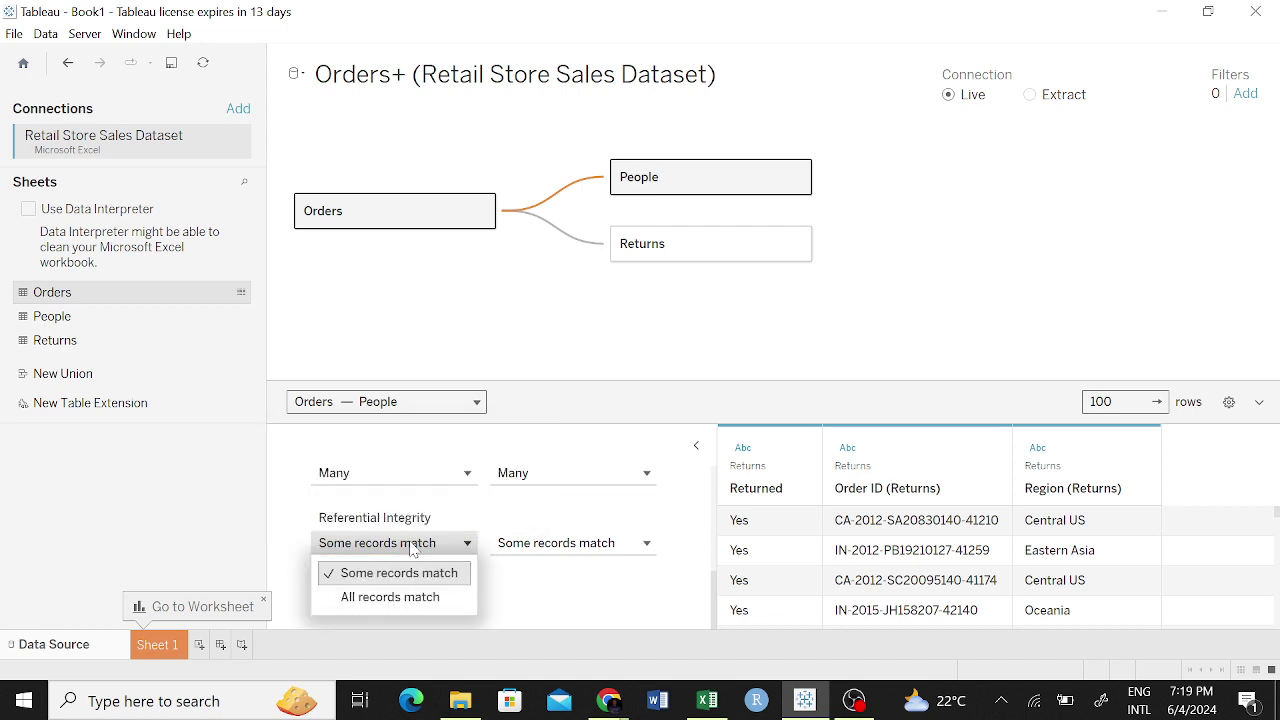
{"action": "left_click", "coordinate": [418, 543]}
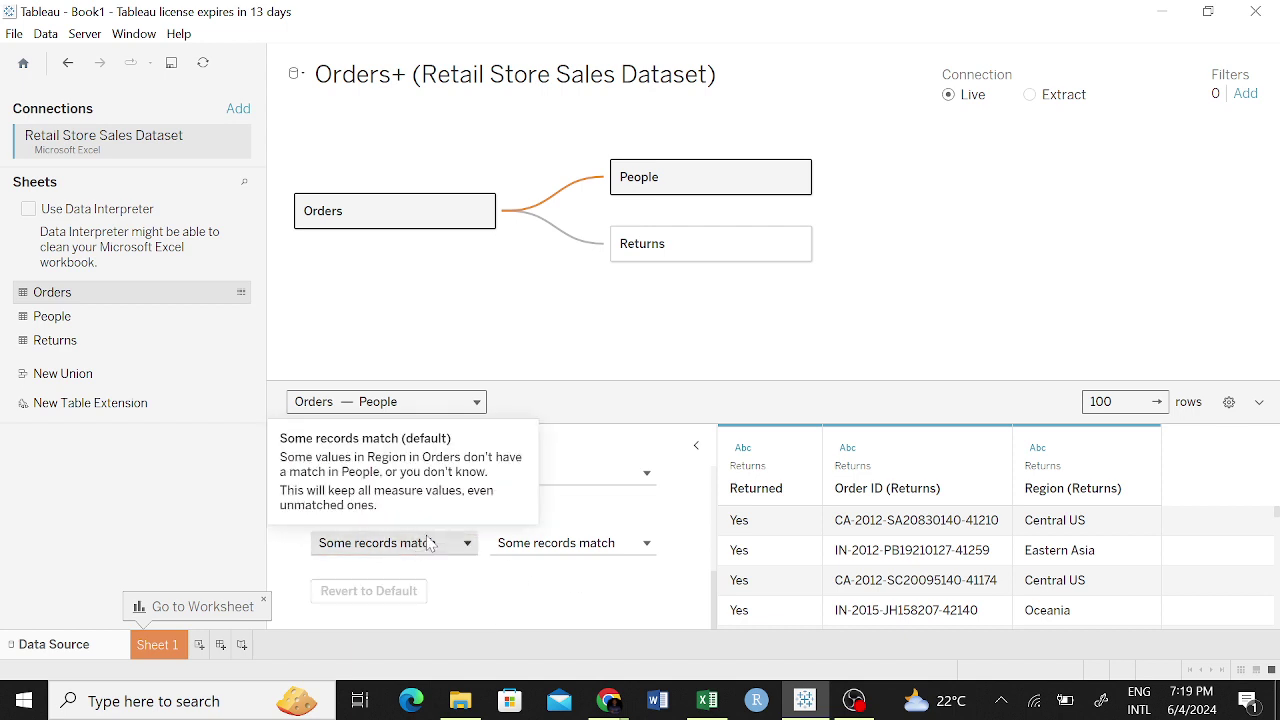
{"action": "scroll", "coordinate": [466, 523], "scroll_direction": "up", "scroll_amount": 3}
{"action": "scroll", "coordinate": [455, 530], "scroll_direction": "down", "scroll_amount": 3}
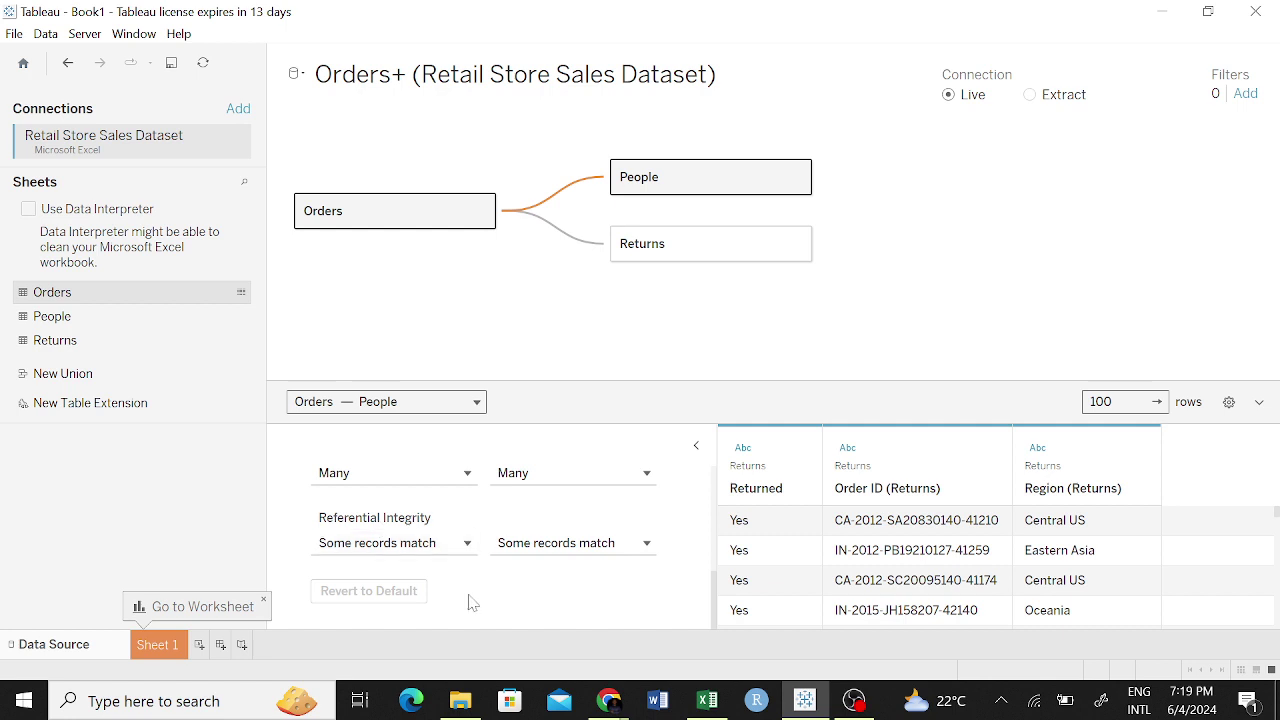
{"action": "scroll", "coordinate": [440, 563], "scroll_direction": "up", "scroll_amount": 2}
{"action": "scroll", "coordinate": [440, 563], "scroll_direction": "up", "scroll_amount": 3}
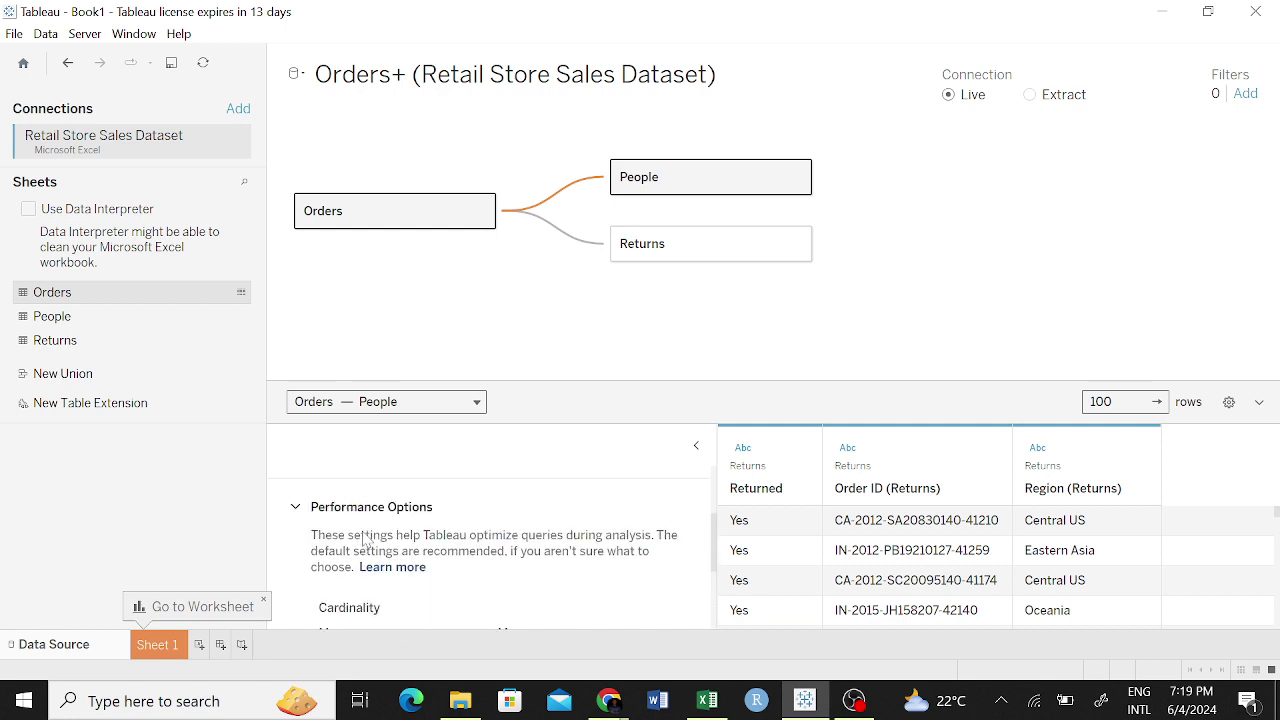
Collapse the Performance Options so the relationship shows only Region = Region (People).
{"action": "left_click", "coordinate": [306, 561]}
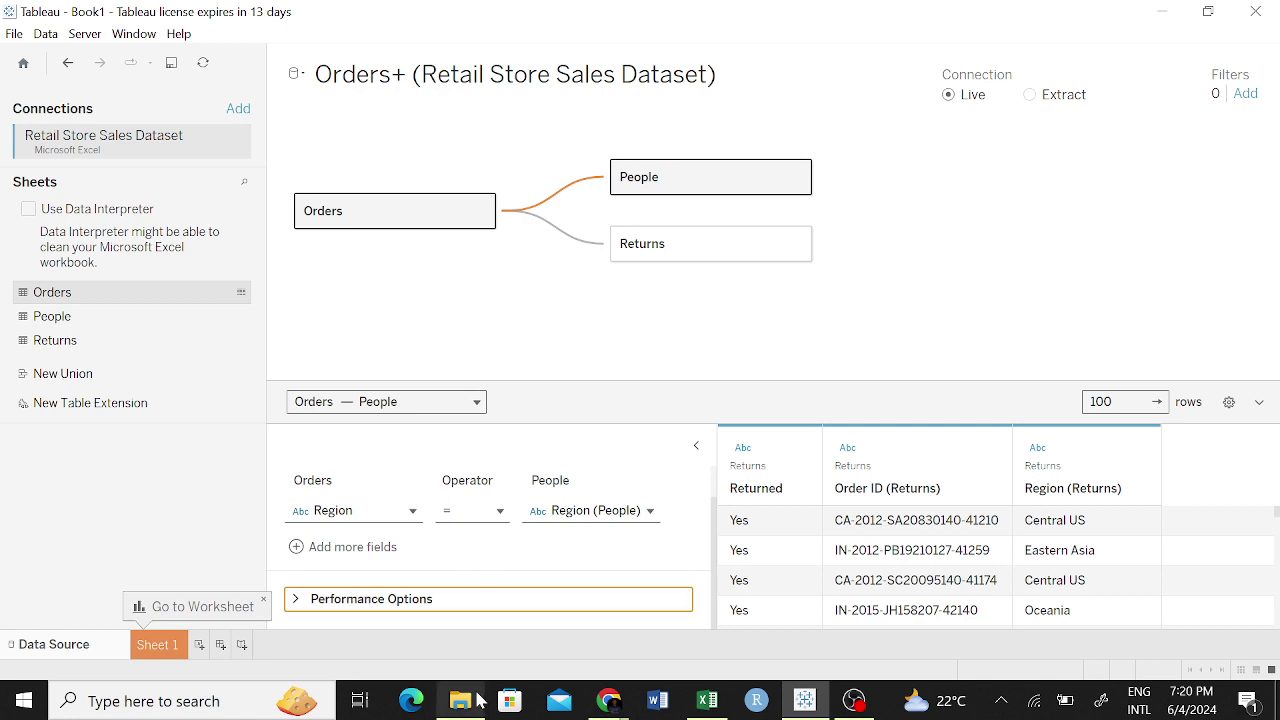
{"action": "left_click", "coordinate": [313, 599]}
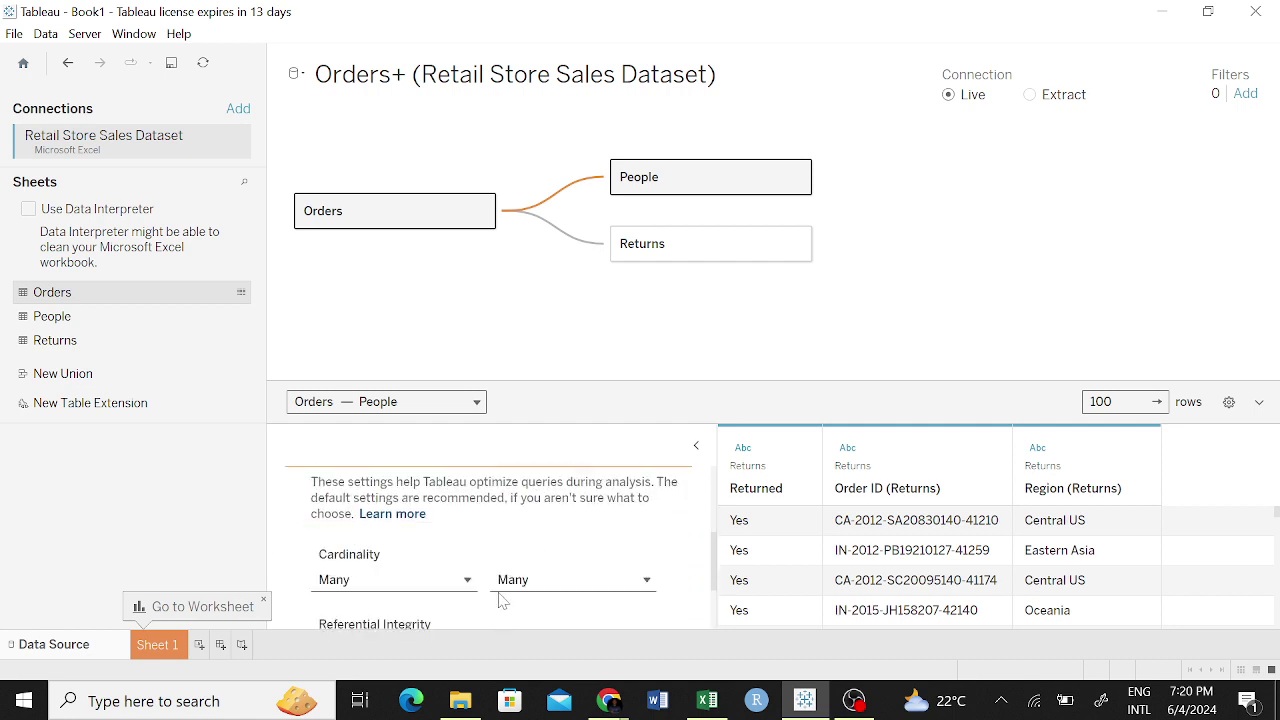
{"action": "scroll", "coordinate": [505, 590], "scroll_direction": "down", "scroll_amount": 2}
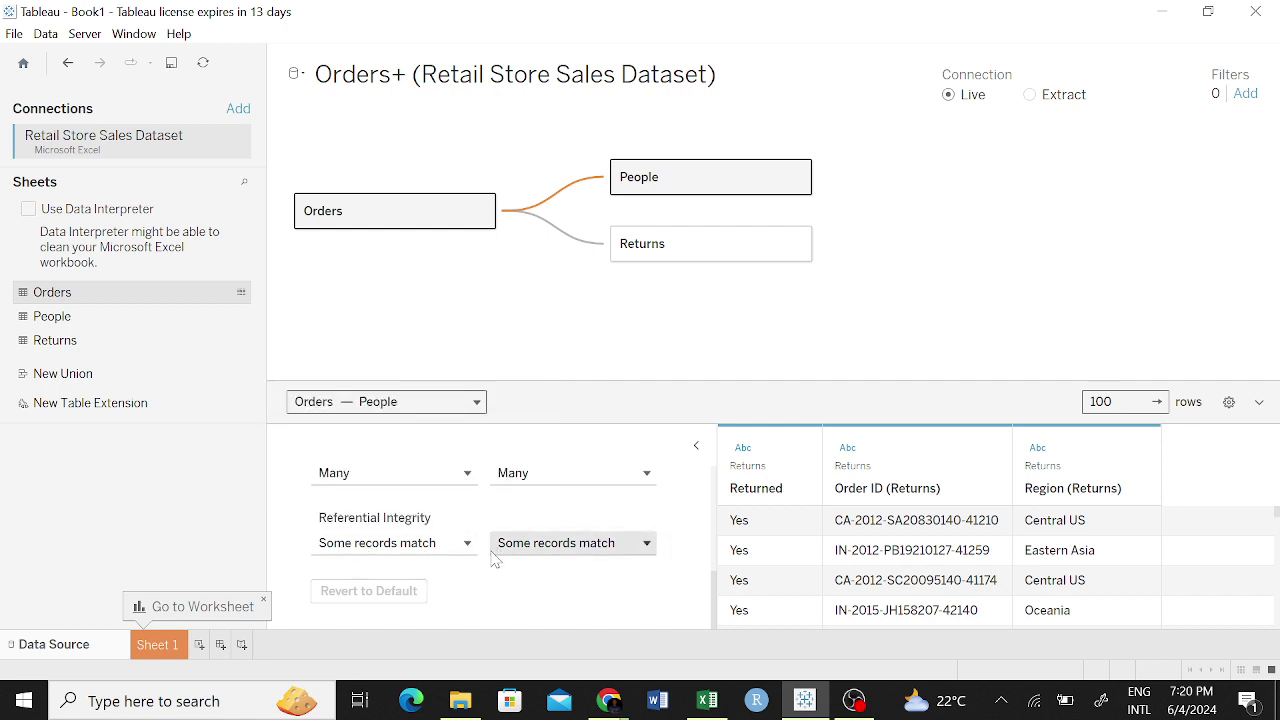
{"action": "scroll", "coordinate": [546, 520], "scroll_direction": "up", "scroll_amount": 3}
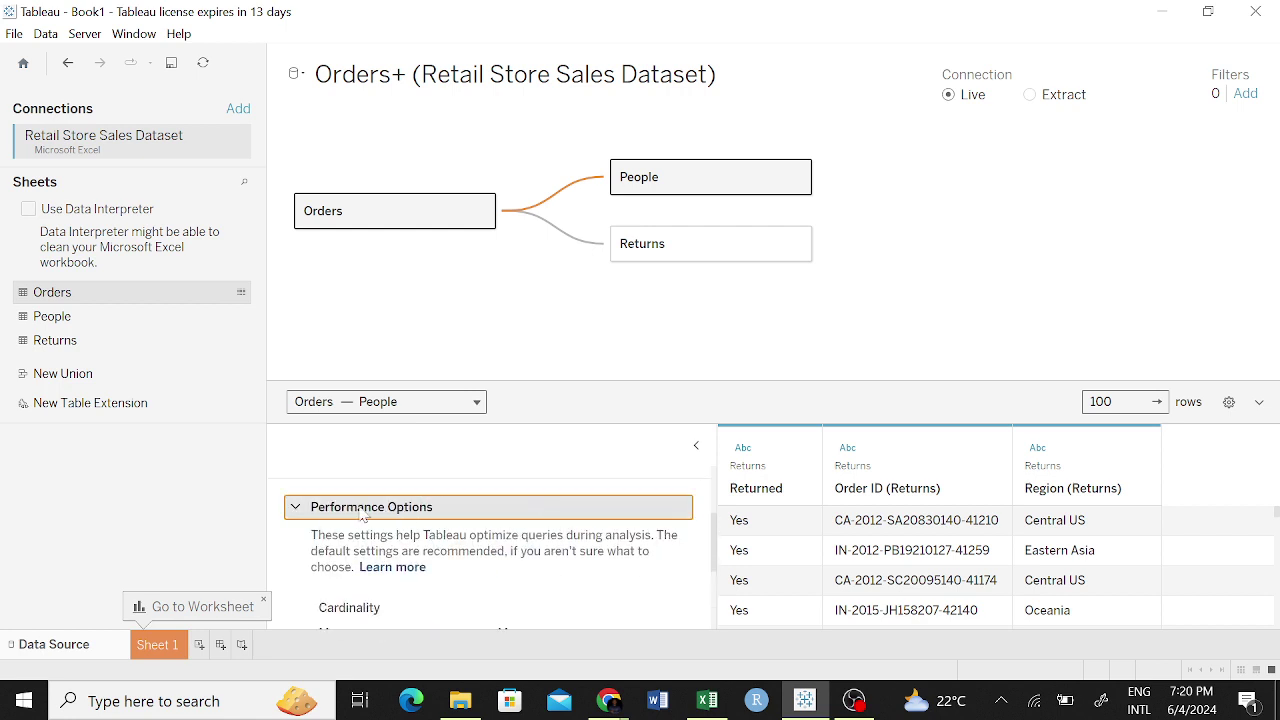
{"action": "left_click", "coordinate": [305, 509]}
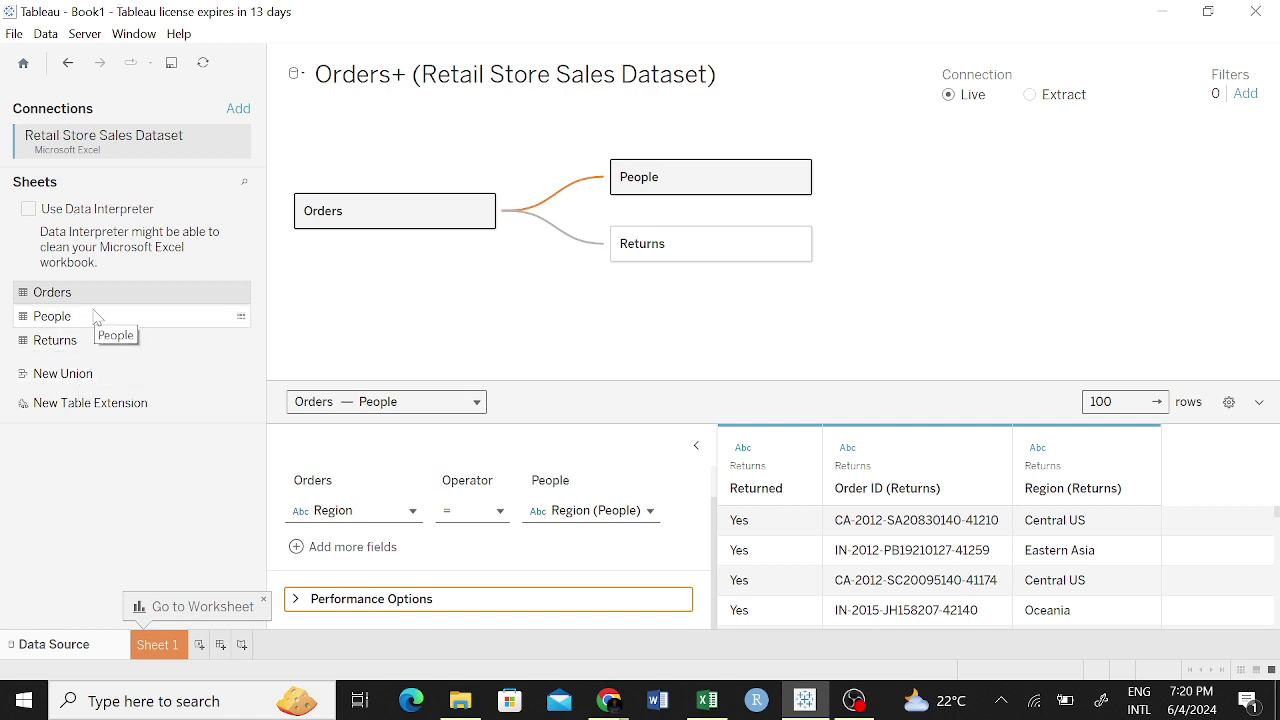
{"action": "left_click_drag", "start_coordinate": [114, 320], "coordinate": [971, 177]}
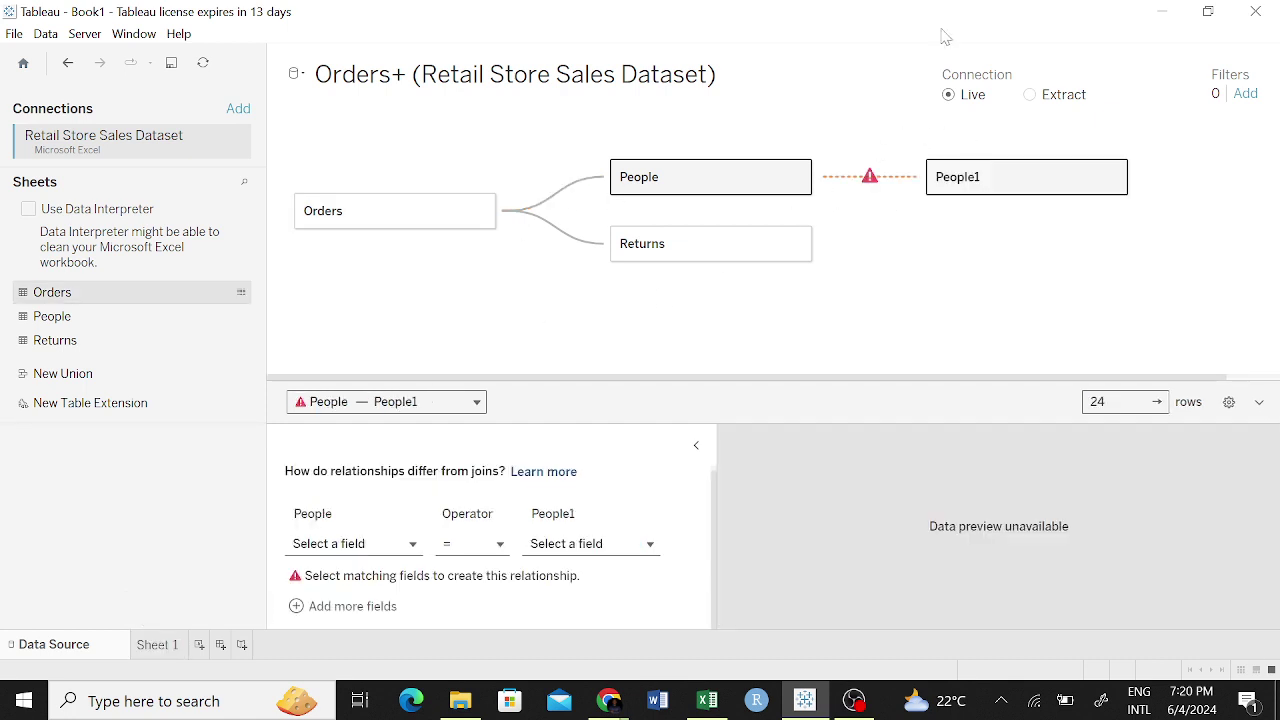
{"action": "left_click_drag", "start_coordinate": [37, 316], "coordinate": [302, 236]}
{"action": "left_click_drag", "start_coordinate": [1066, 178], "coordinate": [357, 334]}
{"action": "key", "text": "Delete"}
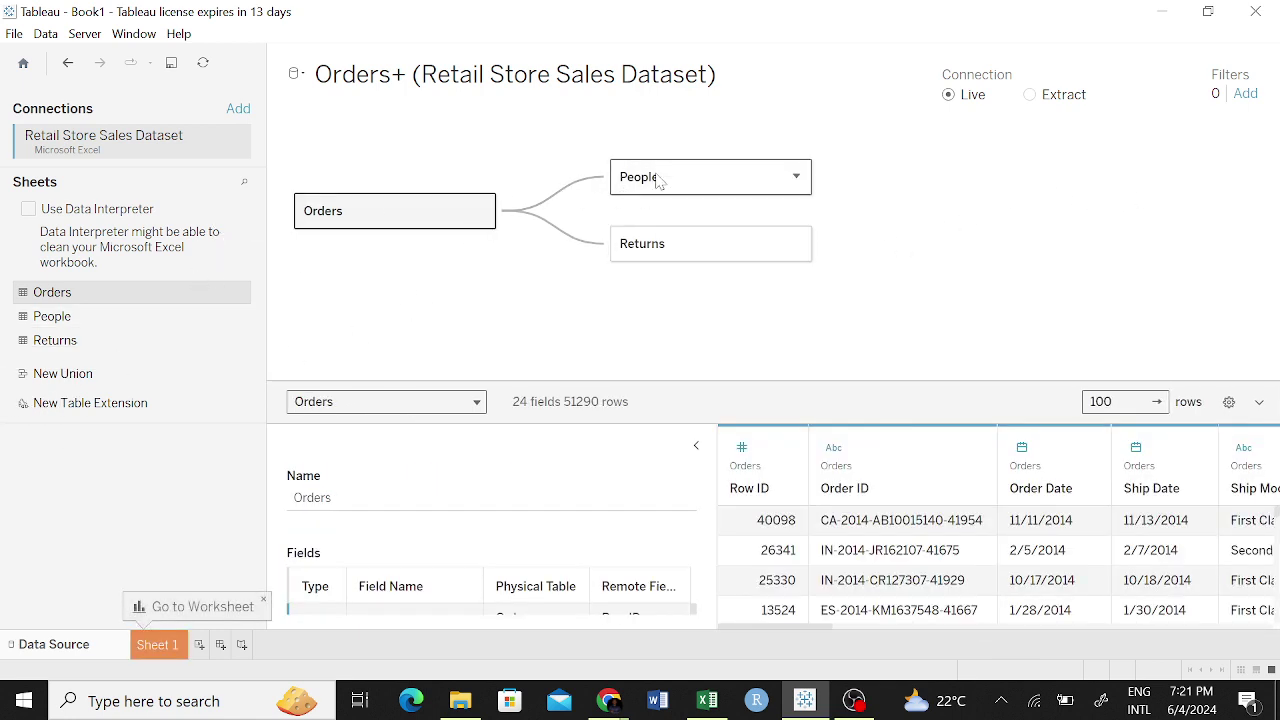
{"action": "key", "text": "ctrl+z"}
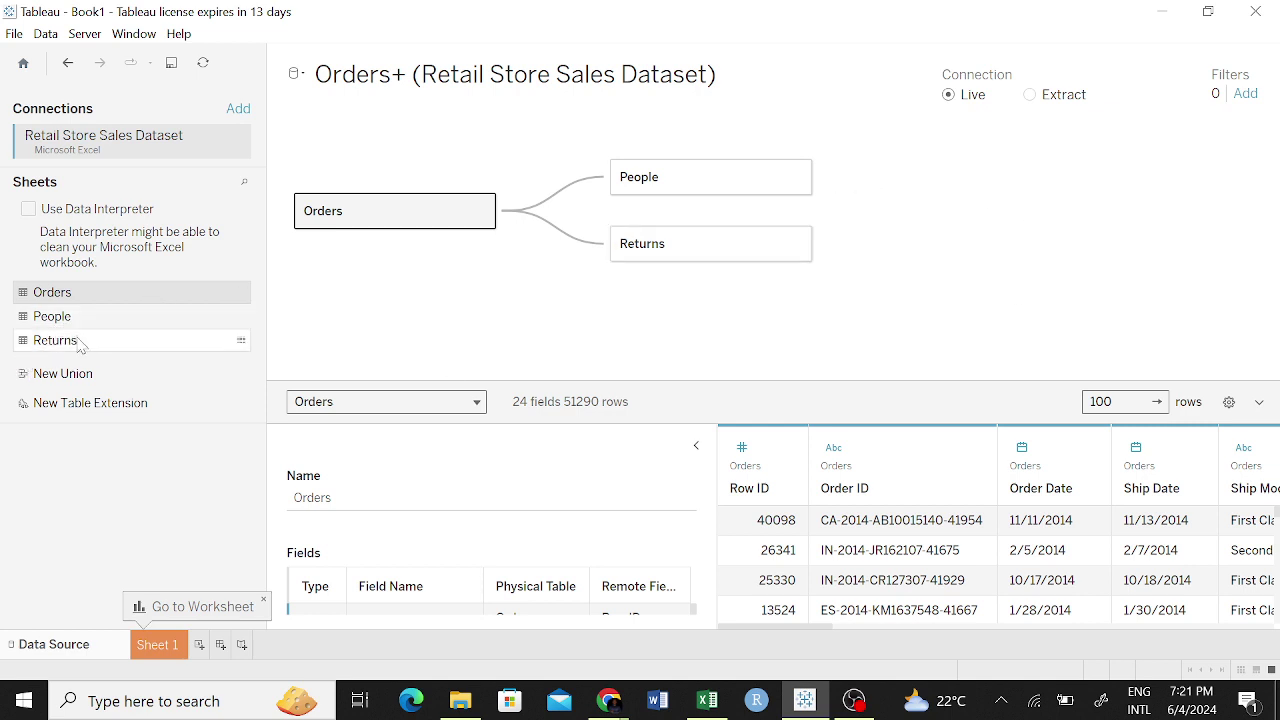
{"action": "left_click_drag", "start_coordinate": [80, 344], "coordinate": [893, 180]}
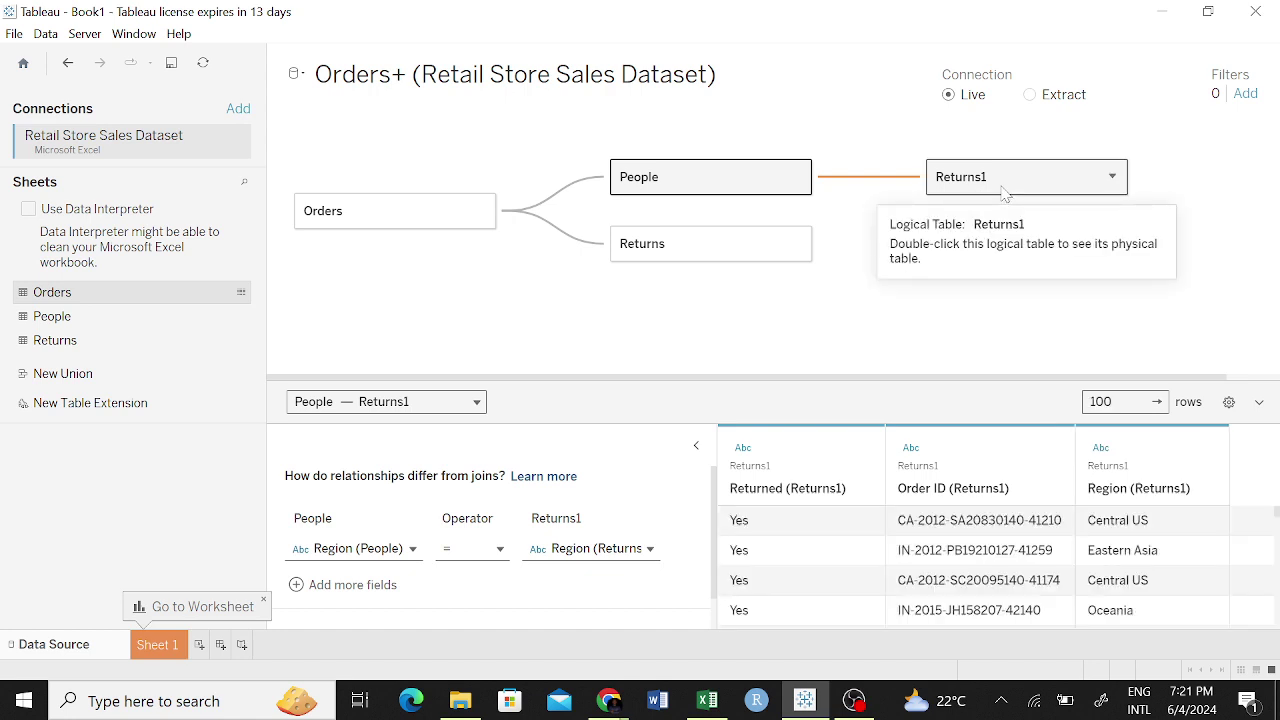
{"action": "left_click_drag", "start_coordinate": [1005, 190], "coordinate": [376, 295]}
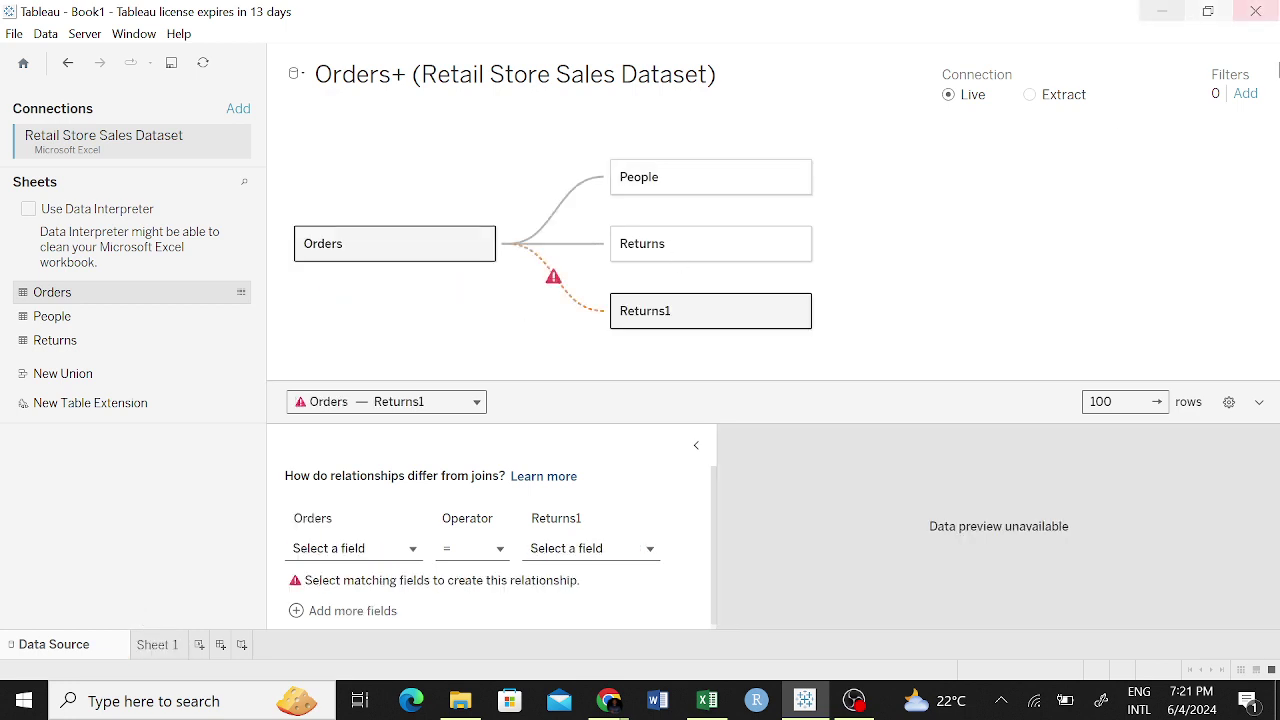
{"action": "left_click_drag", "start_coordinate": [708, 322], "coordinate": [134, 318]}
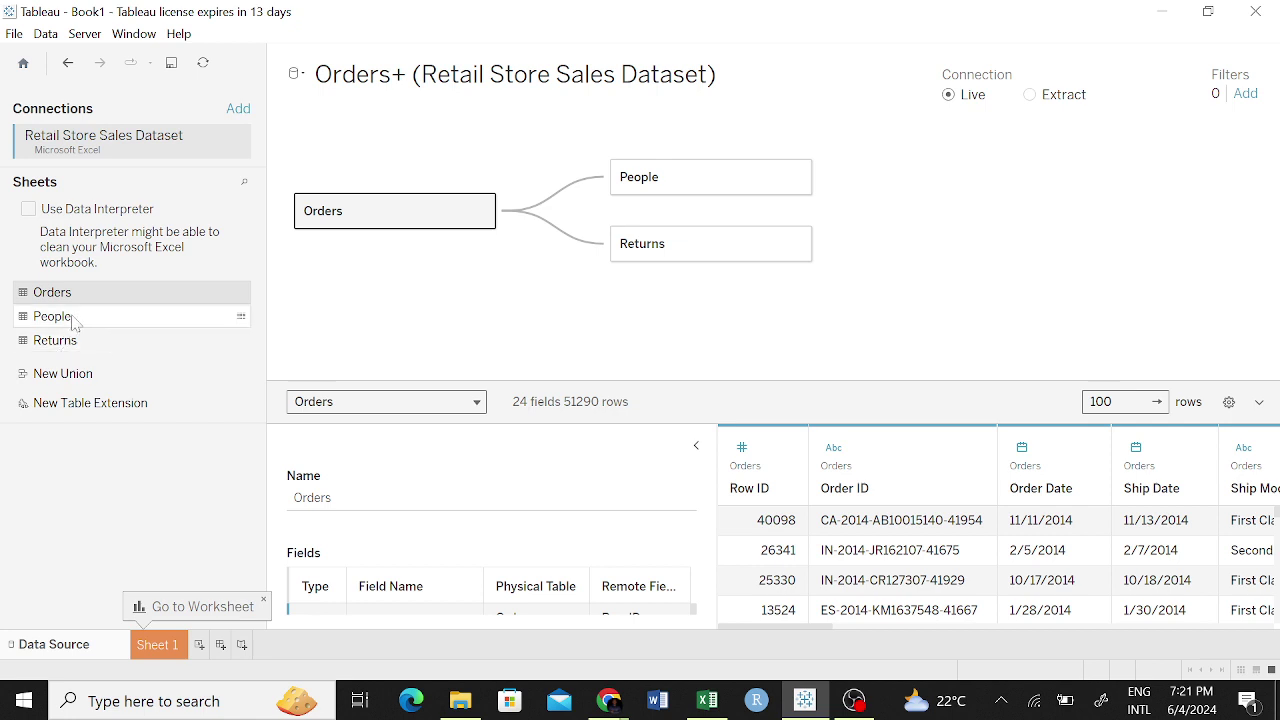
{"action": "left_click_drag", "start_coordinate": [72, 317], "coordinate": [774, 284]}
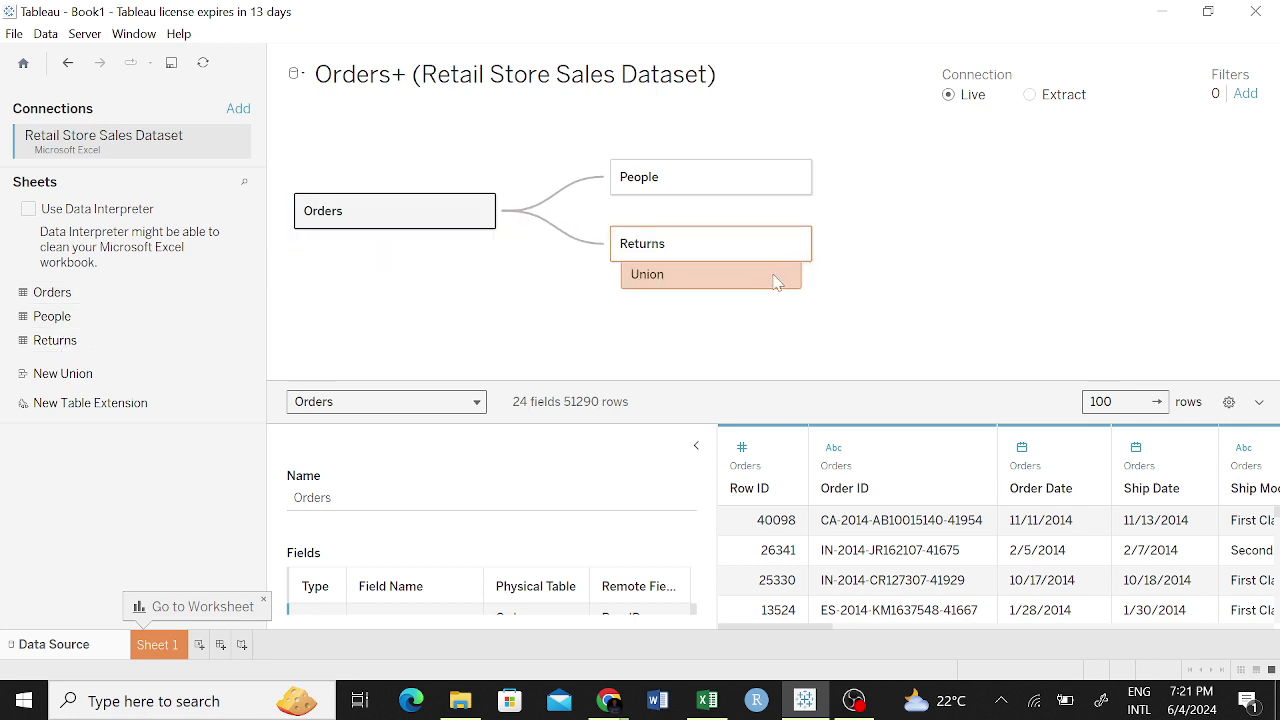
Select the Returns table on the canvas to preview its 3 fields and 1079 rows.
{"action": "left_click", "coordinate": [718, 240]}
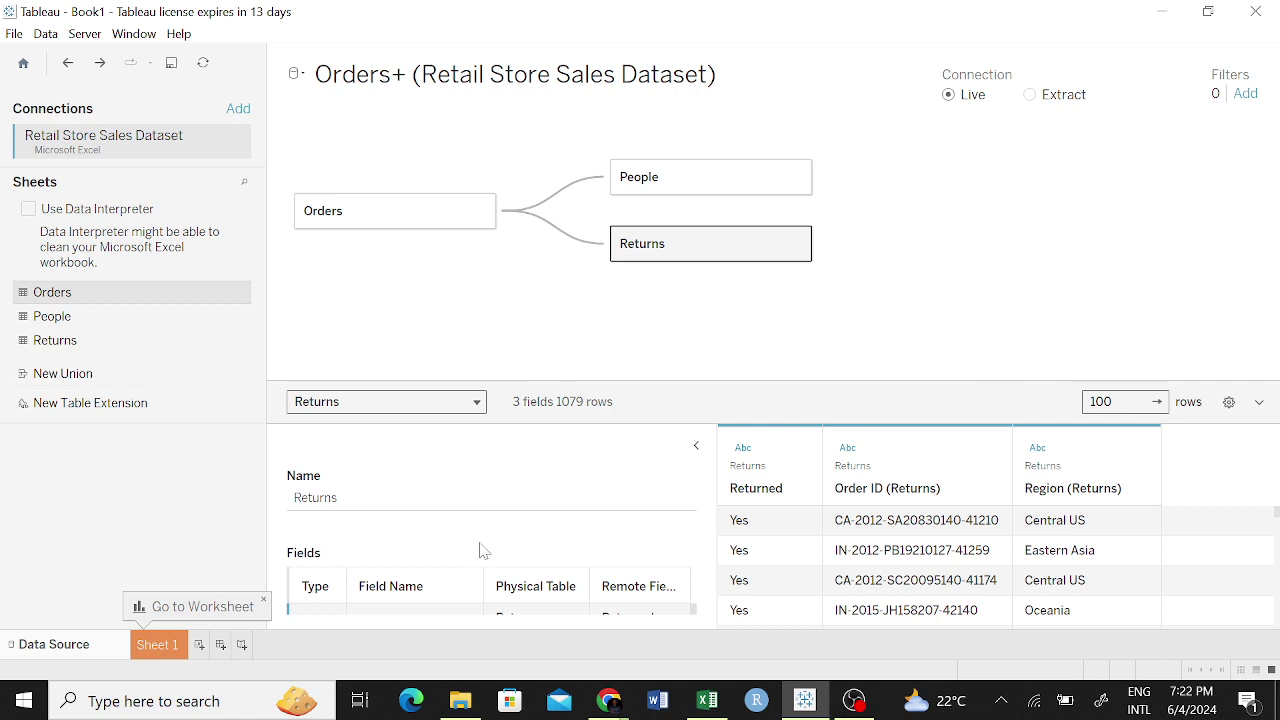
In the Retail Store Sales Dataset workbook, copy the Returns sheet's columns A:C.
{"action": "left_click", "coordinate": [707, 700]}
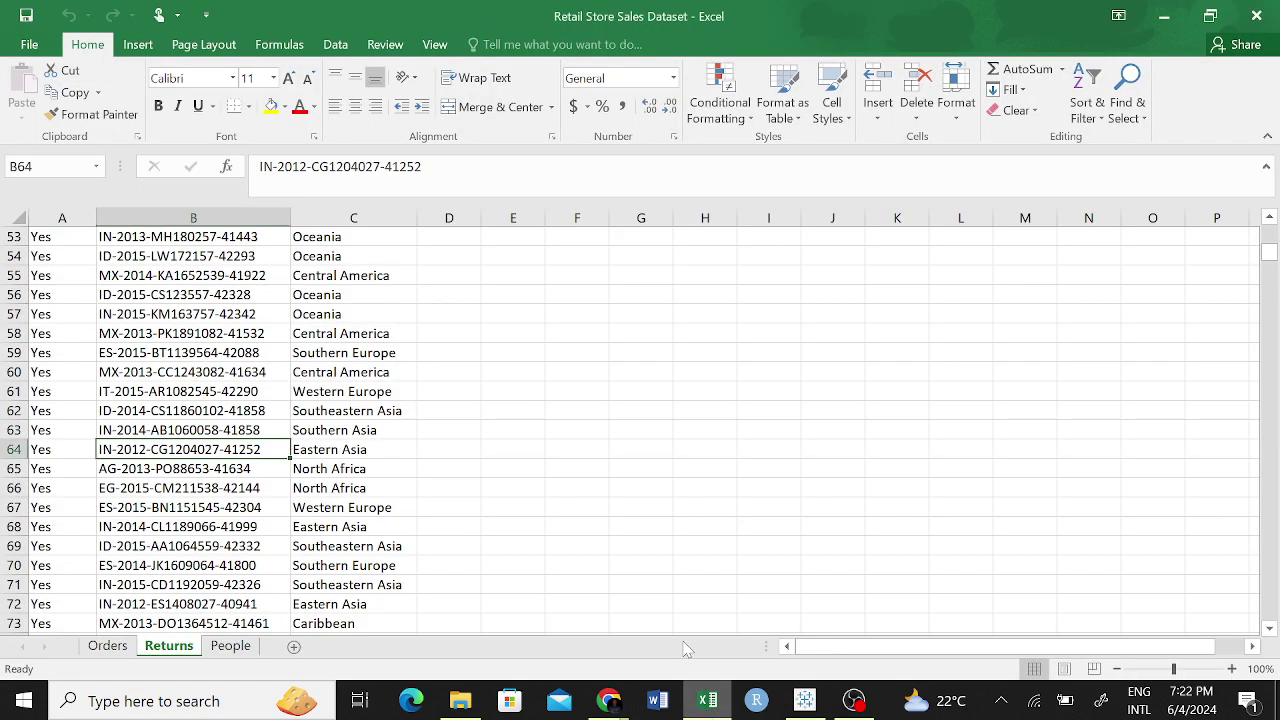
{"action": "scroll", "coordinate": [406, 466], "scroll_direction": "up", "scroll_amount": 16}
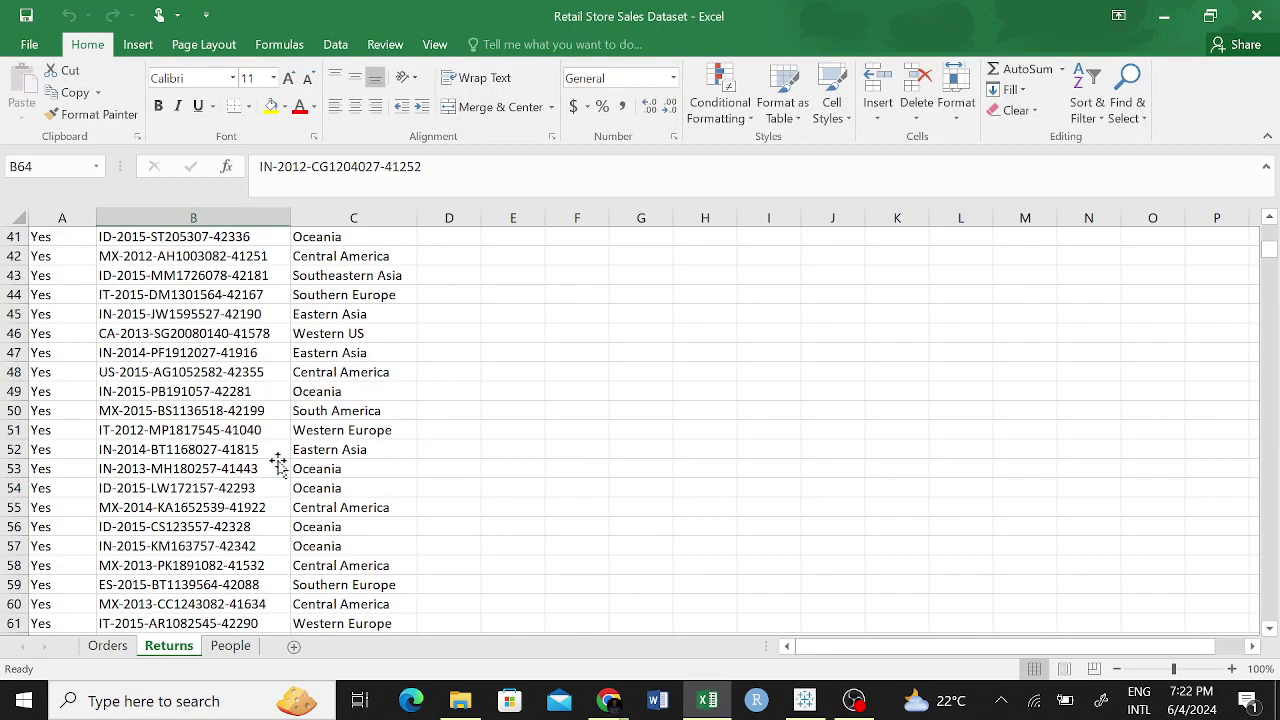
{"action": "scroll", "coordinate": [1272, 245], "scroll_direction": "up", "scroll_amount": 2}
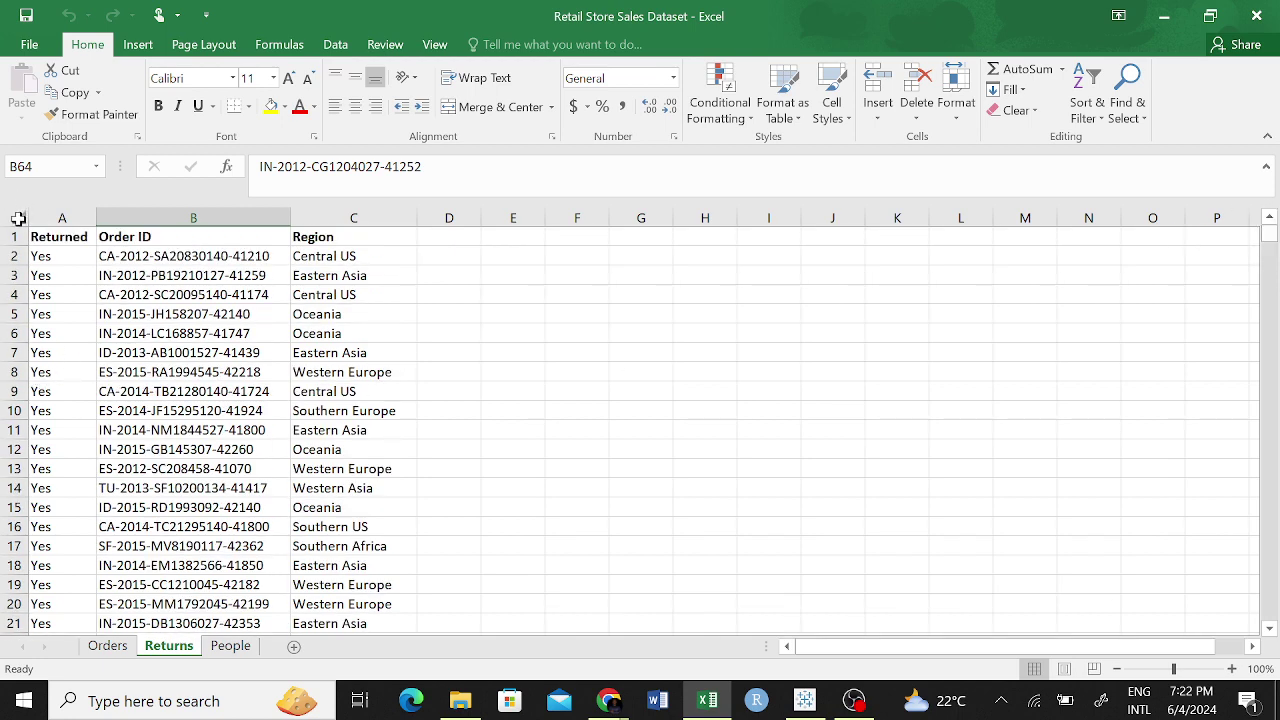
{"action": "left_click_drag", "start_coordinate": [60, 218], "coordinate": [334, 238]}
{"action": "key", "text": "ctrl+c"}
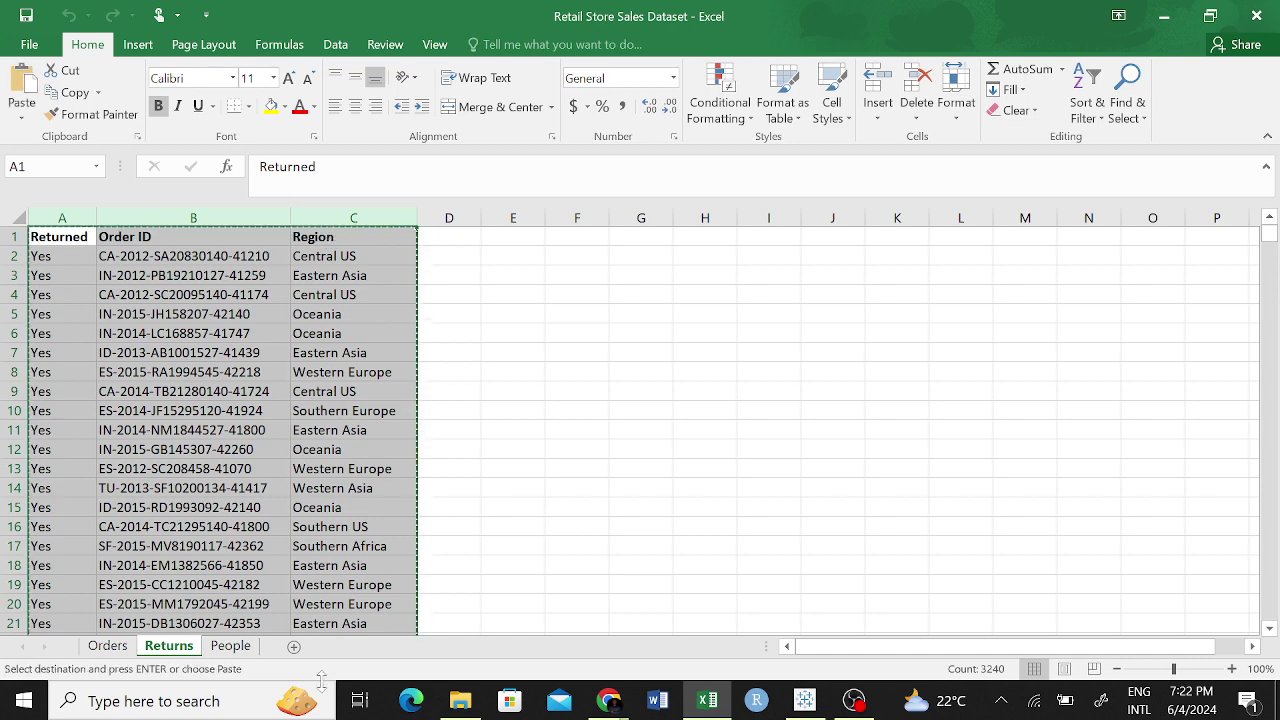
Paste the Returns columns into the People sheet at C1, then undo the paste.
{"action": "left_click", "coordinate": [230, 646]}
{"action": "left_click", "coordinate": [362, 241]}
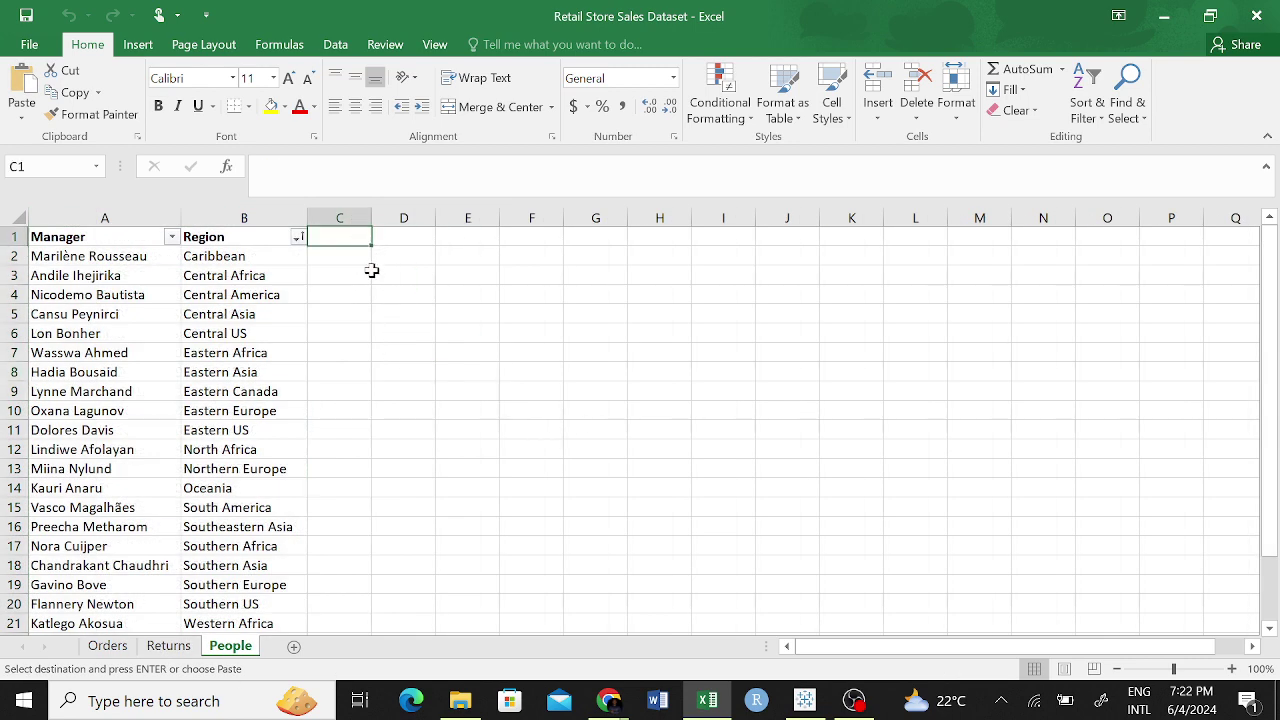
{"action": "key", "text": "ctrl+v"}
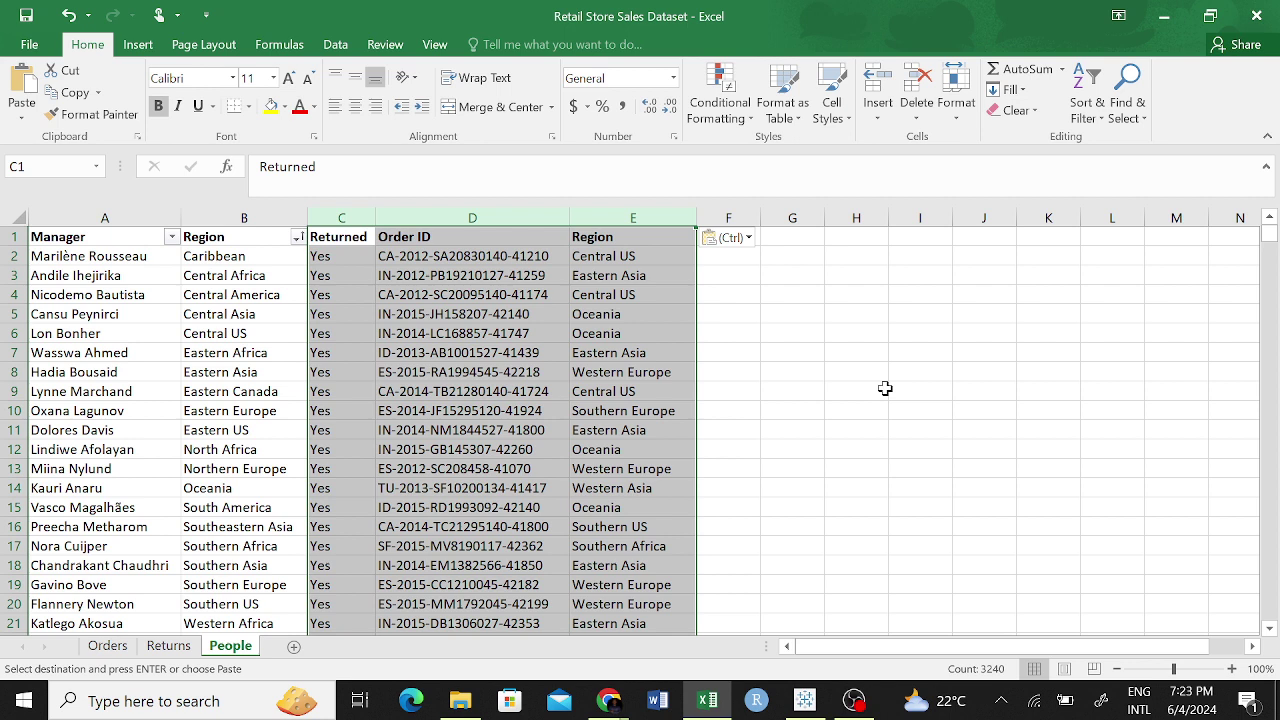
{"action": "key", "text": "ctrl+z"}
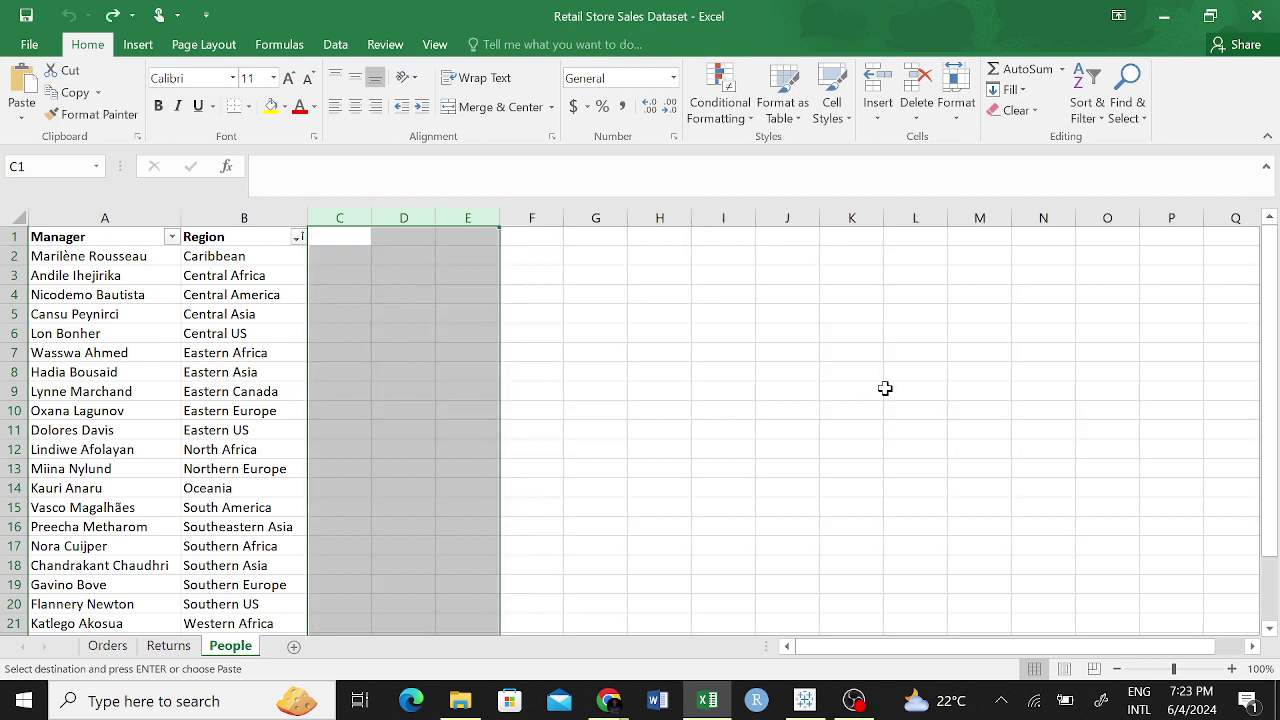
{"action": "left_click", "coordinate": [907, 418]}
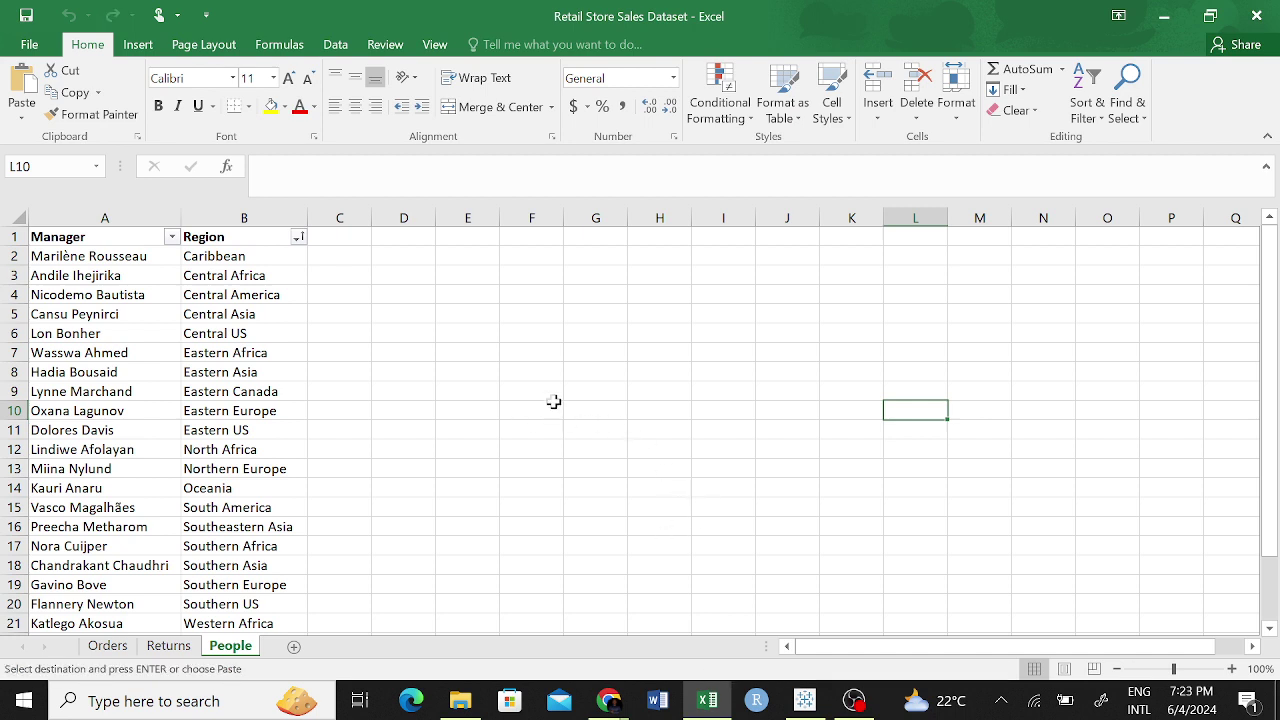
{"action": "left_click", "coordinate": [512, 369]}
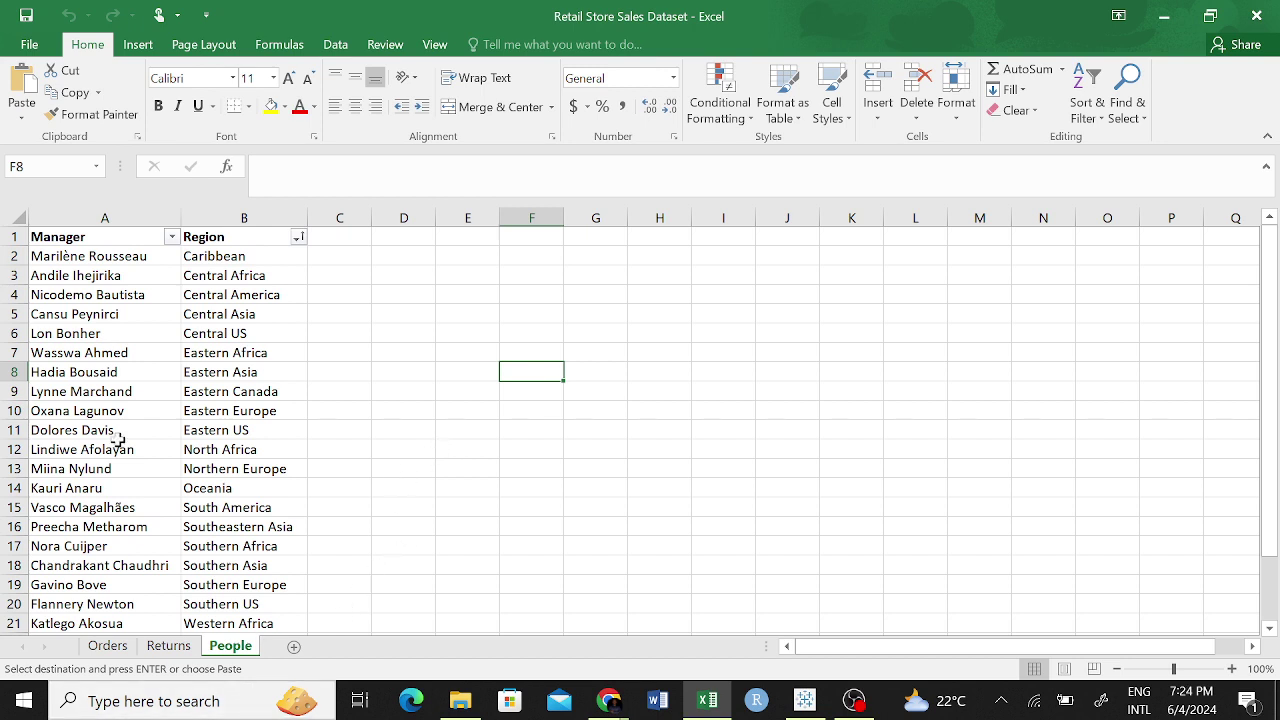
{"action": "left_click", "coordinate": [334, 281]}
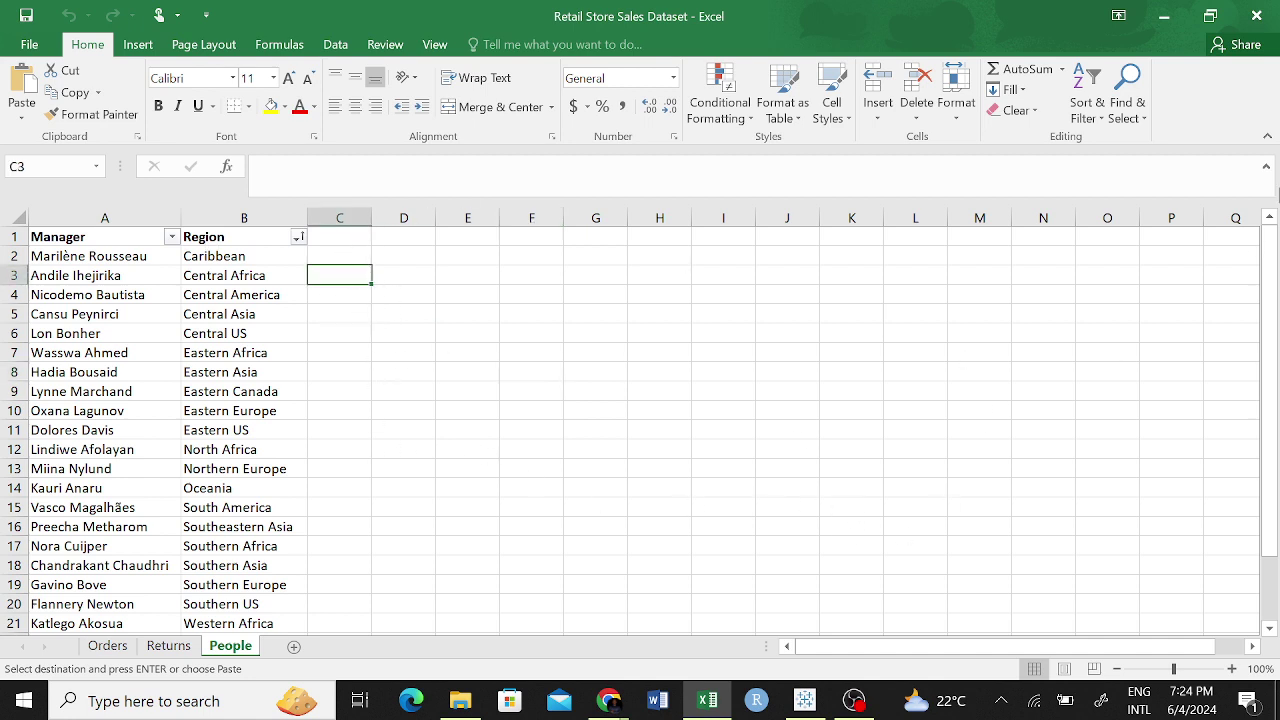
{"action": "left_click_drag", "start_coordinate": [1270, 270], "coordinate": [1268, 360]}
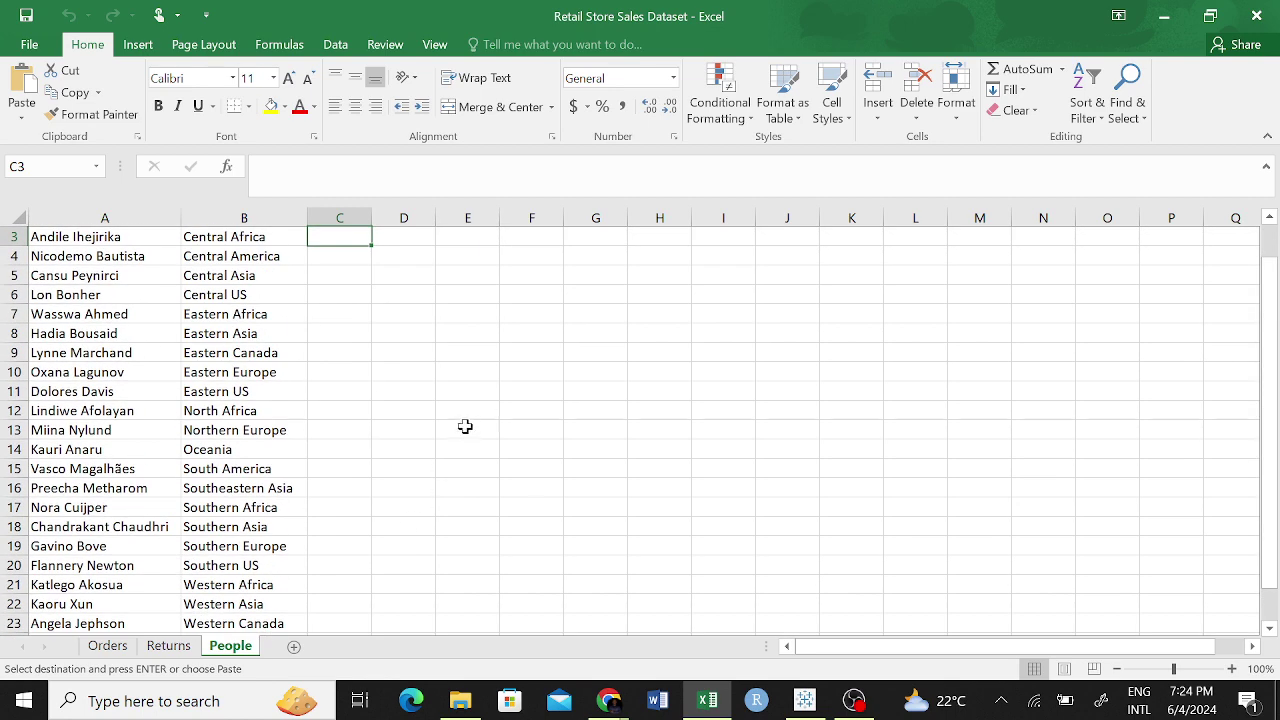
Dismiss the paste-size error and paste the Returns columns into People starting at C1.
{"action": "key", "text": "ctrl+v"}
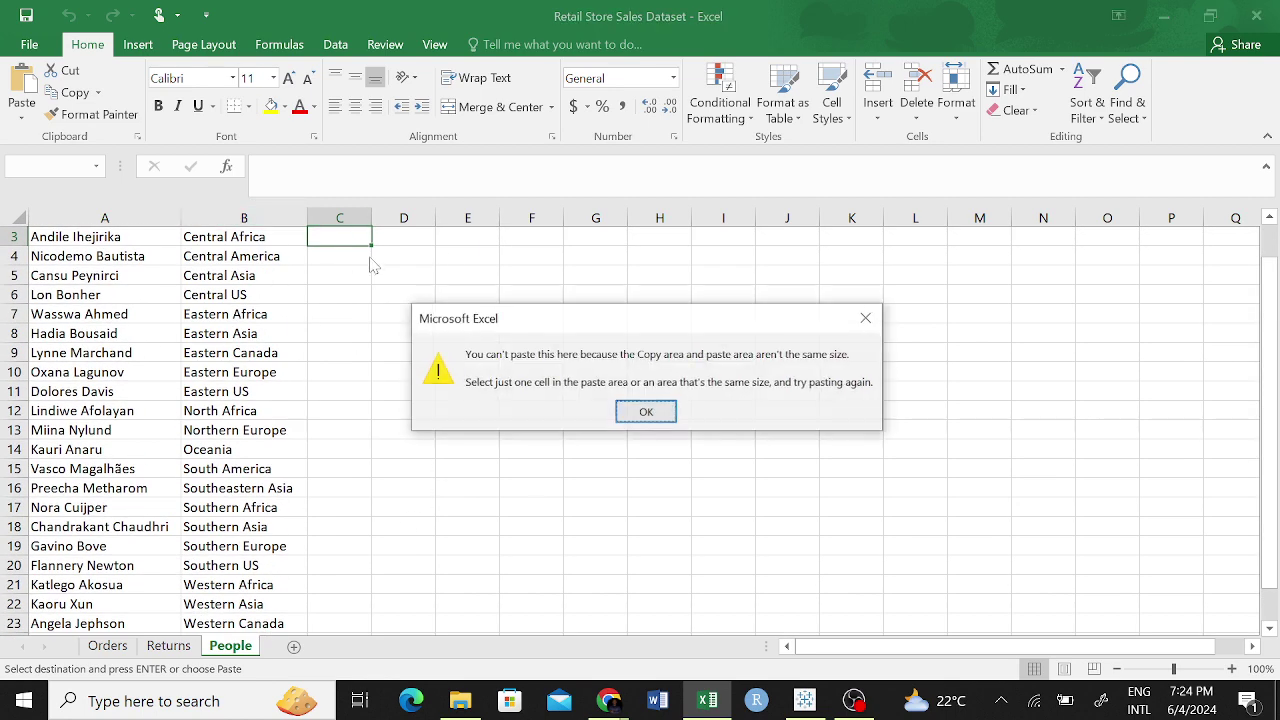
{"action": "left_click", "coordinate": [650, 412]}
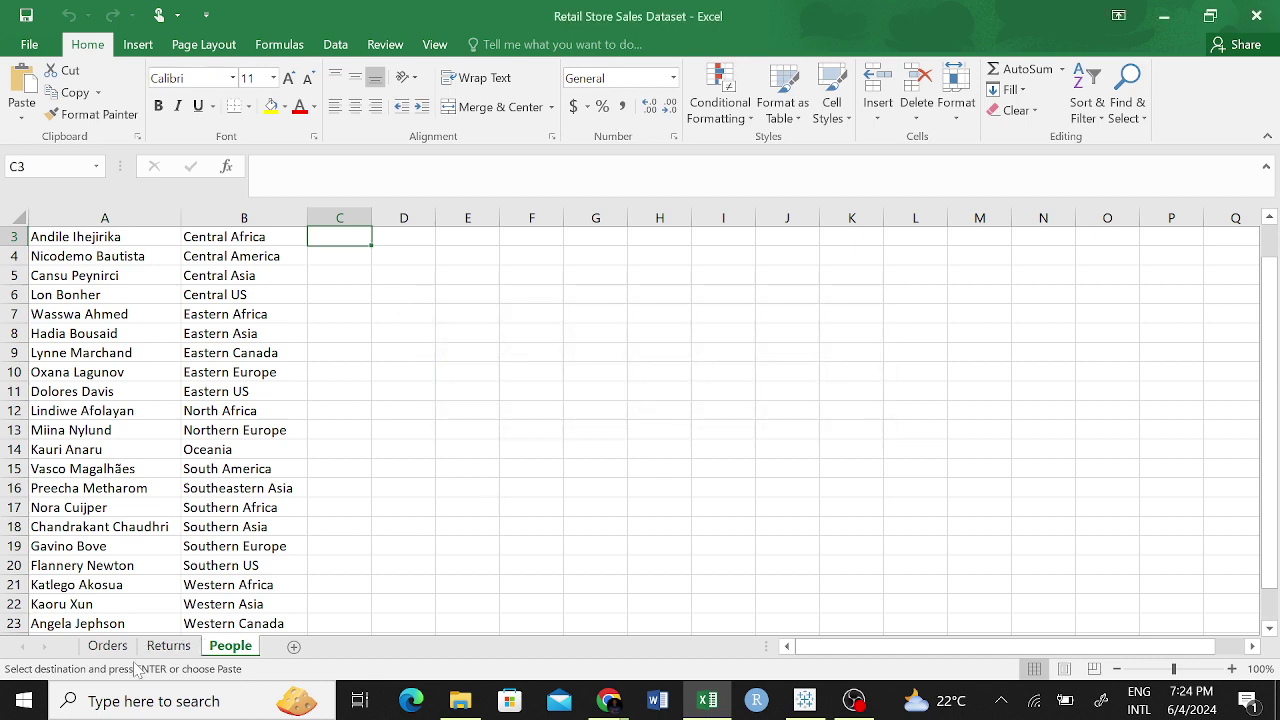
{"action": "left_click", "coordinate": [167, 648]}
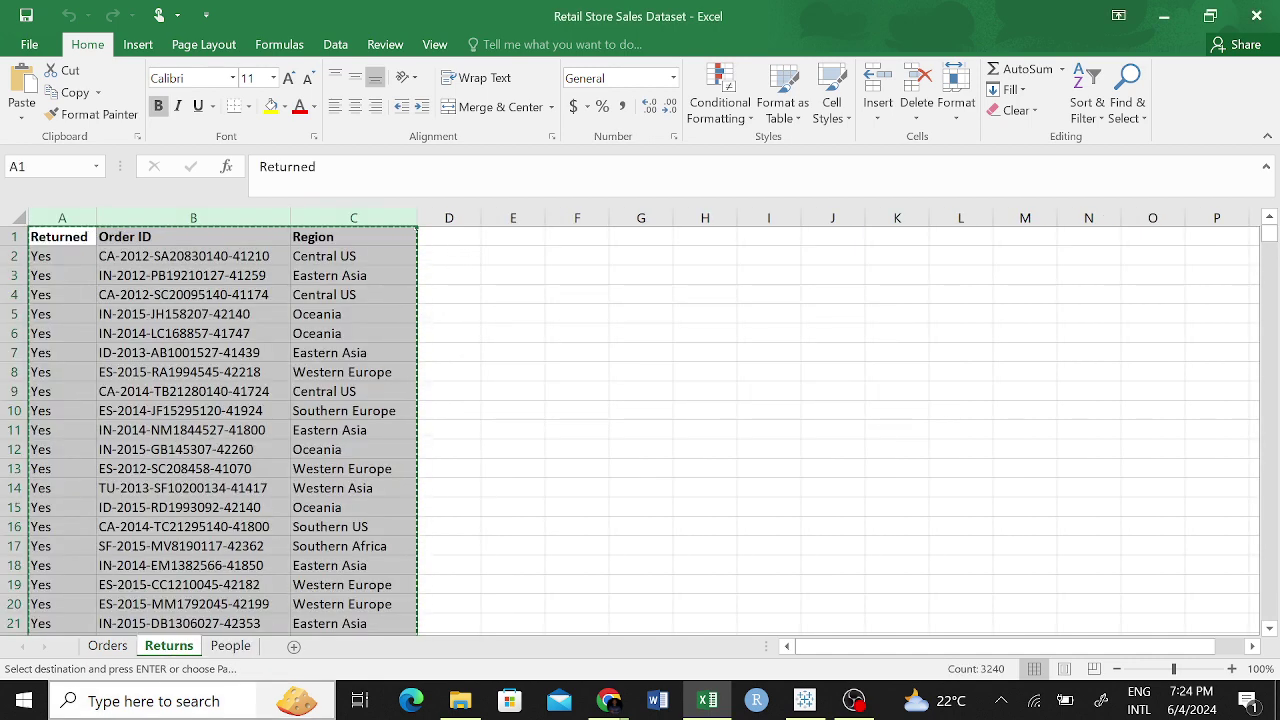
{"action": "left_click", "coordinate": [246, 652]}
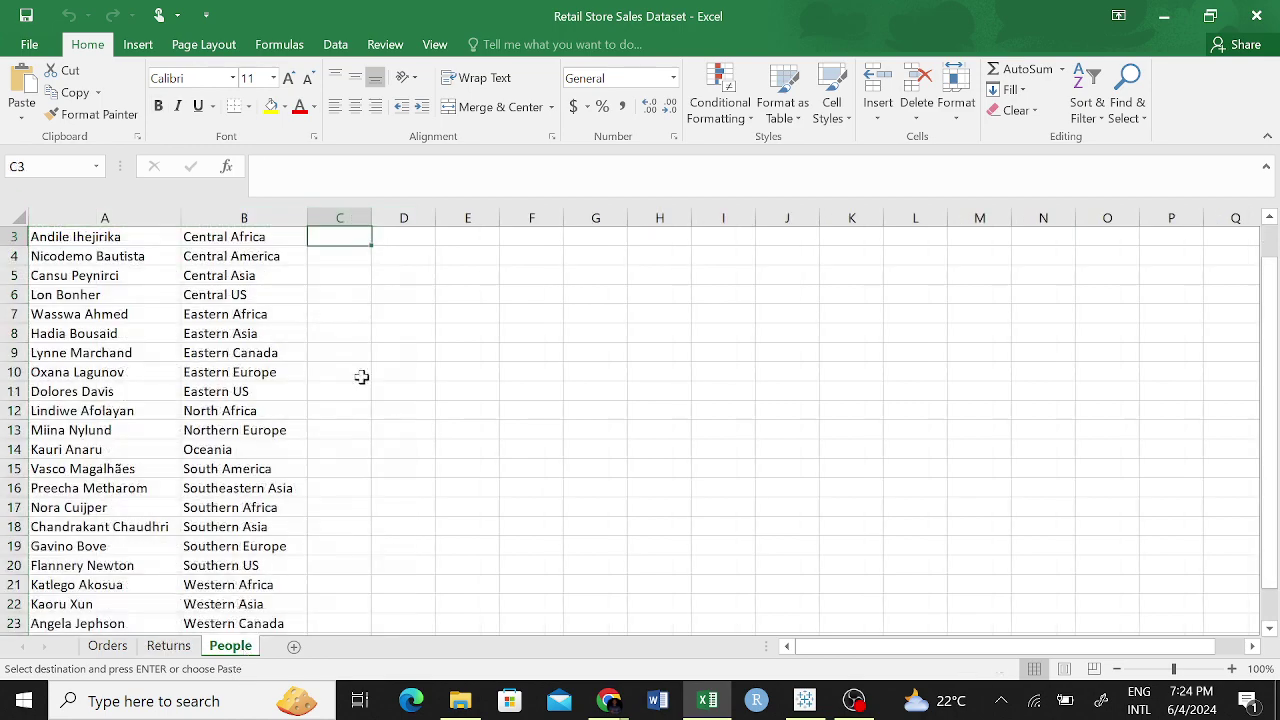
{"action": "scroll", "coordinate": [400, 290], "scroll_direction": "up", "scroll_amount": 1}
{"action": "left_click", "coordinate": [337, 237]}
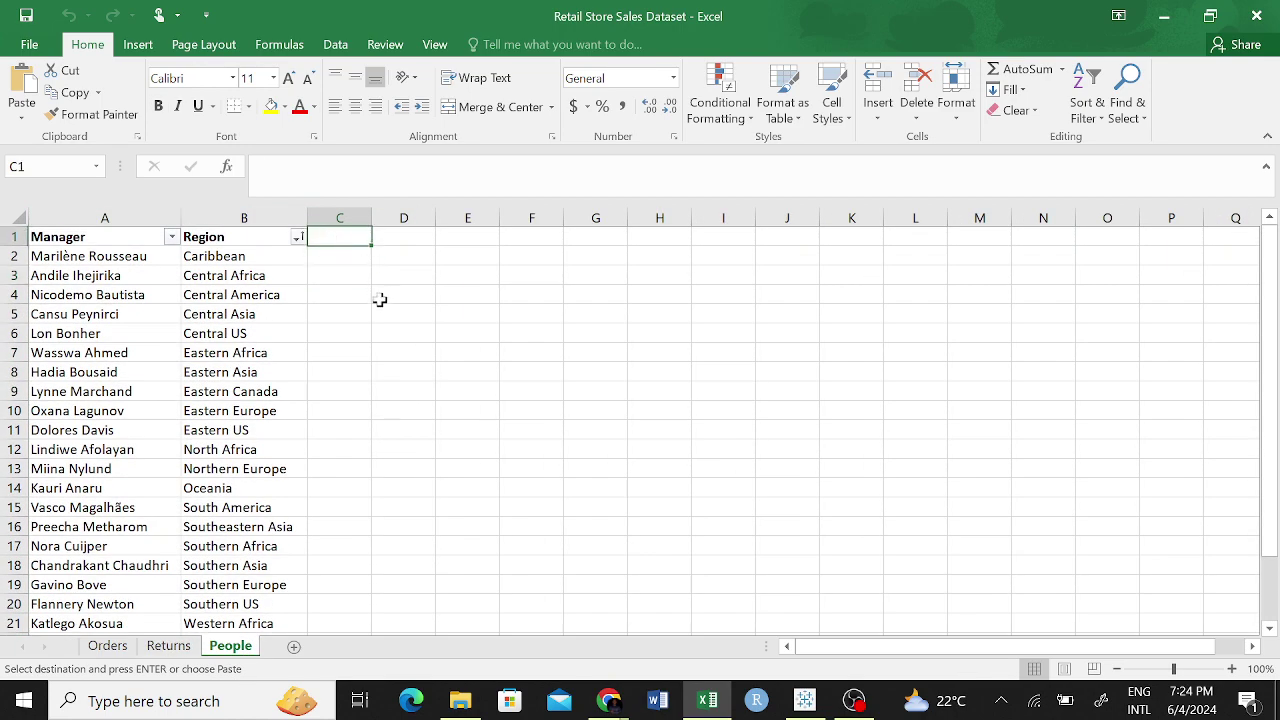
{"action": "key", "text": "ctrl+v"}
Scroll down to check the pasted Returned, Order ID and Region data, then undo the paste.
{"action": "scroll", "coordinate": [775, 435], "scroll_direction": "down", "scroll_amount": 18}
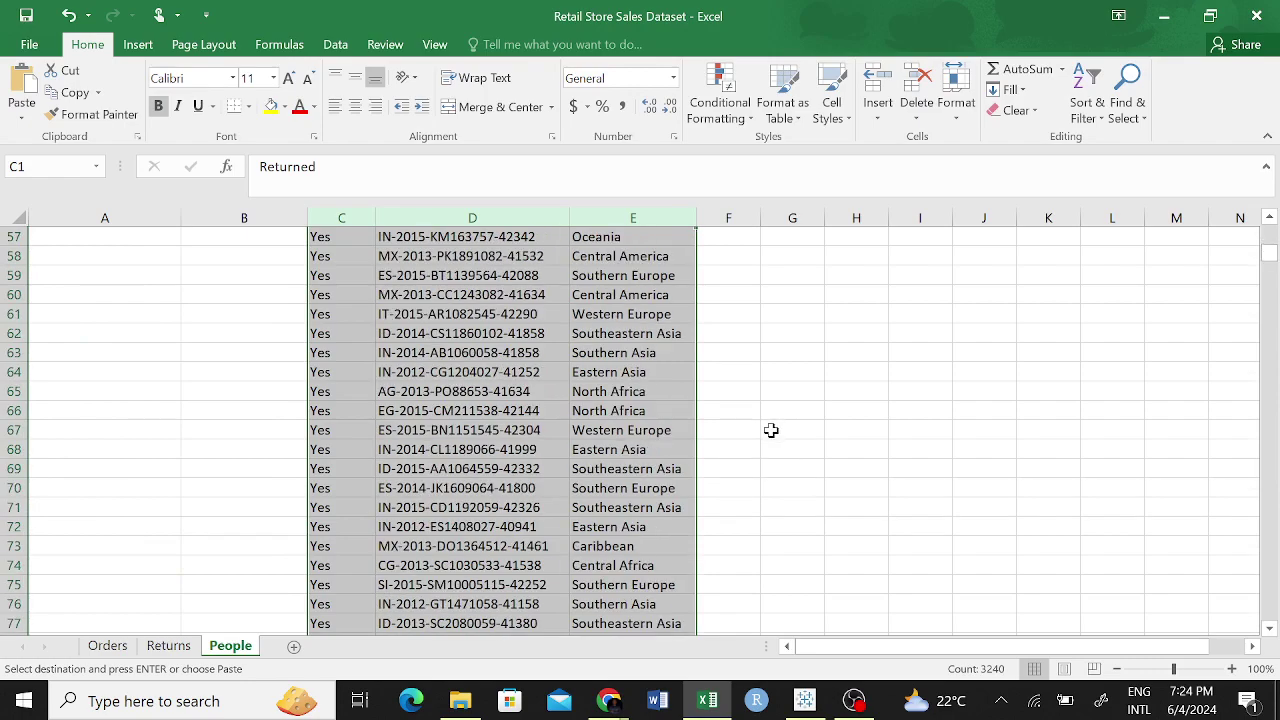
{"action": "scroll", "coordinate": [771, 430], "scroll_direction": "down", "scroll_amount": 20}
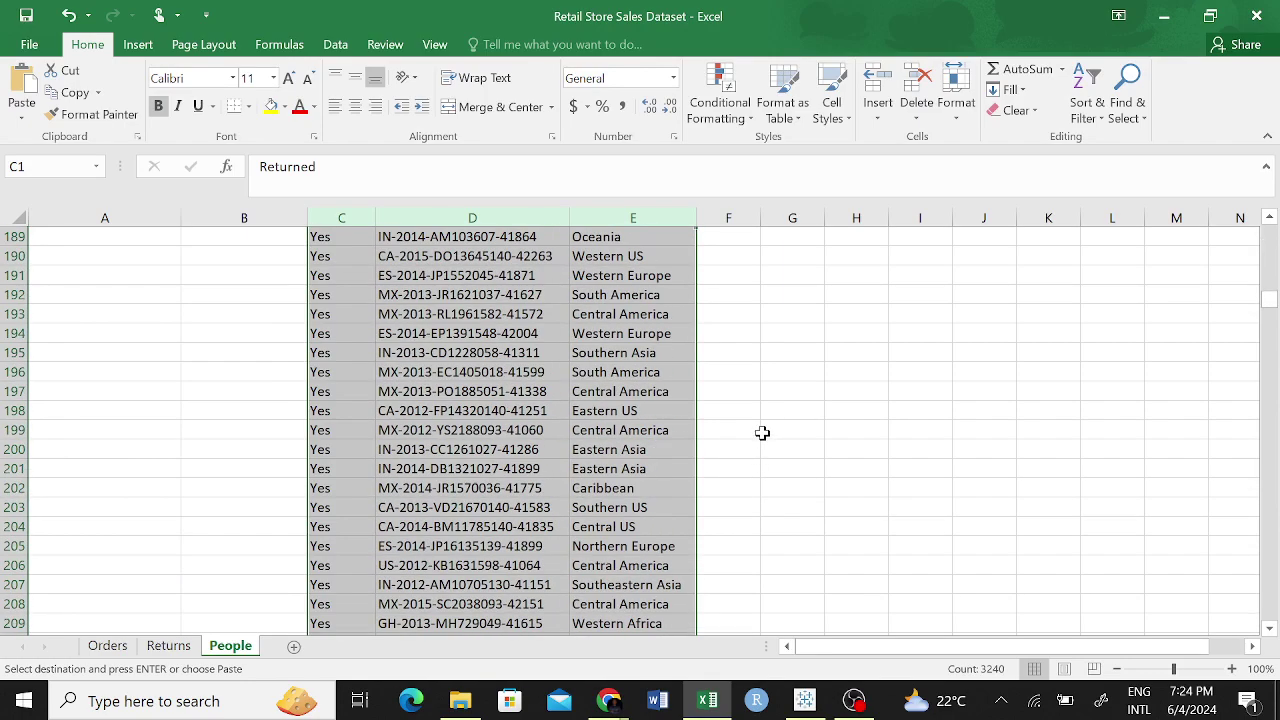
{"action": "scroll", "coordinate": [762, 432], "scroll_direction": "down", "scroll_amount": 11}
{"action": "left_click", "coordinate": [1040, 355]}
{"action": "scroll", "coordinate": [1015, 376], "scroll_direction": "down", "scroll_amount": 8}
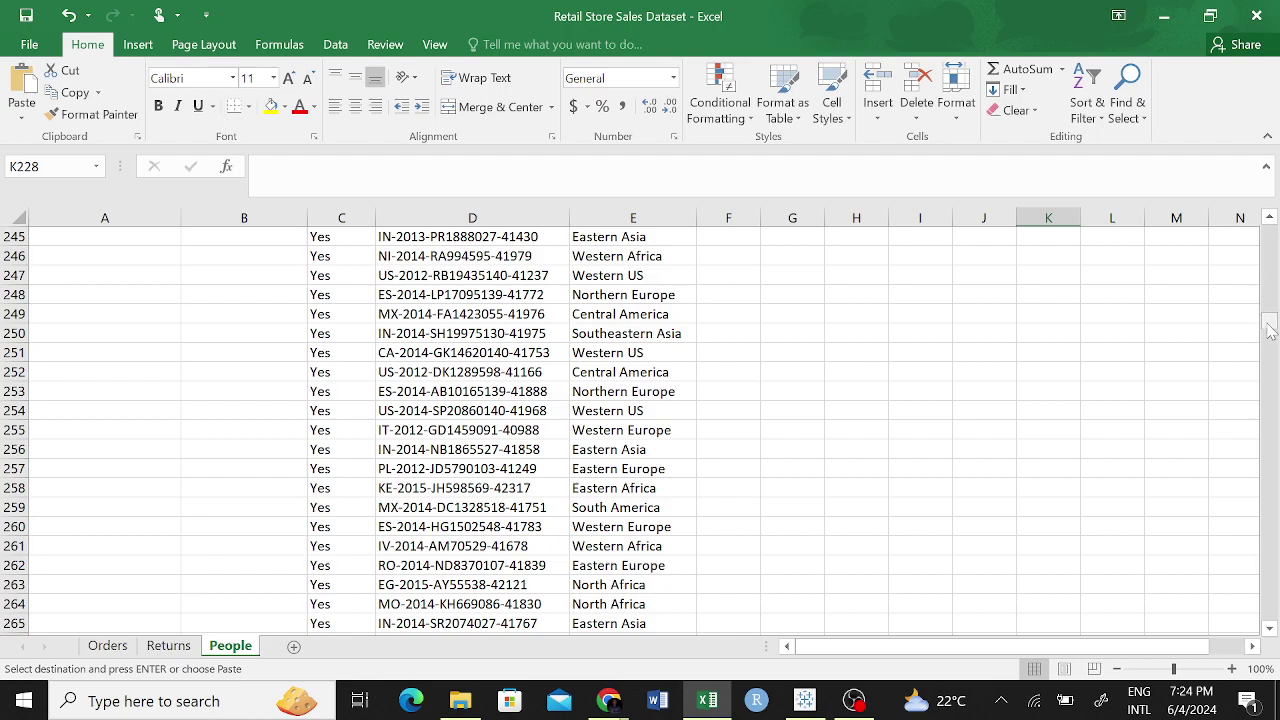
{"action": "left_click_drag", "start_coordinate": [1270, 330], "coordinate": [1269, 466]}
{"action": "left_click", "coordinate": [273, 463]}
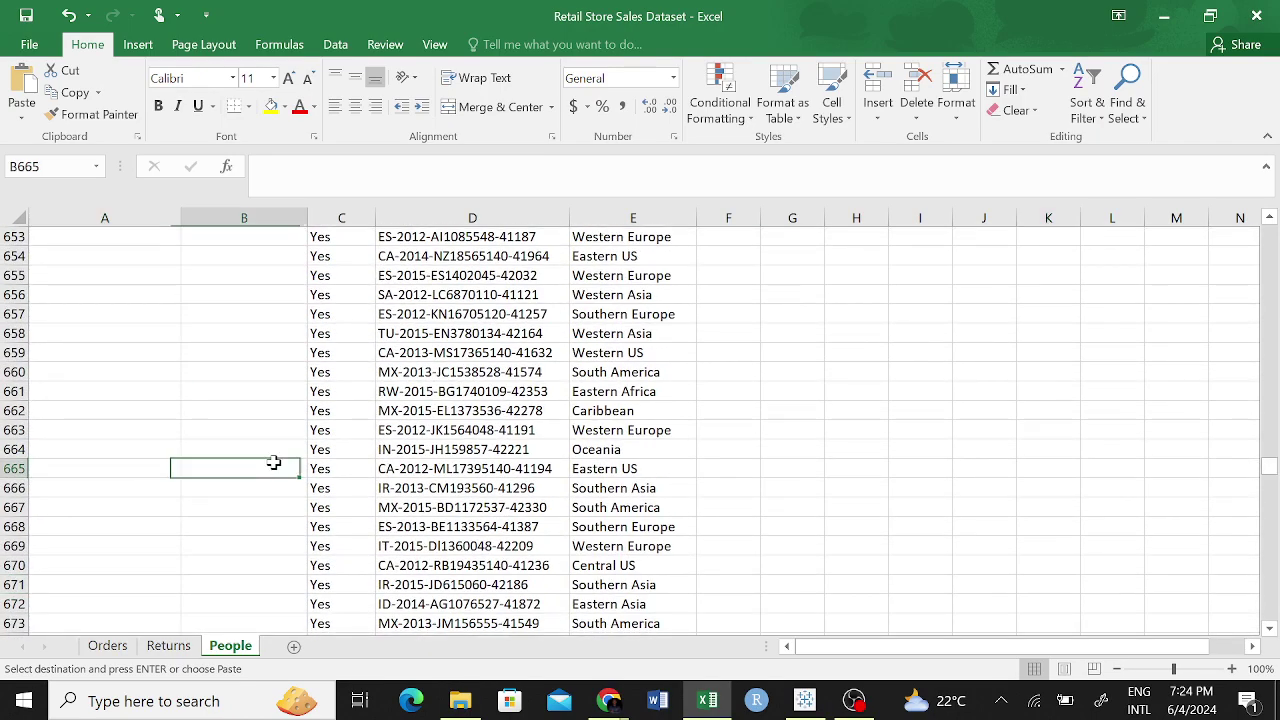
{"action": "left_click_drag", "start_coordinate": [273, 463], "coordinate": [120, 300]}
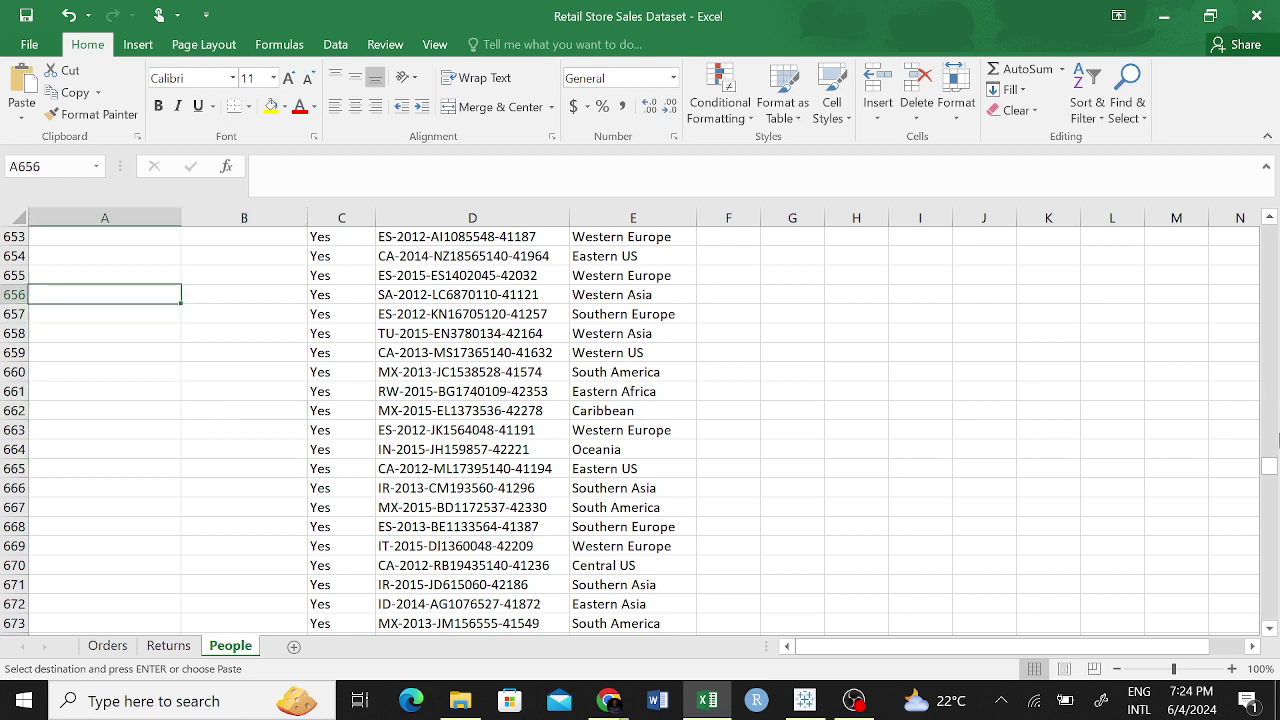
{"action": "key", "text": "ctrl+v"}
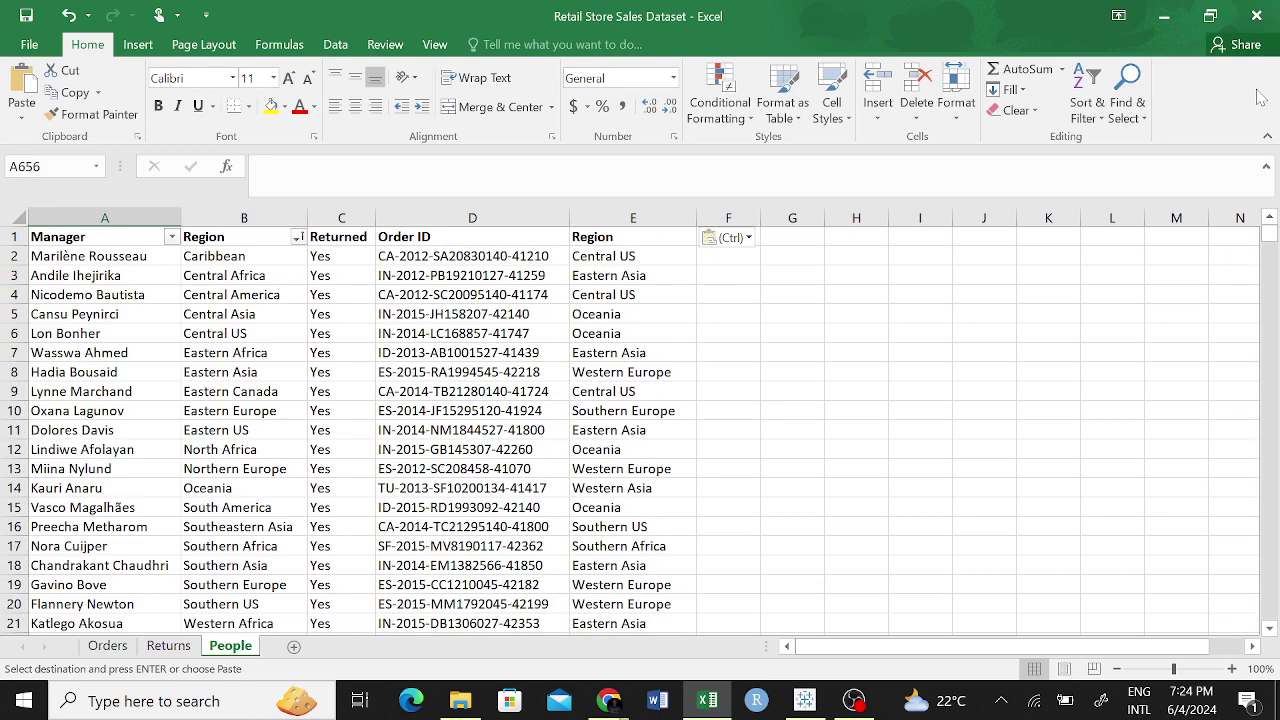
{"action": "key", "text": "ctrl+z"}
Return to Tableau's Orders+ data source showing the Returns preview of 1079 rows.
{"action": "left_click", "coordinate": [542, 353]}
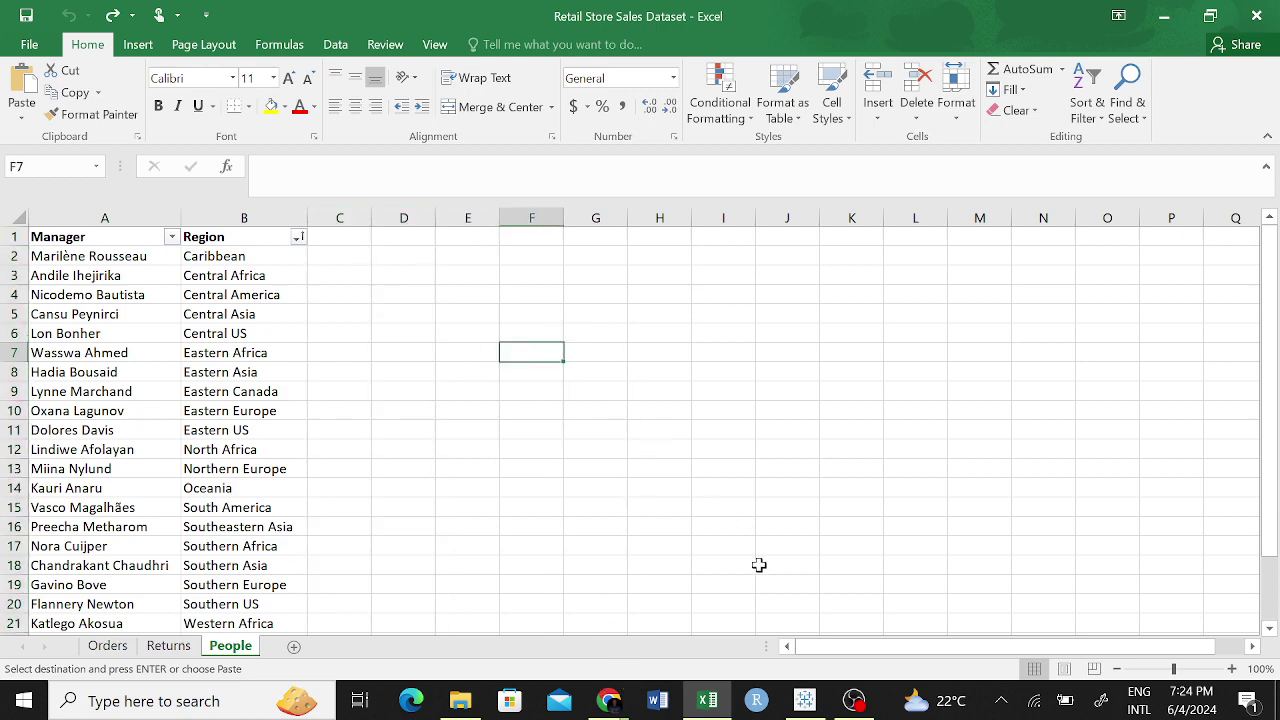
{"action": "left_click", "coordinate": [805, 700]}
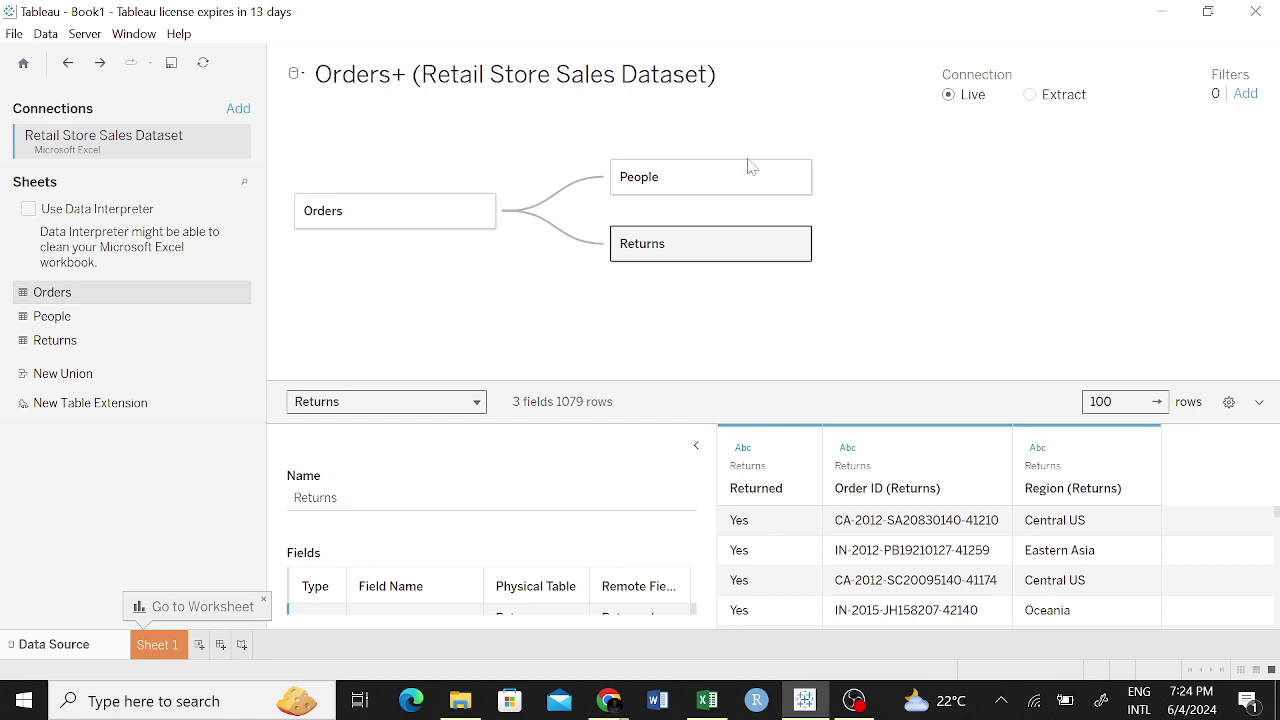
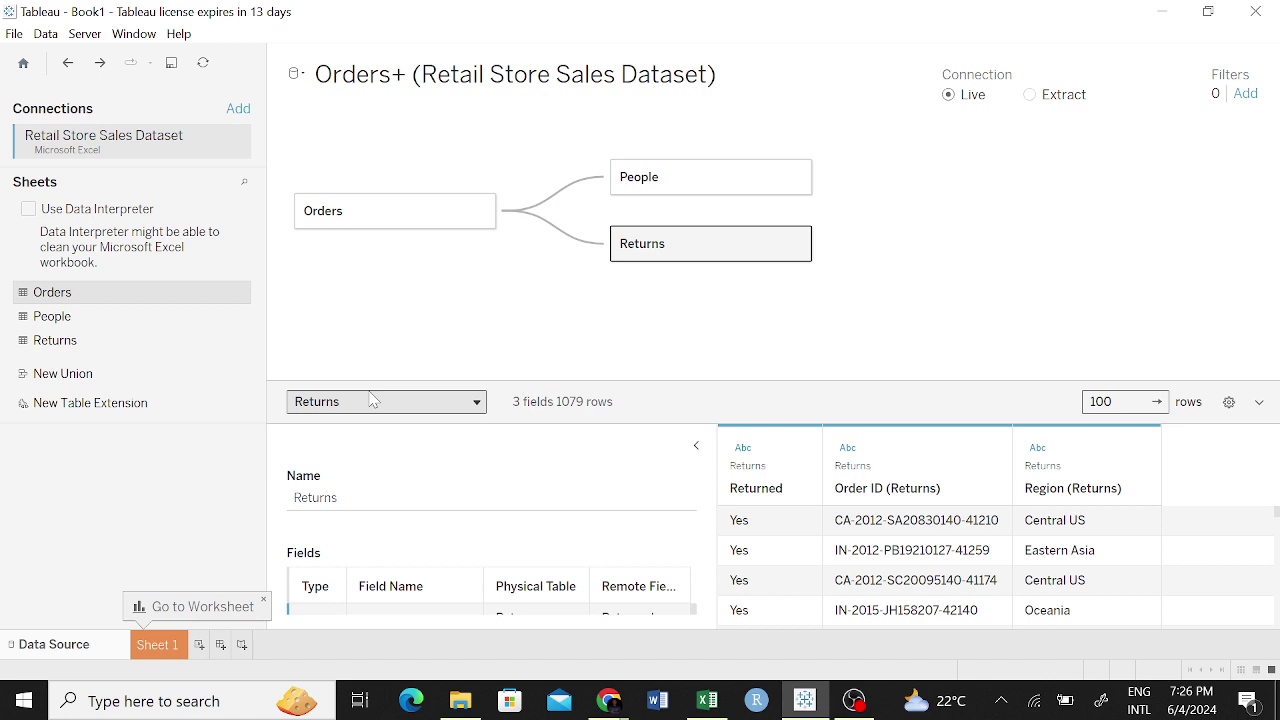
Enable Use Data Interpreter to clean the Retail Store Sales Dataset sheets.
{"action": "left_click", "coordinate": [28, 209]}
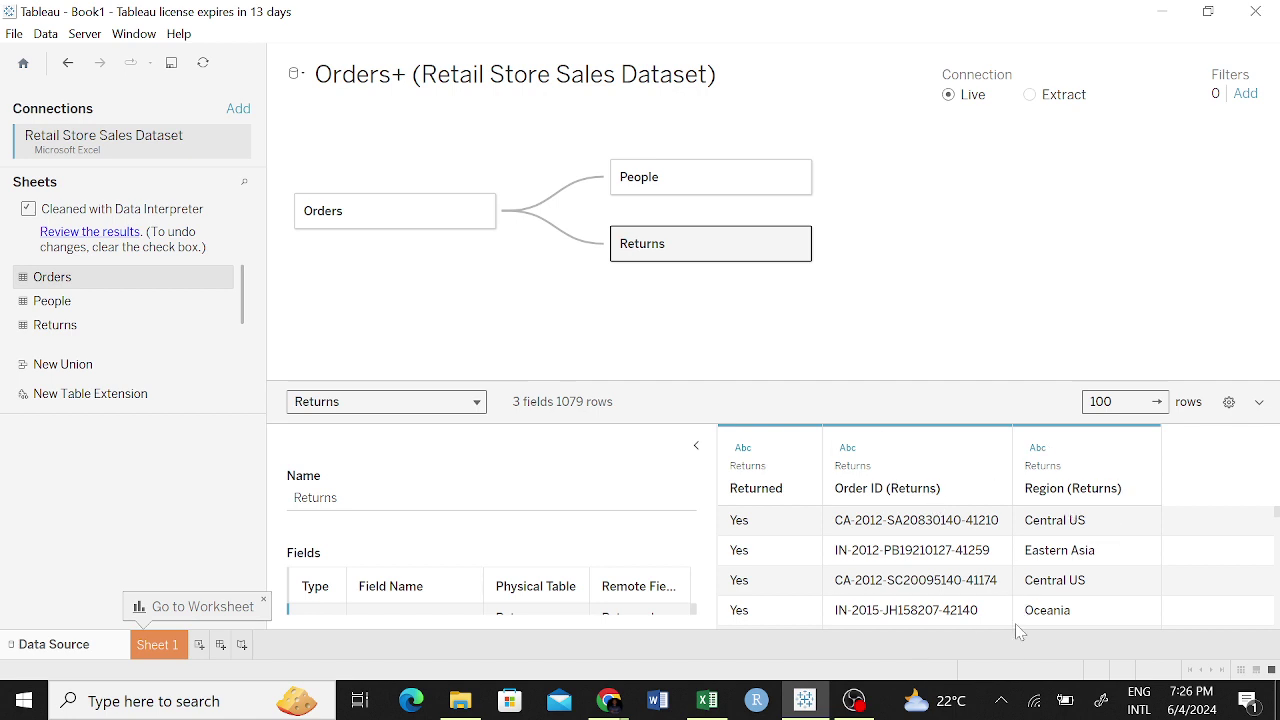
{"action": "left_click", "coordinate": [76, 238]}
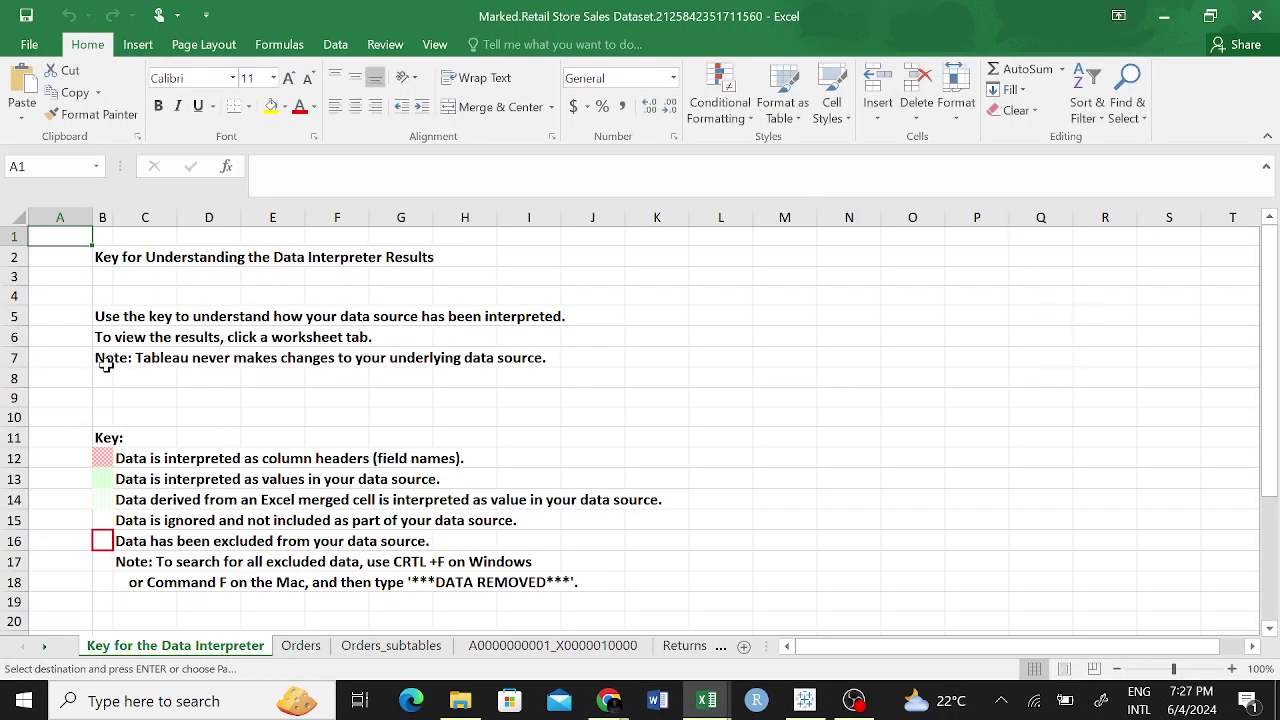
{"action": "scroll", "coordinate": [308, 447], "scroll_direction": "down", "scroll_amount": 3}
{"action": "scroll", "coordinate": [310, 465], "scroll_direction": "down", "scroll_amount": 13}
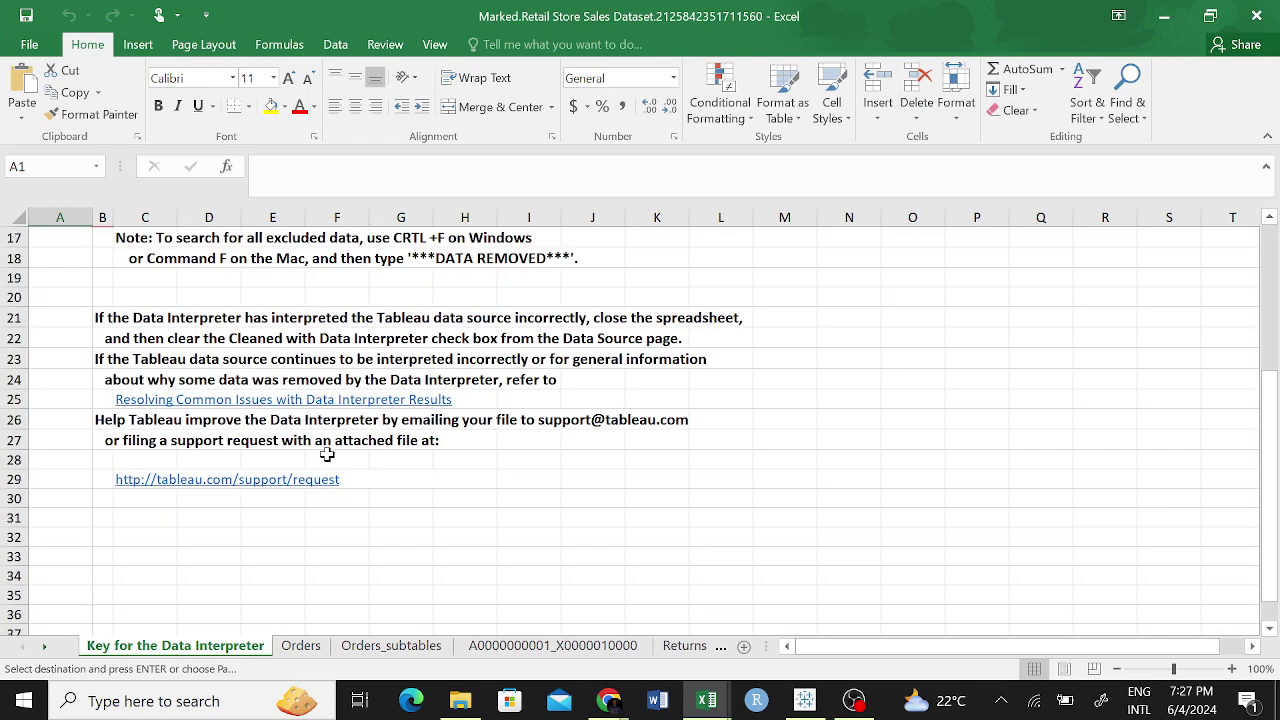
{"action": "left_click", "coordinate": [299, 650]}
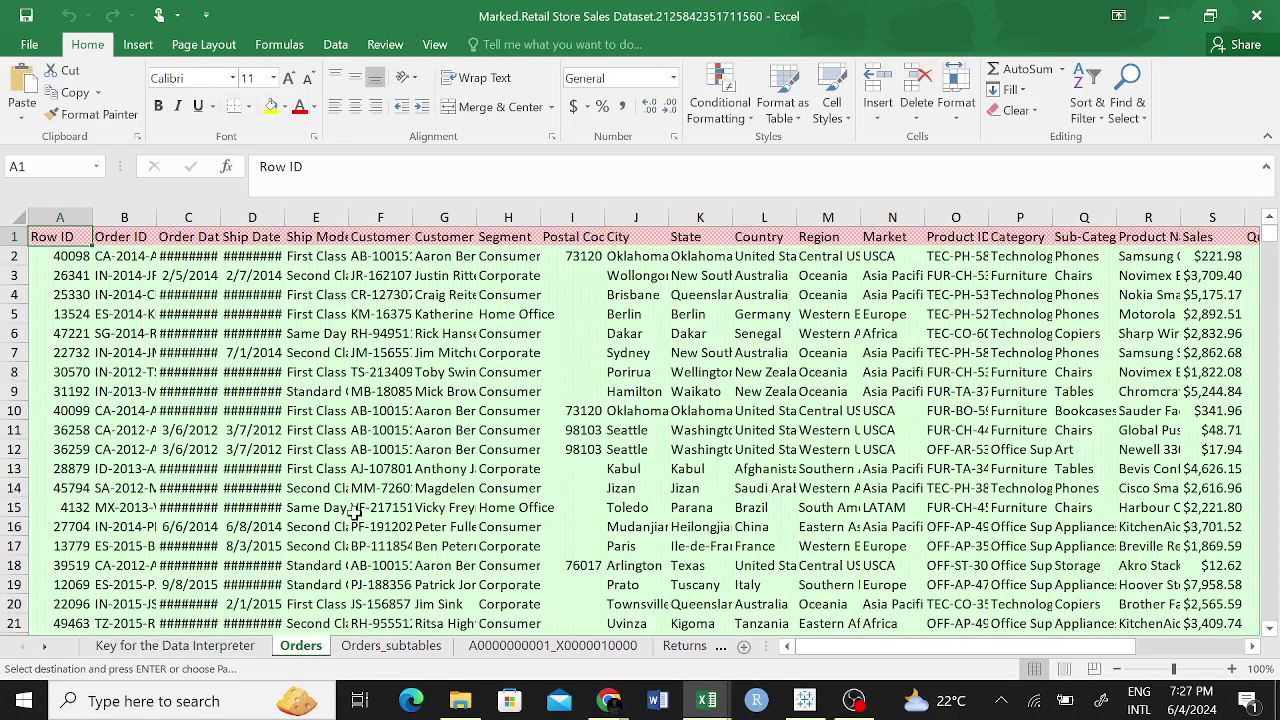
{"action": "left_click", "coordinate": [360, 625]}
{"action": "left_click", "coordinate": [380, 648]}
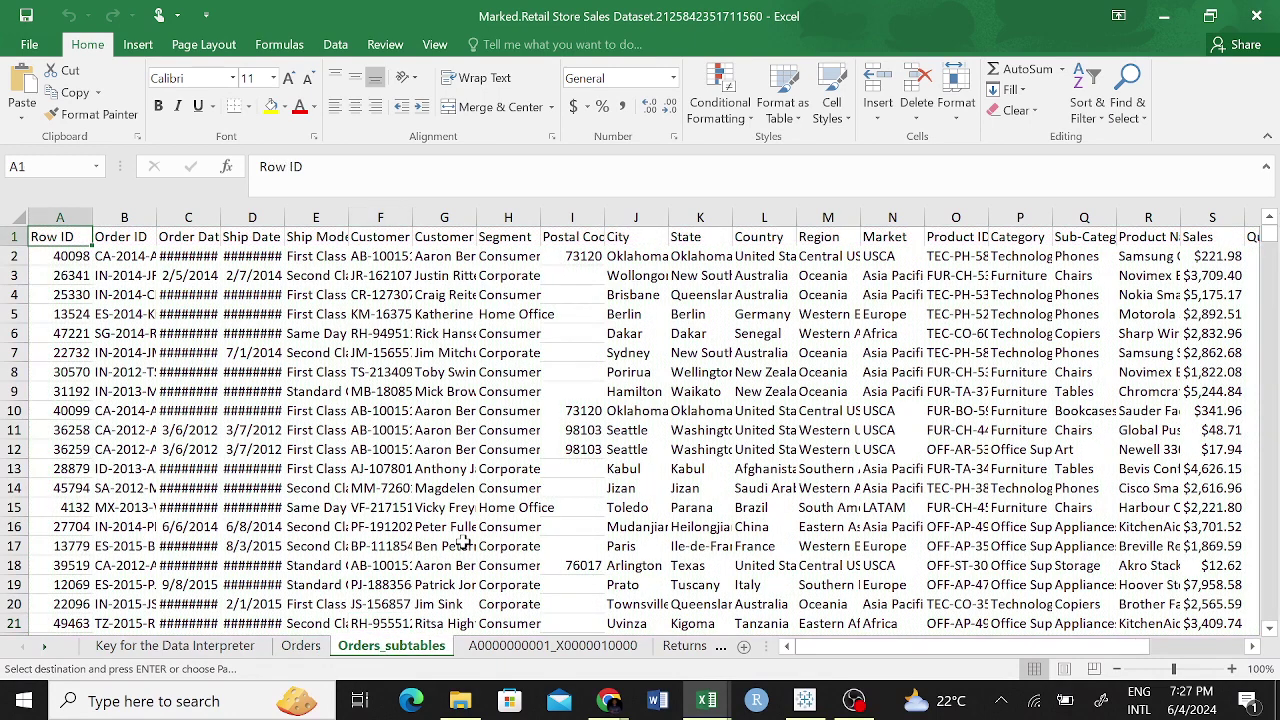
{"action": "left_click", "coordinate": [553, 646]}
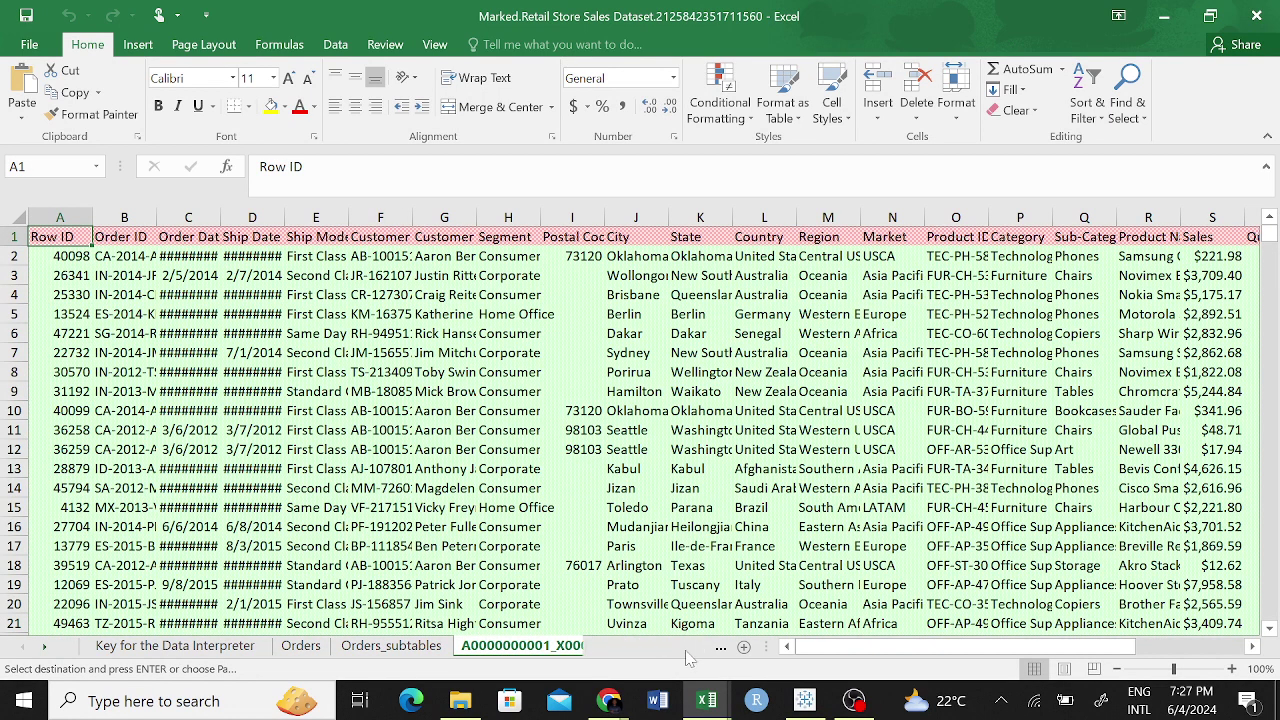
{"action": "left_click", "coordinate": [684, 646]}
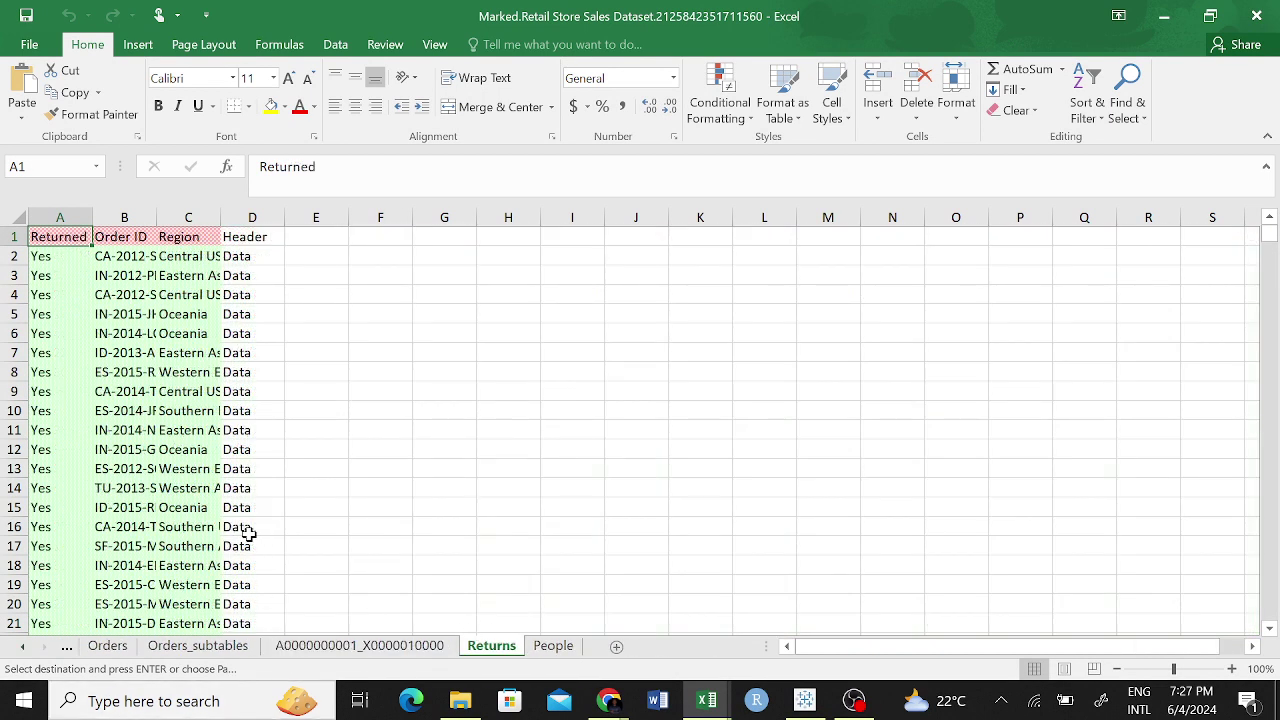
{"action": "left_click", "coordinate": [250, 256]}
{"action": "scroll", "coordinate": [268, 380], "scroll_direction": "down", "scroll_amount": 7}
{"action": "scroll", "coordinate": [270, 407], "scroll_direction": "down", "scroll_amount": 20}
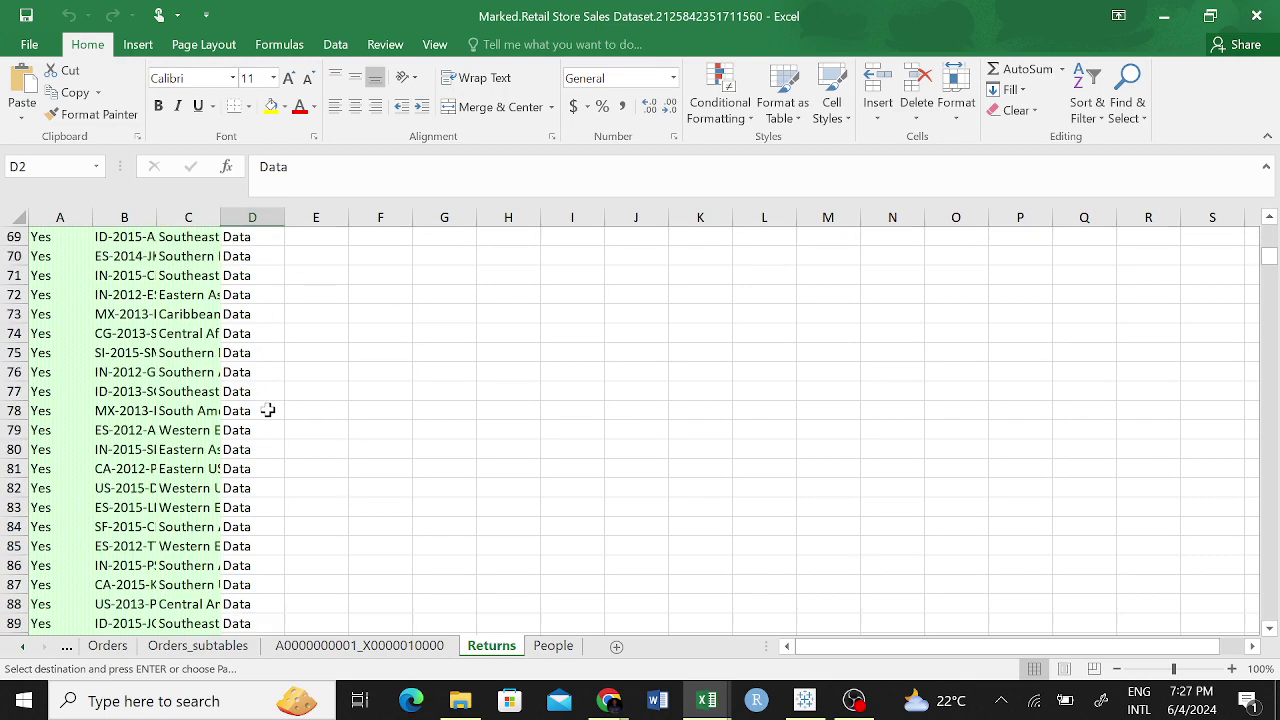
{"action": "scroll", "coordinate": [266, 407], "scroll_direction": "up", "scroll_amount": 13}
{"action": "scroll", "coordinate": [266, 407], "scroll_direction": "up", "scroll_amount": 20}
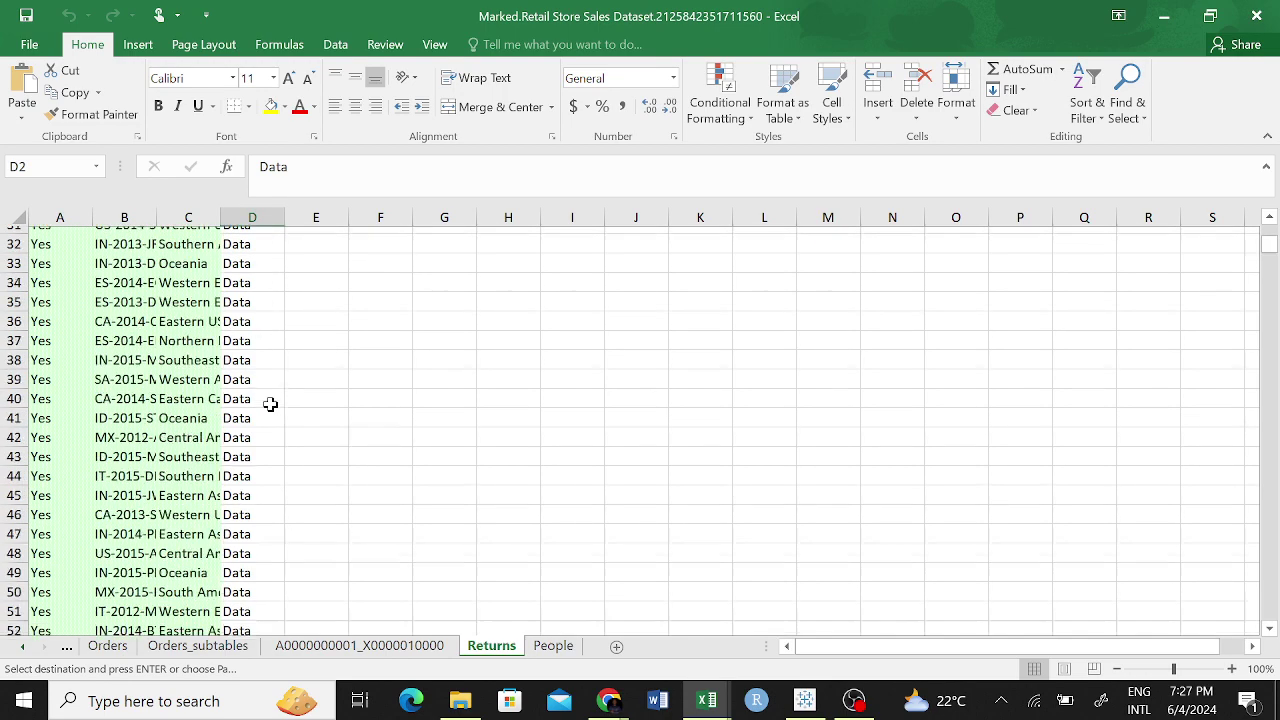
{"action": "left_click", "coordinate": [553, 648]}
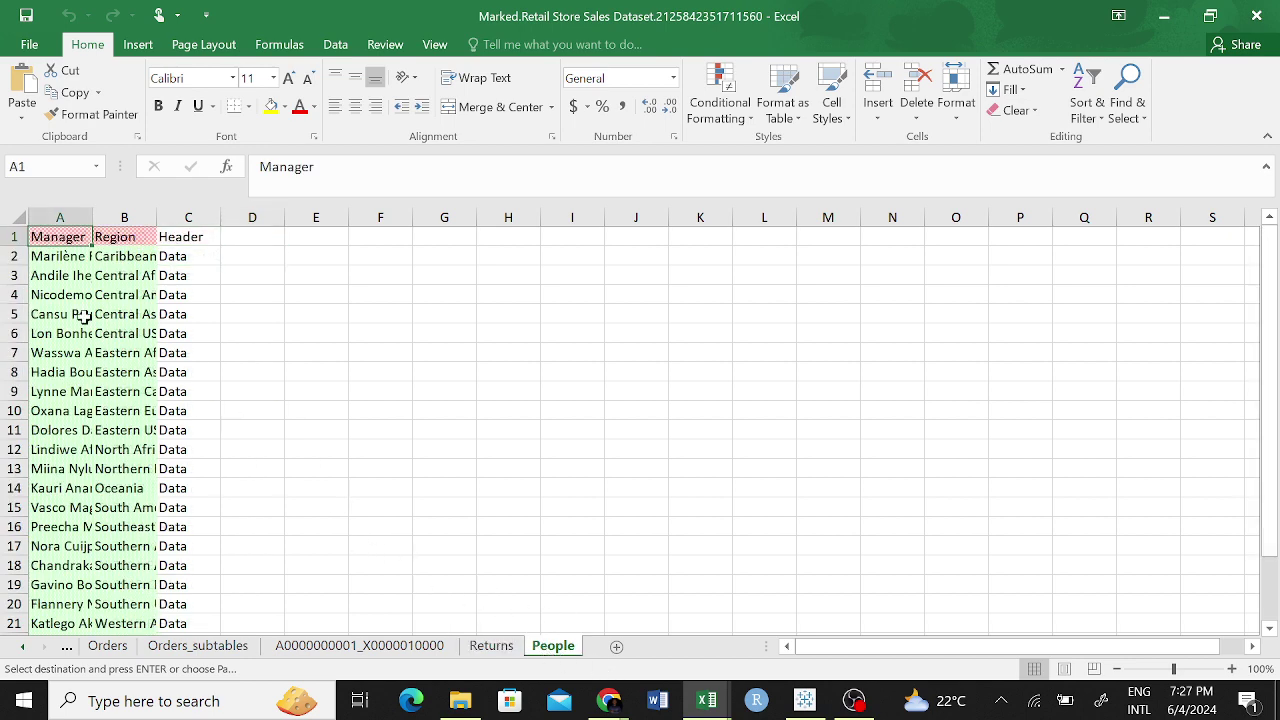
{"action": "scroll", "coordinate": [84, 318], "scroll_direction": "down", "scroll_amount": 5}
{"action": "scroll", "coordinate": [120, 380], "scroll_direction": "up", "scroll_amount": 5}
{"action": "left_click", "coordinate": [362, 645]}
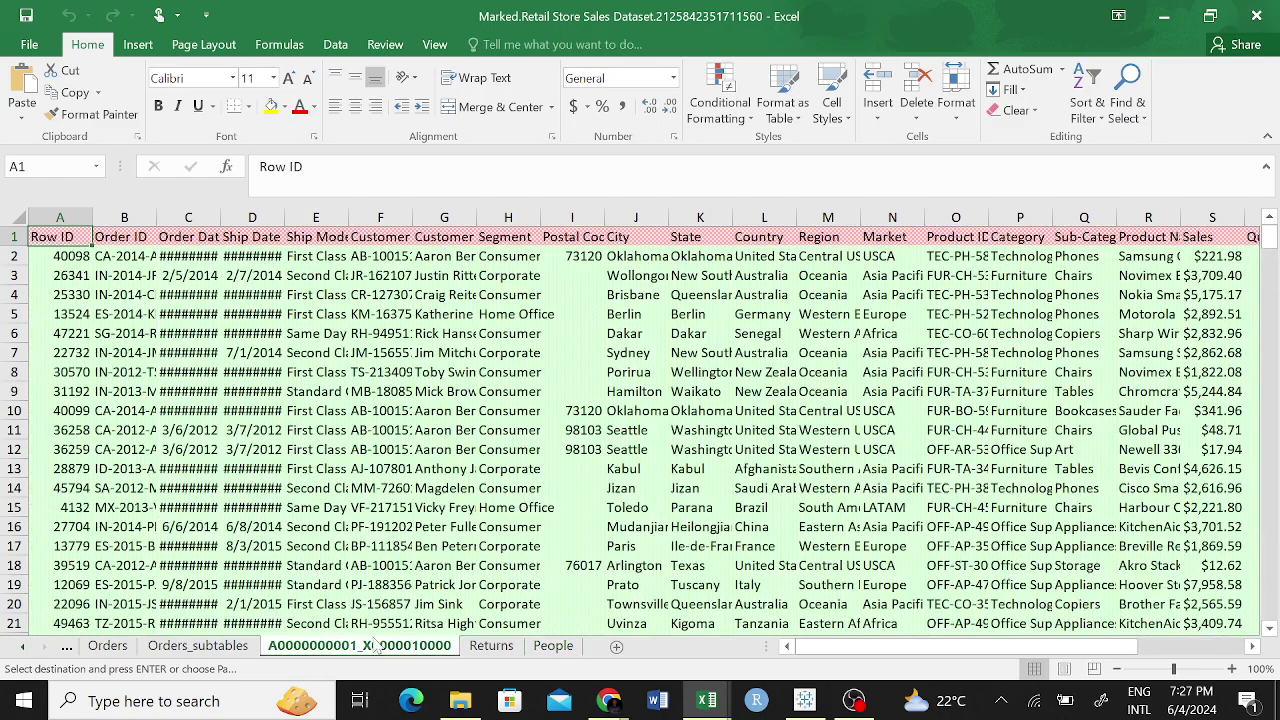
{"action": "scroll", "coordinate": [495, 537], "scroll_direction": "right", "scroll_amount": 10}
{"action": "scroll", "coordinate": [477, 494], "scroll_direction": "left", "scroll_amount": 6}
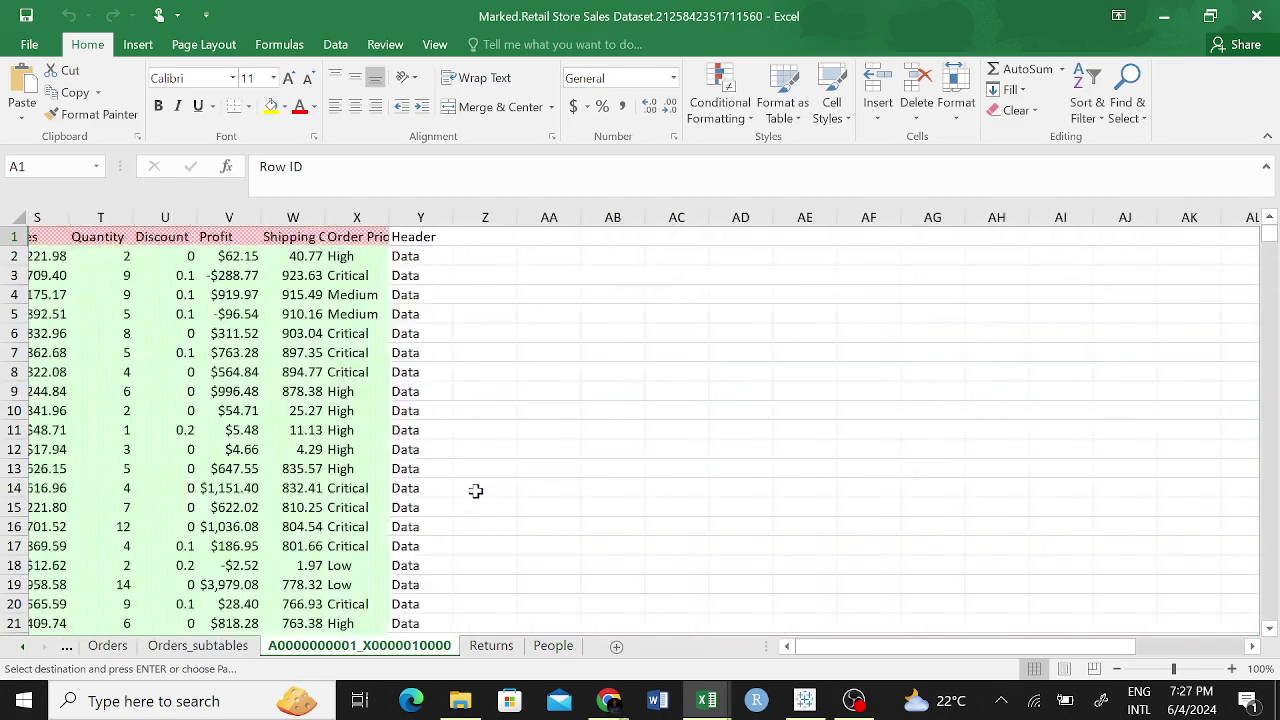
{"action": "scroll", "coordinate": [481, 474], "scroll_direction": "left", "scroll_amount": 5}
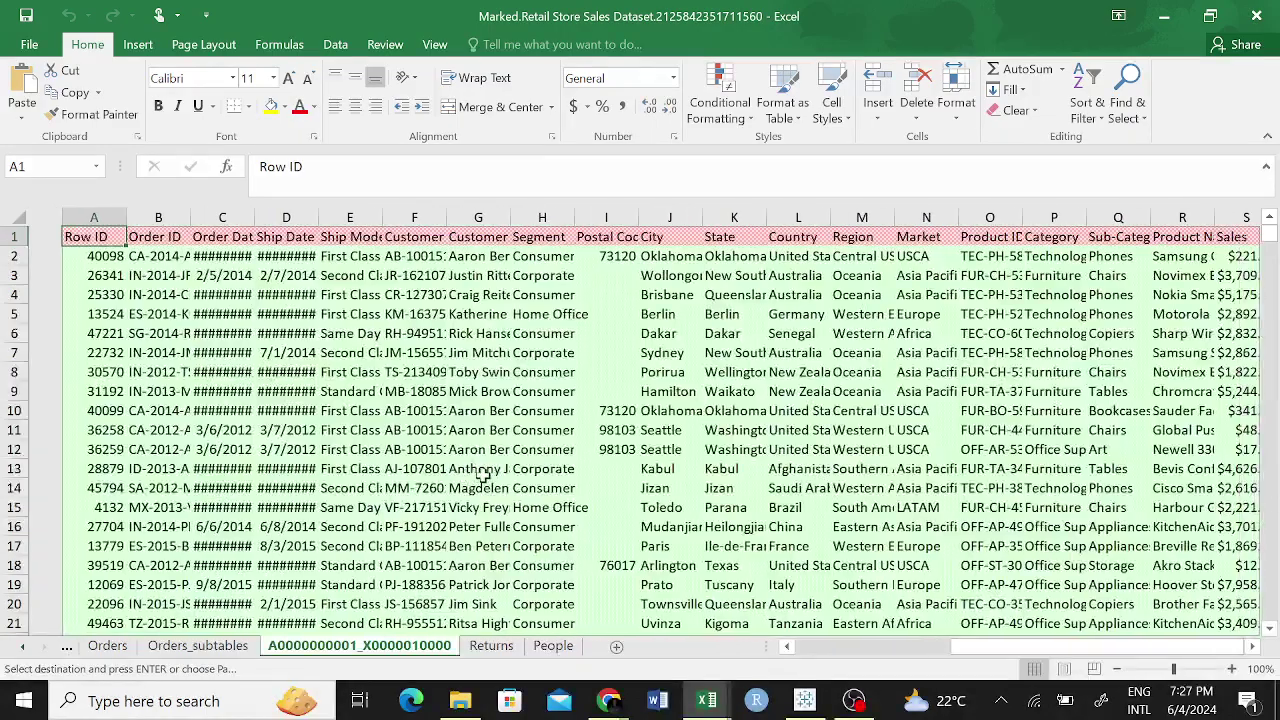
{"action": "left_click", "coordinate": [224, 646]}
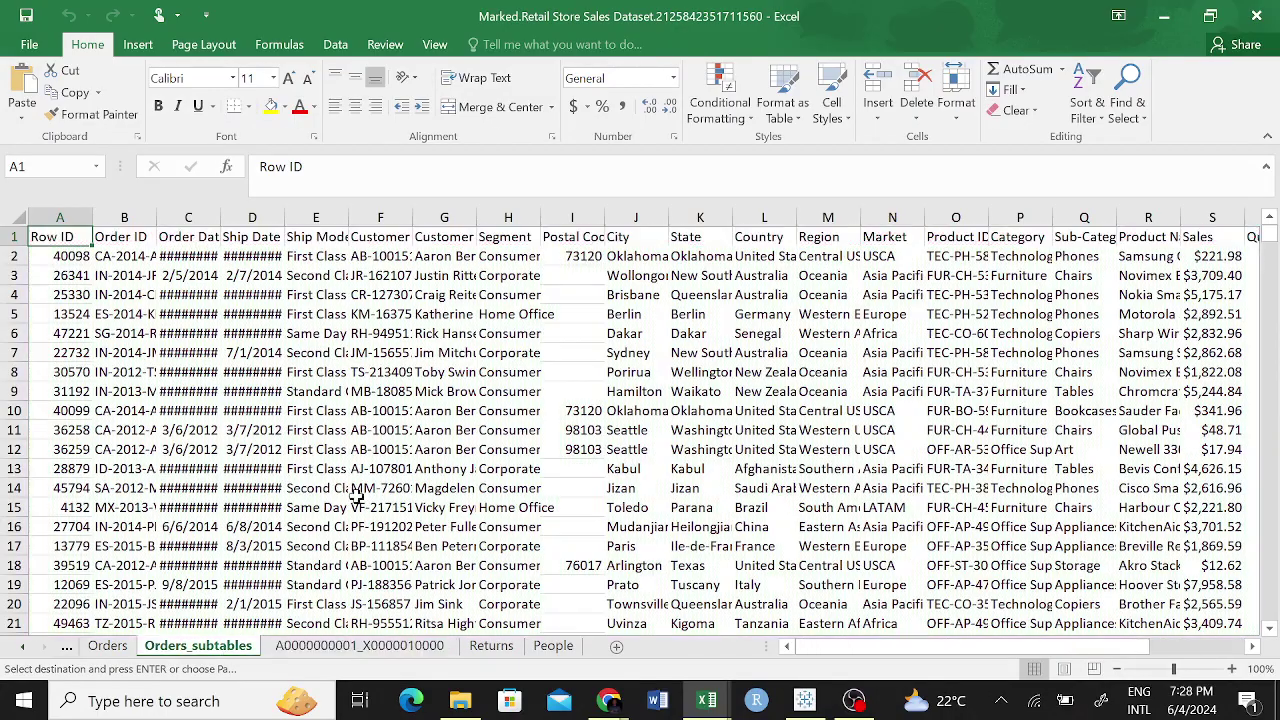
{"action": "scroll", "coordinate": [412, 472], "scroll_direction": "right", "scroll_amount": 8}
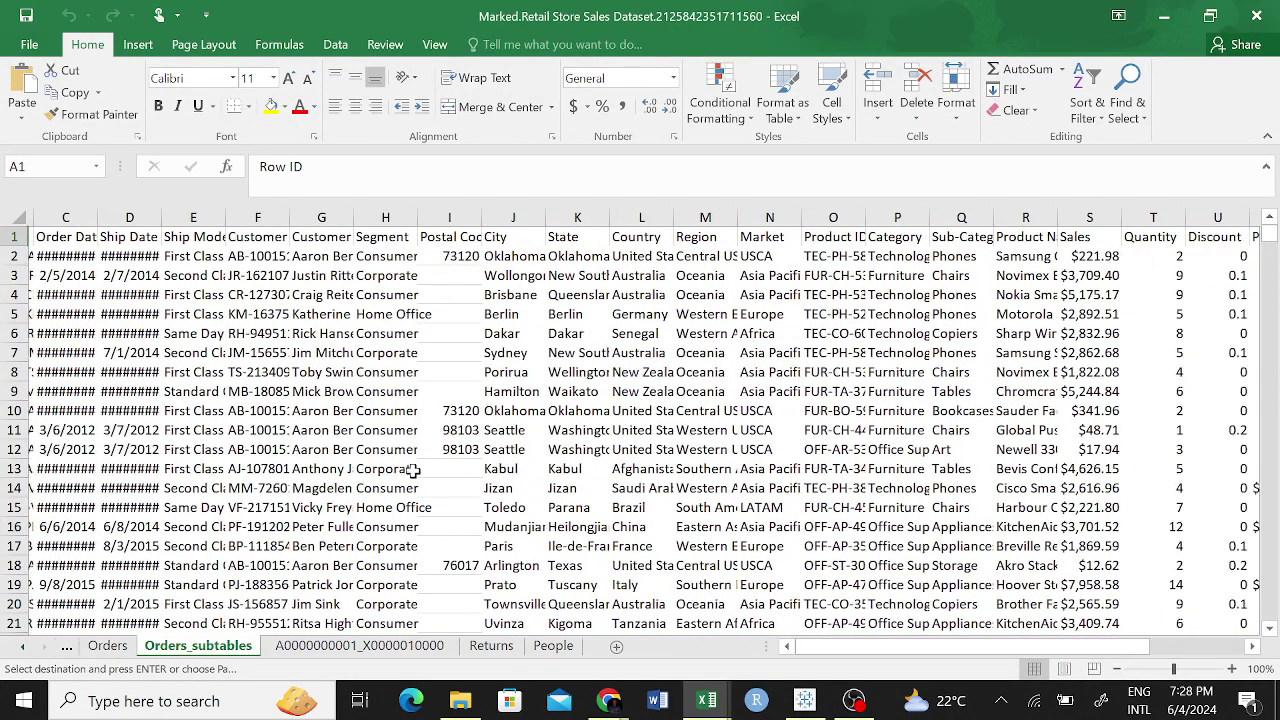
{"action": "scroll", "coordinate": [412, 472], "scroll_direction": "left", "scroll_amount": 8}
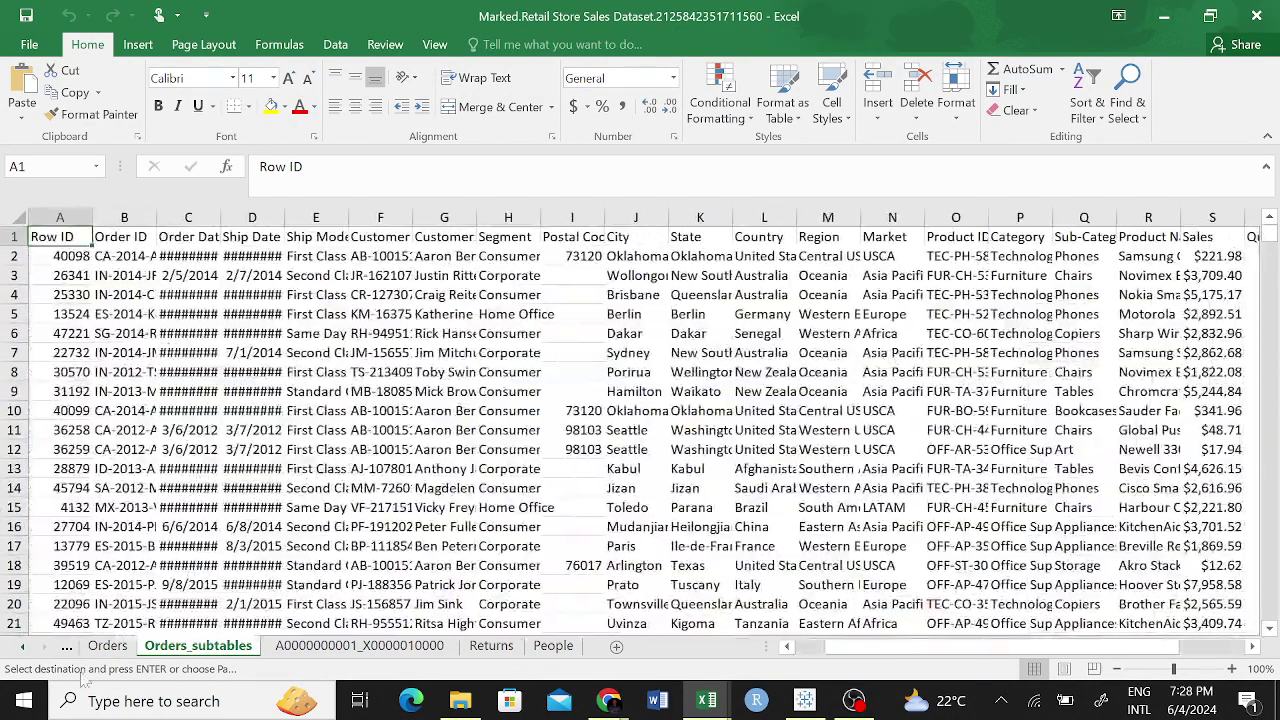
{"action": "left_click", "coordinate": [107, 645]}
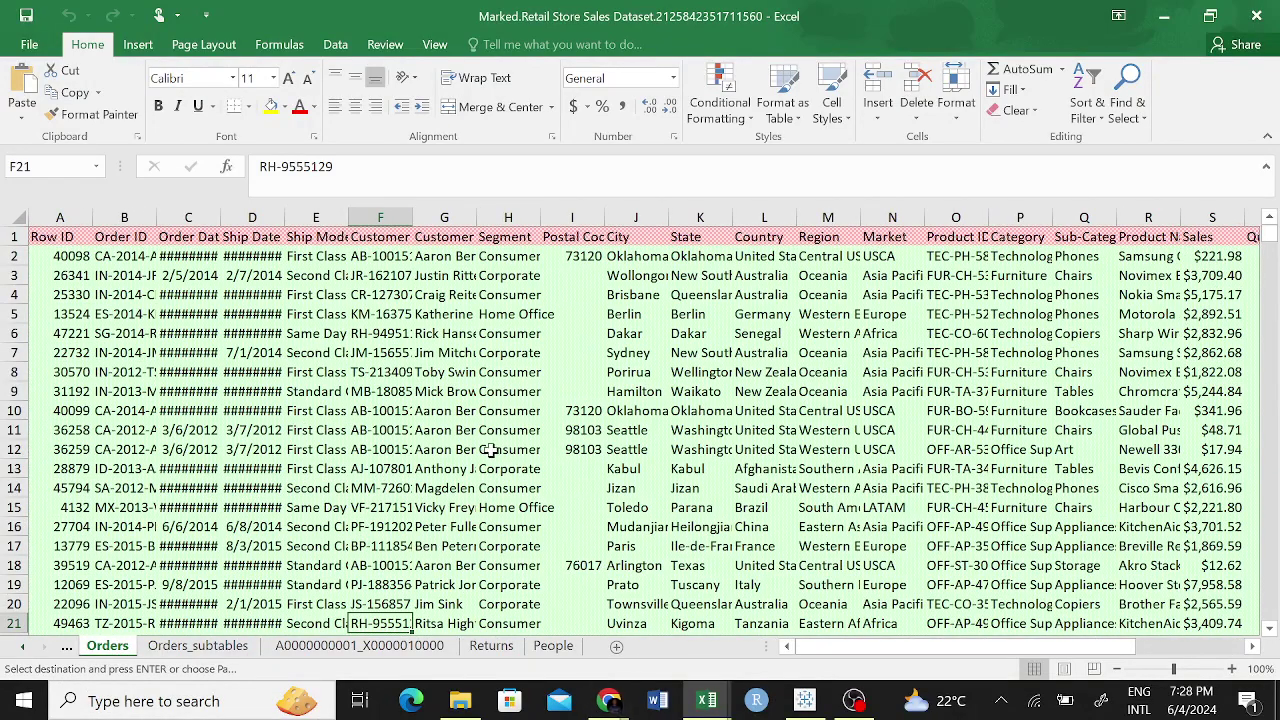
{"action": "left_click", "coordinate": [805, 700]}
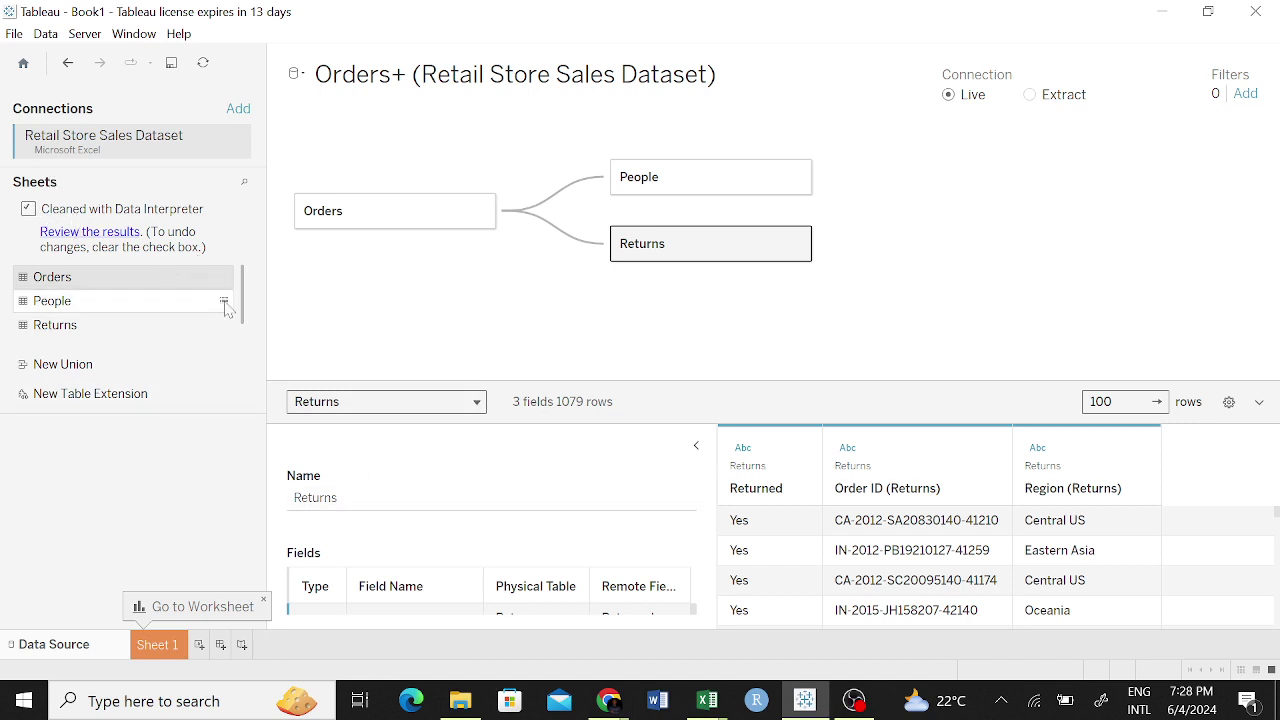
Turn off Data Interpreter, then open Edit Connection and cancel the file dialog.
{"action": "left_click", "coordinate": [28, 209]}
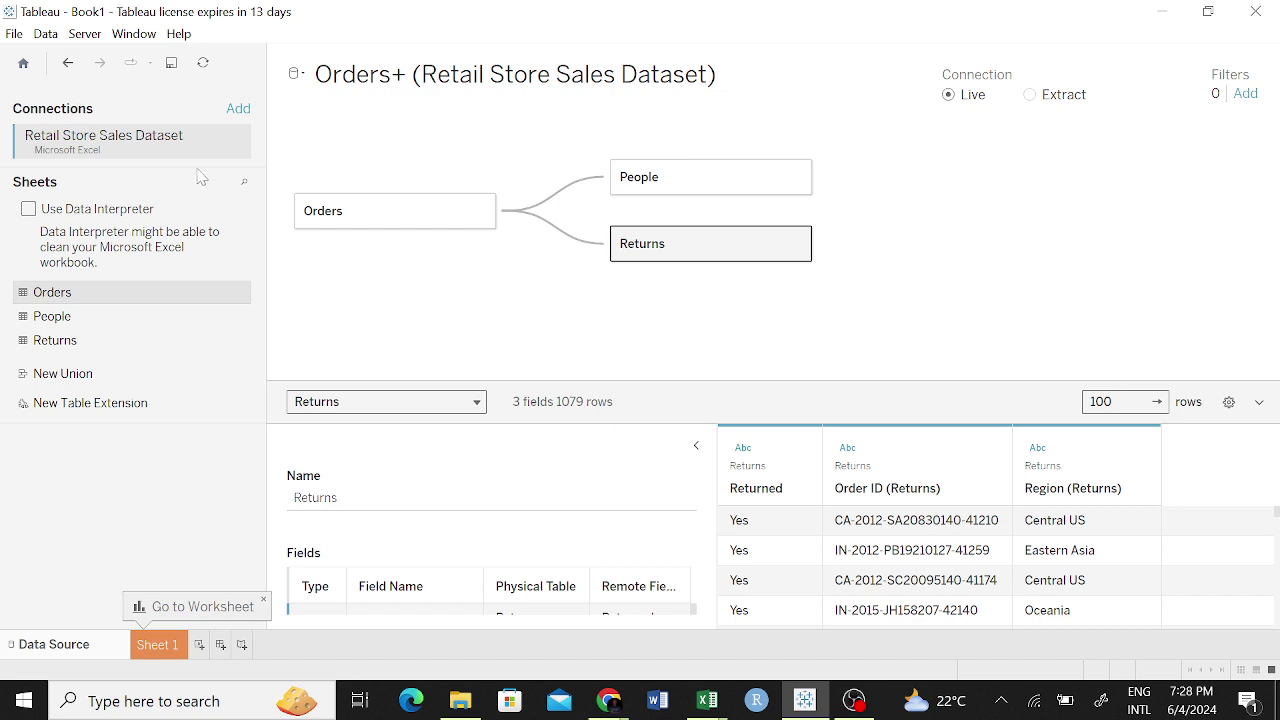
{"action": "left_click", "coordinate": [241, 146]}
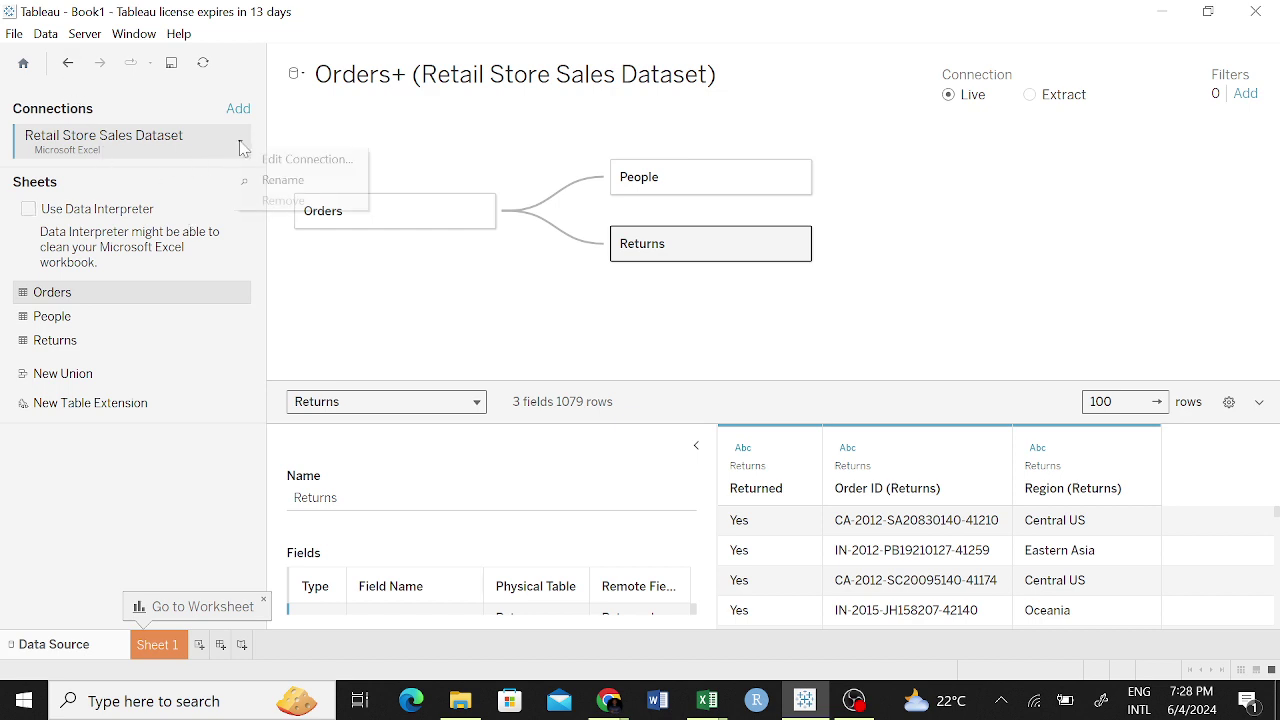
{"action": "left_click", "coordinate": [241, 145]}
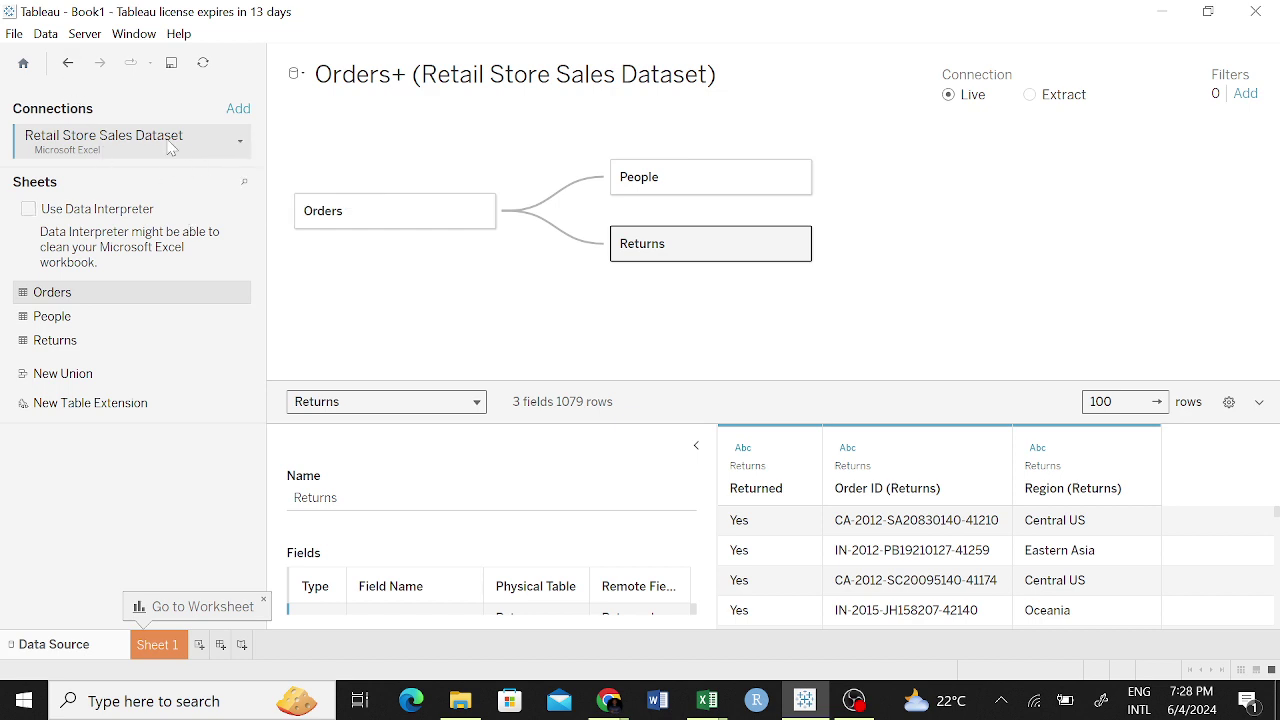
{"action": "left_click", "coordinate": [243, 144]}
{"action": "left_click", "coordinate": [293, 159]}
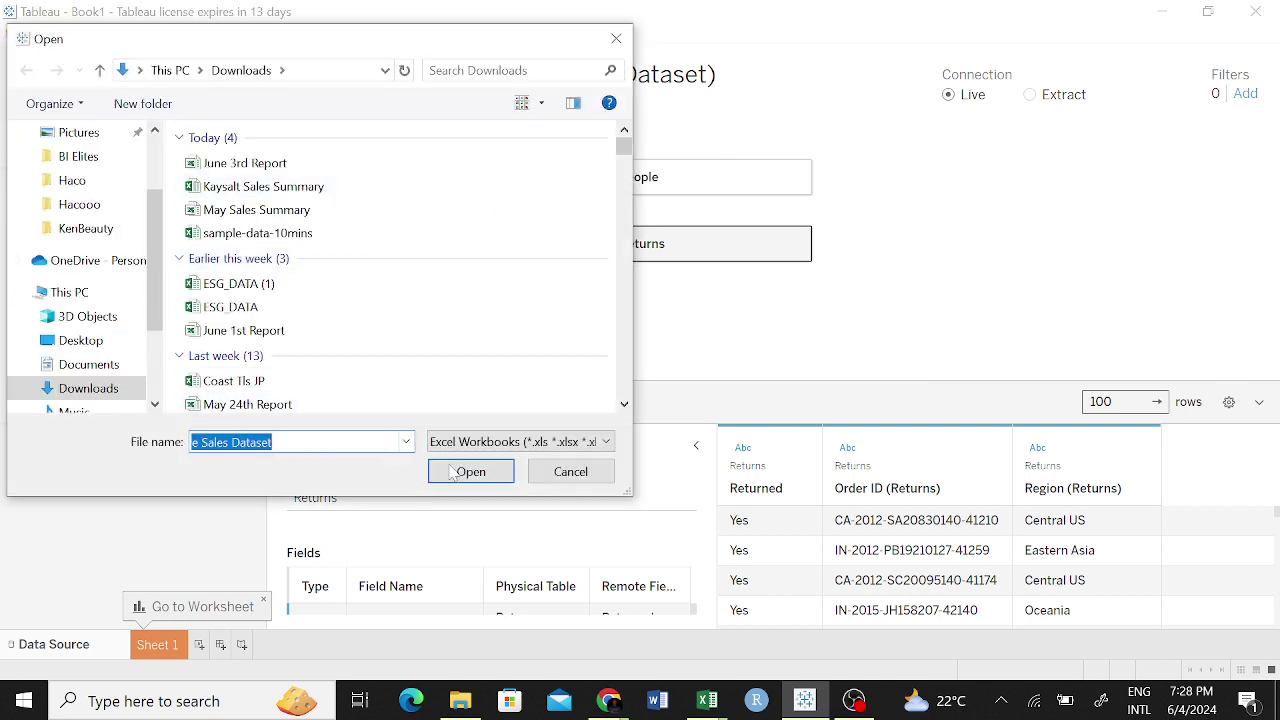
{"action": "left_click", "coordinate": [616, 40]}
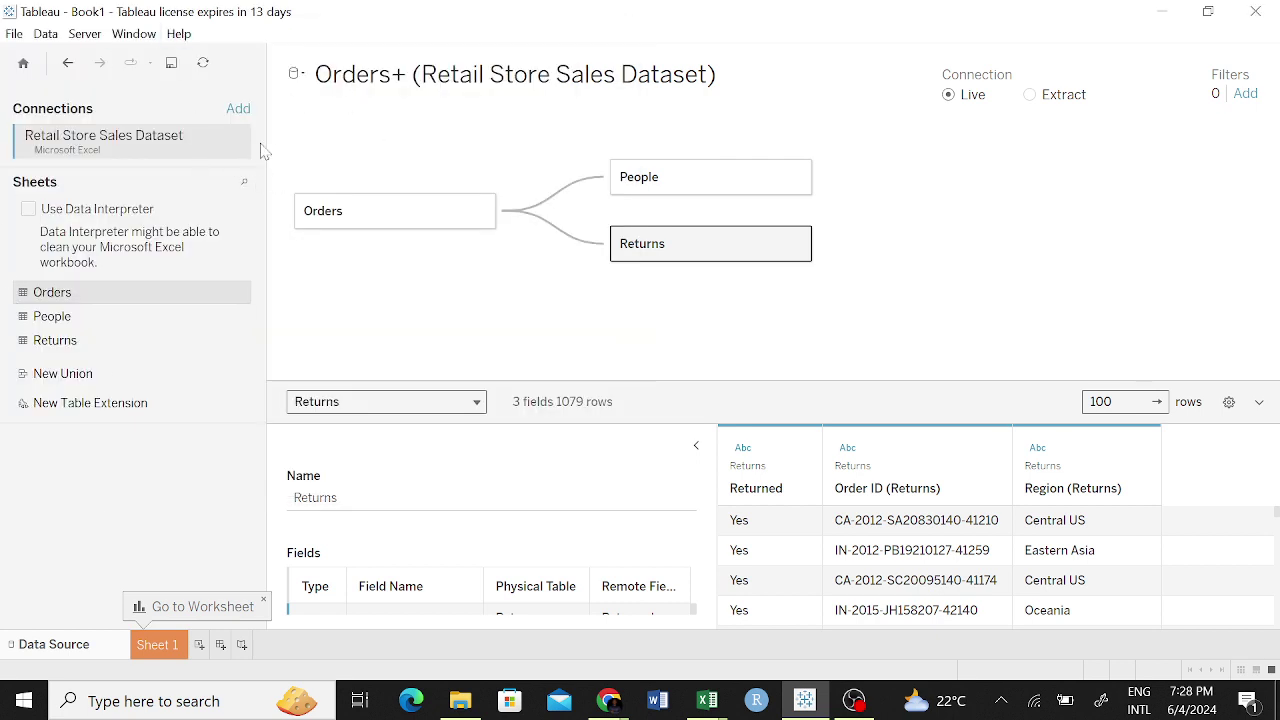
Start adding a connection, then go to the Tableau start page.
{"action": "left_click", "coordinate": [238, 109]}
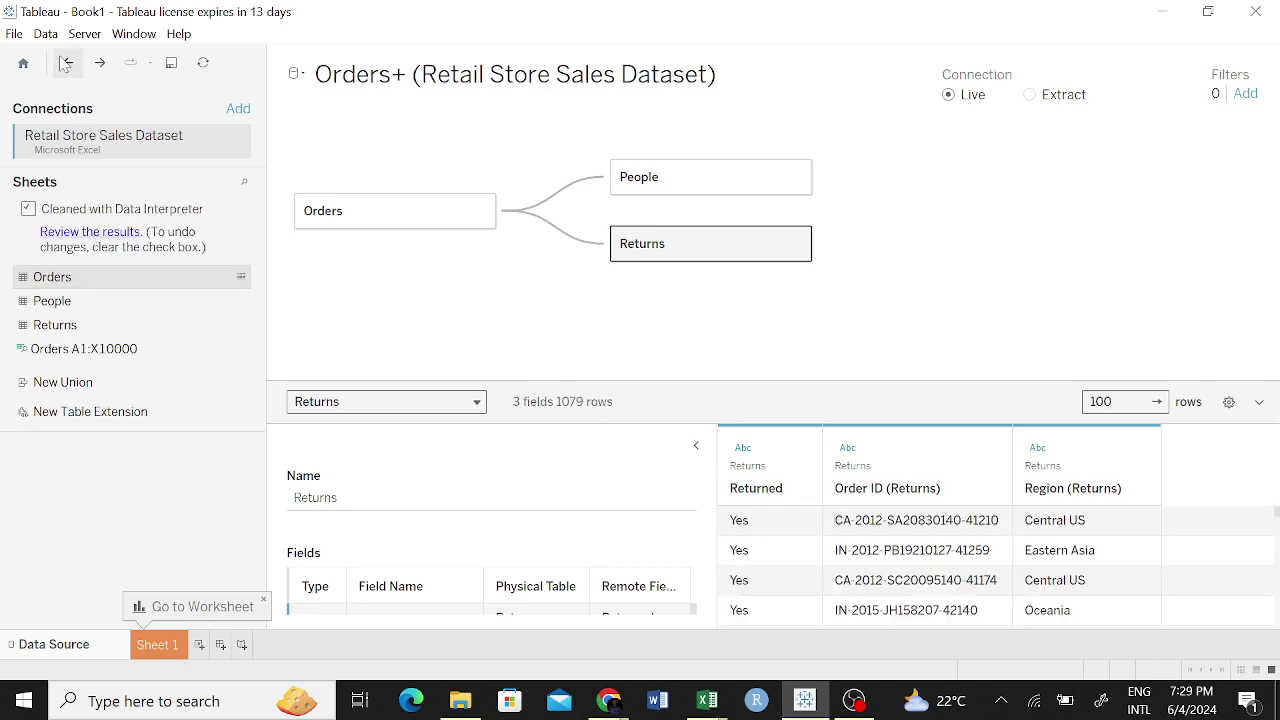
{"action": "left_click", "coordinate": [24, 63]}
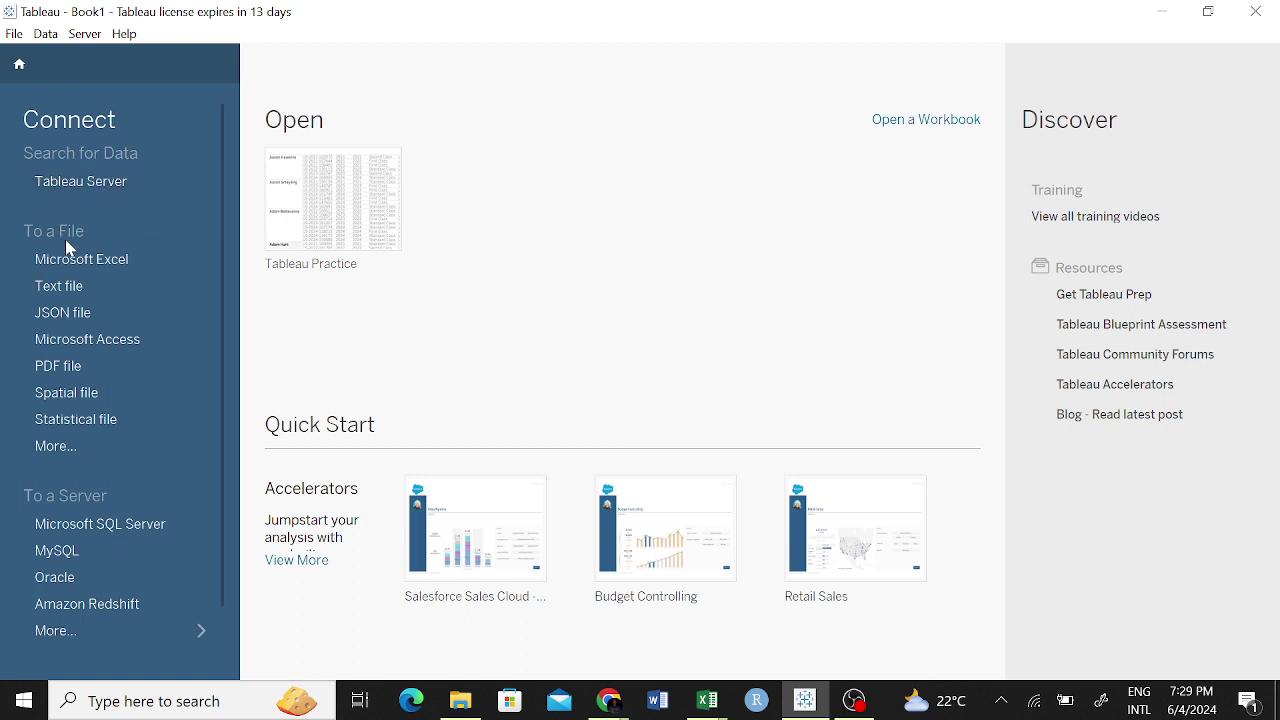
Connect to the Excel workbook sample-data-10mins from the Downloads folder.
{"action": "left_click", "coordinate": [87, 261]}
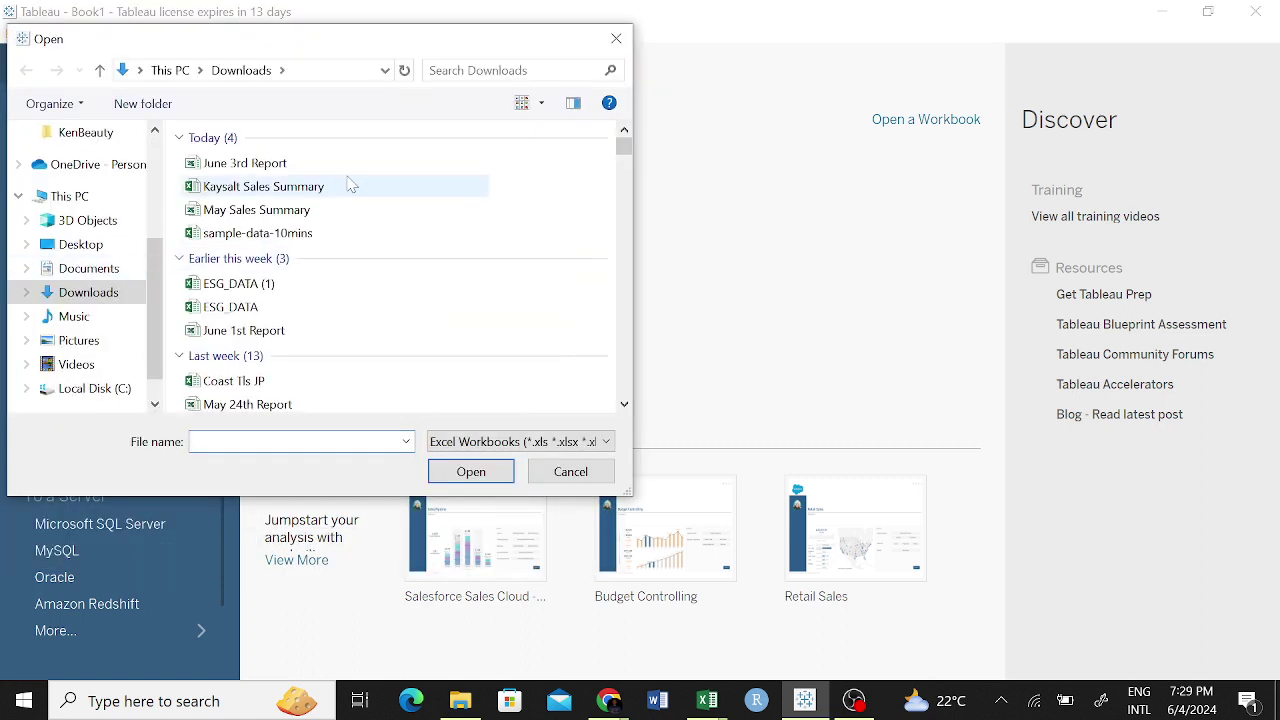
{"action": "left_click", "coordinate": [285, 245]}
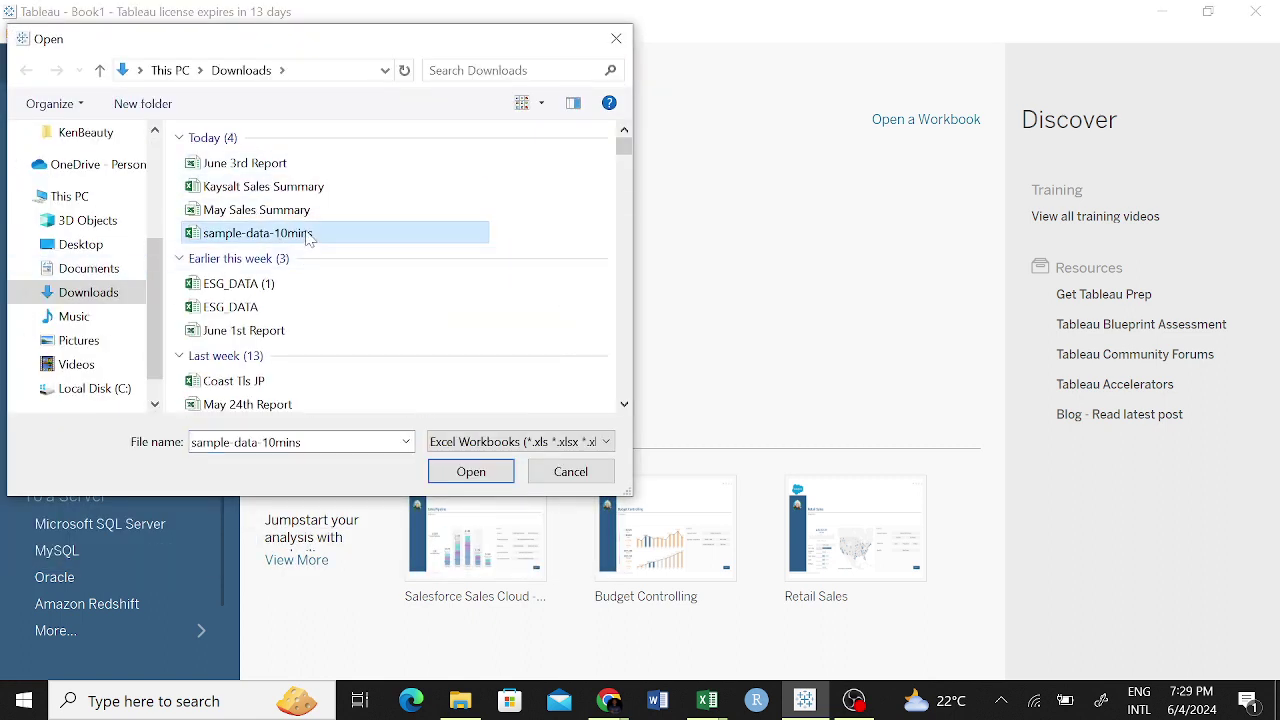
{"action": "left_click", "coordinate": [308, 238]}
{"action": "left_click", "coordinate": [482, 242]}
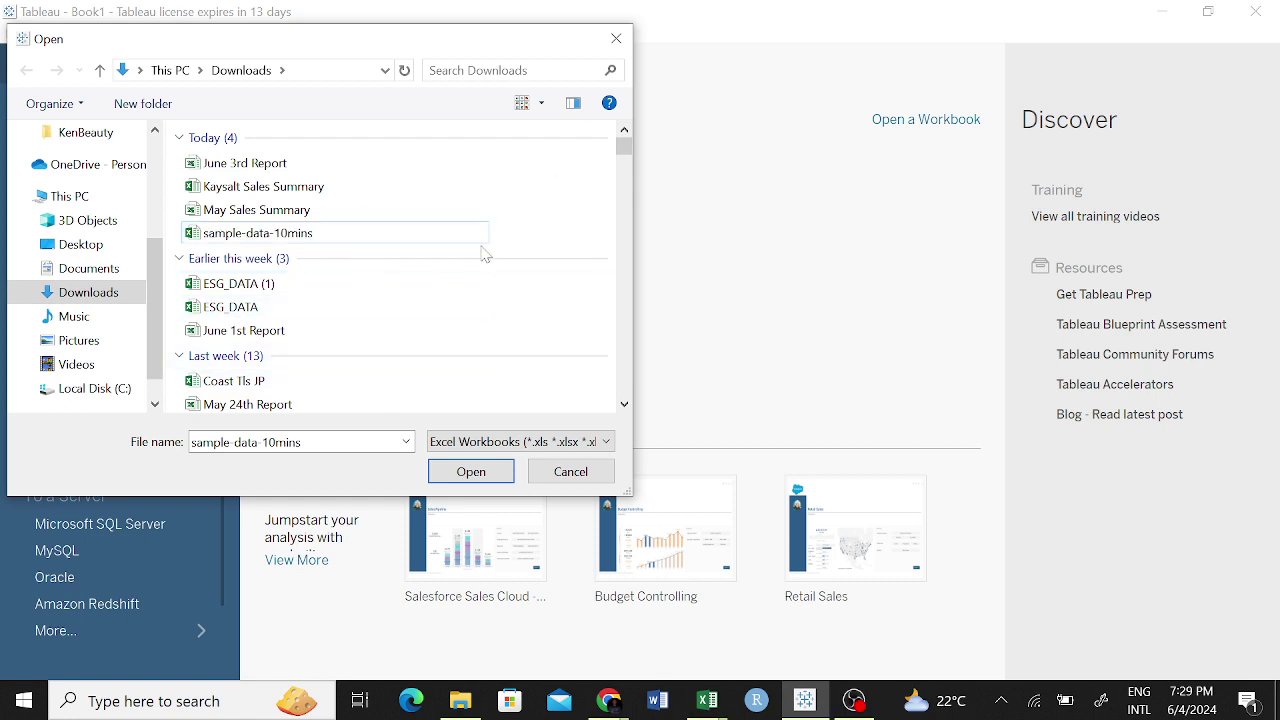
{"action": "left_click", "coordinate": [468, 471]}
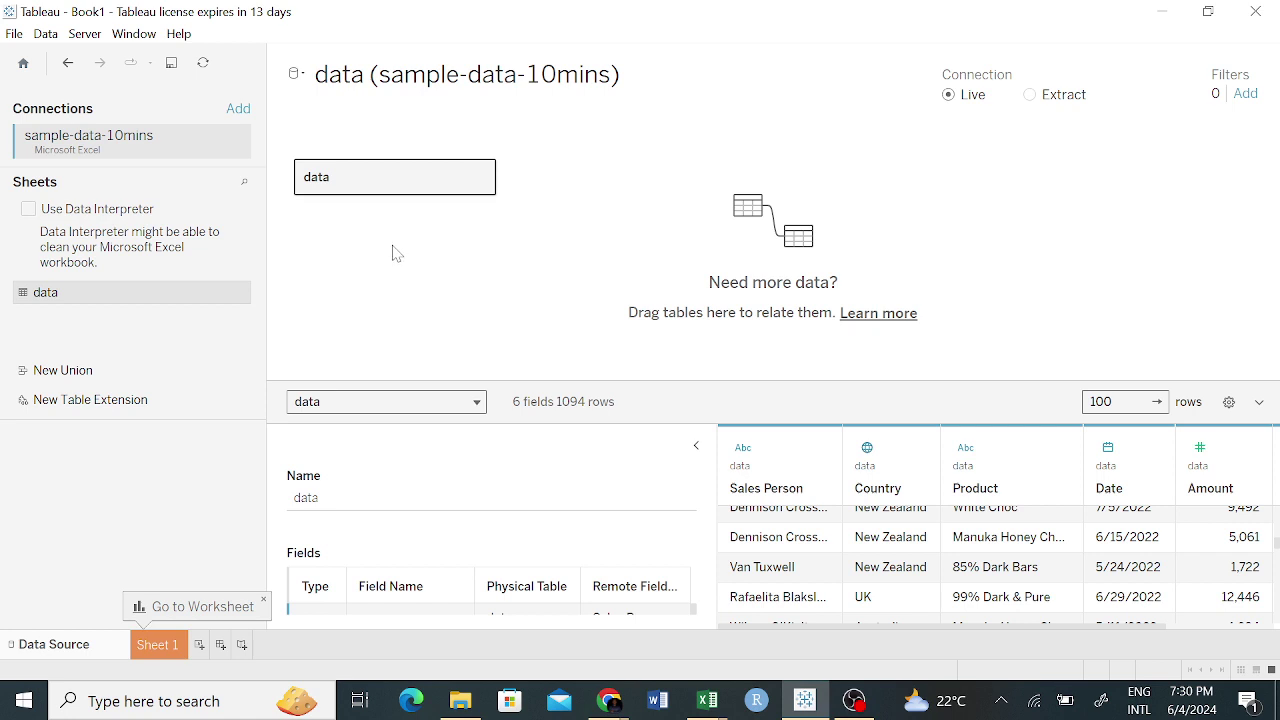
Open the empty Sheet 1, then bring the Downloads folder forward in File Explorer.
{"action": "left_click", "coordinate": [176, 653]}
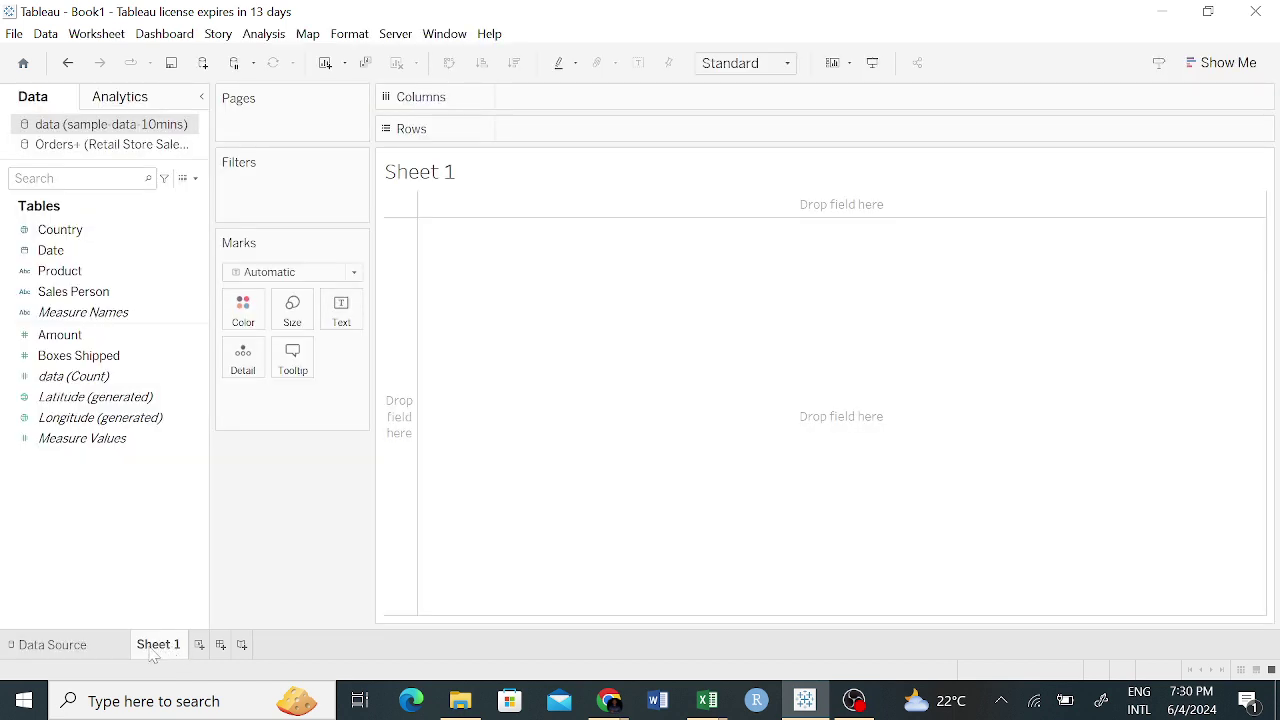
{"action": "right_click", "coordinate": [158, 648]}
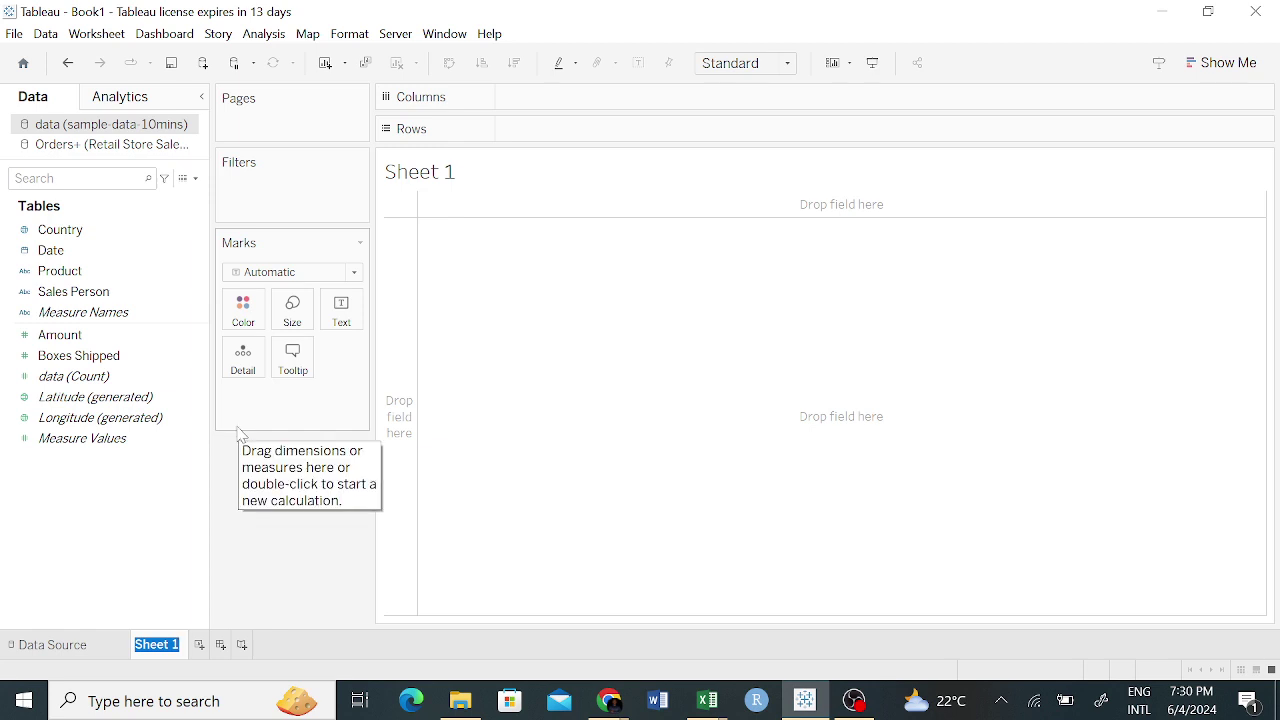
{"action": "left_click", "coordinate": [460, 700]}
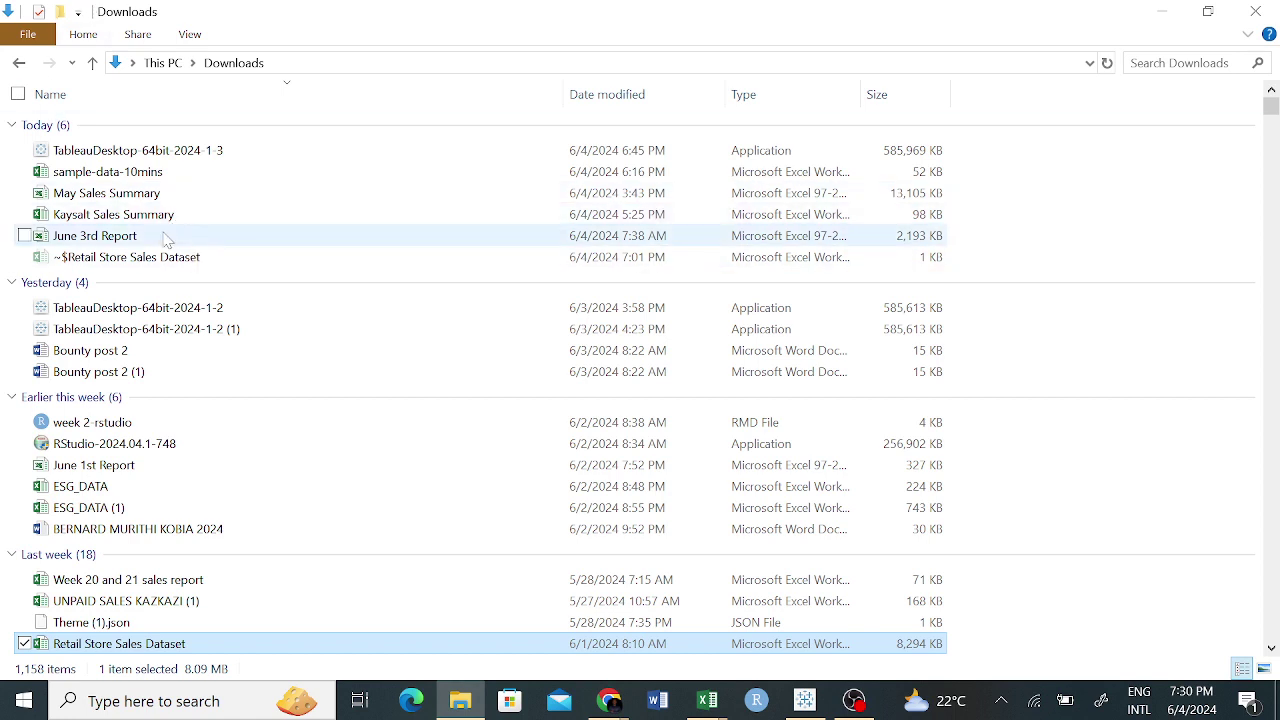
Open sample-data-10mins in Excel and inspect the Product entries in column C.
{"action": "double_click", "coordinate": [187, 181]}
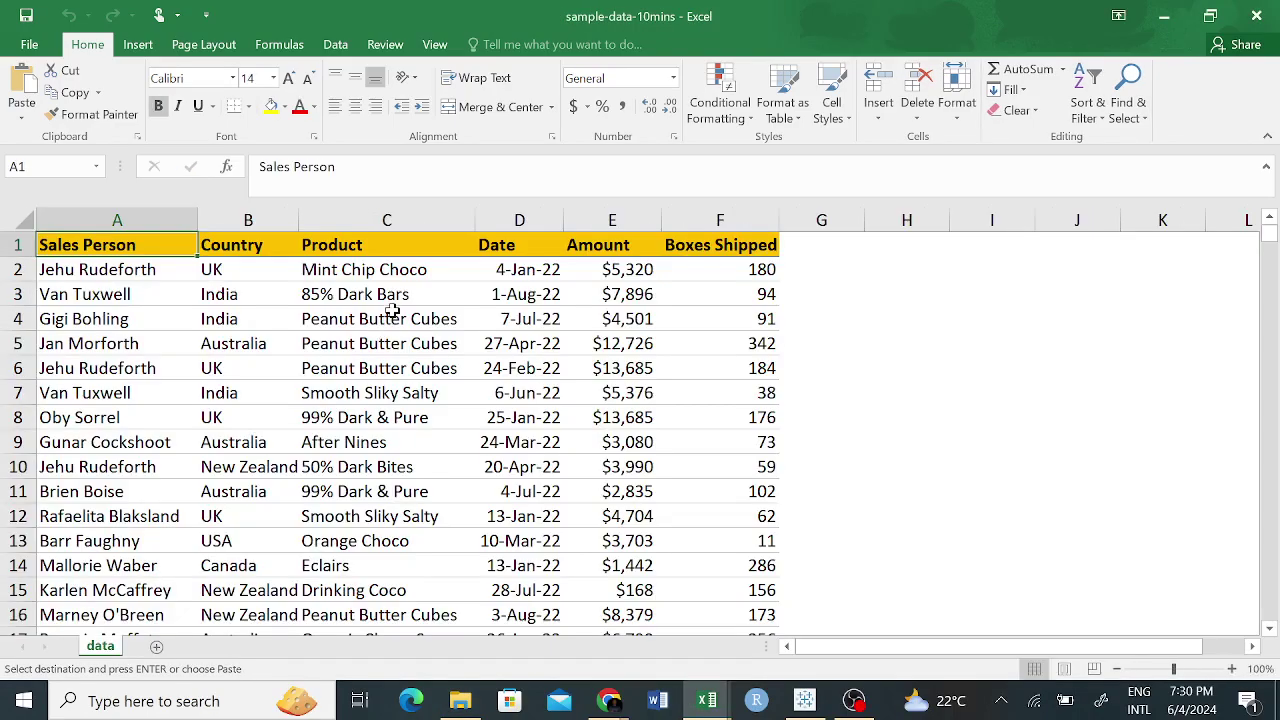
{"action": "scroll", "coordinate": [233, 470], "scroll_direction": "down", "scroll_amount": 9}
{"action": "scroll", "coordinate": [257, 440], "scroll_direction": "up", "scroll_amount": 9}
{"action": "left_click_drag", "start_coordinate": [386, 290], "coordinate": [386, 318]}
{"action": "left_click", "coordinate": [384, 491]}
{"action": "left_click", "coordinate": [381, 366]}
{"action": "scroll", "coordinate": [384, 495], "scroll_direction": "down", "scroll_amount": 3}
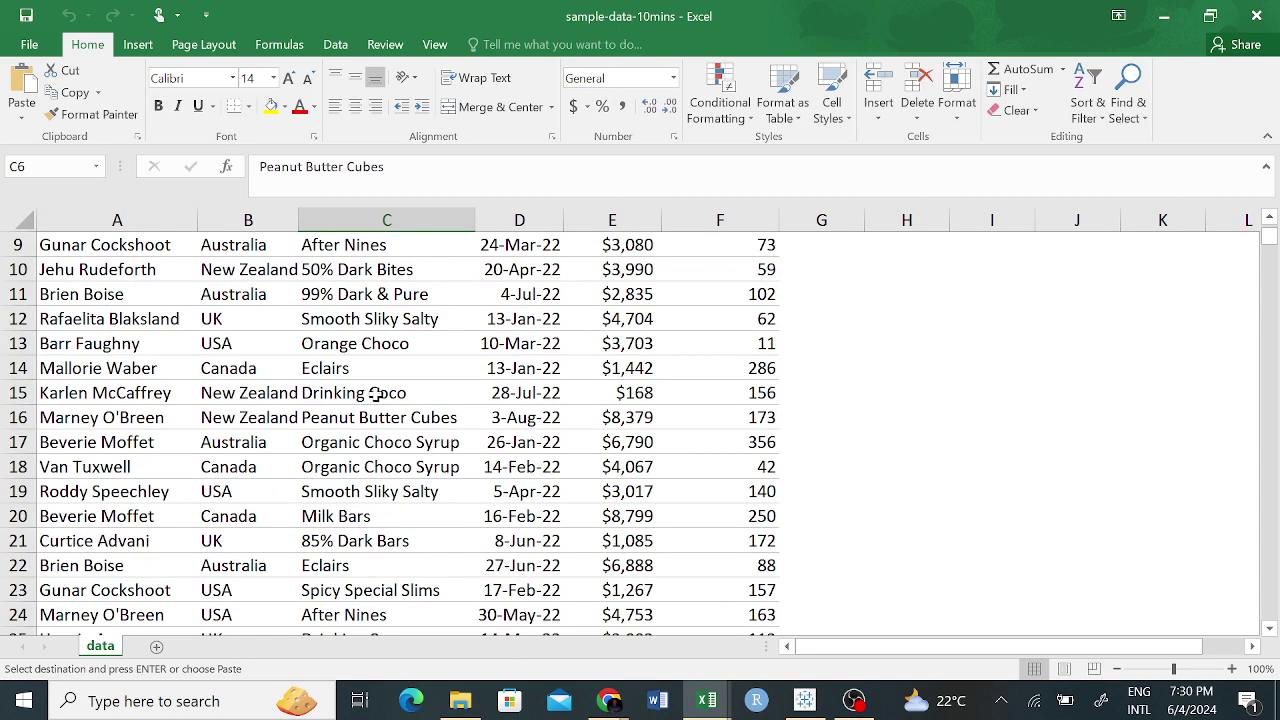
{"action": "scroll", "coordinate": [376, 394], "scroll_direction": "up", "scroll_amount": 3}
{"action": "left_click", "coordinate": [356, 399]}
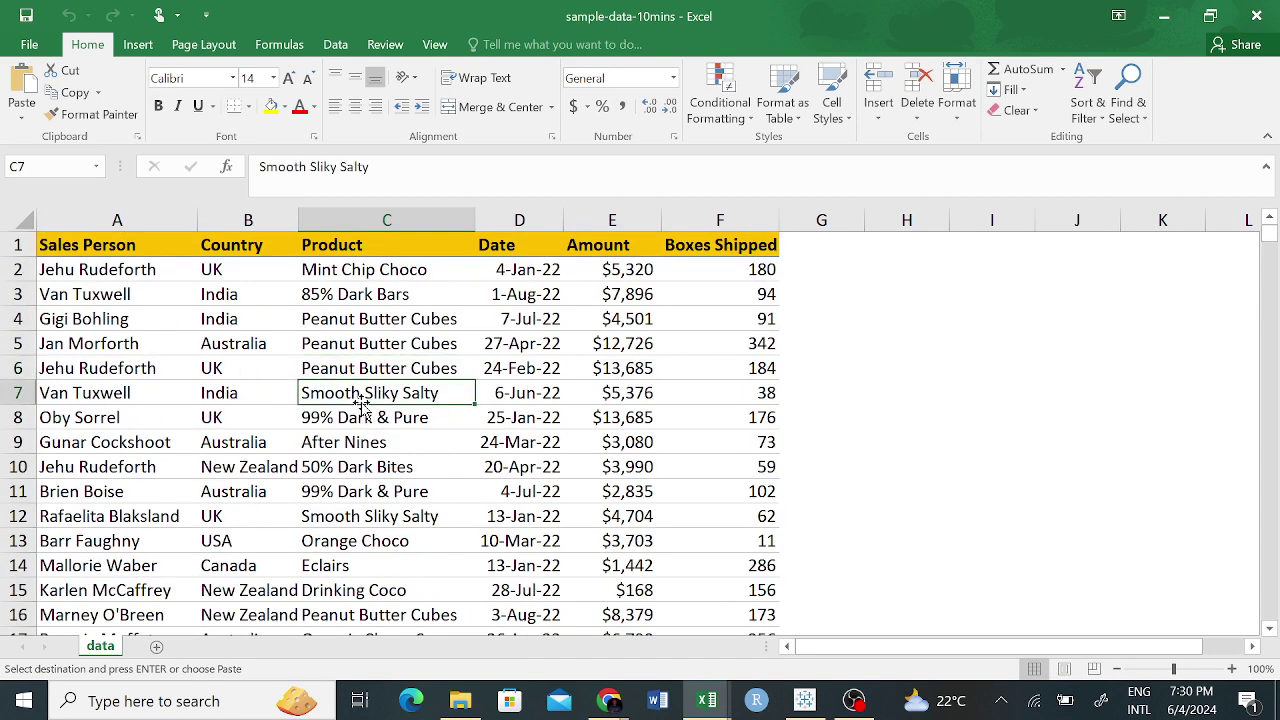
{"action": "left_click", "coordinate": [390, 414]}
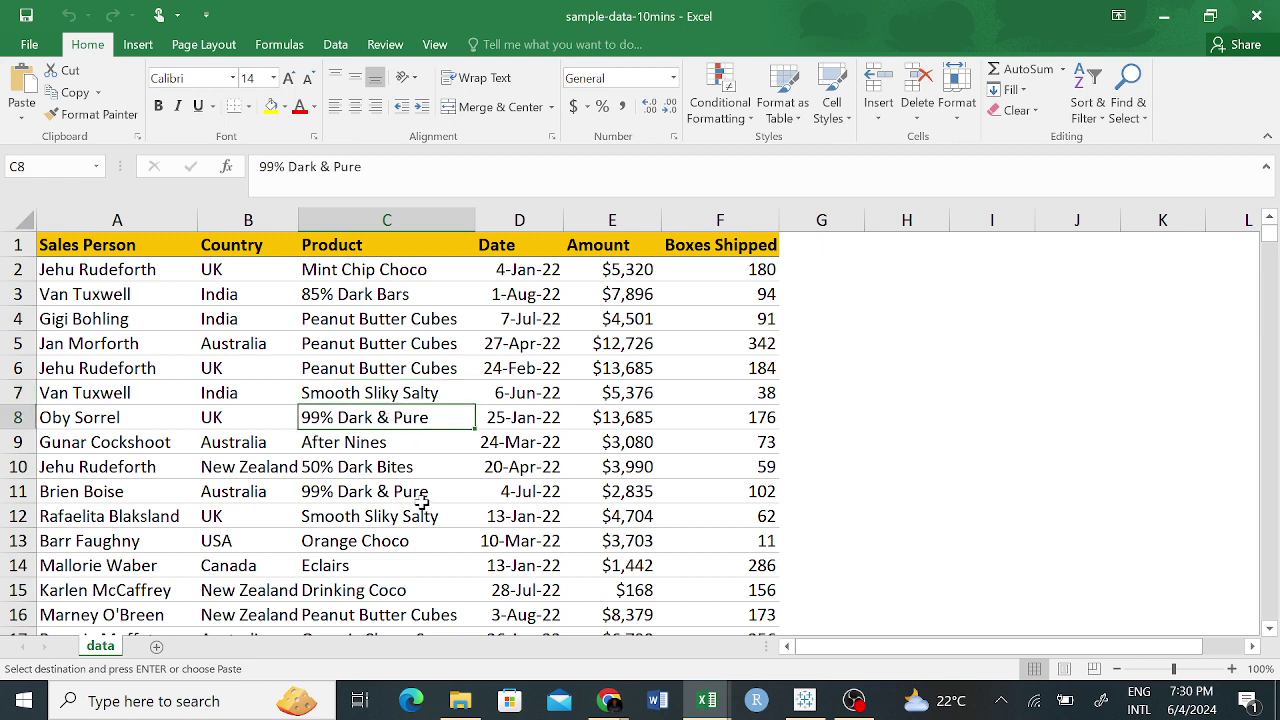
{"action": "left_click", "coordinate": [392, 519]}
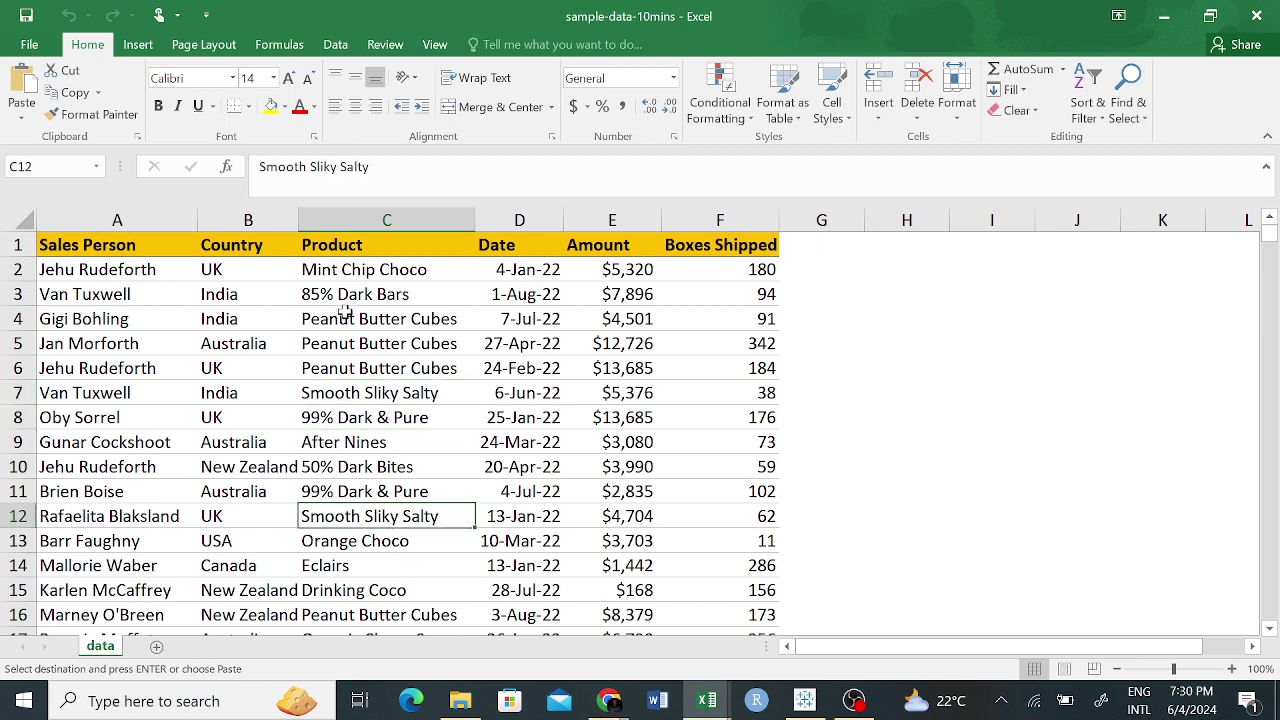
{"action": "left_click", "coordinate": [380, 292]}
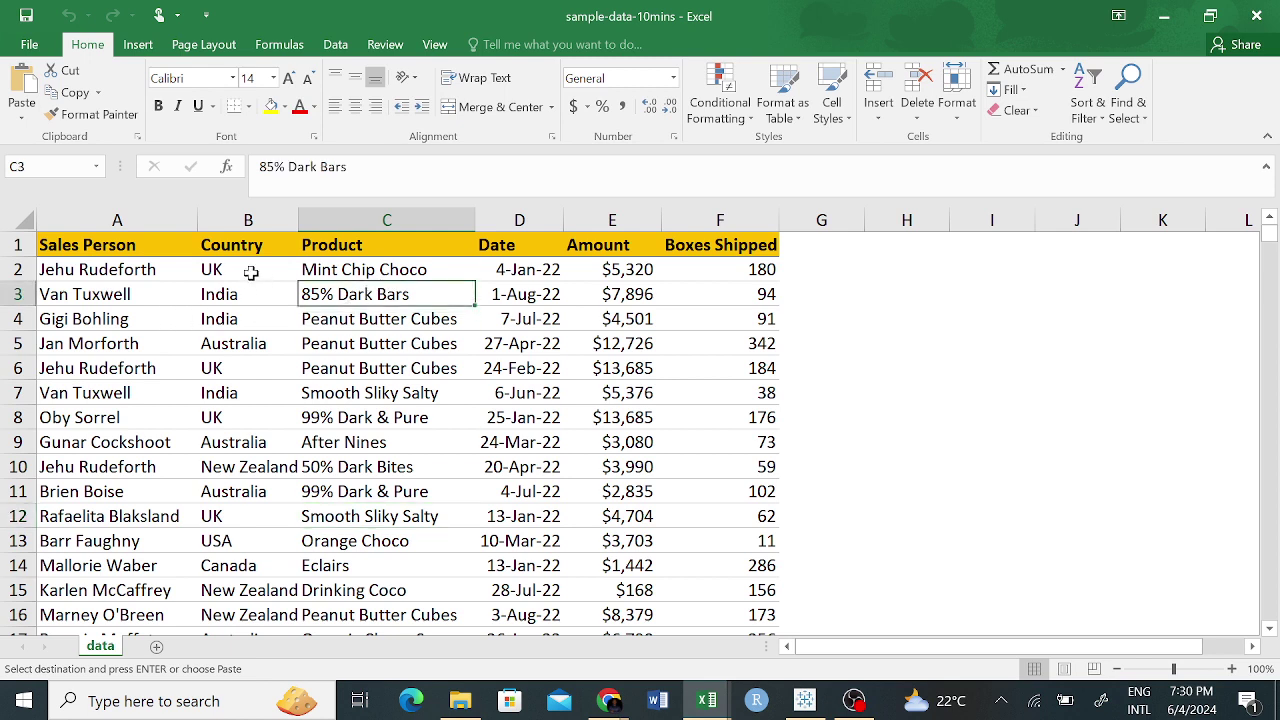
Inspect the Sales Person and Country cells, then select header row 1.
{"action": "left_click", "coordinate": [124, 266]}
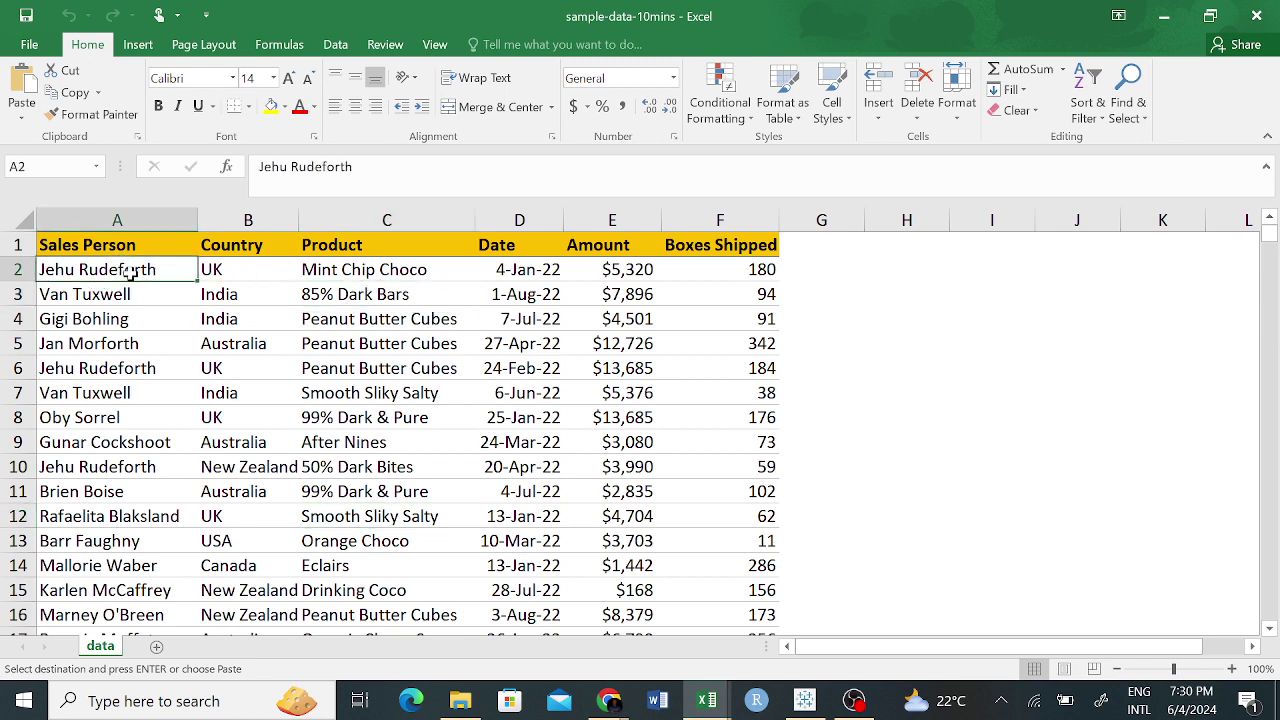
{"action": "left_click", "coordinate": [238, 264]}
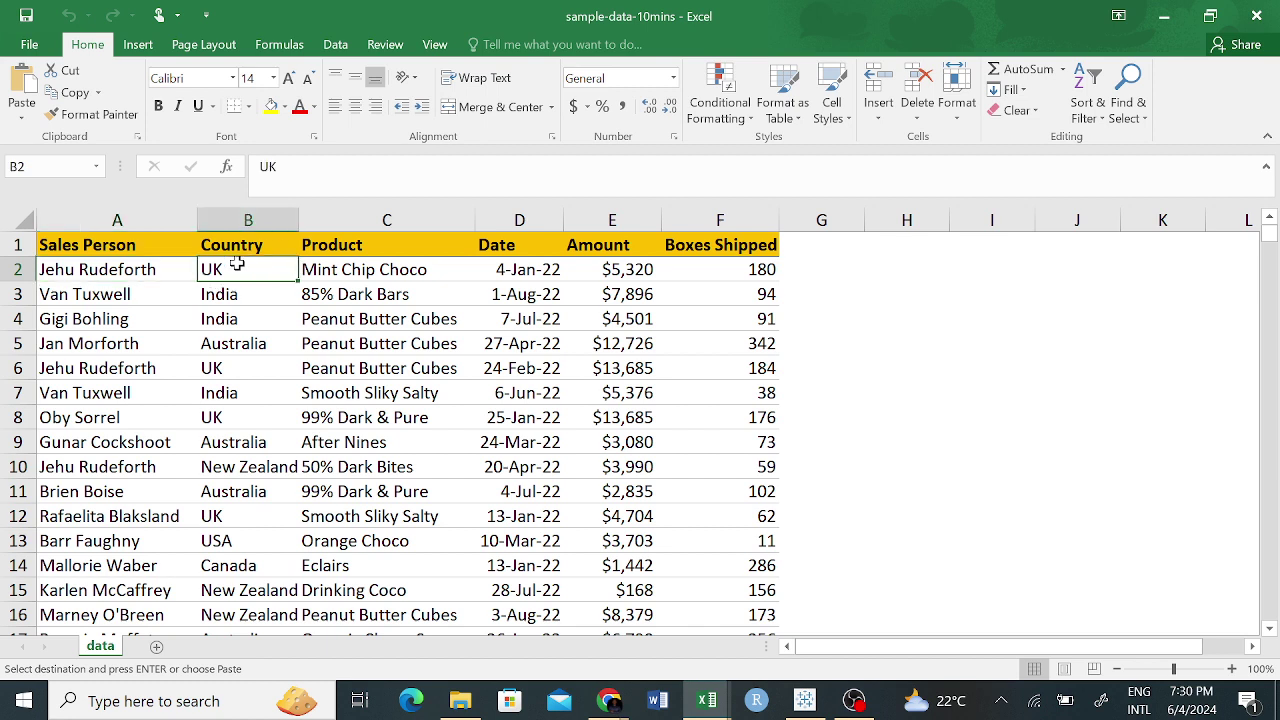
{"action": "left_click", "coordinate": [168, 416]}
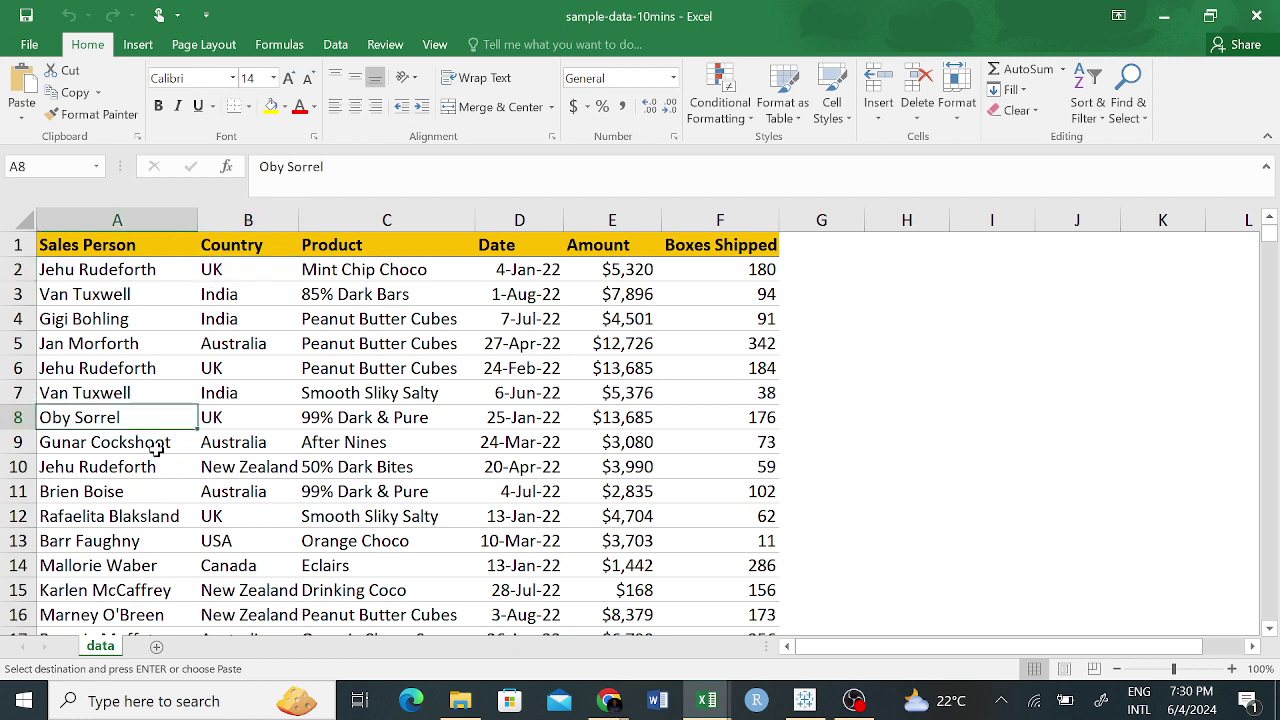
{"action": "left_click", "coordinate": [141, 492]}
{"action": "scroll", "coordinate": [140, 432], "scroll_direction": "down", "scroll_amount": 7}
{"action": "scroll", "coordinate": [140, 432], "scroll_direction": "down", "scroll_amount": 8}
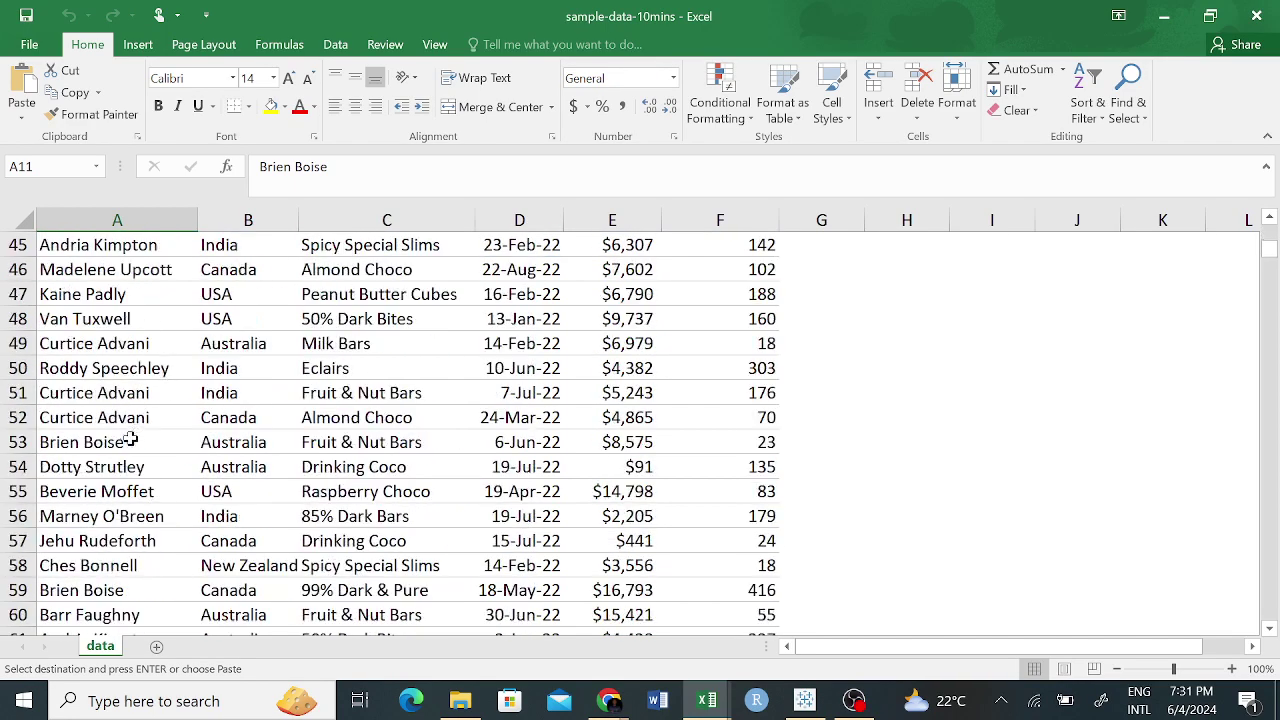
{"action": "scroll", "coordinate": [130, 437], "scroll_direction": "up", "scroll_amount": 15}
{"action": "left_click", "coordinate": [19, 240]}
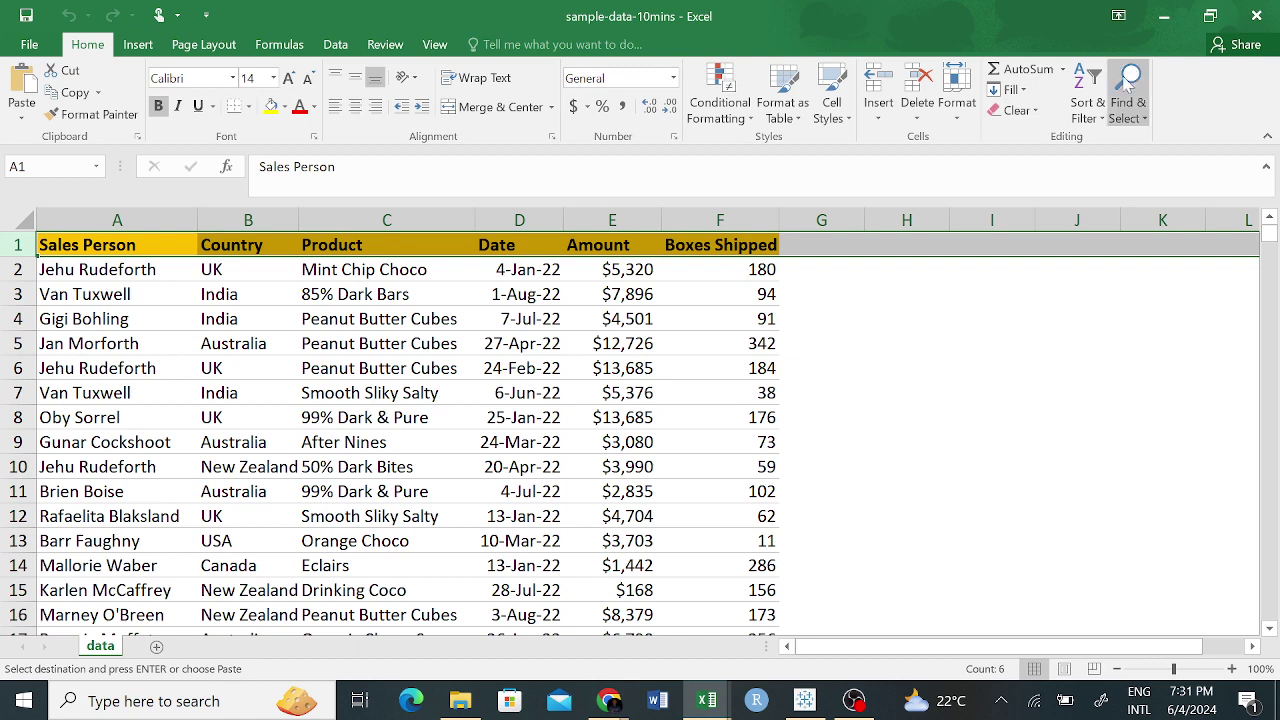
Turn on AutoFilter for the header row and review the Sales Person and Country filters unchanged.
{"action": "left_click", "coordinate": [1088, 108]}
{"action": "left_click", "coordinate": [1110, 214]}
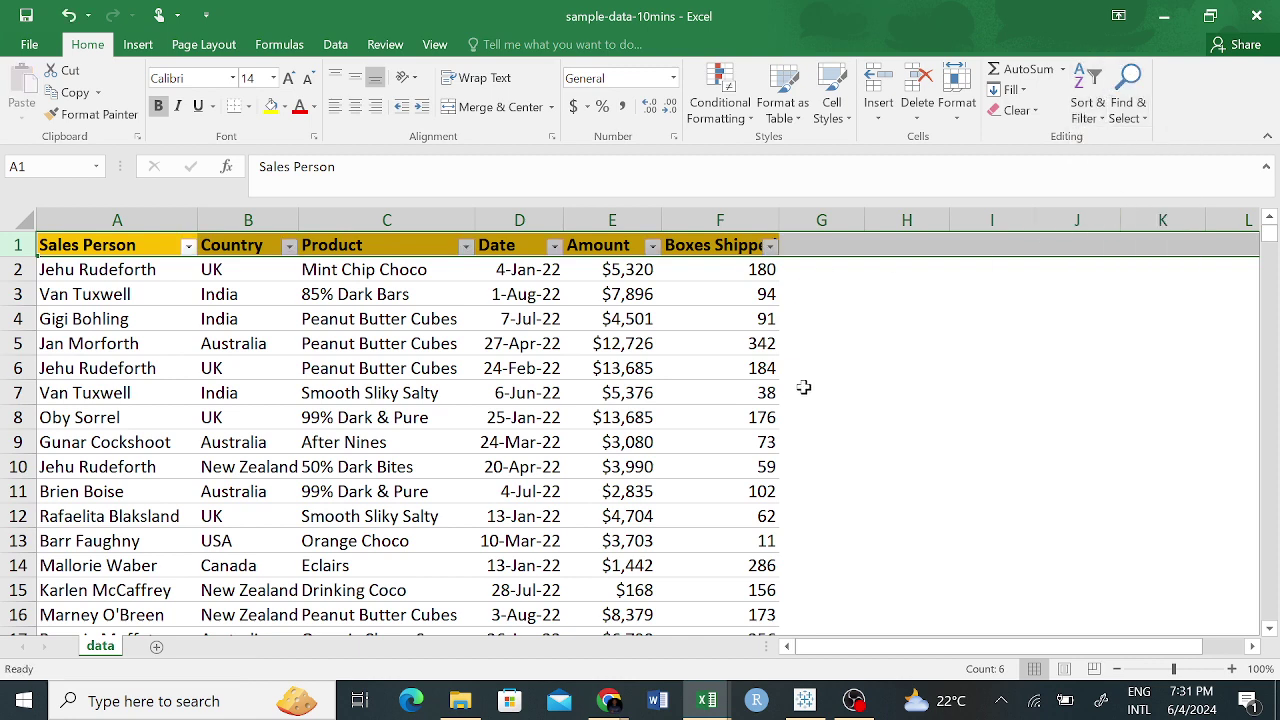
{"action": "left_click", "coordinate": [775, 367]}
{"action": "left_click", "coordinate": [188, 246]}
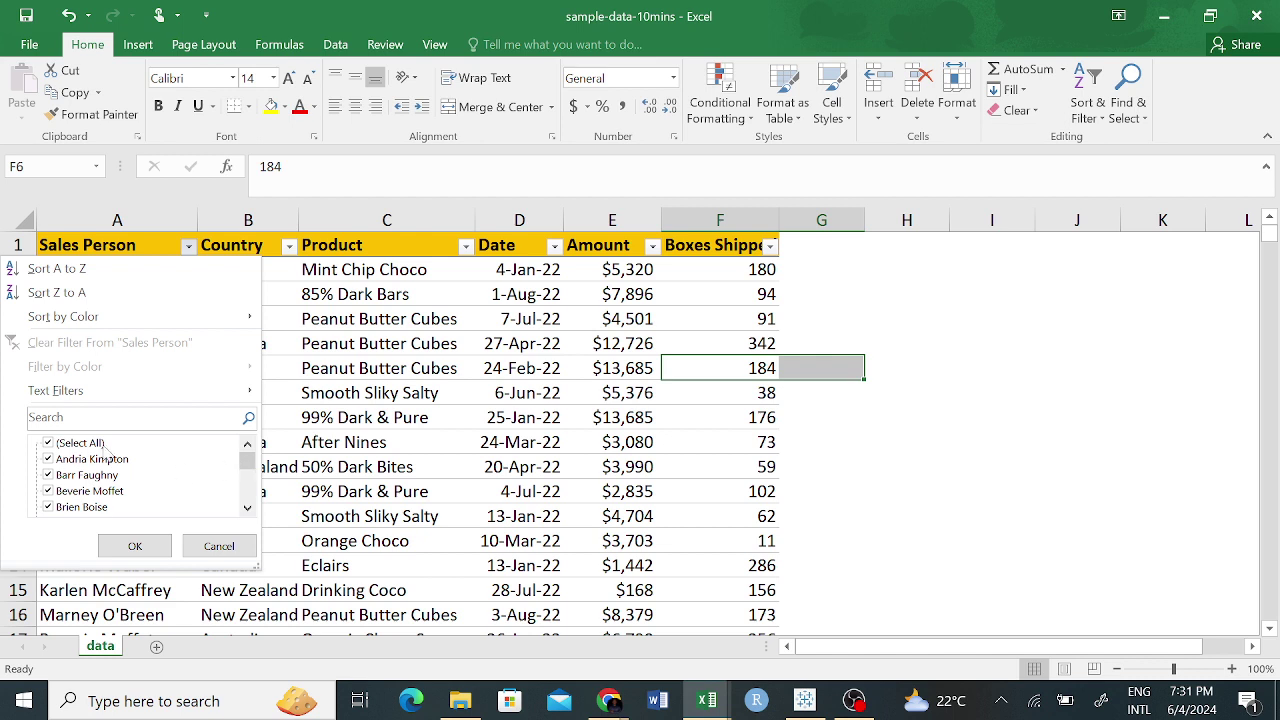
{"action": "left_click_drag", "start_coordinate": [253, 472], "coordinate": [250, 414]}
{"action": "left_click", "coordinate": [135, 546]}
{"action": "left_click", "coordinate": [289, 248]}
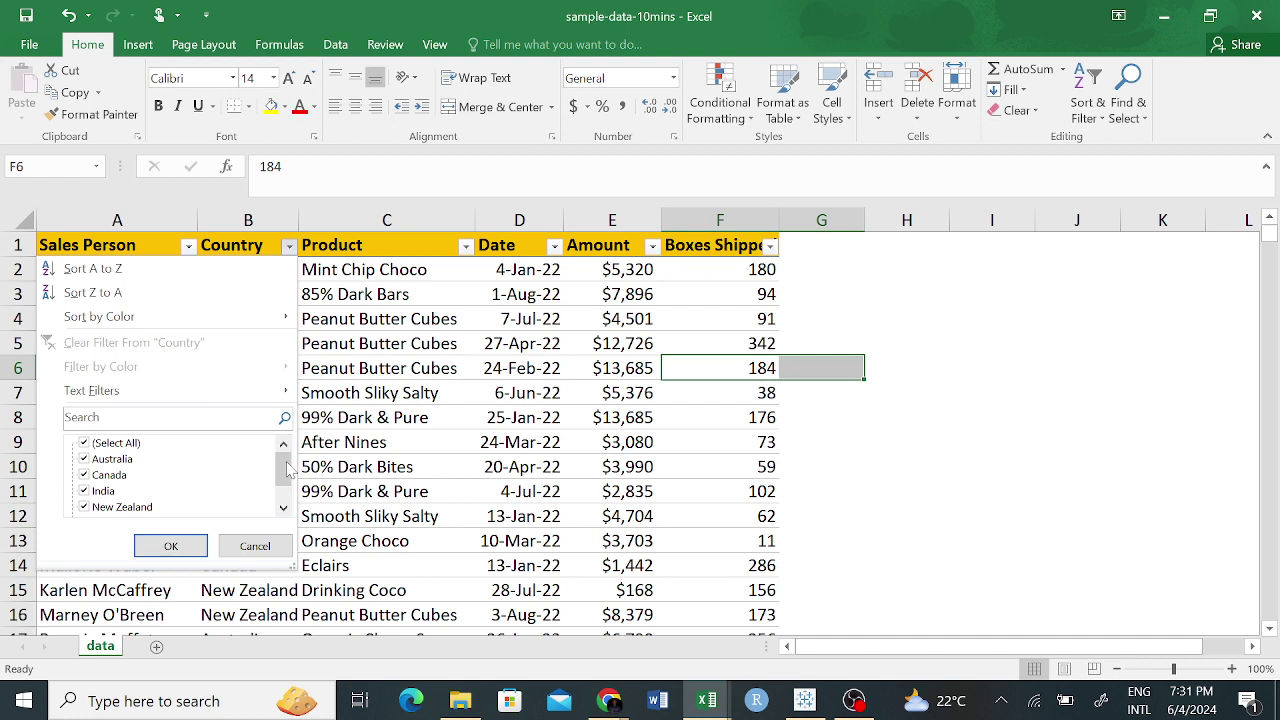
{"action": "mouse_move", "coordinate": [287, 469]}
{"action": "left_mouse_down"}
{"action": "mouse_move", "coordinate": [283, 503]}
{"action": "mouse_move", "coordinate": [282, 475]}
{"action": "left_mouse_up"}
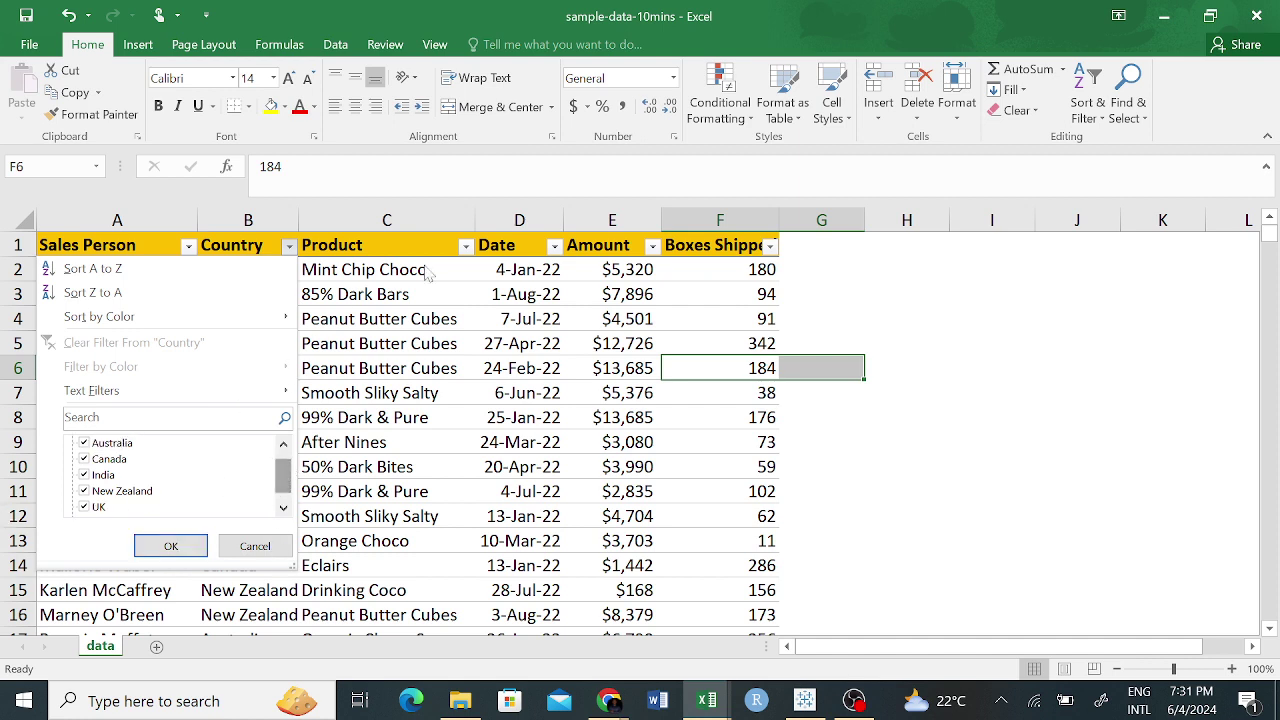
{"action": "left_click", "coordinate": [598, 372]}
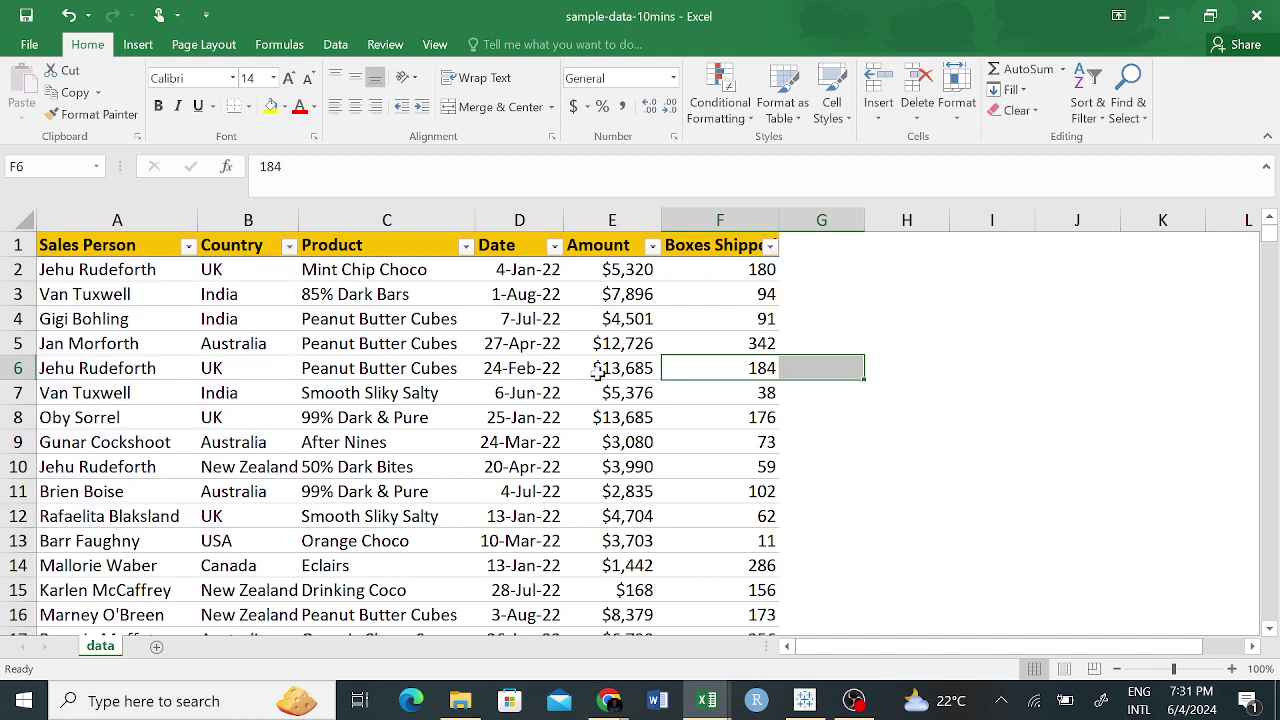
Review the Date, Boxes Shipped, Amount and Product filter lists, closing each unchanged.
{"action": "left_click", "coordinate": [554, 246]}
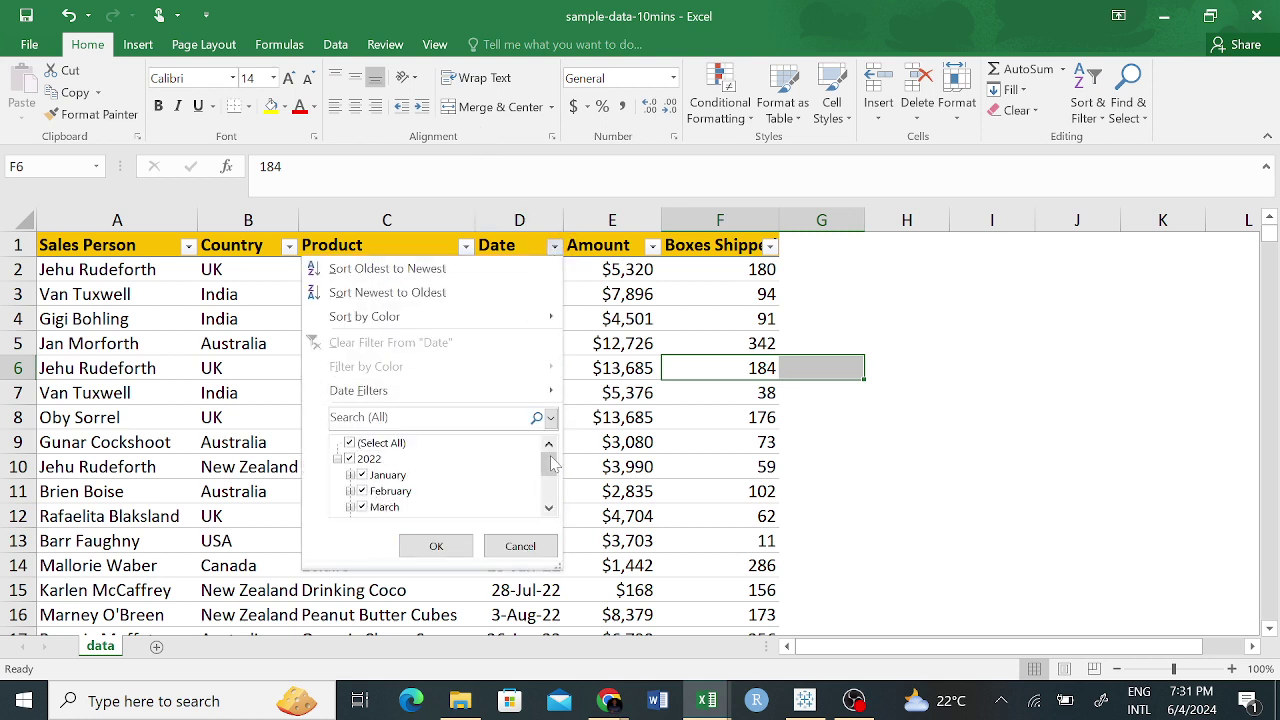
{"action": "left_click_drag", "start_coordinate": [553, 463], "coordinate": [550, 492]}
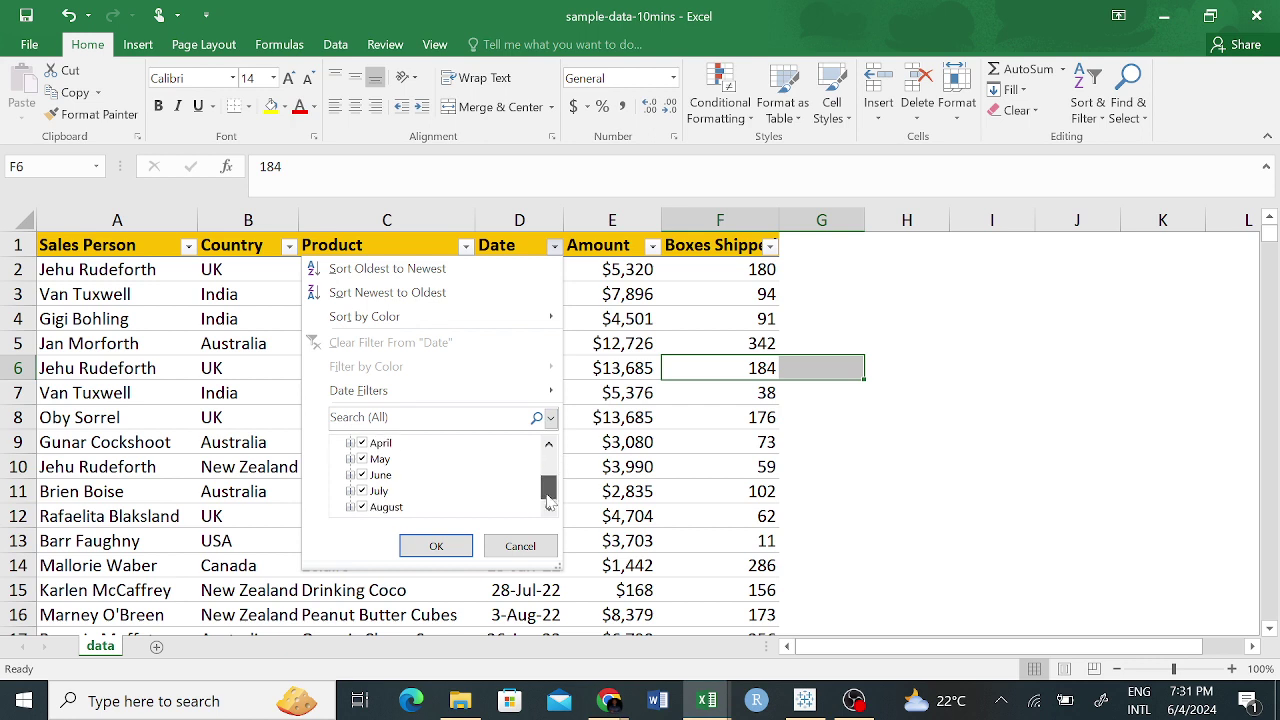
{"action": "left_click", "coordinate": [836, 288]}
{"action": "left_click", "coordinate": [738, 244]}
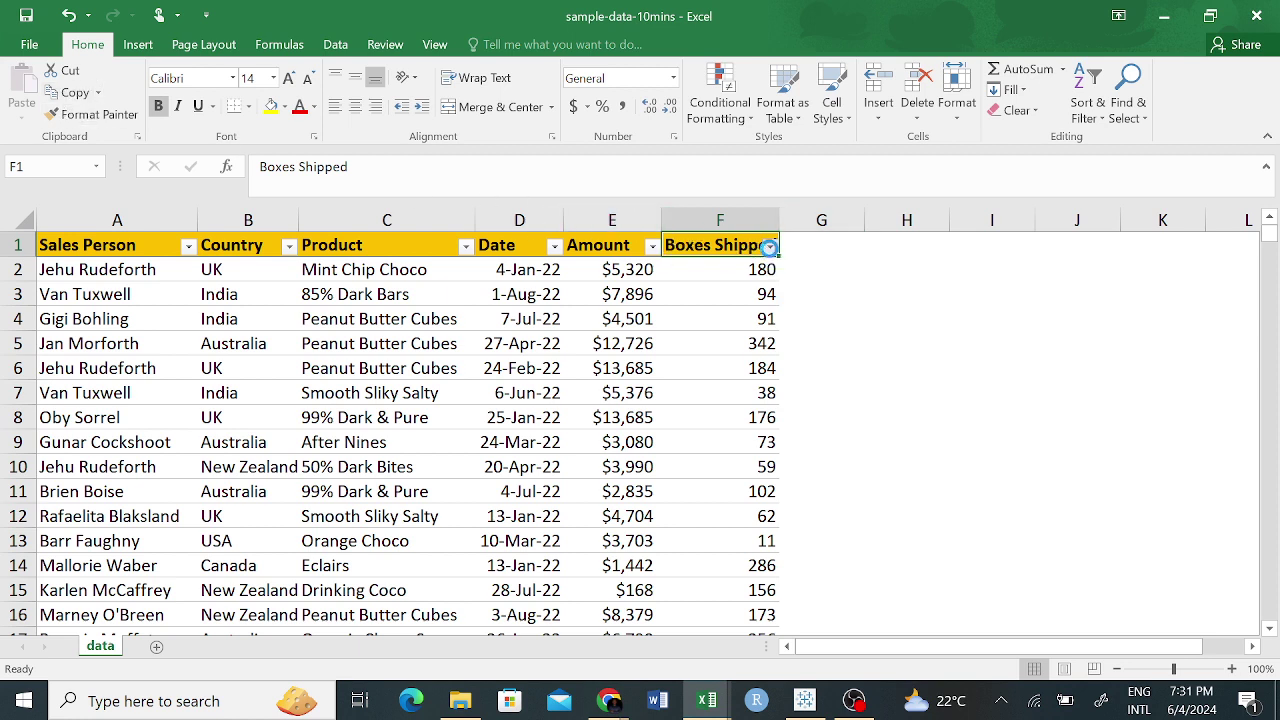
{"action": "left_click", "coordinate": [770, 246]}
{"action": "left_click_drag", "start_coordinate": [764, 462], "coordinate": [766, 490]}
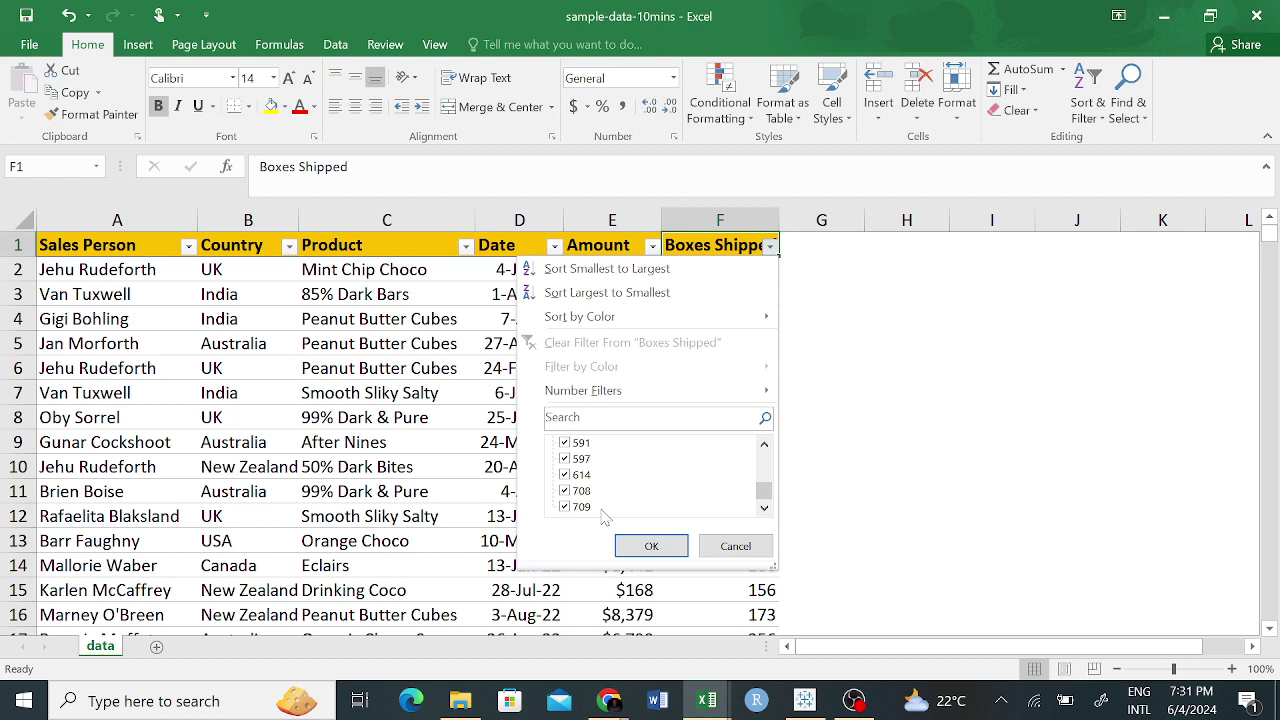
{"action": "left_click", "coordinate": [736, 548]}
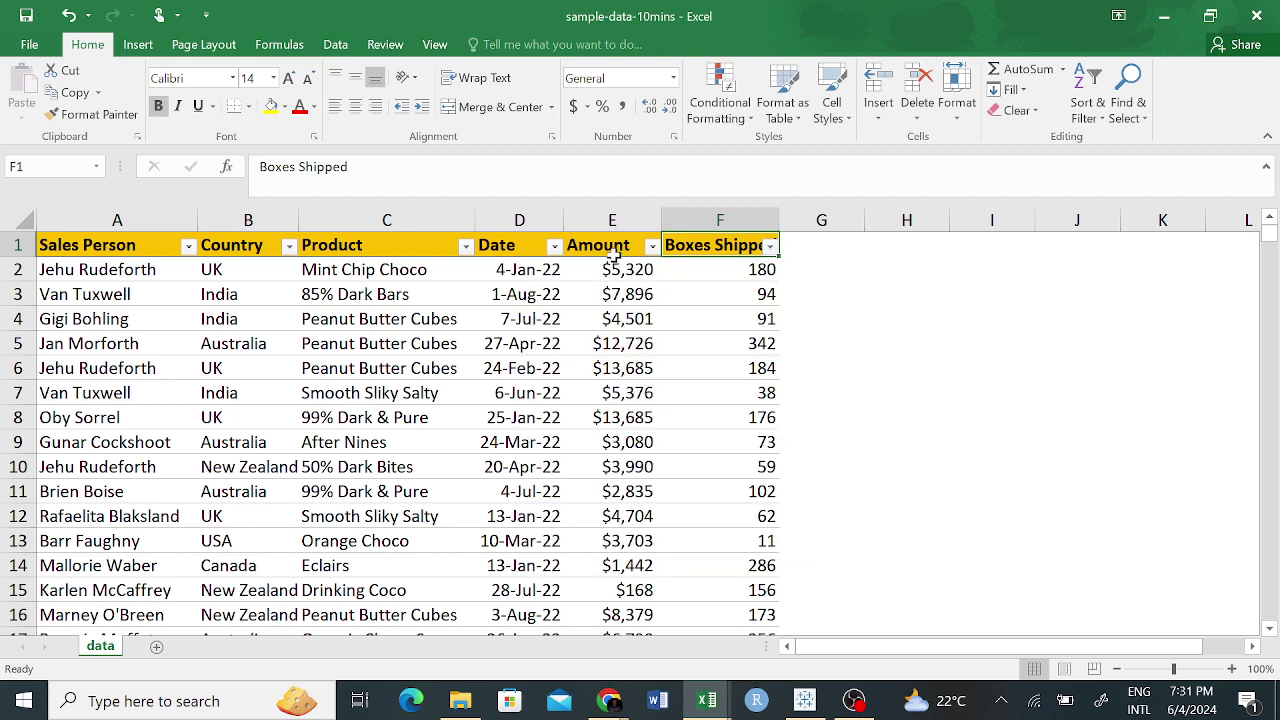
{"action": "left_click", "coordinate": [652, 246]}
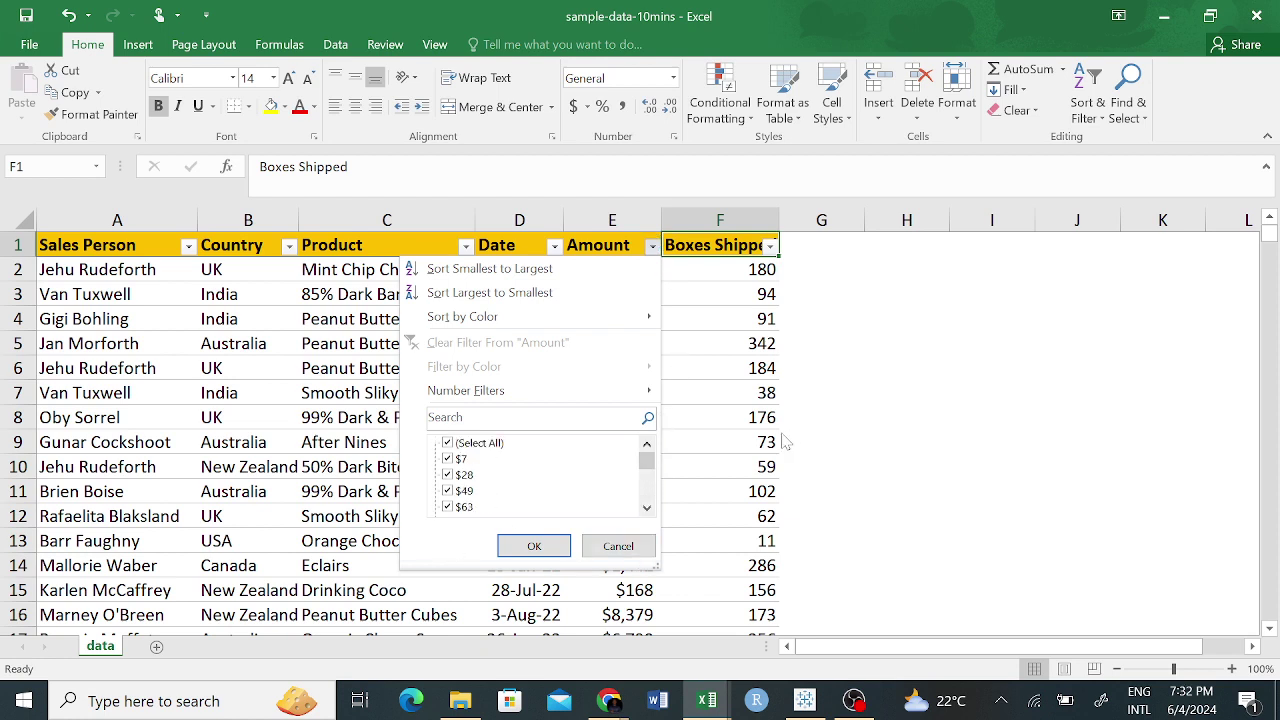
{"action": "left_click_drag", "start_coordinate": [647, 475], "coordinate": [647, 505]}
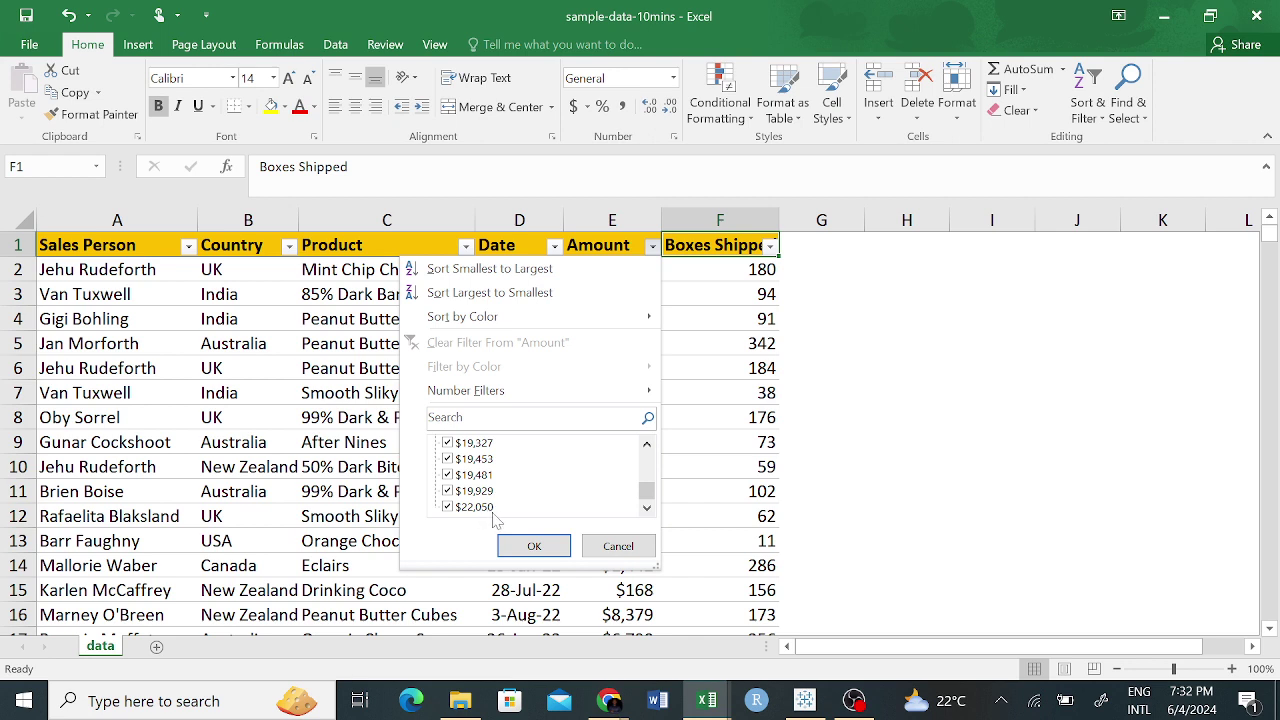
{"action": "left_click", "coordinate": [534, 546]}
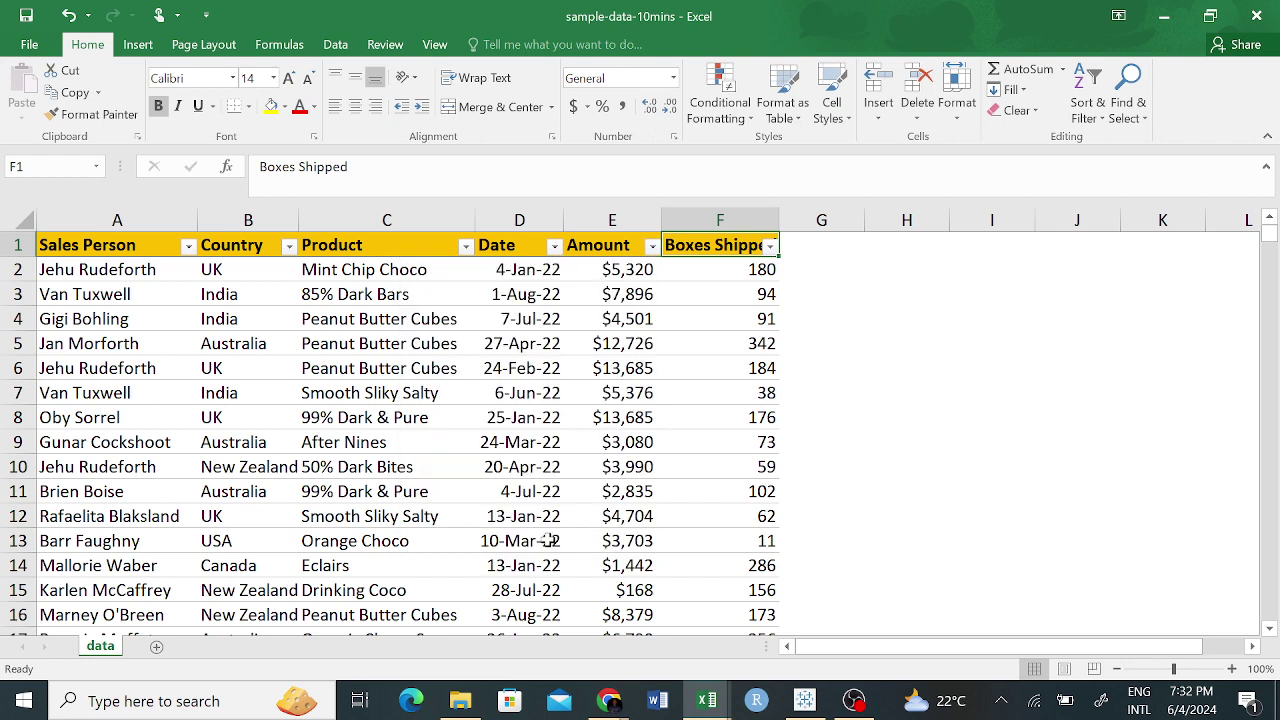
{"action": "left_click", "coordinate": [465, 246]}
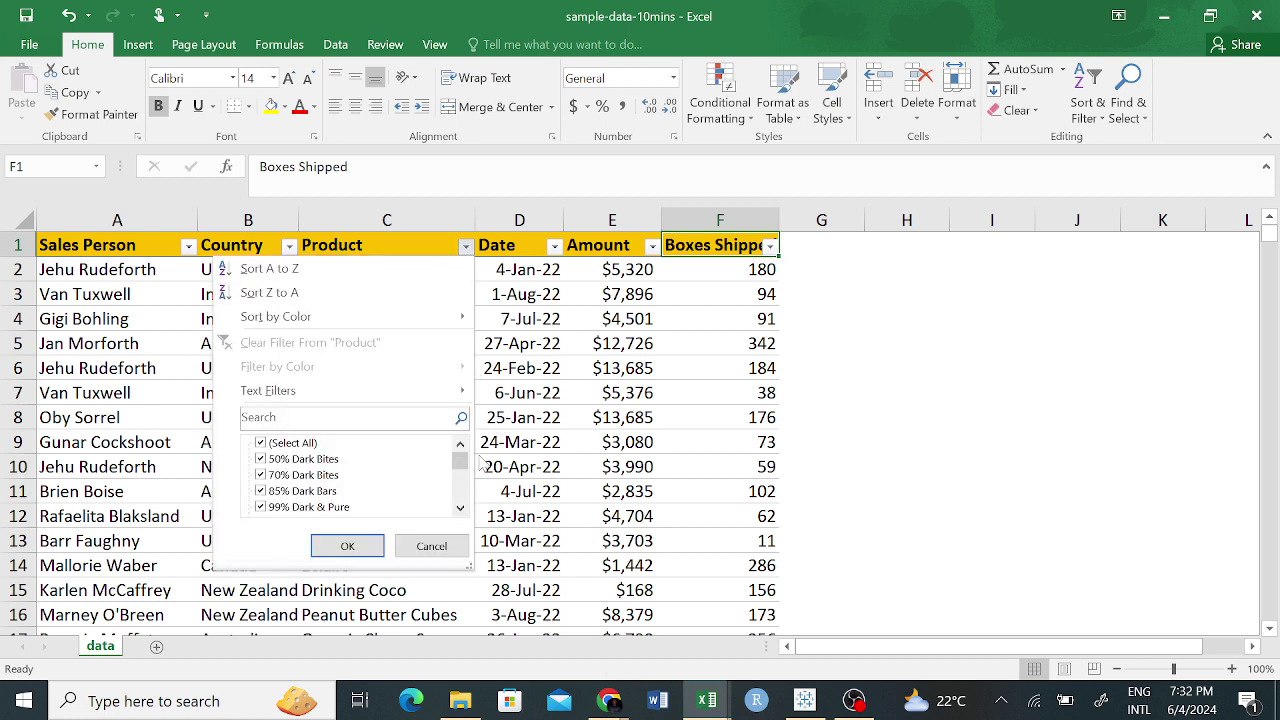
{"action": "left_click_drag", "start_coordinate": [463, 465], "coordinate": [449, 546]}
{"action": "left_click", "coordinate": [365, 545]}
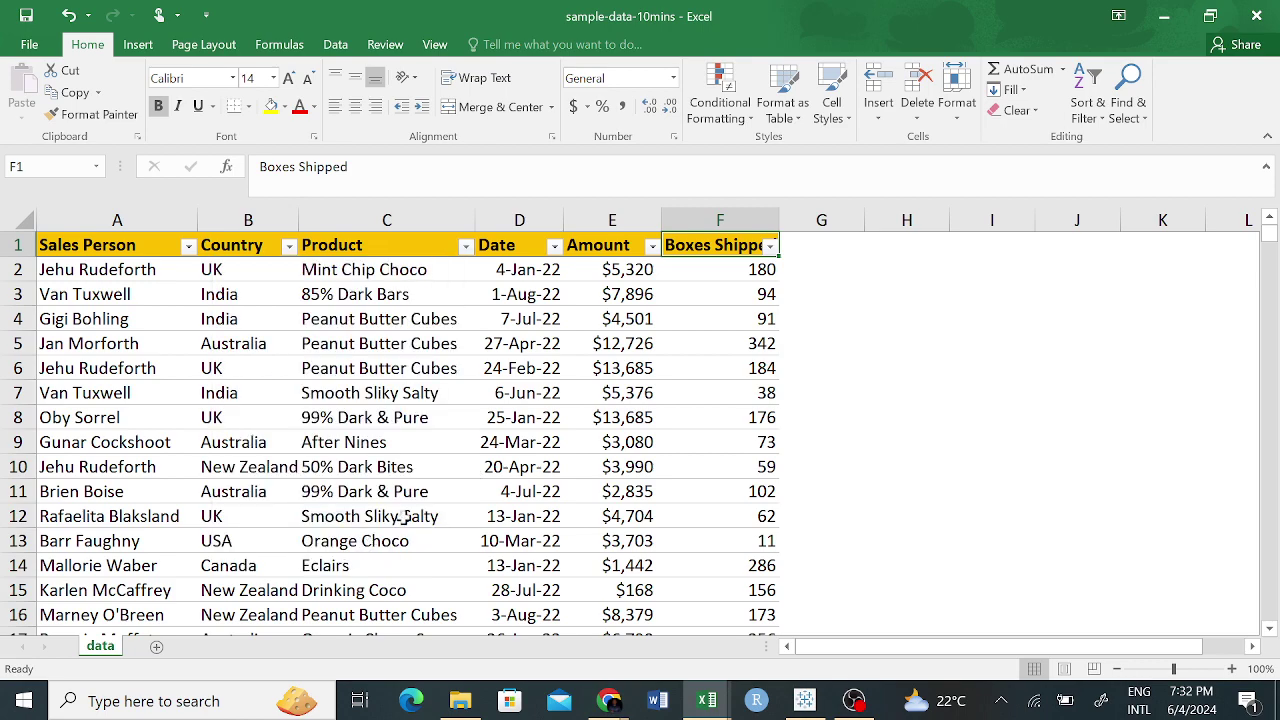
{"action": "scroll", "coordinate": [405, 490], "scroll_direction": "down", "scroll_amount": 5}
{"action": "scroll", "coordinate": [409, 484], "scroll_direction": "up", "scroll_amount": 5}
{"action": "left_click_drag", "start_coordinate": [383, 272], "coordinate": [350, 442]}
{"action": "scroll", "coordinate": [585, 404], "scroll_direction": "up", "scroll_amount": 2}
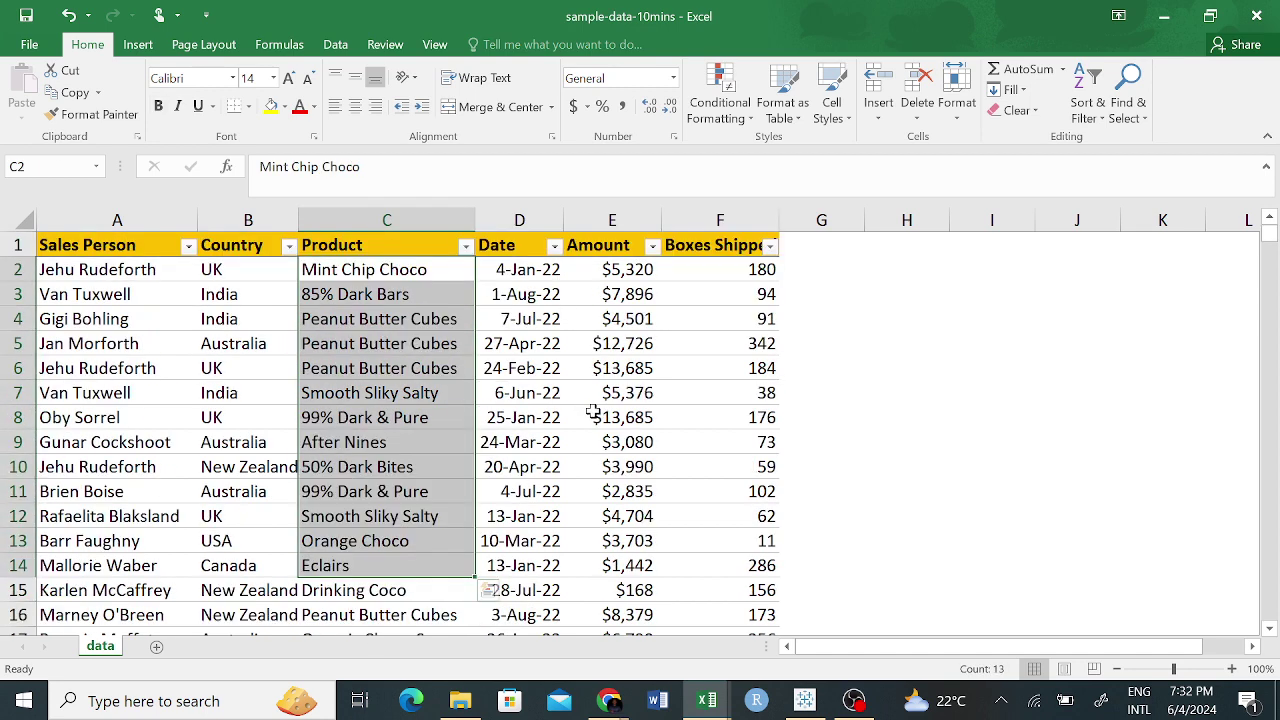
{"action": "left_click", "coordinate": [612, 266]}
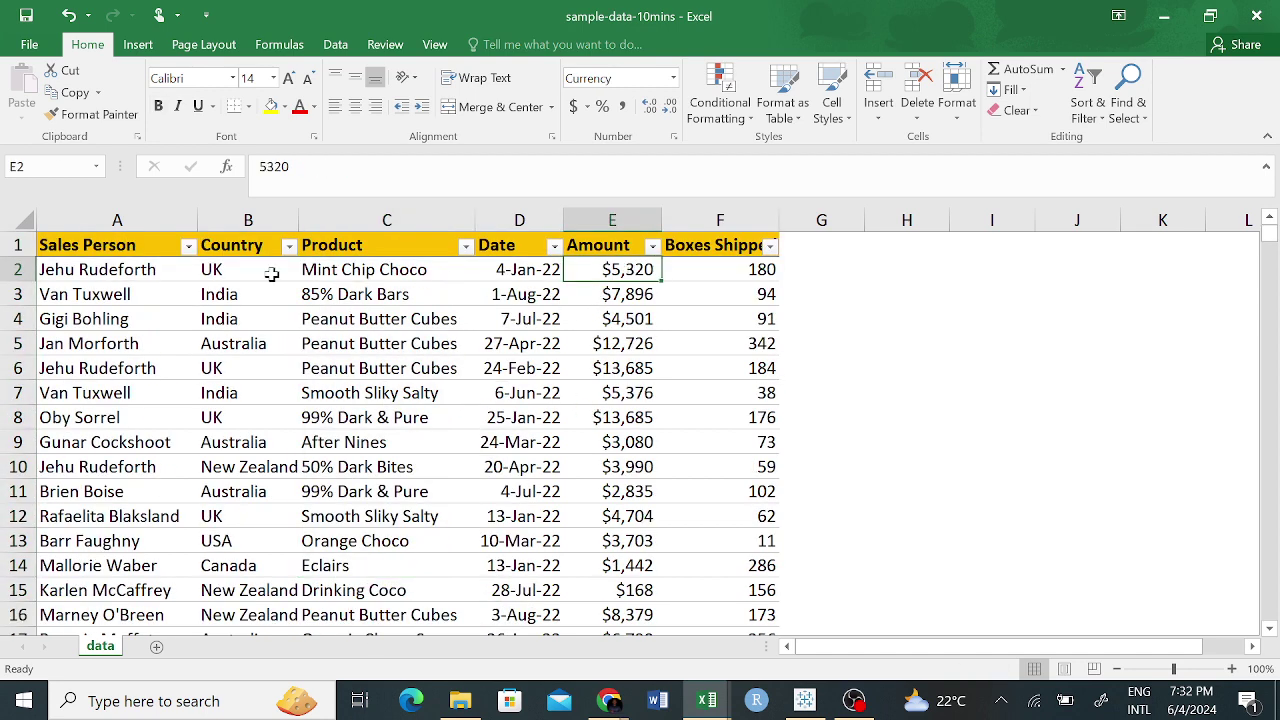
{"action": "left_click", "coordinate": [330, 272]}
{"action": "key", "text": "shift+Down"}
{"action": "key", "text": "shift+Down"}
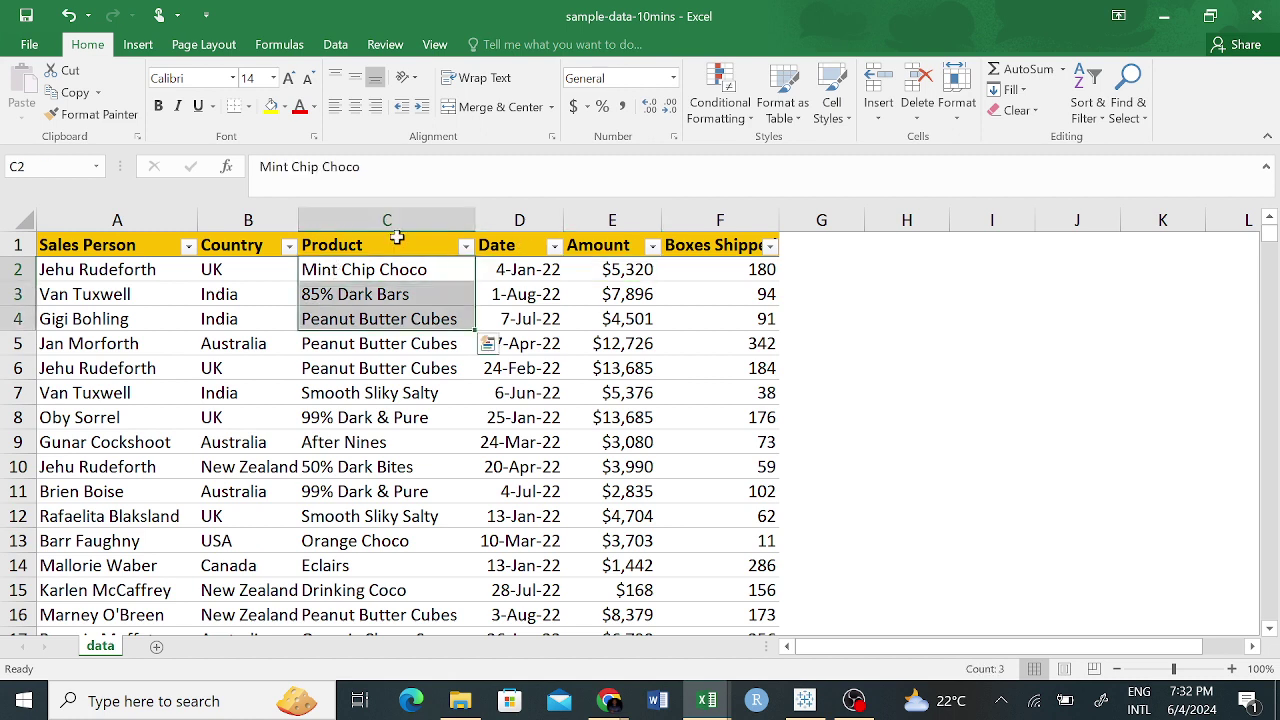
{"action": "left_click", "coordinate": [640, 268]}
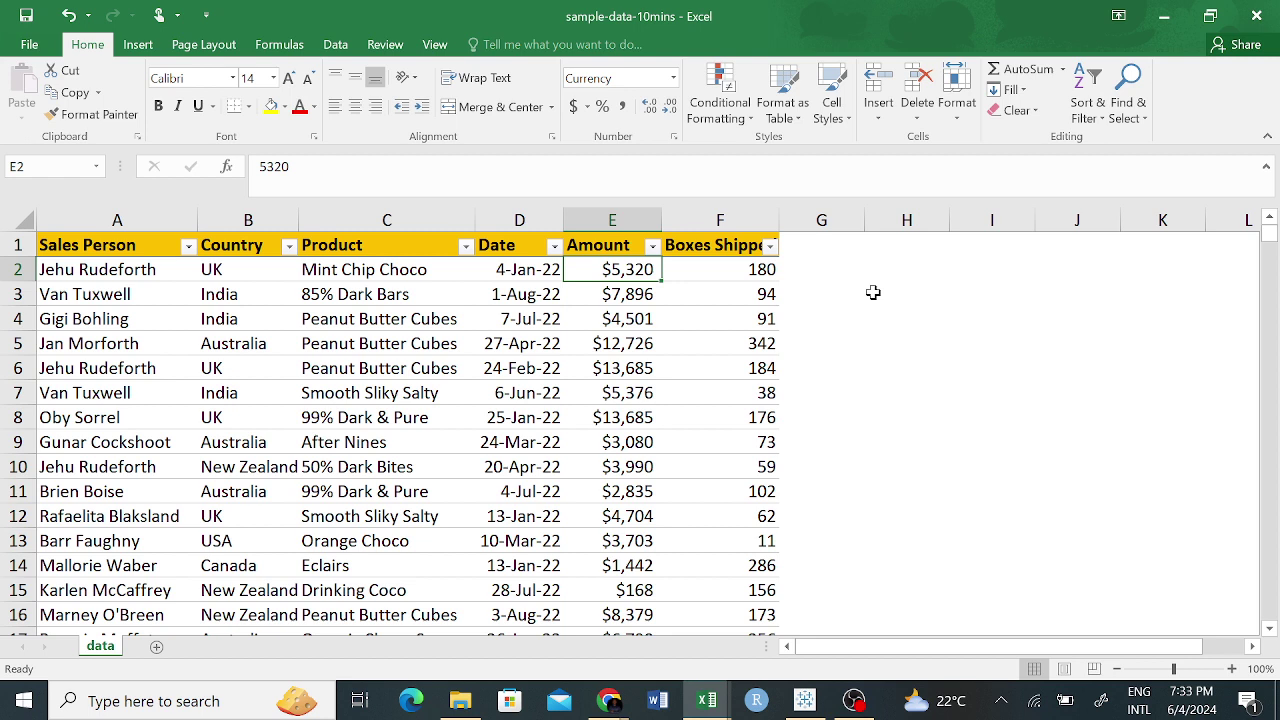
{"action": "left_click", "coordinate": [753, 269]}
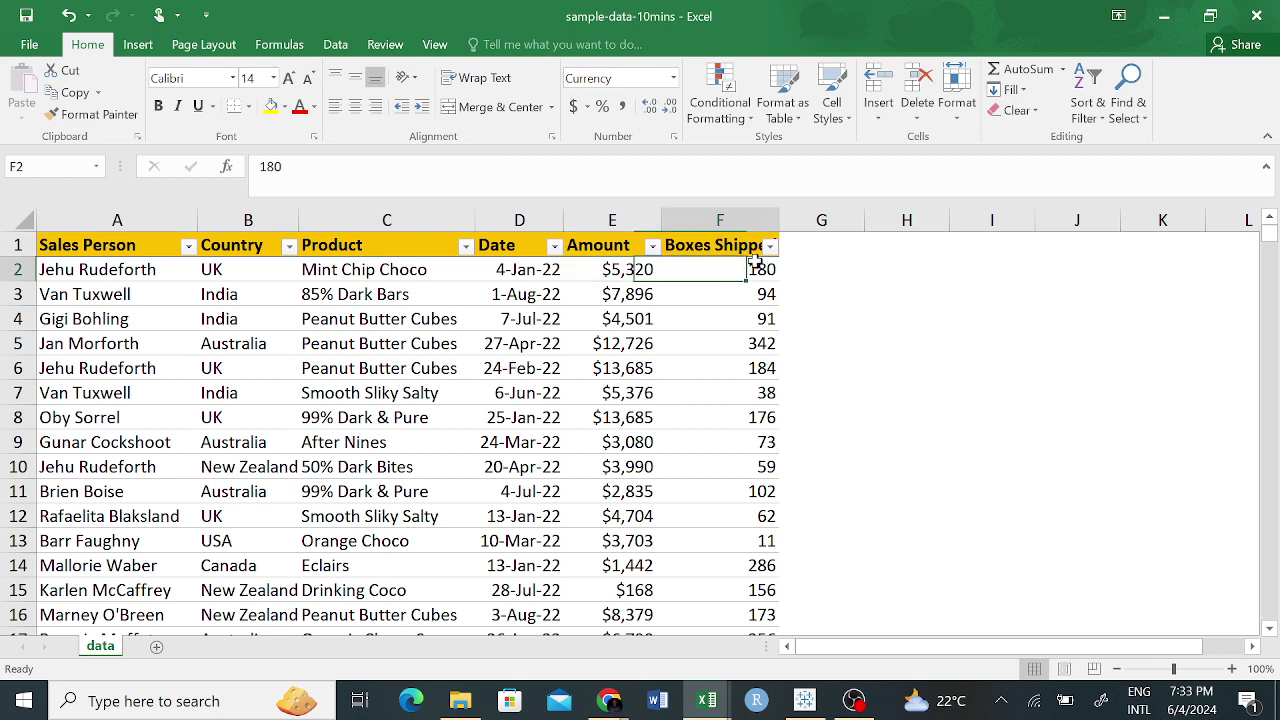
{"action": "left_click", "coordinate": [627, 269]}
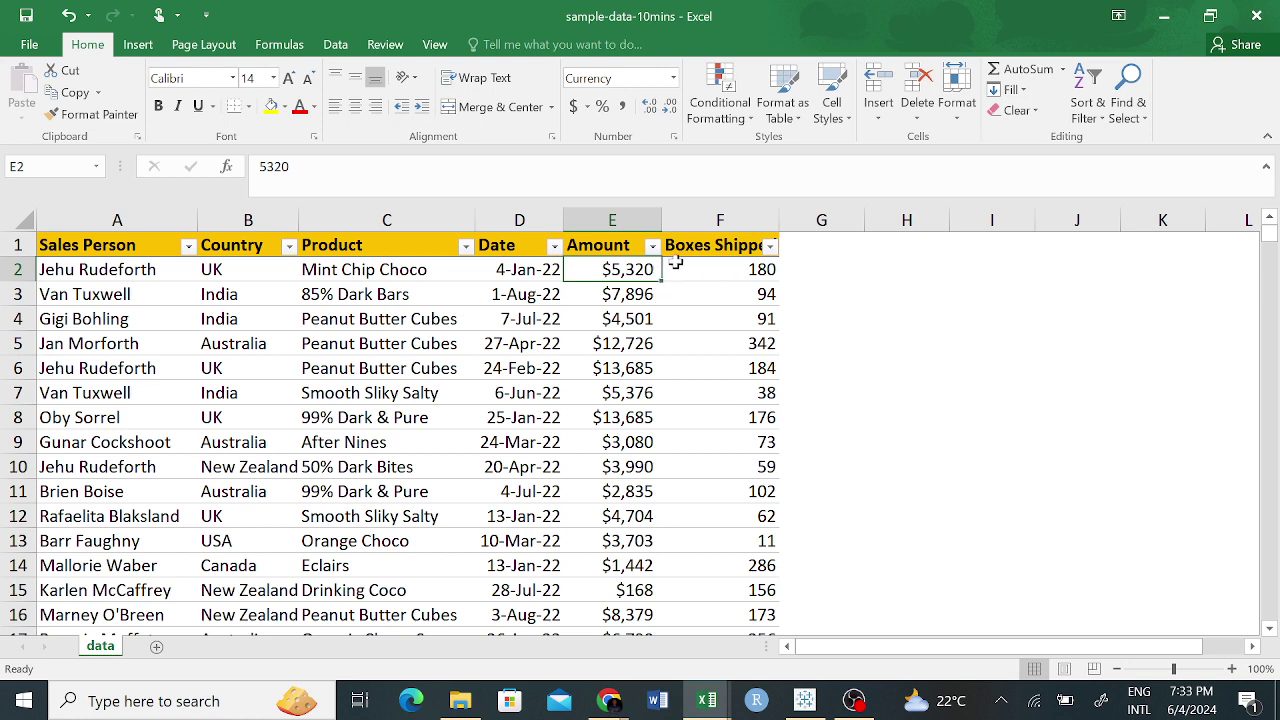
{"action": "left_click", "coordinate": [715, 265]}
{"action": "left_click", "coordinate": [620, 272]}
Back in Tableau, put Country on Rows and SUM(Amount) on Columns.
{"action": "left_click", "coordinate": [808, 705]}
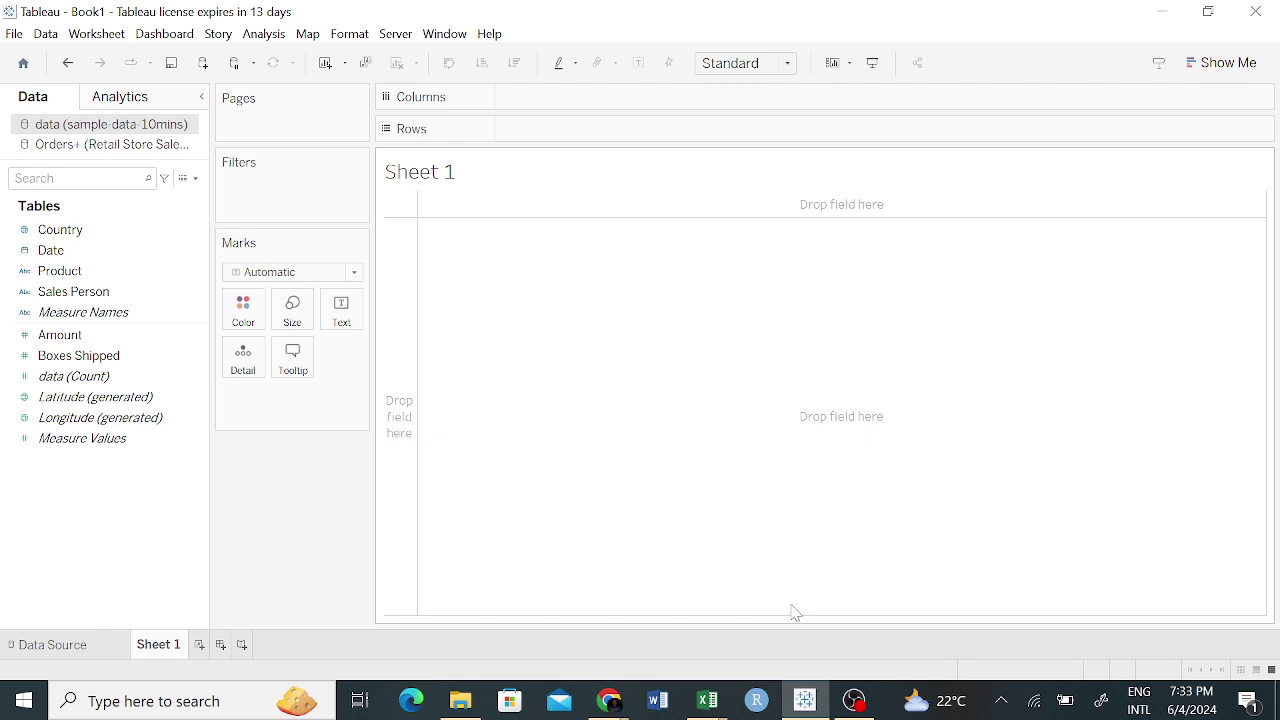
{"action": "left_click", "coordinate": [150, 438]}
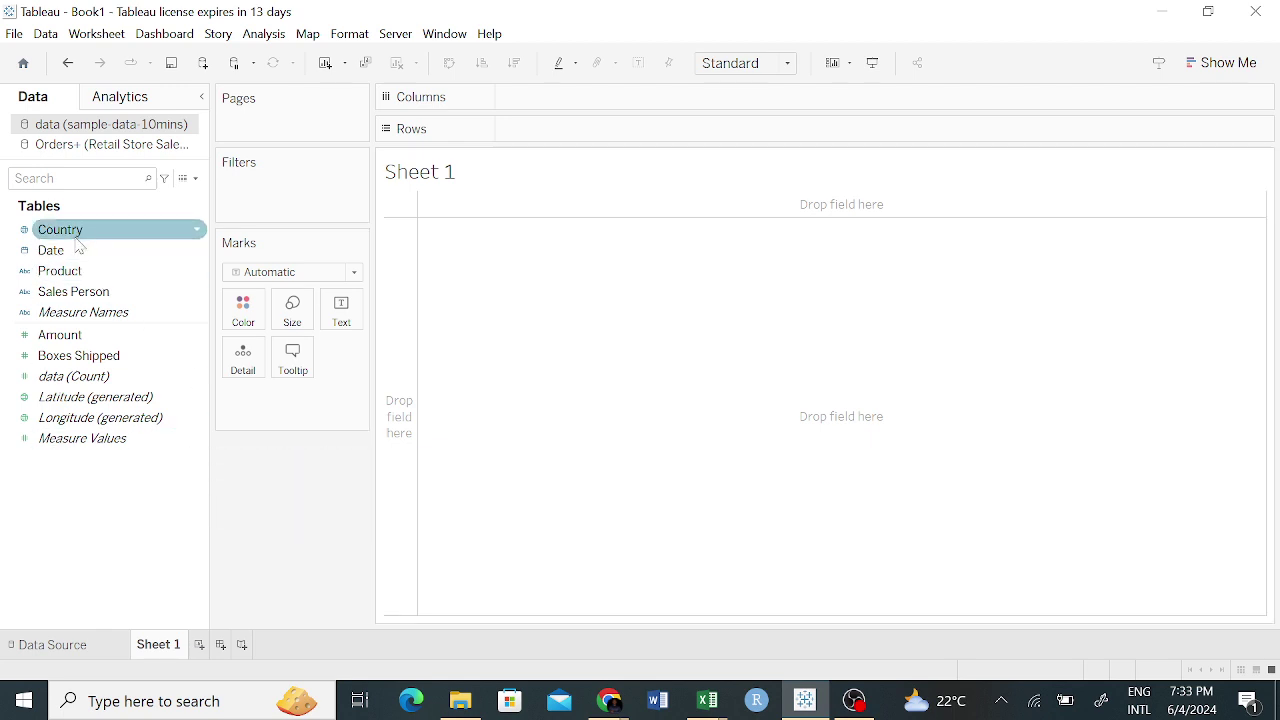
{"action": "left_click_drag", "start_coordinate": [80, 229], "coordinate": [523, 126]}
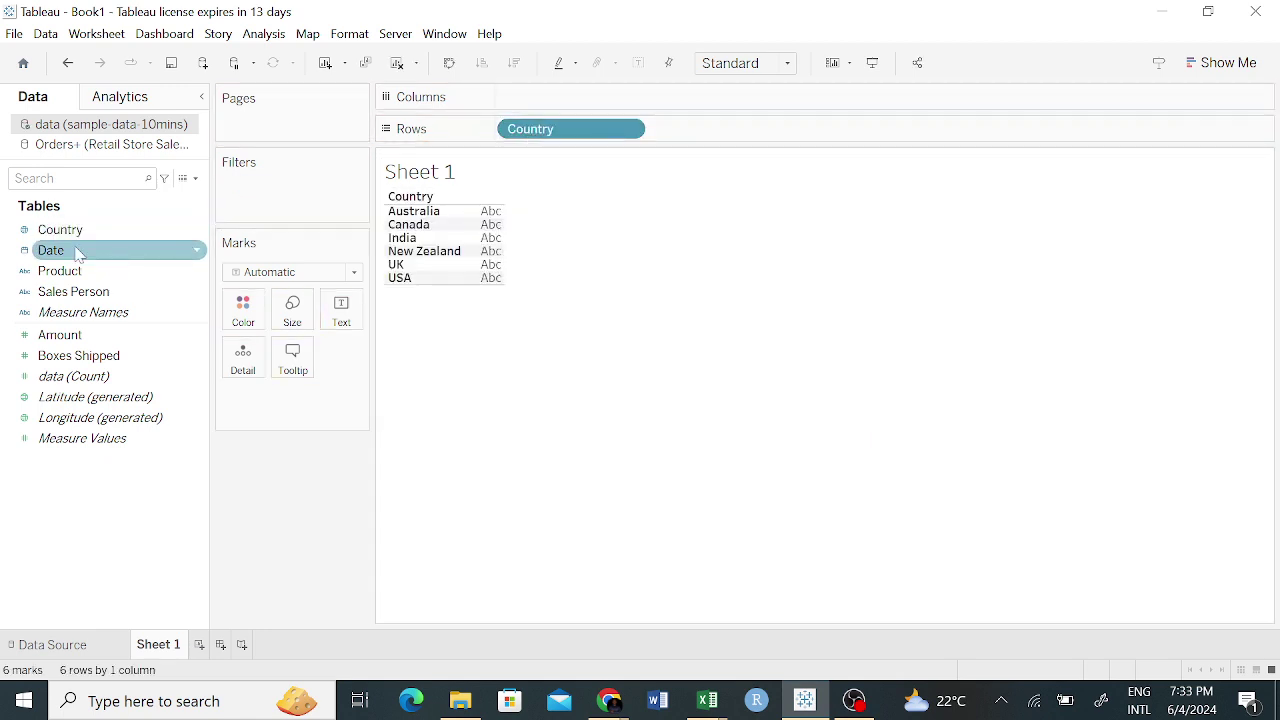
{"action": "left_click_drag", "start_coordinate": [87, 348], "coordinate": [633, 108]}
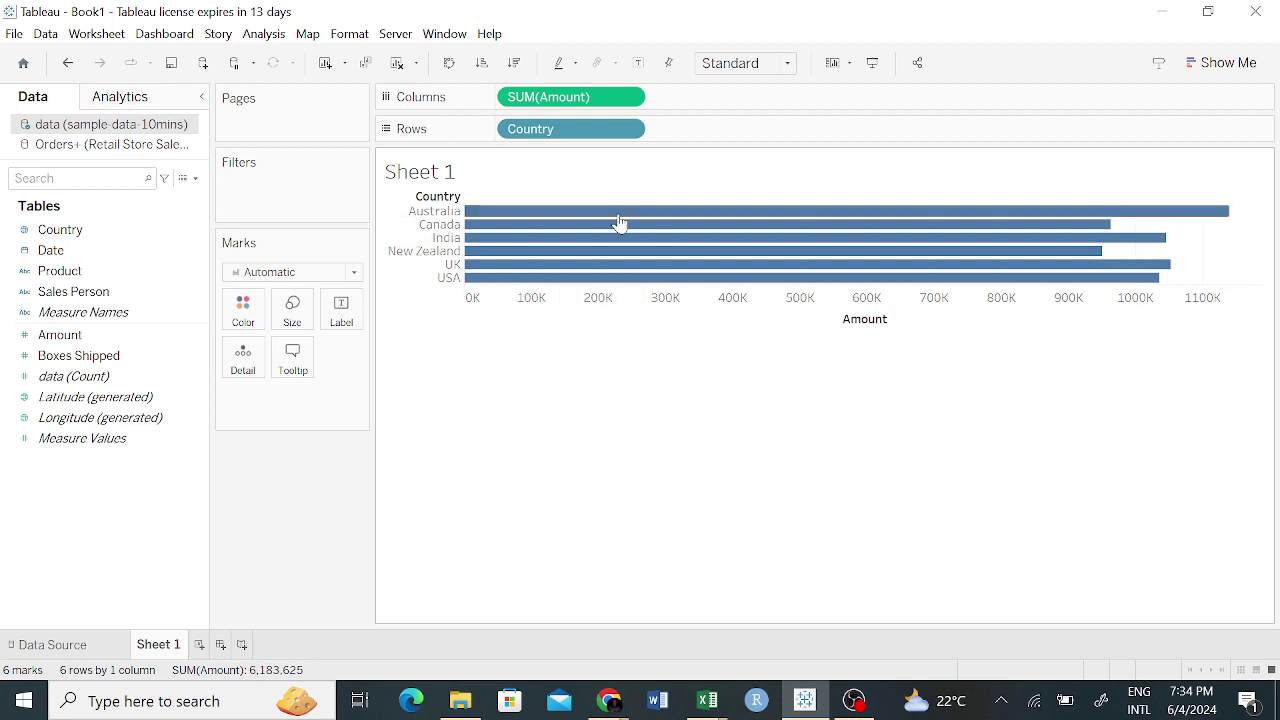
{"action": "mouse_move", "coordinate": [1143, 222]}
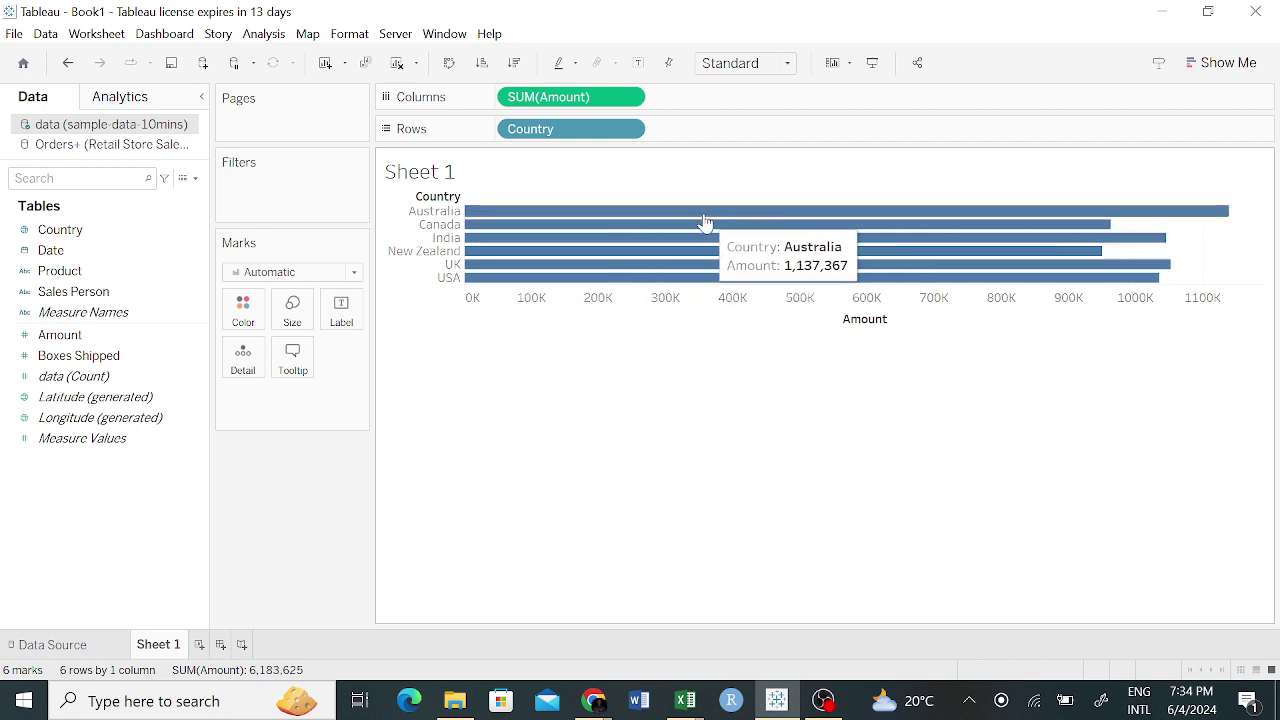
Replace the <Sheet Name> placeholder title with 'Sales By Country'.
{"action": "double_click", "coordinate": [476, 180]}
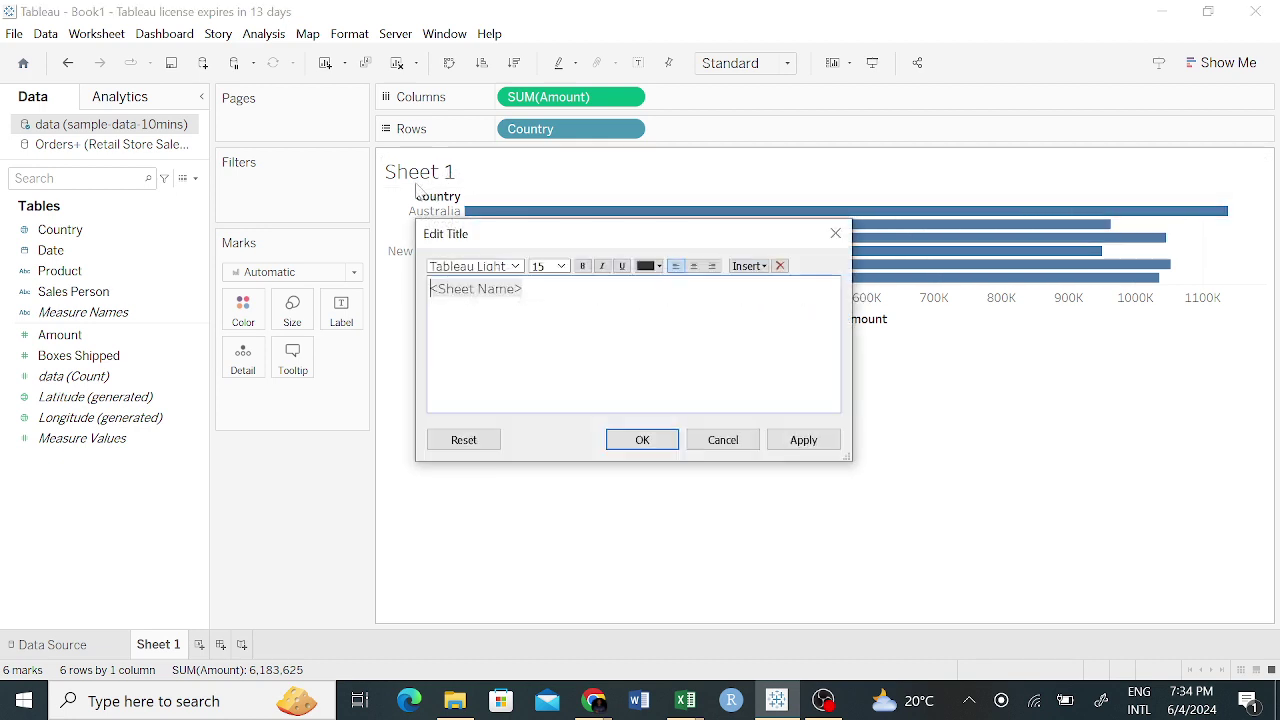
{"action": "double_click", "coordinate": [494, 287]}
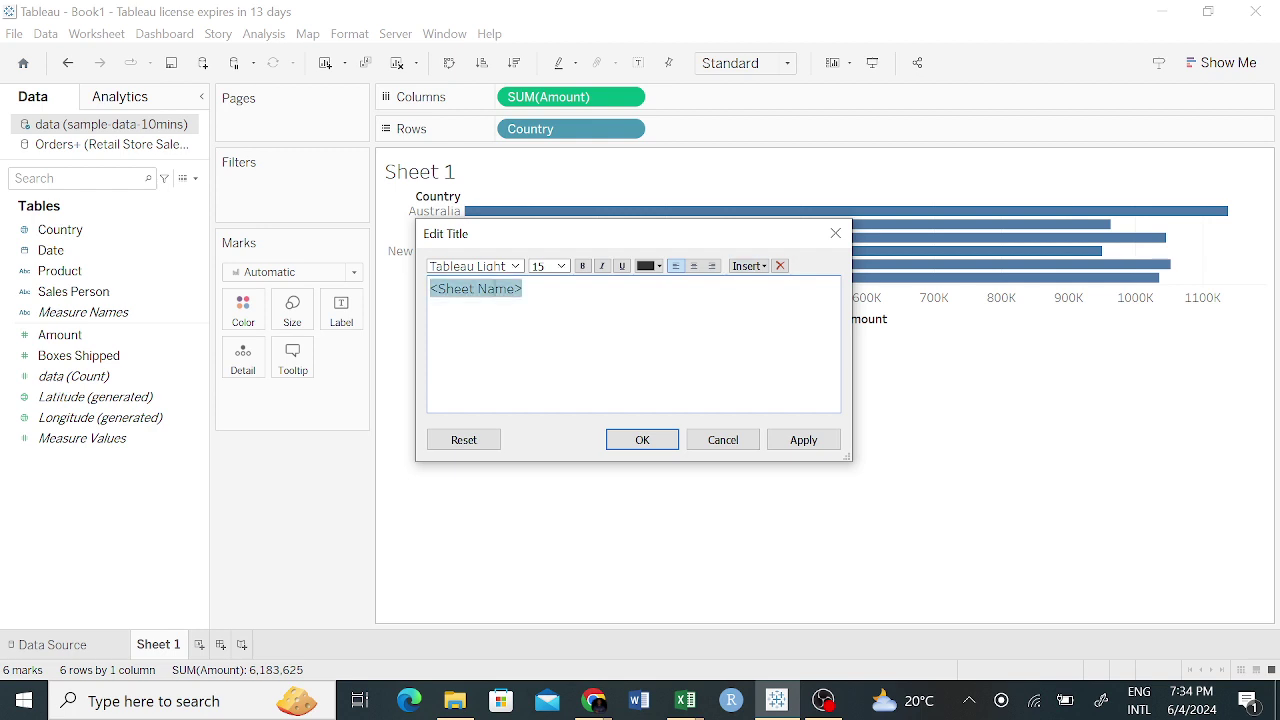
{"action": "type", "text": "Sales"}
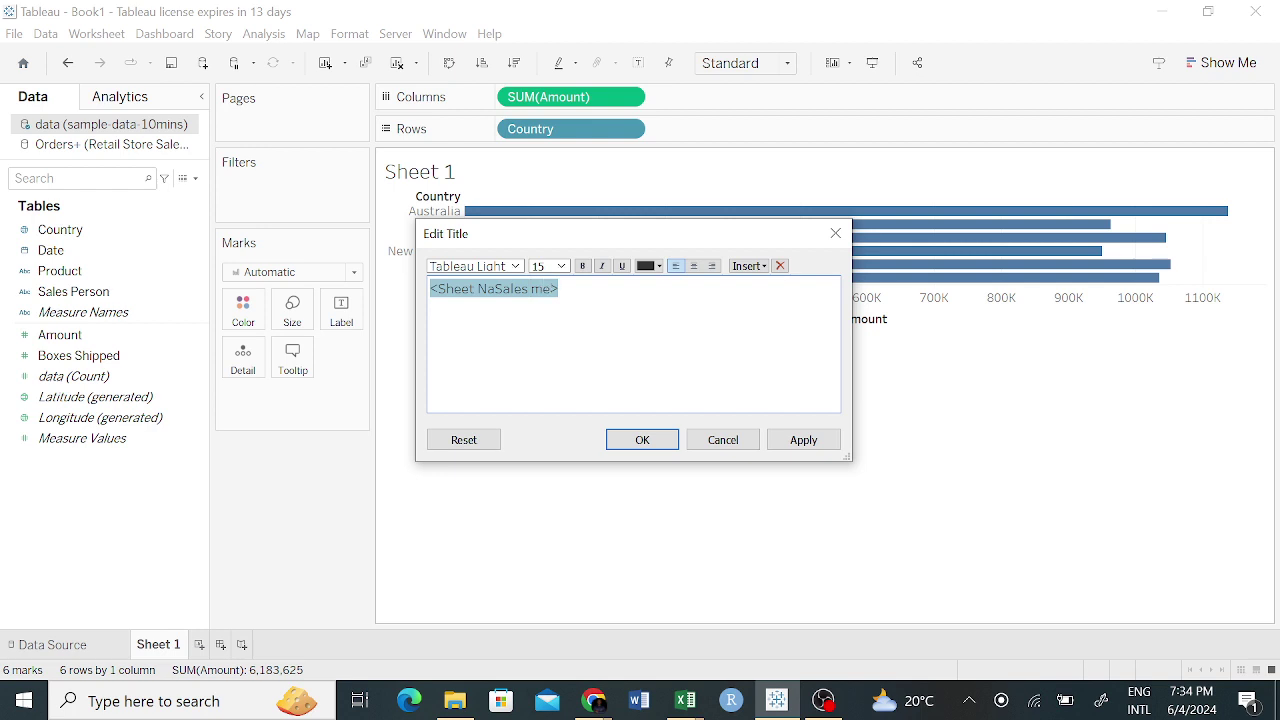
{"action": "key", "text": "ctrl+a"}
{"action": "type", "text": "S"}
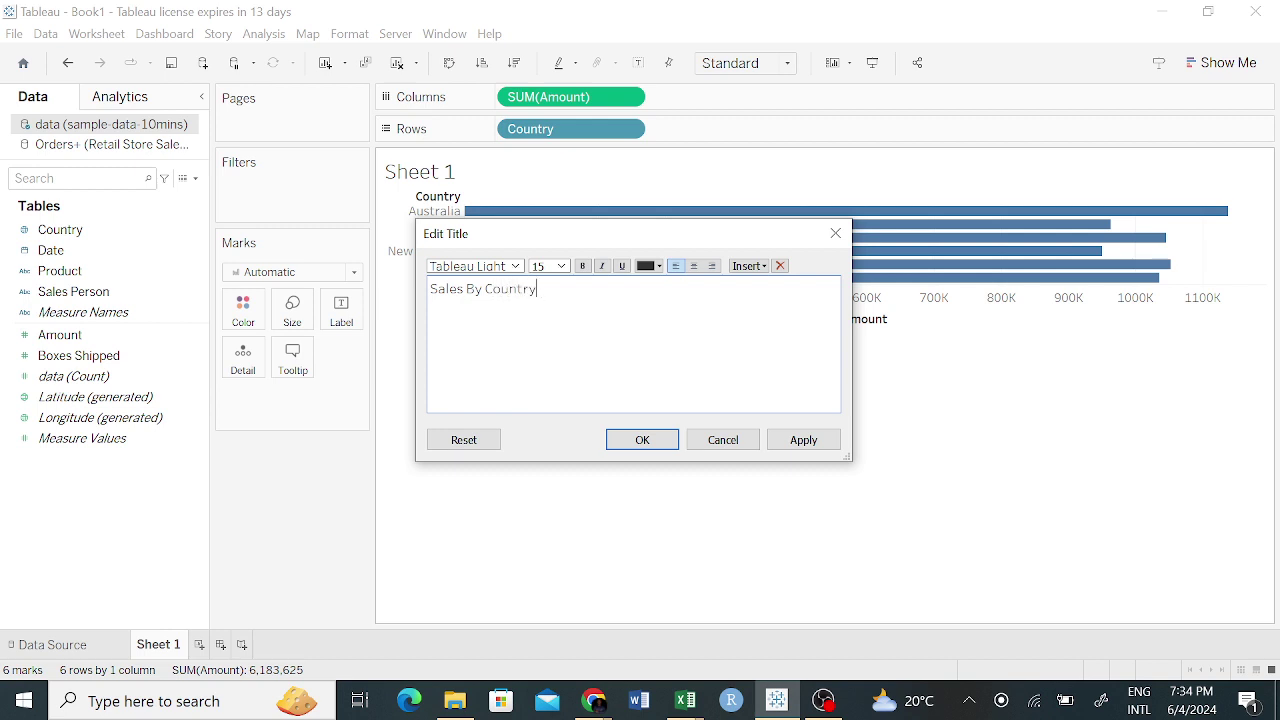
{"action": "left_click", "coordinate": [642, 441]}
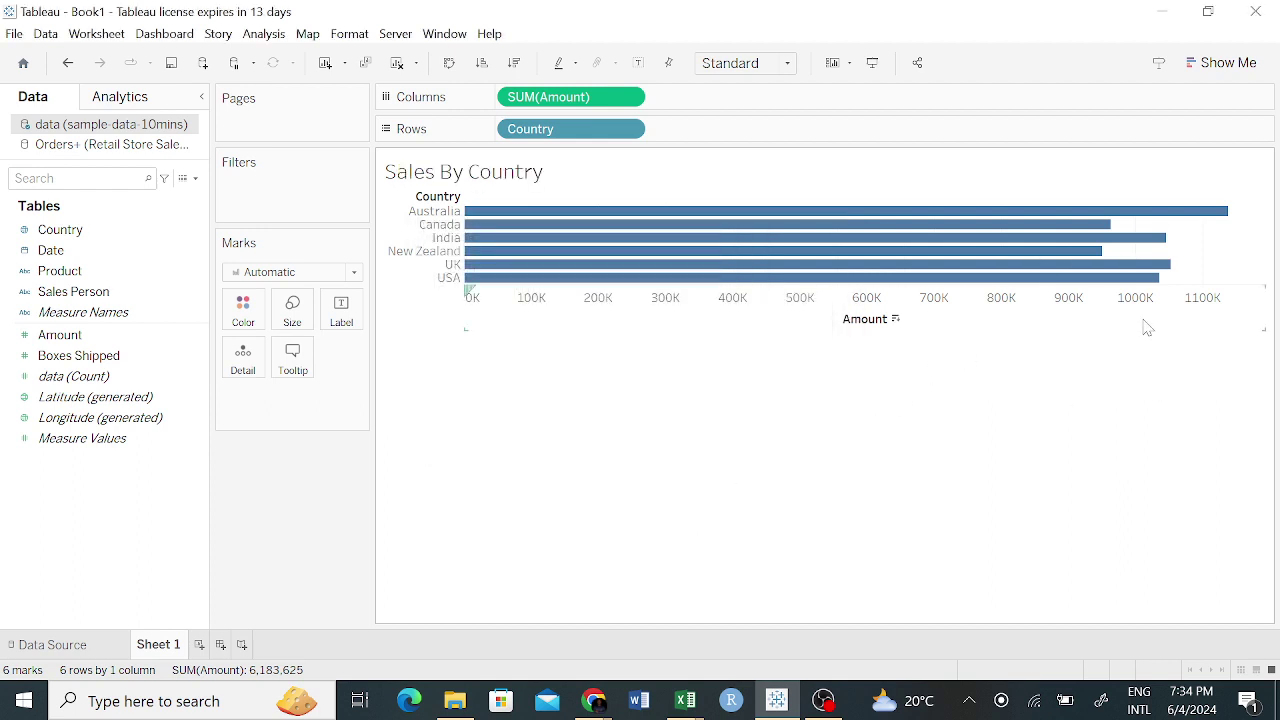
{"action": "mouse_move", "coordinate": [903, 248]}
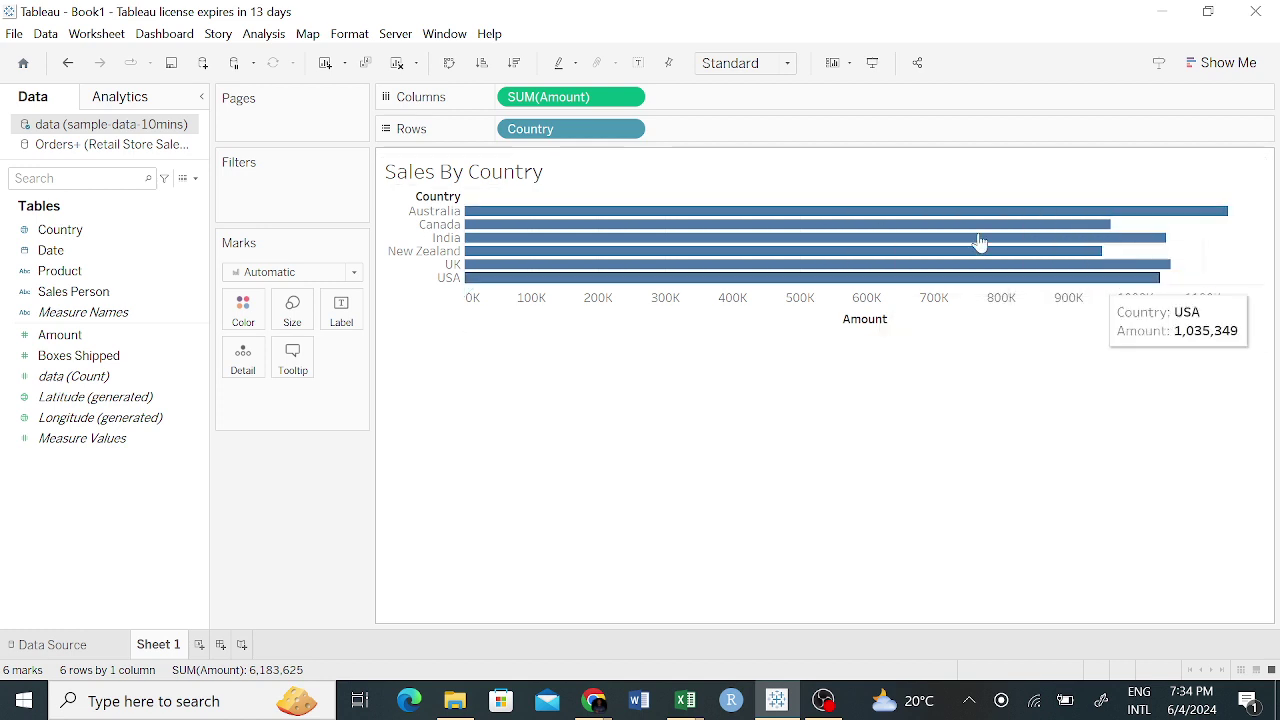
{"action": "mouse_move", "coordinate": [1035, 218]}
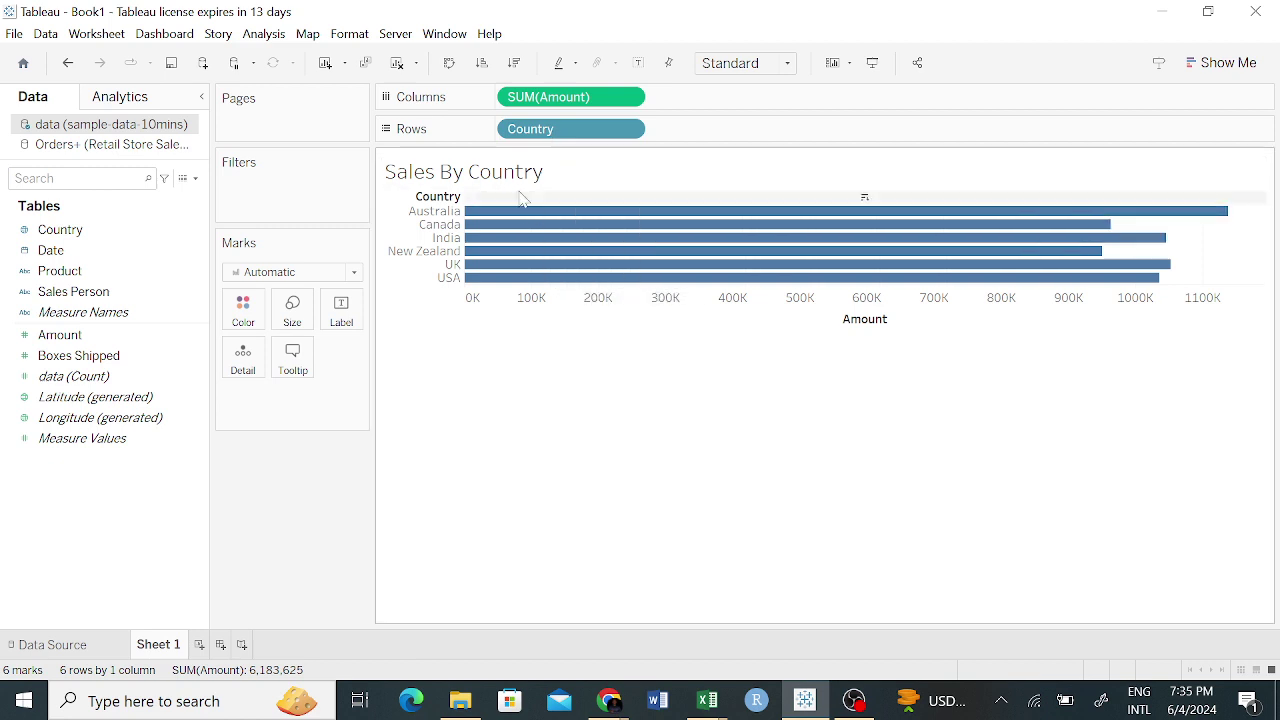
{"action": "mouse_move", "coordinate": [562, 227]}
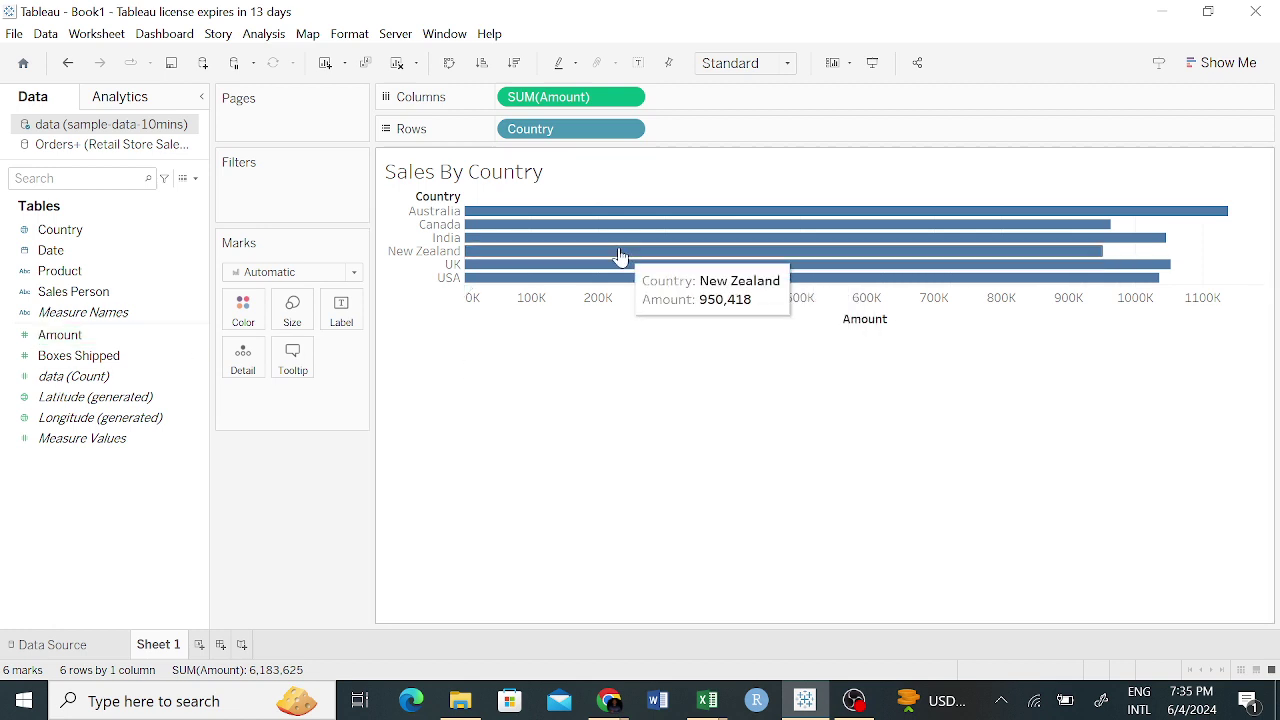
{"action": "mouse_move", "coordinate": [613, 253]}
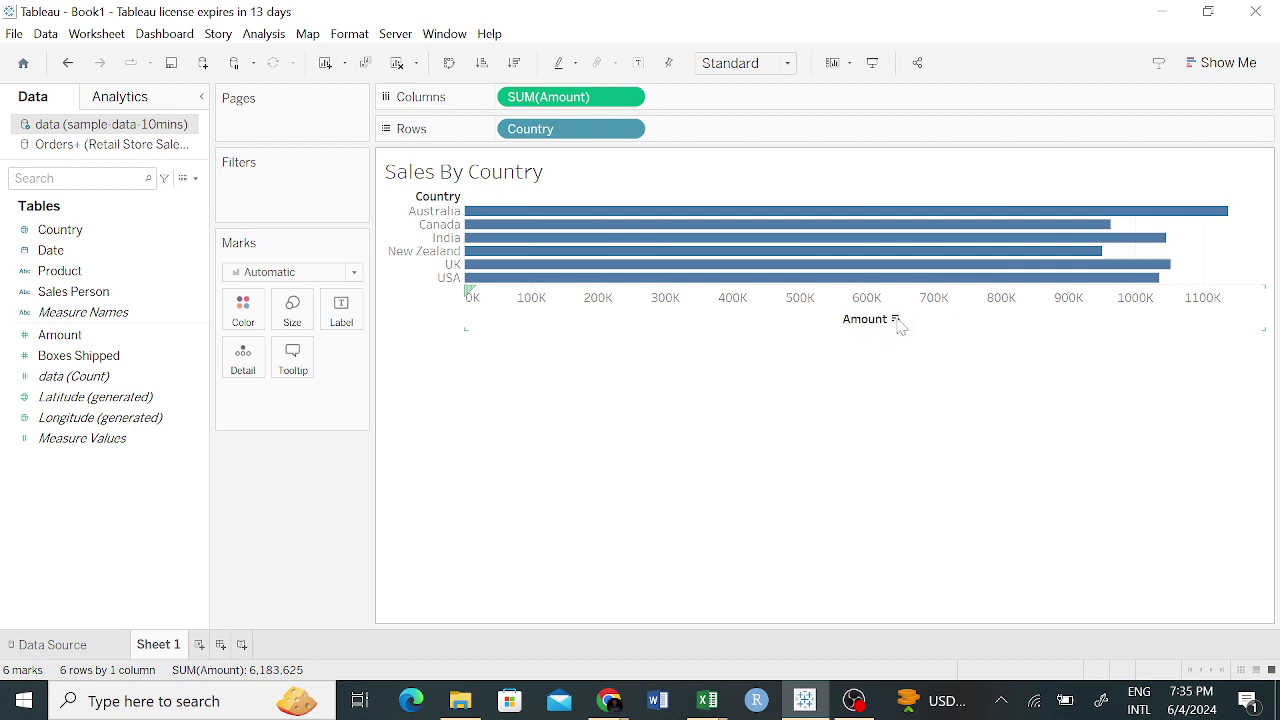
Try descending and ascending amount sorts from the axis, toolbar and Country header.
{"action": "left_click", "coordinate": [896, 320]}
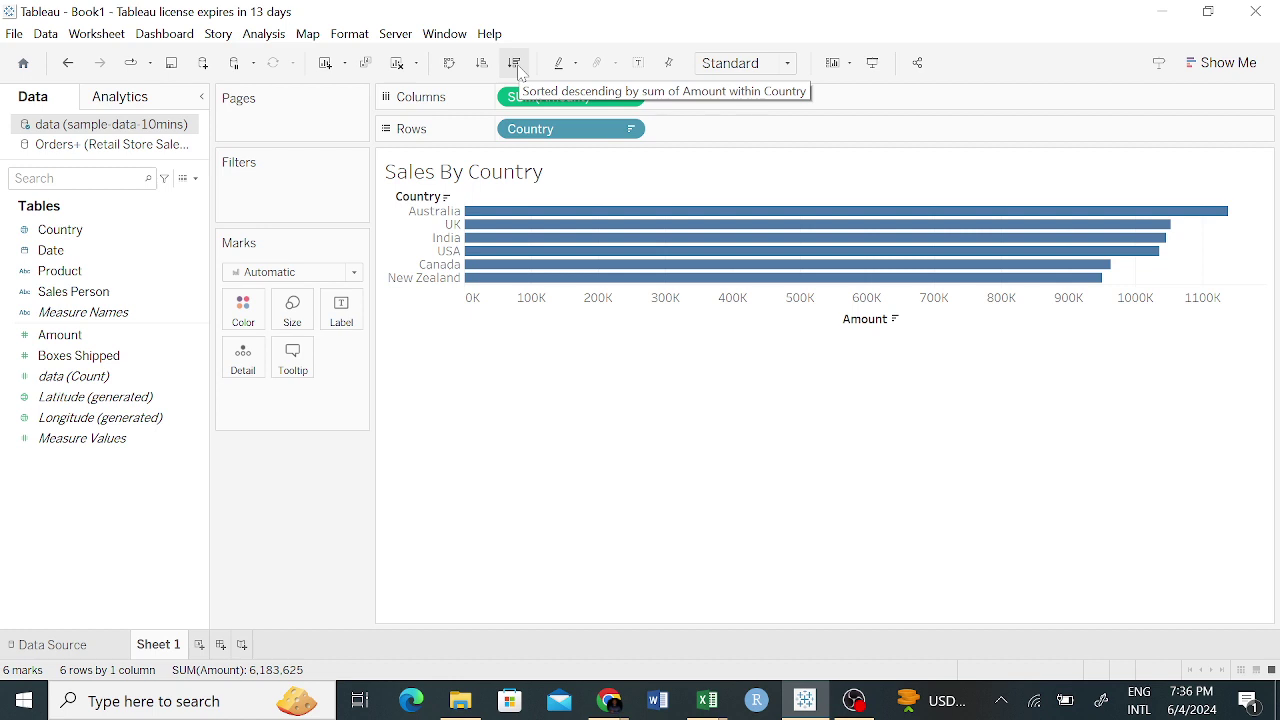
{"action": "left_click", "coordinate": [482, 63]}
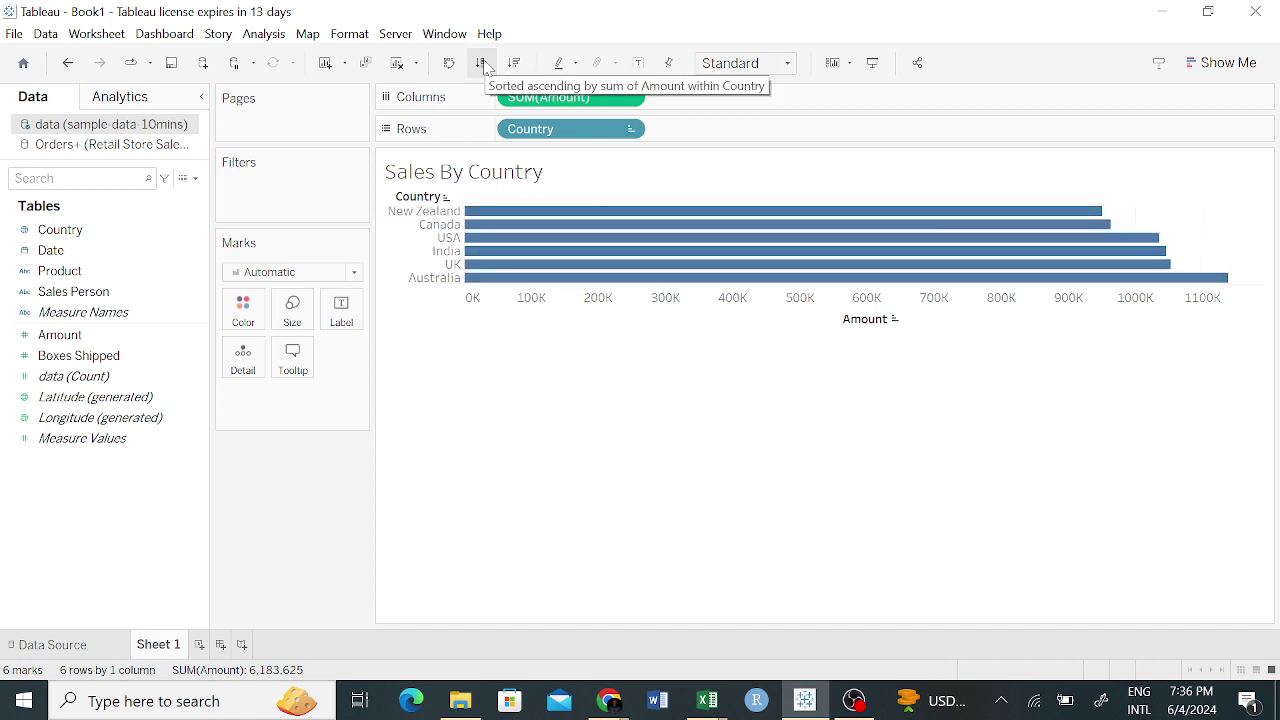
{"action": "left_click", "coordinate": [513, 63]}
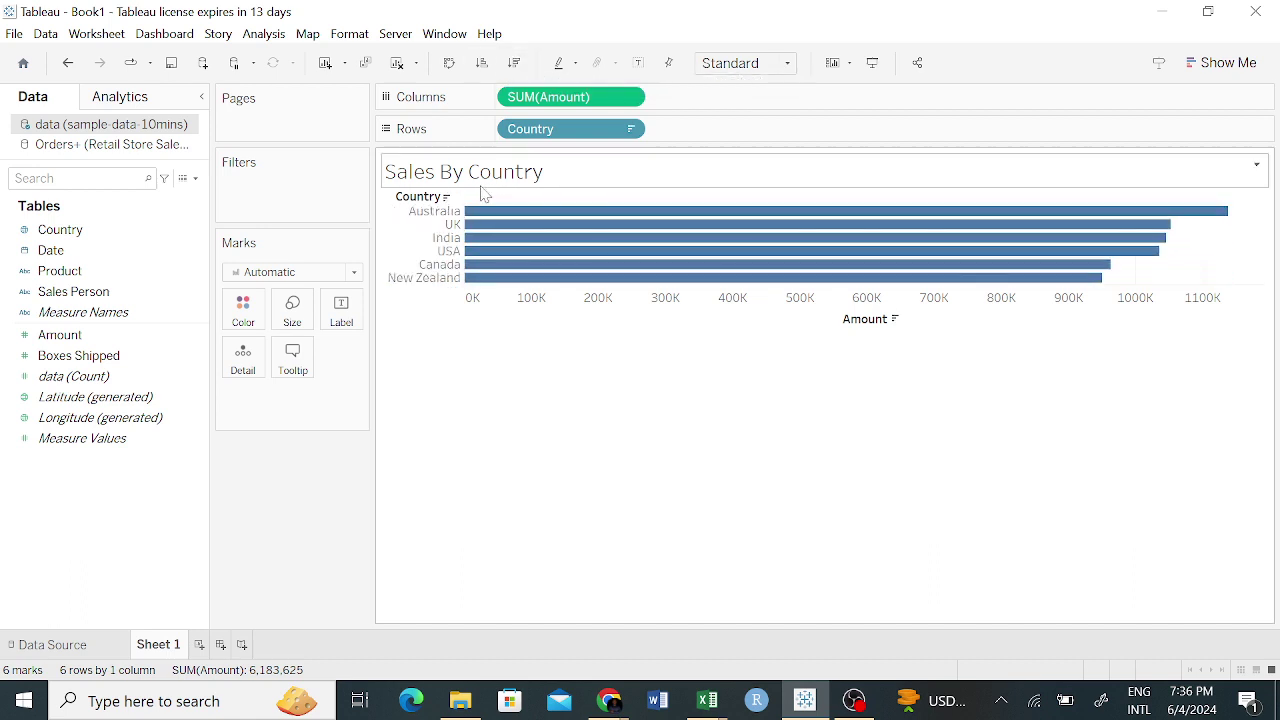
{"action": "left_click", "coordinate": [448, 198]}
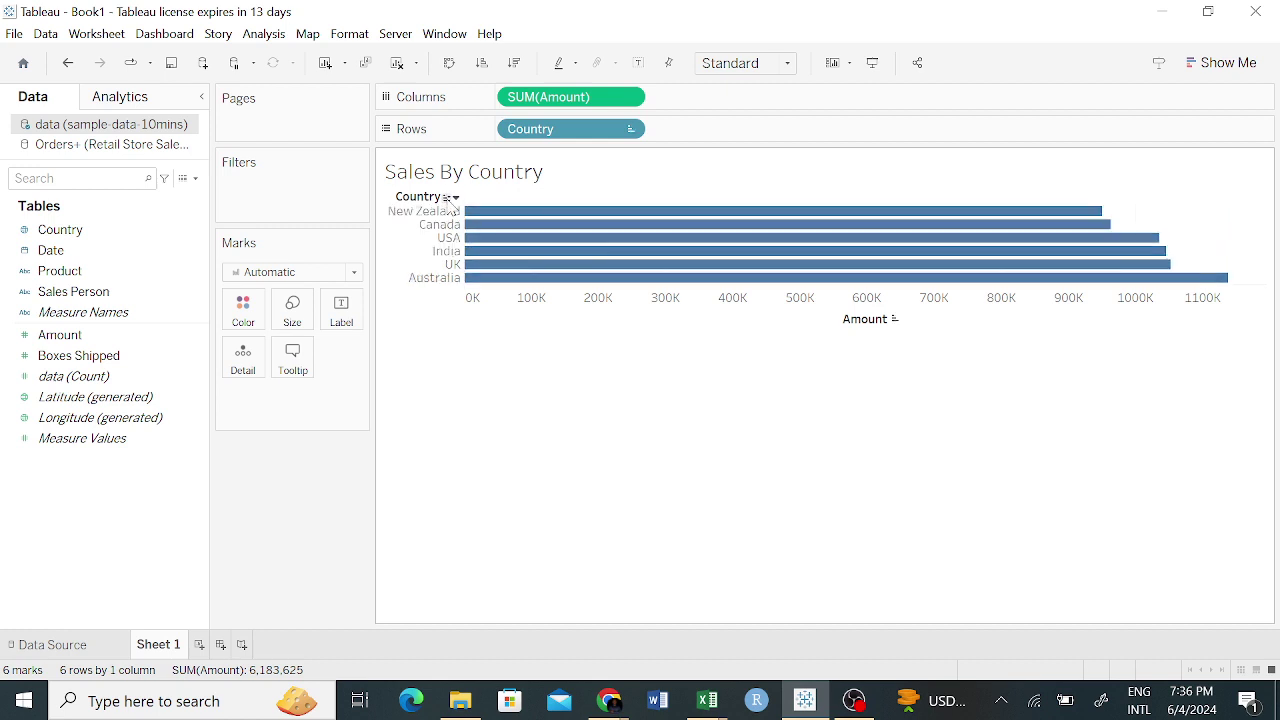
{"action": "left_click", "coordinate": [448, 198]}
Cycle the Country header through alphabetical orders, then sort bars by amount, largest first.
{"action": "left_click", "coordinate": [448, 198]}
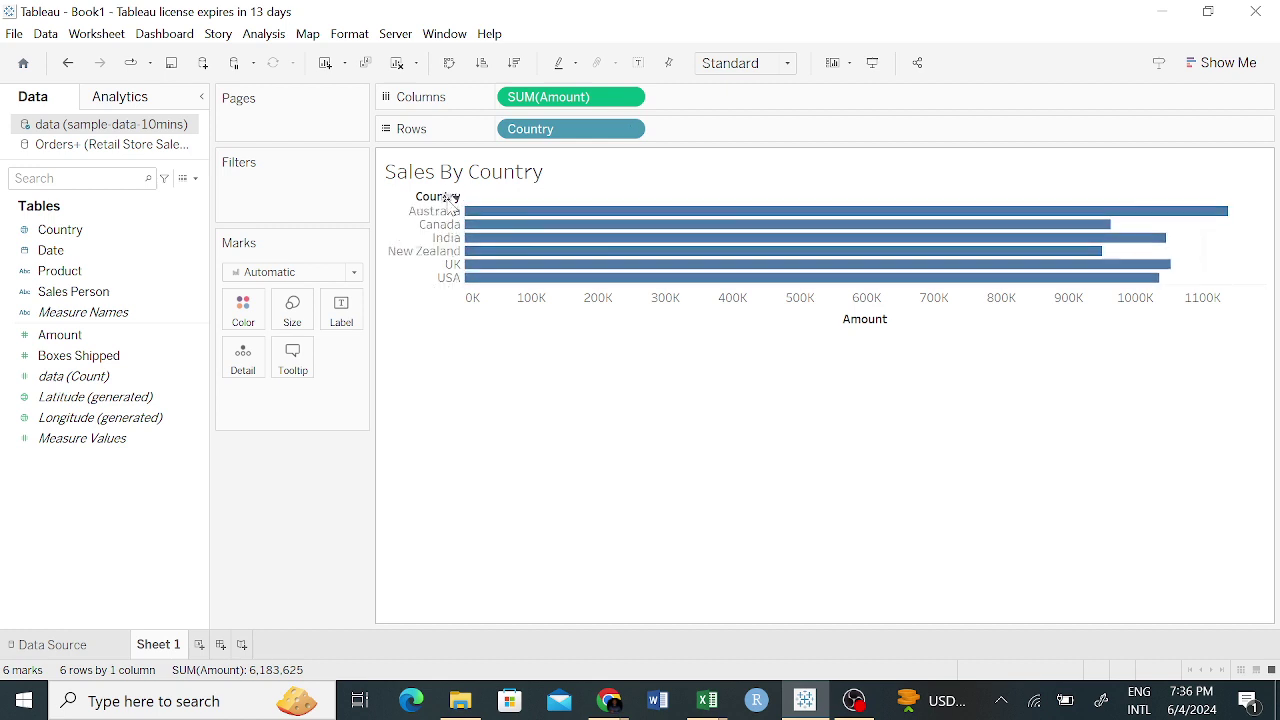
{"action": "left_click", "coordinate": [448, 198]}
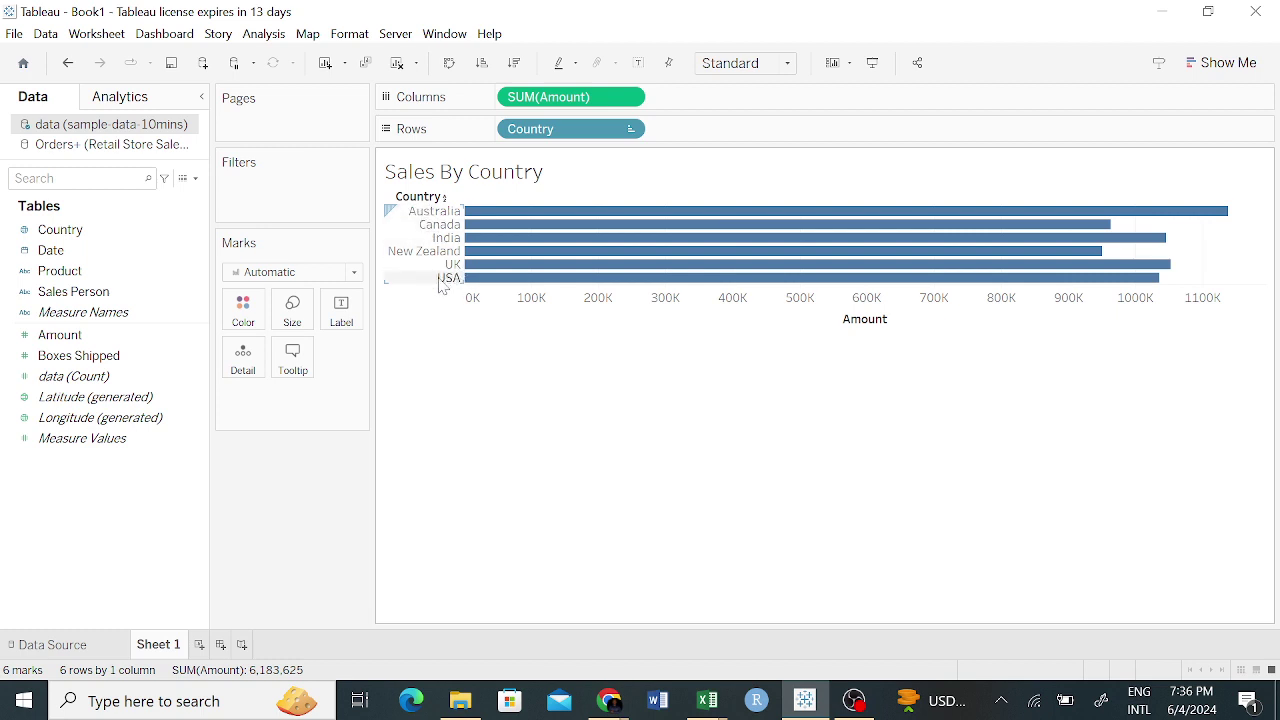
{"action": "left_click", "coordinate": [447, 198]}
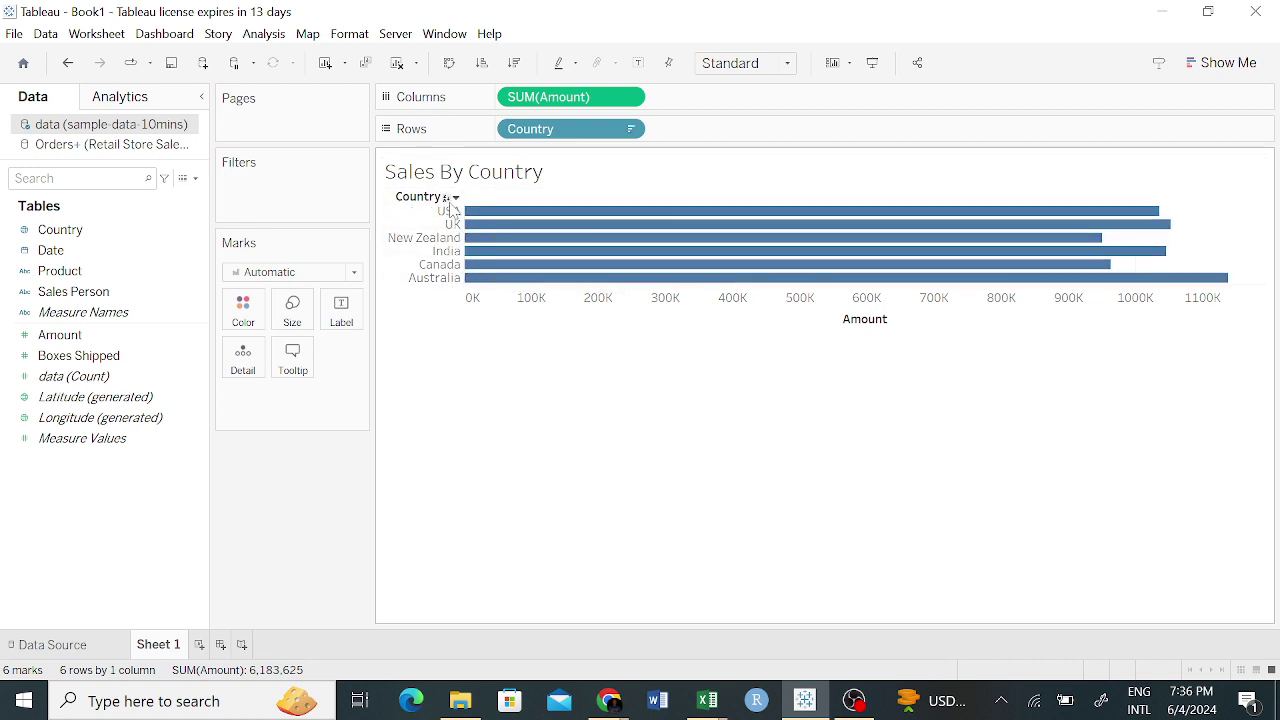
{"action": "left_click", "coordinate": [446, 200]}
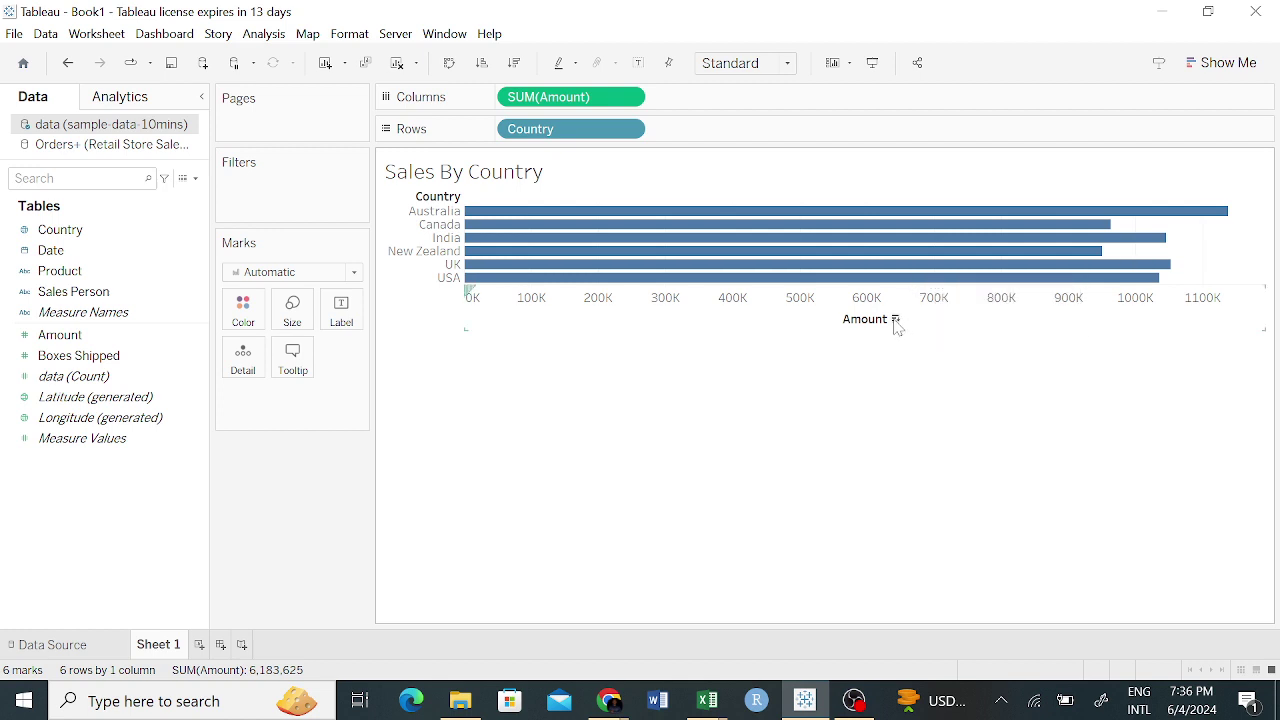
{"action": "left_click", "coordinate": [896, 321]}
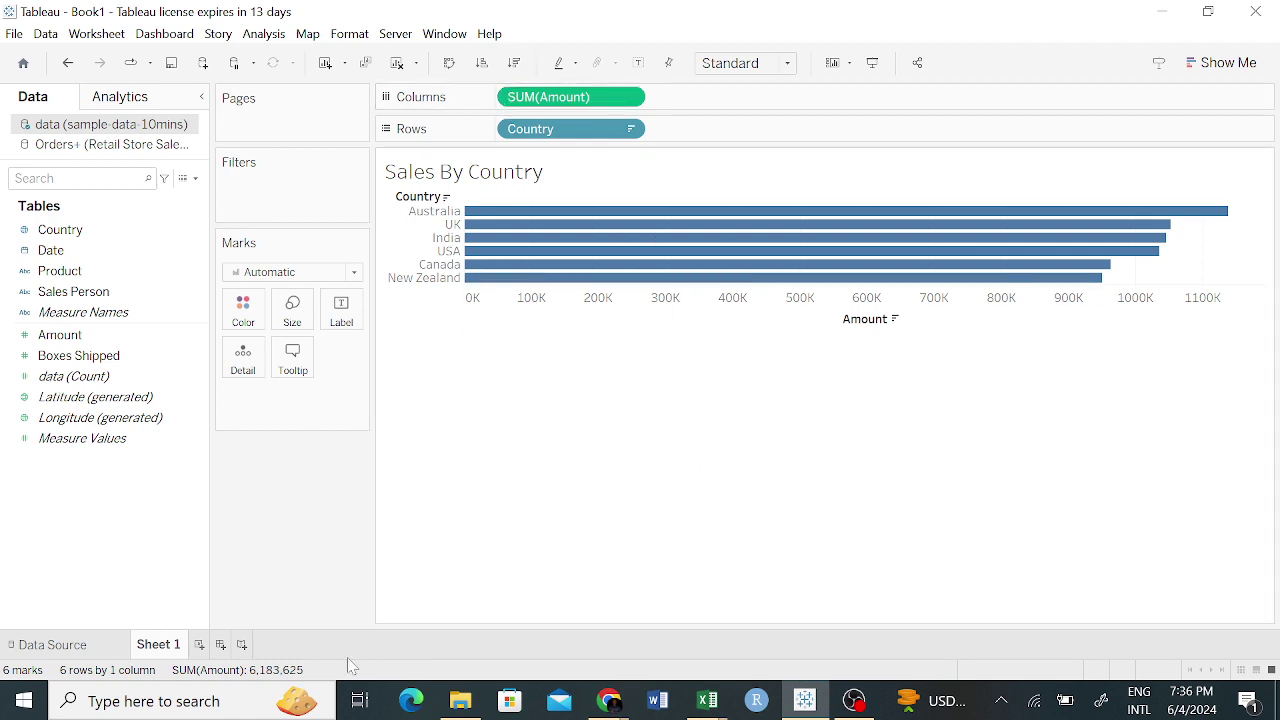
Rename the Sheet 1 tab to 'Sales By Country', fixing a typo along the way.
{"action": "right_click", "coordinate": [160, 648]}
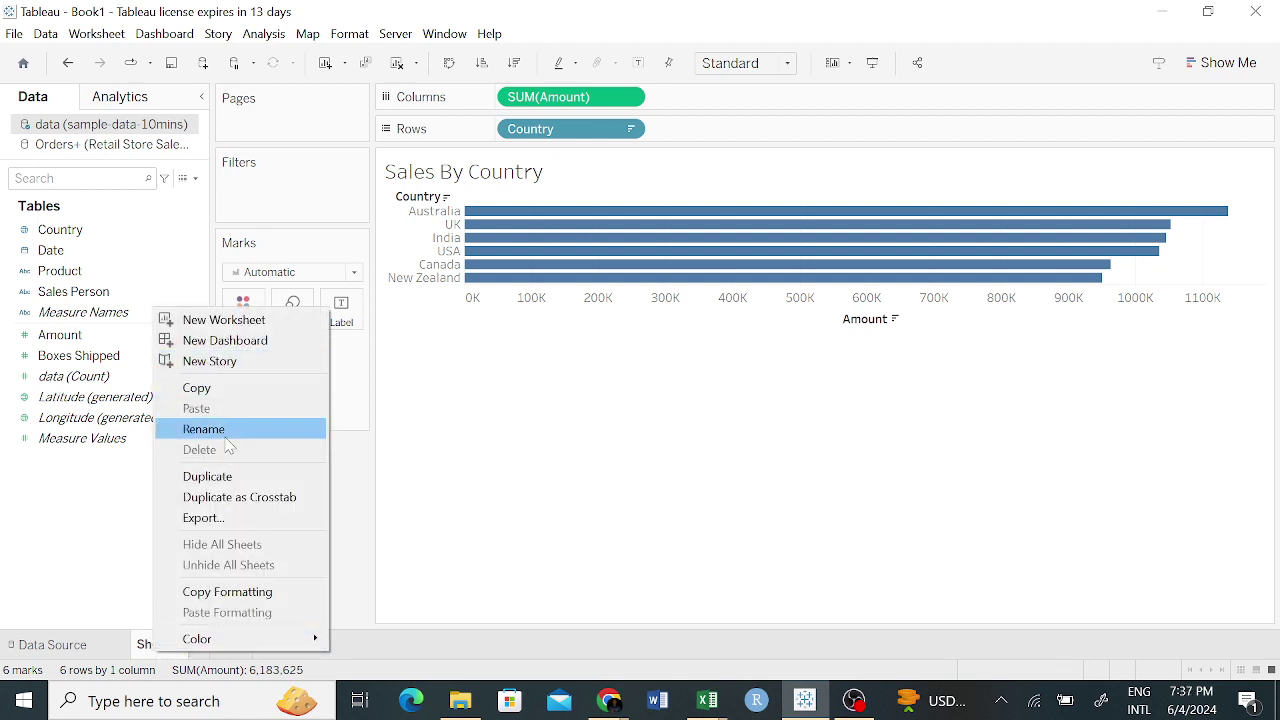
{"action": "left_click", "coordinate": [228, 433]}
{"action": "type", "text": "Sal"}
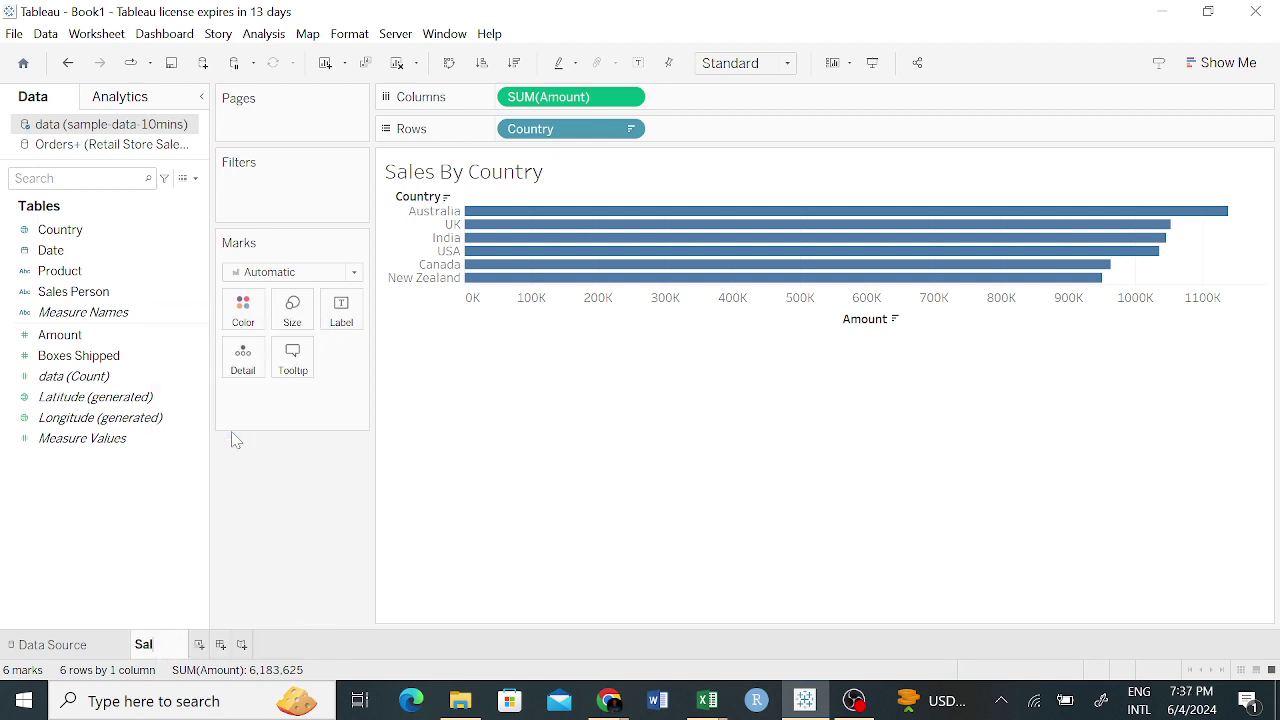
{"action": "type", "text": "es By VCpun"}
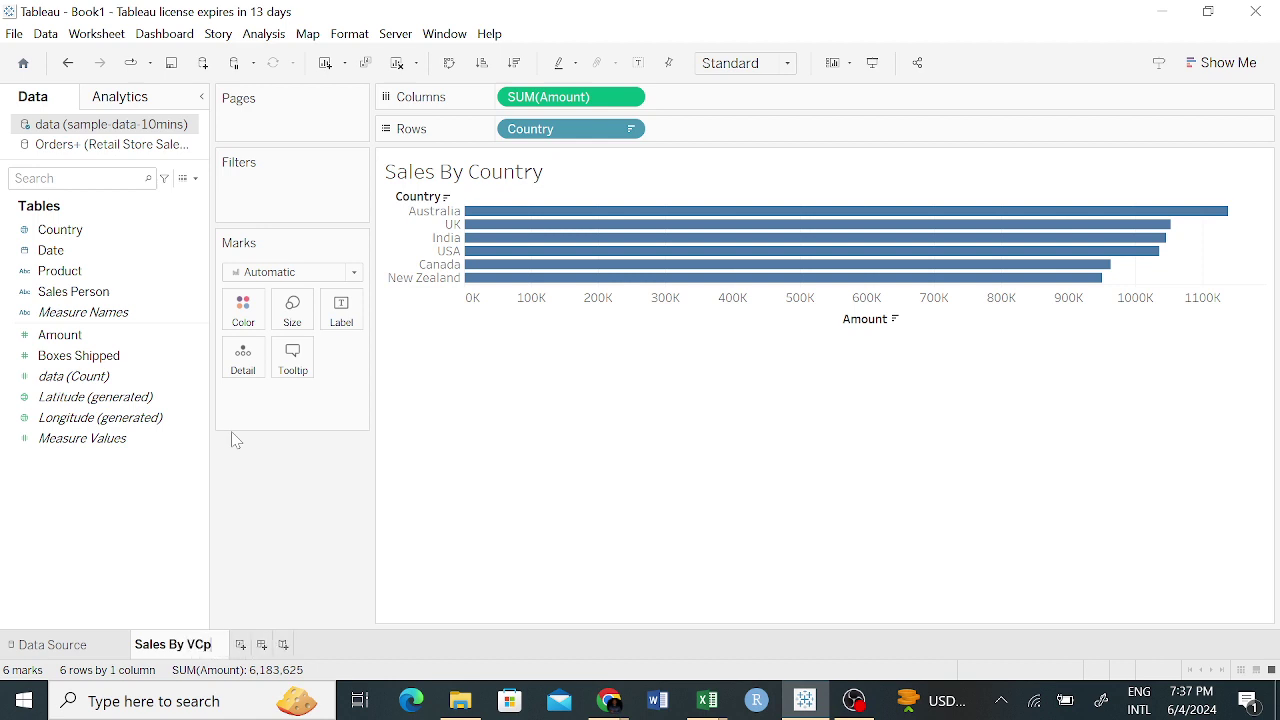
{"action": "key", "text": "BackSpace"}
{"action": "key", "text": "BackSpace"}
{"action": "key", "text": "BackSpace"}
{"action": "key", "text": "BackSpace"}
{"action": "key", "text": "BackSpace"}
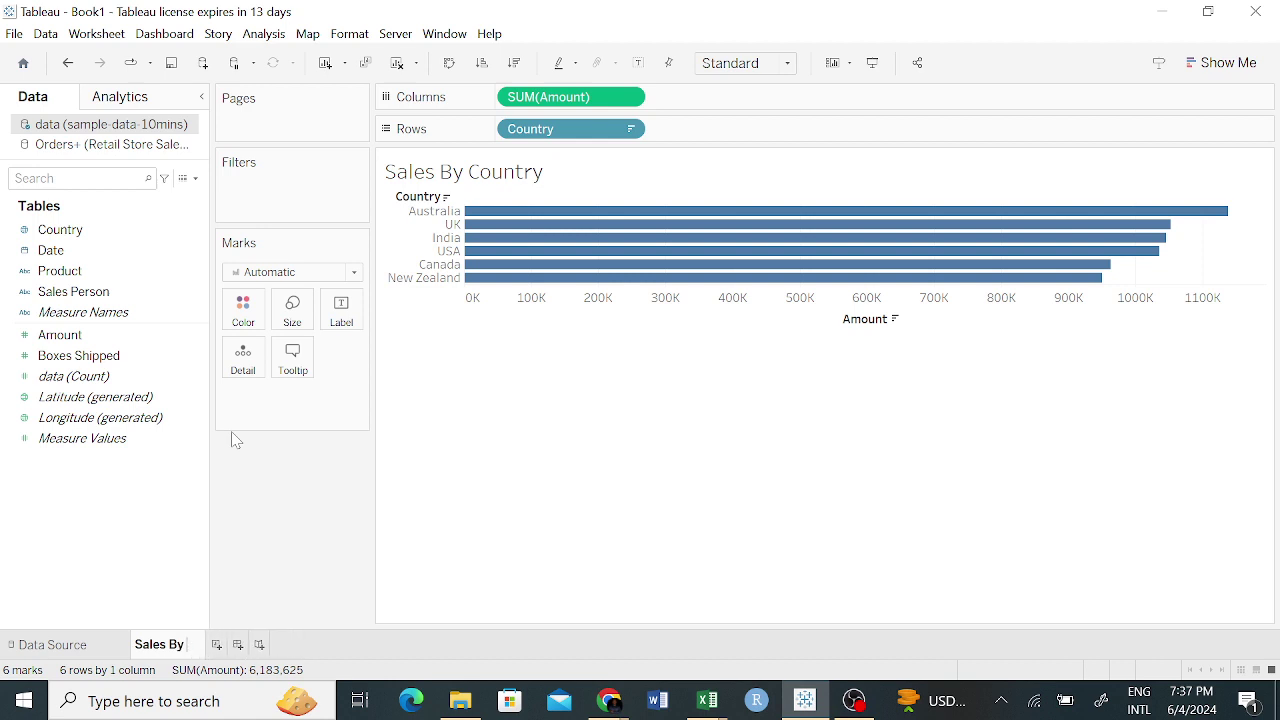
{"action": "type", "text": "Country"}
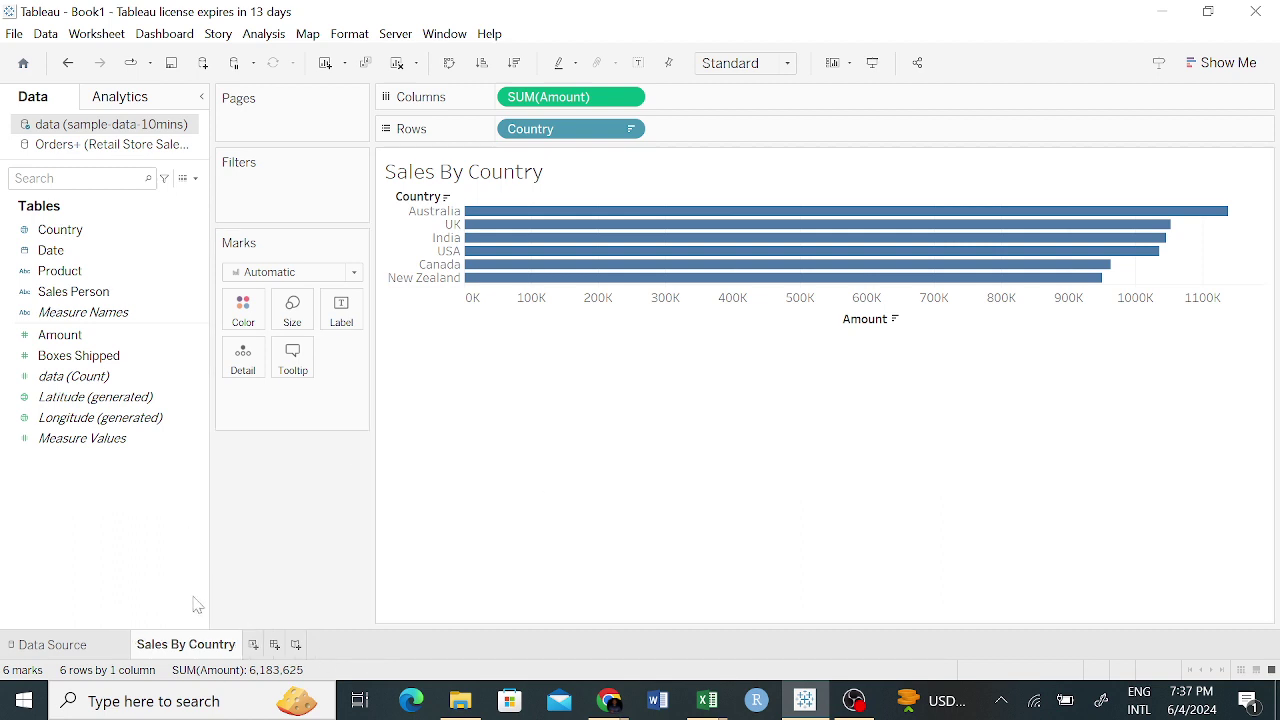
Add a new sheet with Sales Person on Rows and SUM(Amount) in the view.
{"action": "left_click", "coordinate": [254, 645]}
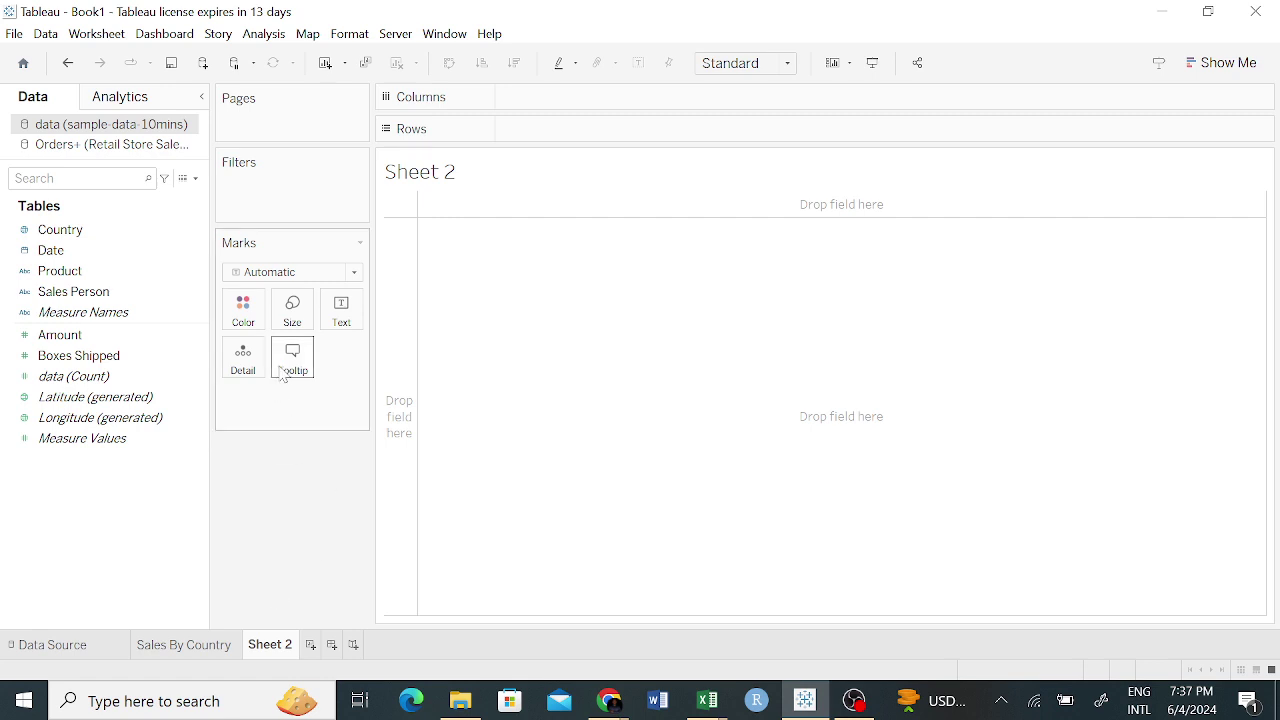
{"action": "left_click", "coordinate": [102, 292]}
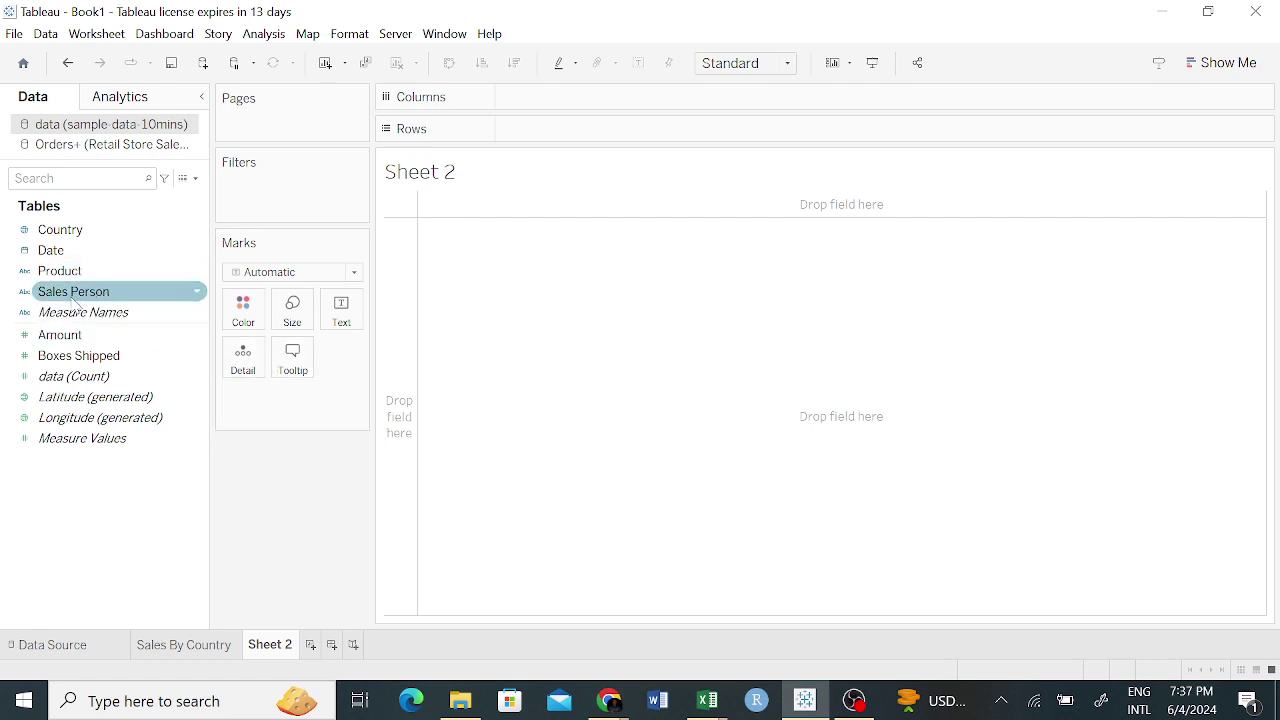
{"action": "left_click_drag", "start_coordinate": [75, 303], "coordinate": [548, 292]}
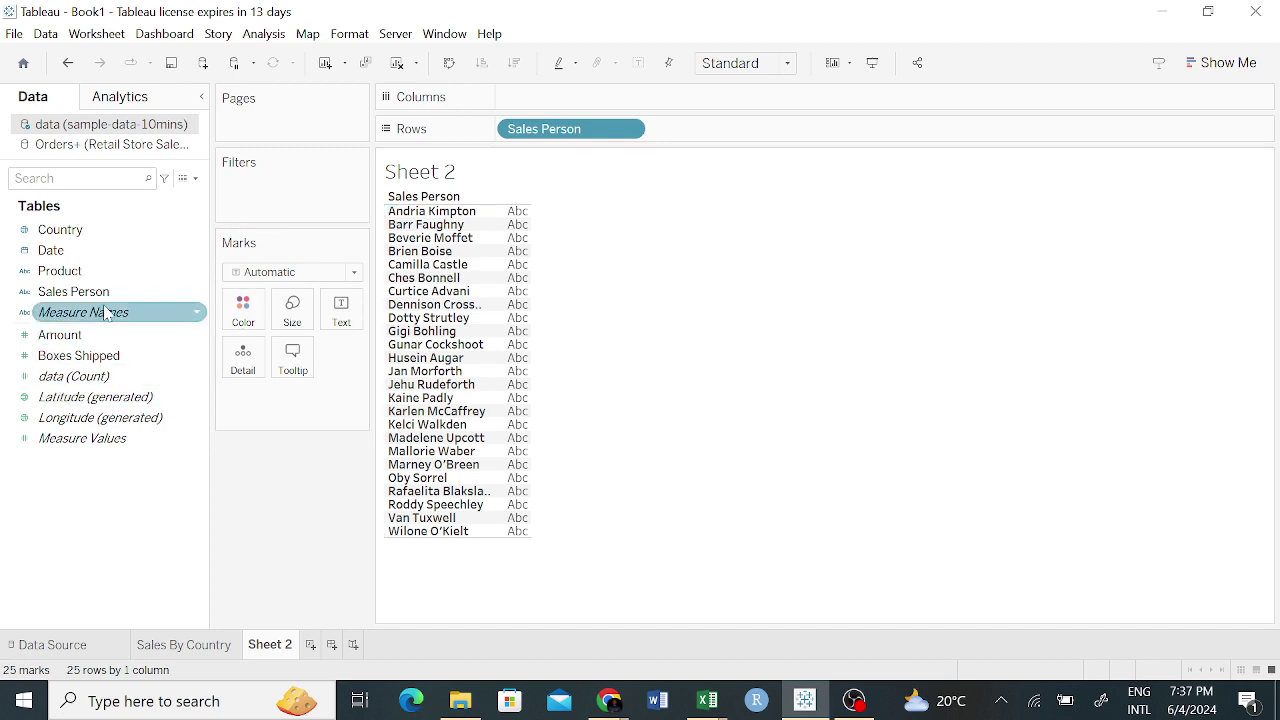
{"action": "left_click_drag", "start_coordinate": [86, 345], "coordinate": [530, 297]}
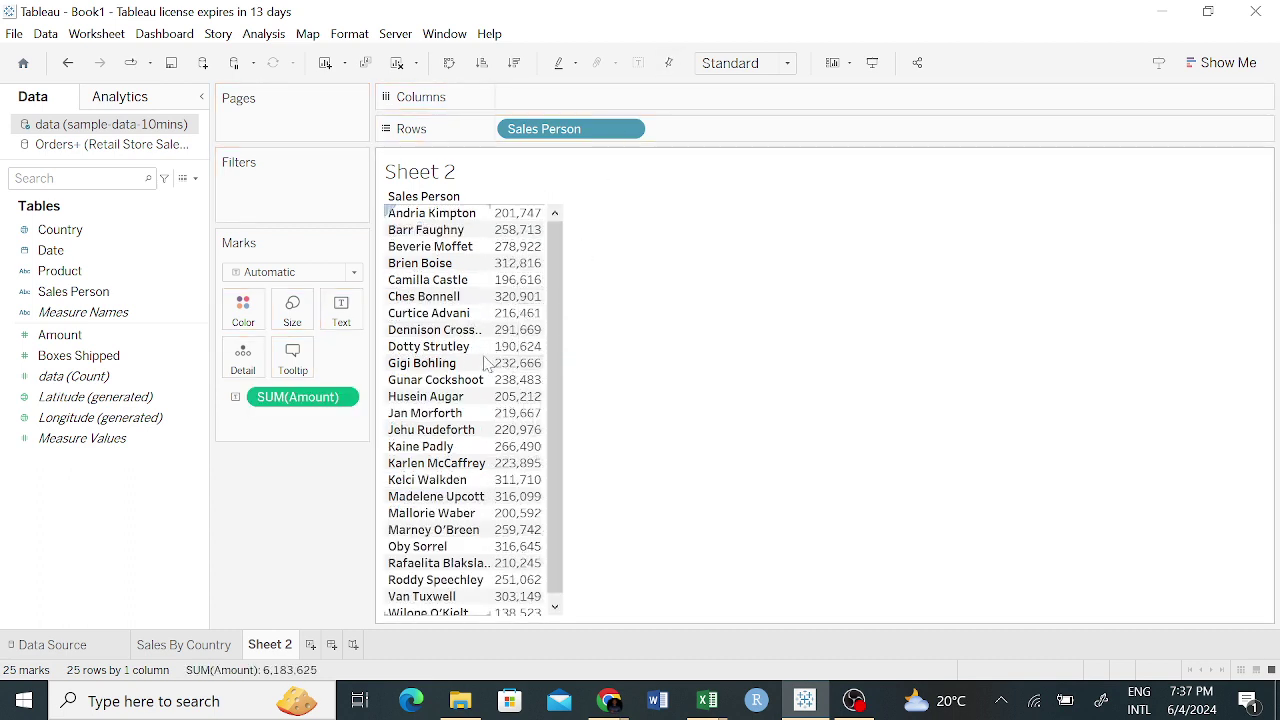
Try Show Me's horizontal bars, then revert to the text table.
{"action": "left_click", "coordinate": [1222, 62]}
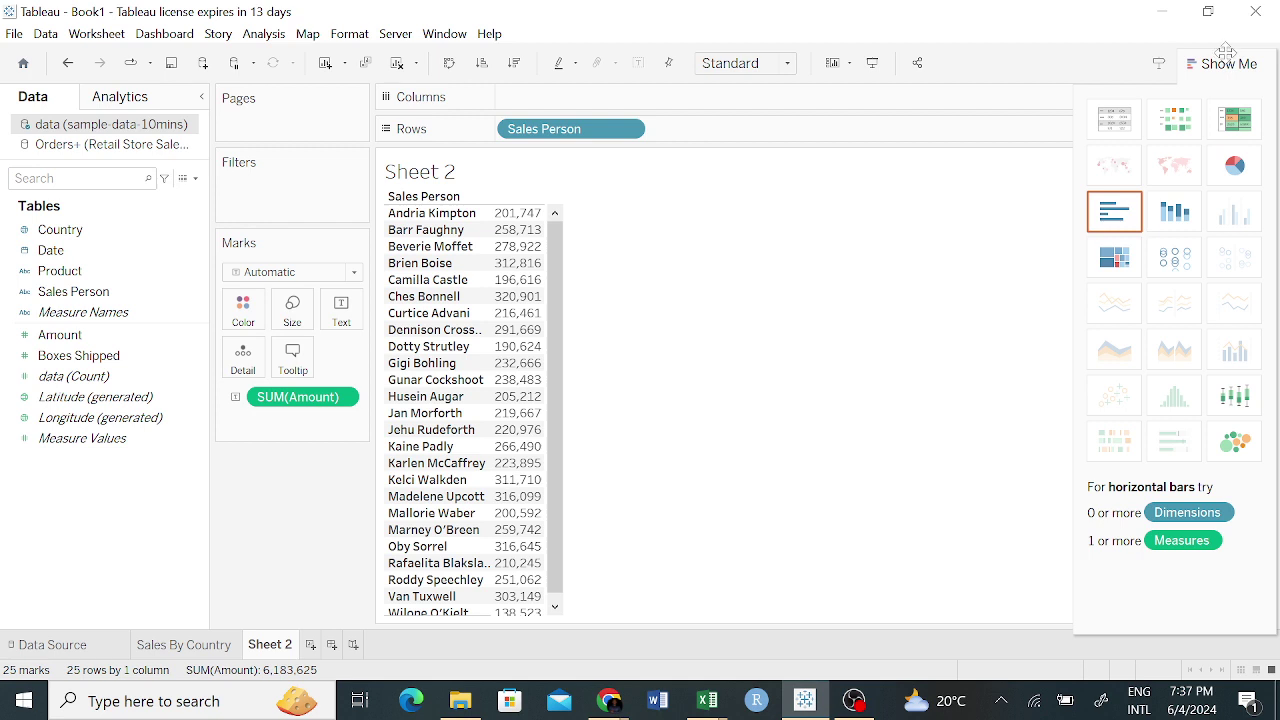
{"action": "left_click", "coordinate": [1117, 215]}
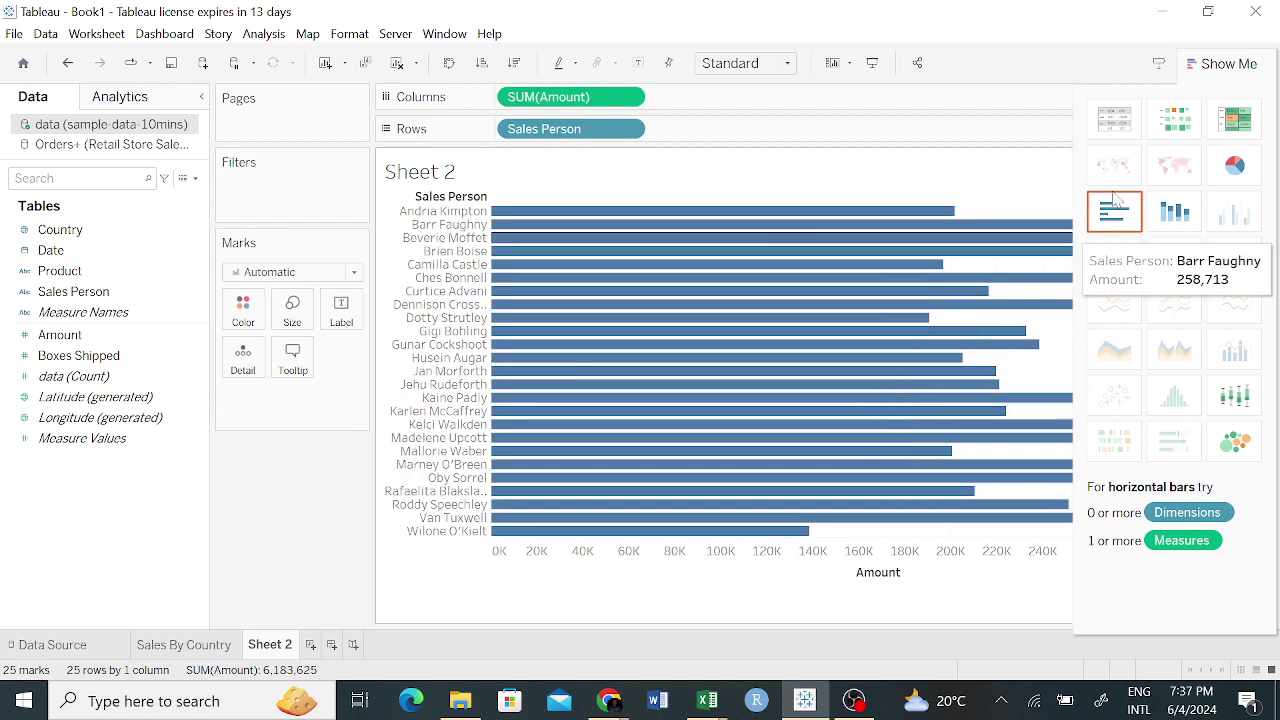
{"action": "left_click", "coordinate": [1113, 122]}
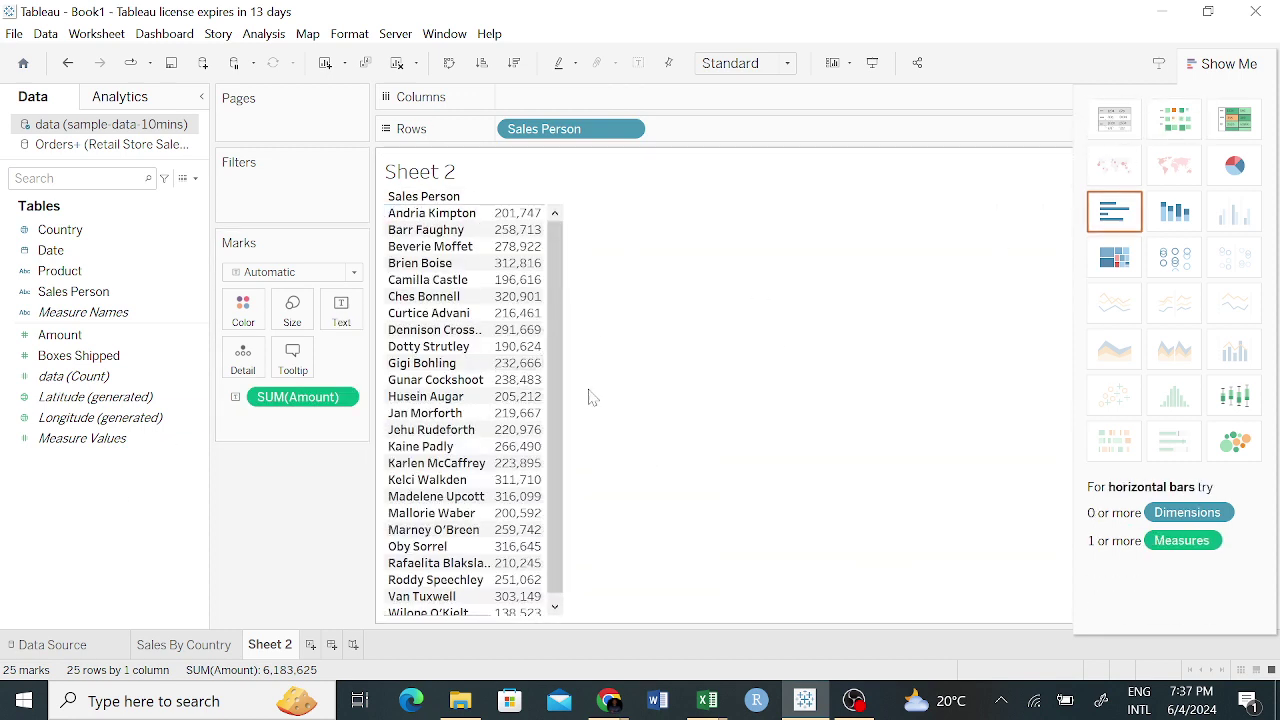
Replace the sheet title placeholder with 'Sales by Sales Persons'.
{"action": "mouse_move", "coordinate": [499, 240]}
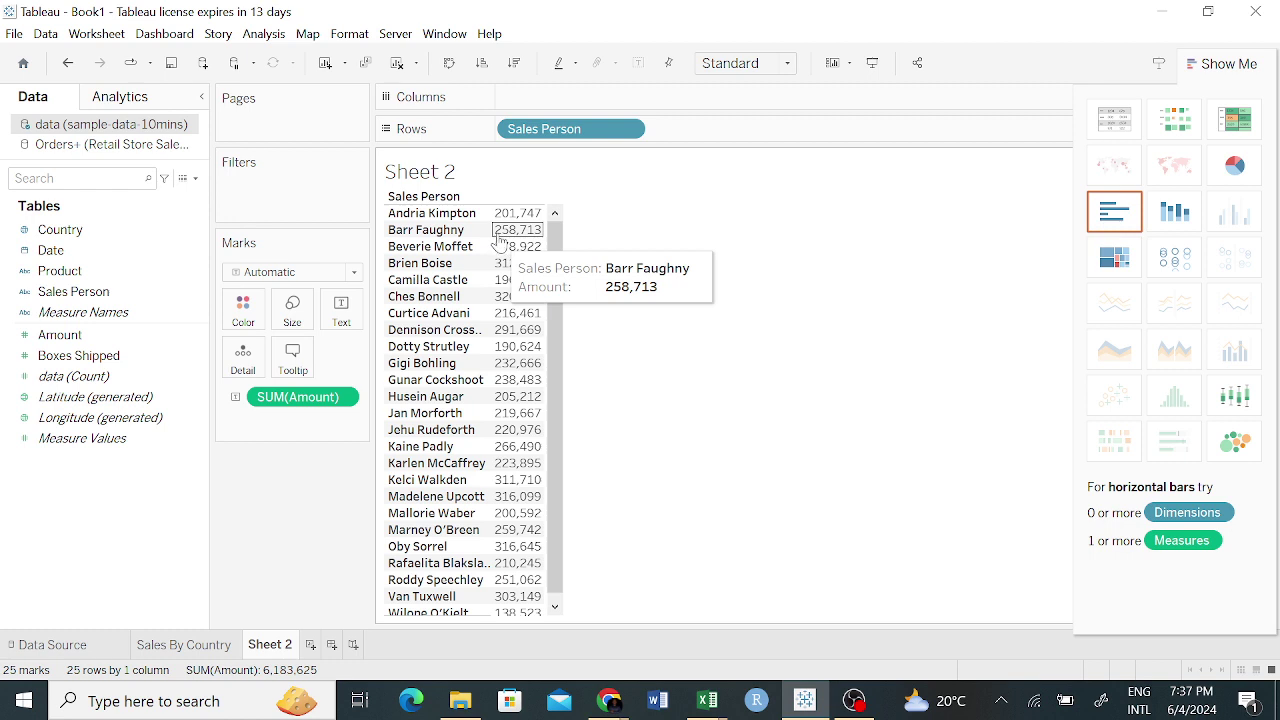
{"action": "double_click", "coordinate": [473, 170]}
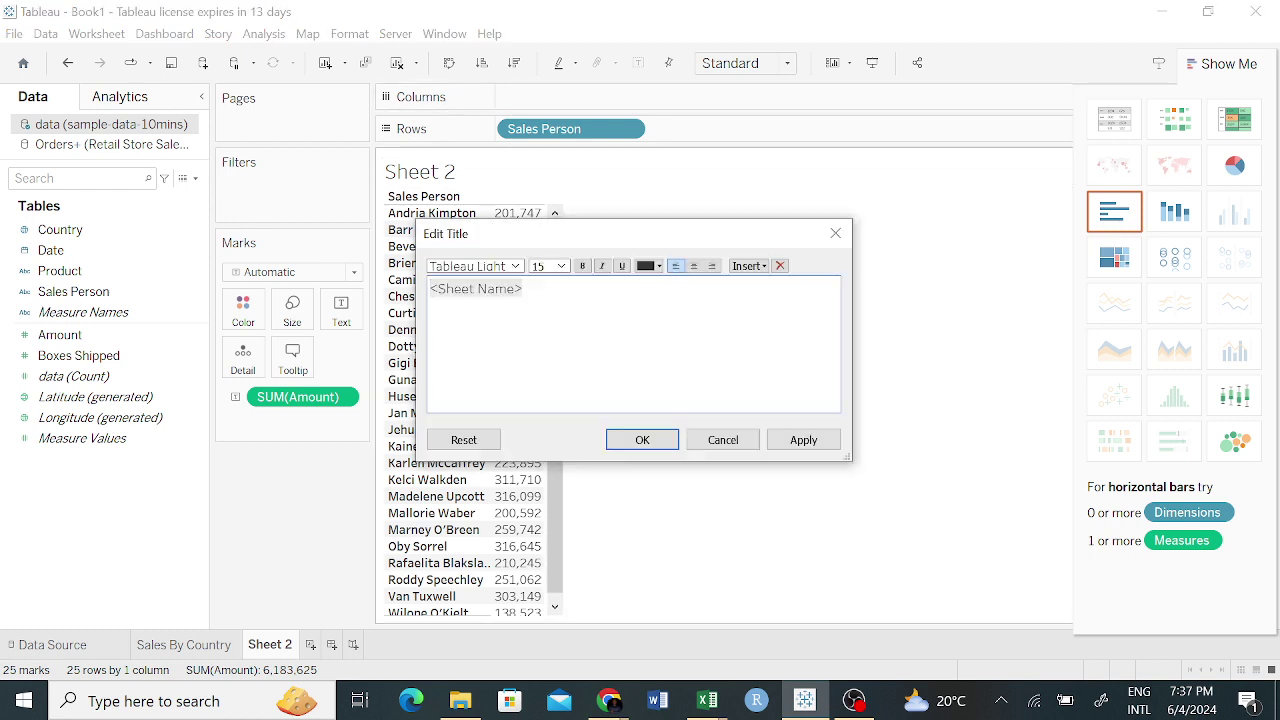
{"action": "left_click_drag", "start_coordinate": [523, 289], "coordinate": [424, 290]}
{"action": "type", "text": "Sales by Sales Persons"}
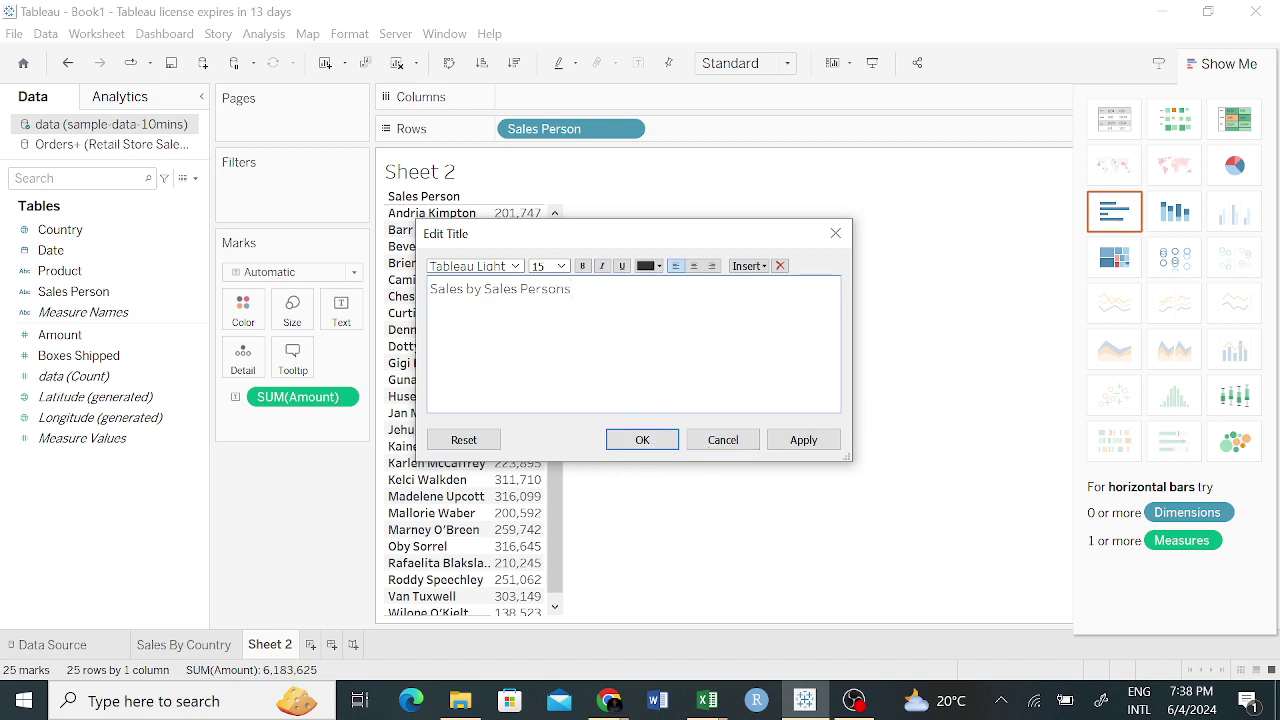
{"action": "left_click", "coordinate": [515, 266]}
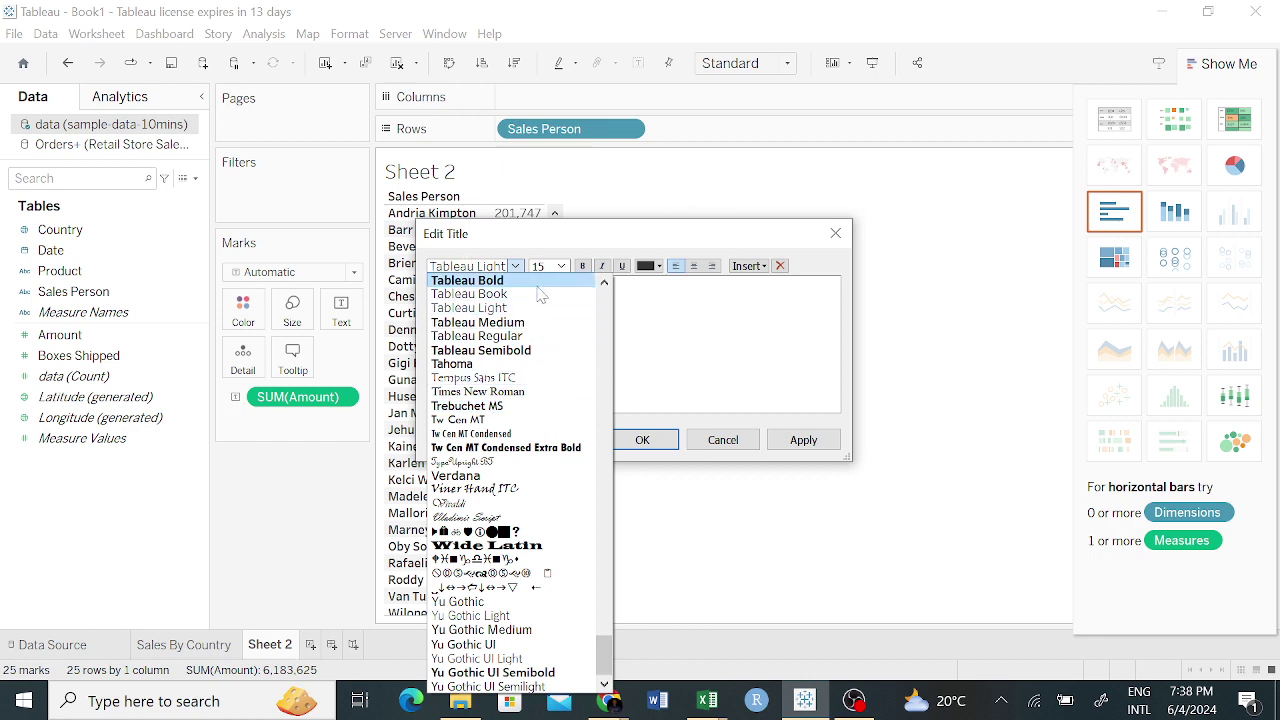
{"action": "left_click", "coordinate": [561, 266]}
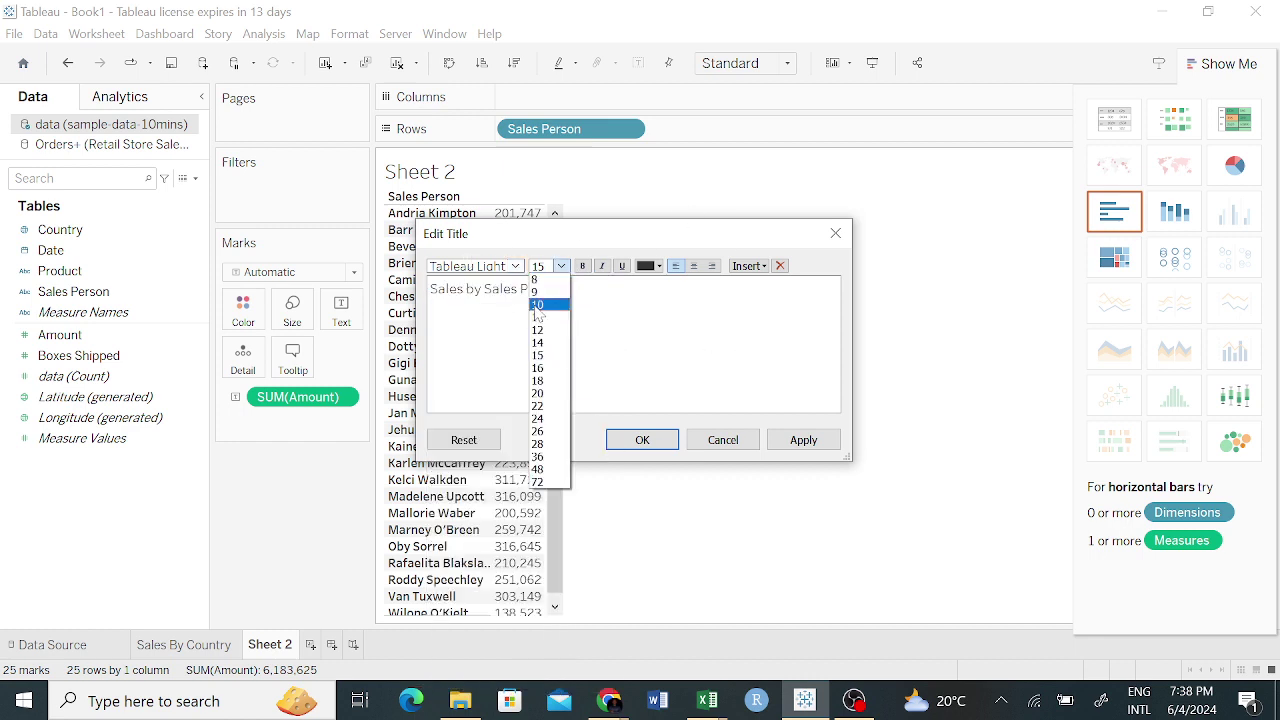
{"action": "left_click", "coordinate": [691, 371]}
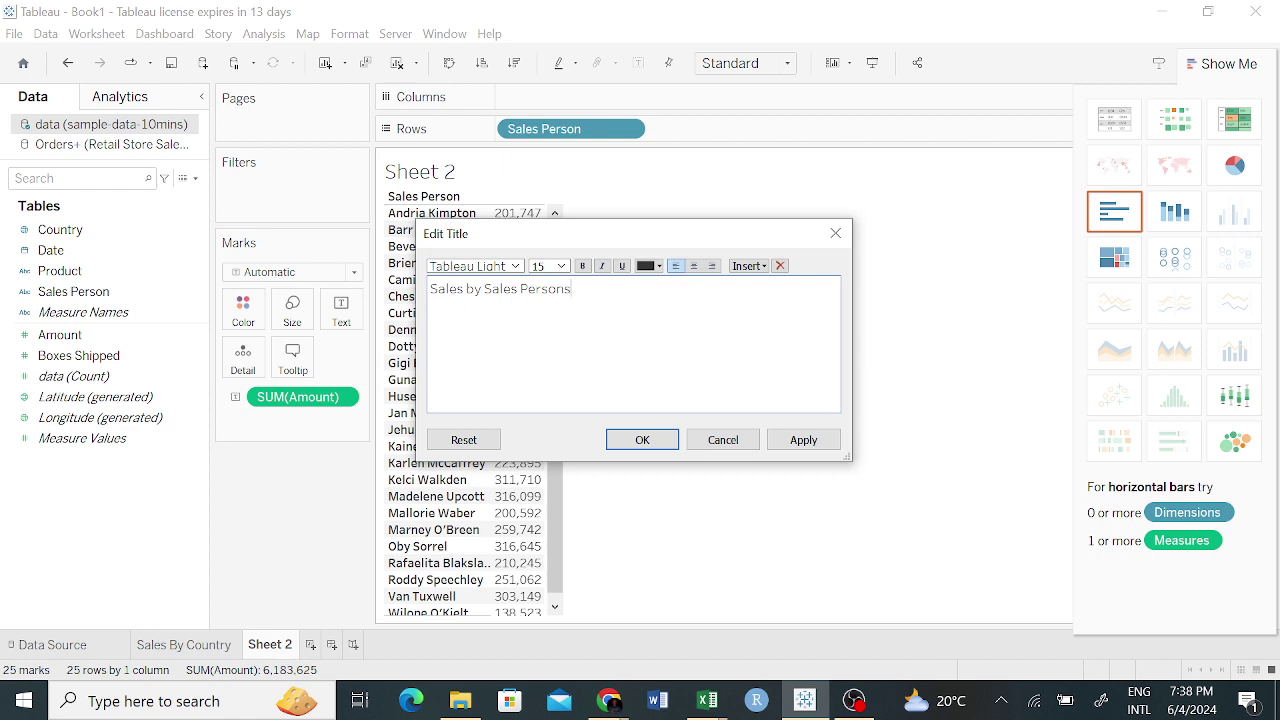
{"action": "left_click", "coordinate": [655, 441]}
{"action": "left_click", "coordinate": [647, 449]}
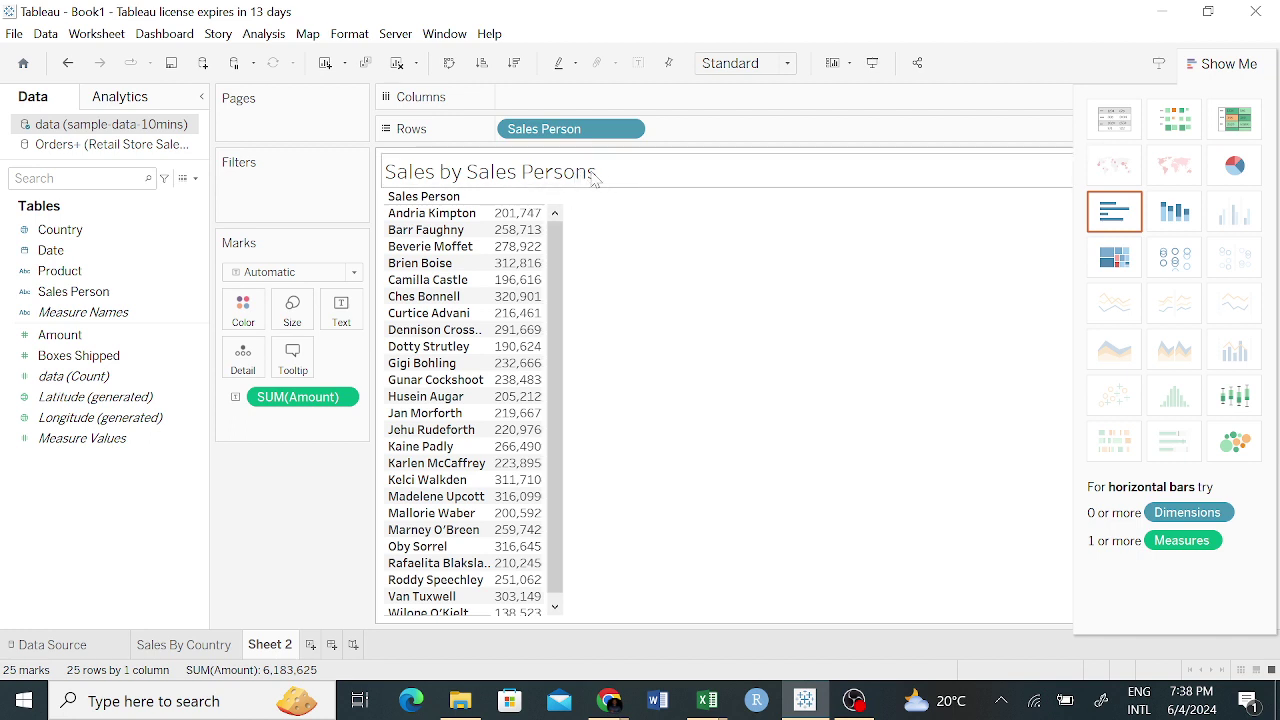
Change the title font to Tableau Semibold.
{"action": "double_click", "coordinate": [596, 177]}
{"action": "left_click_drag", "start_coordinate": [572, 289], "coordinate": [430, 289]}
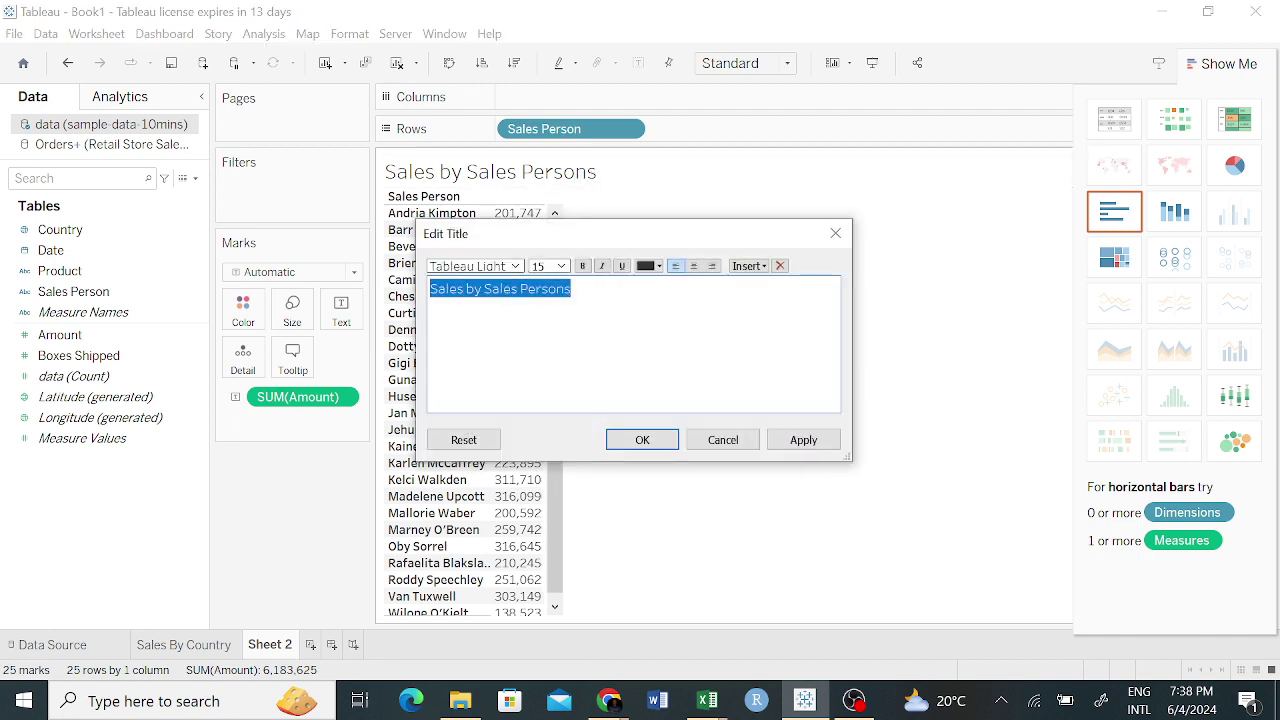
{"action": "left_click", "coordinate": [515, 266]}
{"action": "left_click", "coordinate": [480, 350]}
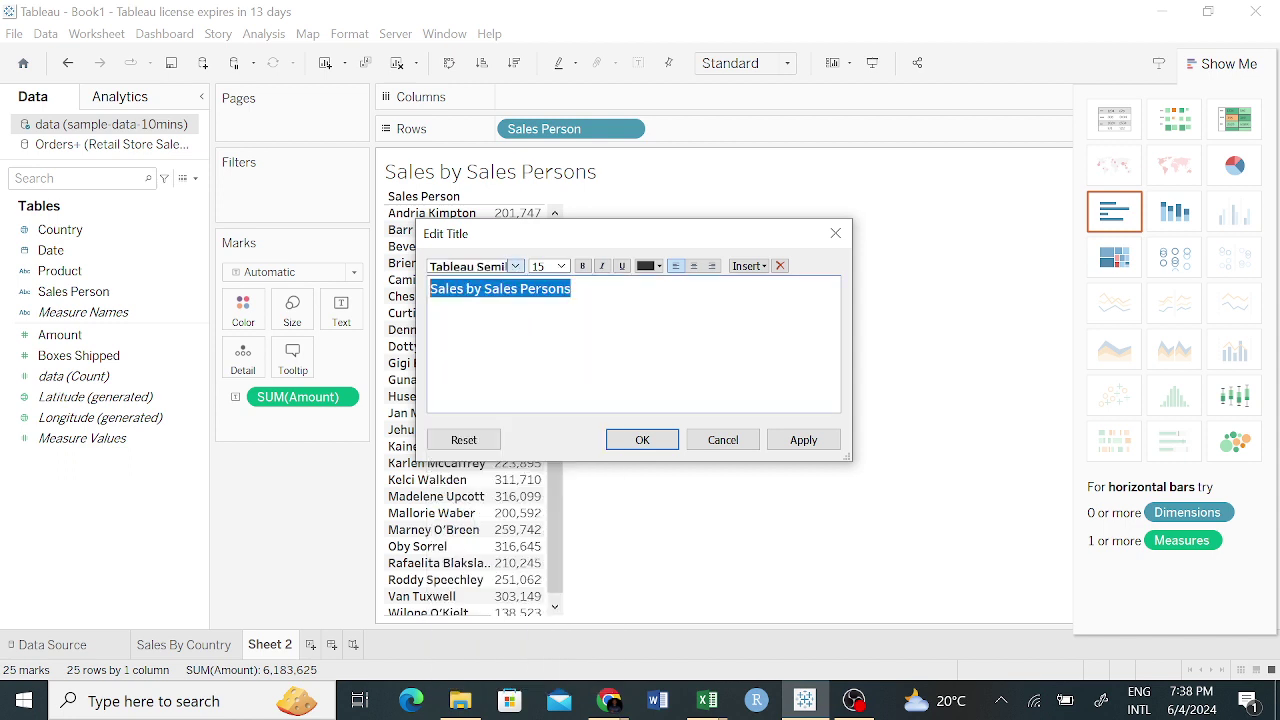
{"action": "left_click", "coordinate": [642, 440]}
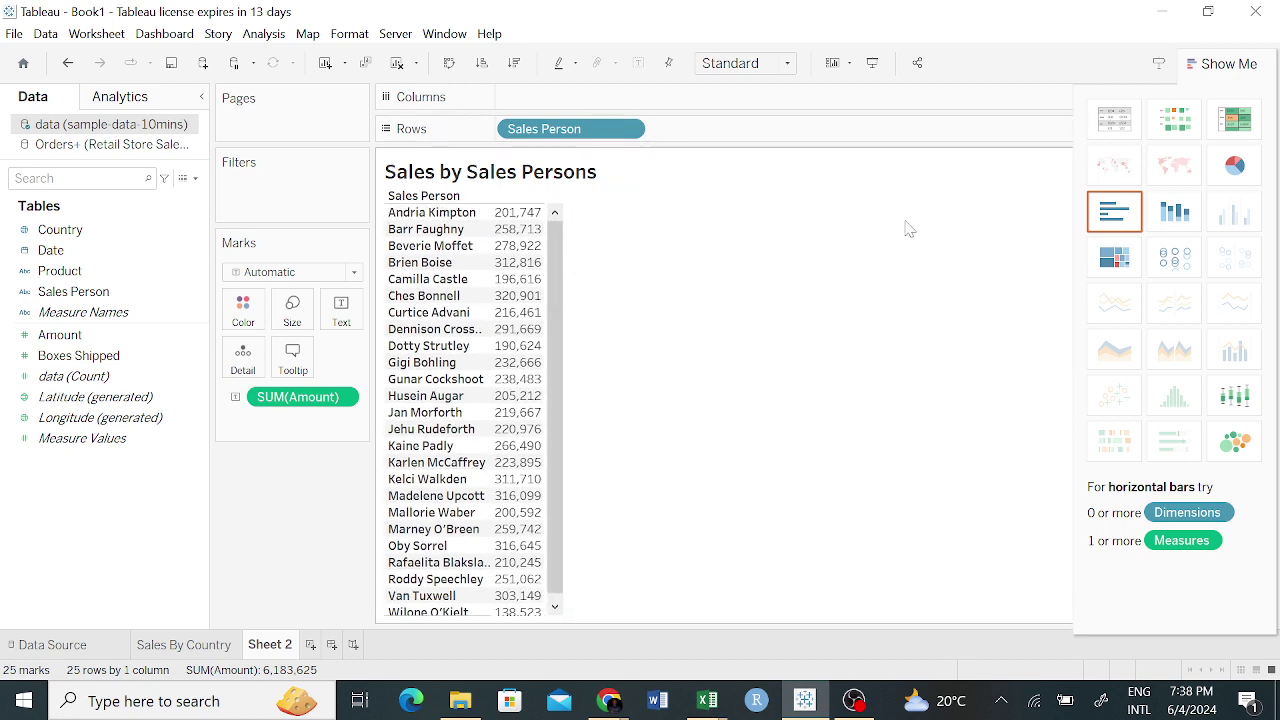
Switch to horizontal bars and sort sales persons by Amount, highest first.
{"action": "left_click", "coordinate": [1117, 220]}
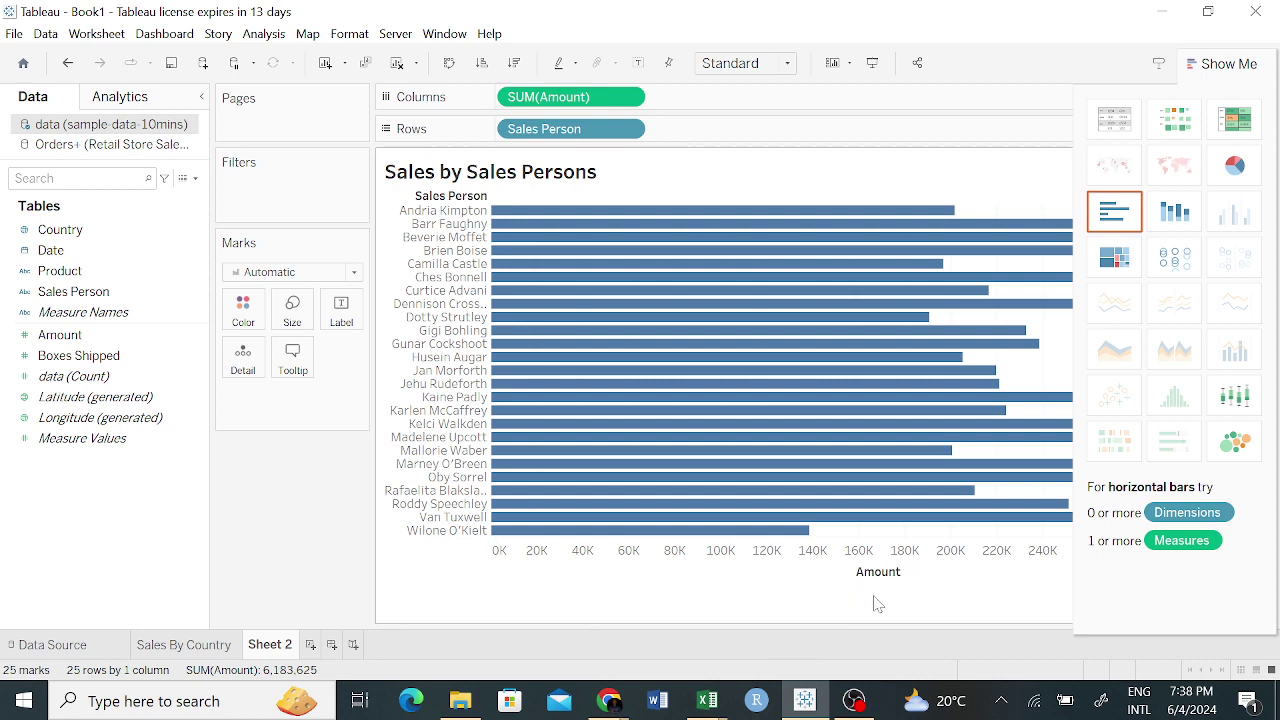
{"action": "left_click", "coordinate": [1203, 60]}
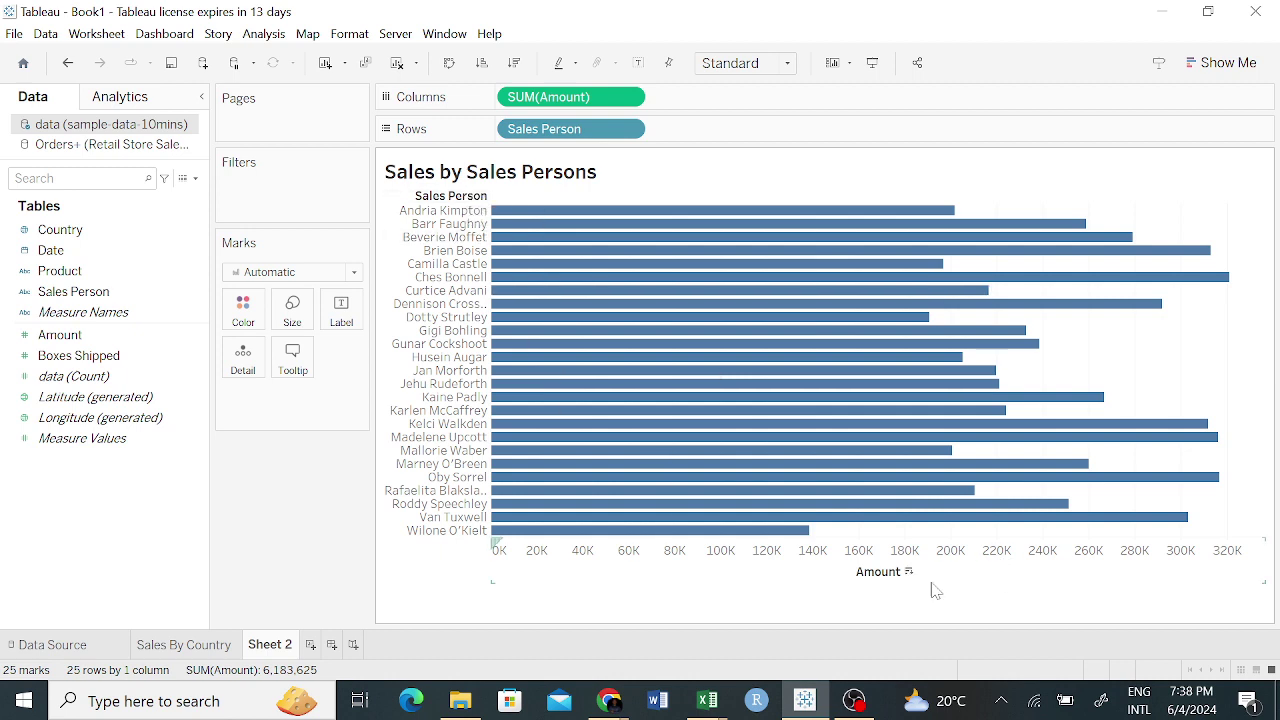
{"action": "left_click", "coordinate": [909, 573]}
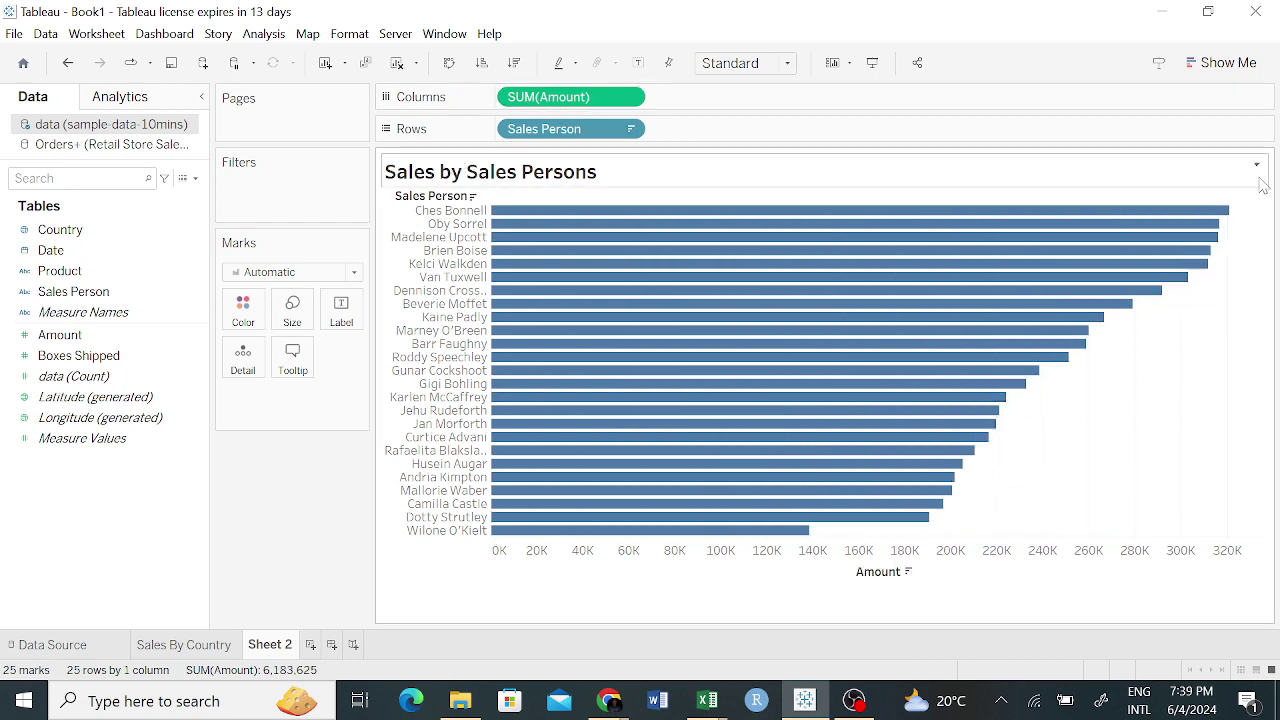
Look through the title and Marks card options without changes, then add a new worksheet.
{"action": "left_click", "coordinate": [1257, 166]}
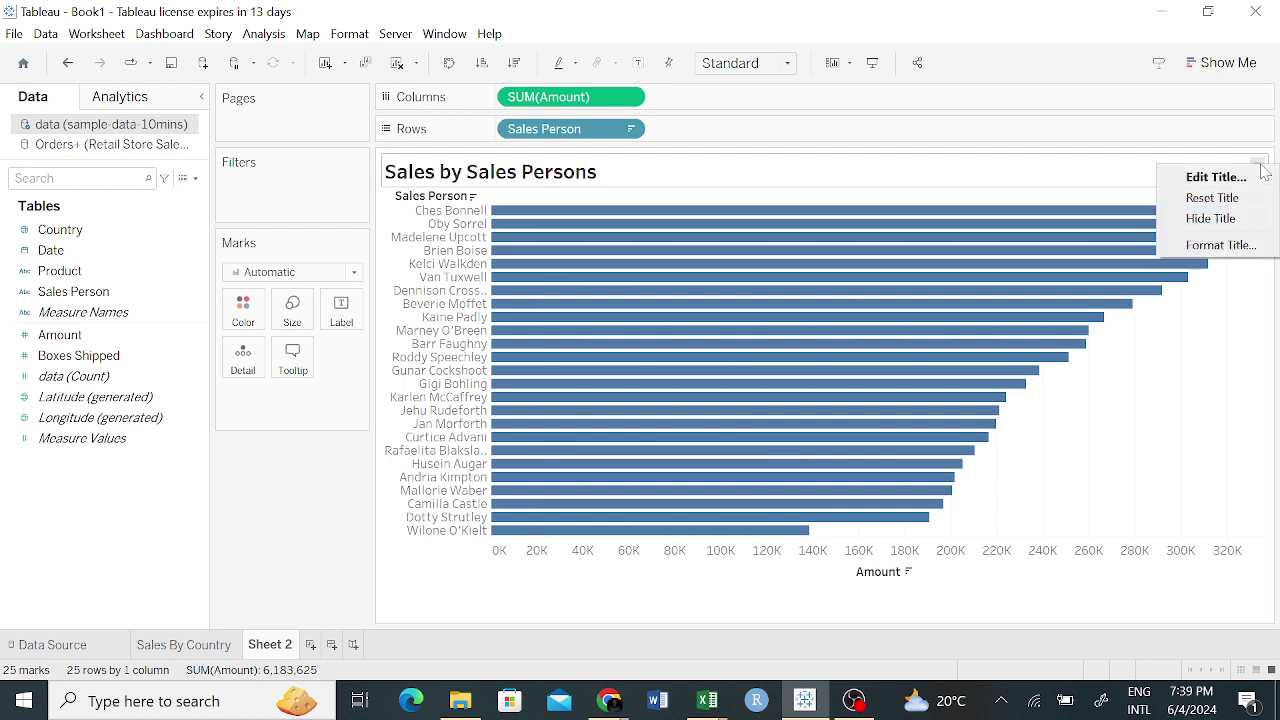
{"action": "left_click", "coordinate": [506, 614]}
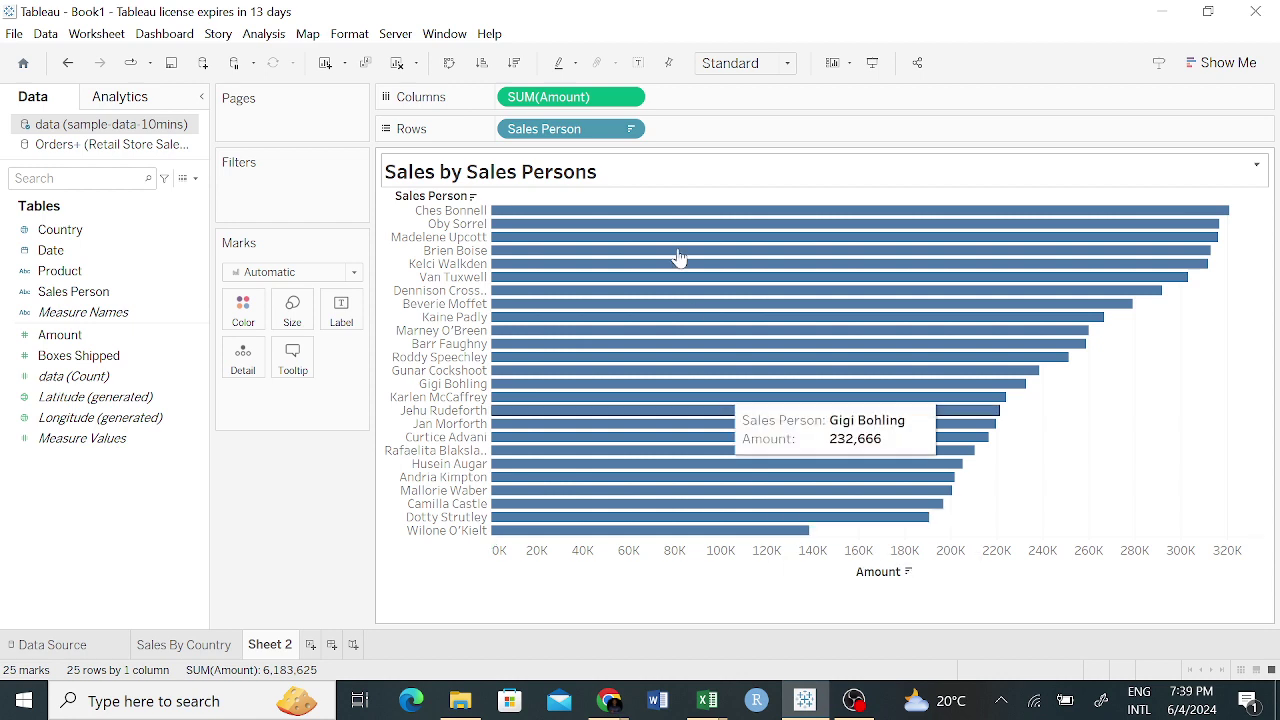
{"action": "left_click", "coordinate": [354, 273]}
{"action": "left_click", "coordinate": [361, 278]}
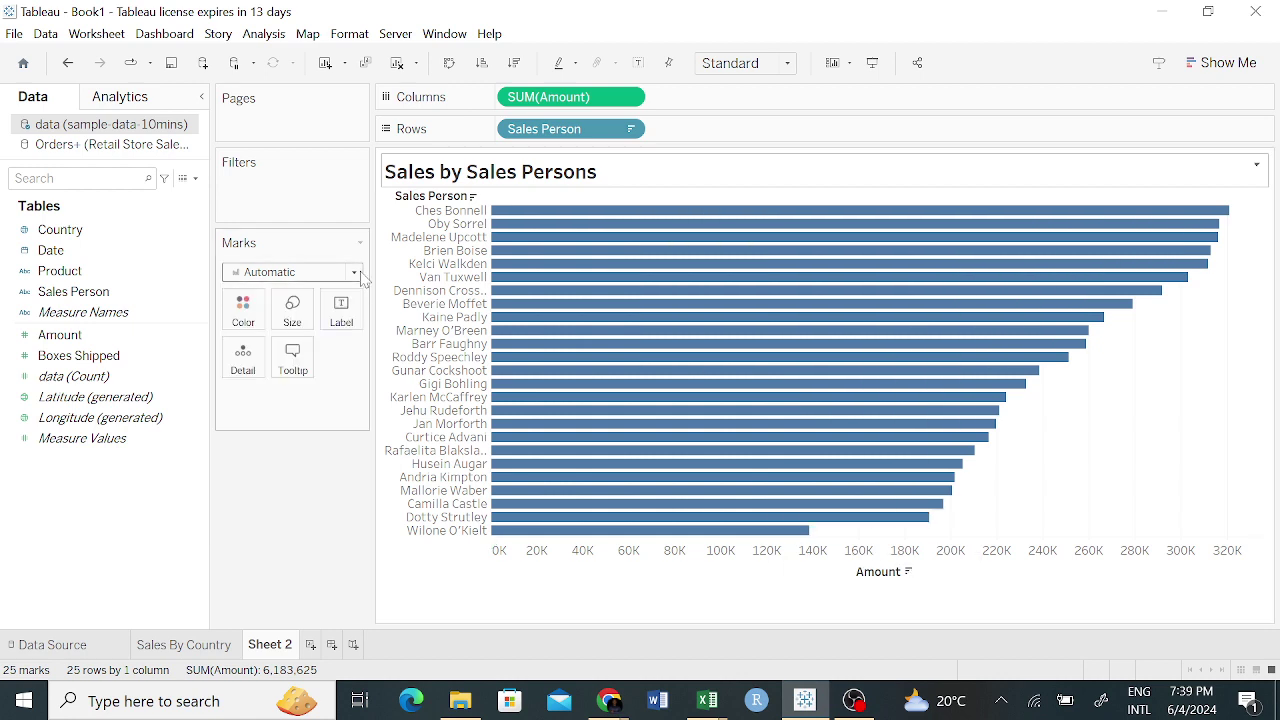
{"action": "left_click", "coordinate": [360, 245]}
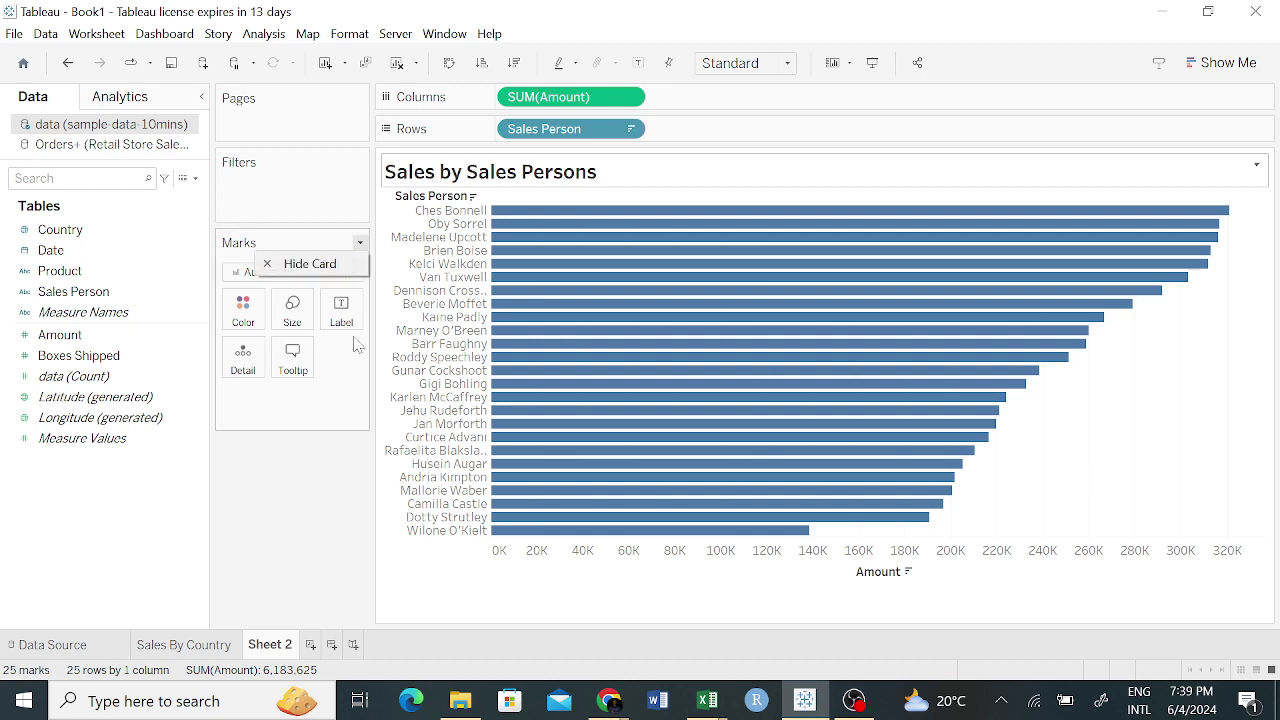
{"action": "left_click", "coordinate": [271, 519]}
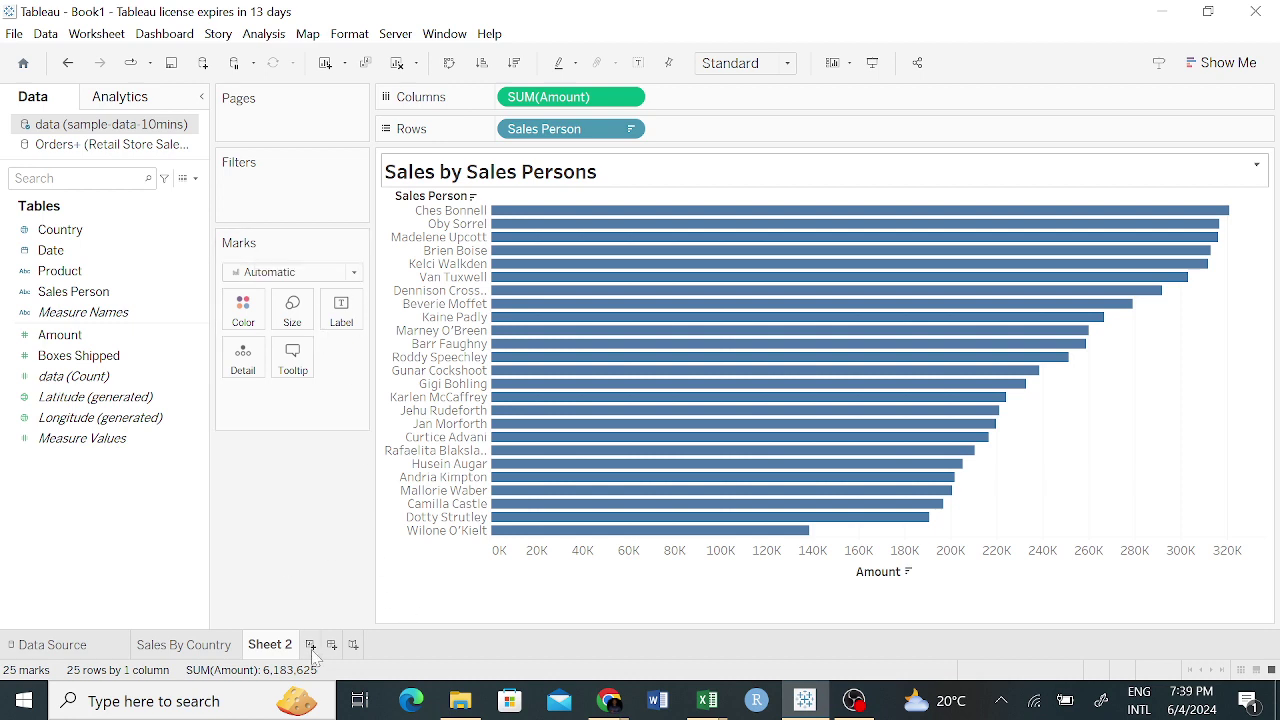
{"action": "left_click", "coordinate": [311, 645]}
Delete the empty Sheet 3, rename Sheet 2 to 'Sales by Sales Persons', and return to Sales By Country.
{"action": "right_click", "coordinate": [339, 653]}
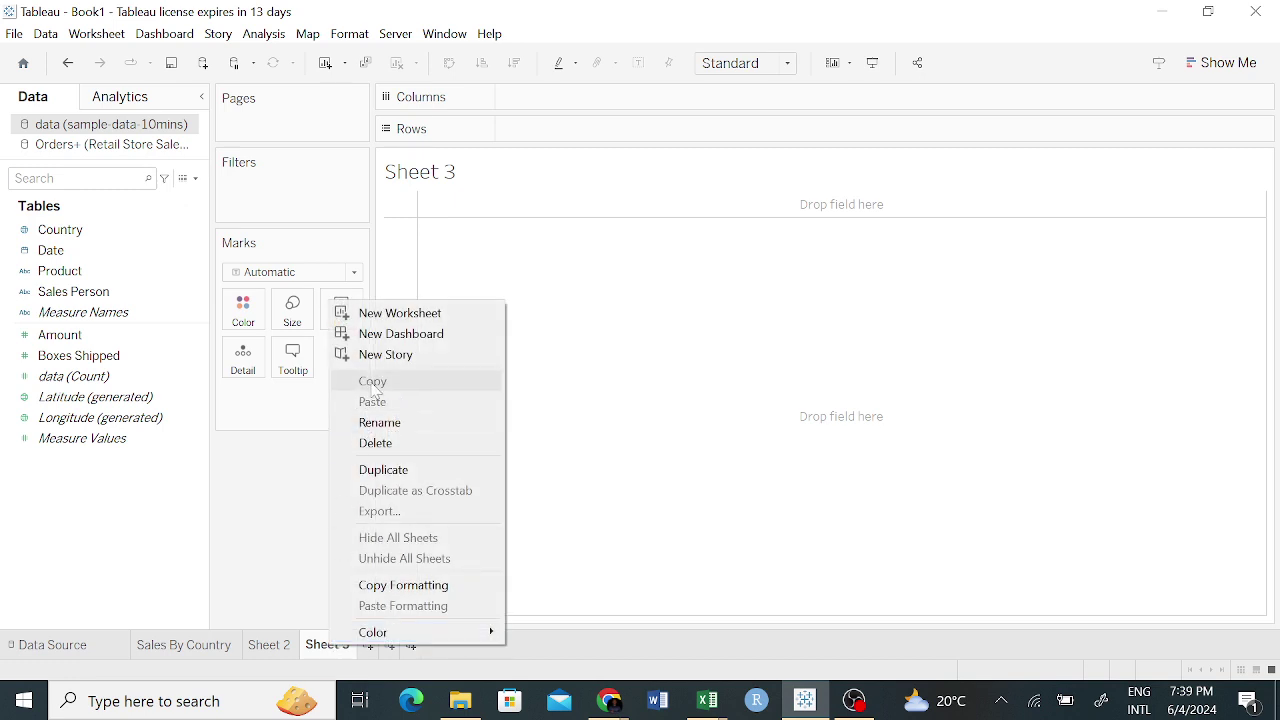
{"action": "left_click", "coordinate": [390, 447]}
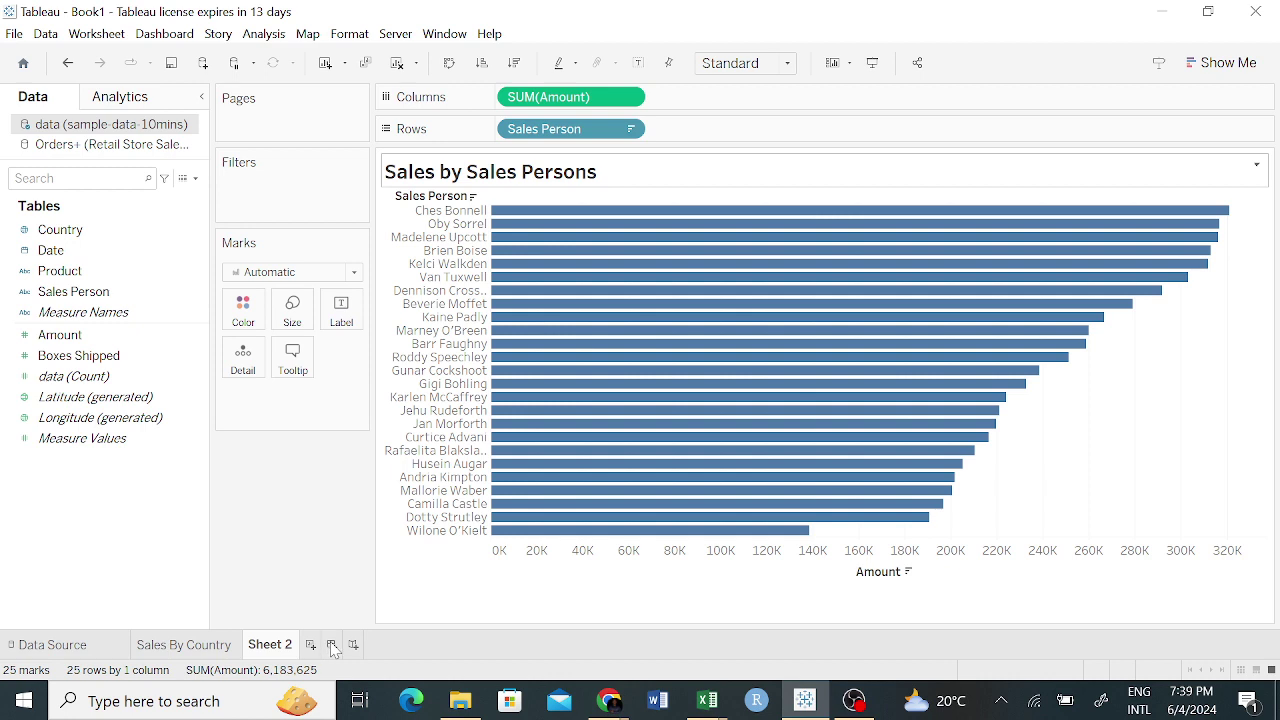
{"action": "right_click", "coordinate": [266, 652]}
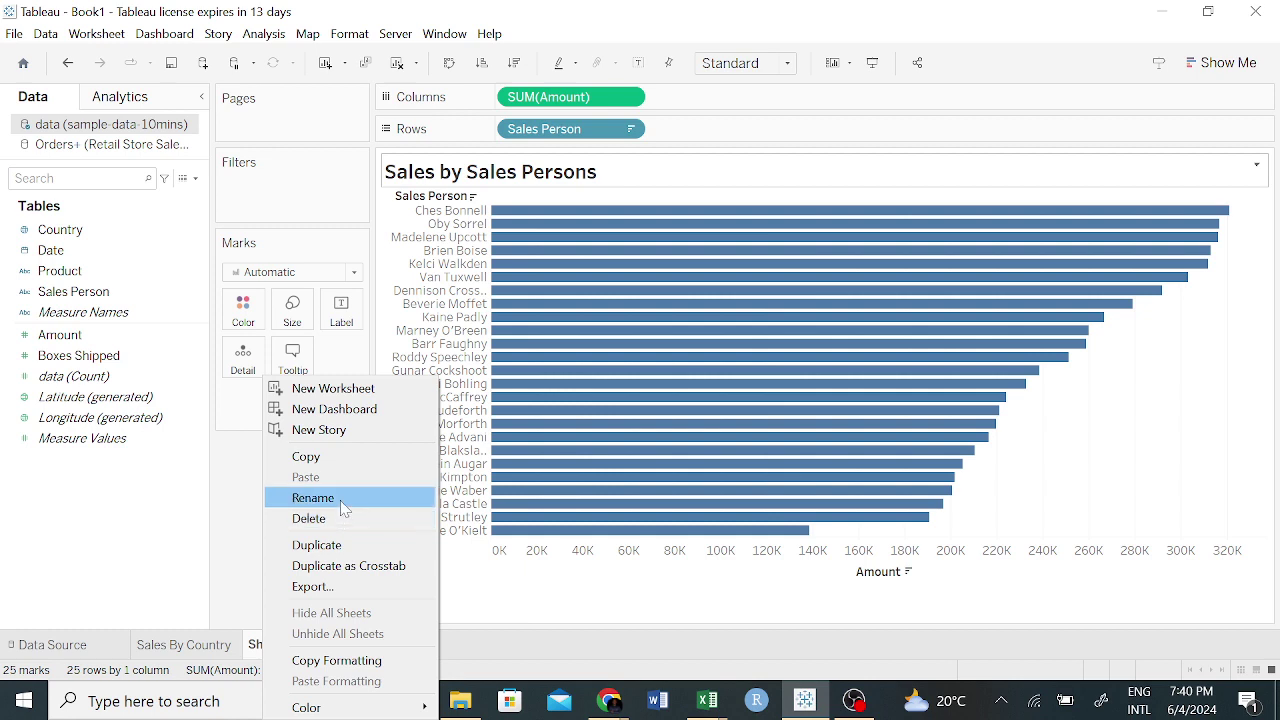
{"action": "left_click", "coordinate": [340, 497]}
{"action": "type", "text": "Sal"}
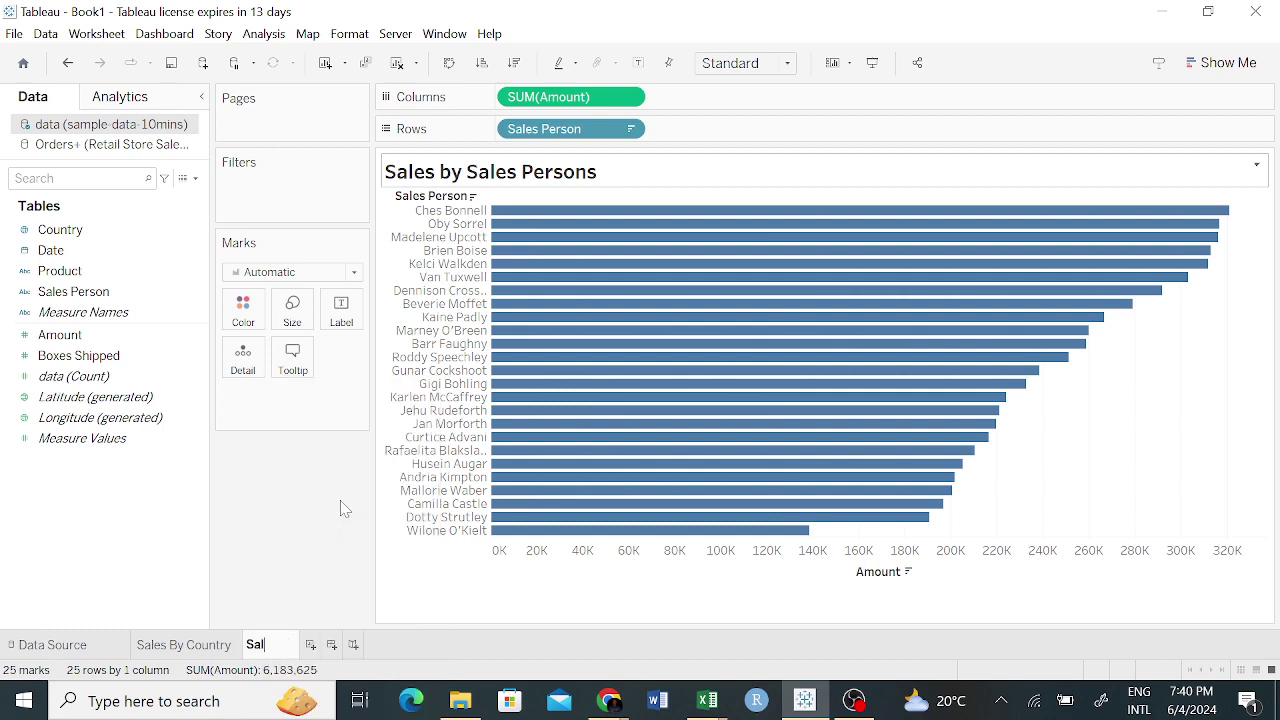
{"action": "type", "text": "es by S"}
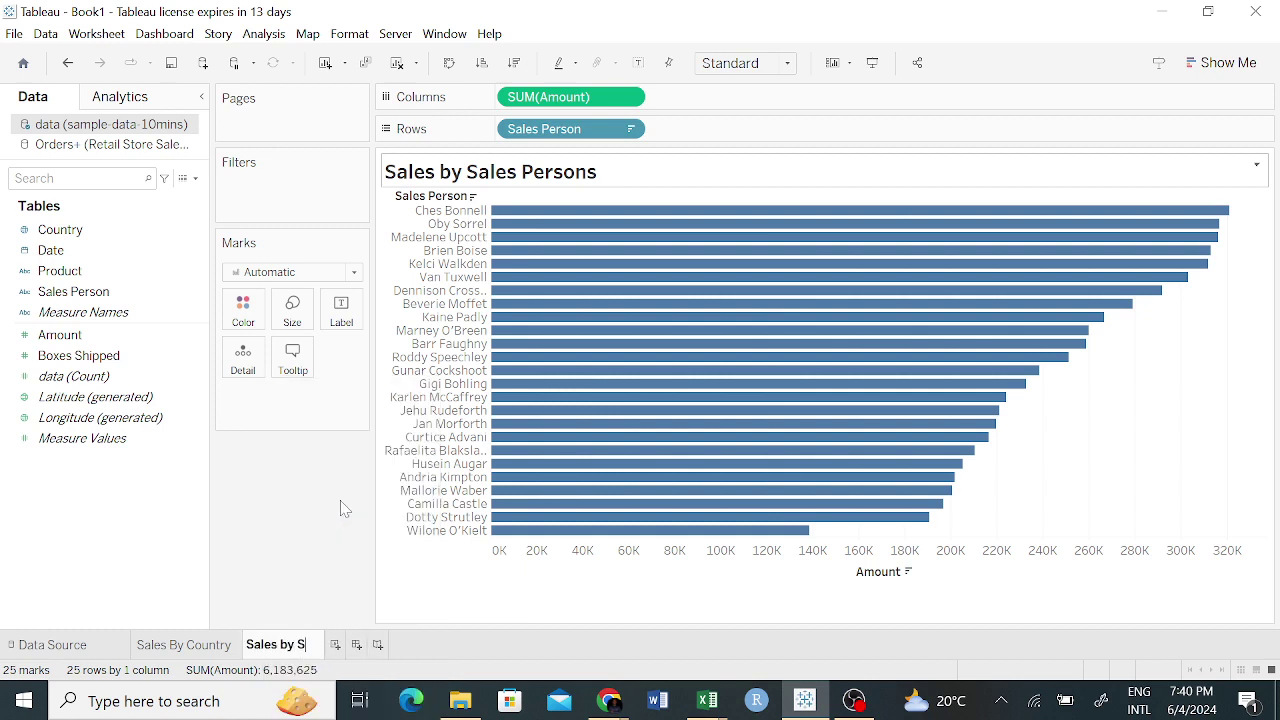
{"action": "type", "text": "ales Persons"}
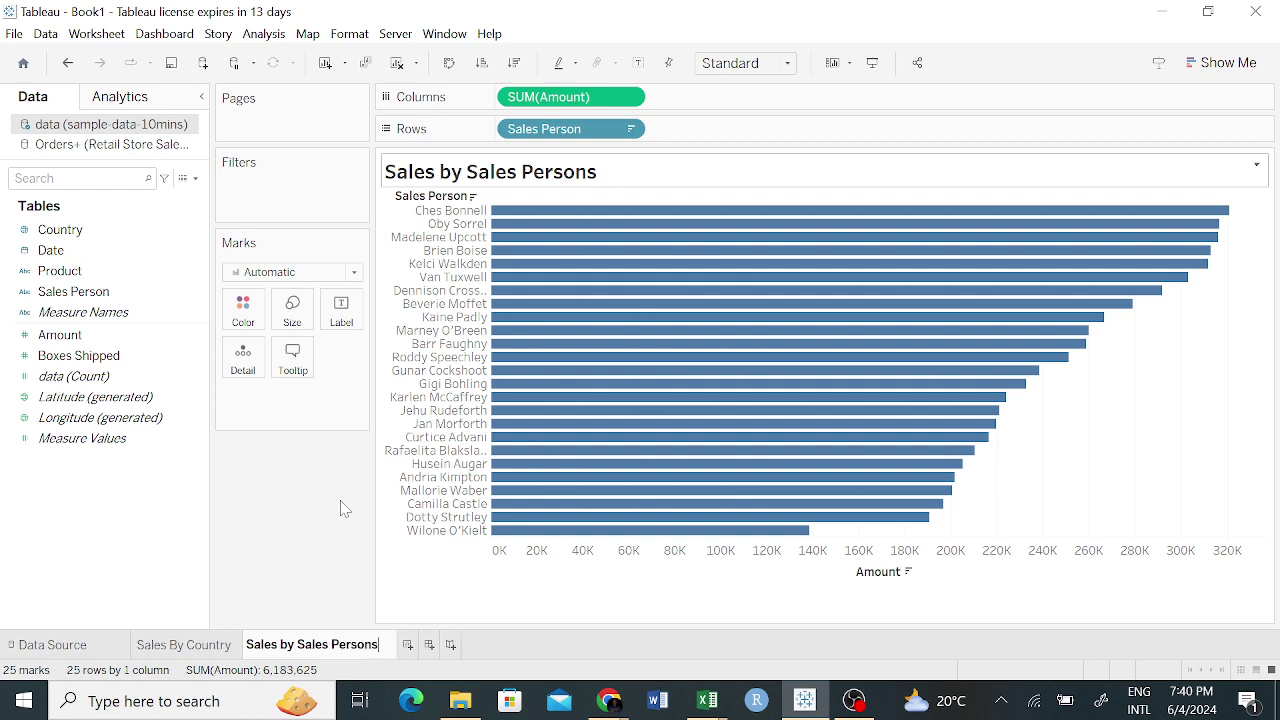
{"action": "key", "text": "Return"}
{"action": "left_click", "coordinate": [212, 644]}
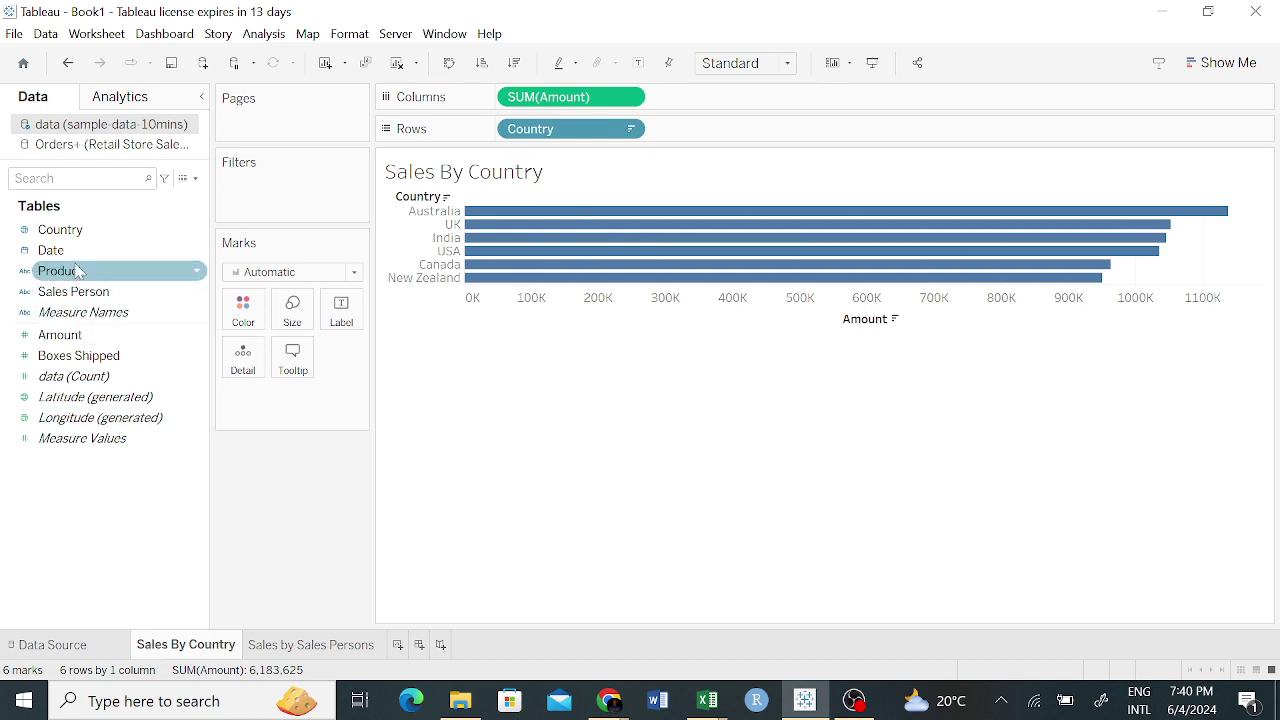
Colour the Sales By Country bars by Country, then go back to Sales by Sales Persons.
{"action": "mouse_move", "coordinate": [949, 226]}
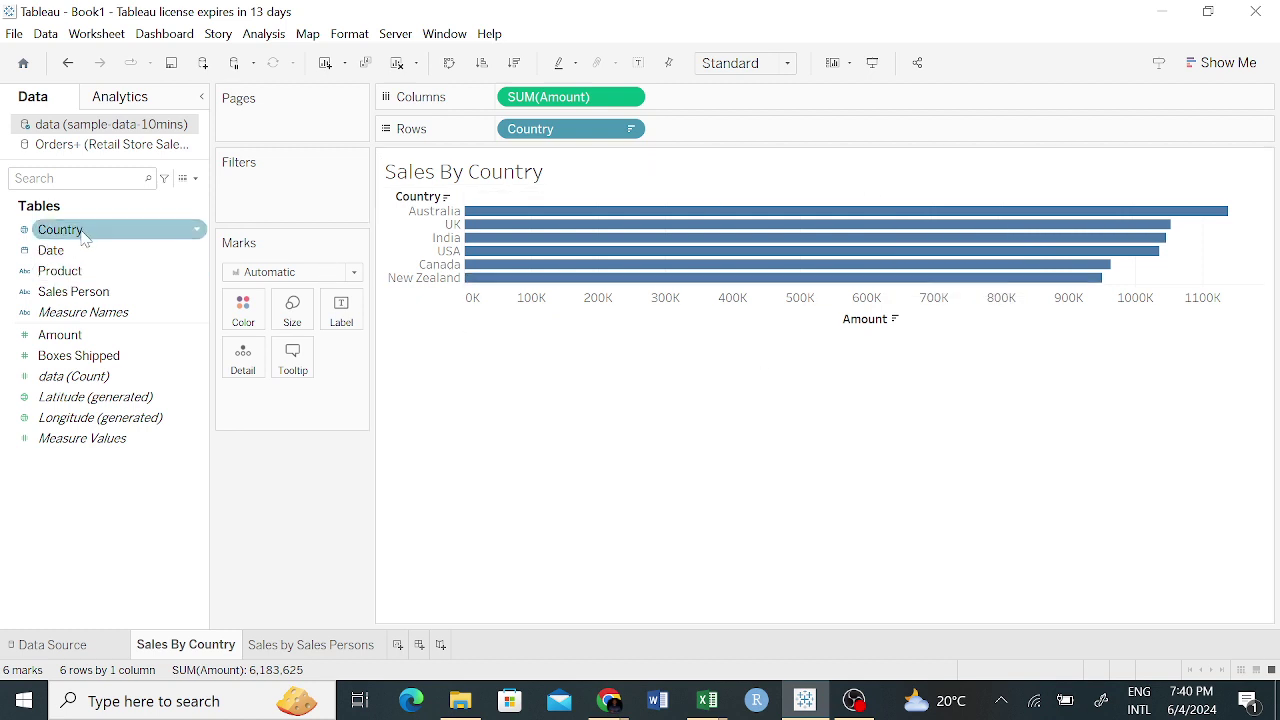
{"action": "left_click_drag", "start_coordinate": [85, 237], "coordinate": [267, 400]}
{"action": "left_click_drag", "start_coordinate": [268, 402], "coordinate": [268, 404]}
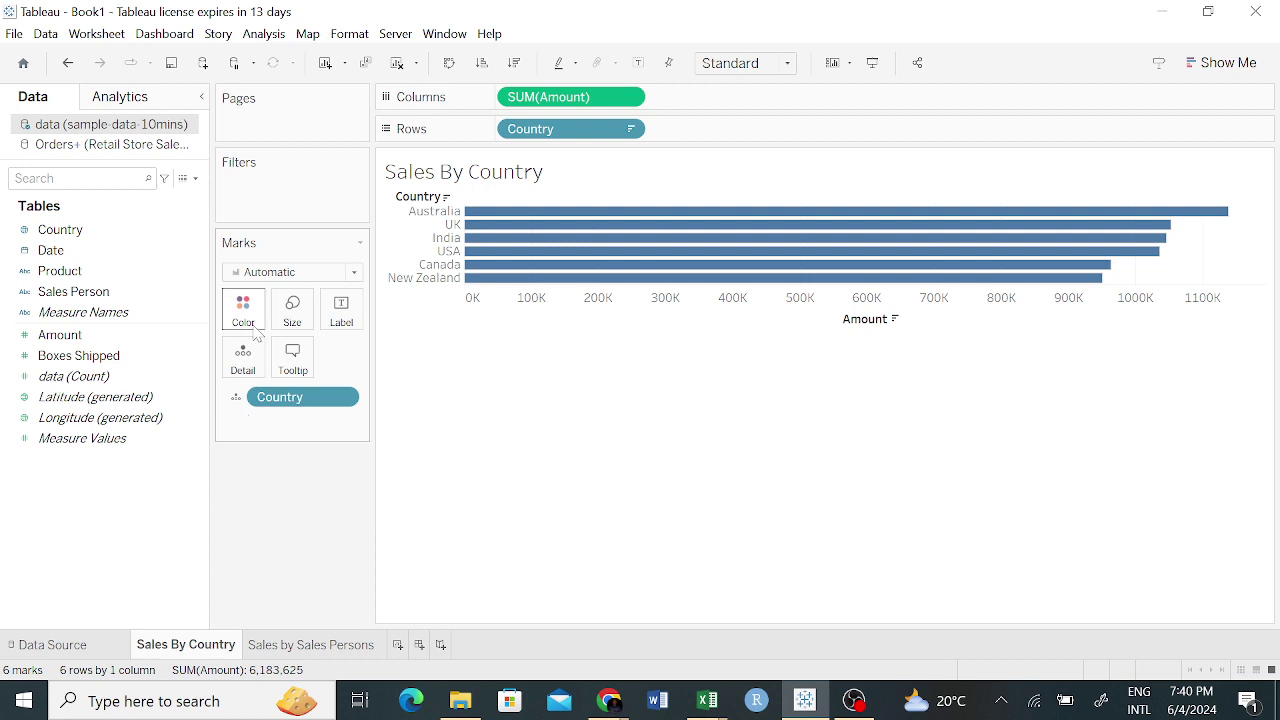
{"action": "left_click", "coordinate": [236, 397]}
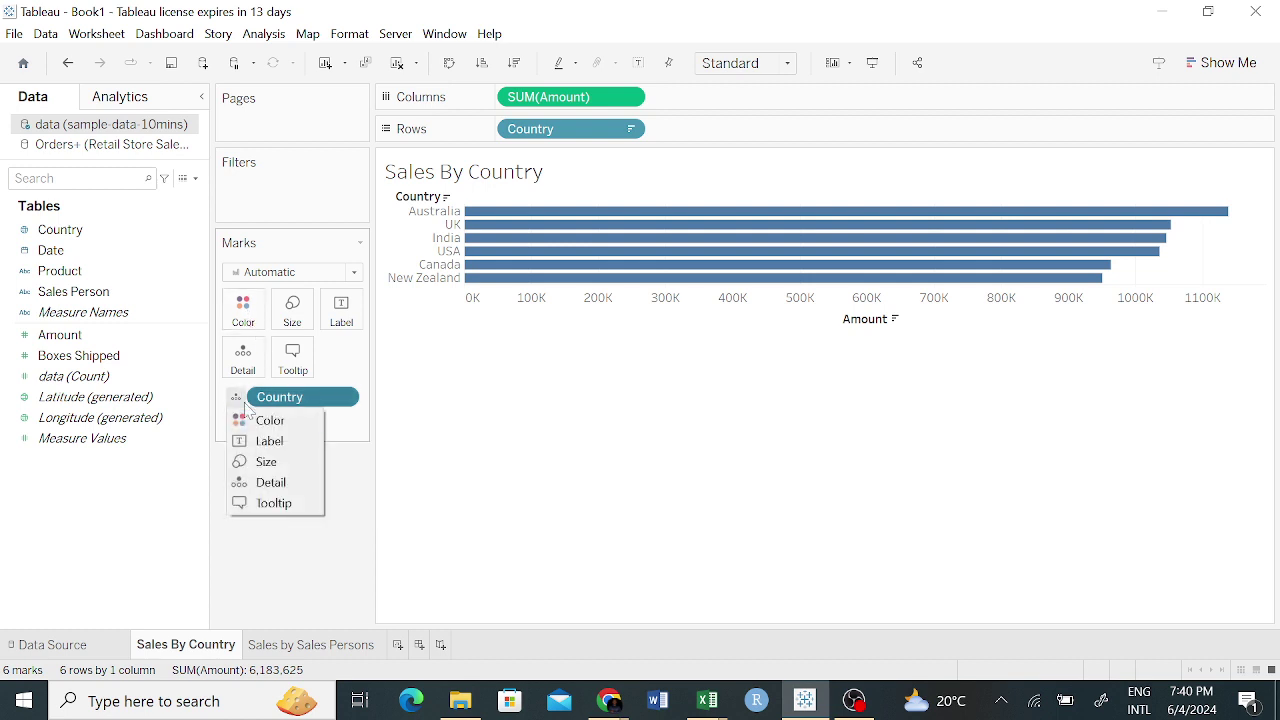
{"action": "left_click", "coordinate": [278, 424]}
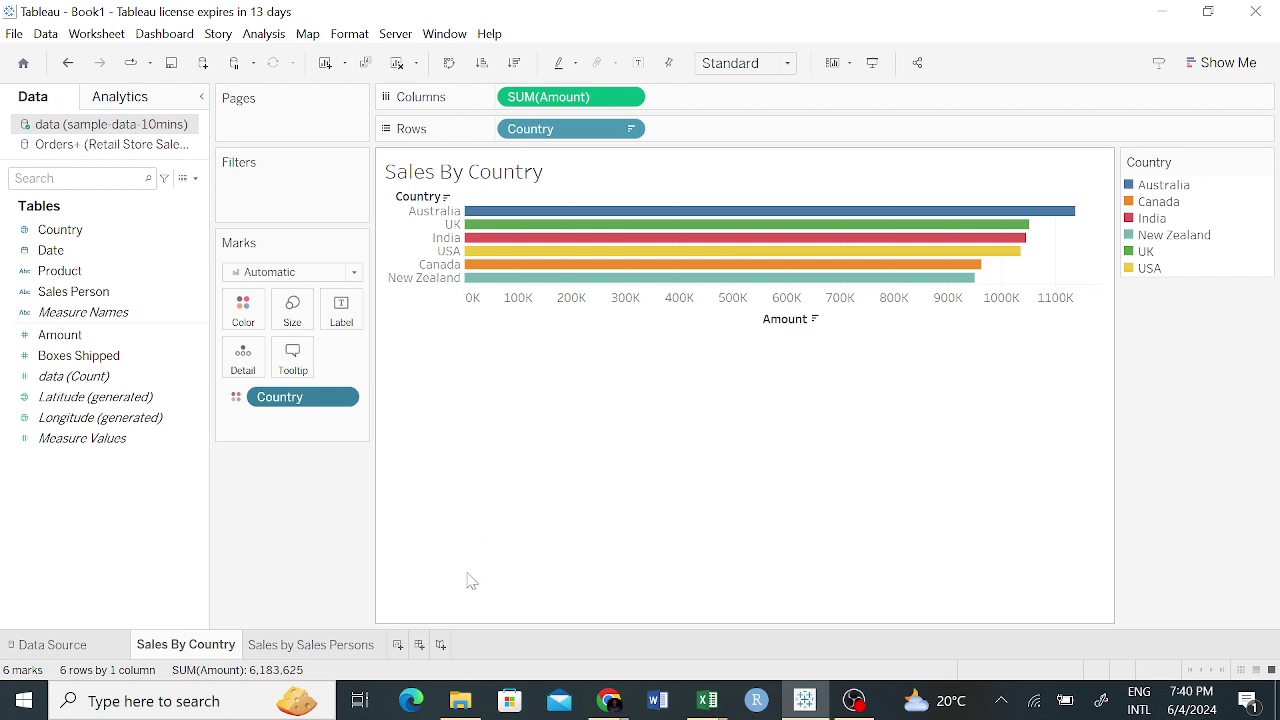
{"action": "left_click", "coordinate": [298, 645]}
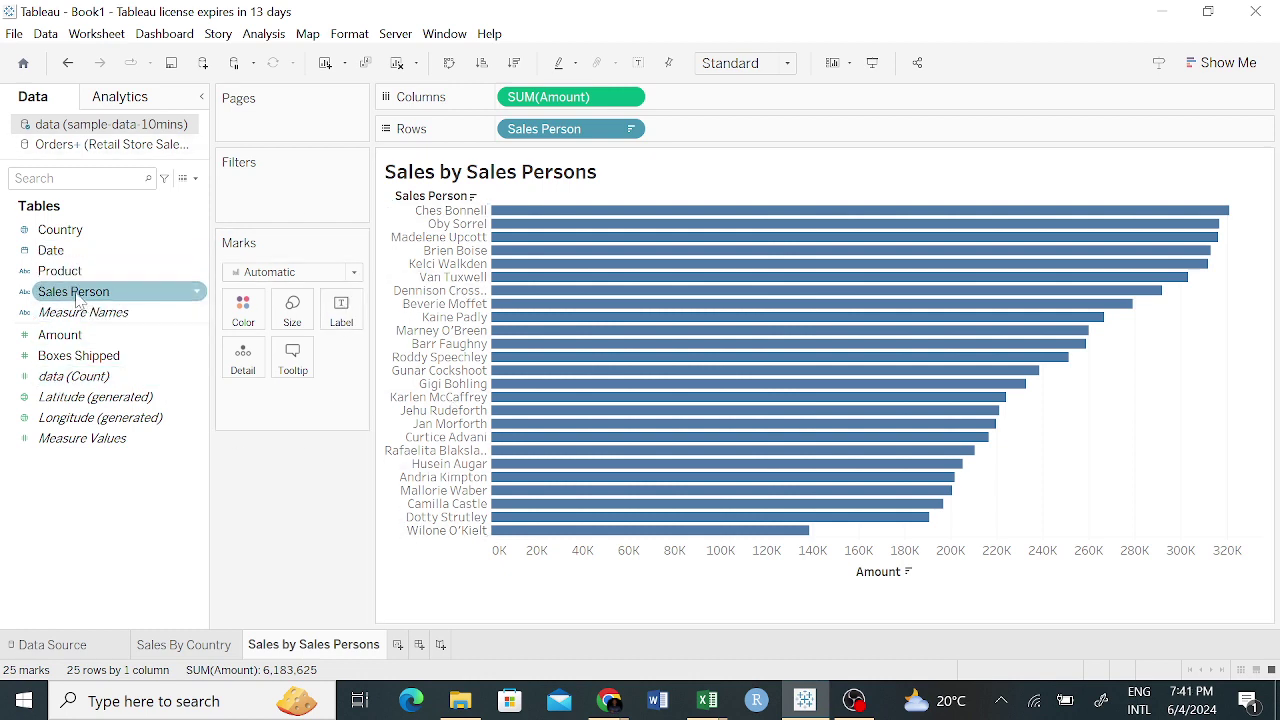
{"action": "mouse_move", "coordinate": [78, 298]}
{"action": "left_mouse_down"}
{"action": "mouse_move", "coordinate": [225, 198]}
{"action": "mouse_move", "coordinate": [266, 183]}
{"action": "mouse_move", "coordinate": [268, 195]}
{"action": "left_mouse_up"}
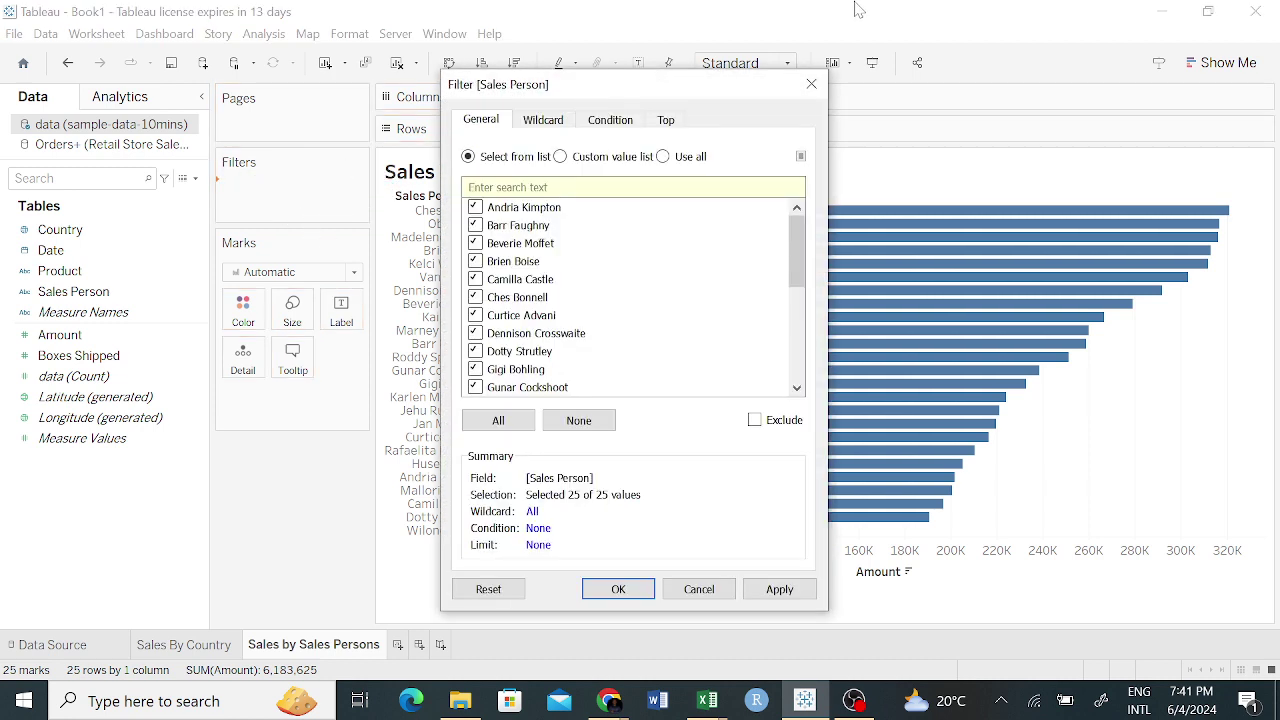
{"action": "left_click", "coordinate": [811, 84]}
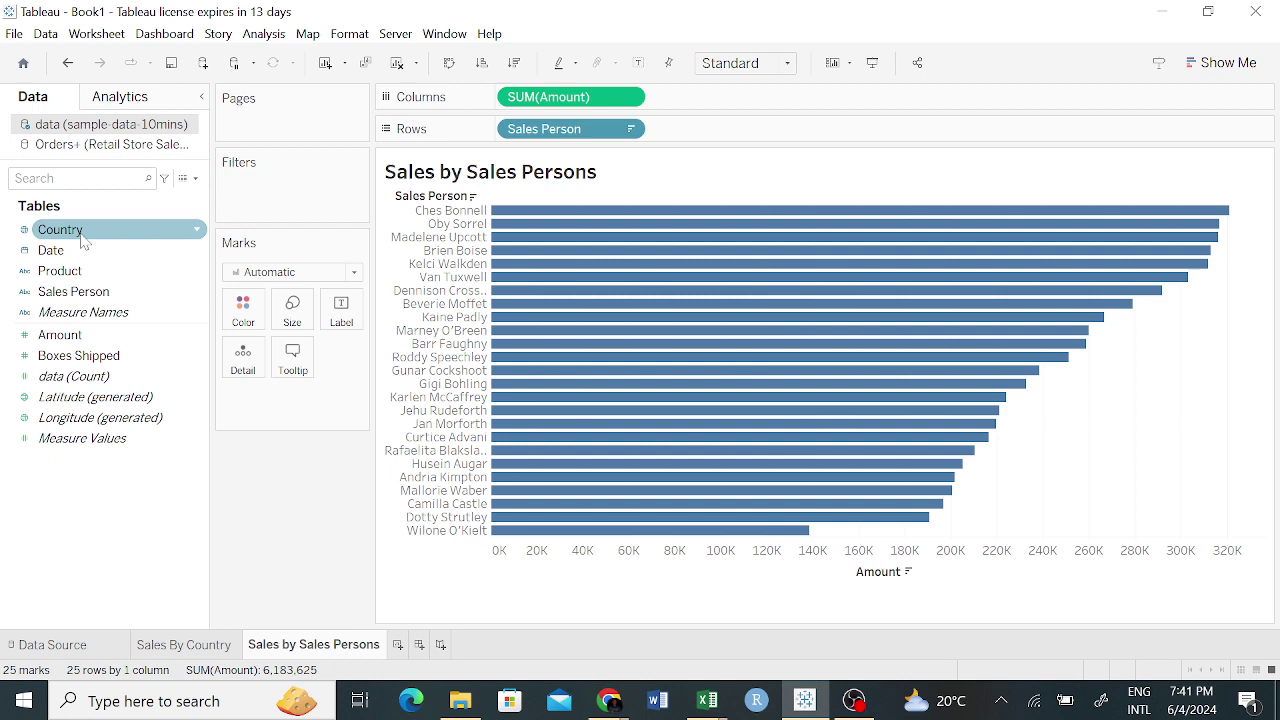
Add a Country filter to the Sales by Sales Persons chart, keeping only Australia.
{"action": "left_click_drag", "start_coordinate": [80, 236], "coordinate": [267, 204]}
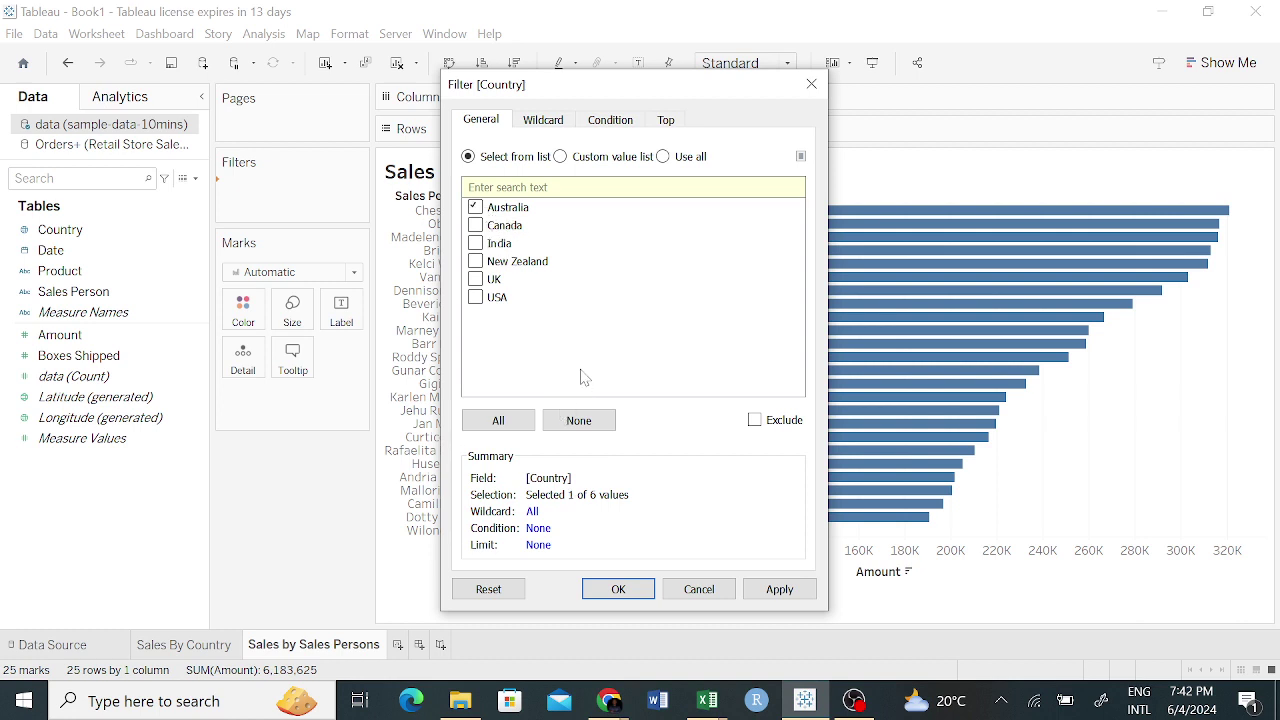
{"action": "left_click", "coordinate": [618, 588]}
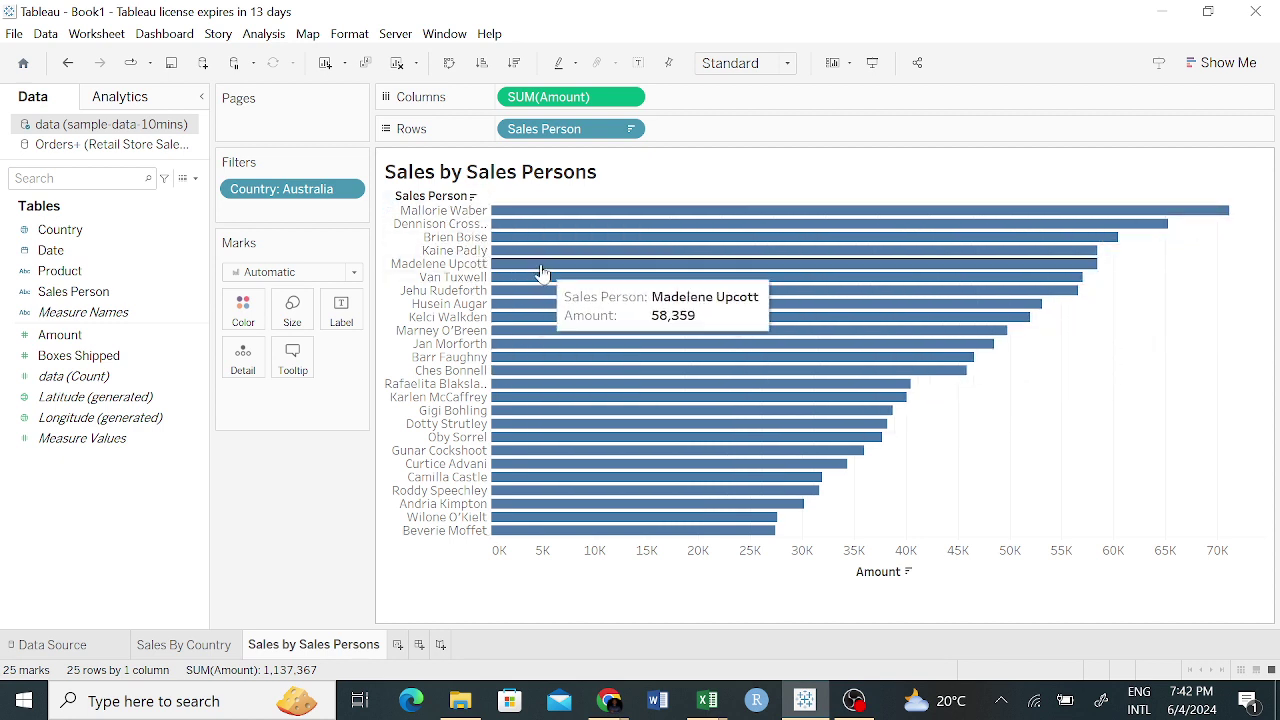
Change the Country filter to keep only UK.
{"action": "left_click", "coordinate": [349, 188]}
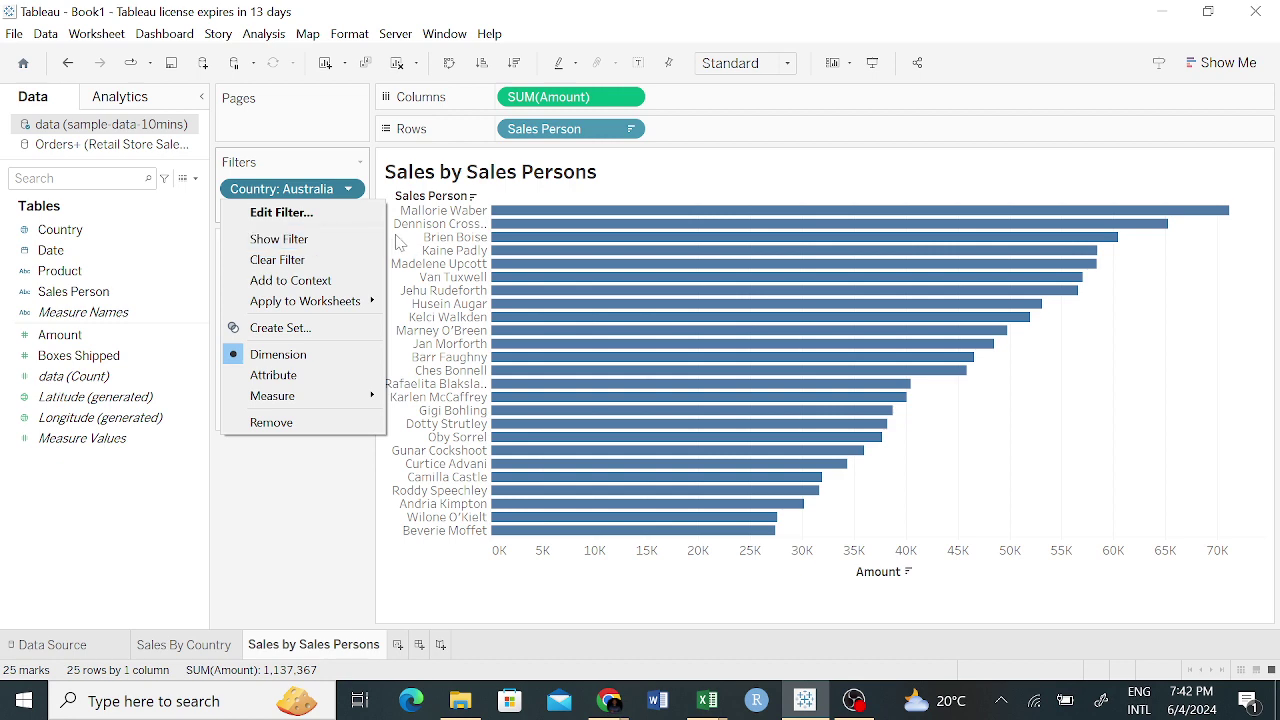
{"action": "left_click", "coordinate": [325, 213]}
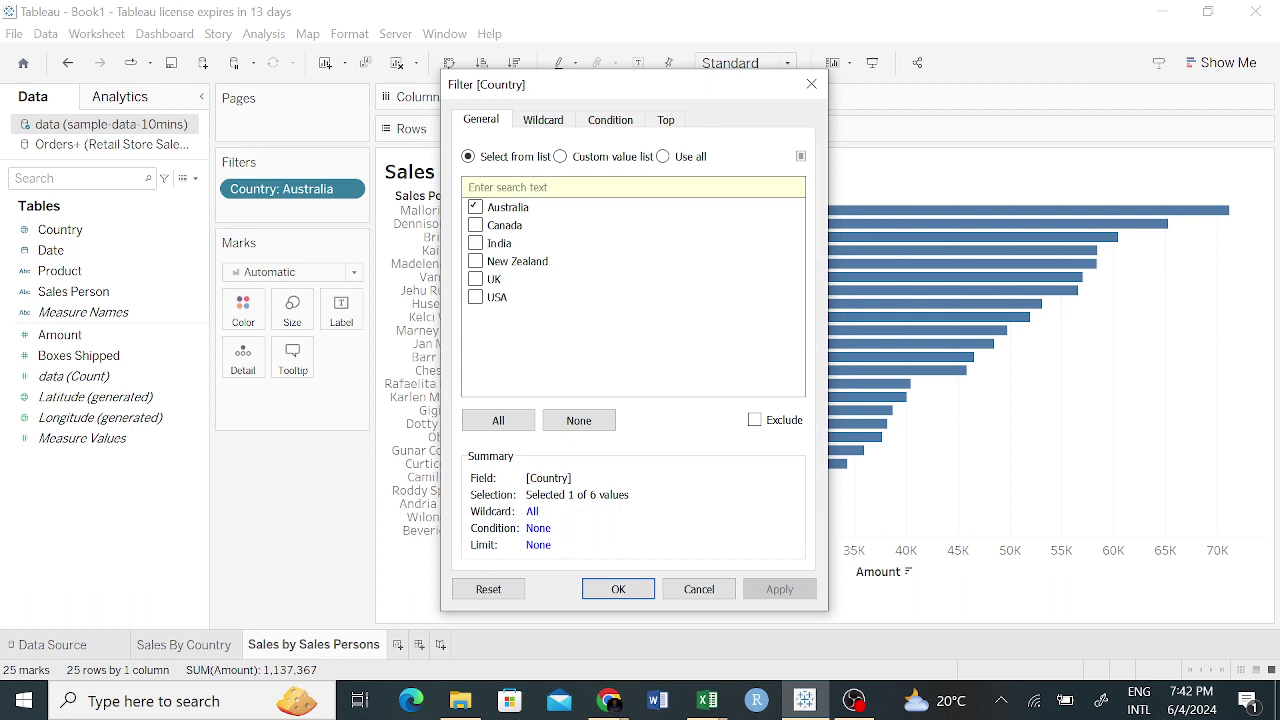
{"action": "left_click", "coordinate": [476, 225]}
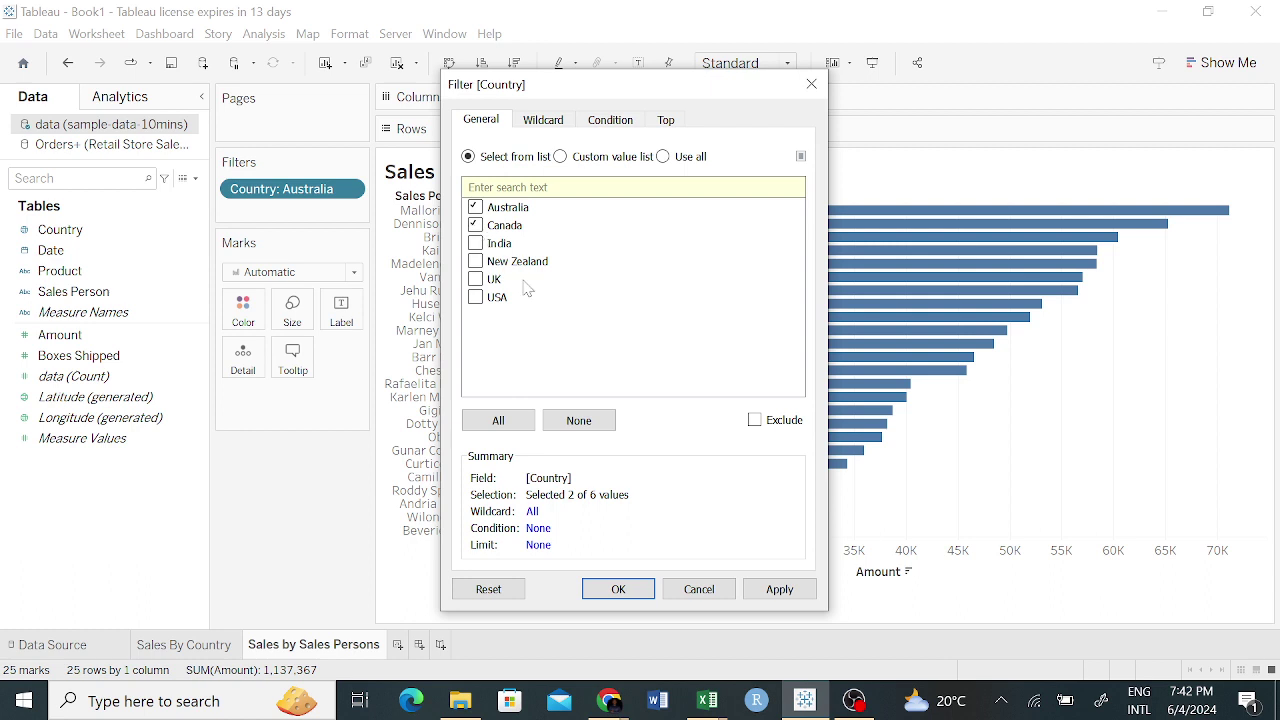
{"action": "left_click", "coordinate": [478, 227]}
{"action": "left_click", "coordinate": [478, 280]}
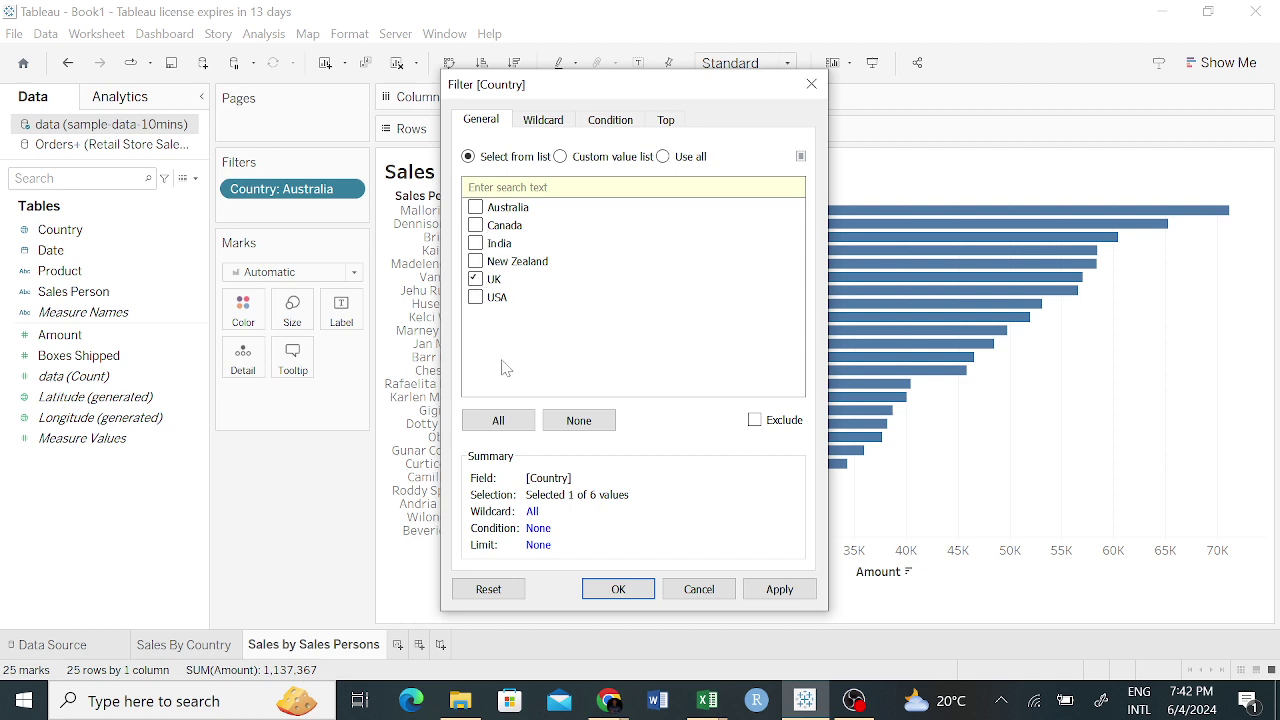
{"action": "left_click", "coordinate": [618, 589]}
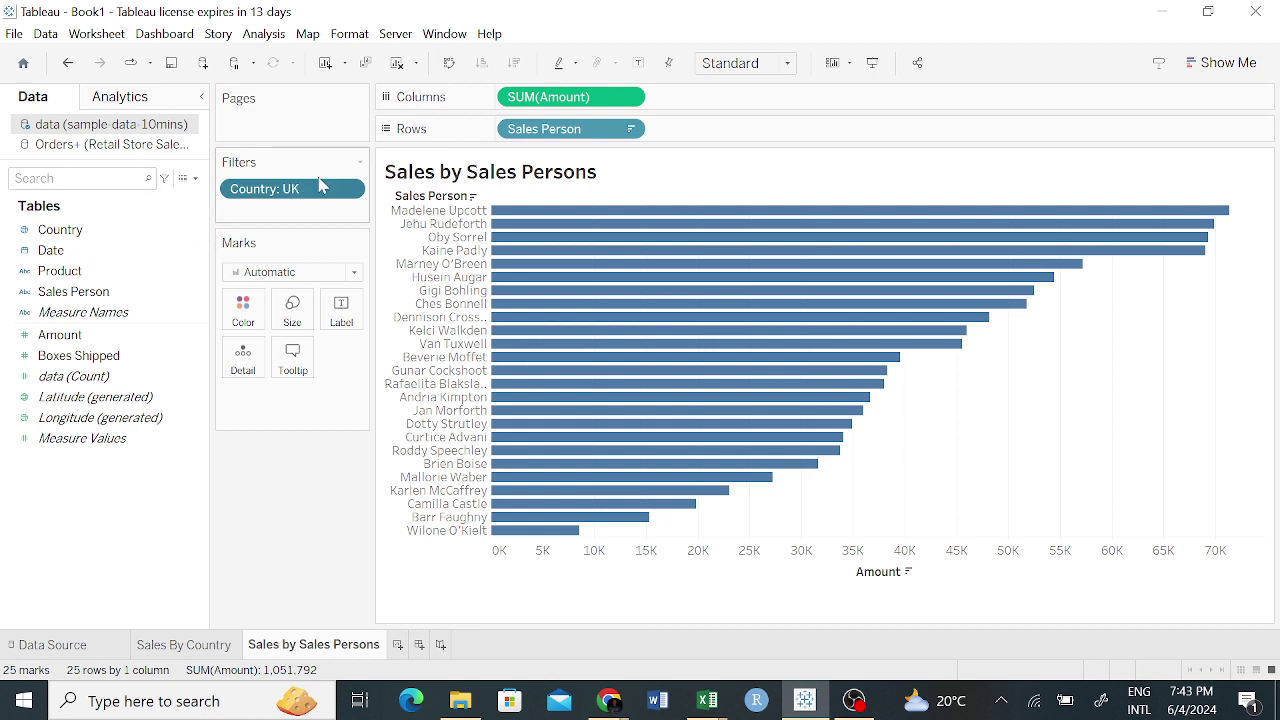
Edit the Country filter again to include all six countries.
{"action": "left_click", "coordinate": [347, 190]}
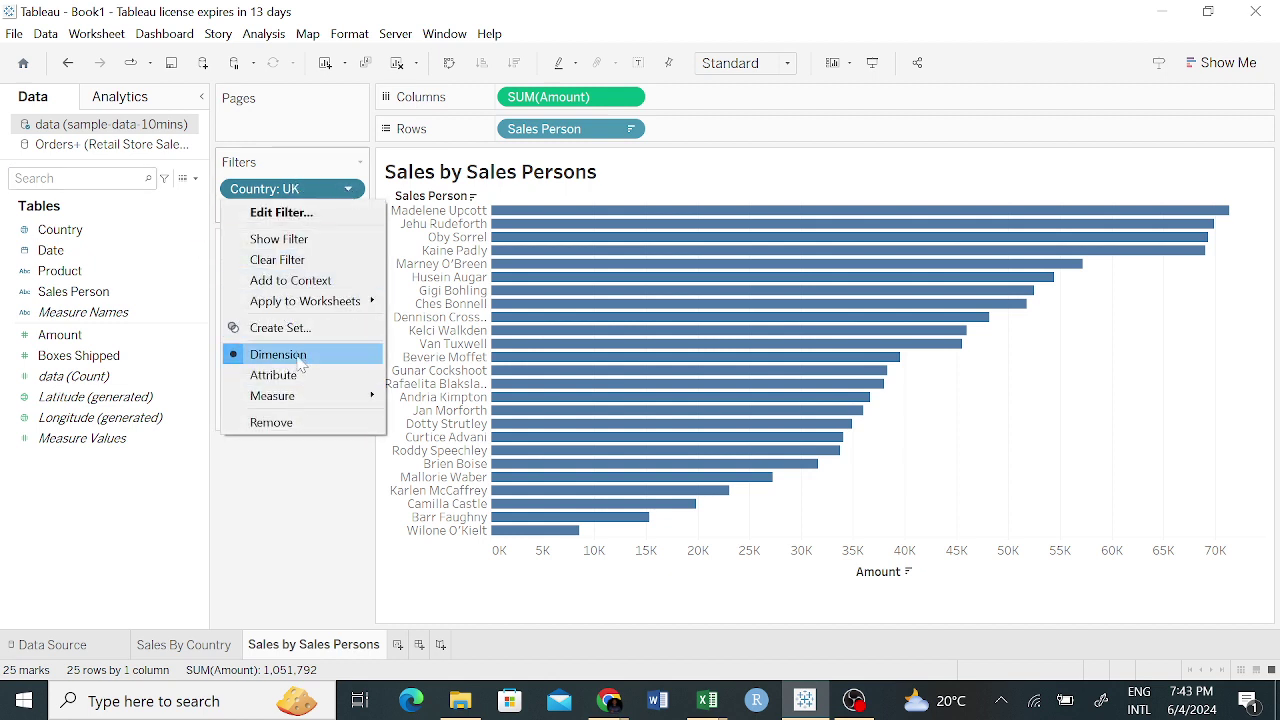
{"action": "left_click", "coordinate": [282, 213]}
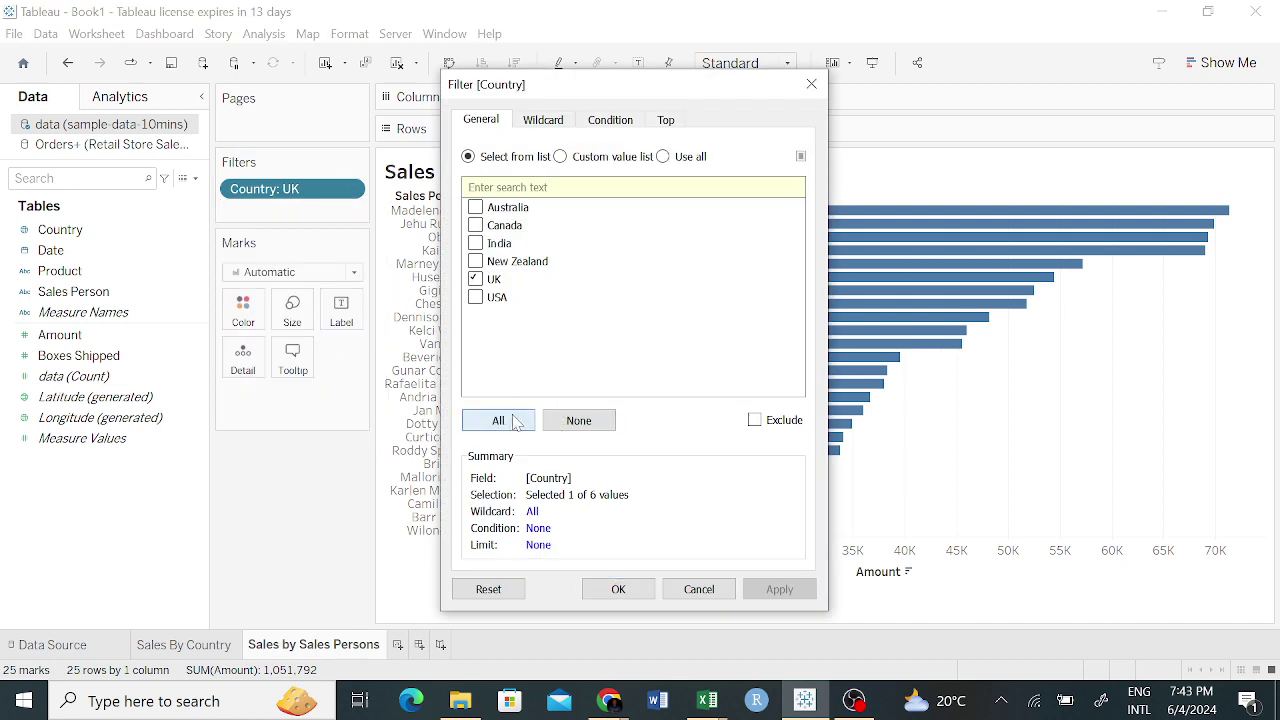
{"action": "left_click", "coordinate": [507, 422]}
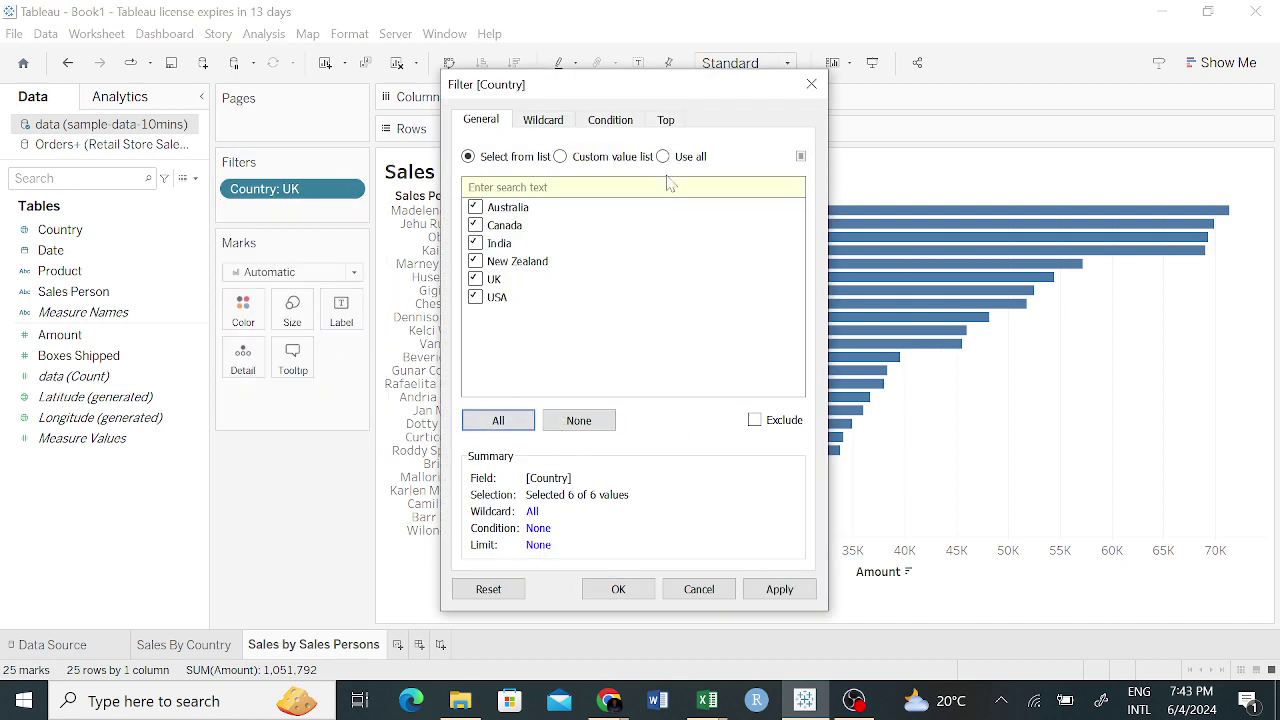
{"action": "left_click", "coordinate": [618, 589]}
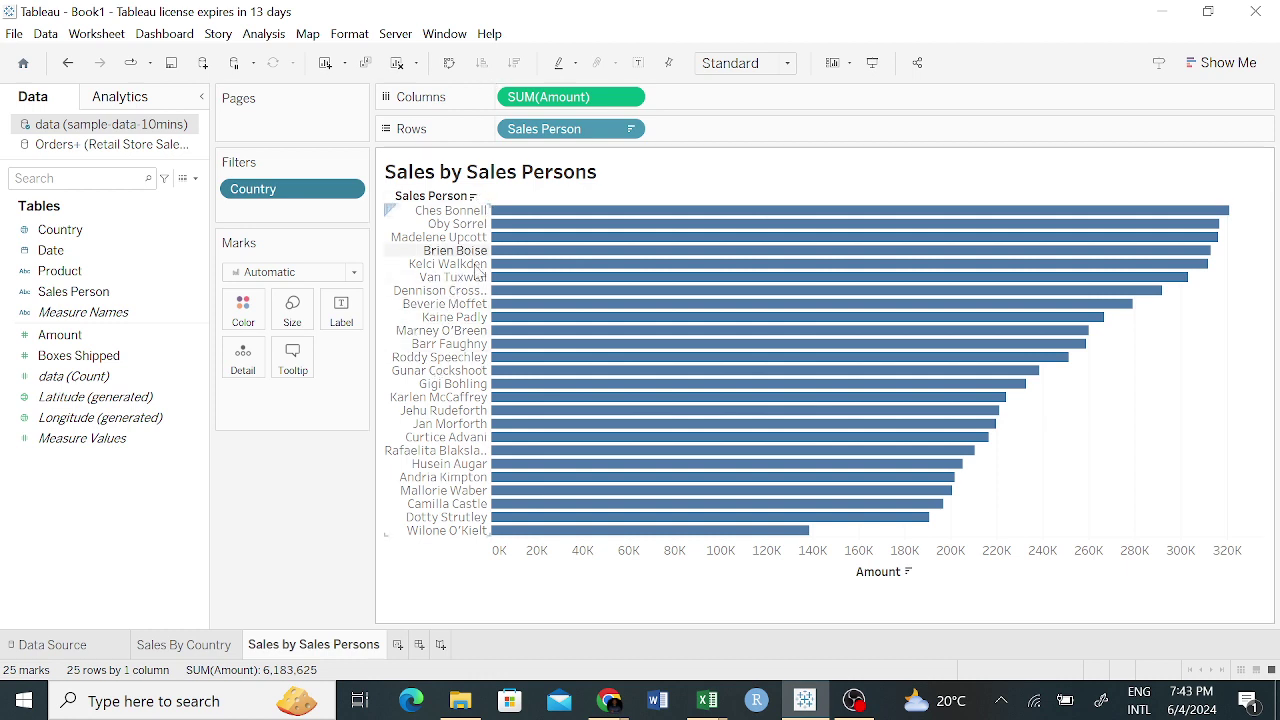
Experiment with excluding Australia in the Country filter, then reset it to all countries.
{"action": "mouse_move", "coordinate": [885, 271]}
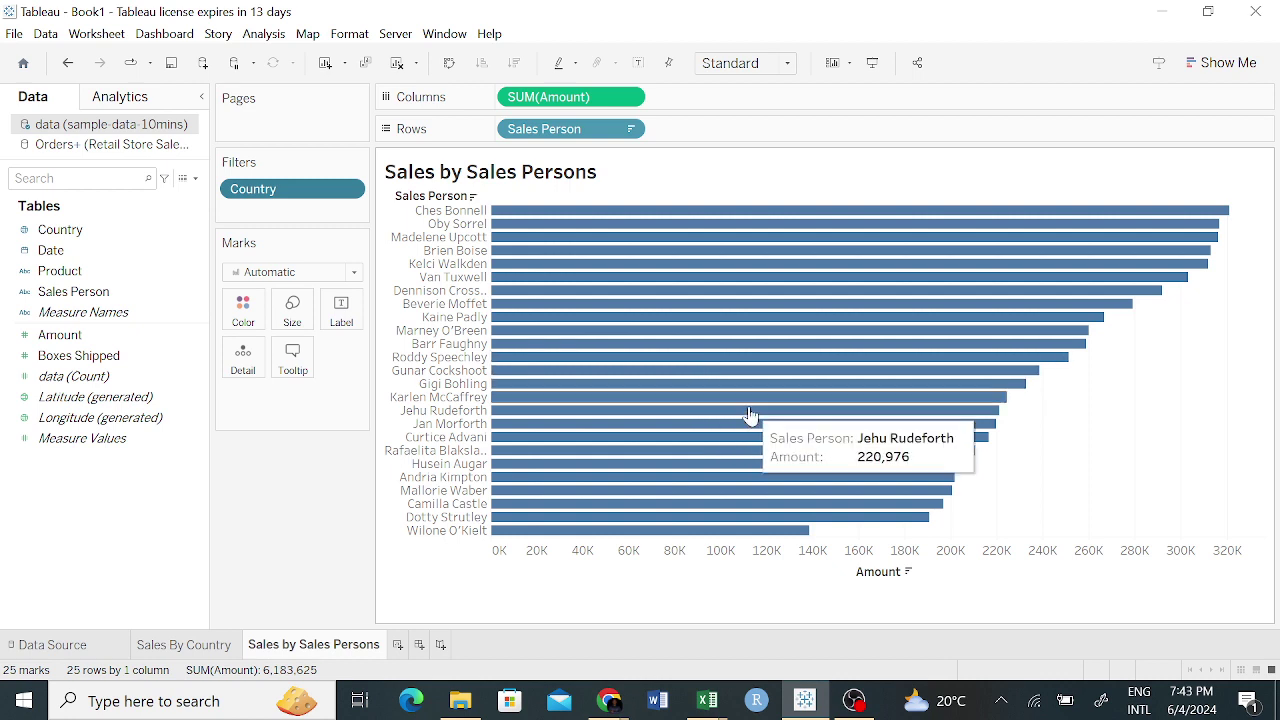
{"action": "left_click", "coordinate": [347, 191]}
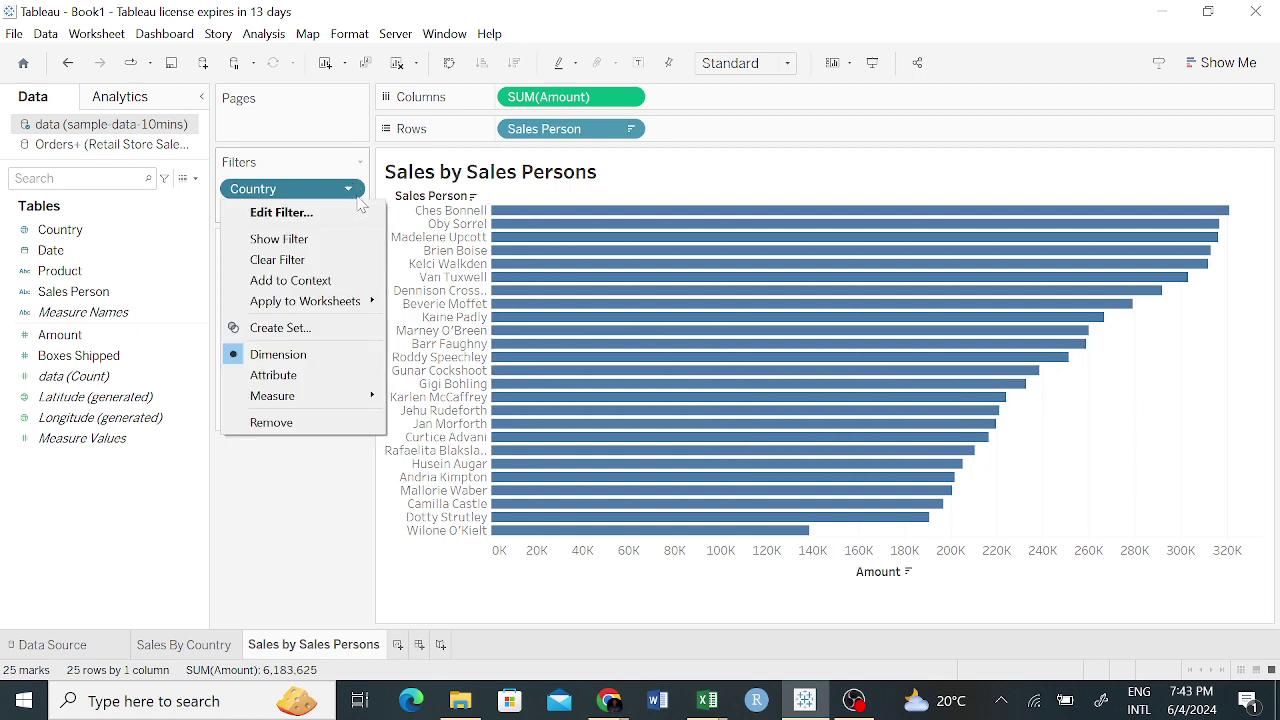
{"action": "left_click", "coordinate": [316, 221]}
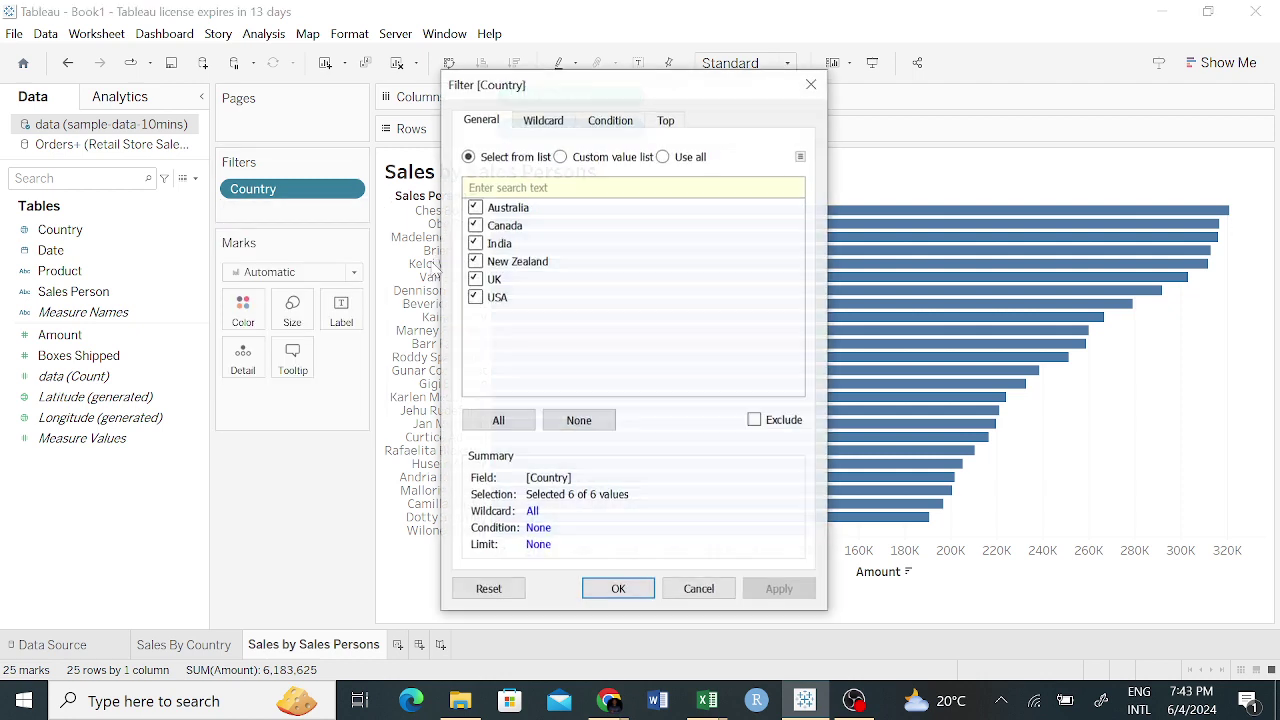
{"action": "left_click", "coordinate": [476, 207]}
{"action": "left_click", "coordinate": [477, 208]}
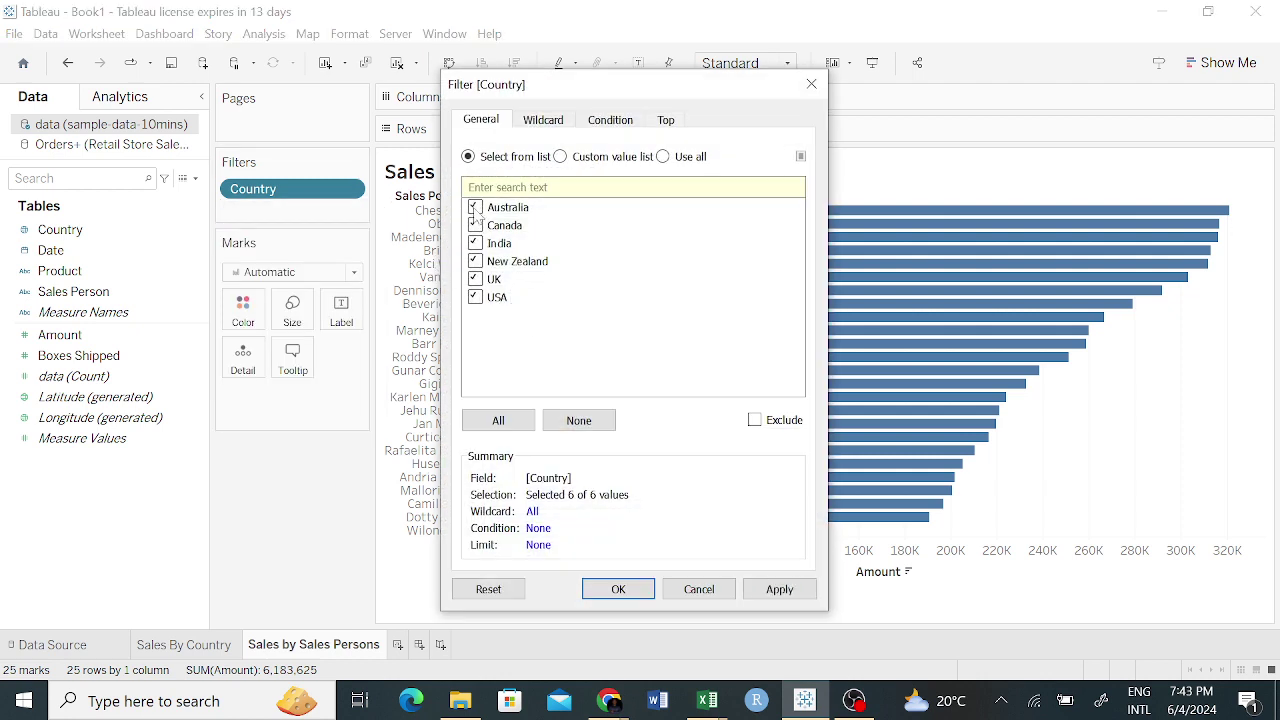
{"action": "left_click", "coordinate": [578, 420]}
{"action": "left_click", "coordinate": [476, 207]}
{"action": "left_click", "coordinate": [755, 421]}
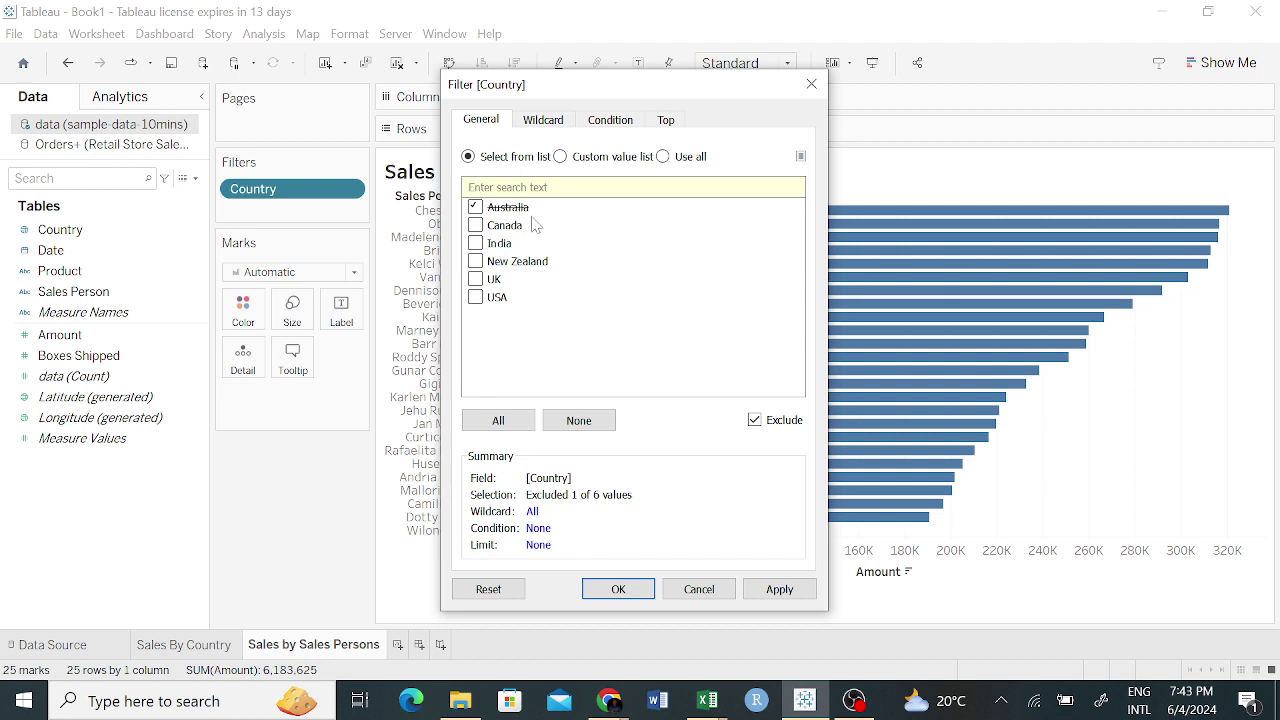
{"action": "left_click", "coordinate": [476, 208]}
{"action": "left_click", "coordinate": [755, 421]}
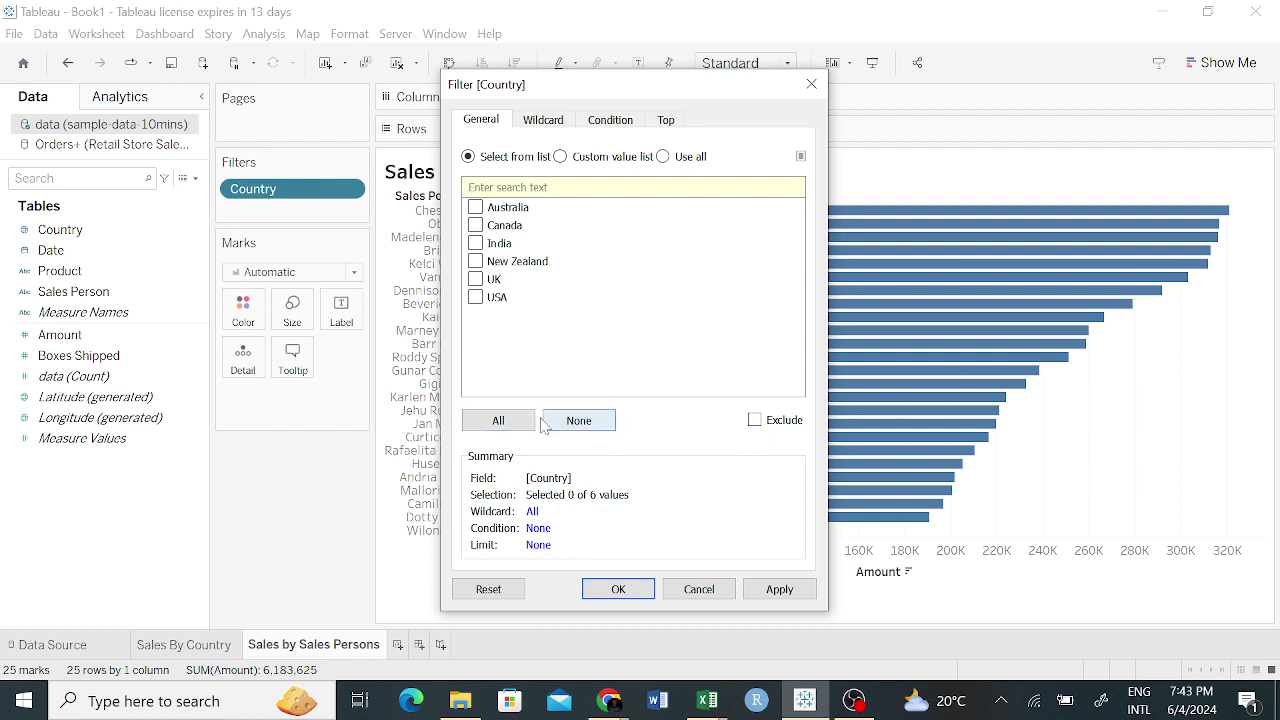
{"action": "left_click", "coordinate": [495, 420]}
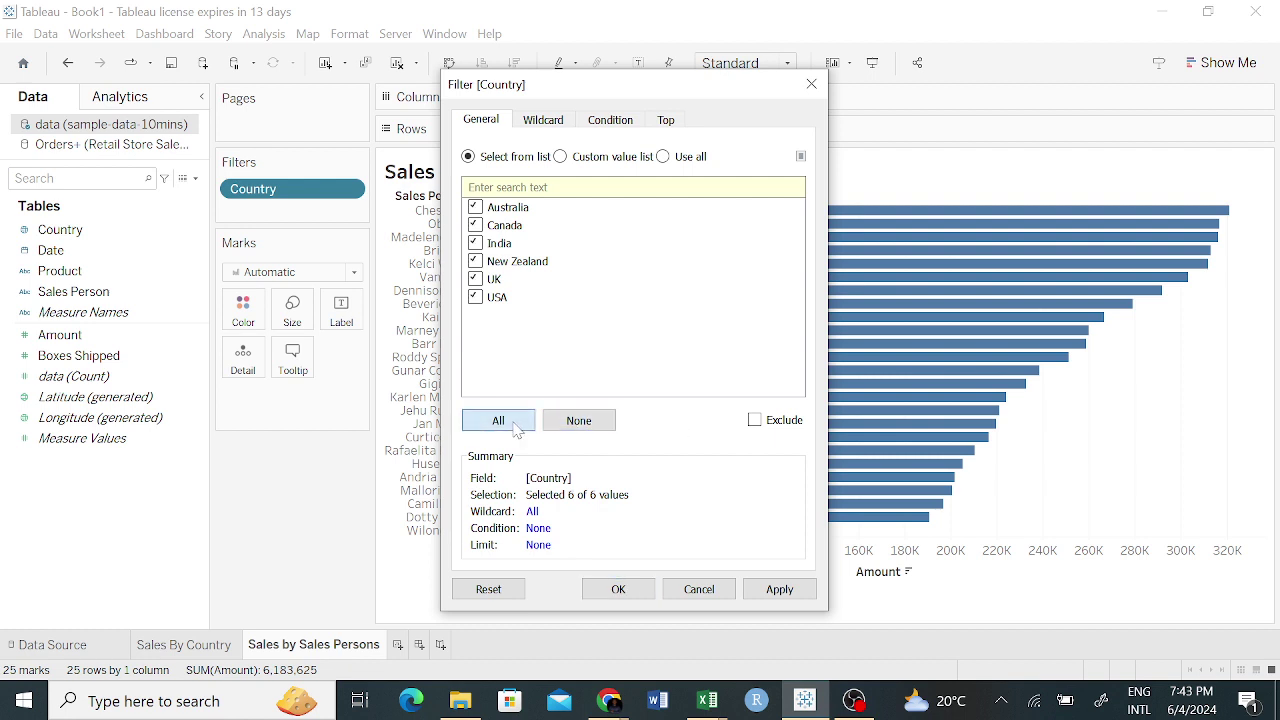
{"action": "left_click", "coordinate": [780, 589]}
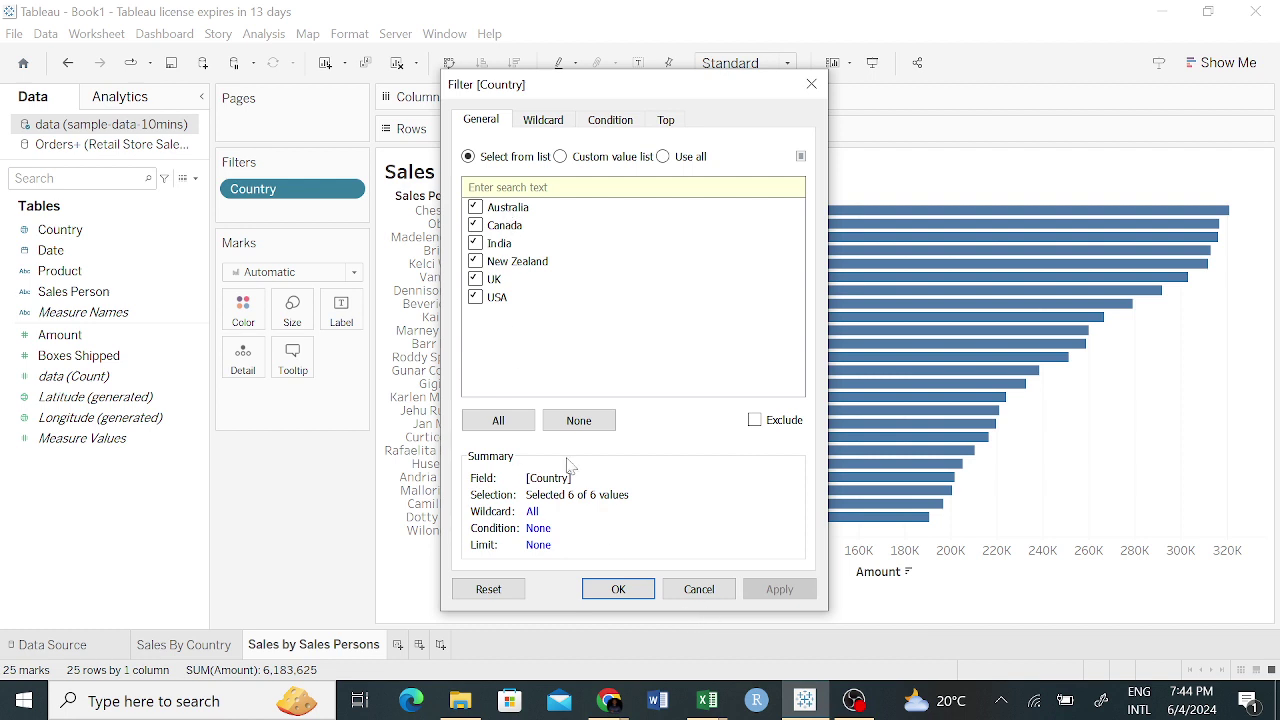
{"action": "left_click", "coordinate": [620, 589]}
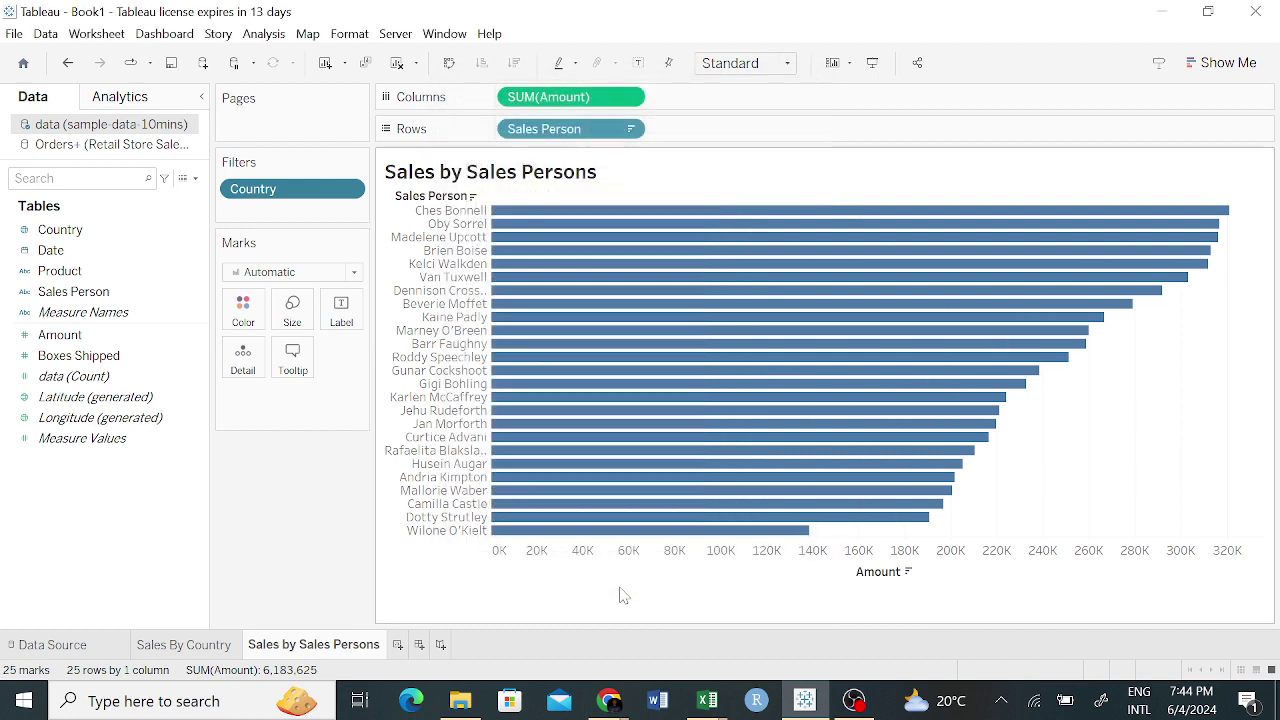
Remove the Country filter and open a Sales Person filter with all 25 names checked.
{"action": "mouse_move", "coordinate": [640, 402]}
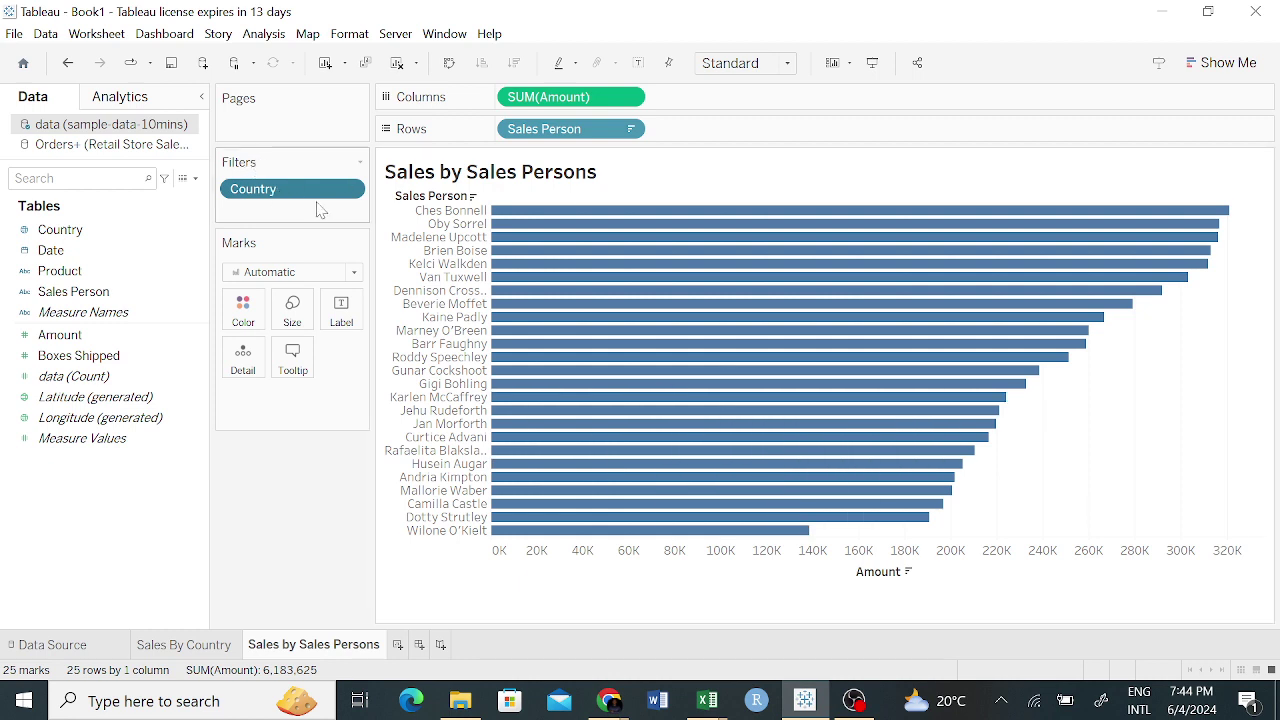
{"action": "left_click_drag", "start_coordinate": [293, 193], "coordinate": [260, 195]}
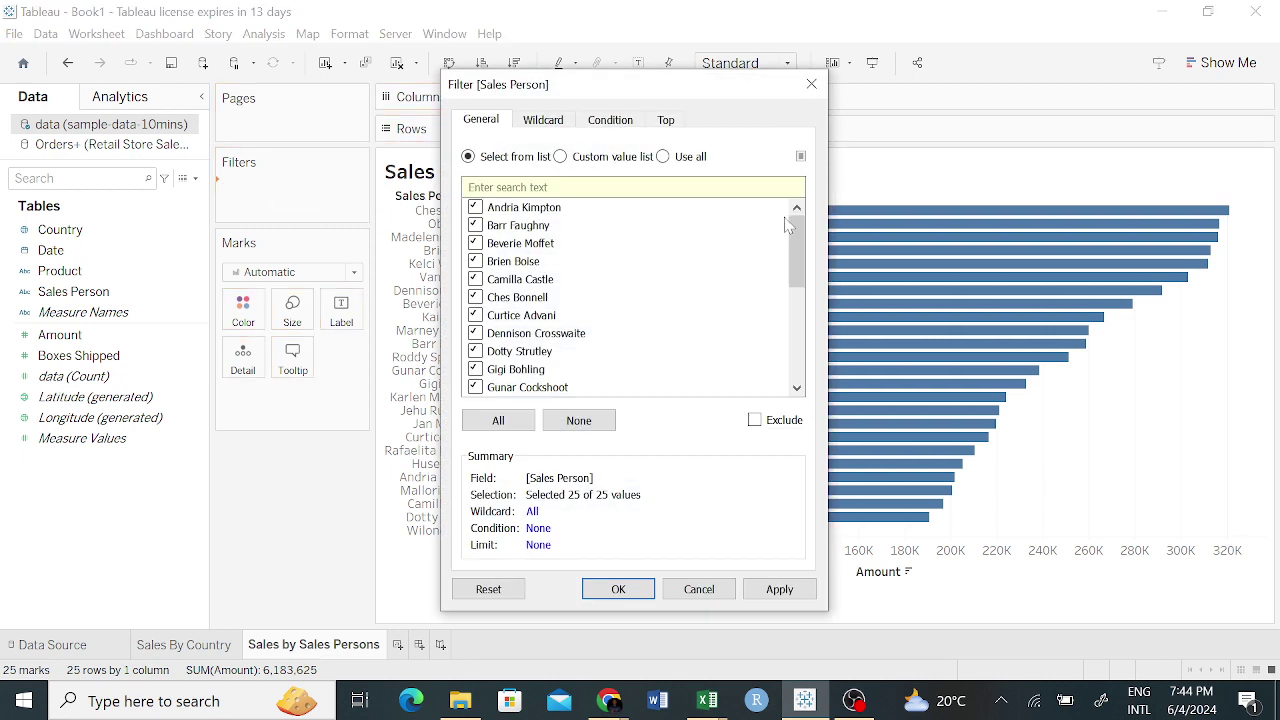
{"action": "left_click_drag", "start_coordinate": [796, 230], "coordinate": [795, 370]}
{"action": "scroll", "coordinate": [820, 310], "scroll_direction": "up", "scroll_amount": 1}
{"action": "left_click_drag", "start_coordinate": [797, 310], "coordinate": [797, 245]}
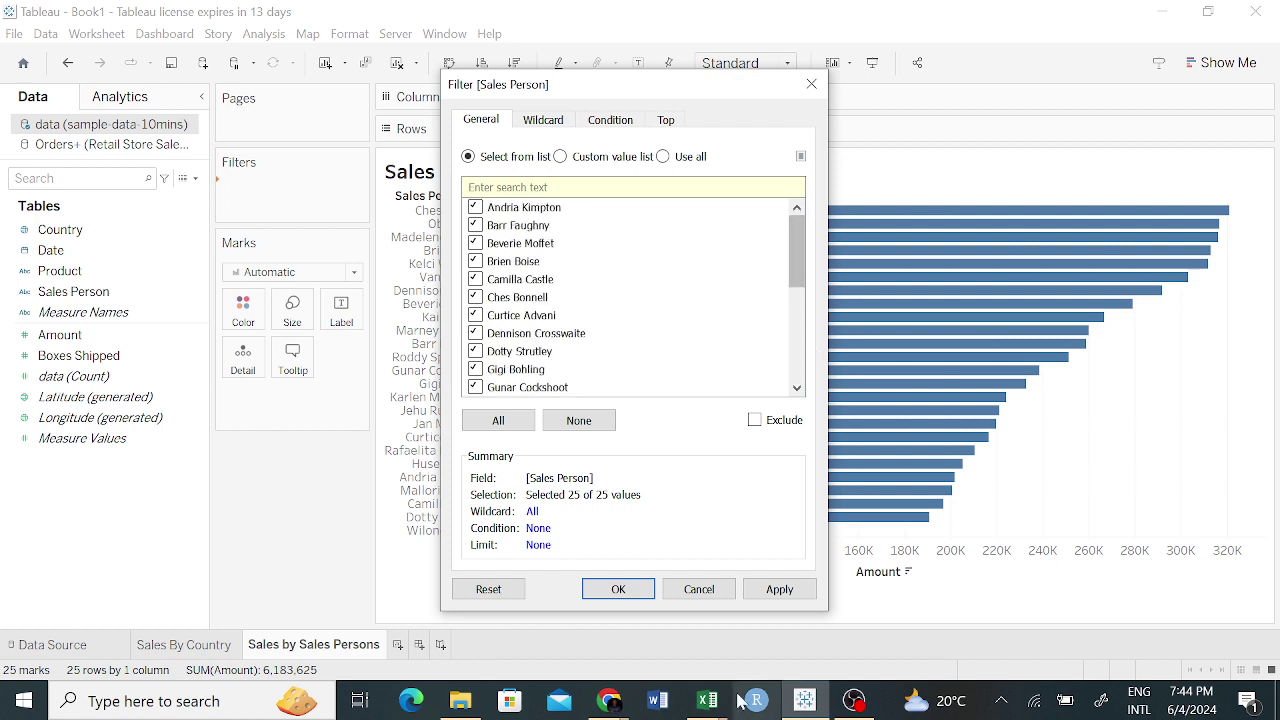
{"action": "left_click", "coordinate": [707, 700]}
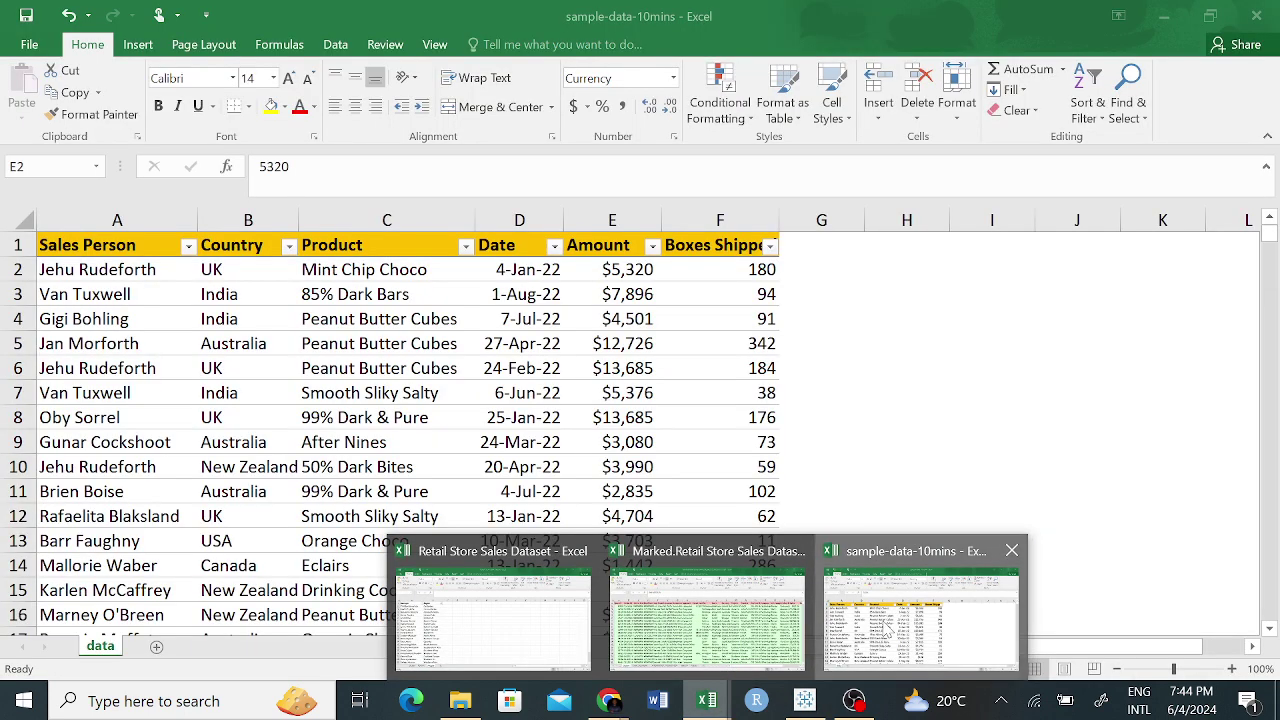
In the sample-data-10mins workbook, filter Sales Person to one name and review their country entries.
{"action": "left_click", "coordinate": [884, 622]}
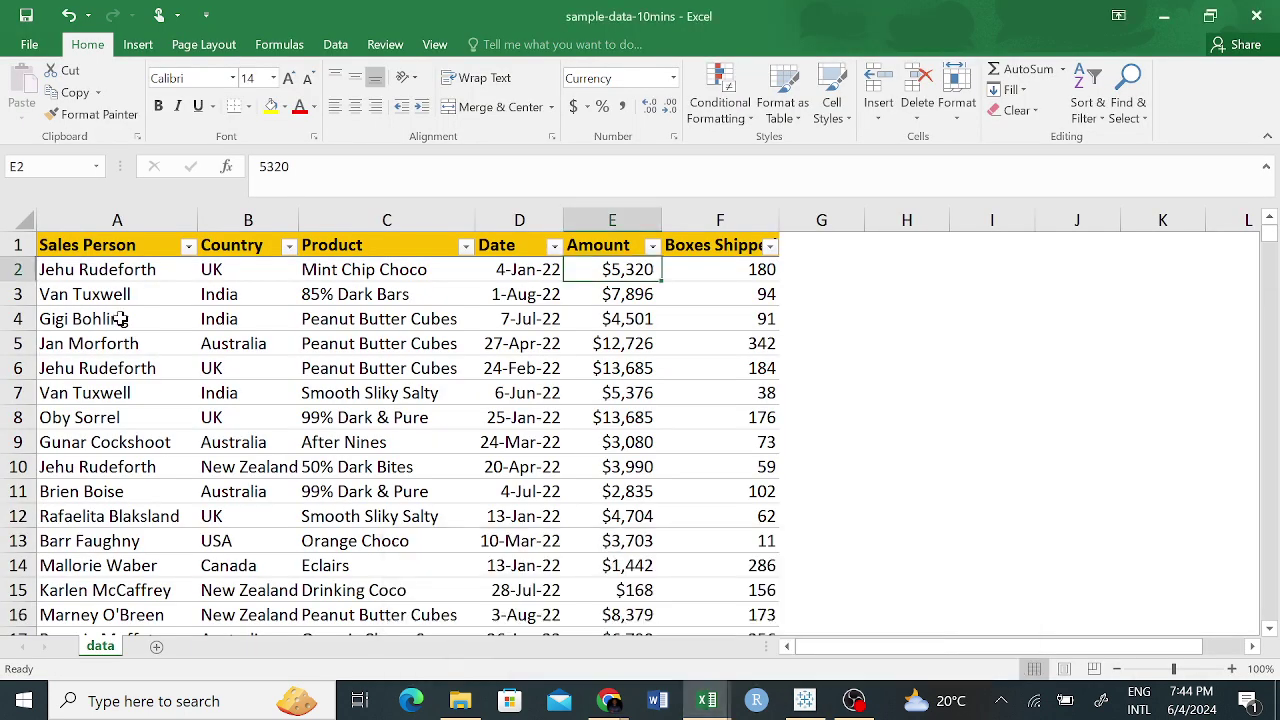
{"action": "left_click", "coordinate": [188, 246]}
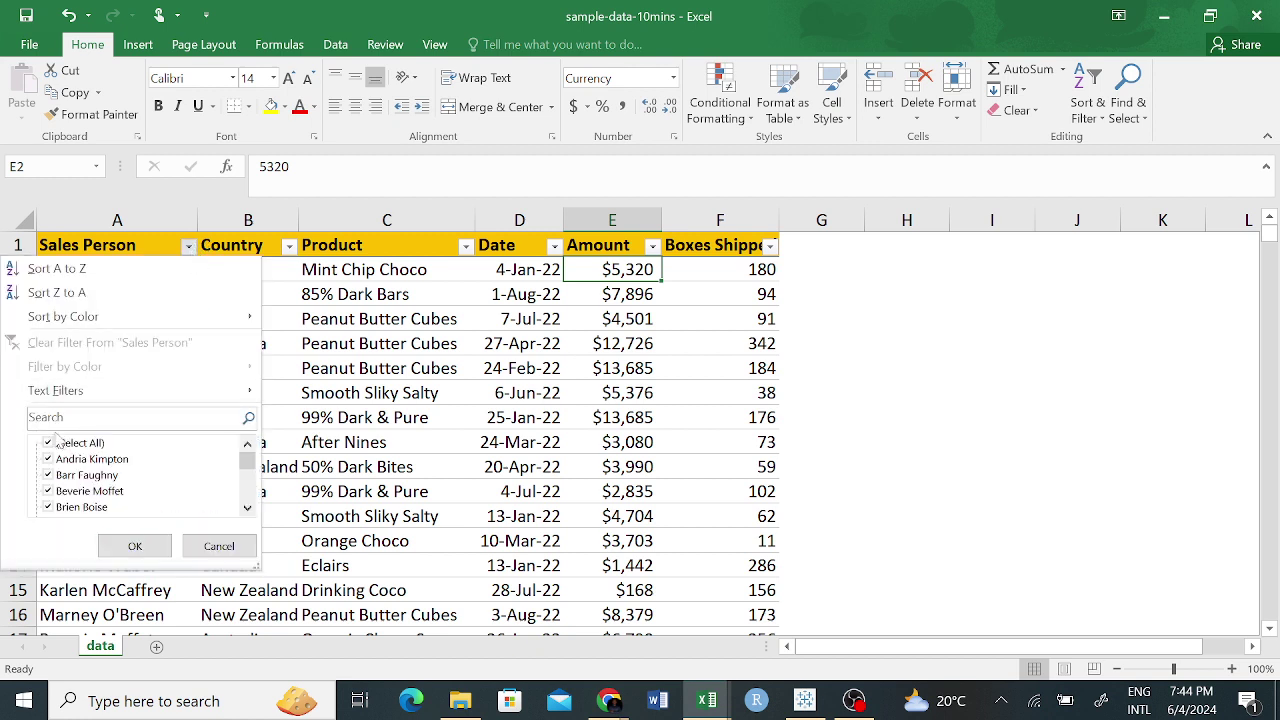
{"action": "type", "text": "jehu"}
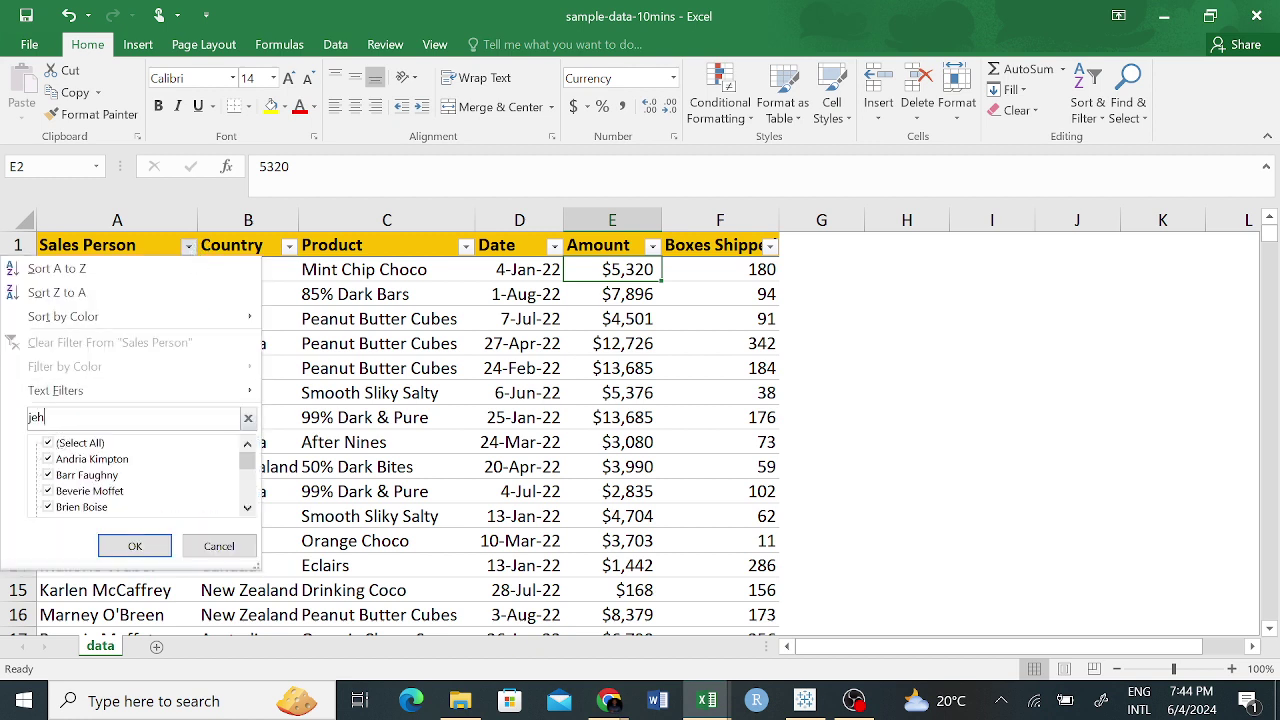
{"action": "left_click", "coordinate": [123, 548]}
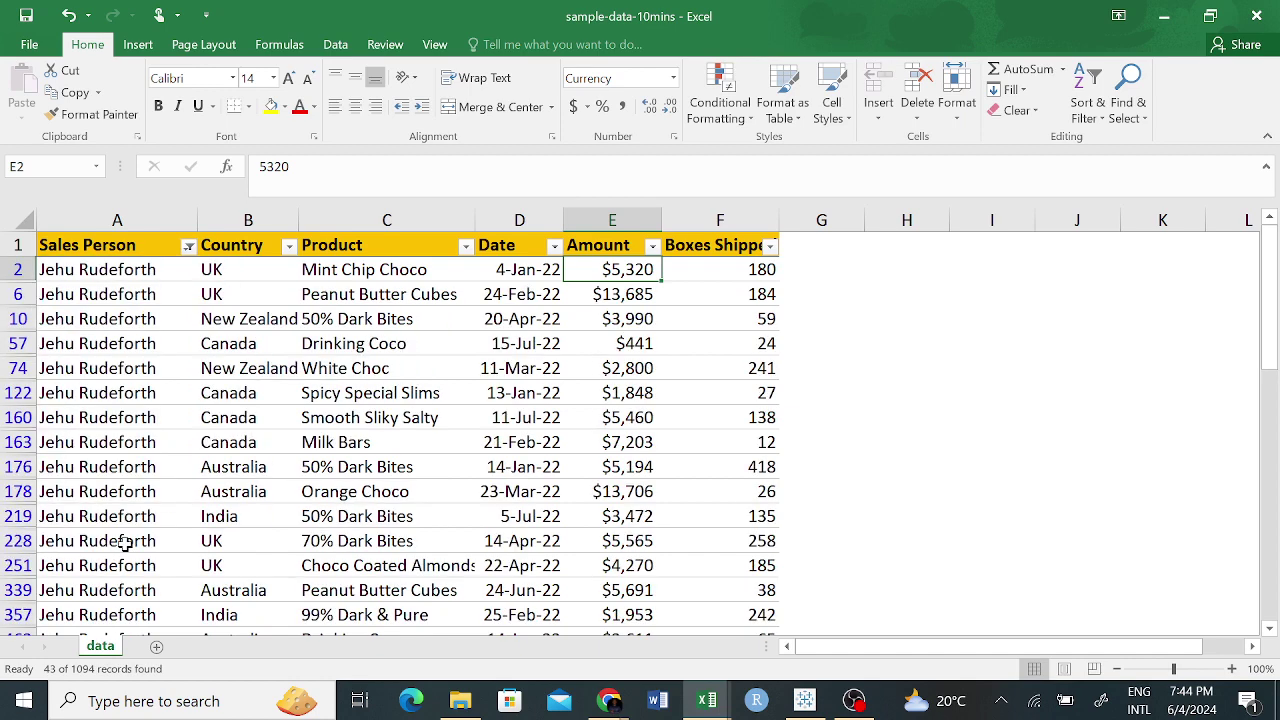
{"action": "left_click", "coordinate": [226, 269]}
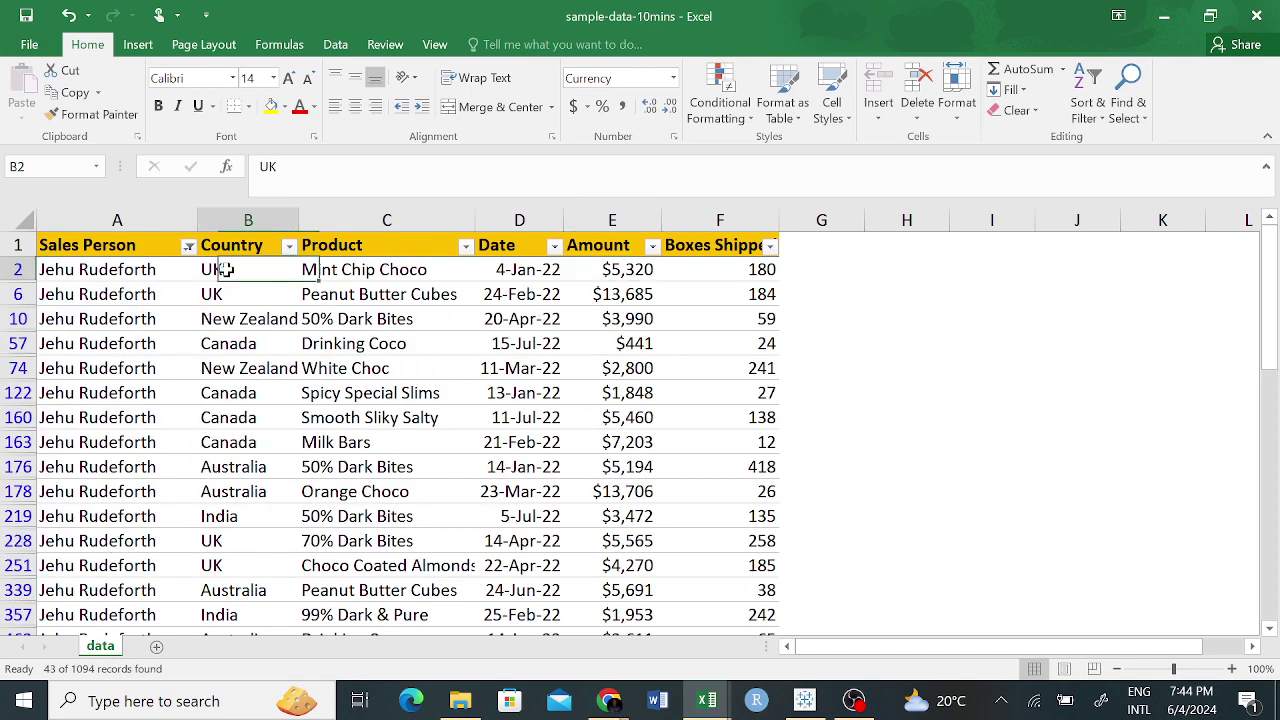
{"action": "left_click", "coordinate": [244, 318]}
{"action": "left_click", "coordinate": [245, 343]}
{"action": "left_click", "coordinate": [246, 442]}
{"action": "left_click", "coordinate": [246, 505]}
{"action": "scroll", "coordinate": [270, 477], "scroll_direction": "down", "scroll_amount": 10}
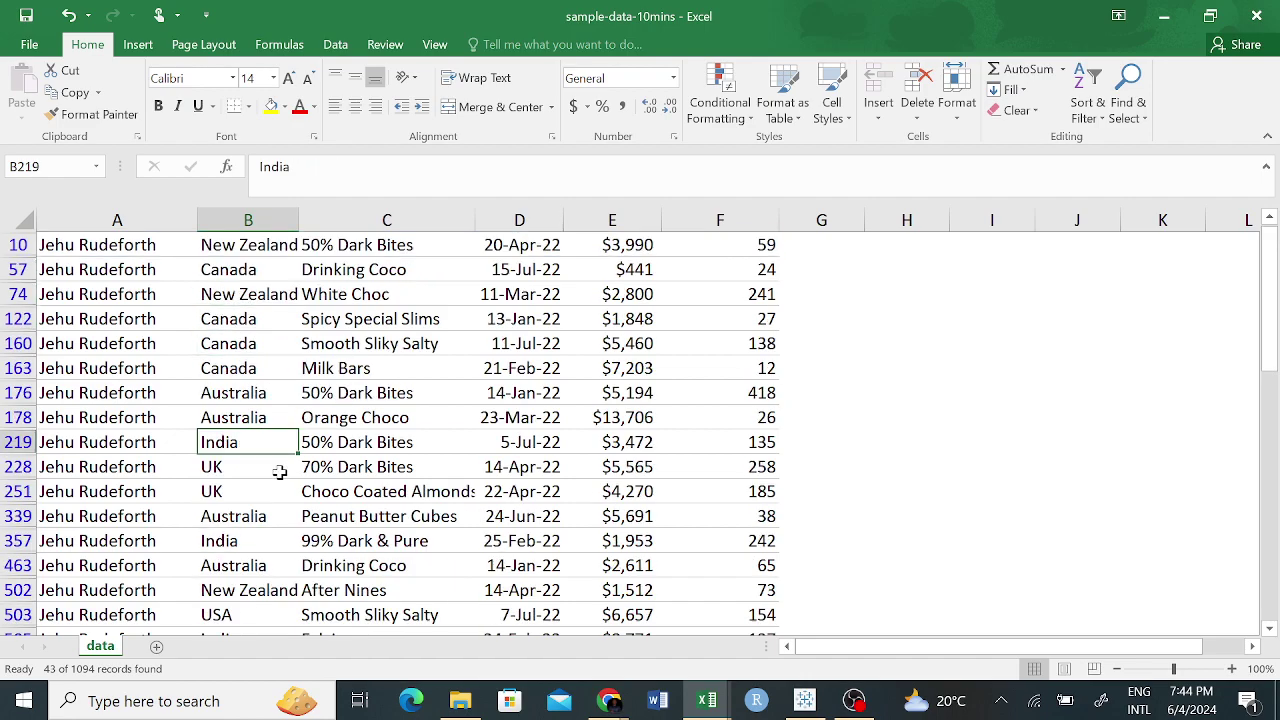
{"action": "scroll", "coordinate": [268, 470], "scroll_direction": "down", "scroll_amount": 2}
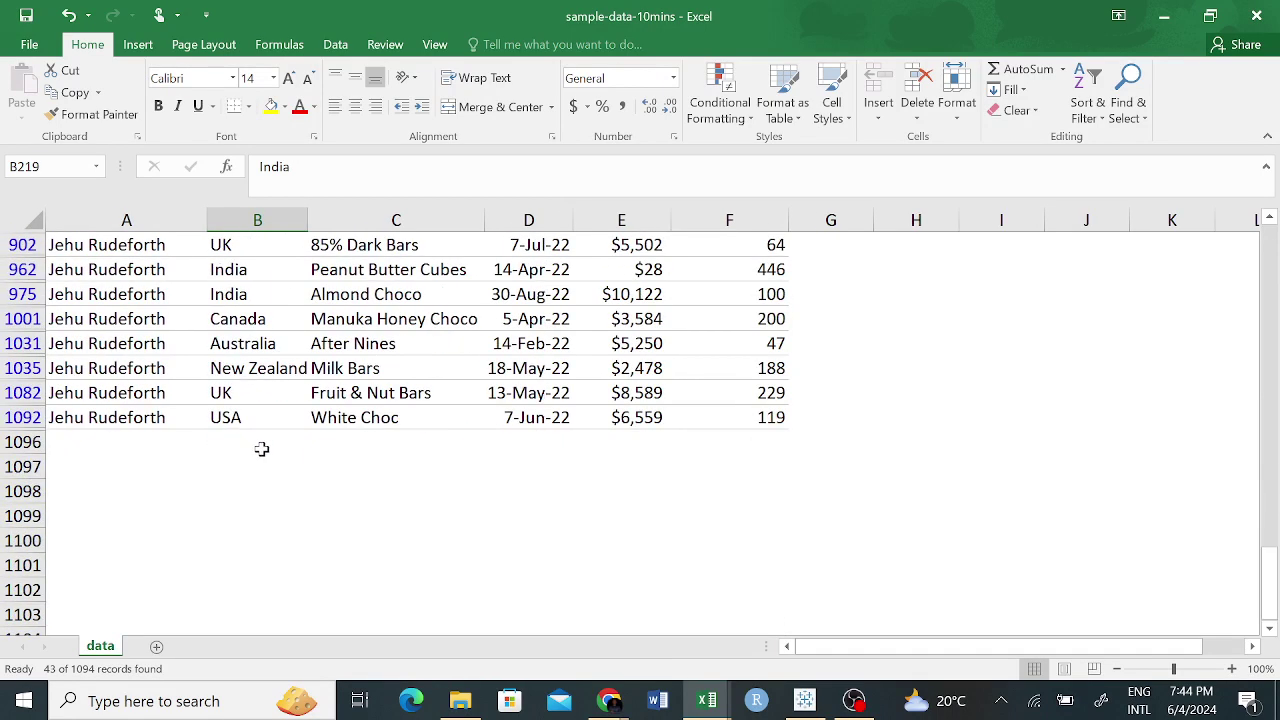
{"action": "scroll", "coordinate": [270, 455], "scroll_direction": "up", "scroll_amount": 8}
{"action": "scroll", "coordinate": [285, 422], "scroll_direction": "up", "scroll_amount": 4}
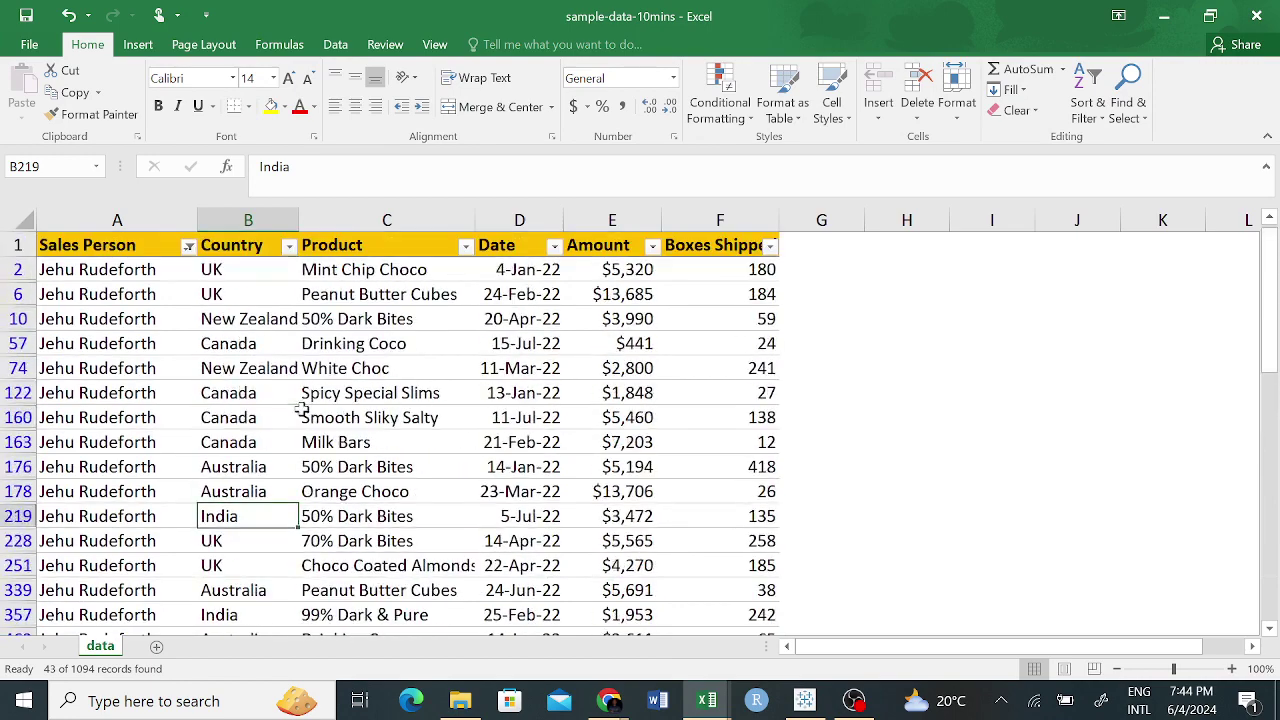
{"action": "scroll", "coordinate": [125, 500], "scroll_direction": "down", "scroll_amount": 1}
{"action": "scroll", "coordinate": [118, 535], "scroll_direction": "down", "scroll_amount": 1}
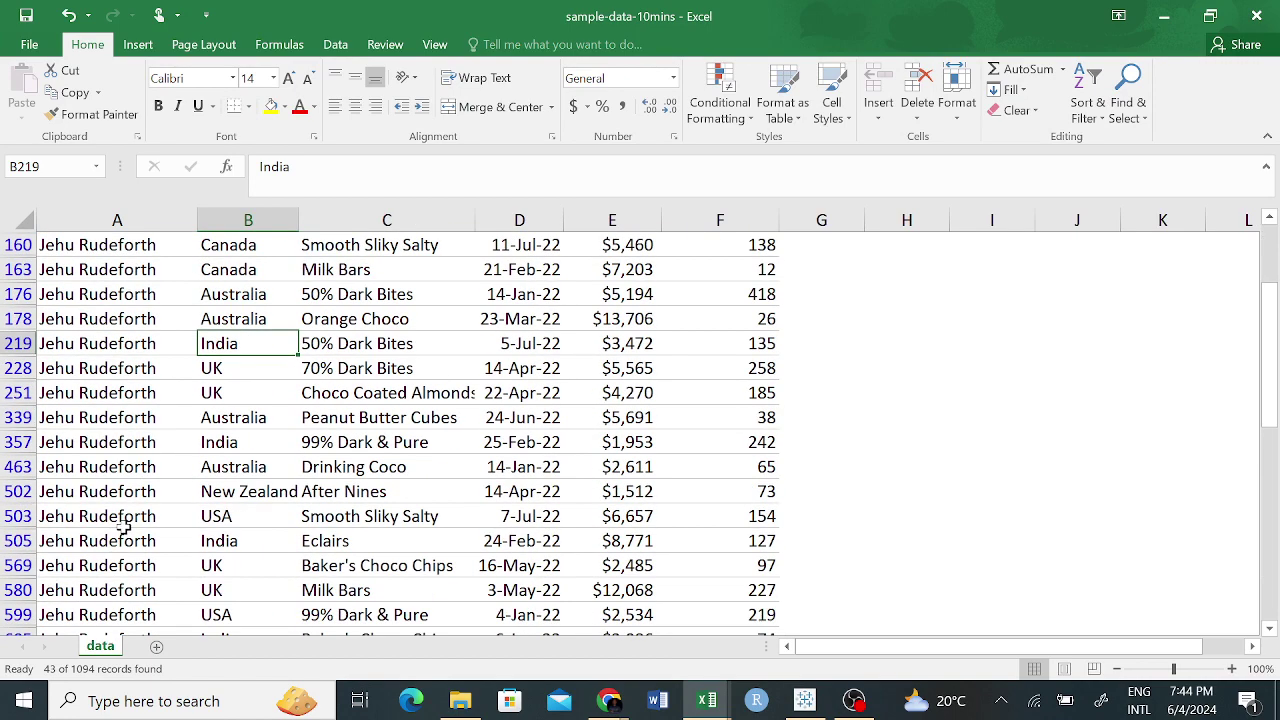
{"action": "scroll", "coordinate": [129, 466], "scroll_direction": "up", "scroll_amount": 3}
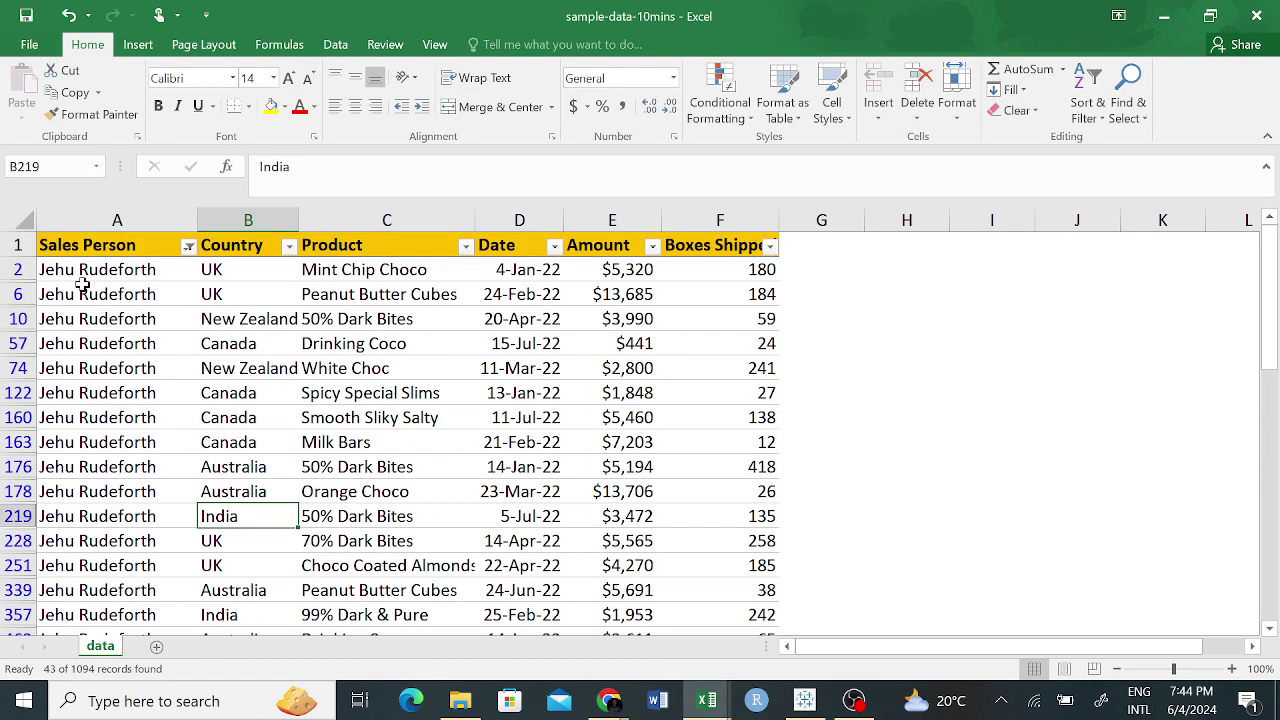
Clear that filter, then filter to another single sales person and check their rows.
{"action": "left_click", "coordinate": [187, 246]}
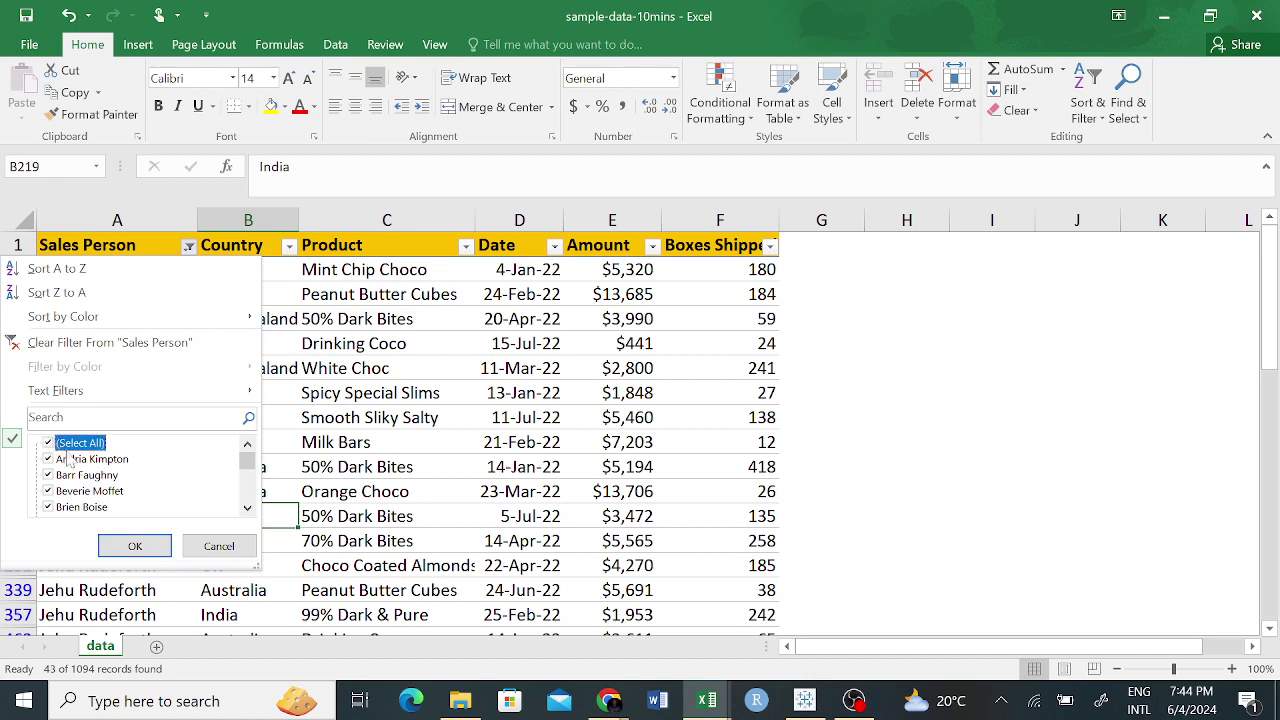
{"action": "left_click", "coordinate": [135, 545]}
{"action": "left_click", "coordinate": [188, 247]}
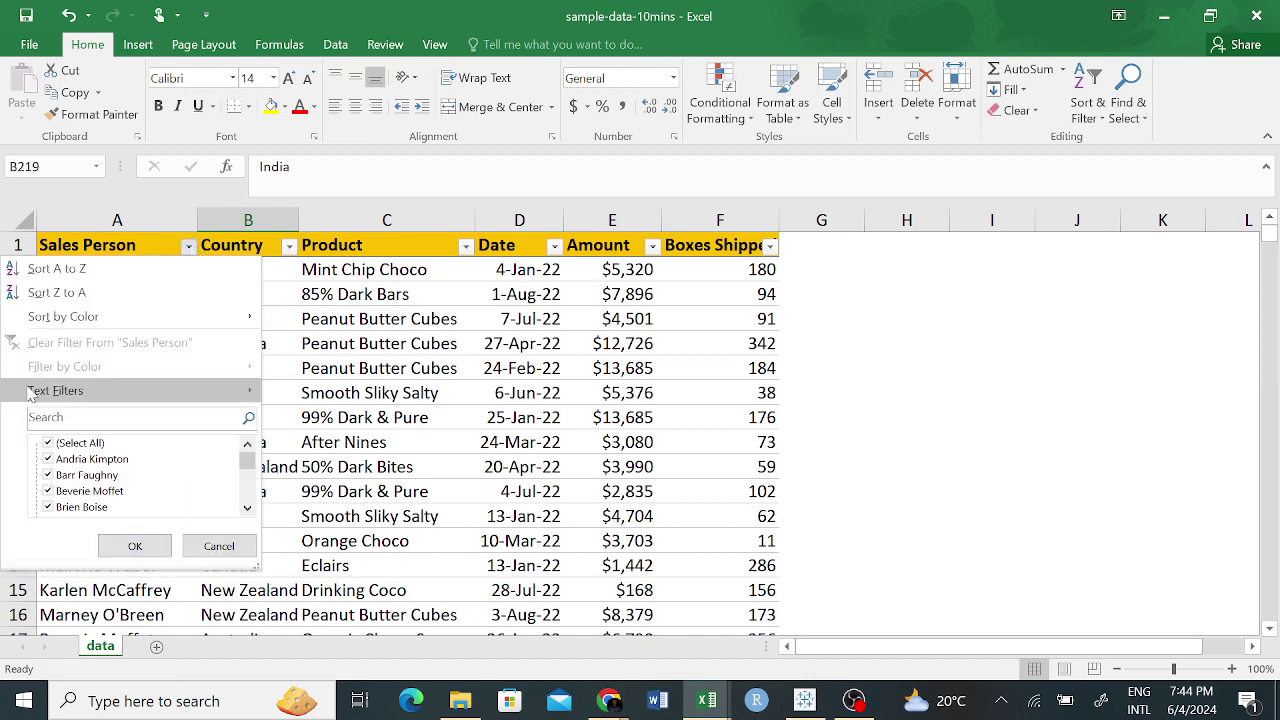
{"action": "left_click", "coordinate": [58, 443]}
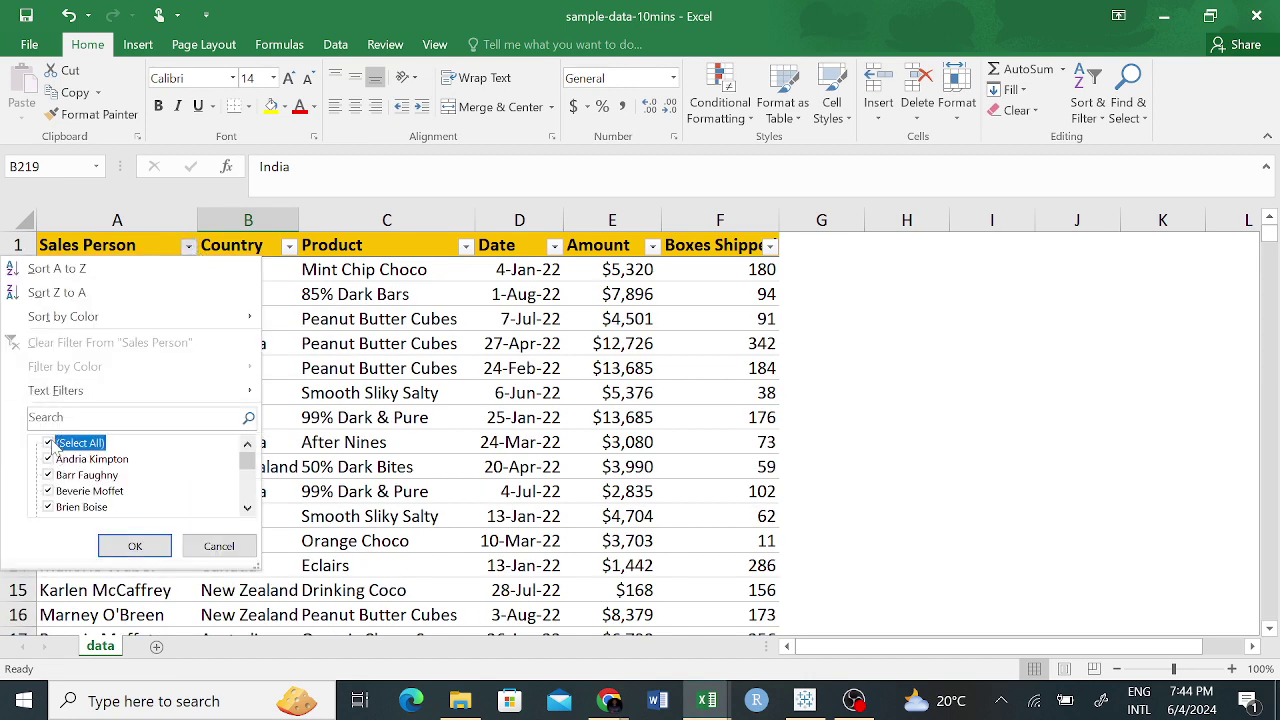
{"action": "left_click", "coordinate": [48, 507]}
{"action": "left_click", "coordinate": [135, 548]}
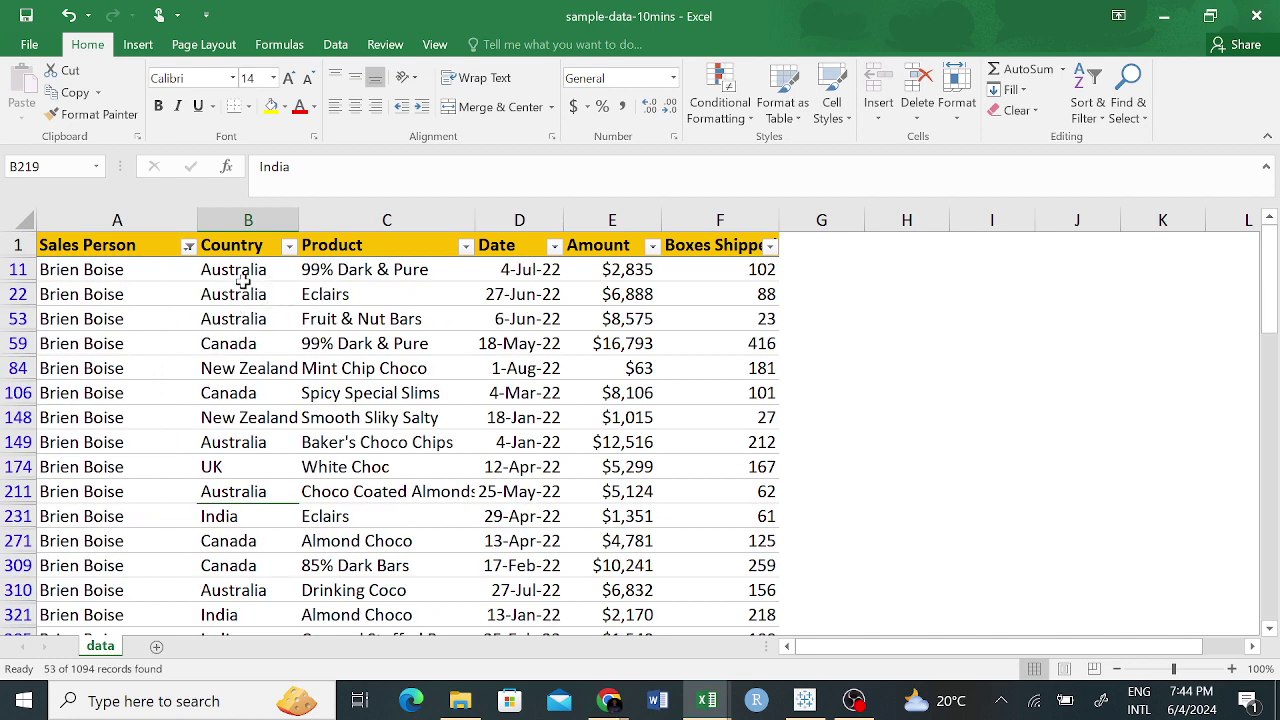
{"action": "scroll", "coordinate": [251, 295], "scroll_direction": "down", "scroll_amount": 2}
{"action": "scroll", "coordinate": [245, 285], "scroll_direction": "up", "scroll_amount": 2}
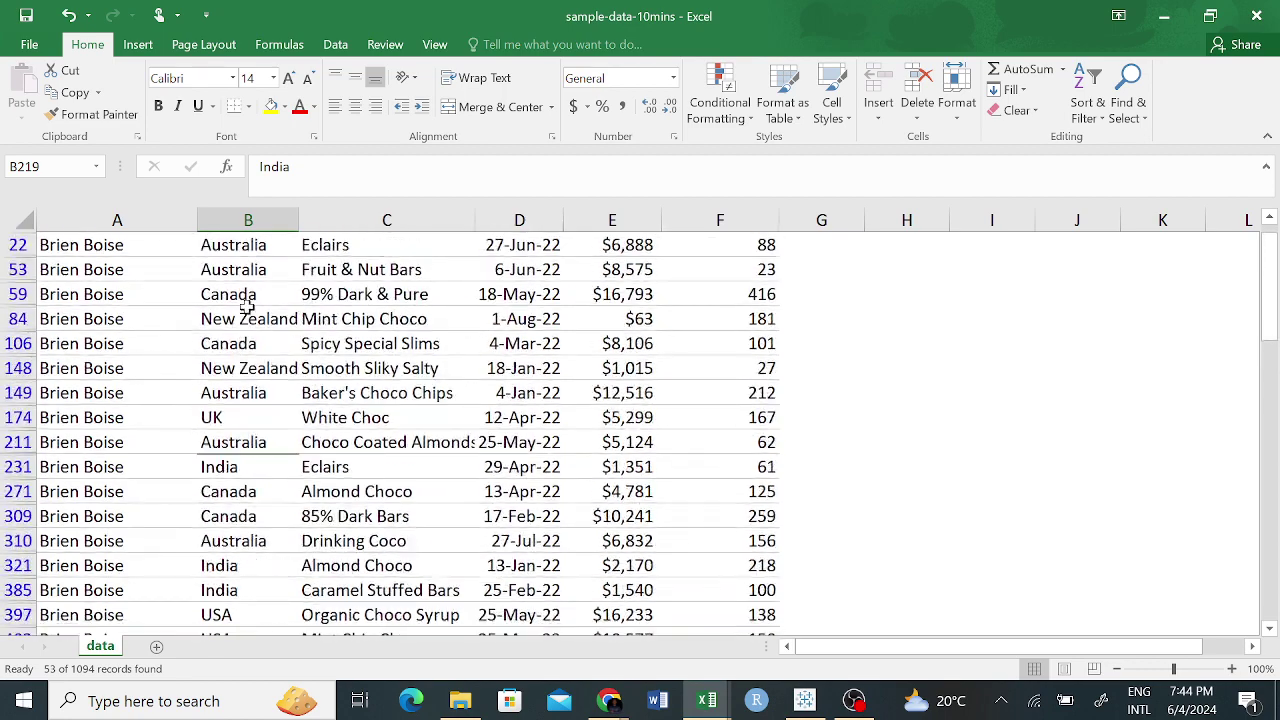
{"action": "left_click_drag", "start_coordinate": [230, 272], "coordinate": [257, 565]}
{"action": "scroll", "coordinate": [286, 420], "scroll_direction": "down", "scroll_amount": 1}
{"action": "scroll", "coordinate": [273, 408], "scroll_direction": "up", "scroll_amount": 1}
{"action": "scroll", "coordinate": [273, 408], "scroll_direction": "down", "scroll_amount": 4}
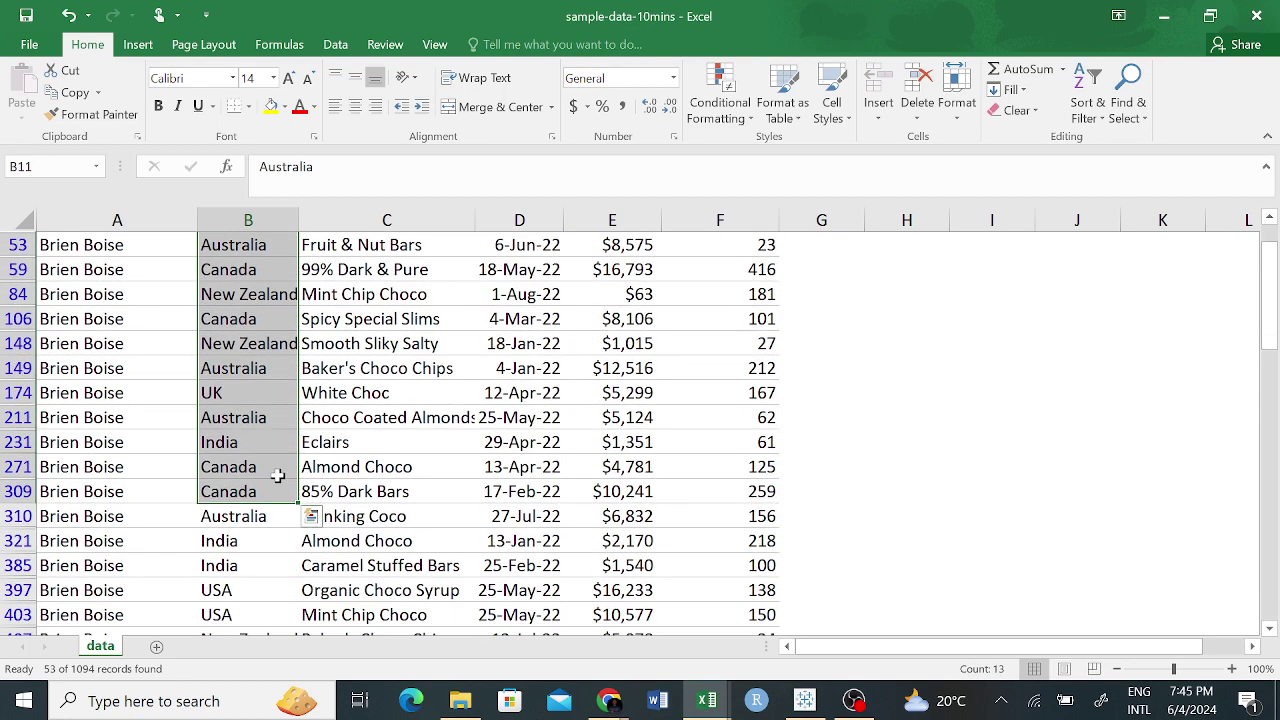
{"action": "scroll", "coordinate": [269, 436], "scroll_direction": "down", "scroll_amount": 5}
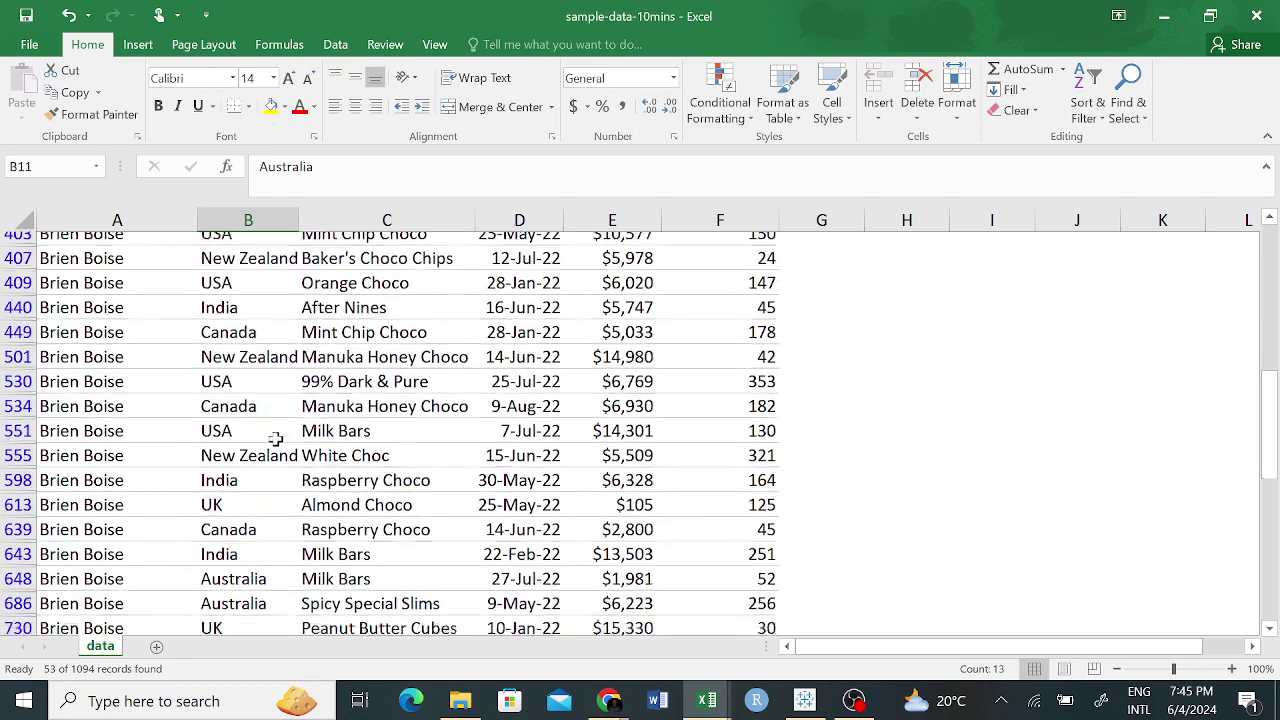
{"action": "left_click", "coordinate": [255, 488]}
{"action": "scroll", "coordinate": [269, 364], "scroll_direction": "up", "scroll_amount": 9}
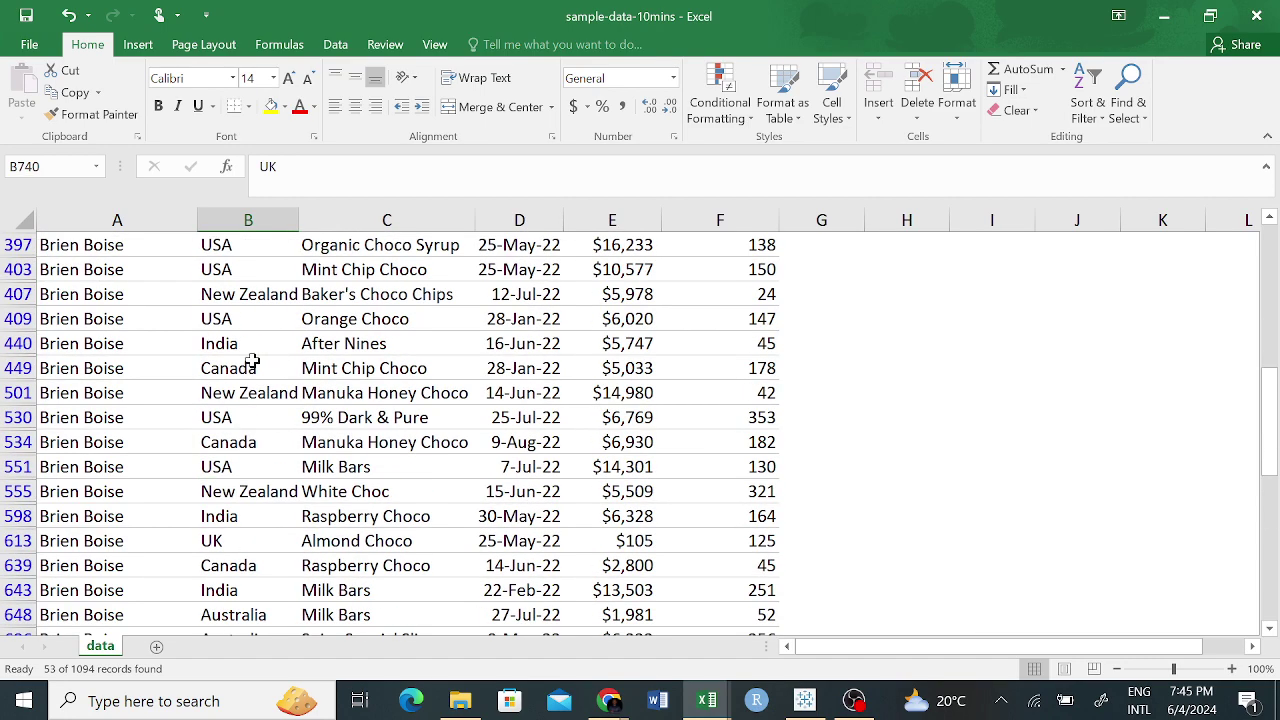
Re-select all sales people so the sheet shows every row again.
{"action": "left_click", "coordinate": [188, 247]}
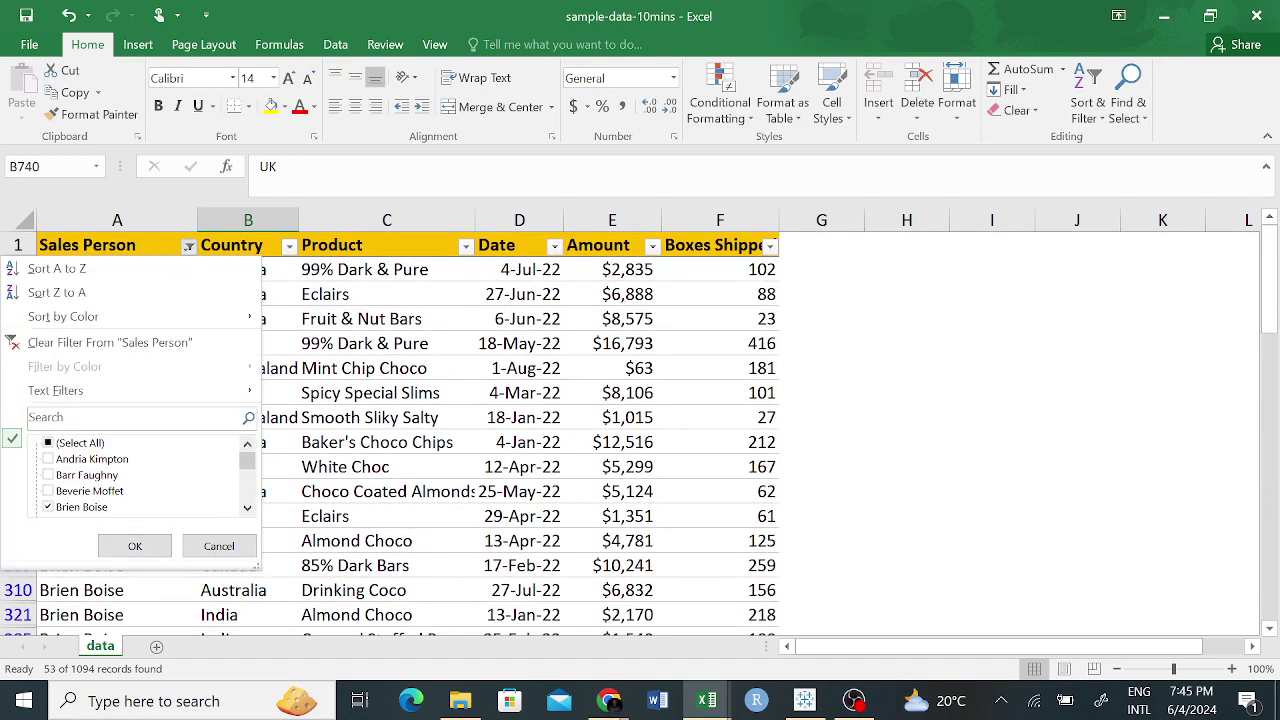
{"action": "left_click", "coordinate": [57, 445]}
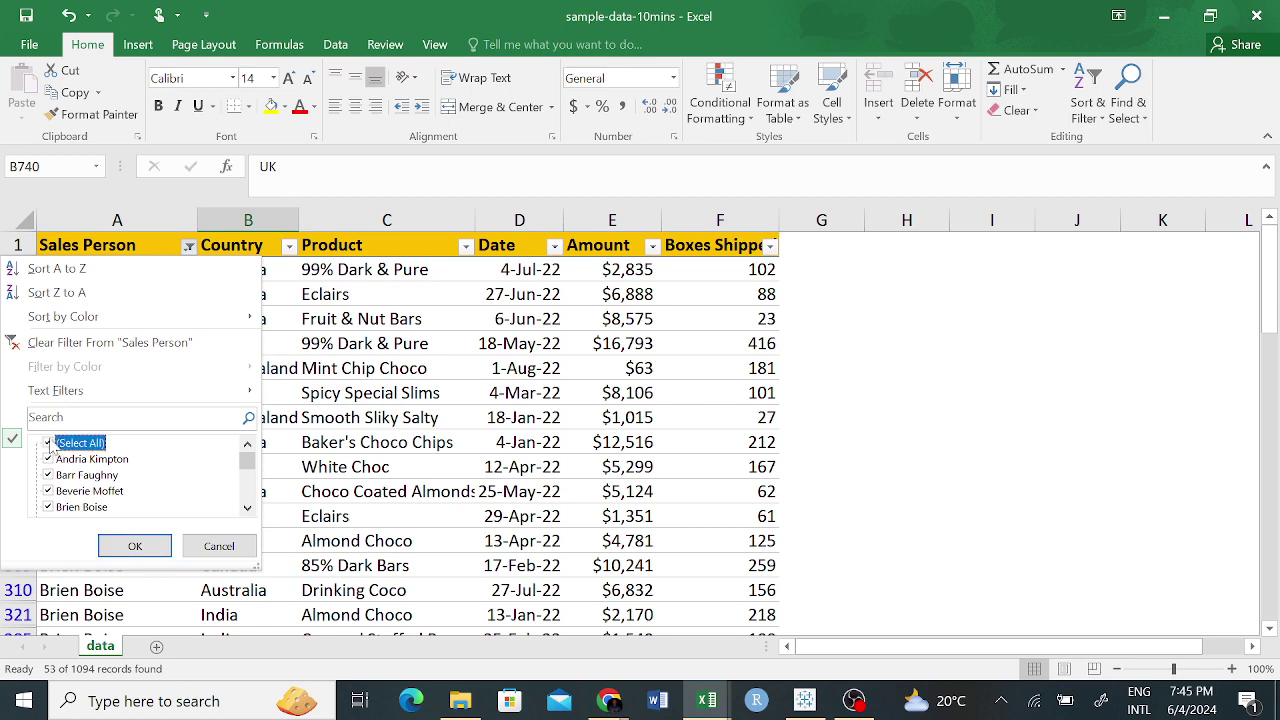
{"action": "left_click", "coordinate": [135, 546]}
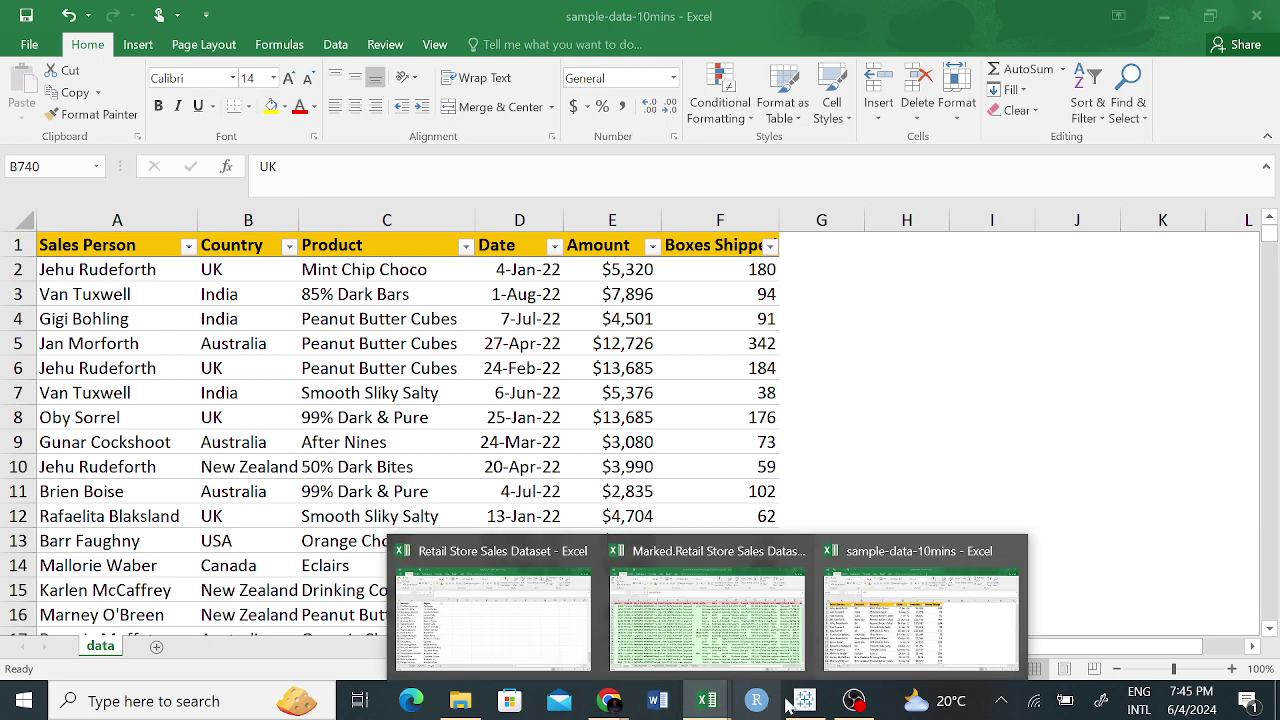
{"action": "left_click", "coordinate": [805, 700]}
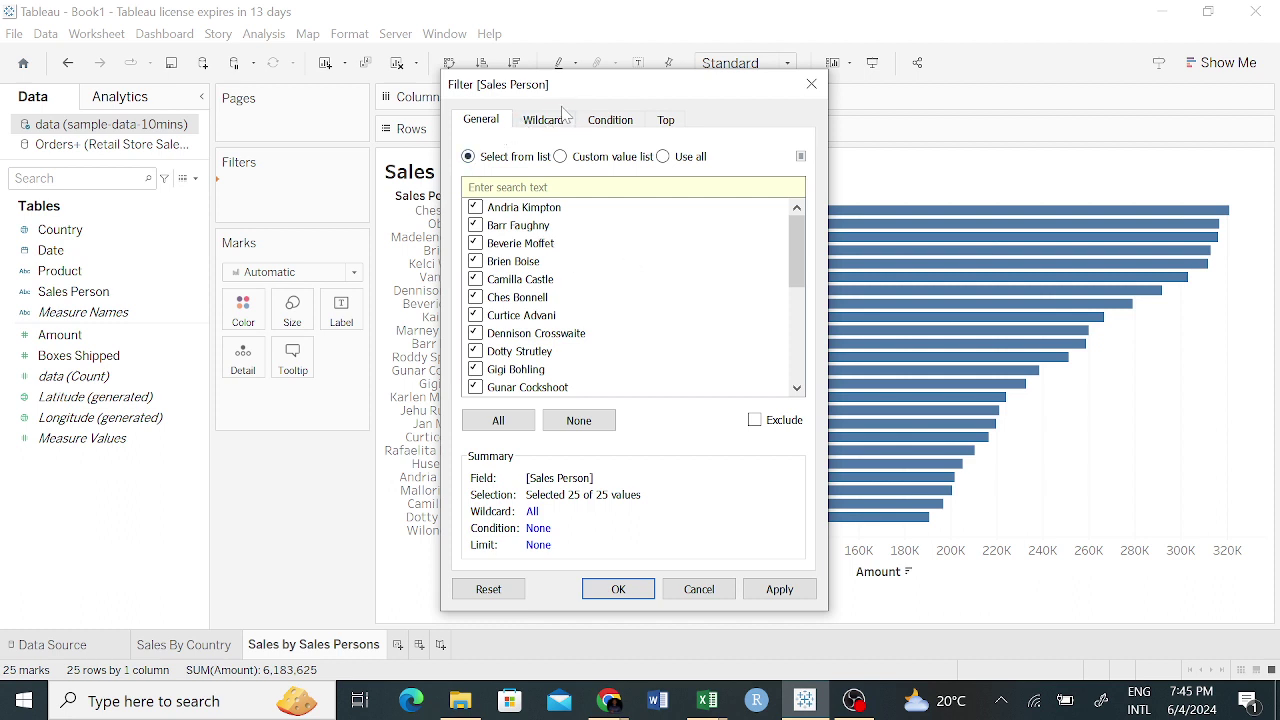
Limit the Sales Person filter to the top 10 sales people by Sum of Amount.
{"action": "left_click", "coordinate": [678, 121]}
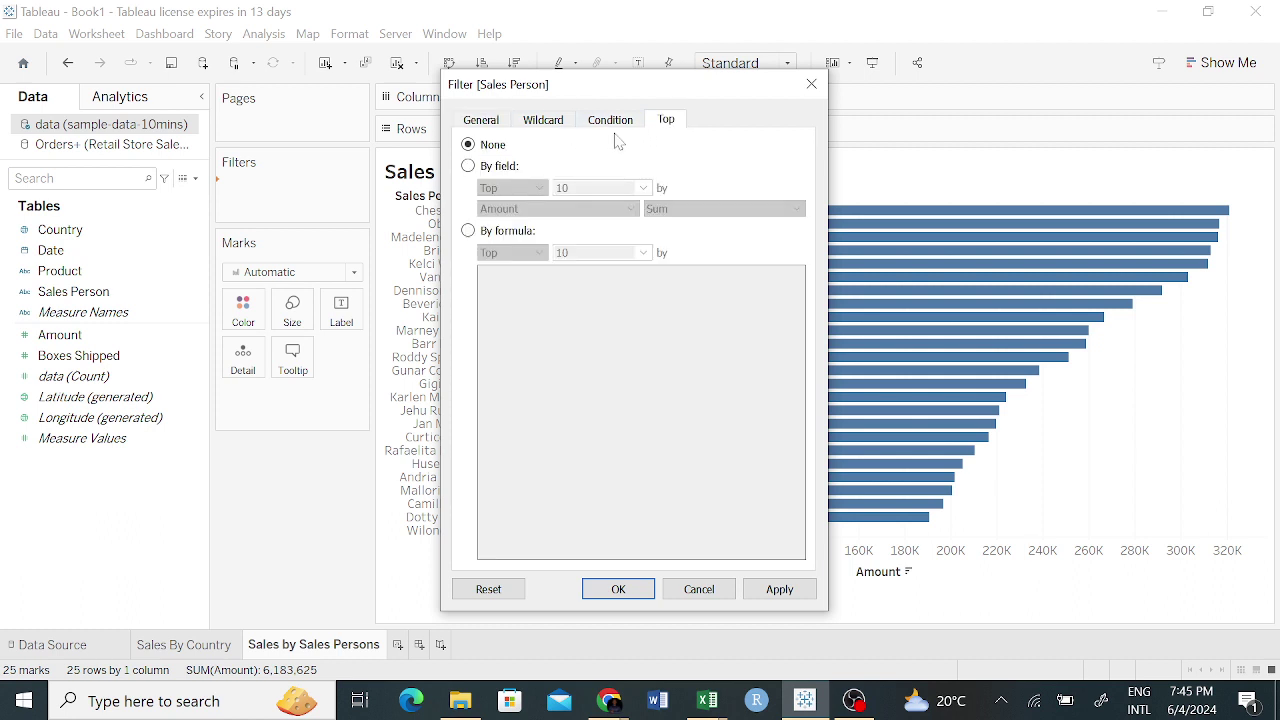
{"action": "left_click", "coordinate": [469, 167]}
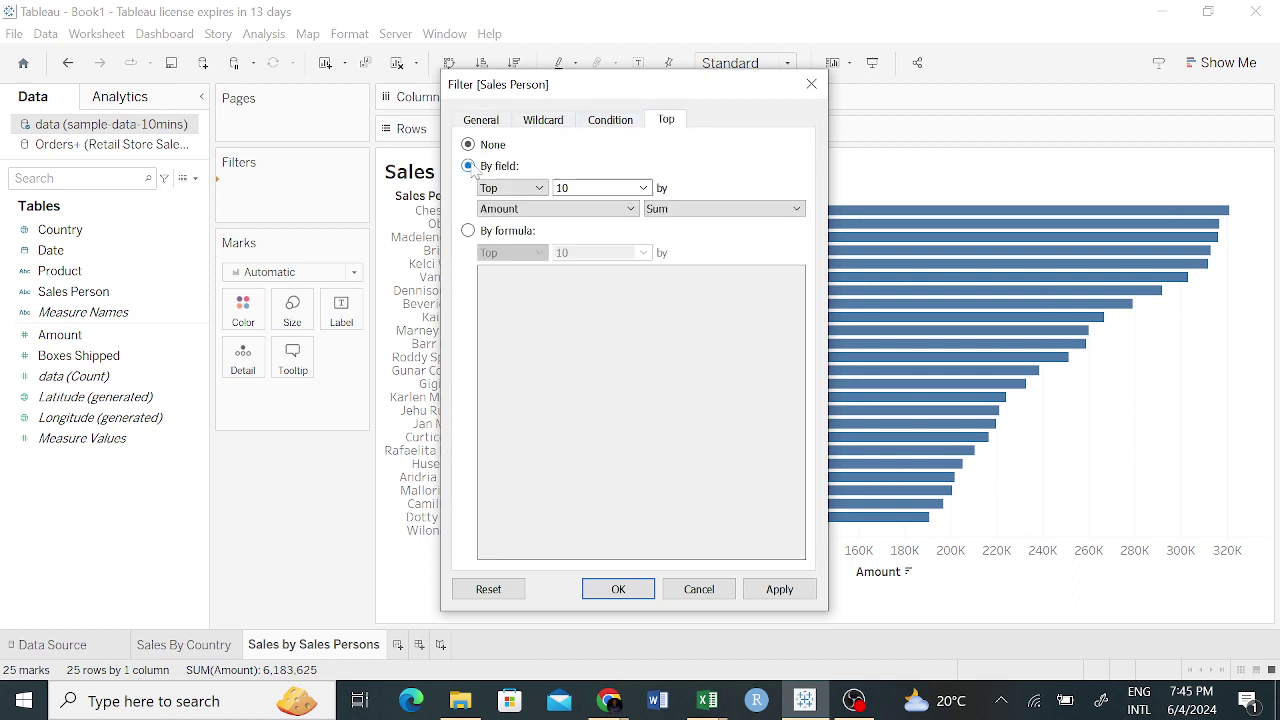
{"action": "left_click", "coordinate": [716, 211]}
{"action": "left_click", "coordinate": [715, 222]}
{"action": "left_click", "coordinate": [630, 209]}
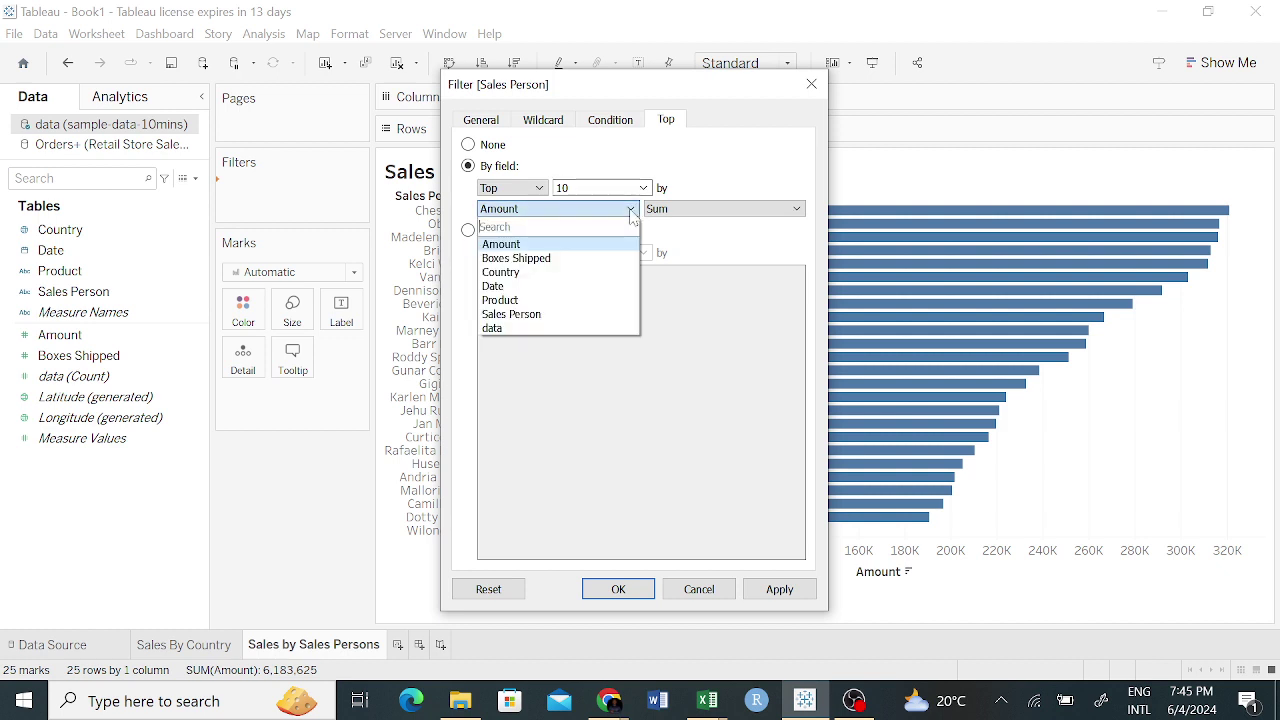
{"action": "left_click", "coordinate": [631, 216]}
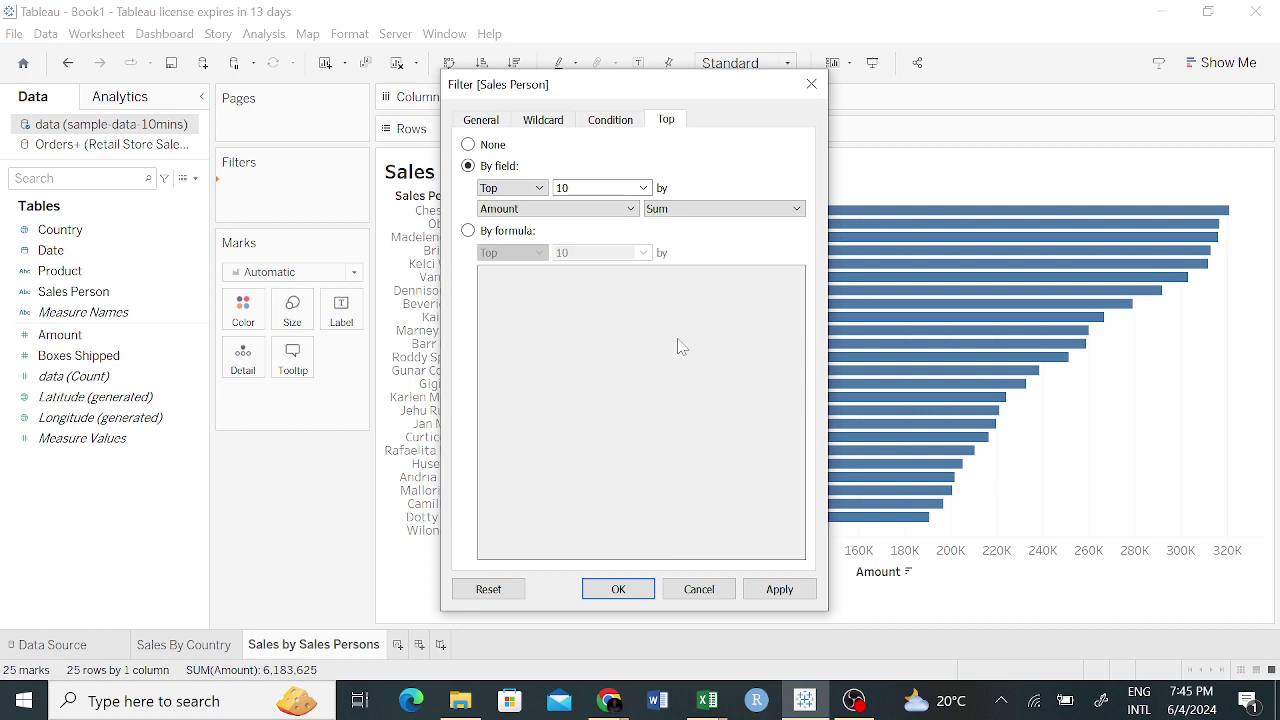
{"action": "left_click", "coordinate": [643, 188]}
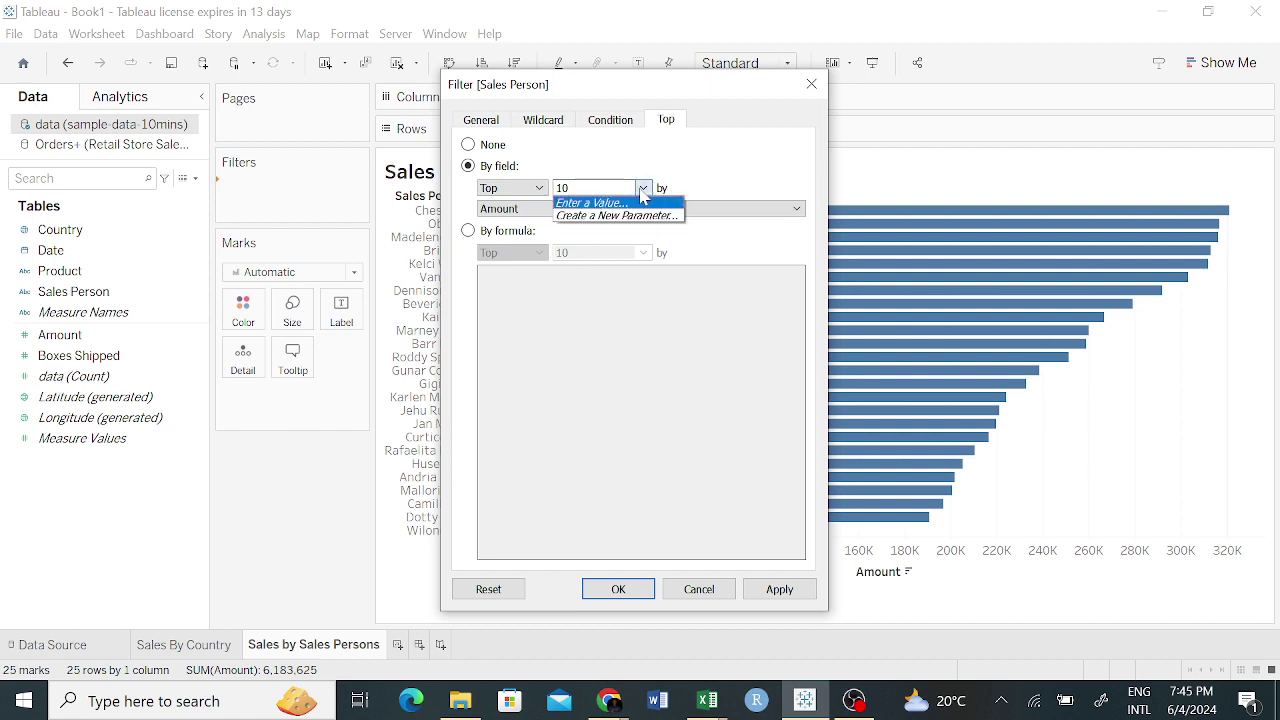
{"action": "left_click", "coordinate": [643, 190]}
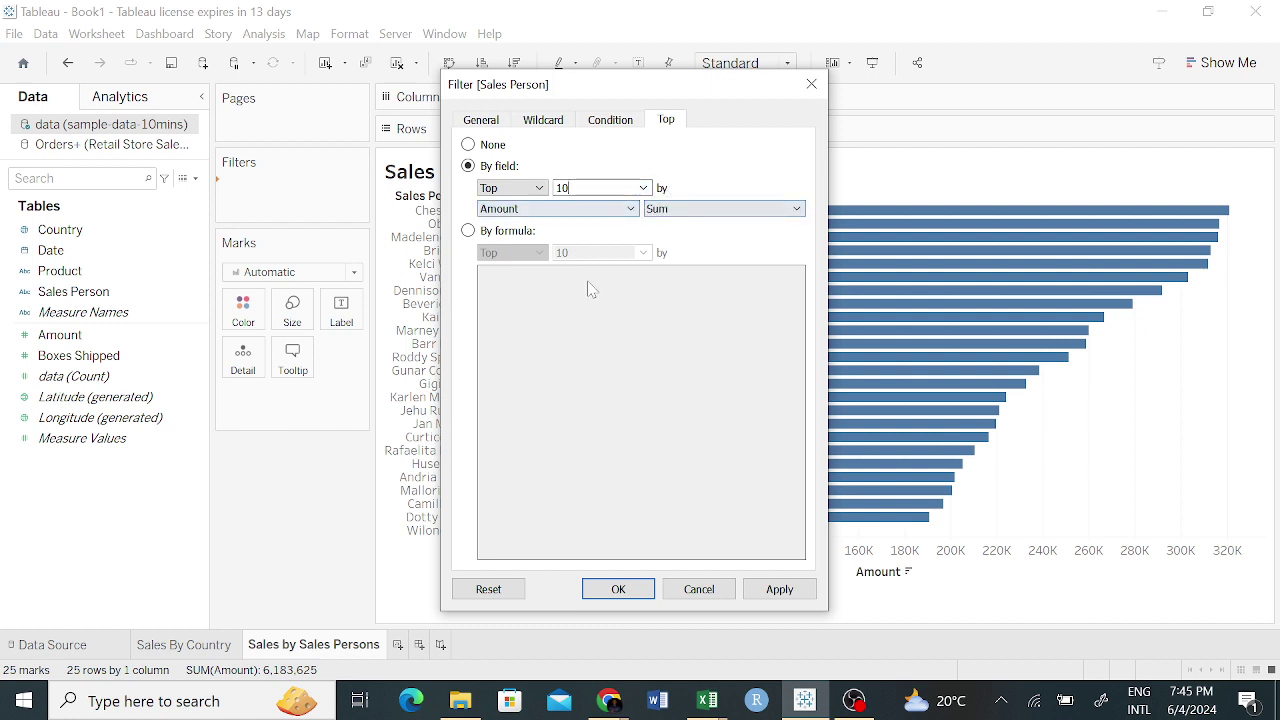
{"action": "left_click", "coordinate": [634, 597]}
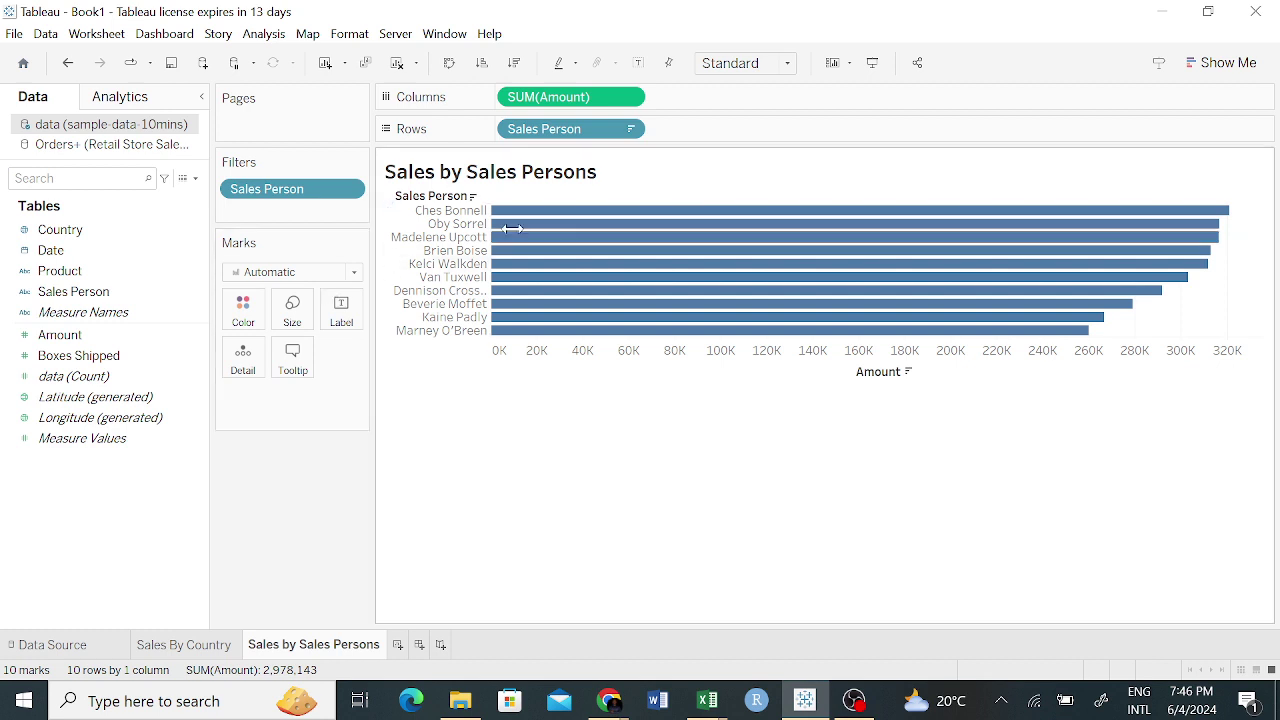
{"action": "mouse_move", "coordinate": [524, 244]}
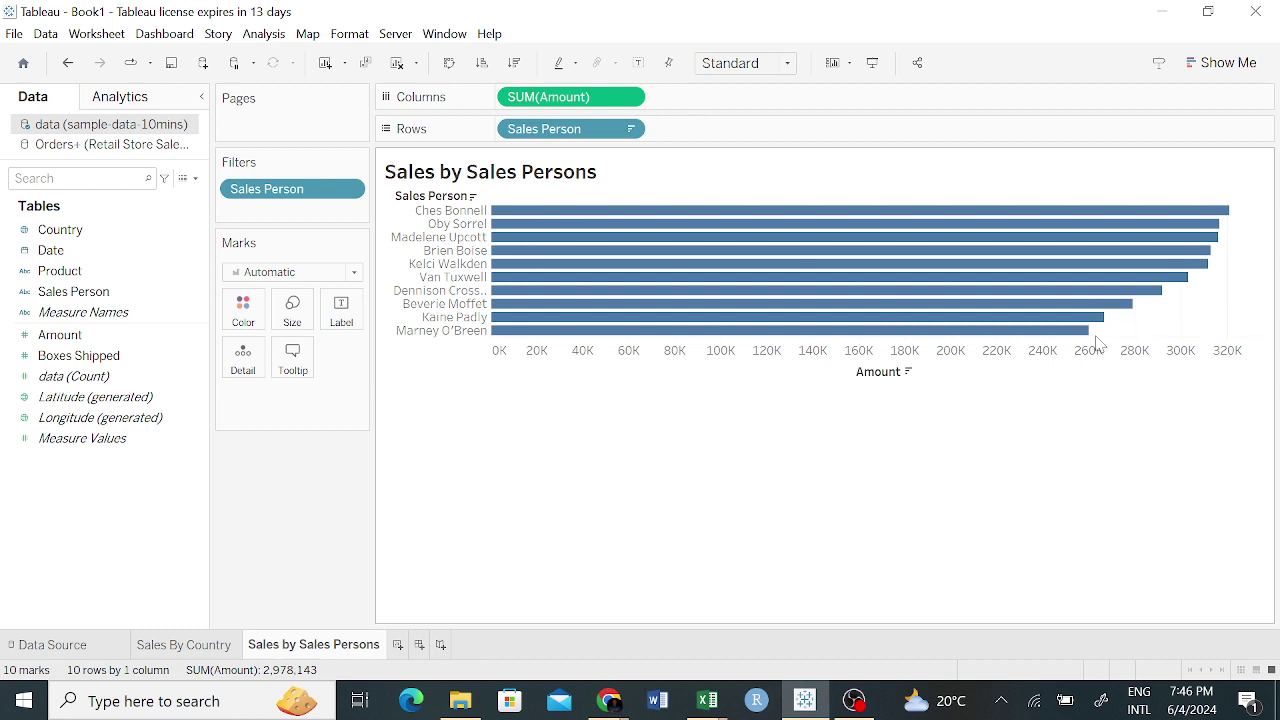
{"action": "mouse_move", "coordinate": [1087, 340]}
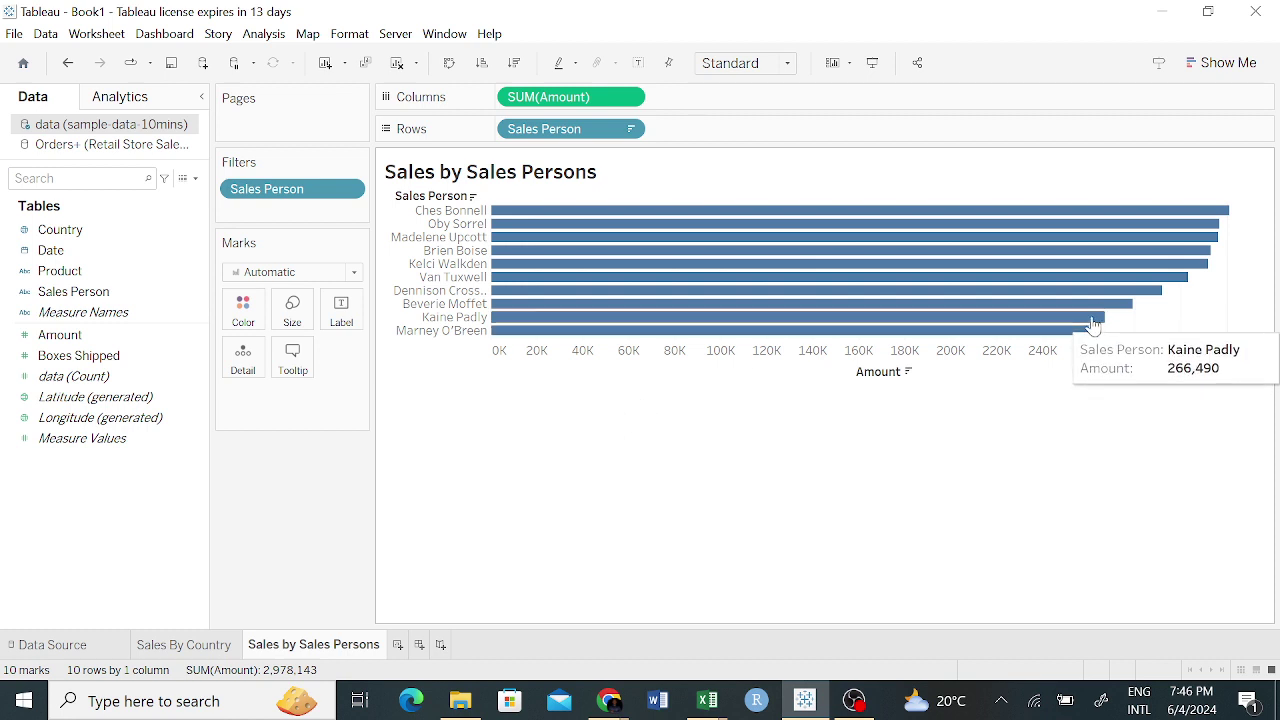
{"action": "mouse_move", "coordinate": [1224, 213]}
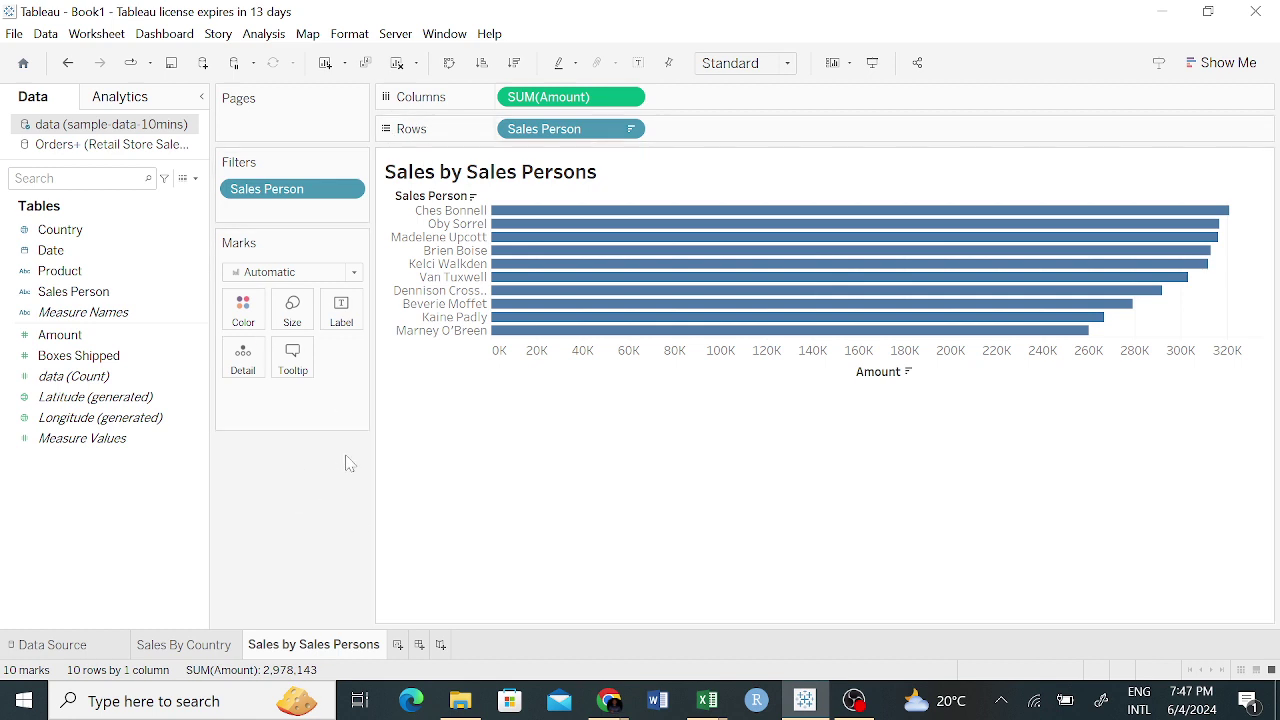
{"action": "left_click_drag", "start_coordinate": [150, 243], "coordinate": [855, 268]}
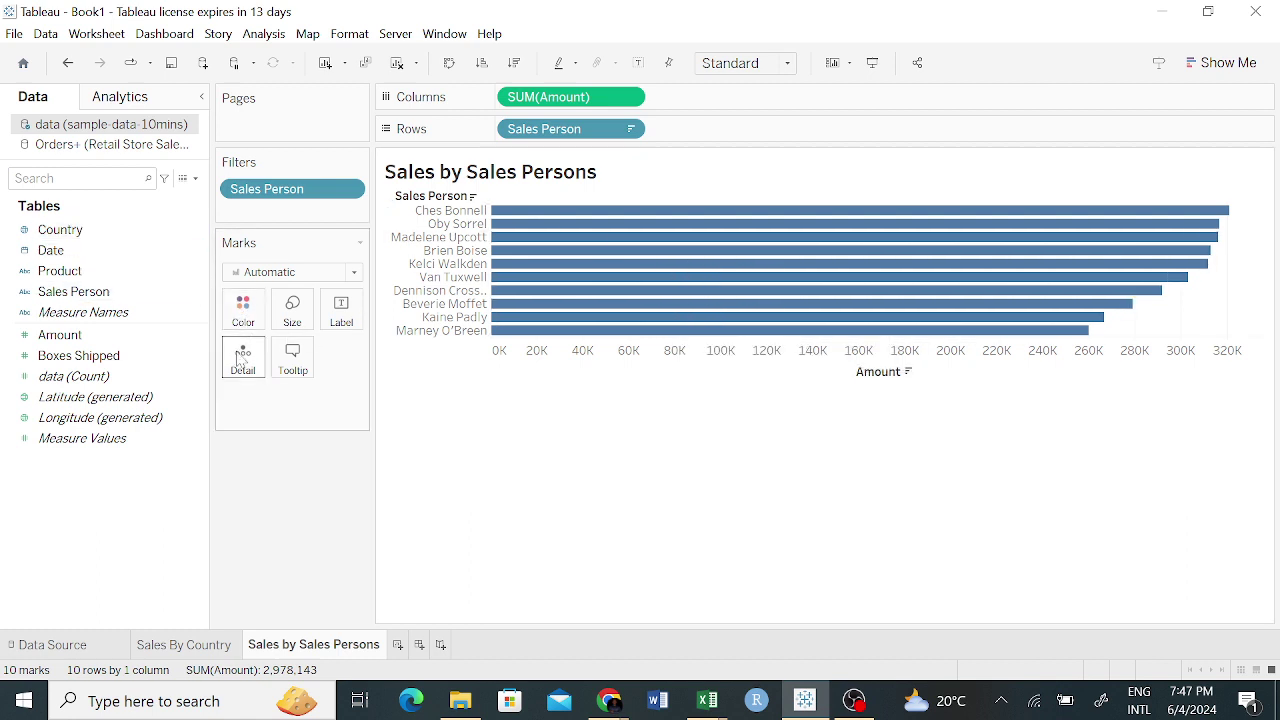
{"action": "left_click_drag", "start_coordinate": [80, 291], "coordinate": [265, 400]}
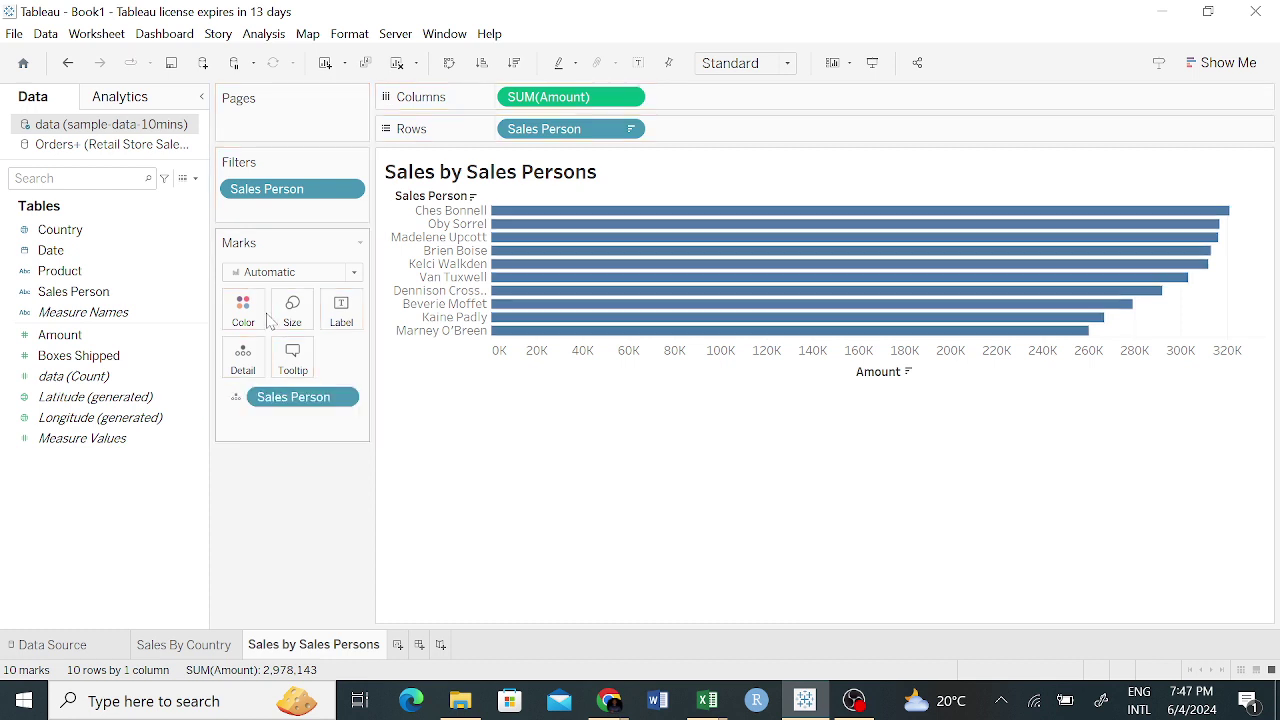
{"action": "left_click", "coordinate": [236, 397]}
{"action": "left_click", "coordinate": [263, 419]}
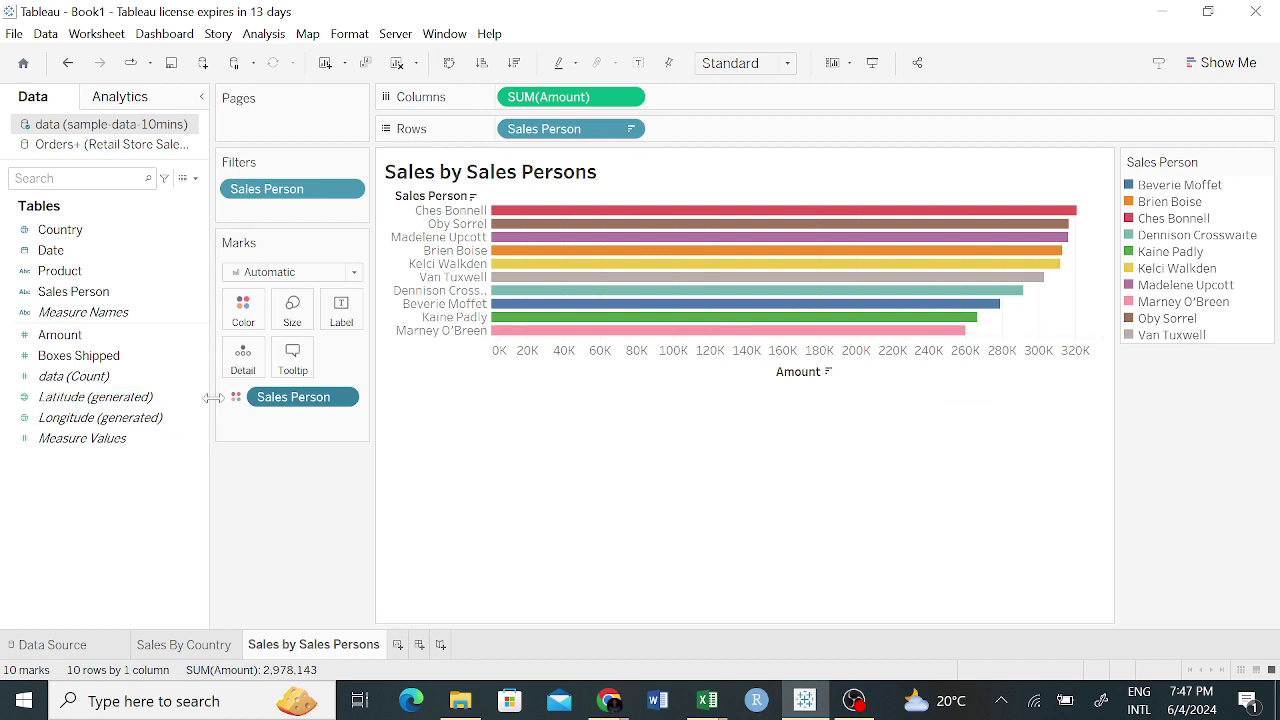
{"action": "left_click_drag", "start_coordinate": [280, 405], "coordinate": [95, 322]}
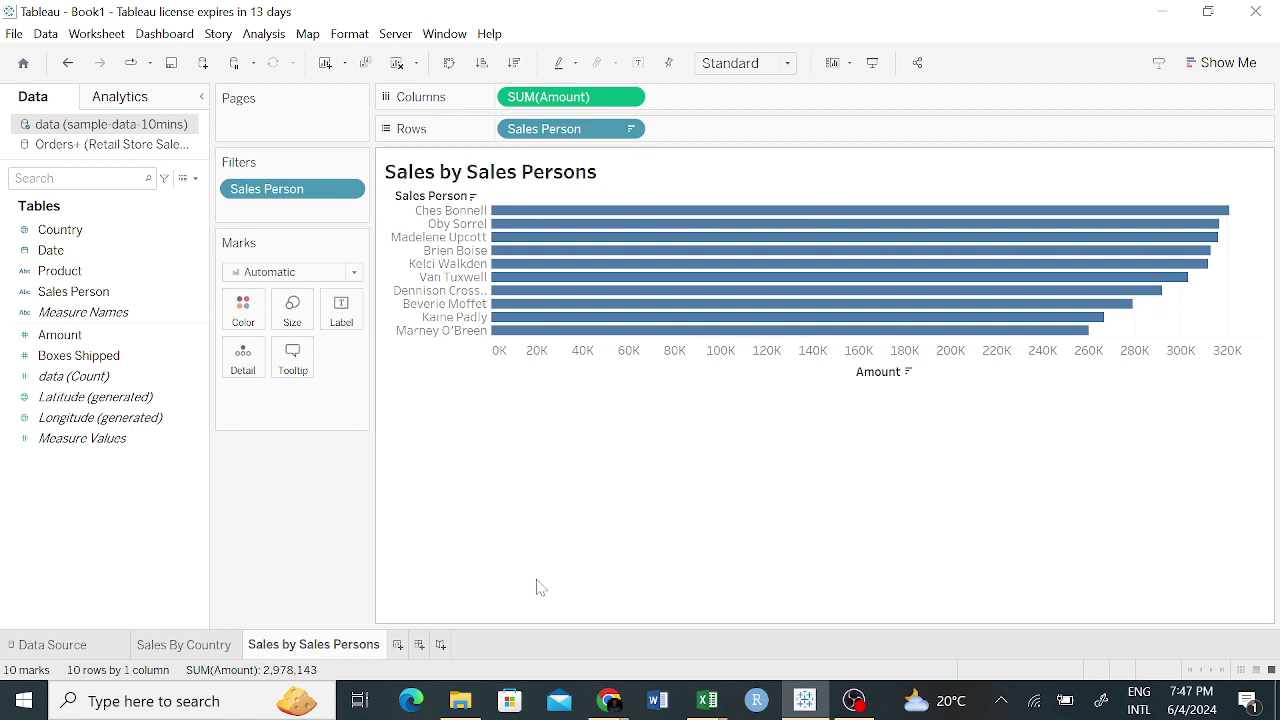
Create a new dashboard and move the Sales By Country tab after Sales by Sales Persons.
{"action": "left_click", "coordinate": [421, 648]}
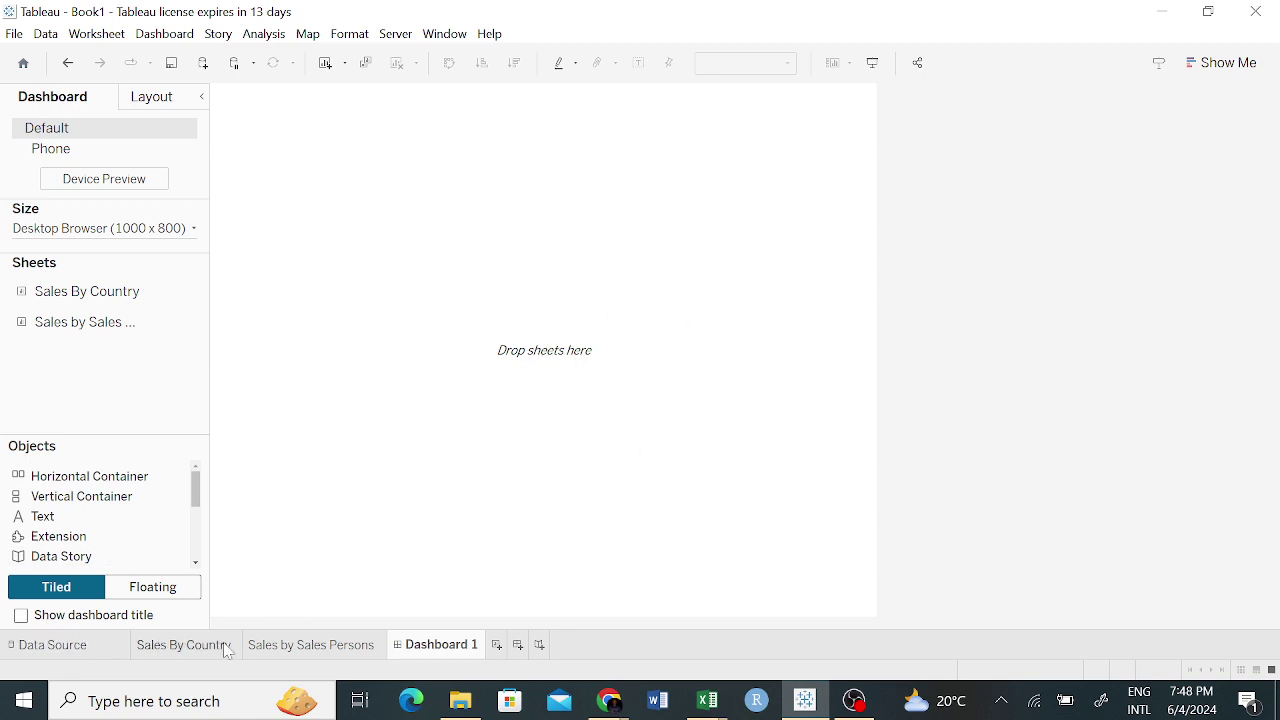
{"action": "left_click", "coordinate": [182, 650]}
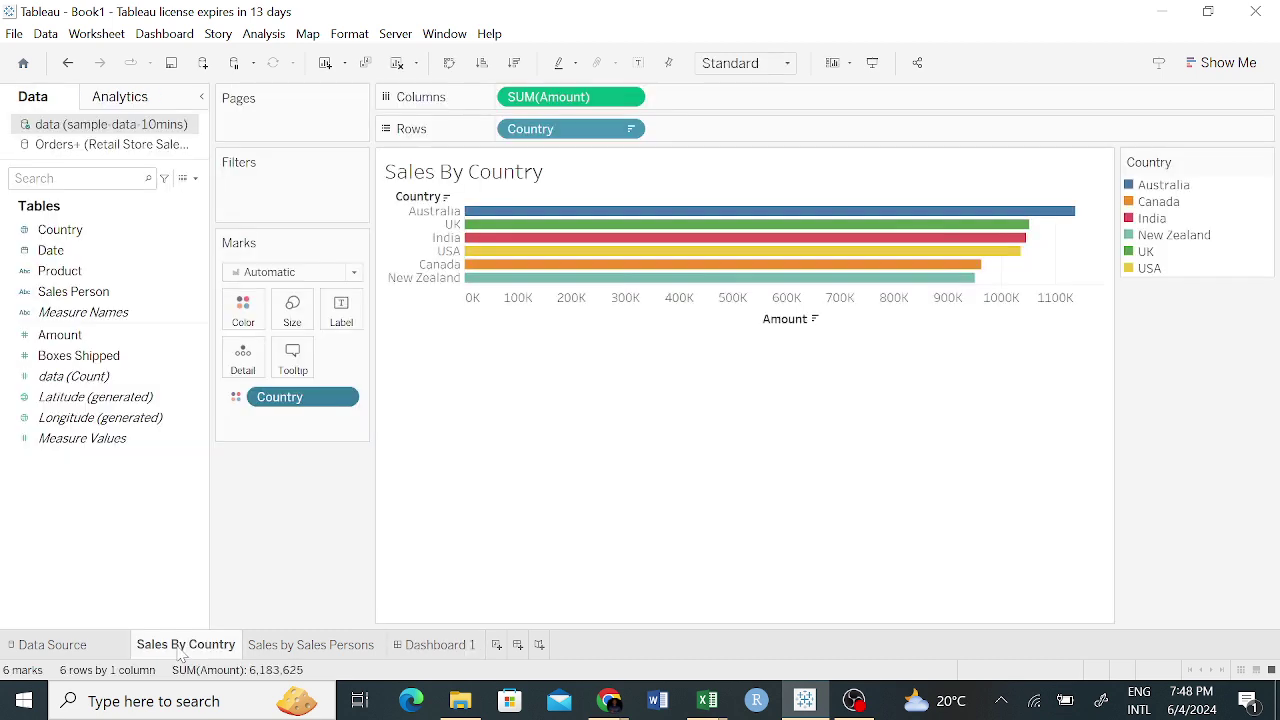
{"action": "left_click_drag", "start_coordinate": [182, 650], "coordinate": [434, 645]}
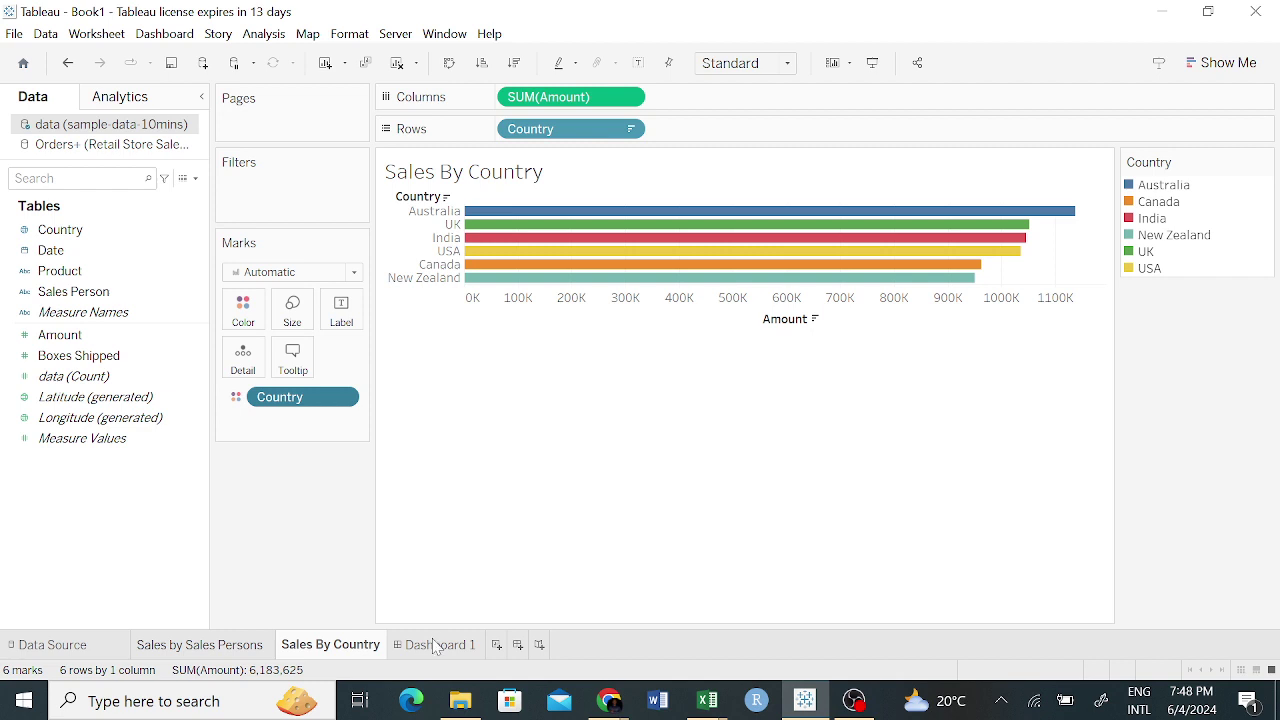
{"action": "left_click", "coordinate": [436, 645]}
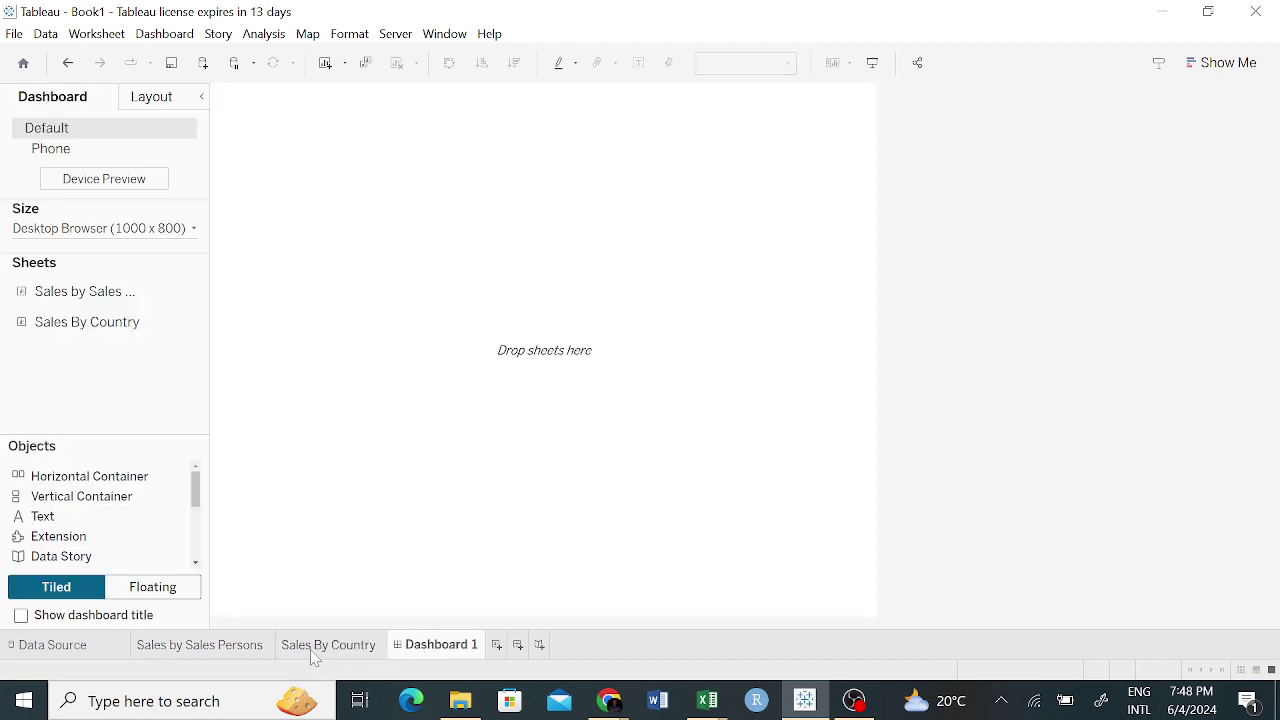
Add Sales by Sales Persons to the dashboard, with Sales By Country placed on its left.
{"action": "double_click", "coordinate": [143, 293]}
{"action": "key", "text": "ctrl+z"}
{"action": "double_click", "coordinate": [71, 289]}
{"action": "left_click_drag", "start_coordinate": [71, 289], "coordinate": [483, 291]}
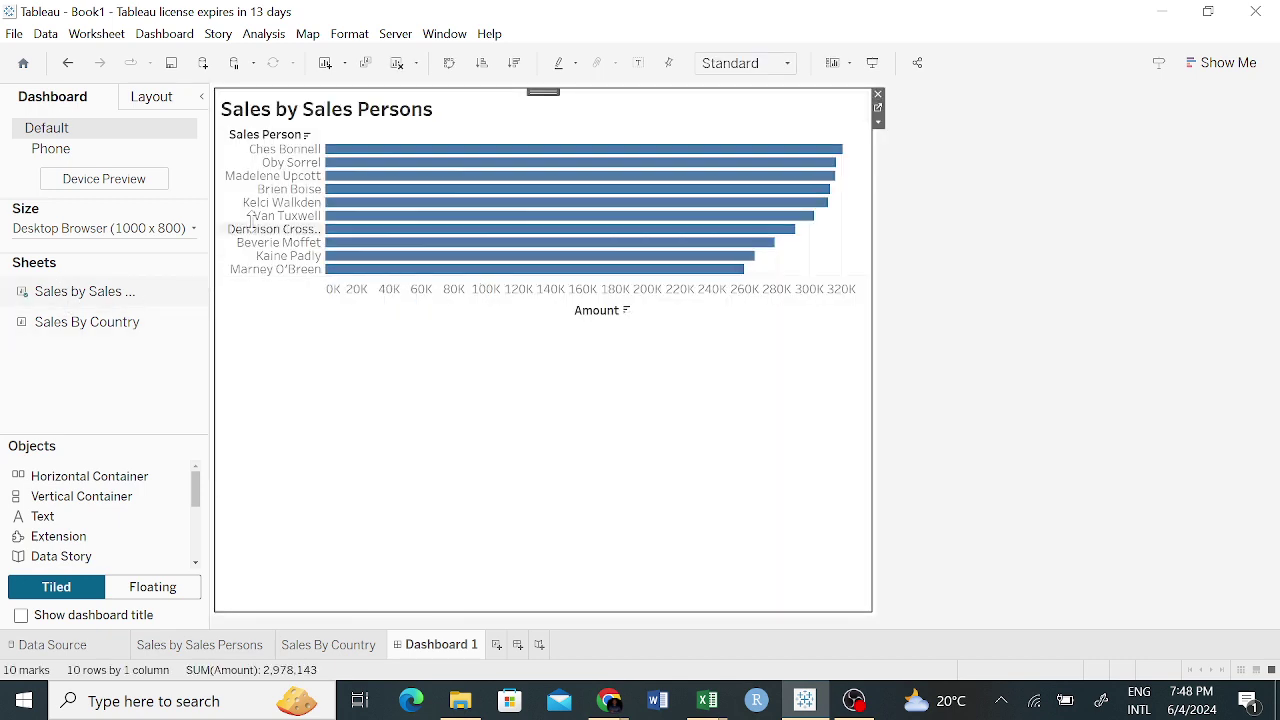
{"action": "mouse_move", "coordinate": [60, 322]}
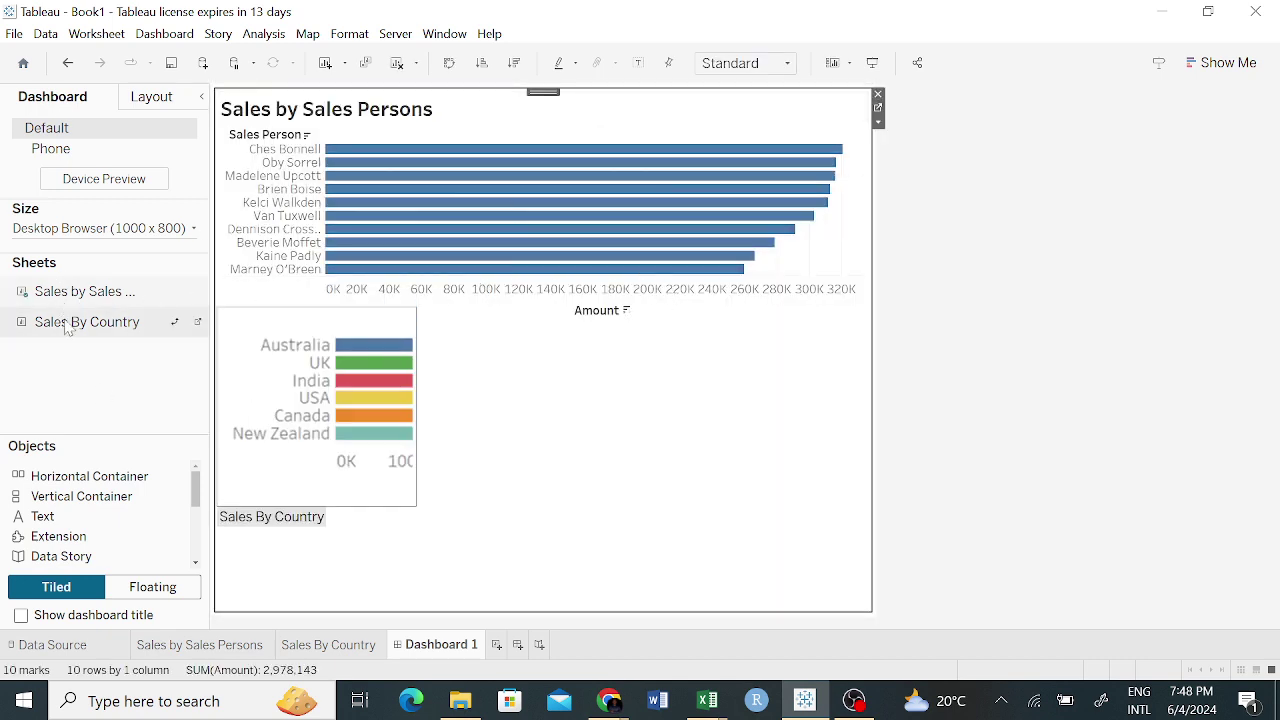
{"action": "left_click_drag", "start_coordinate": [62, 324], "coordinate": [946, 289]}
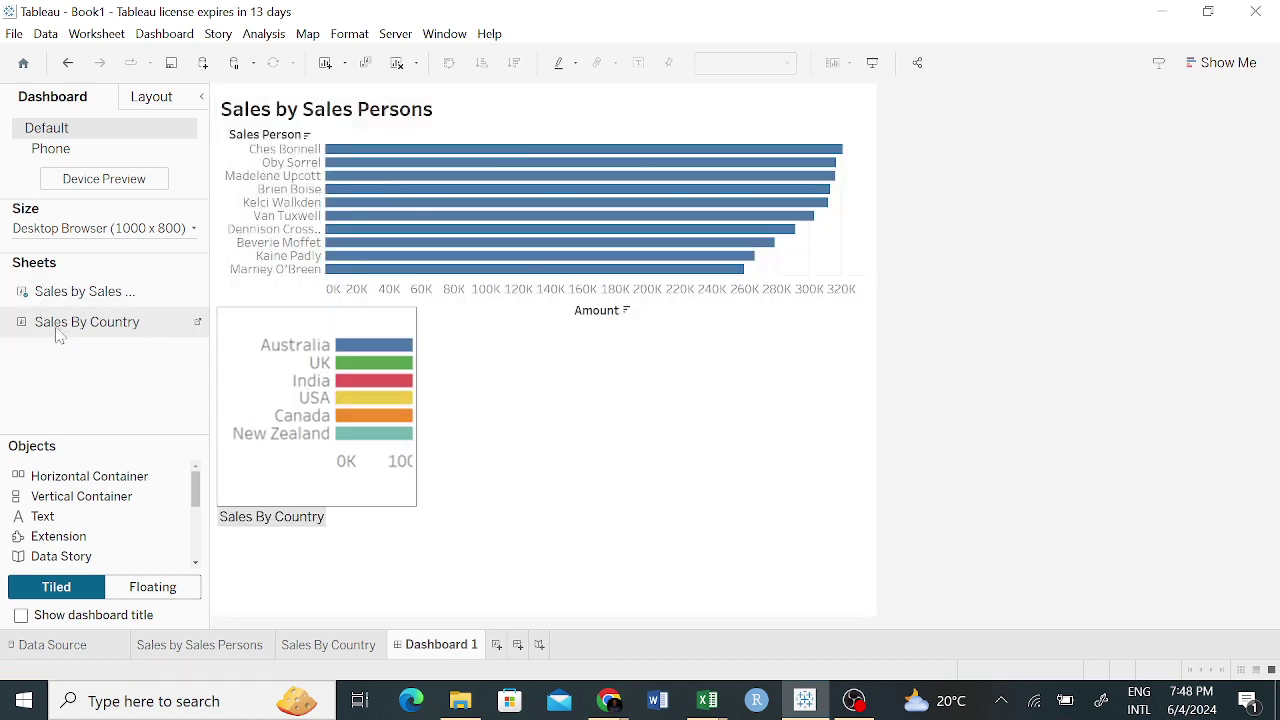
{"action": "left_click_drag", "start_coordinate": [62, 330], "coordinate": [393, 366]}
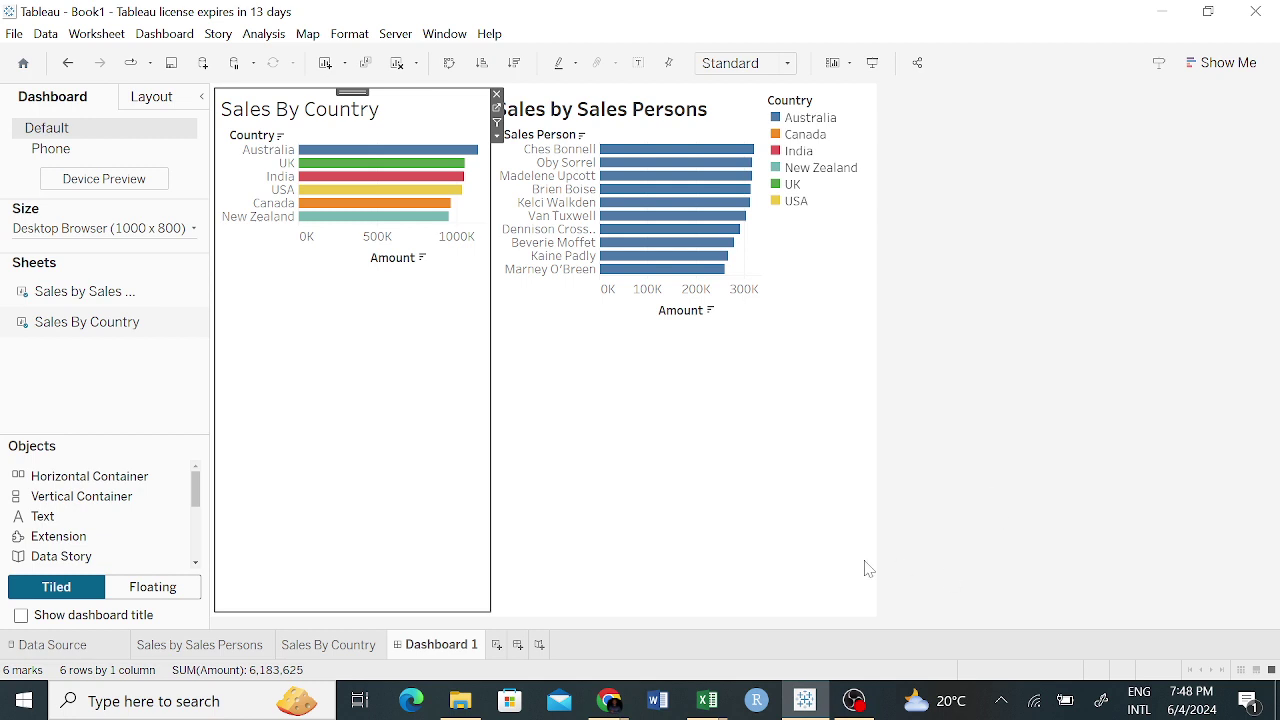
Select each chart on the dashboard, then switch to the Sales By Country worksheet.
{"action": "left_click", "coordinate": [645, 408]}
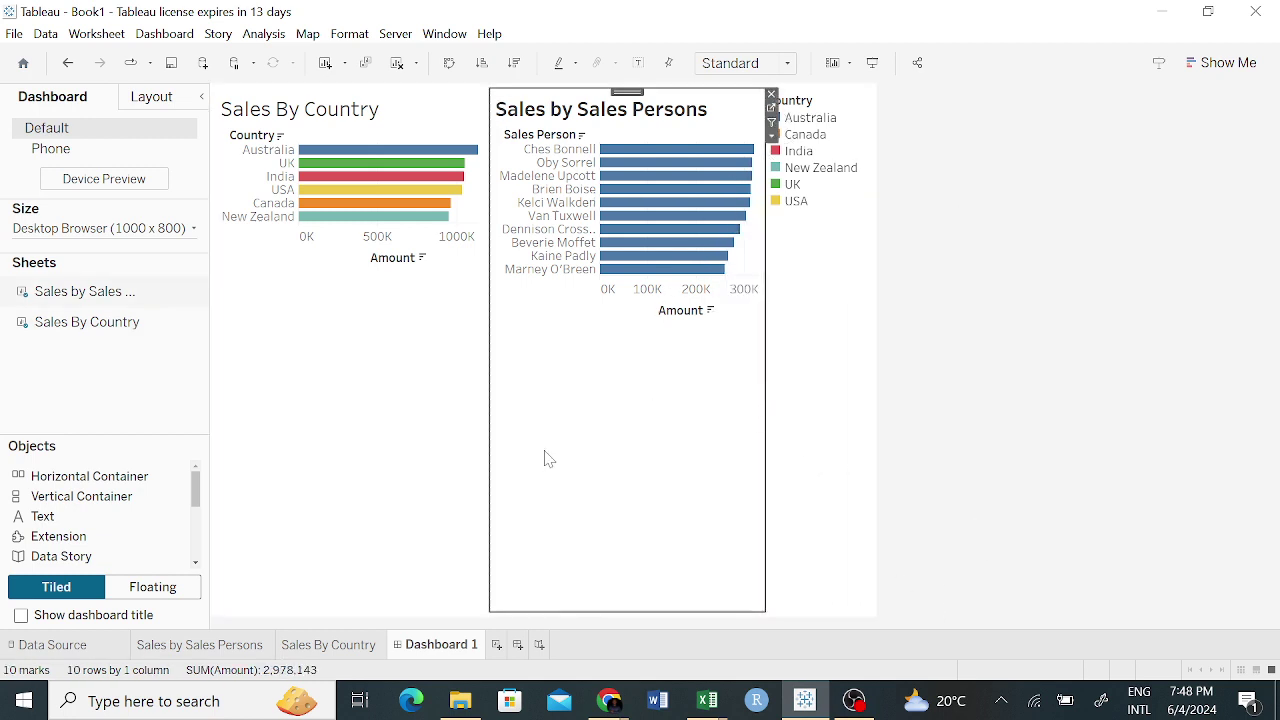
{"action": "left_click", "coordinate": [364, 328]}
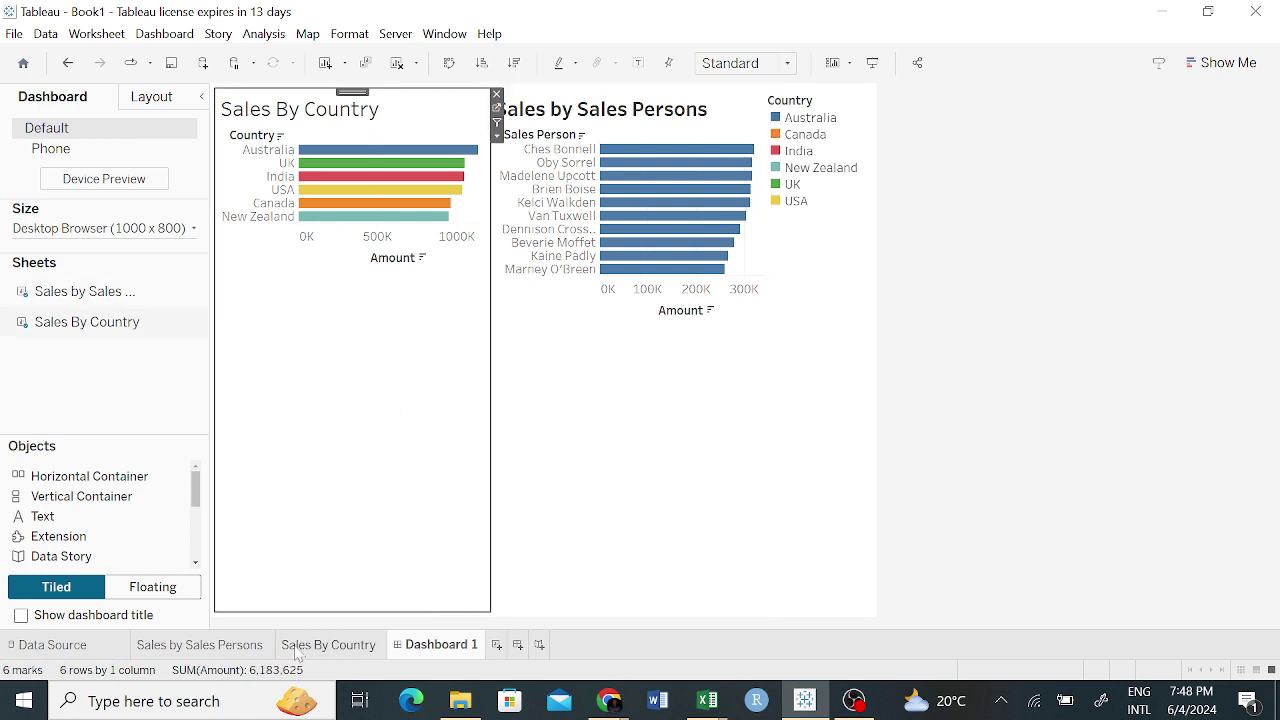
{"action": "left_click", "coordinate": [330, 645]}
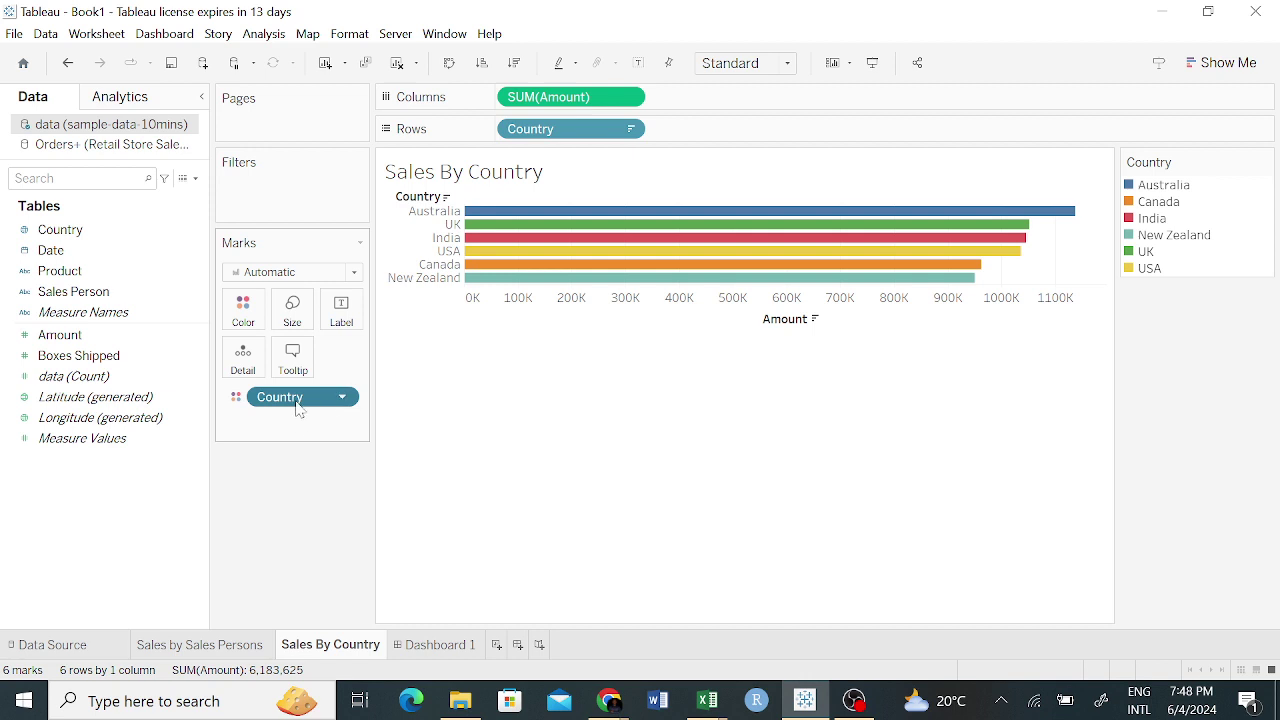
Remove Country from the Marks card so the bars turn plain blue, then return to Dashboard 1.
{"action": "left_click_drag", "start_coordinate": [300, 402], "coordinate": [110, 292]}
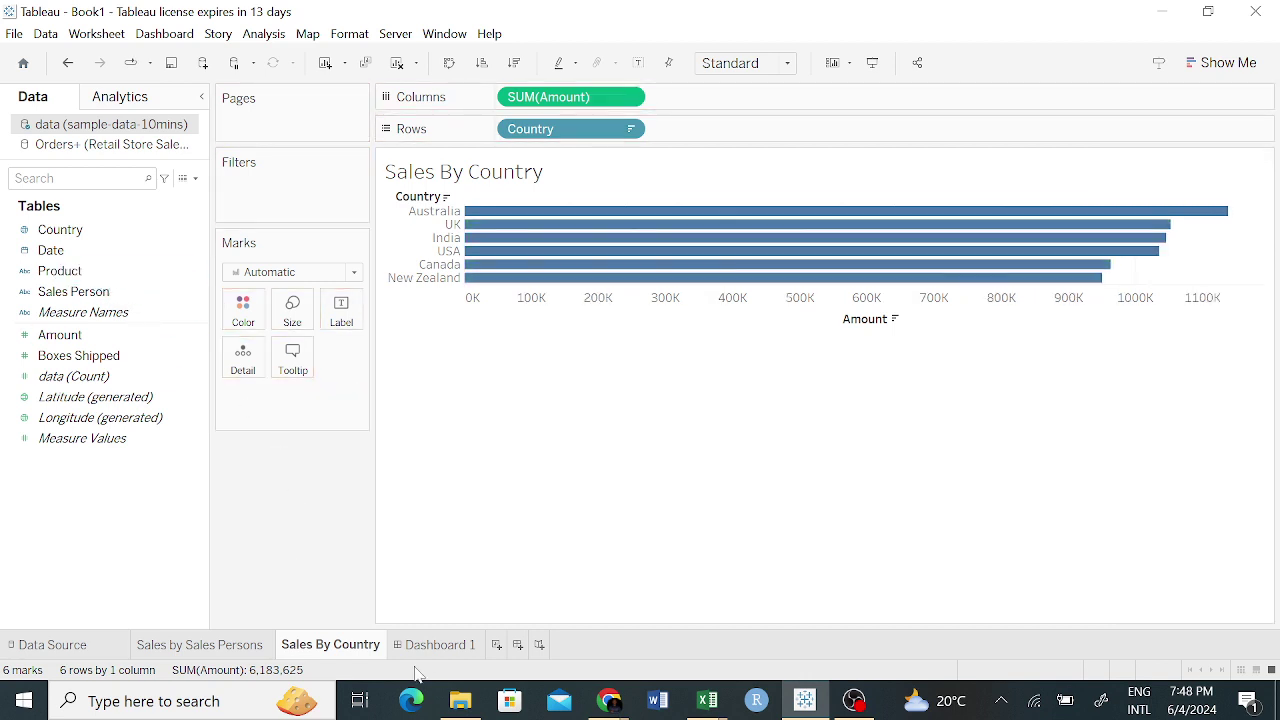
{"action": "left_click", "coordinate": [435, 645]}
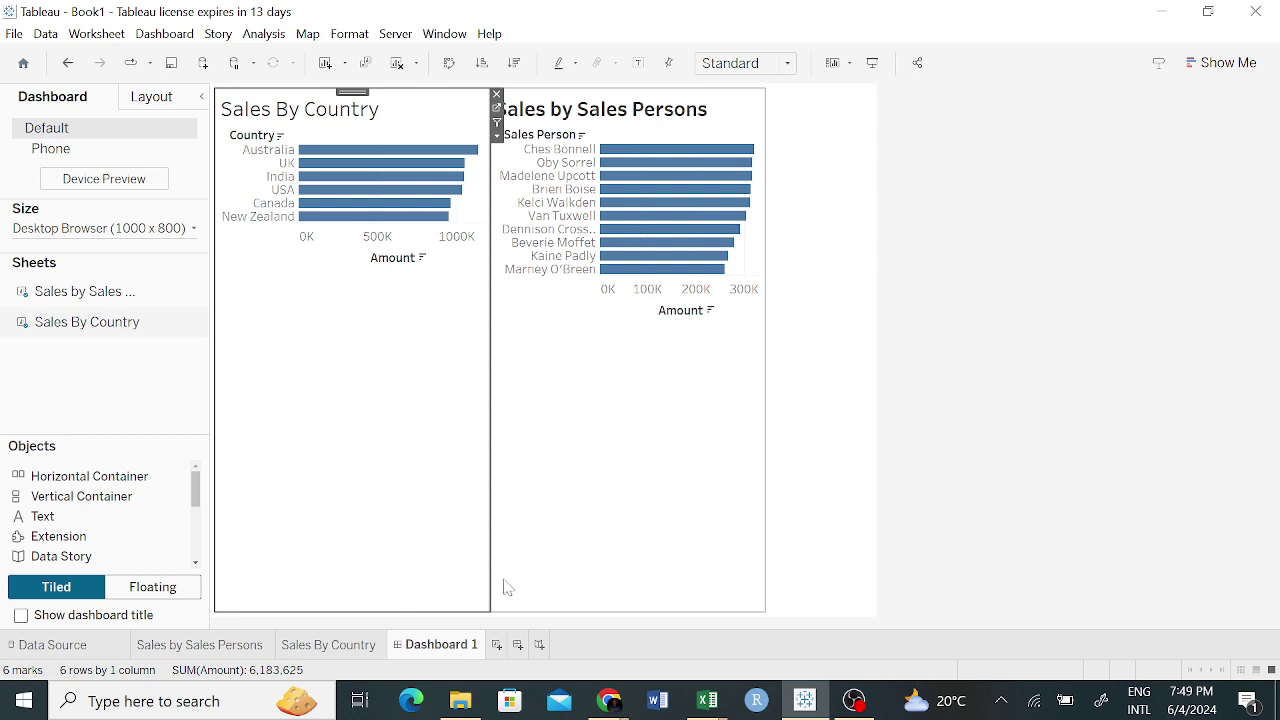
Delete Dashboard 1 and go back to the Sales by Sales Persons worksheet.
{"action": "right_click", "coordinate": [441, 650]}
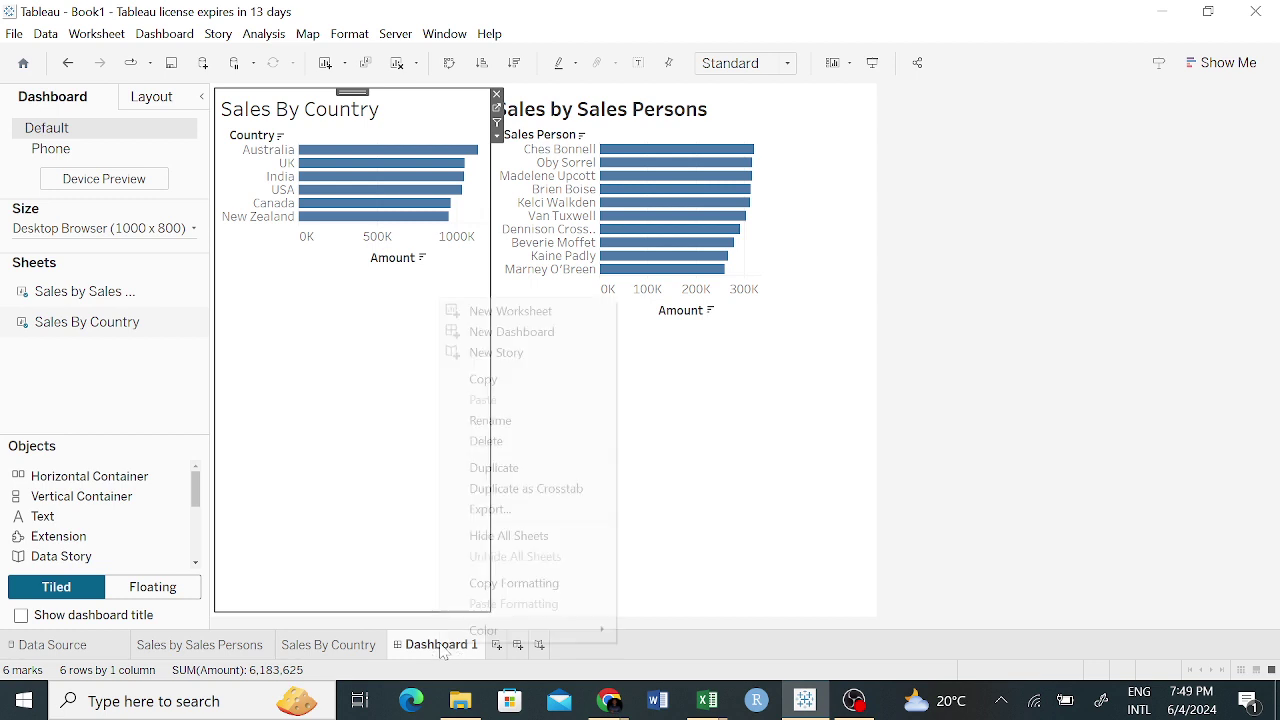
{"action": "left_click", "coordinate": [508, 447]}
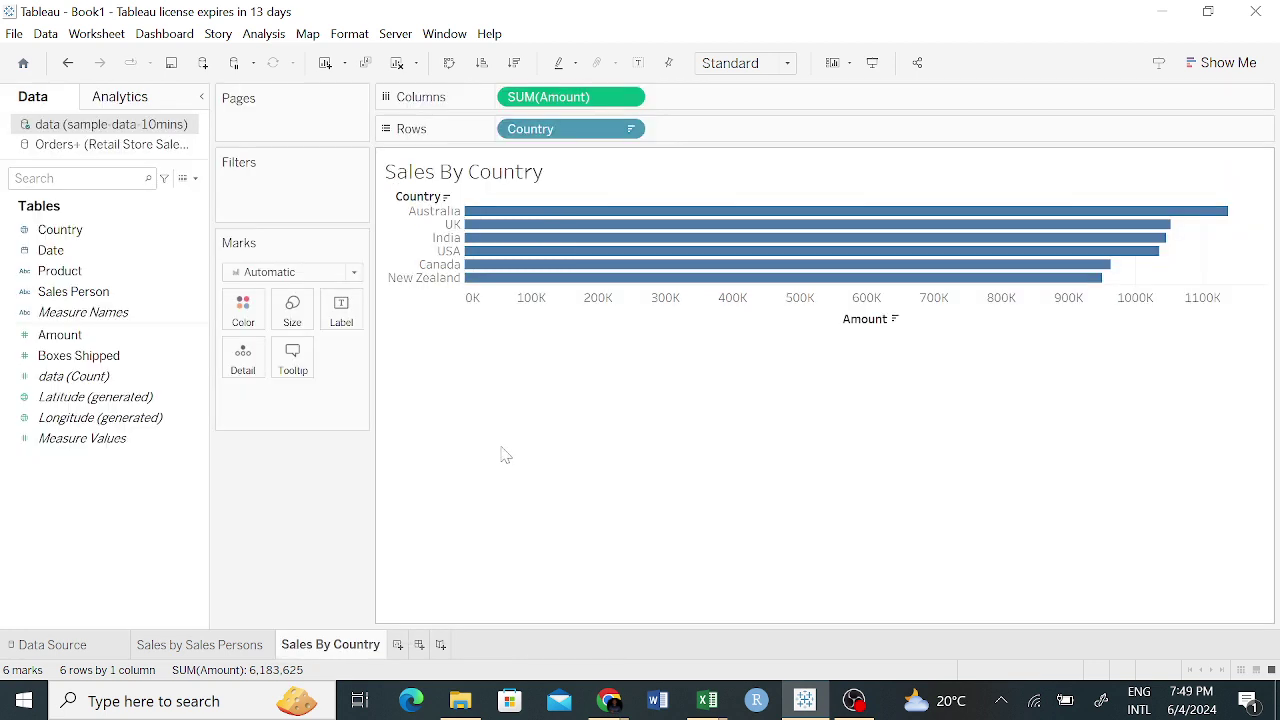
{"action": "left_click", "coordinate": [204, 650]}
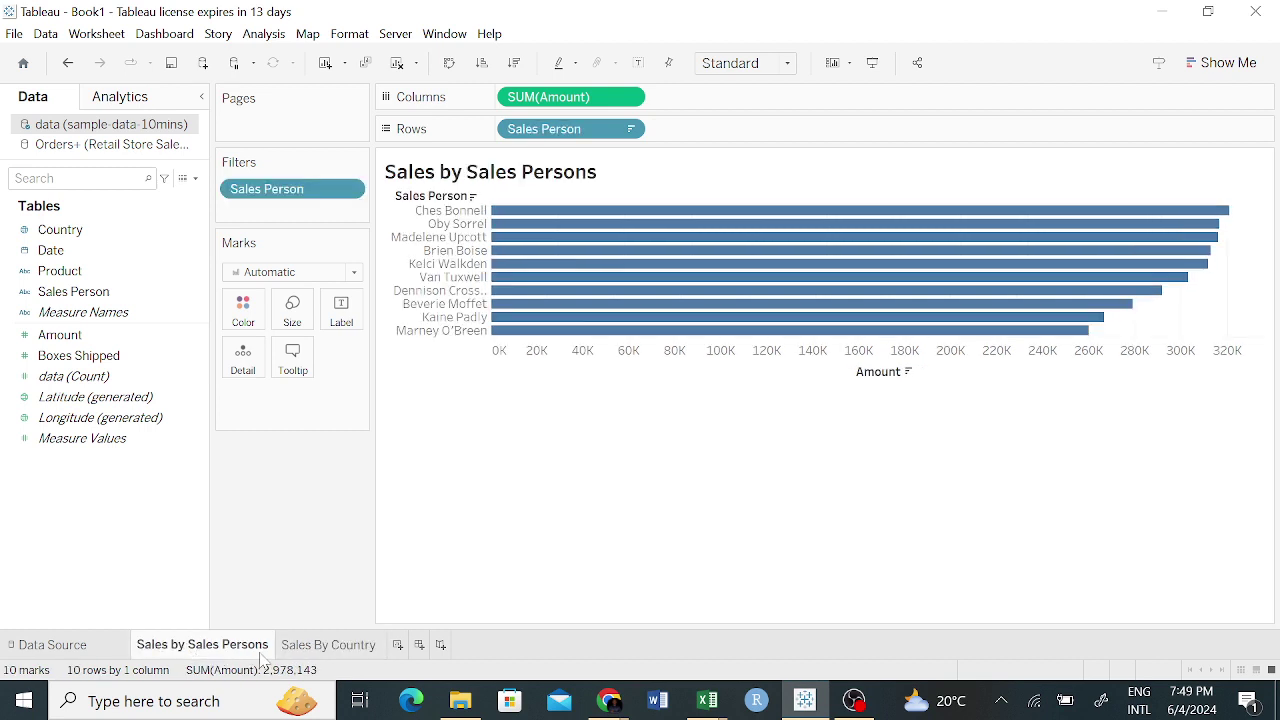
{"action": "mouse_move", "coordinate": [276, 645]}
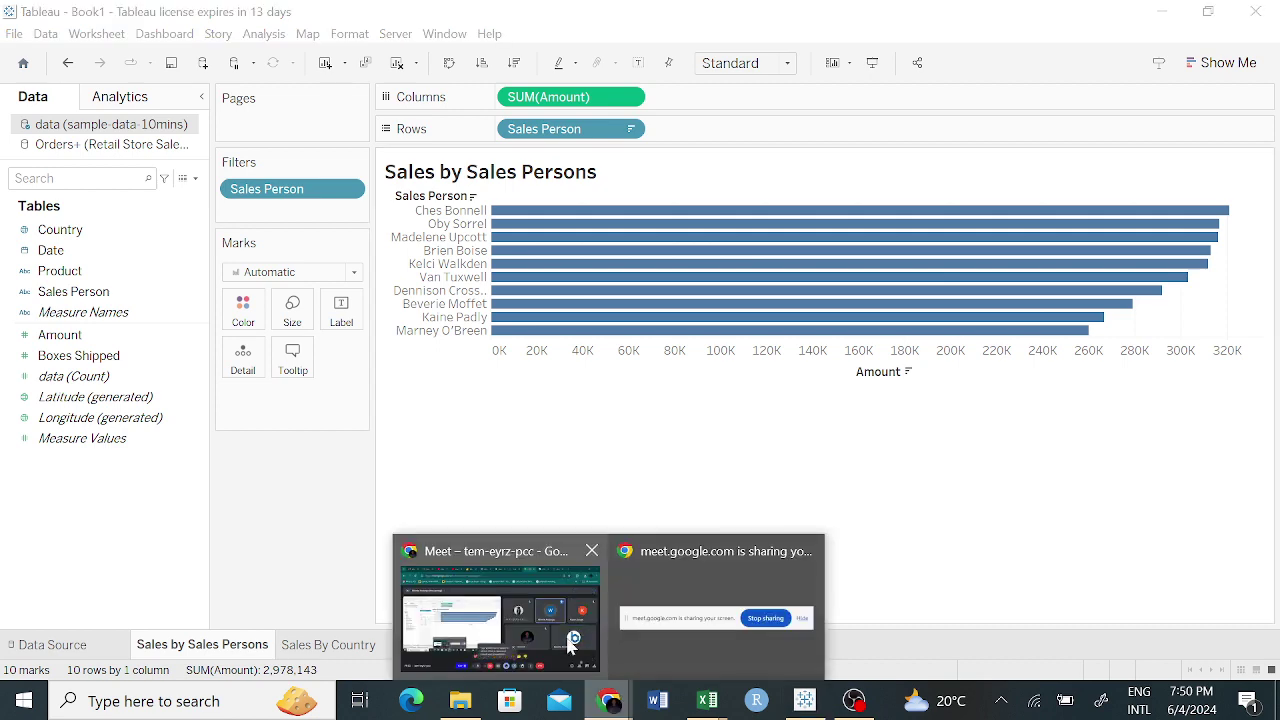
Bring the Google Meet call forward and dismiss the infinity mirror and screen-visible warnings.
{"action": "left_click", "coordinate": [540, 630]}
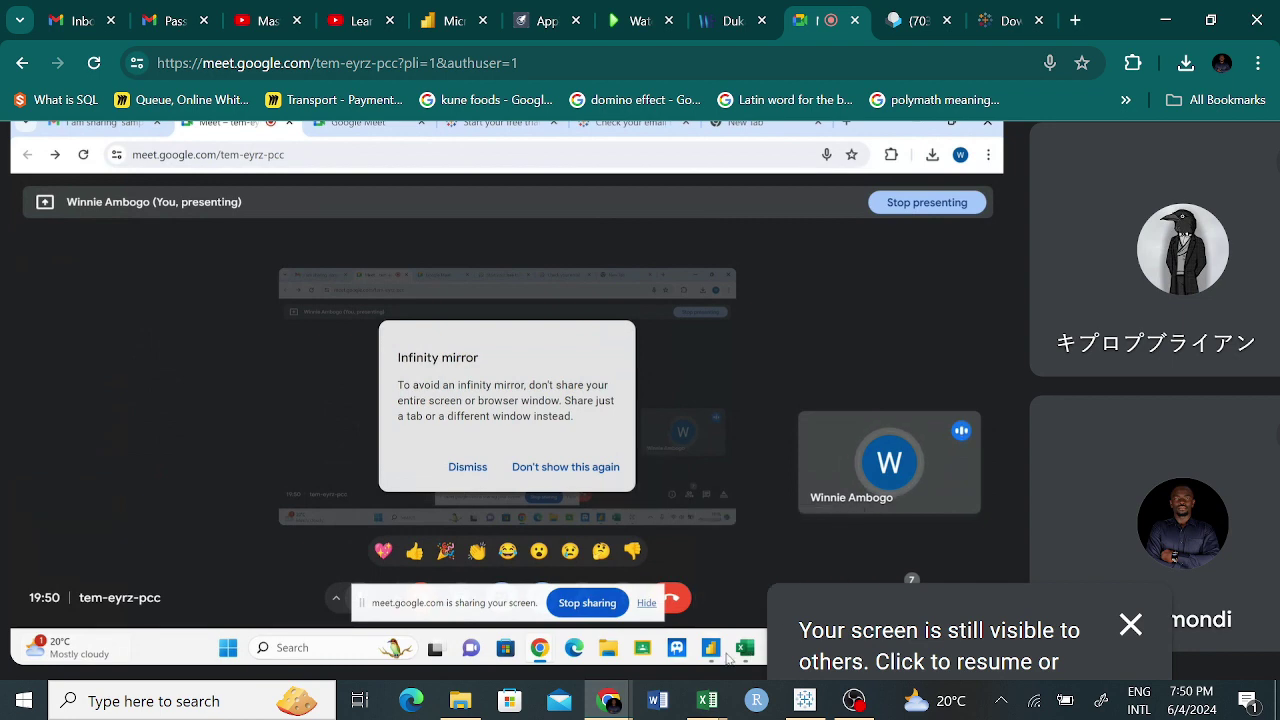
{"action": "left_click", "coordinate": [467, 467]}
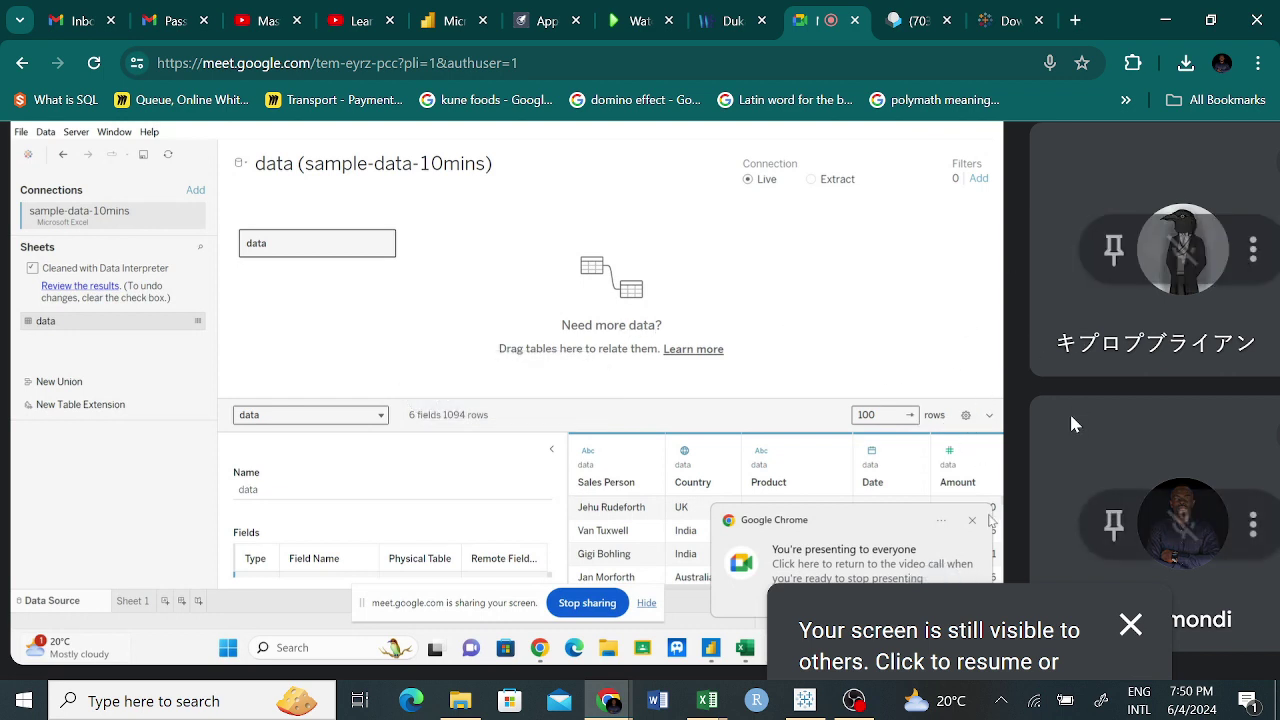
{"action": "left_click", "coordinate": [1130, 625]}
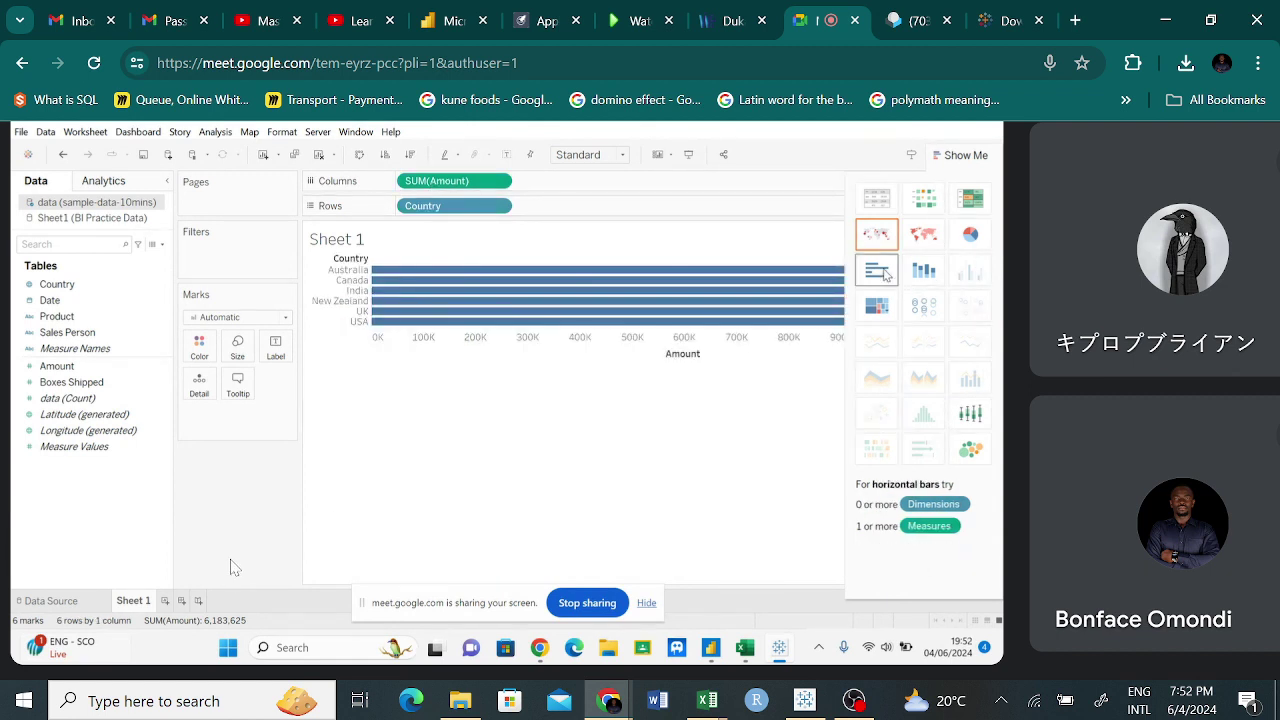
{"action": "mouse_move", "coordinate": [74, 540]}
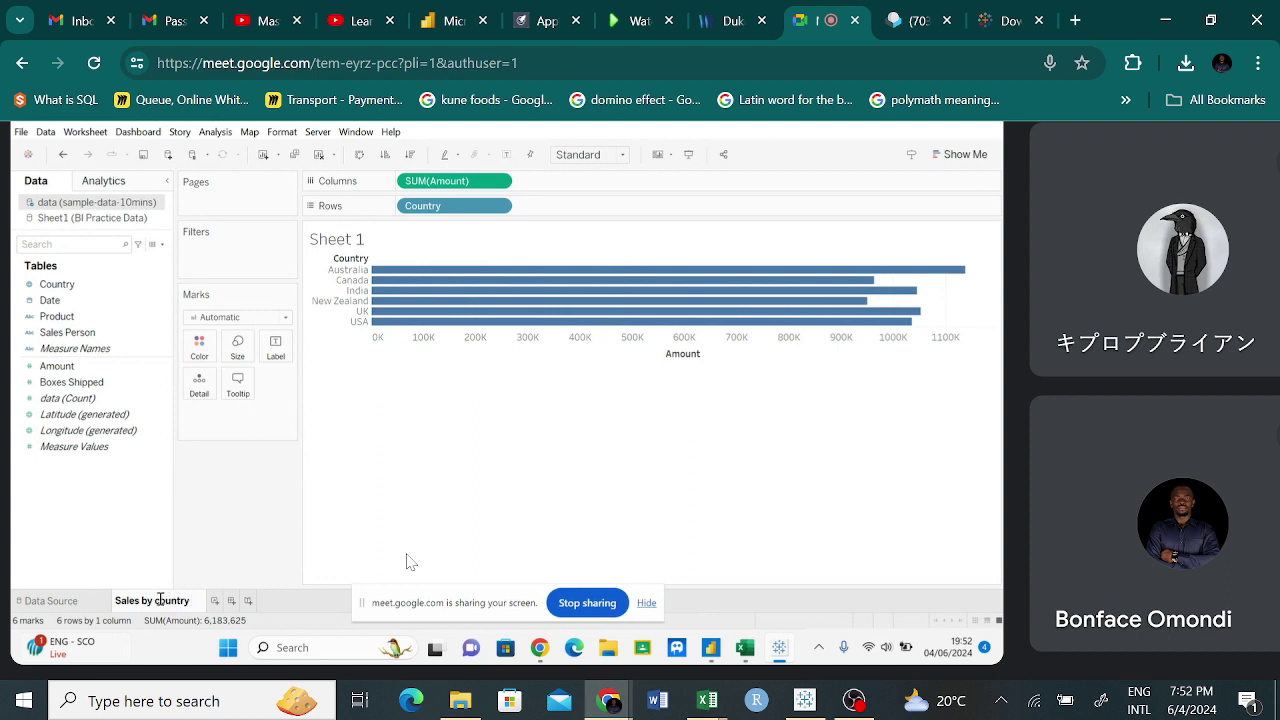
Rename the Sheet 1 worksheet tab to 'Sales by Country'.
{"action": "mouse_move", "coordinate": [440, 525]}
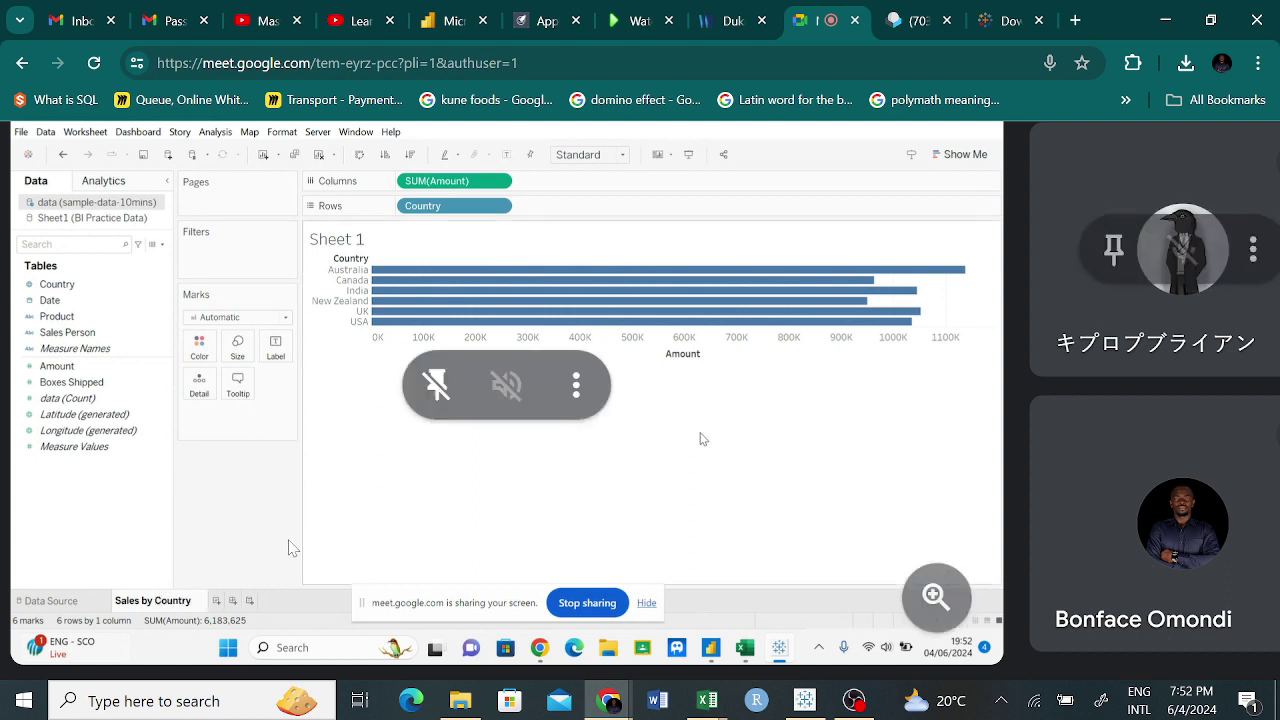
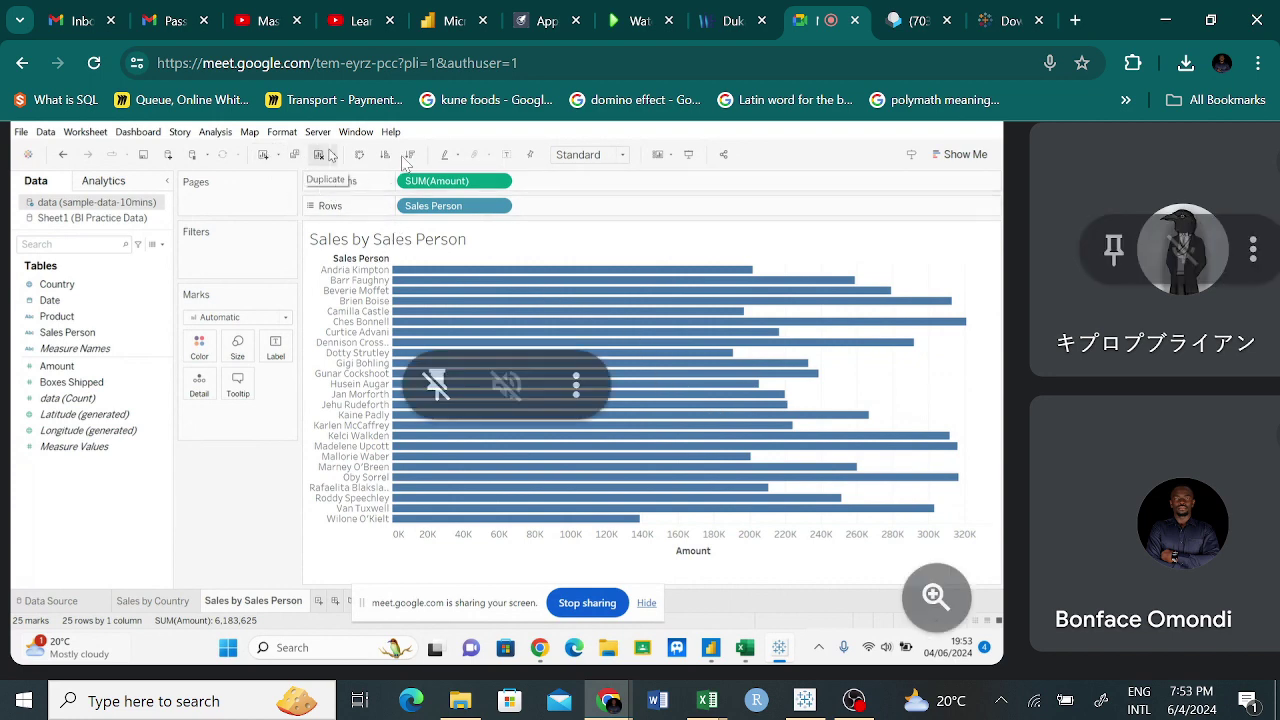
Sort the Sales by Sales Person bars descending by Amount, cycling the axis sort back to descending.
{"action": "left_click", "coordinate": [409, 156]}
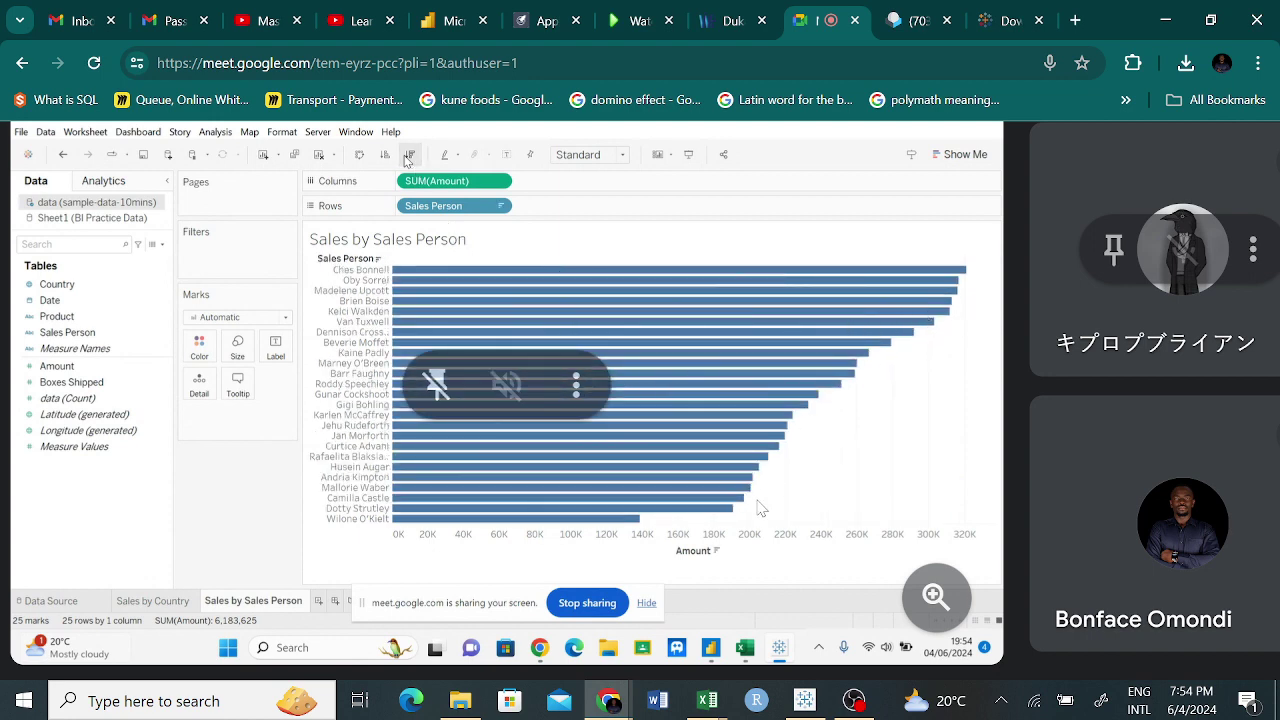
{"action": "left_click", "coordinate": [716, 552]}
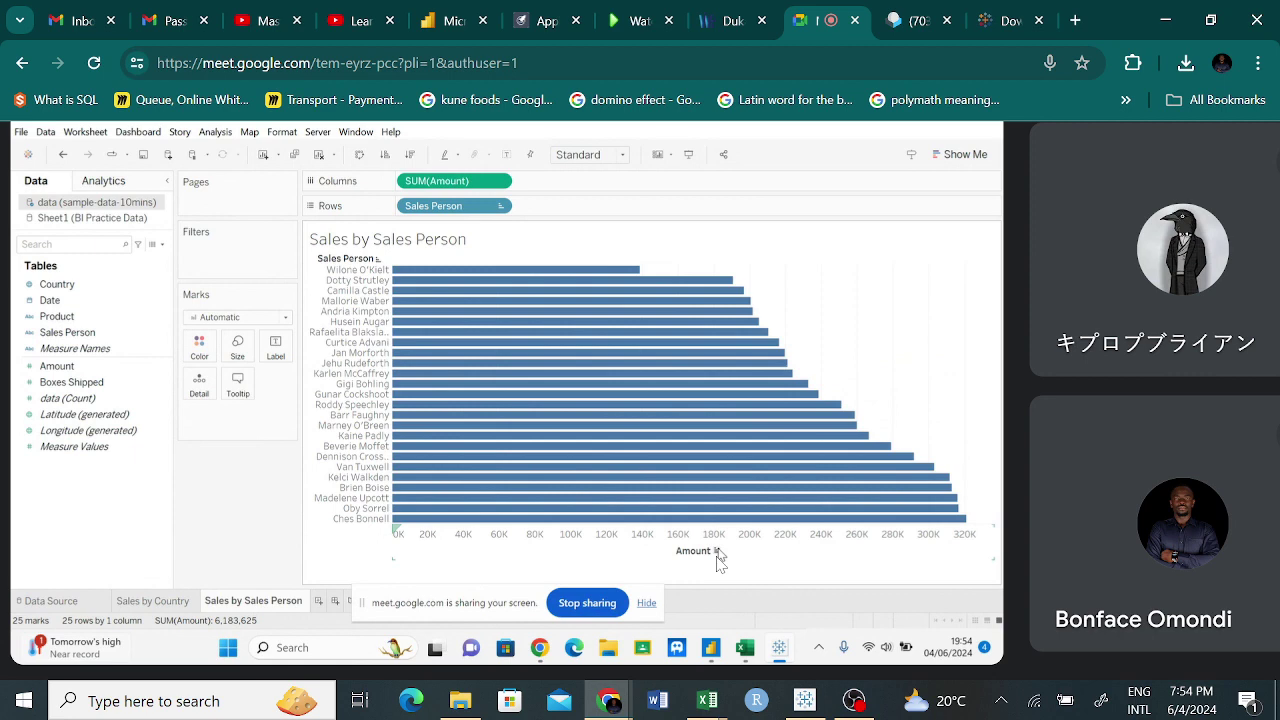
{"action": "left_click", "coordinate": [716, 551]}
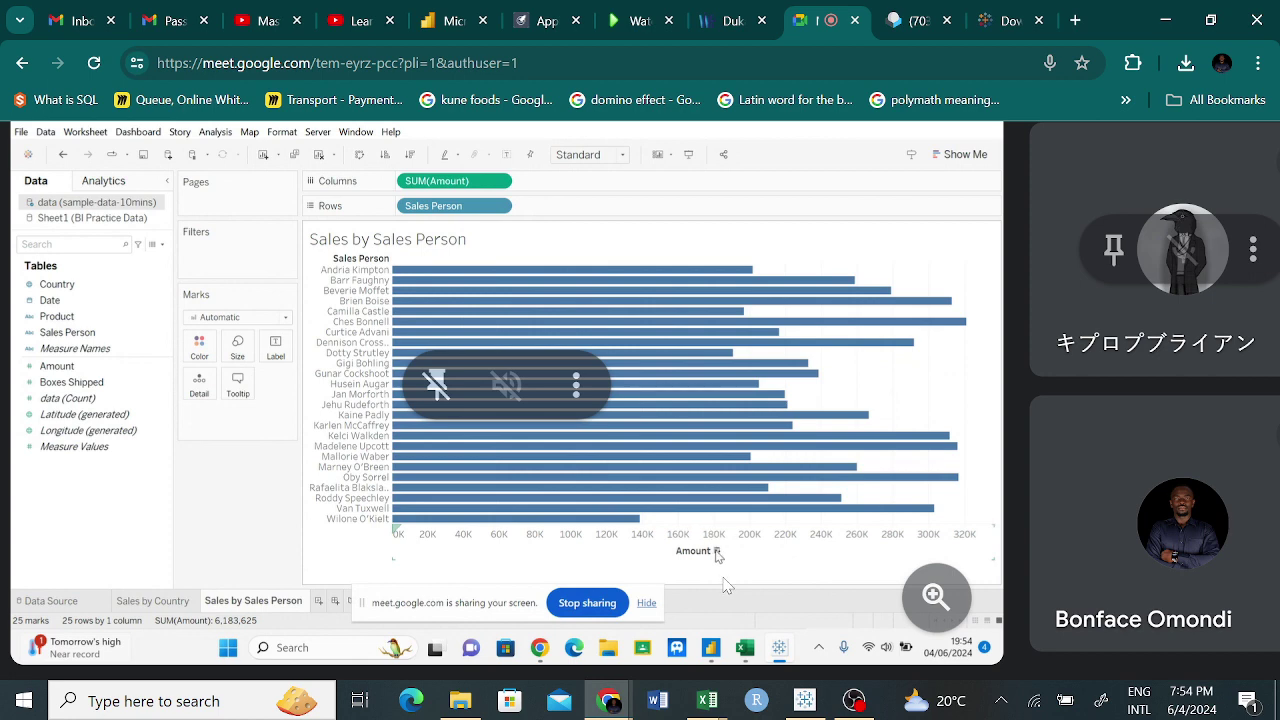
{"action": "left_click", "coordinate": [716, 551]}
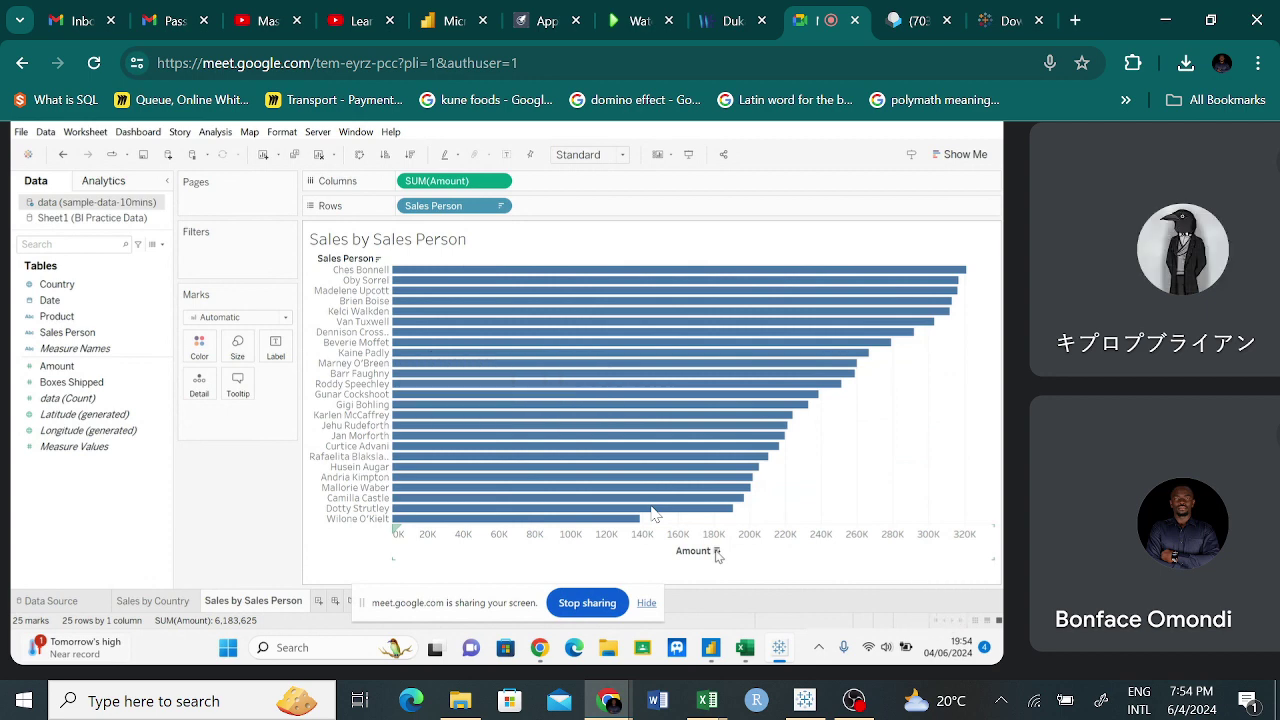
{"action": "mouse_move", "coordinate": [716, 552]}
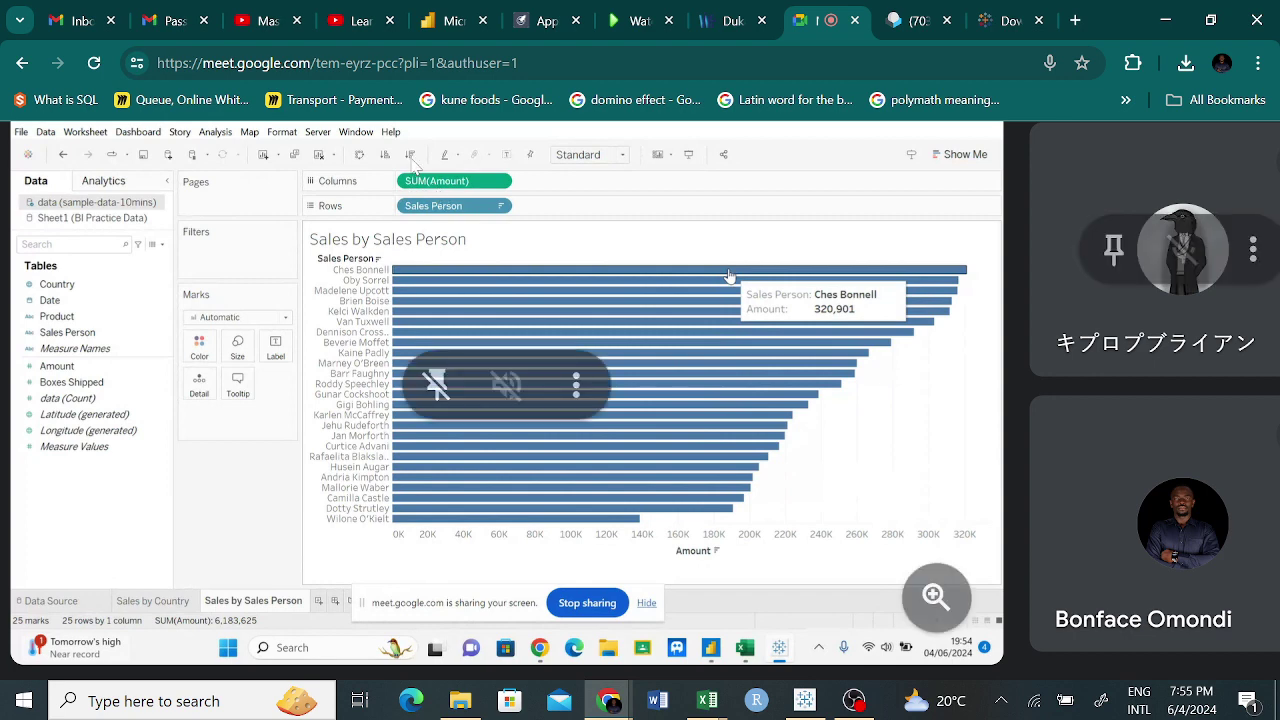
{"action": "left_click", "coordinate": [815, 705]}
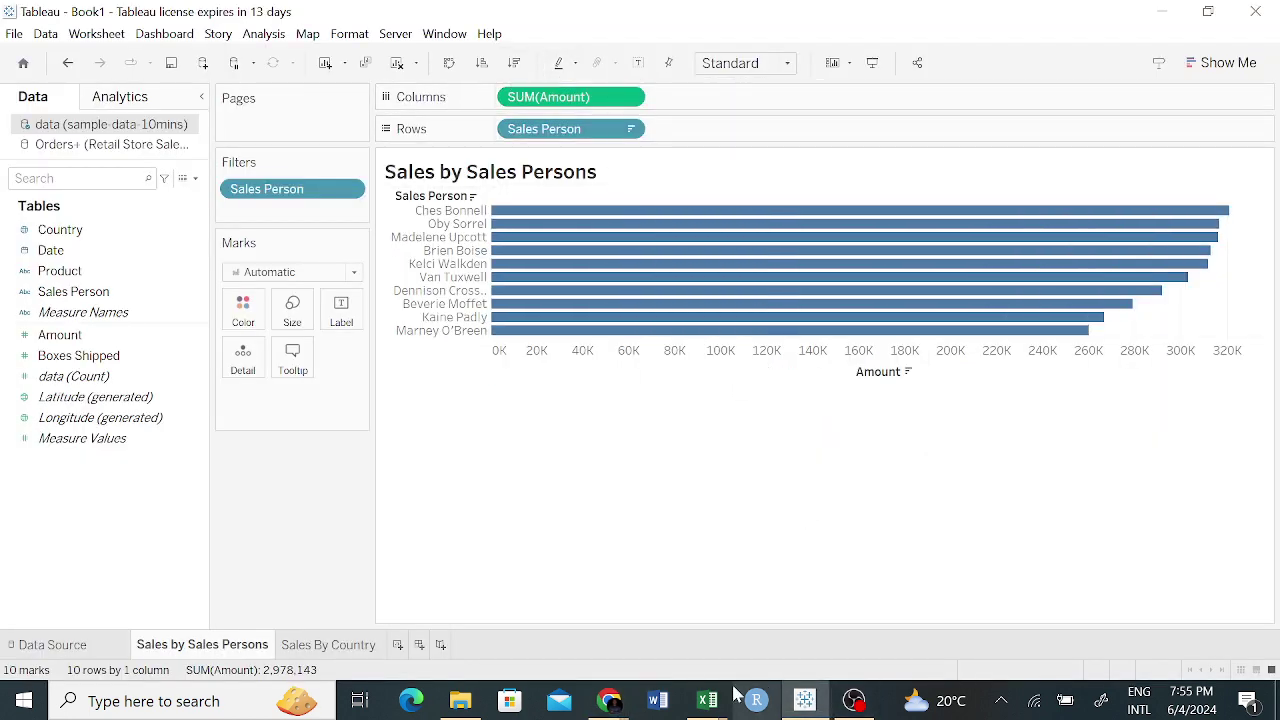
{"action": "left_click", "coordinate": [806, 703]}
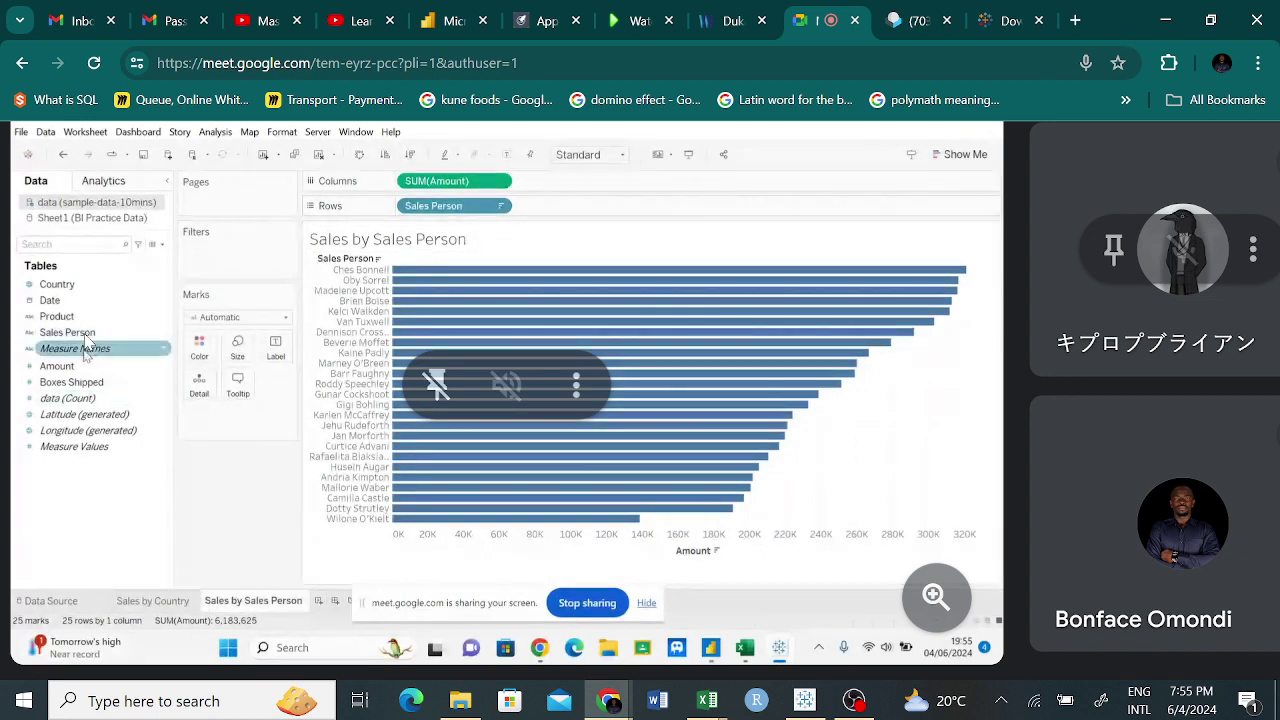
Add Sales Person to the Filters shelf to begin a Top 5 by Sum of Amount filter.
{"action": "left_click_drag", "start_coordinate": [70, 334], "coordinate": [212, 232]}
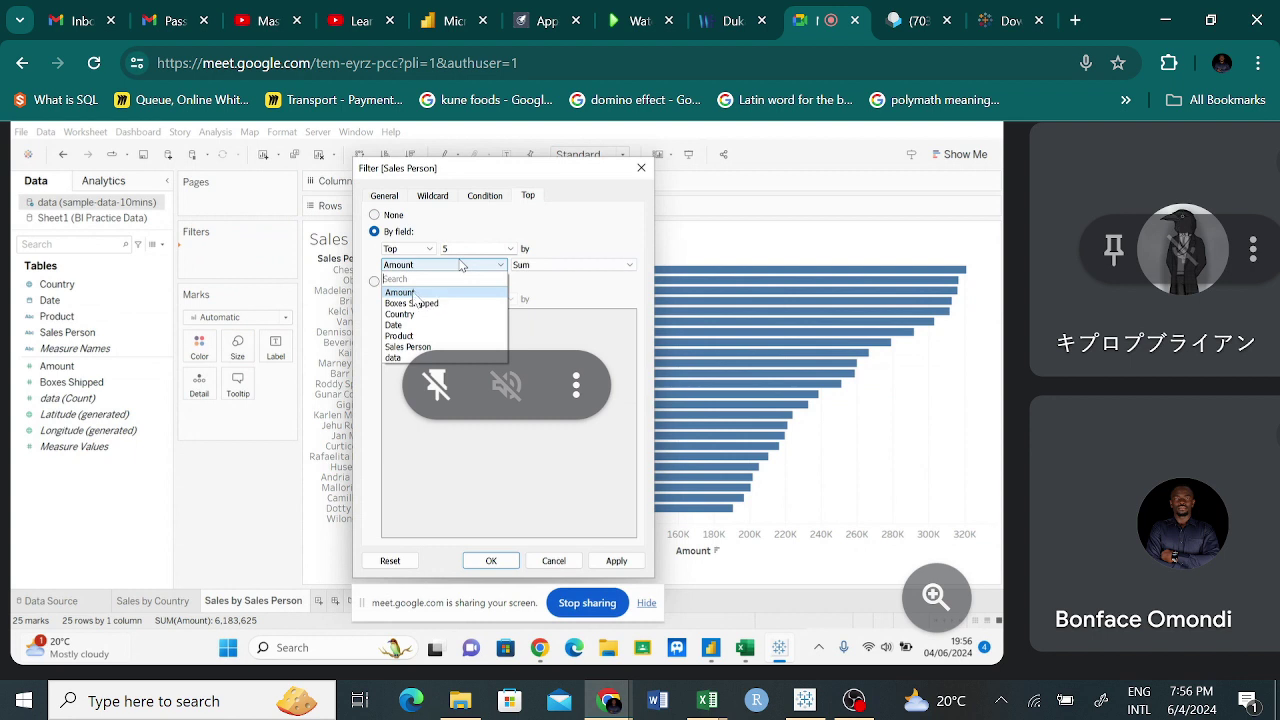
Keep Amount as the ranking field for the Sales Person Top 5 filter.
{"action": "left_click", "coordinate": [414, 293]}
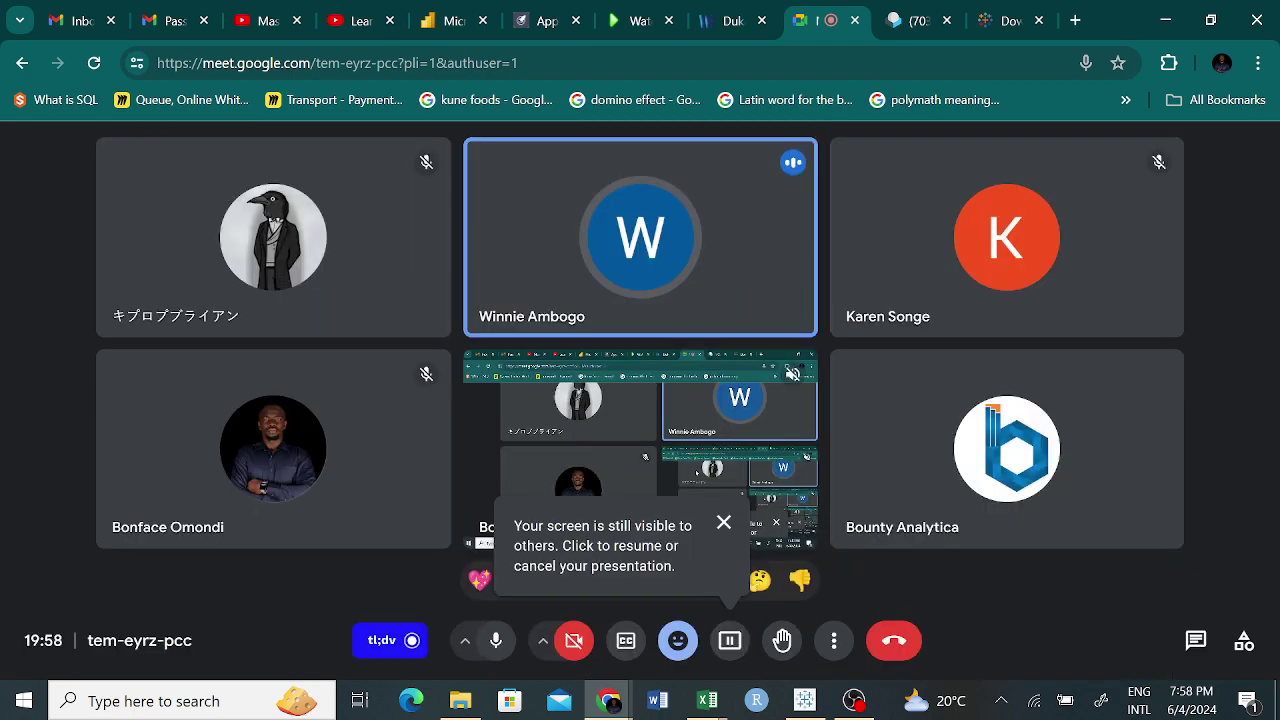
Resume presenting in Google Meet and bring the Tableau workbook back in front.
{"action": "left_click", "coordinate": [805, 700]}
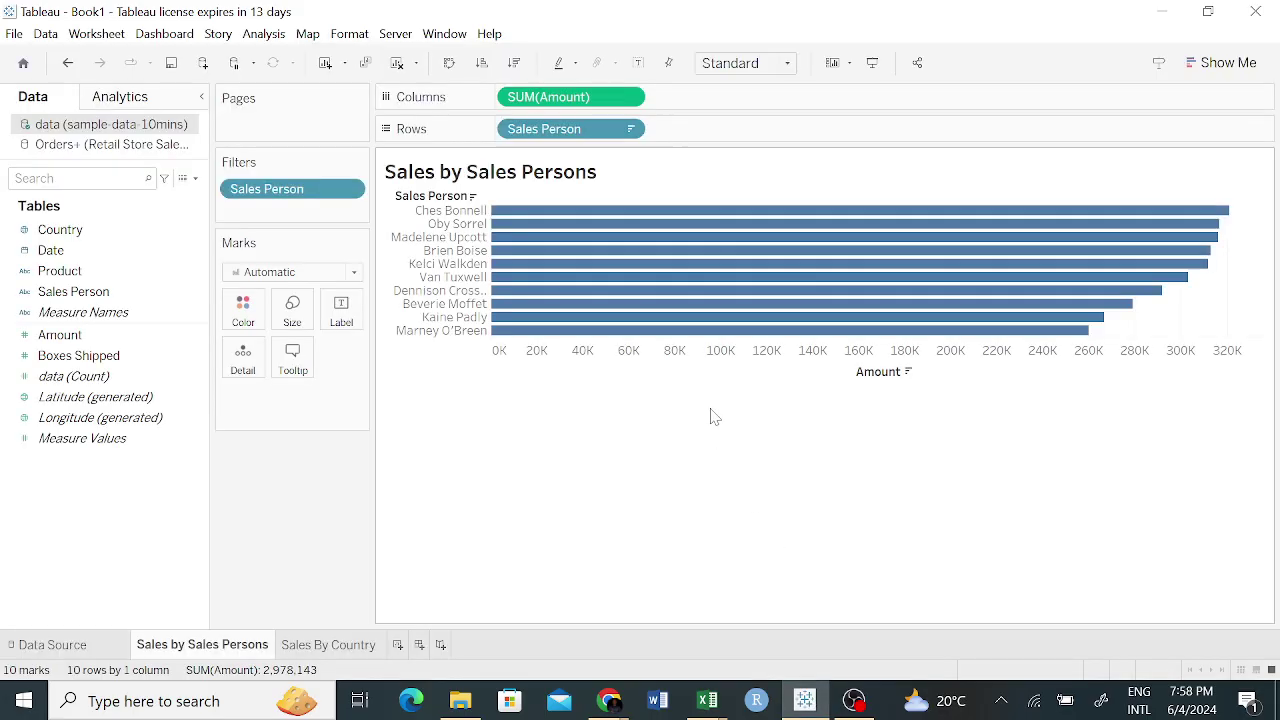
{"action": "mouse_move", "coordinate": [609, 700]}
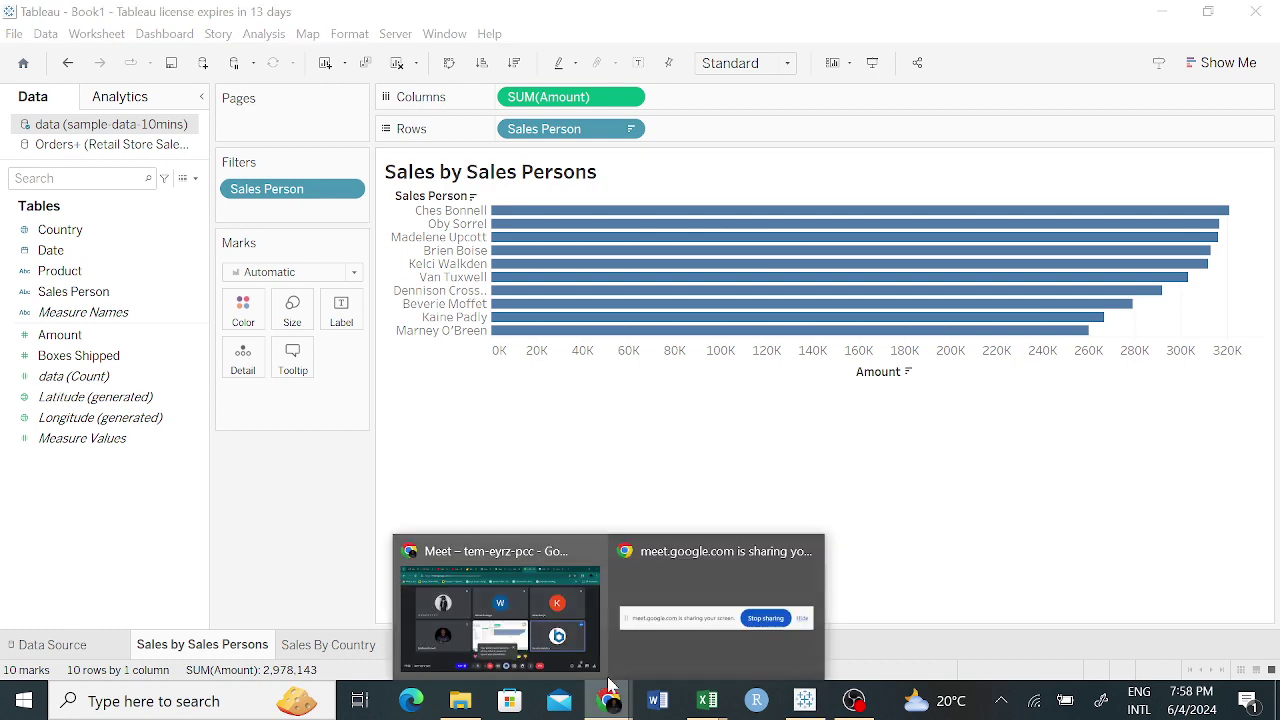
{"action": "left_click", "coordinate": [560, 638]}
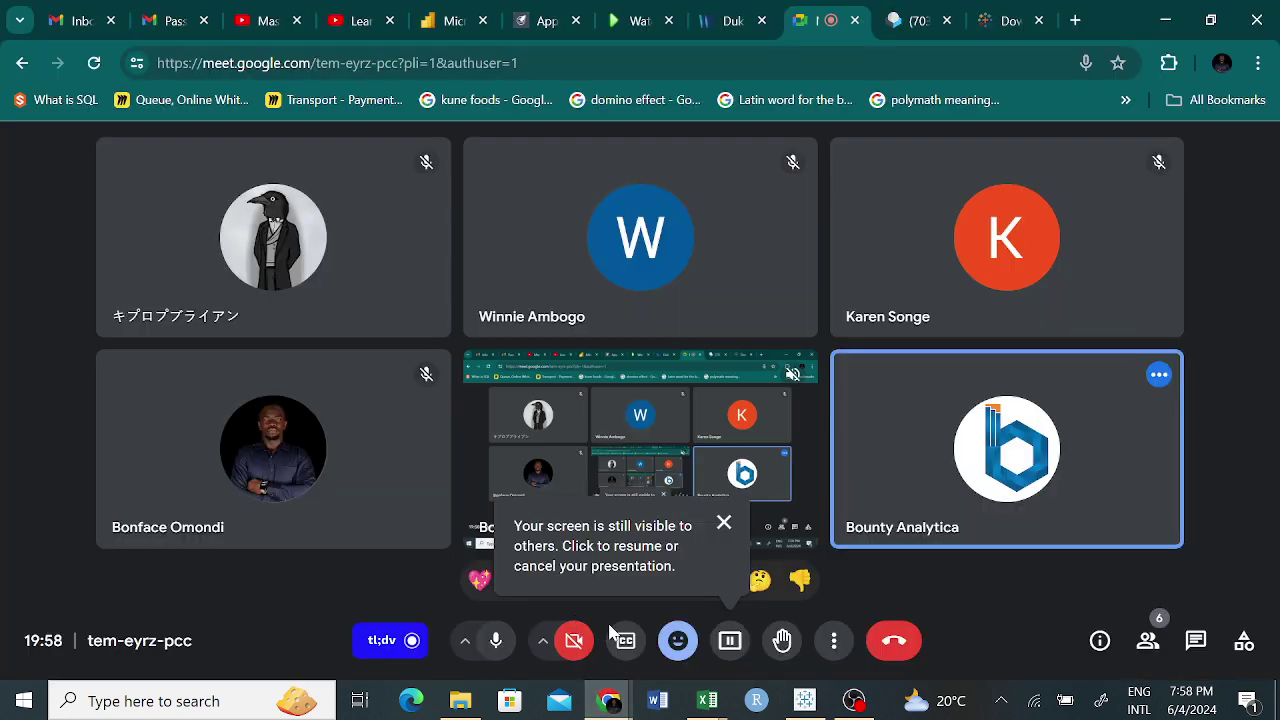
{"action": "left_click", "coordinate": [730, 640]}
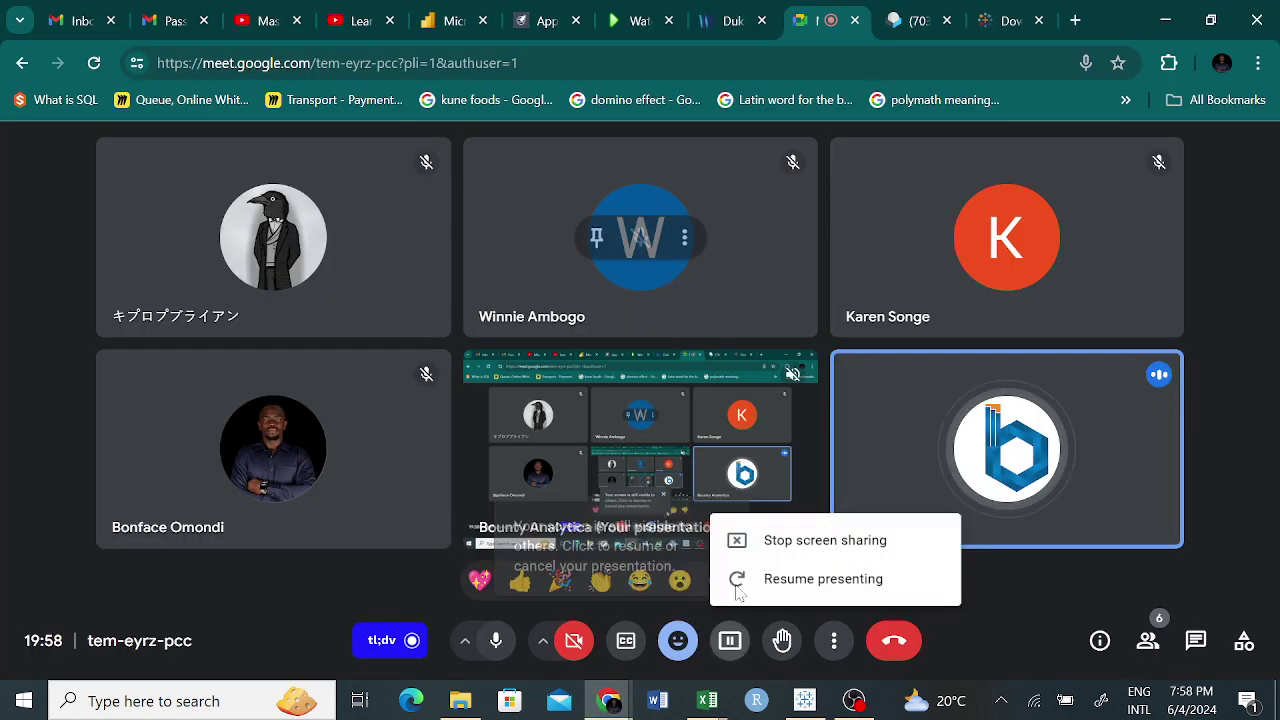
{"action": "left_click", "coordinate": [823, 581]}
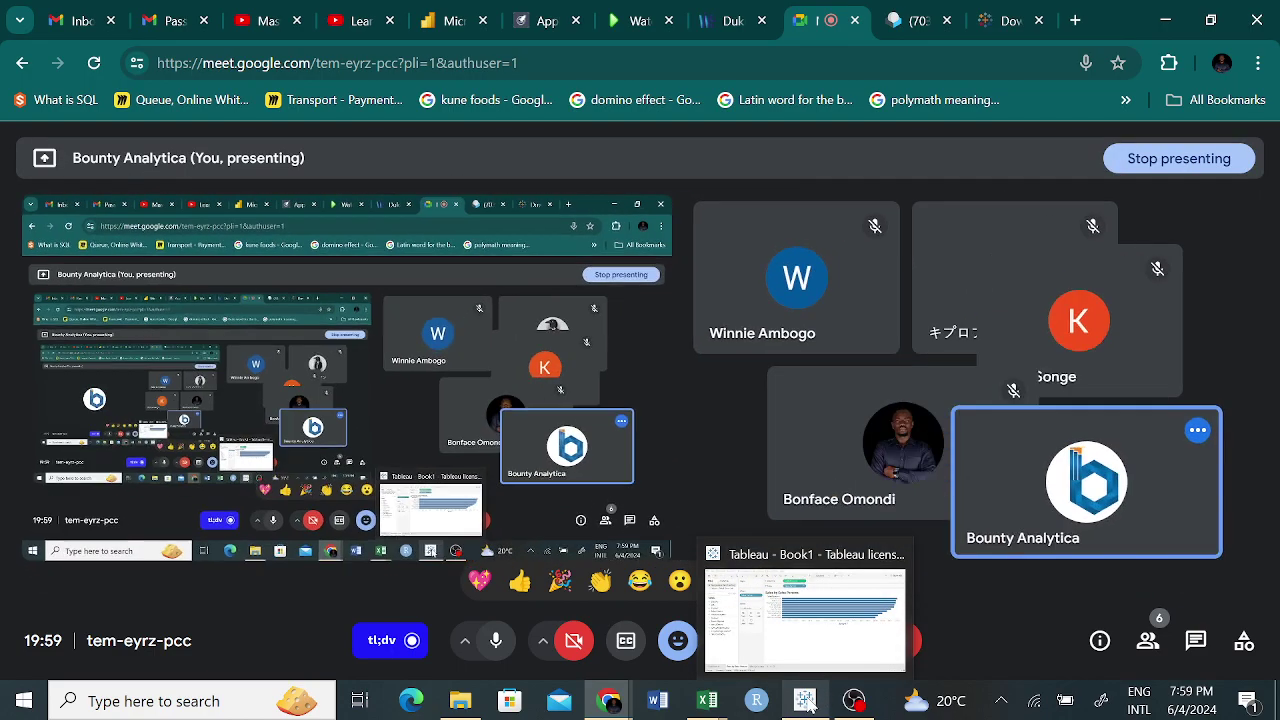
{"action": "left_click", "coordinate": [806, 700]}
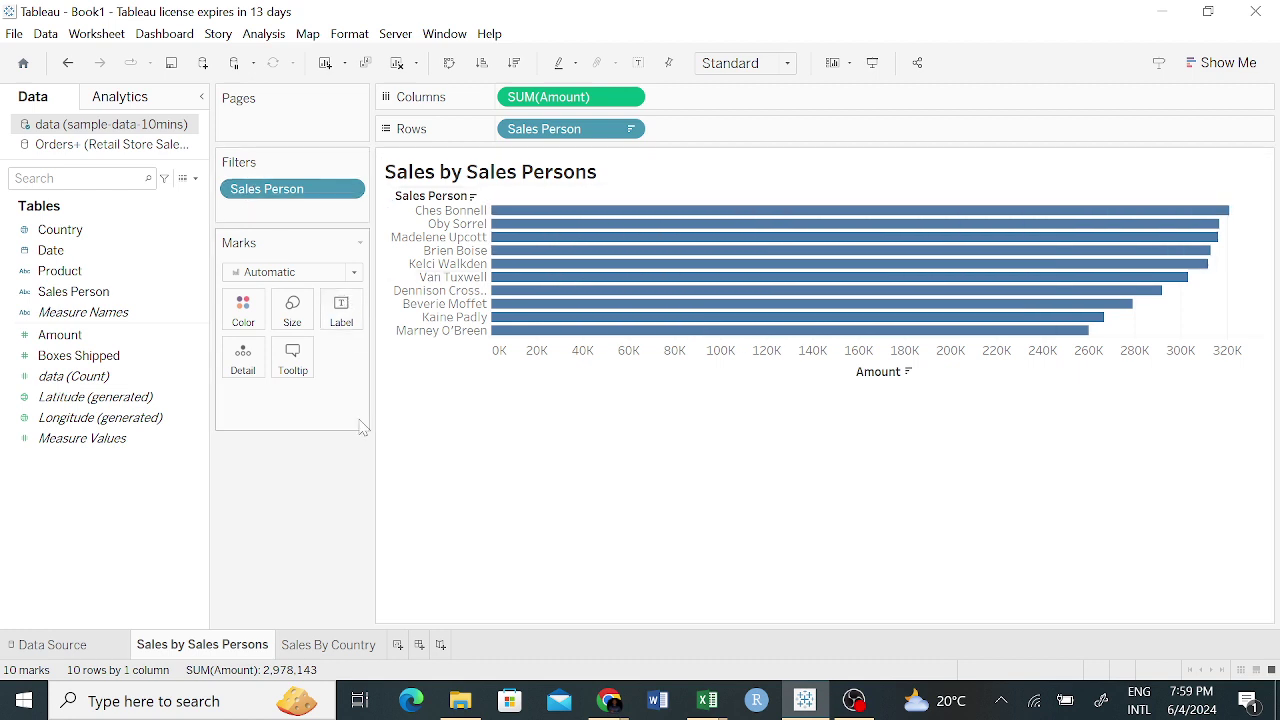
{"action": "left_click", "coordinate": [318, 648]}
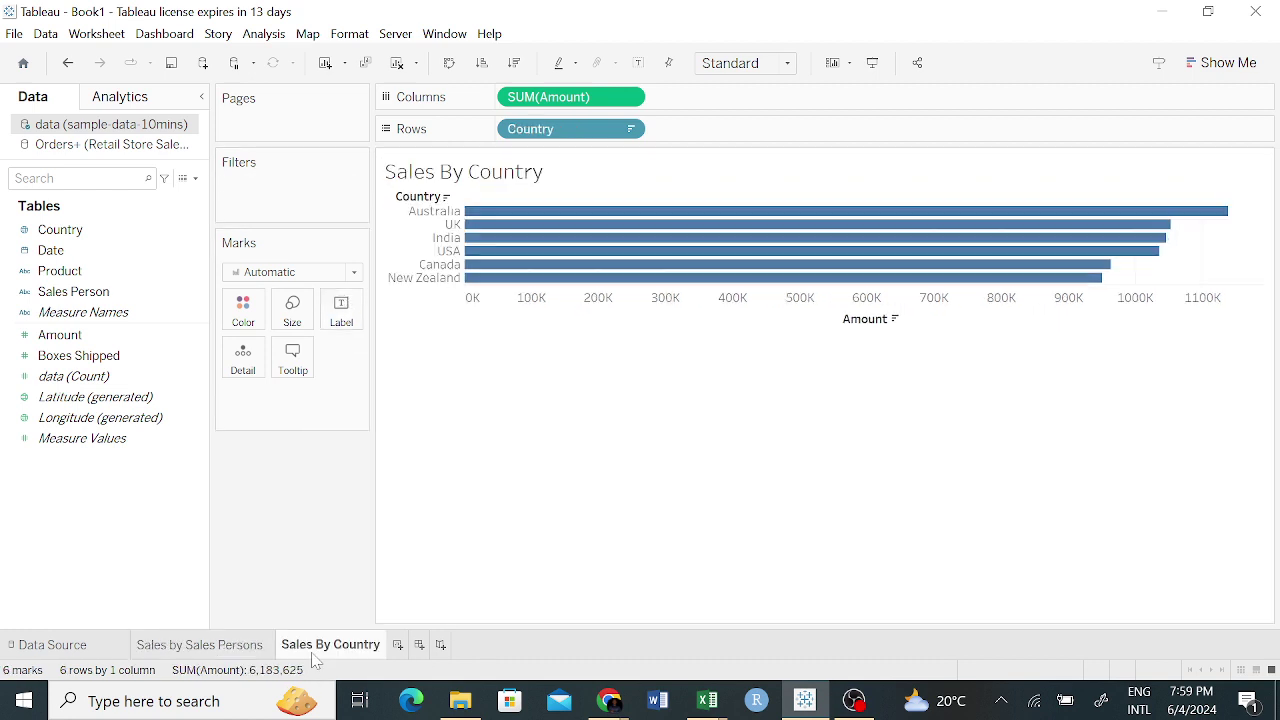
{"action": "left_click_drag", "start_coordinate": [314, 649], "coordinate": [174, 646]}
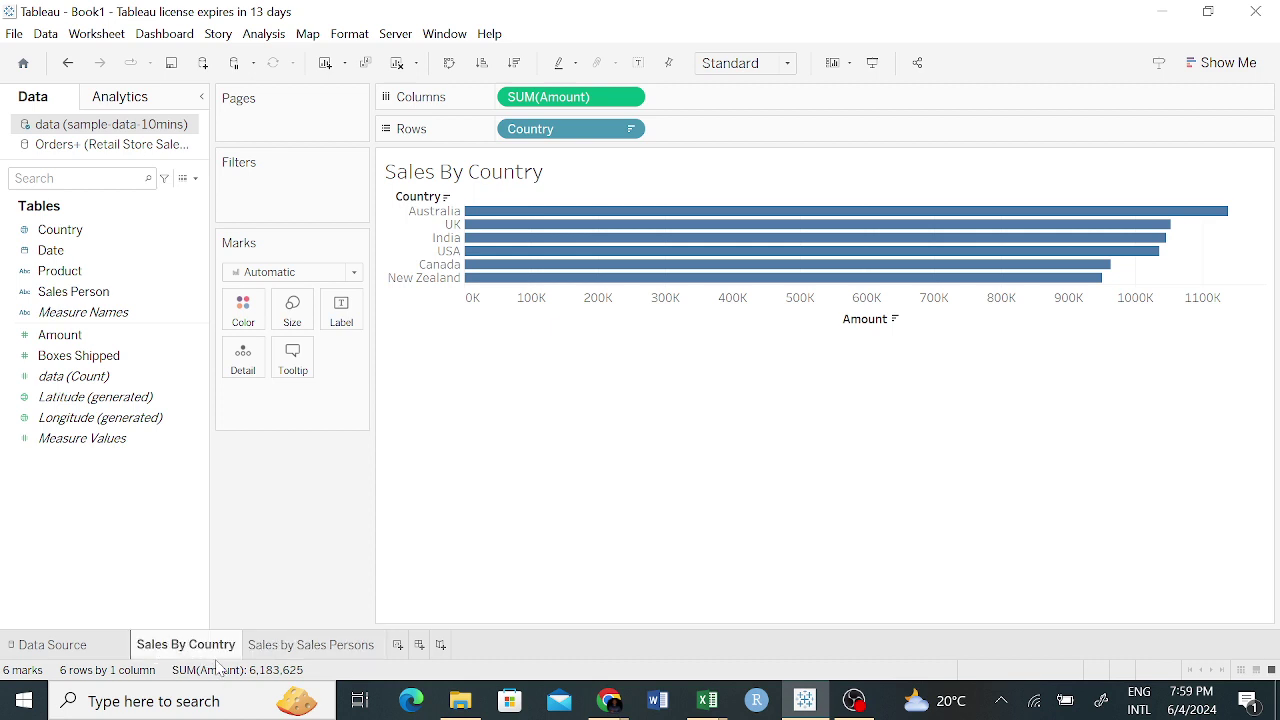
{"action": "left_click", "coordinate": [338, 651]}
{"action": "left_click_drag", "start_coordinate": [338, 651], "coordinate": [165, 648]}
{"action": "left_click_drag", "start_coordinate": [250, 655], "coordinate": [386, 664]}
{"action": "left_click_drag", "start_coordinate": [270, 655], "coordinate": [162, 645]}
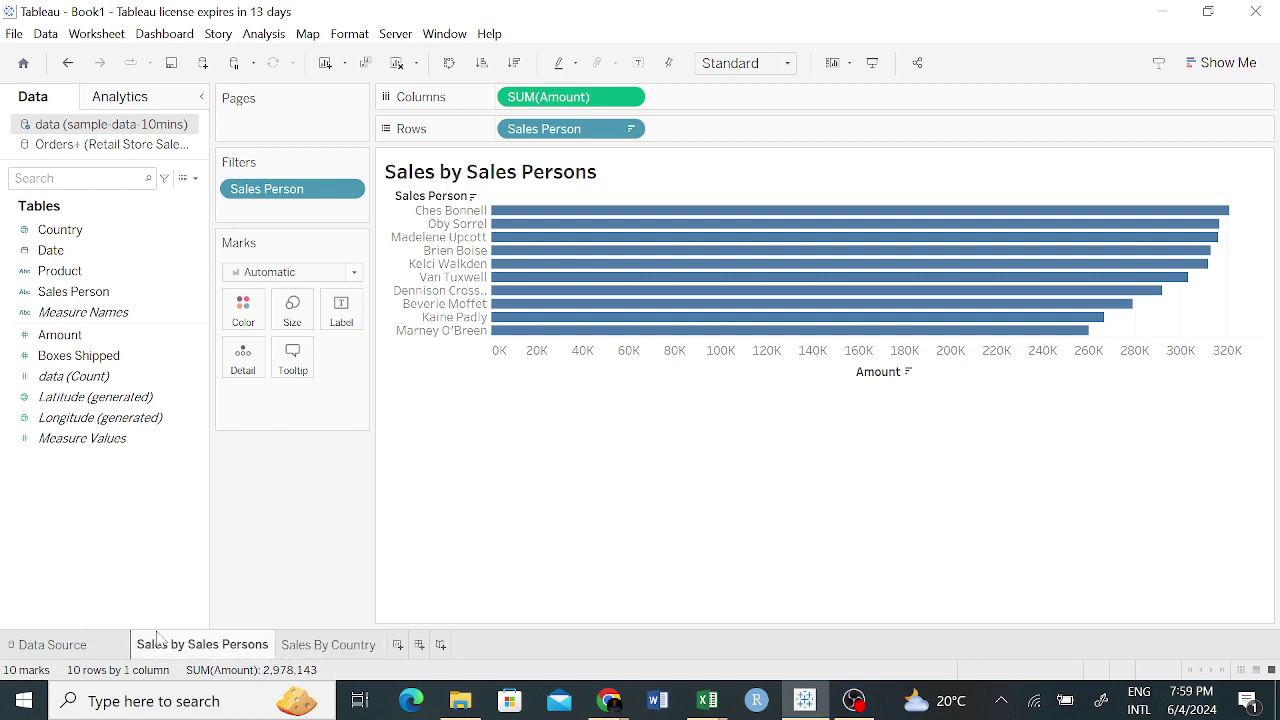
Create a new dashboard and switch its size from the presets to Custom.
{"action": "left_click", "coordinate": [420, 645]}
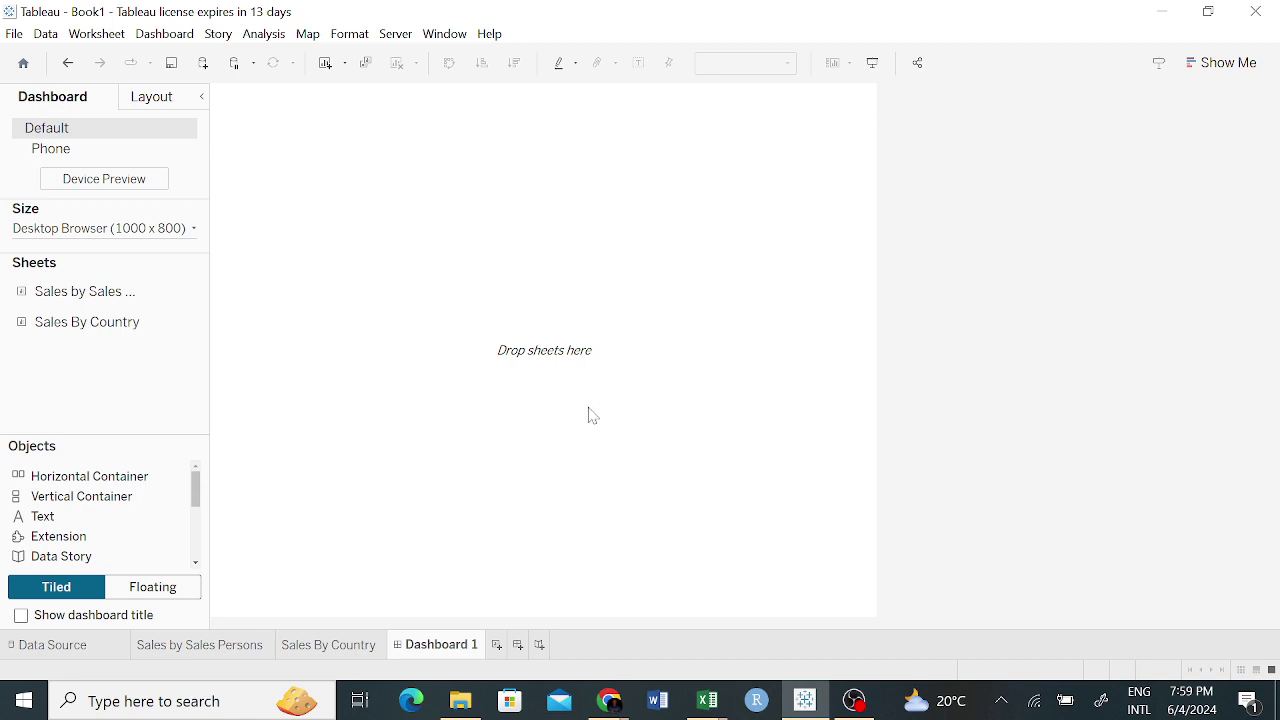
{"action": "left_click", "coordinate": [195, 230]}
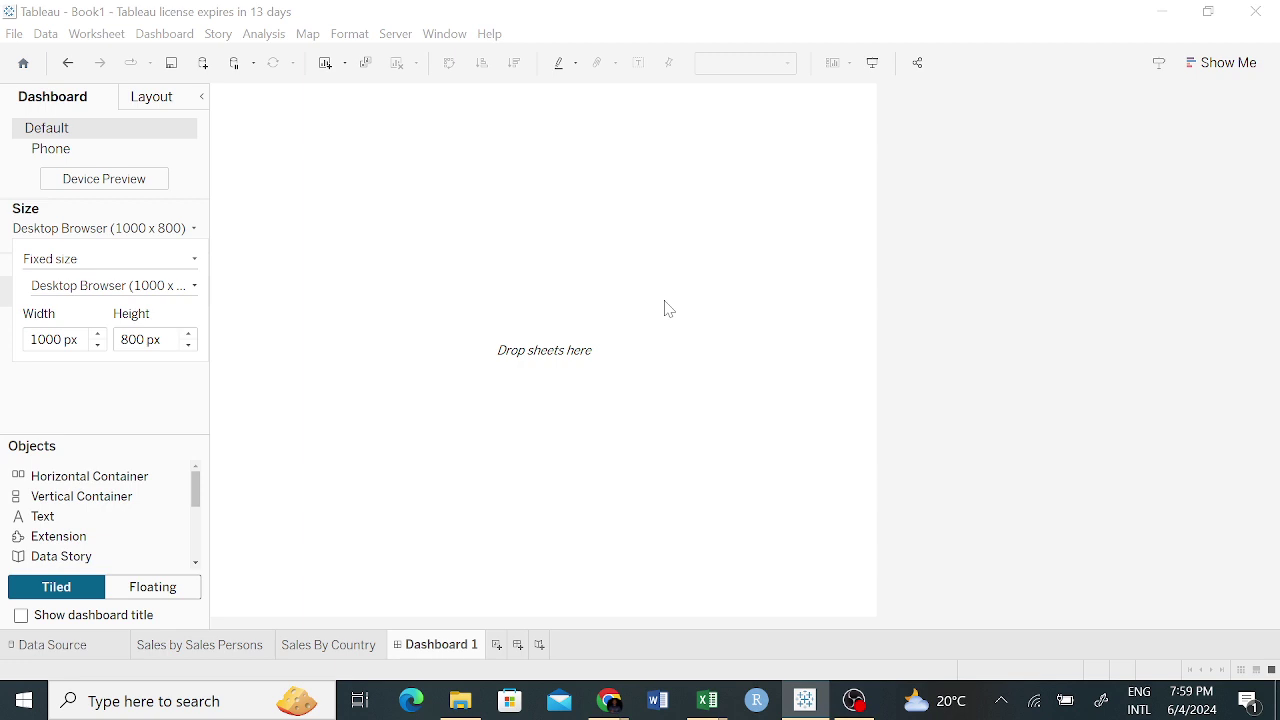
{"action": "left_click", "coordinate": [196, 230]}
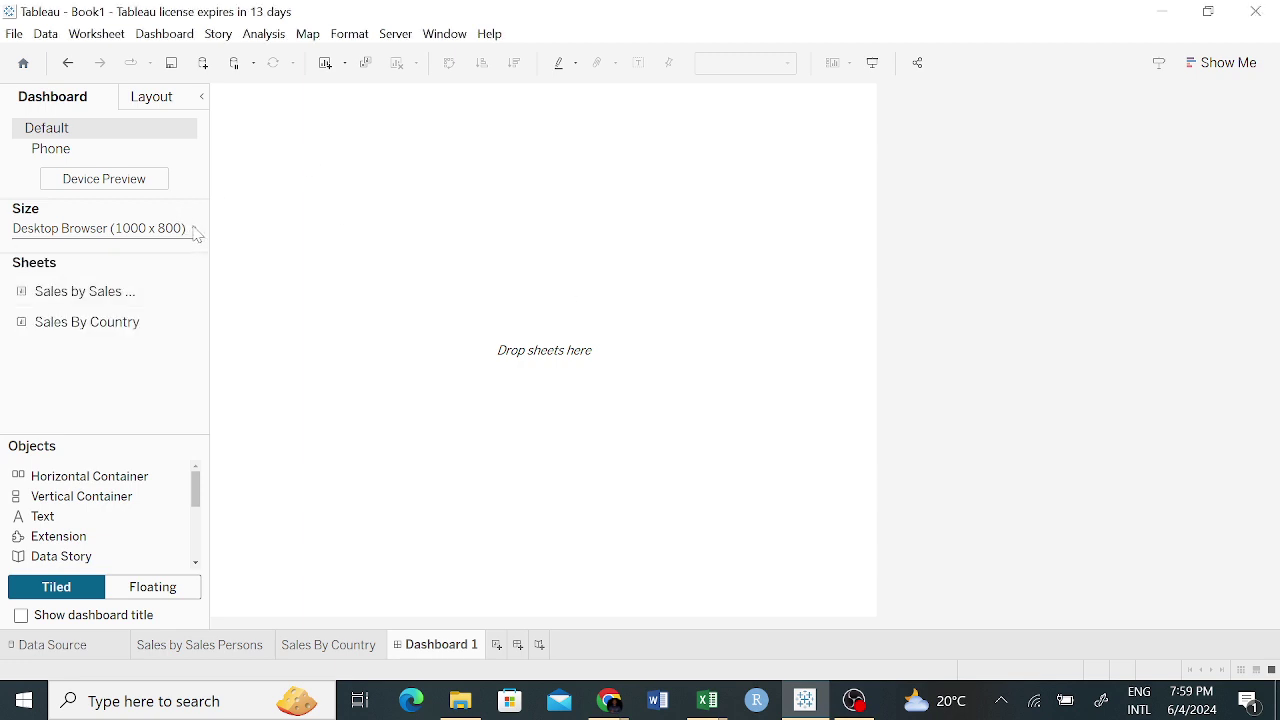
{"action": "left_click", "coordinate": [195, 231]}
{"action": "left_click", "coordinate": [196, 287]}
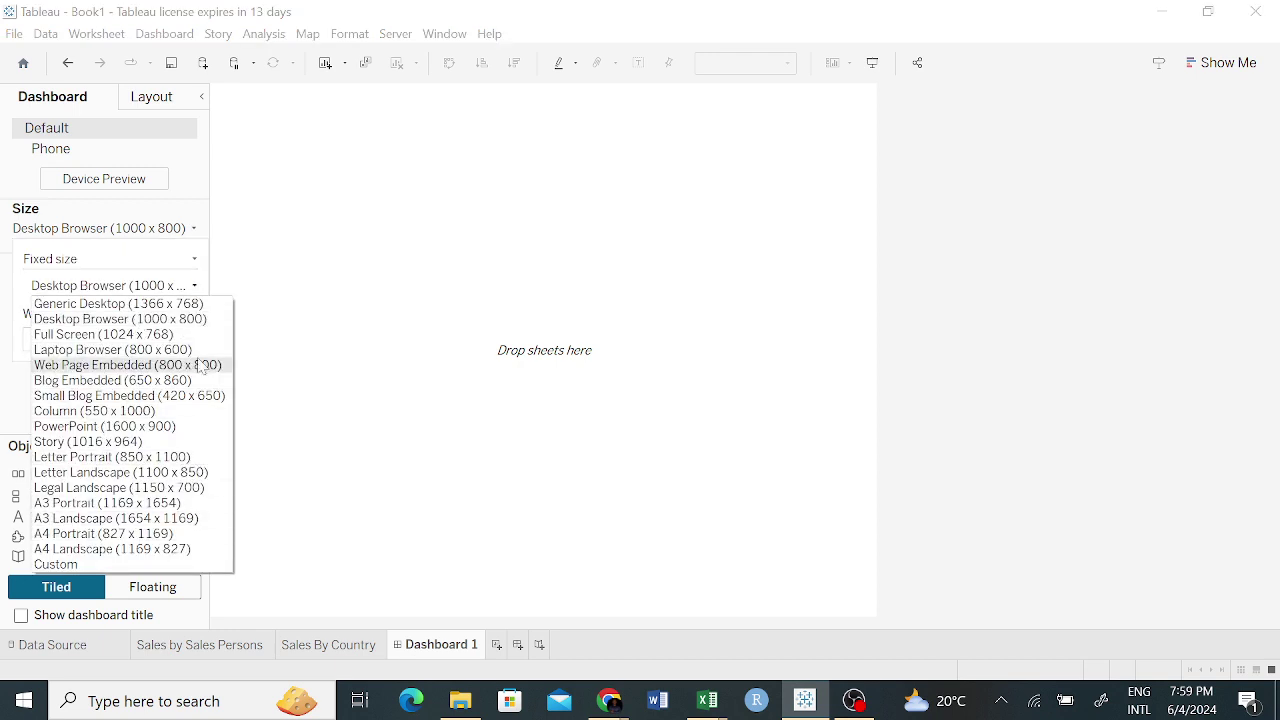
{"action": "left_click", "coordinate": [68, 573]}
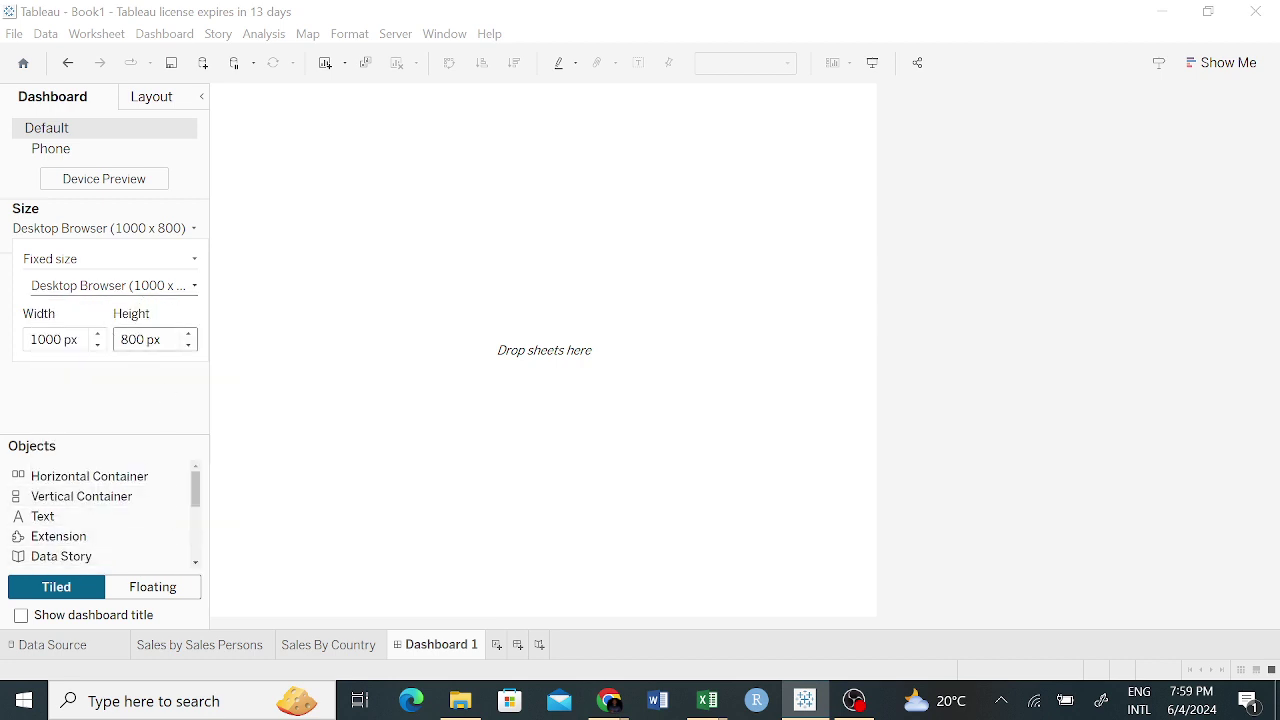
{"action": "left_click", "coordinate": [176, 287]}
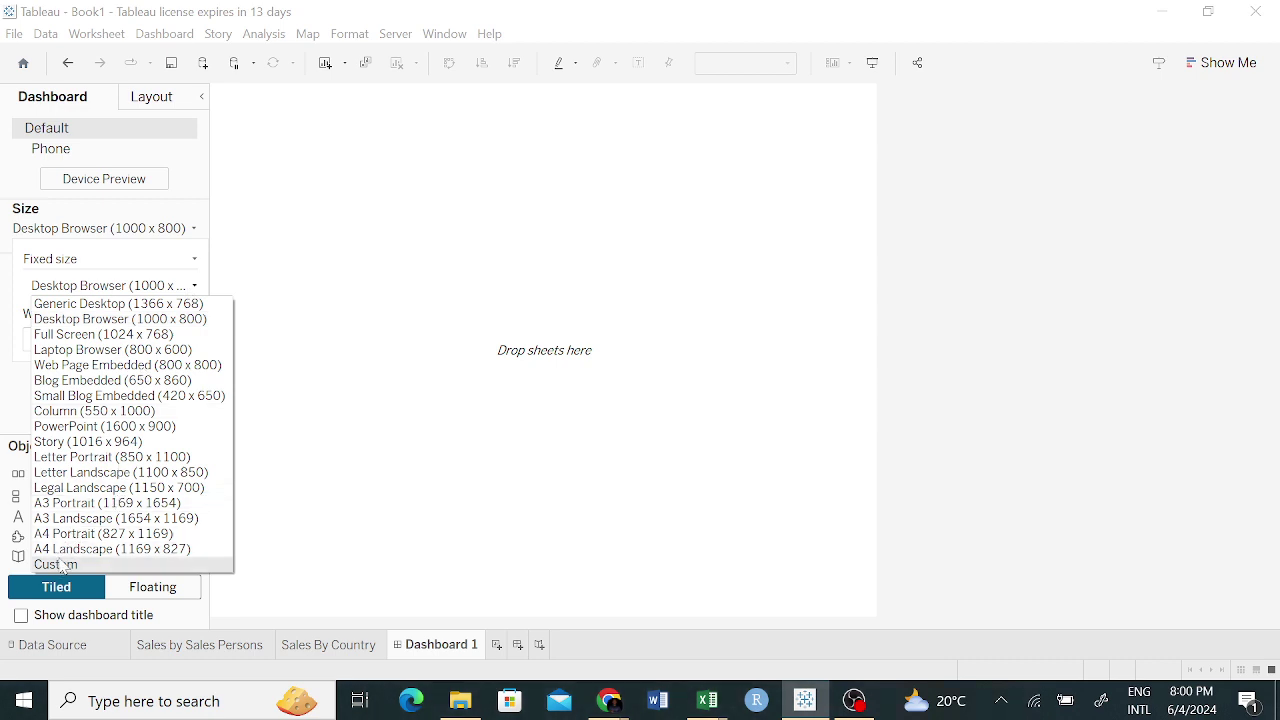
{"action": "left_click", "coordinate": [58, 564]}
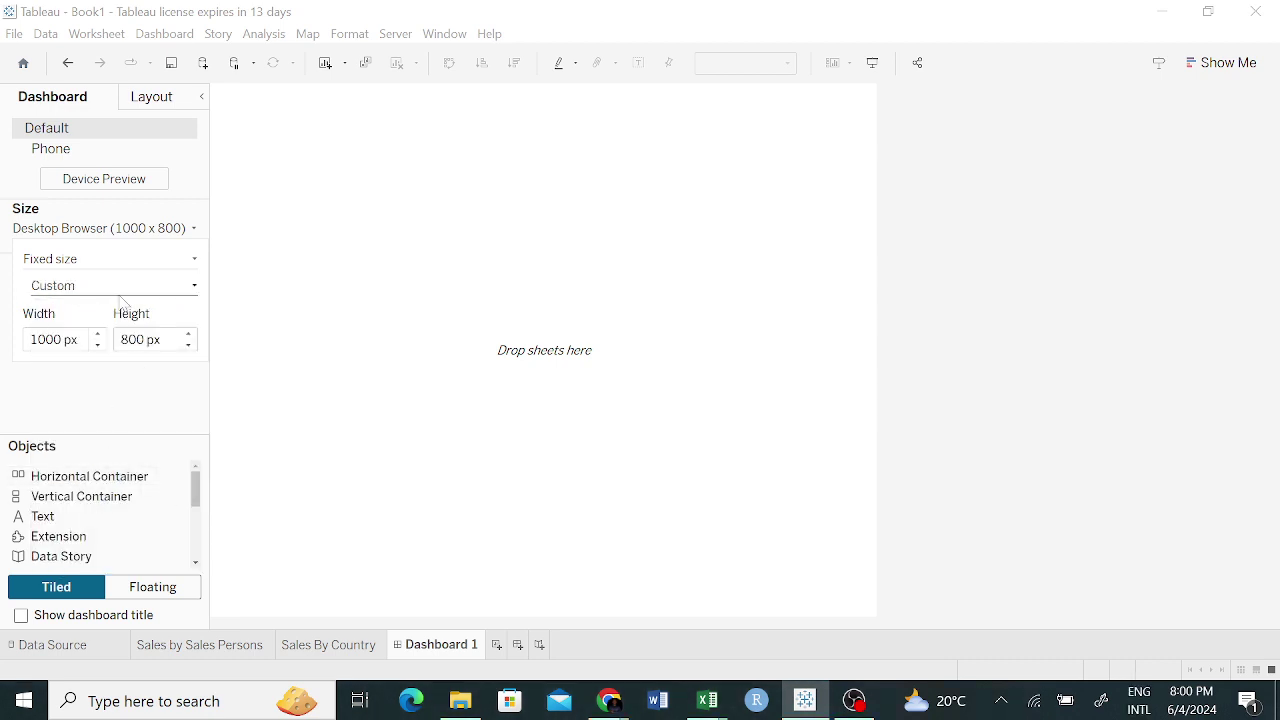
Keep the custom dashboard width at 1000 px.
{"action": "left_click_drag", "start_coordinate": [62, 339], "coordinate": [55, 339]}
{"action": "left_click", "coordinate": [55, 339]}
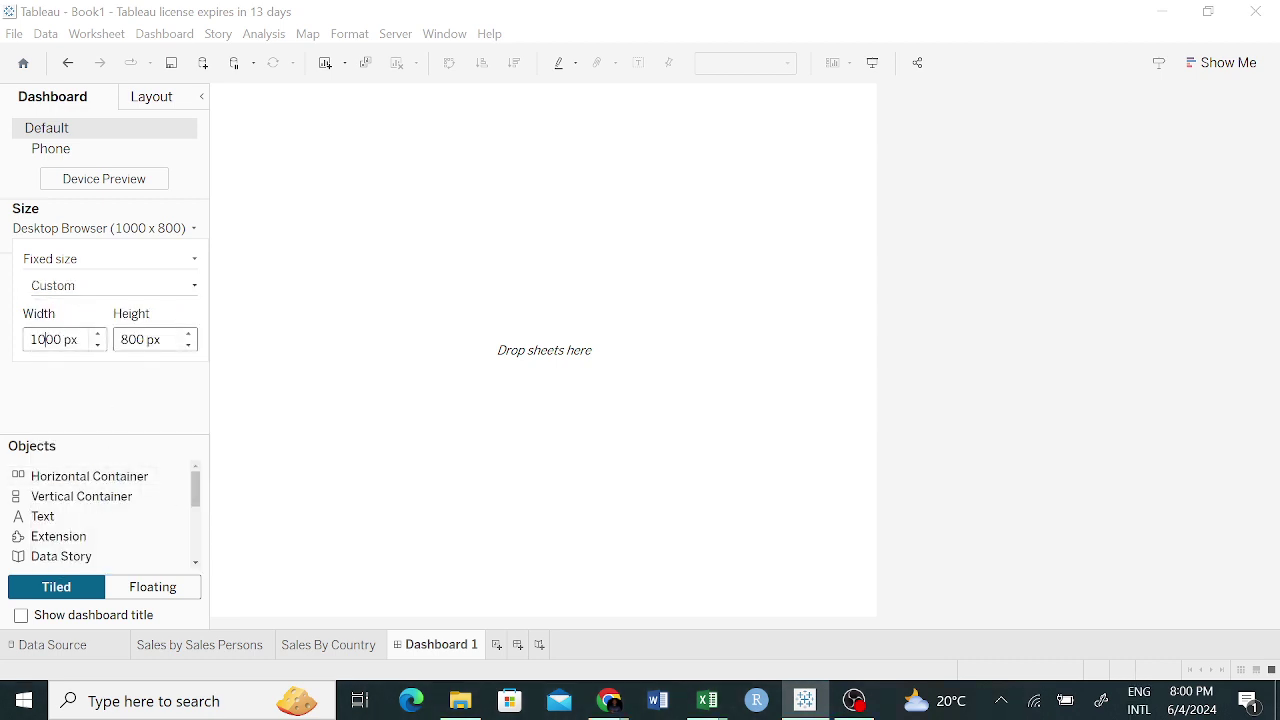
{"action": "double_click", "coordinate": [46, 339]}
{"action": "left_click", "coordinate": [46, 339]}
{"action": "double_click", "coordinate": [46, 339]}
Try adding Sales By Country to the dashboard, then undo it so the dashboard stays empty.
{"action": "left_click", "coordinate": [103, 370]}
{"action": "double_click", "coordinate": [67, 333]}
{"action": "key", "text": "ctrl+z"}
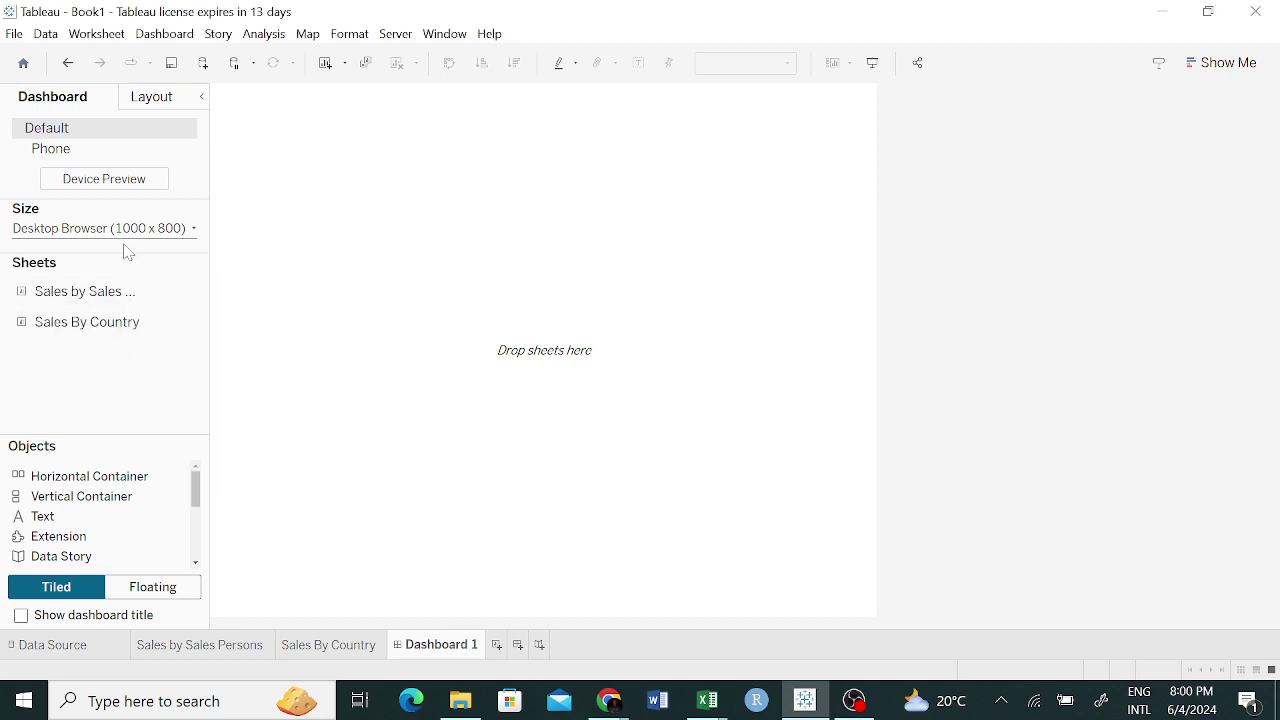
{"action": "left_click", "coordinate": [185, 230]}
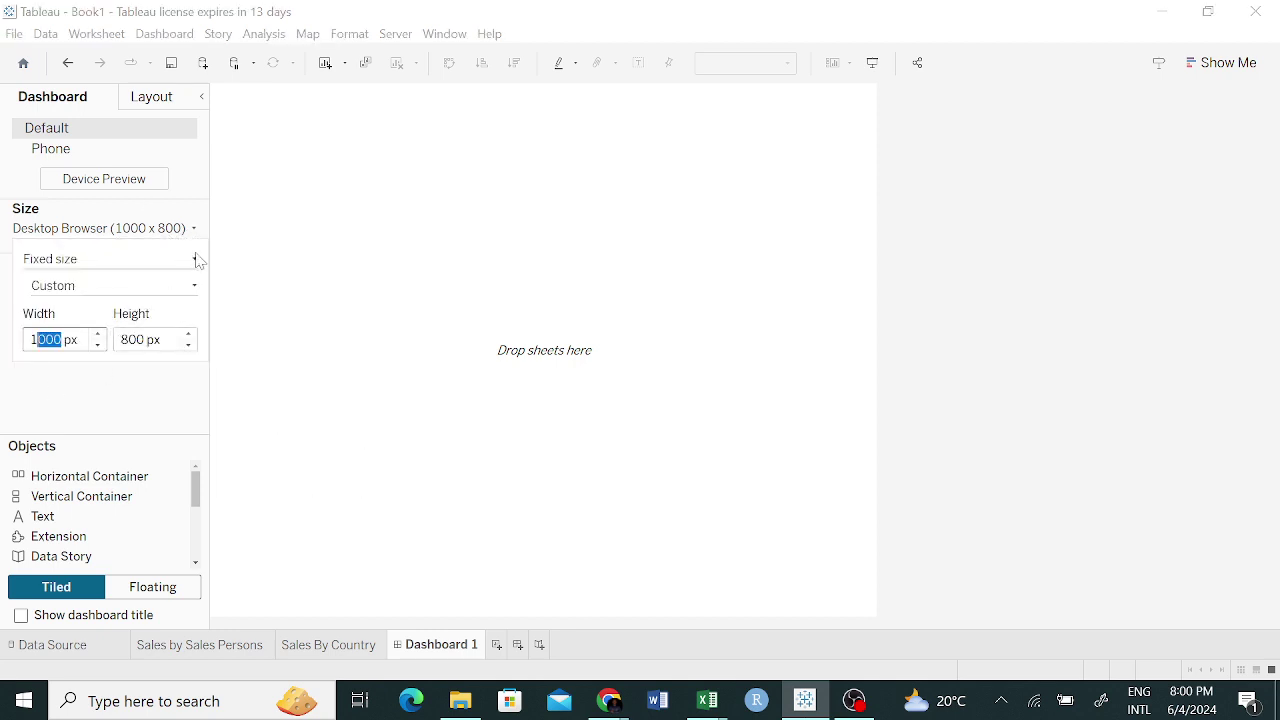
{"action": "left_click", "coordinate": [63, 408]}
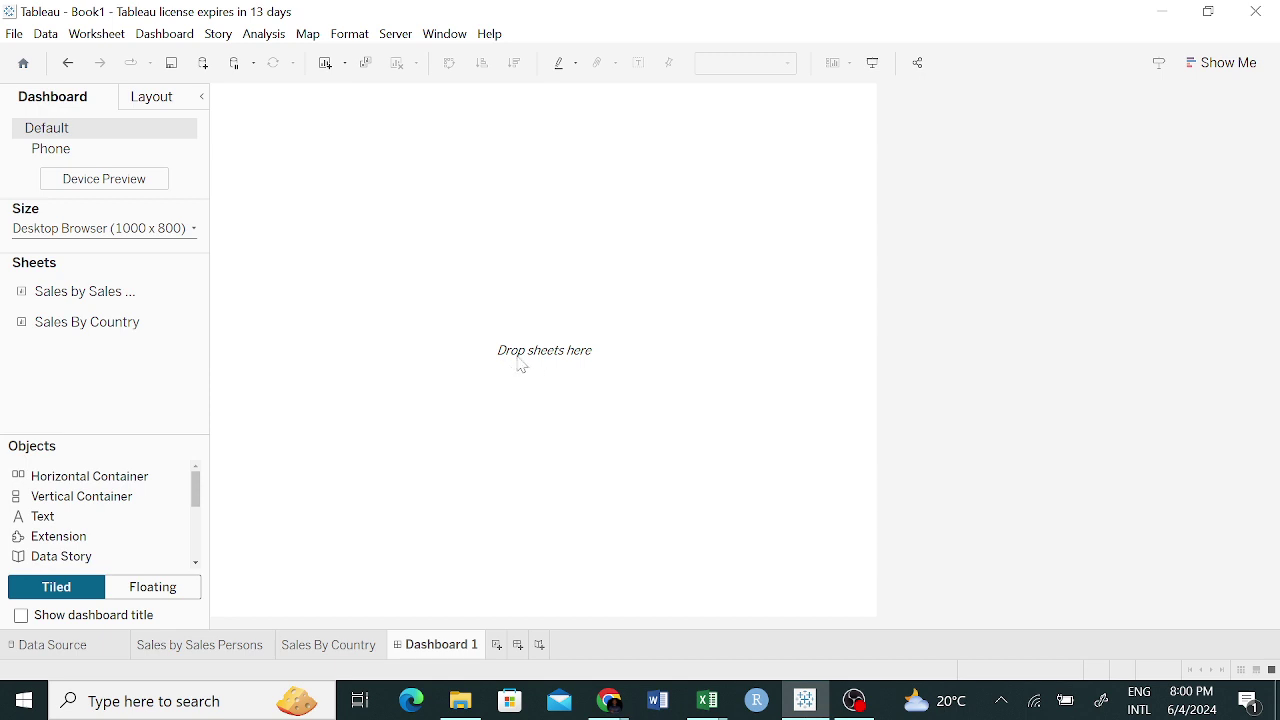
Place Sales by Sales Persons on the dashboard with Sales By Country stacked below it.
{"action": "mouse_move", "coordinate": [76, 308]}
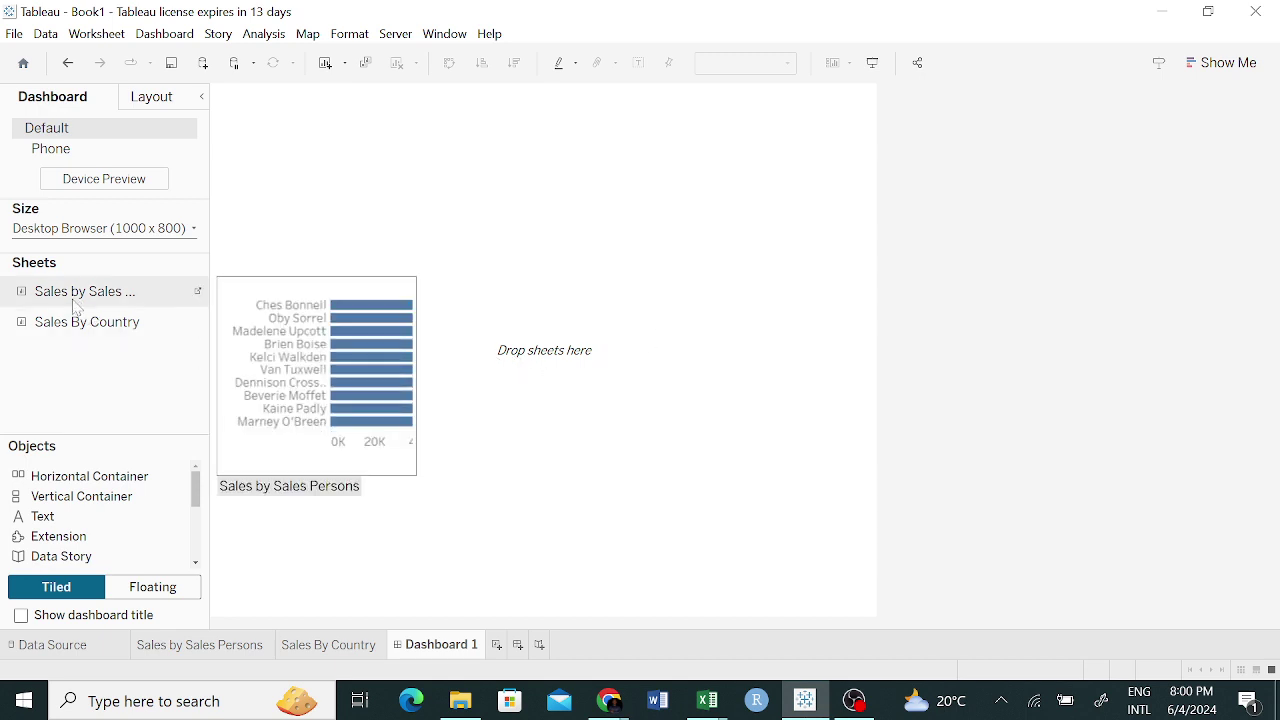
{"action": "left_click_drag", "start_coordinate": [76, 308], "coordinate": [341, 300]}
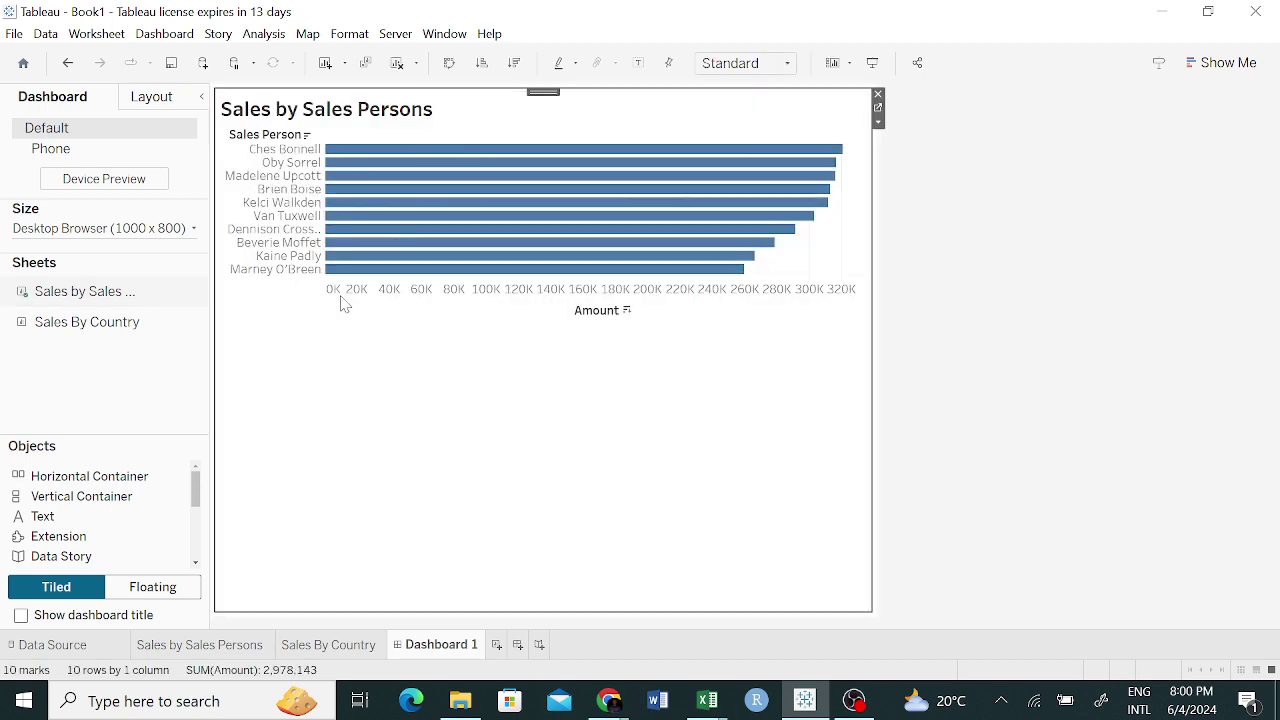
{"action": "mouse_move", "coordinate": [71, 326]}
{"action": "left_click_drag", "start_coordinate": [71, 334], "coordinate": [546, 440]}
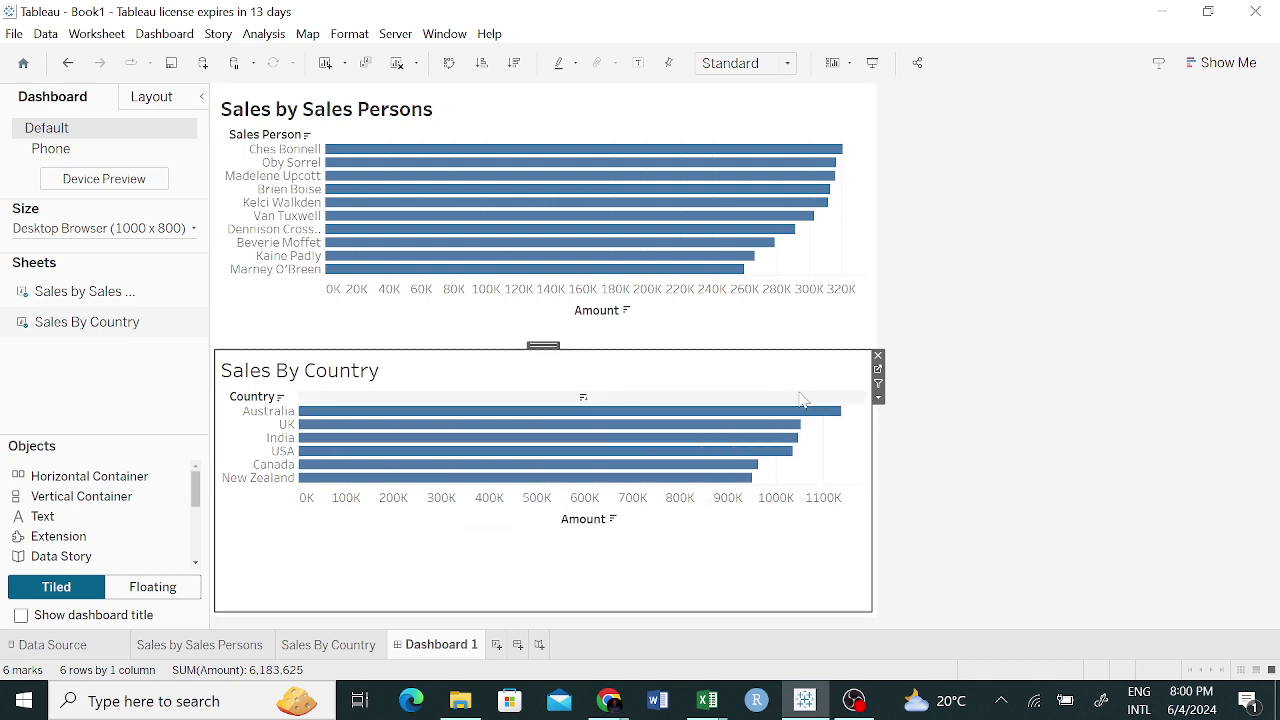
{"action": "mouse_move", "coordinate": [140, 325]}
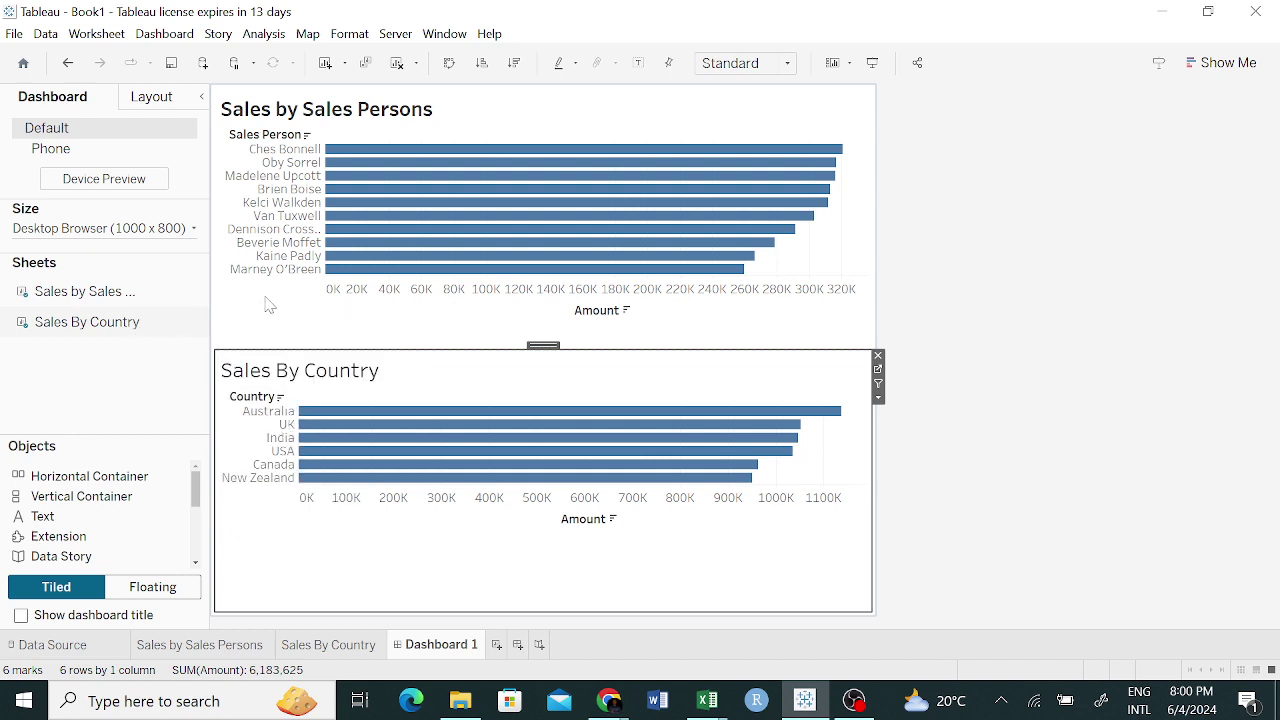
Remove Sales By Country and re-add it above the Sales by Sales Persons chart.
{"action": "left_click", "coordinate": [878, 357]}
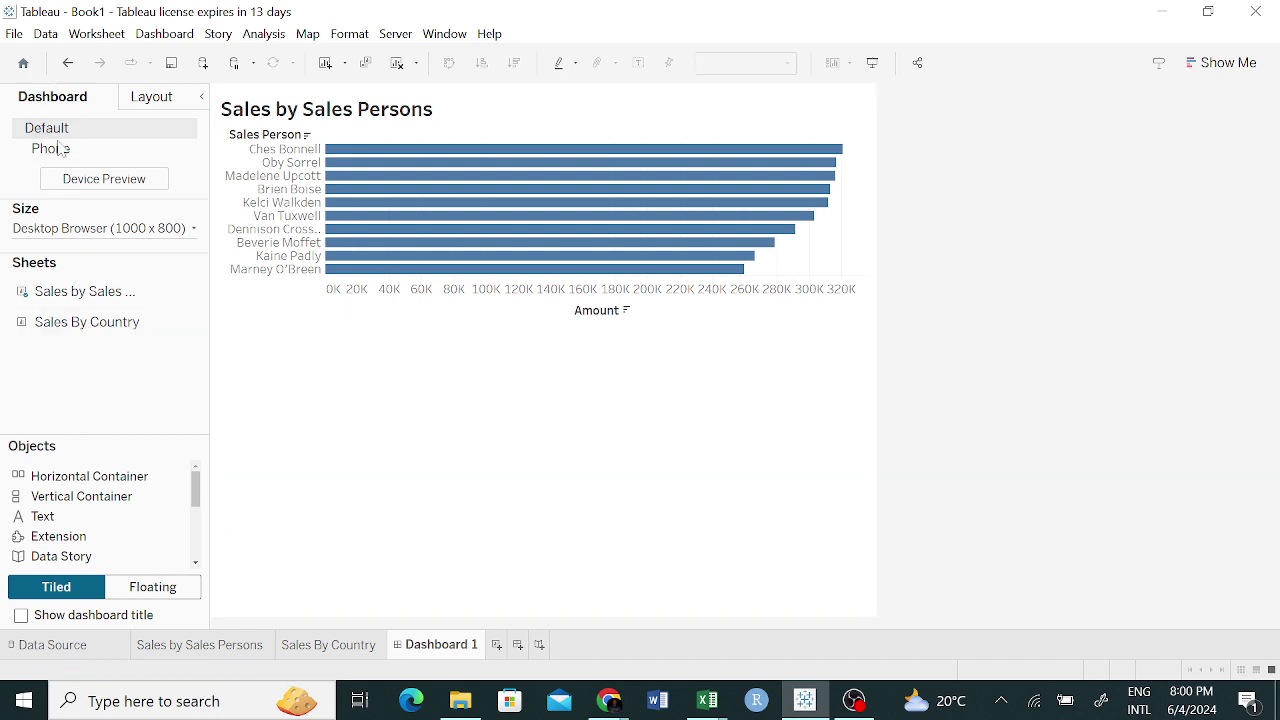
{"action": "mouse_move", "coordinate": [72, 307]}
{"action": "left_click_drag", "start_coordinate": [70, 325], "coordinate": [360, 224]}
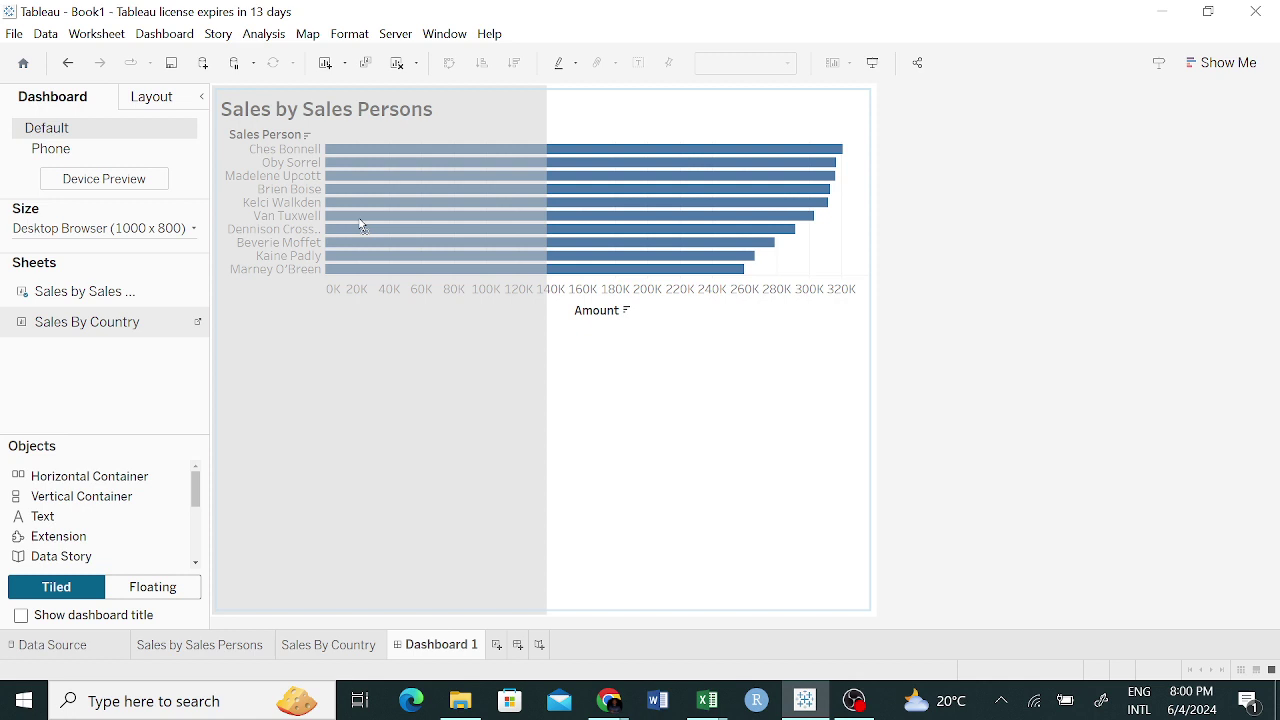
{"action": "left_click_drag", "start_coordinate": [357, 227], "coordinate": [563, 274]}
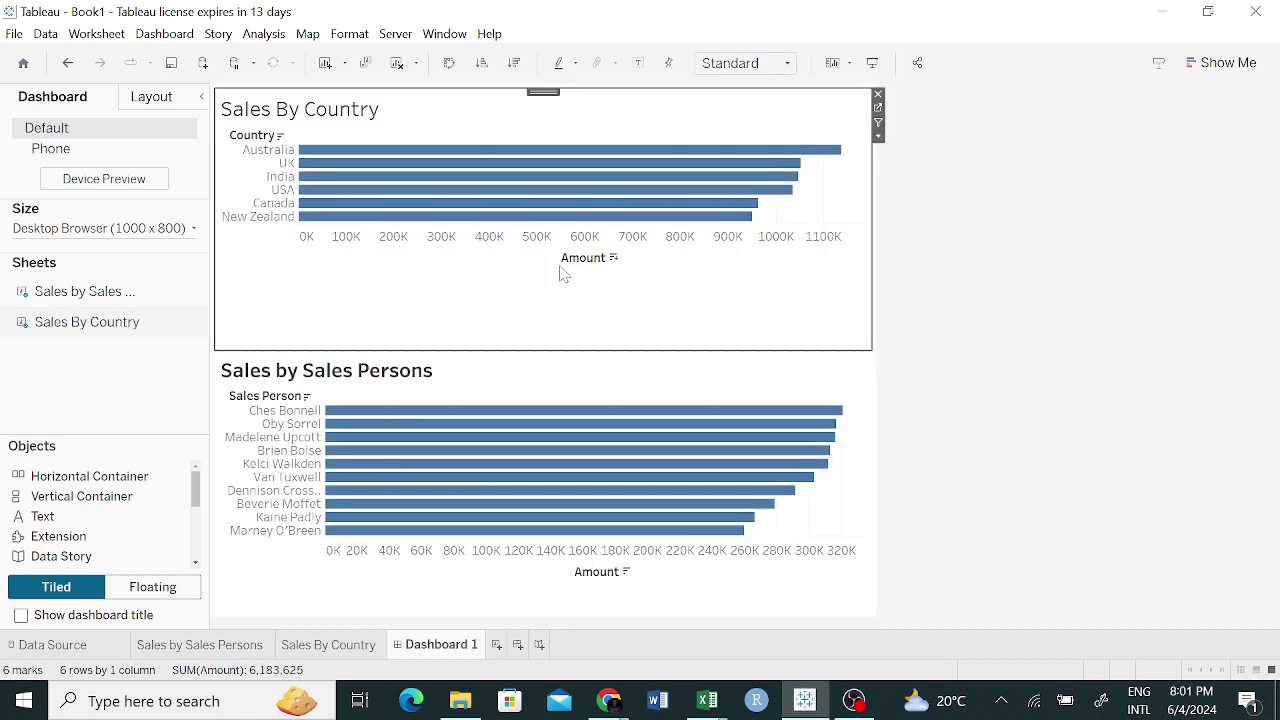
{"action": "left_click", "coordinate": [879, 111]}
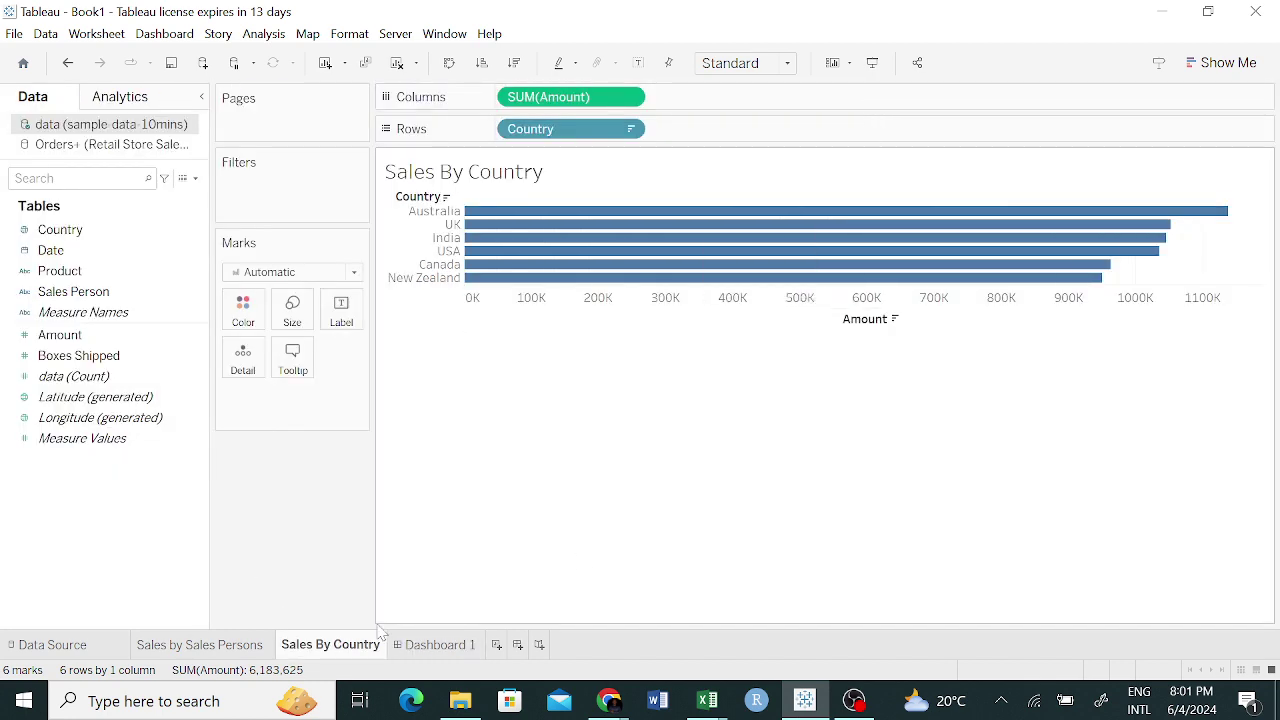
{"action": "left_click", "coordinate": [430, 645]}
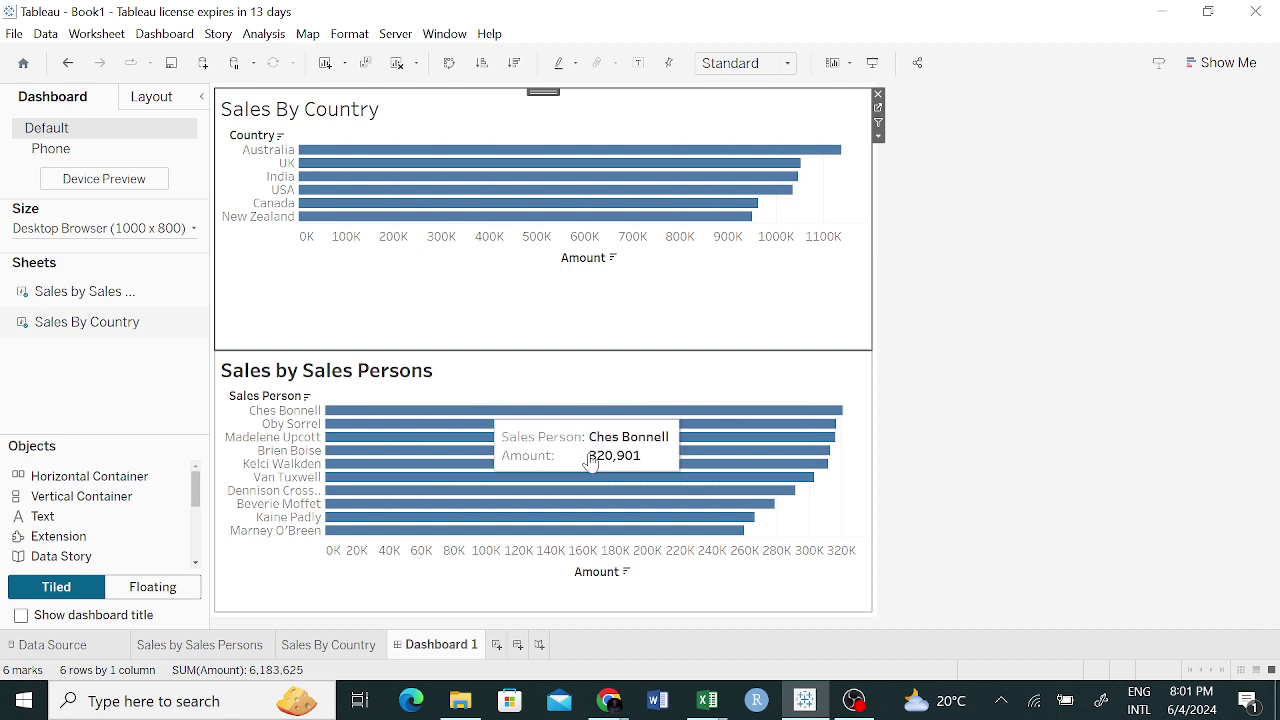
{"action": "left_click", "coordinate": [879, 138]}
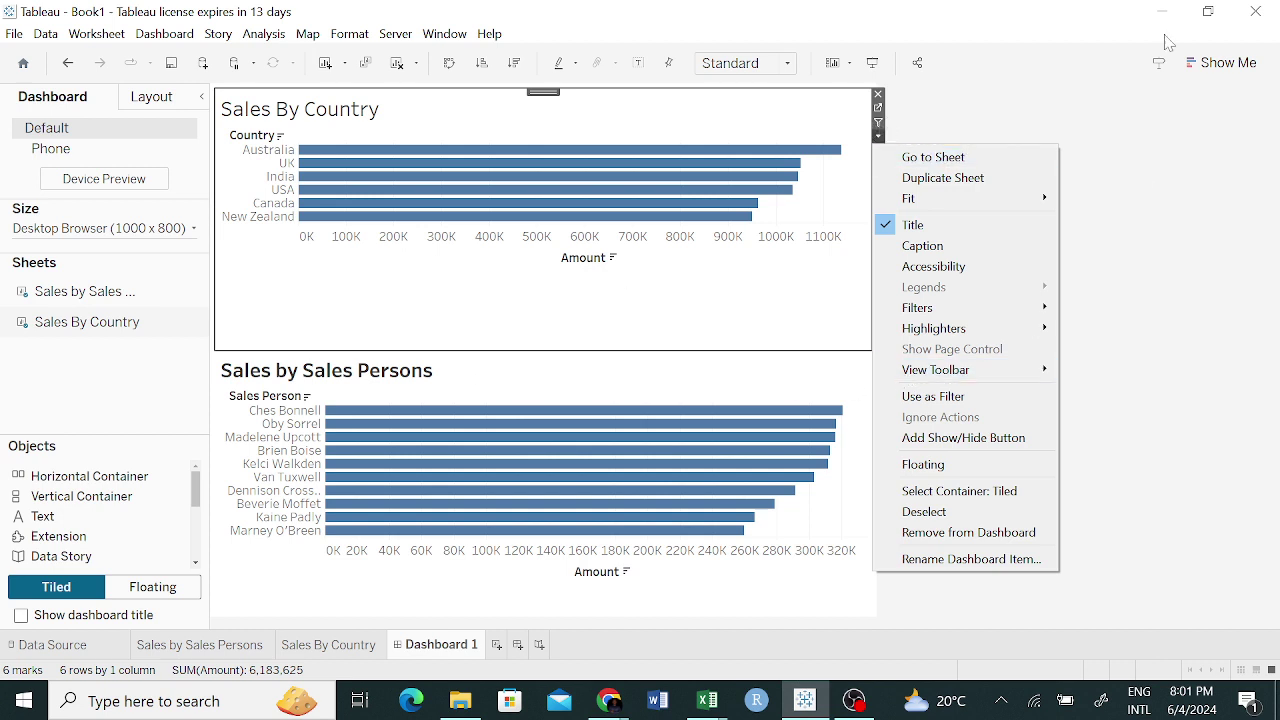
{"action": "left_click", "coordinate": [1107, 120]}
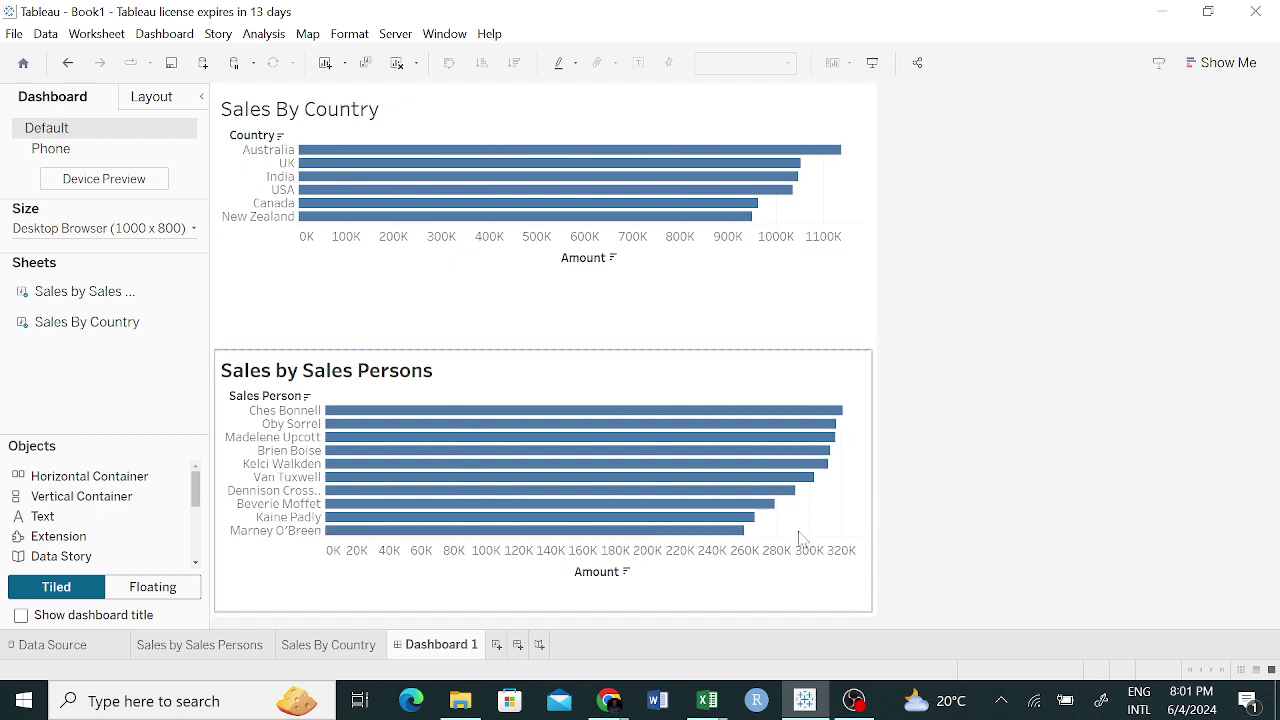
{"action": "left_click", "coordinate": [196, 229]}
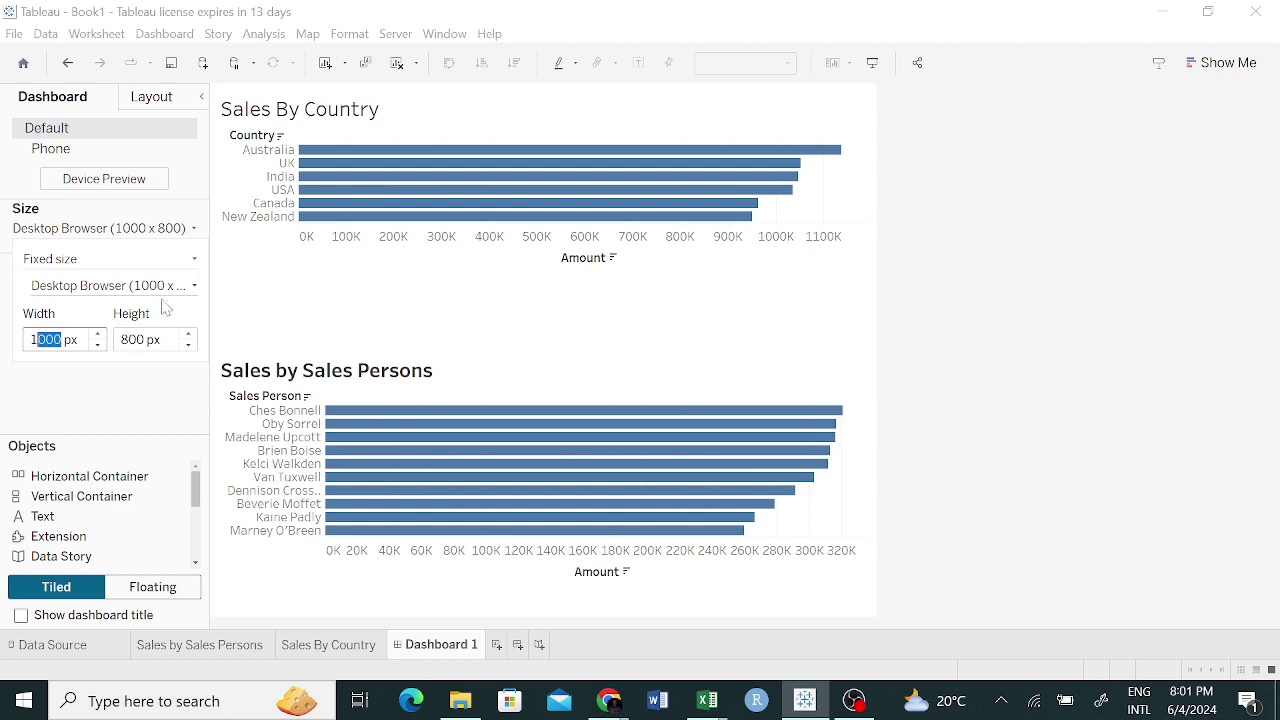
{"action": "left_click", "coordinate": [193, 287]}
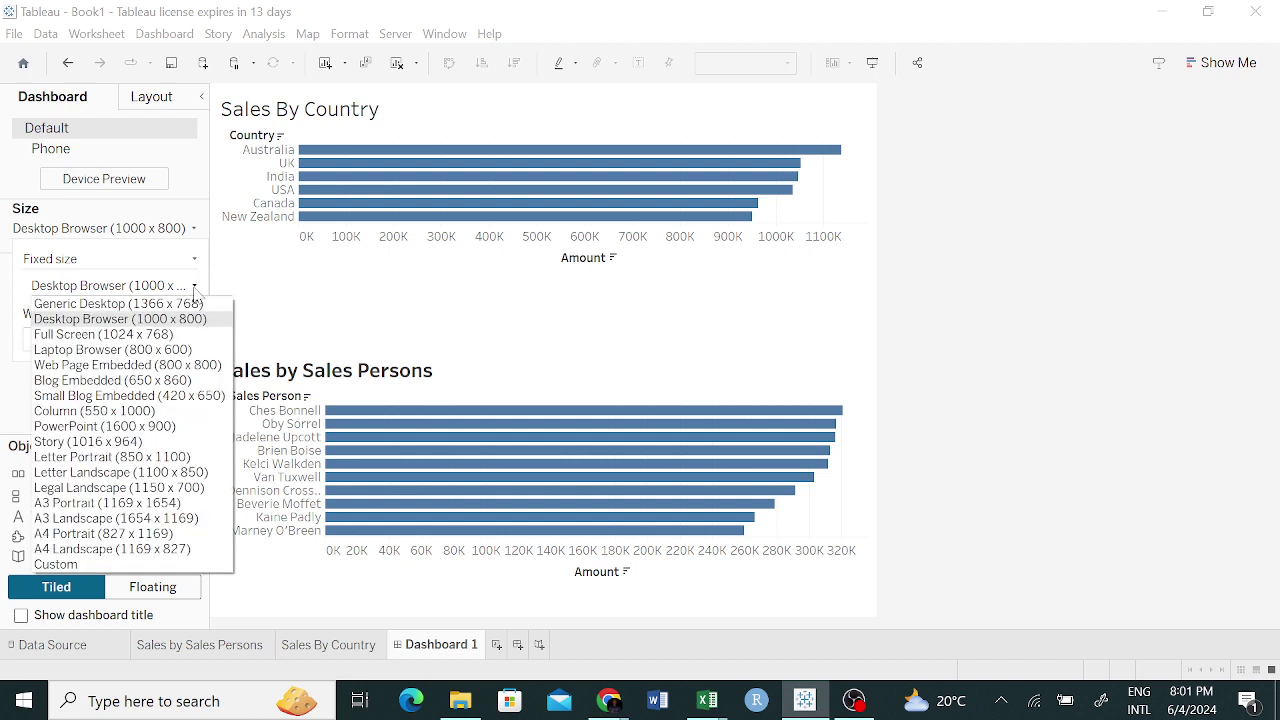
{"action": "left_click", "coordinate": [143, 335]}
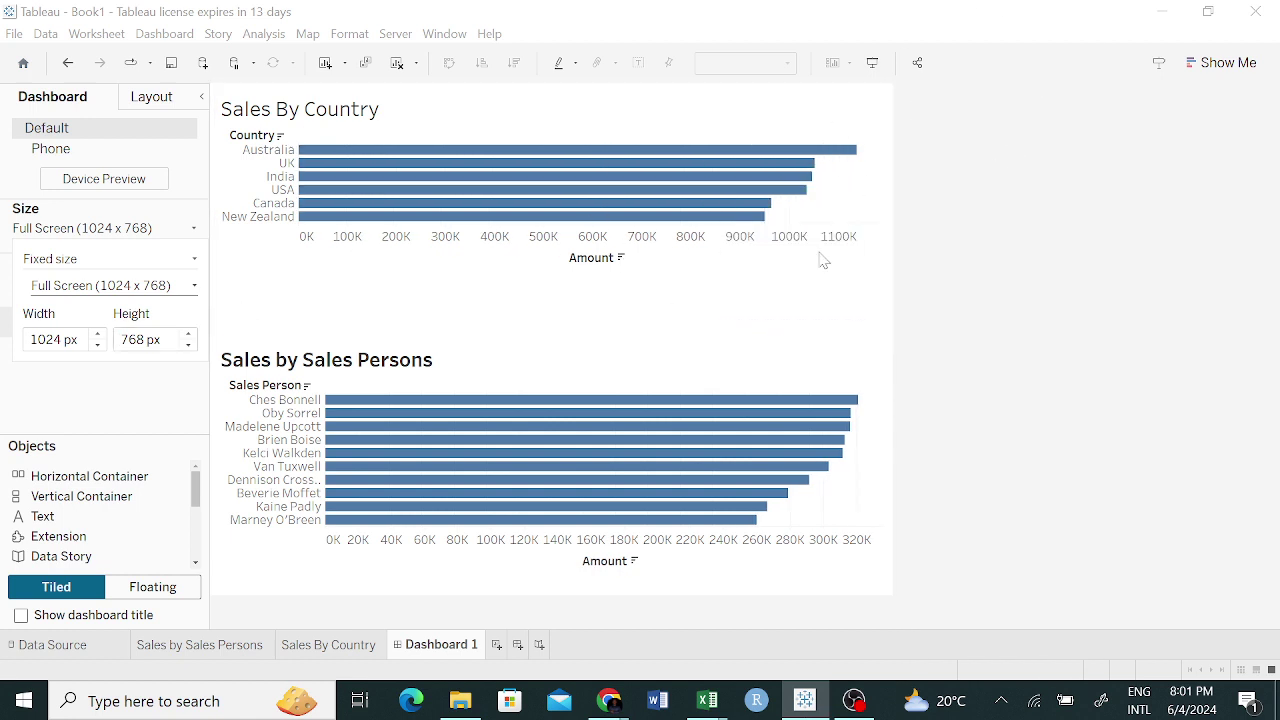
{"action": "left_click", "coordinate": [105, 286]}
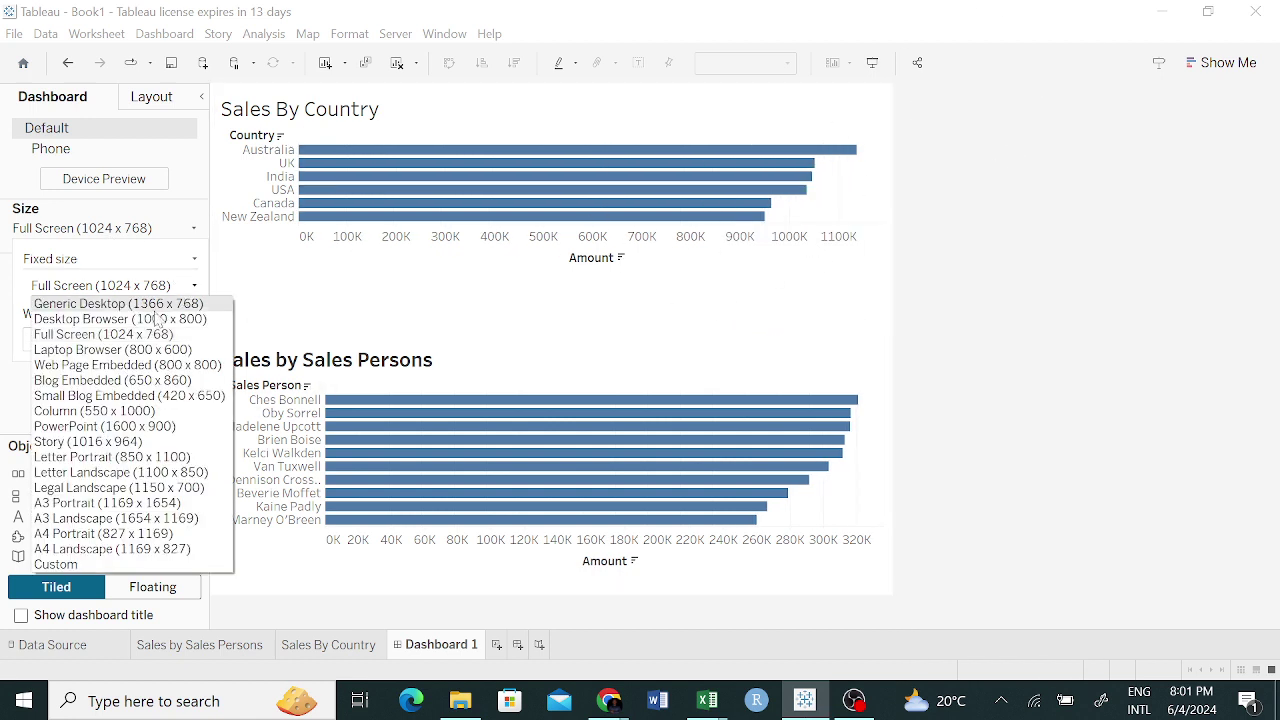
{"action": "left_click", "coordinate": [107, 318]}
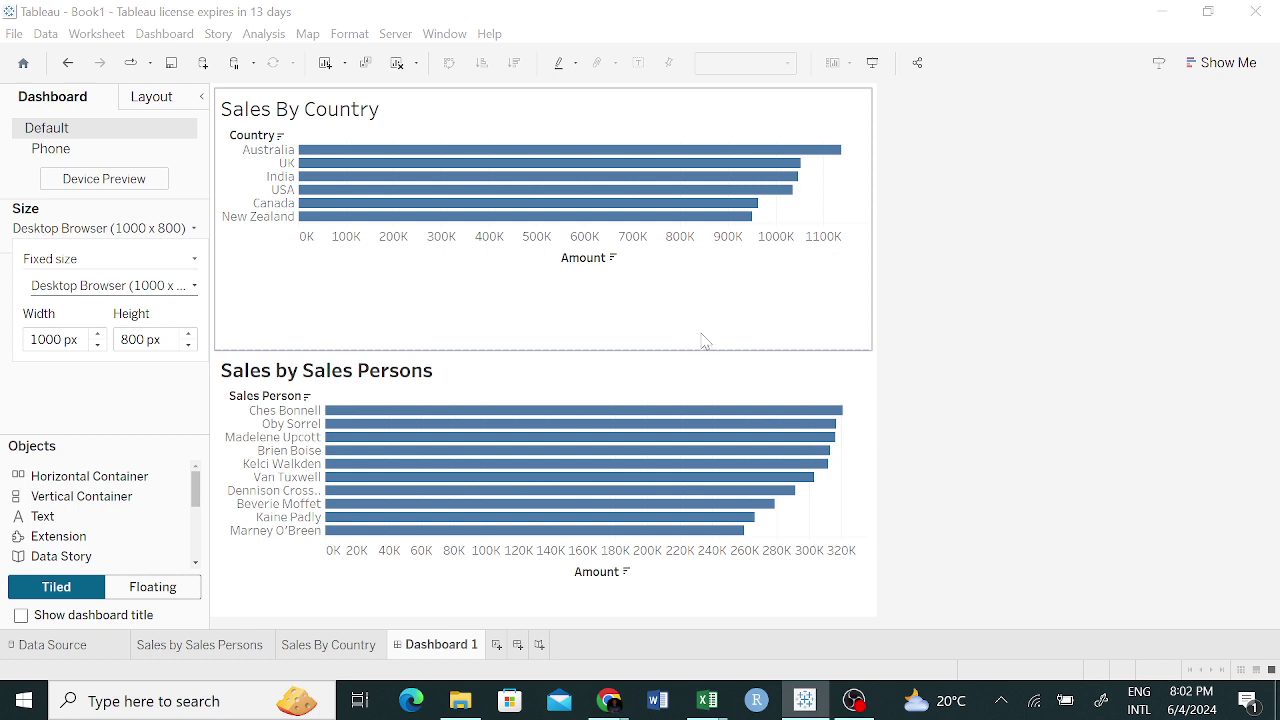
Toggle Floating then back to Tiled, and delete the layout container holding both charts.
{"action": "left_click", "coordinate": [850, 99]}
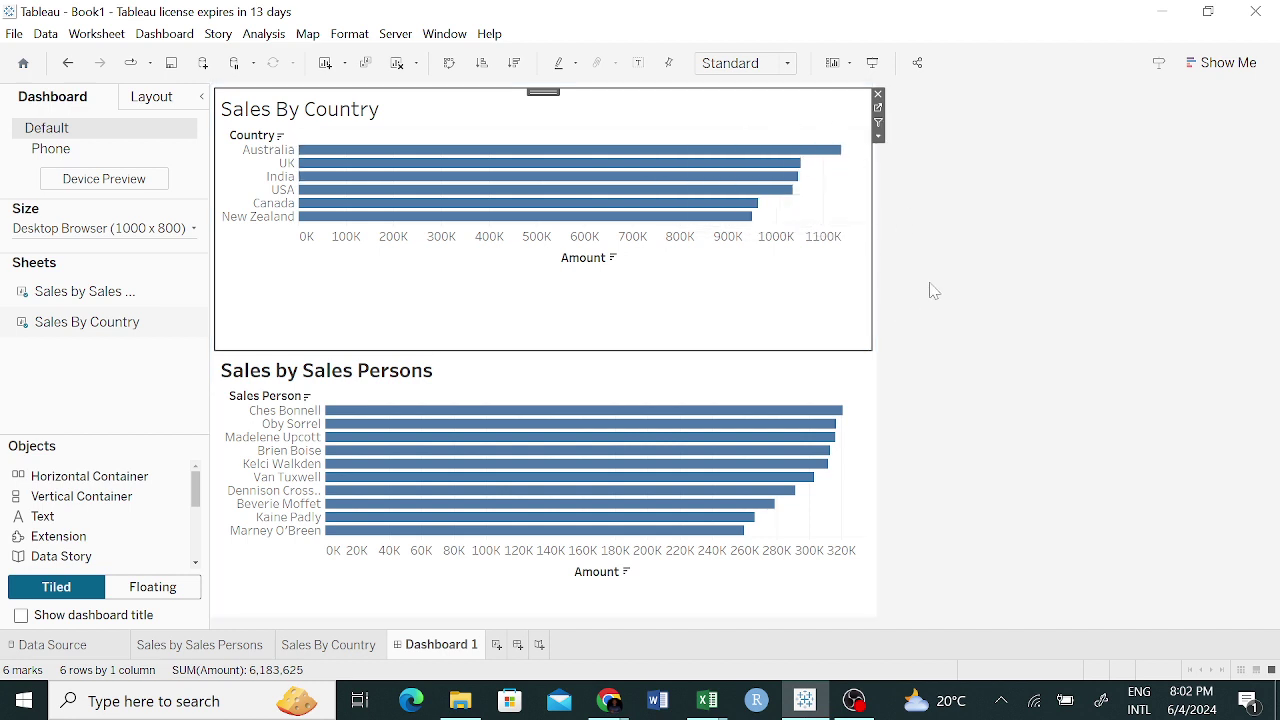
{"action": "left_click", "coordinate": [874, 236]}
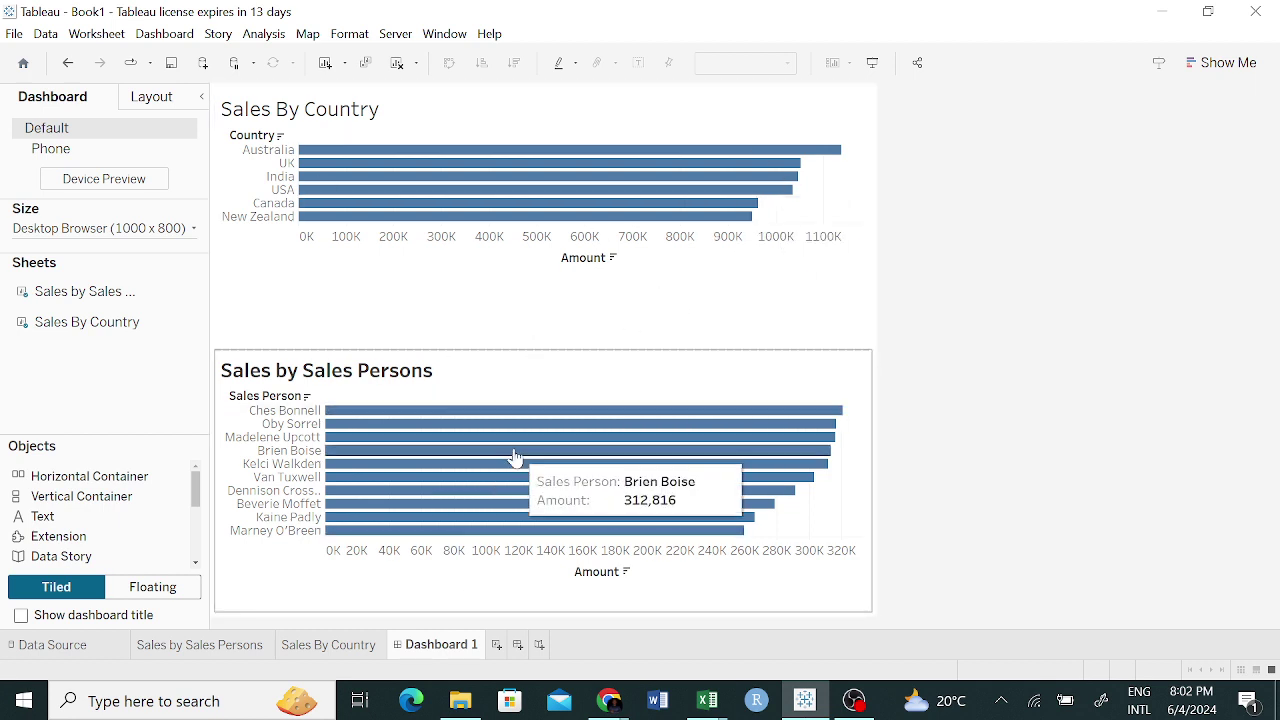
{"action": "left_click", "coordinate": [160, 590]}
{"action": "left_click", "coordinate": [56, 587]}
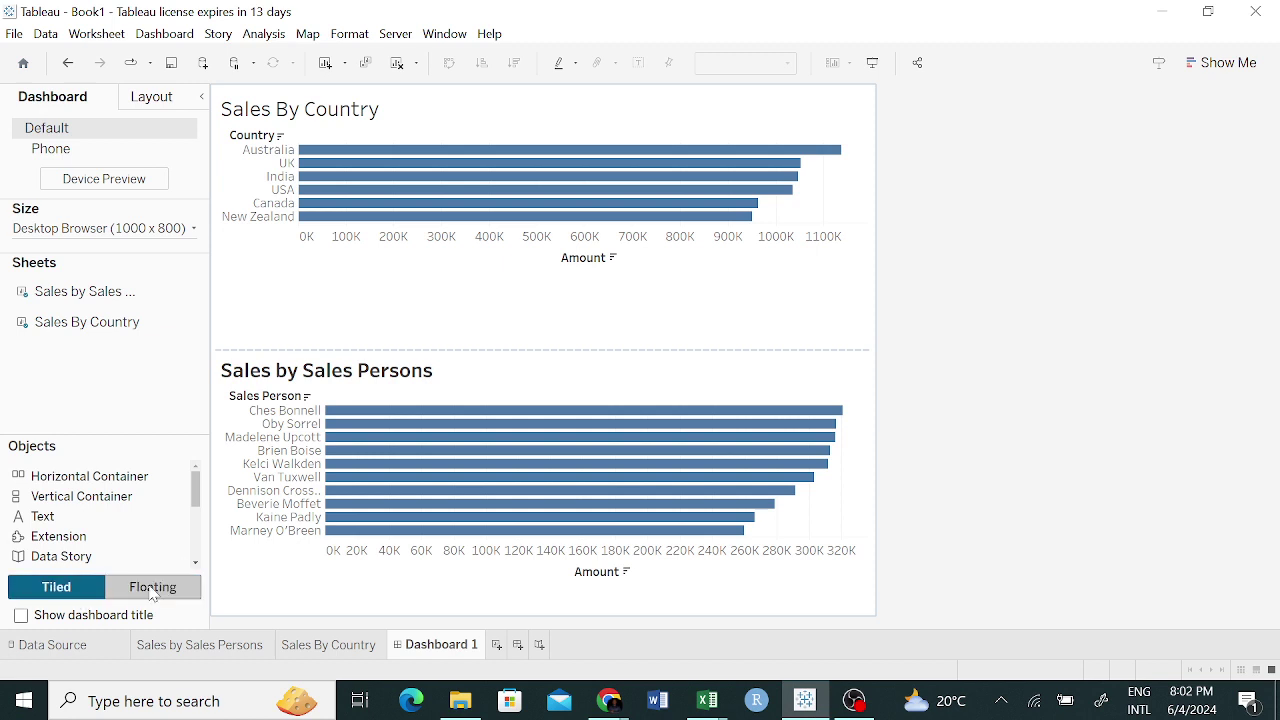
{"action": "left_click", "coordinate": [874, 116]}
{"action": "left_click", "coordinate": [882, 91]}
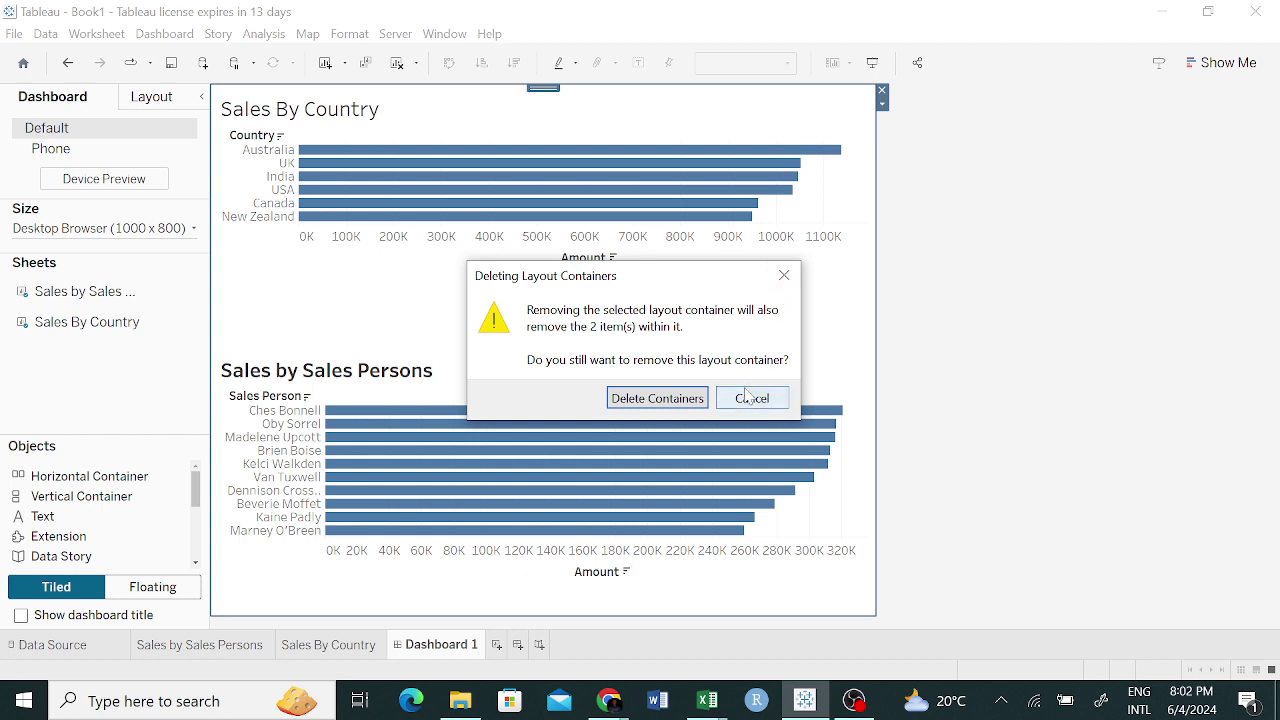
Confirm deleting the container, then add Sales by Sales Persons as floating and undo it.
{"action": "left_click", "coordinate": [692, 407]}
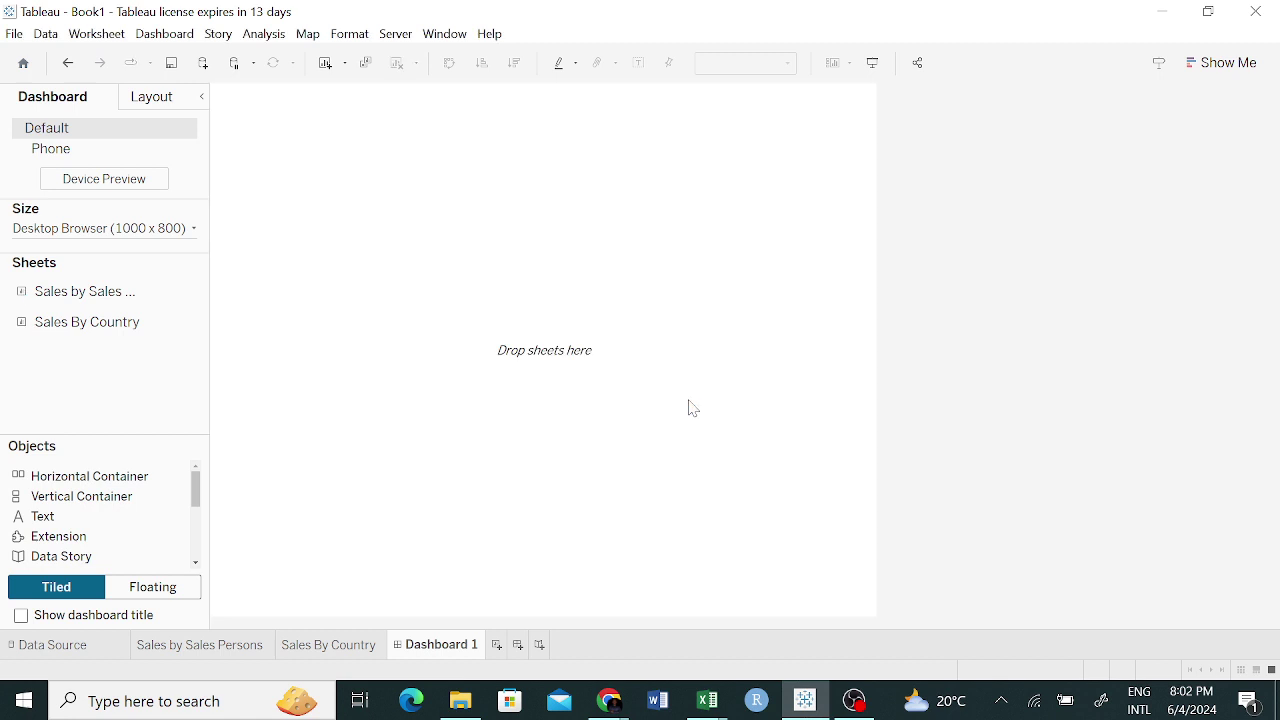
{"action": "left_click", "coordinate": [168, 593]}
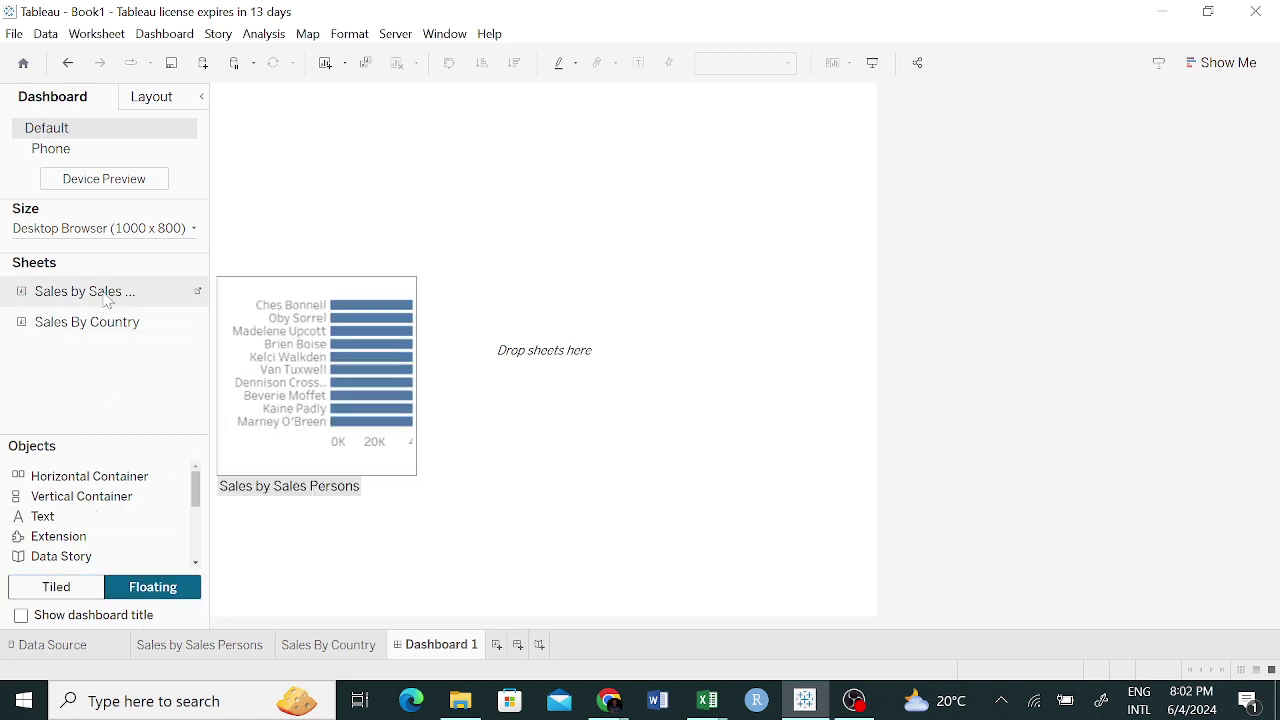
{"action": "left_click_drag", "start_coordinate": [105, 296], "coordinate": [278, 255]}
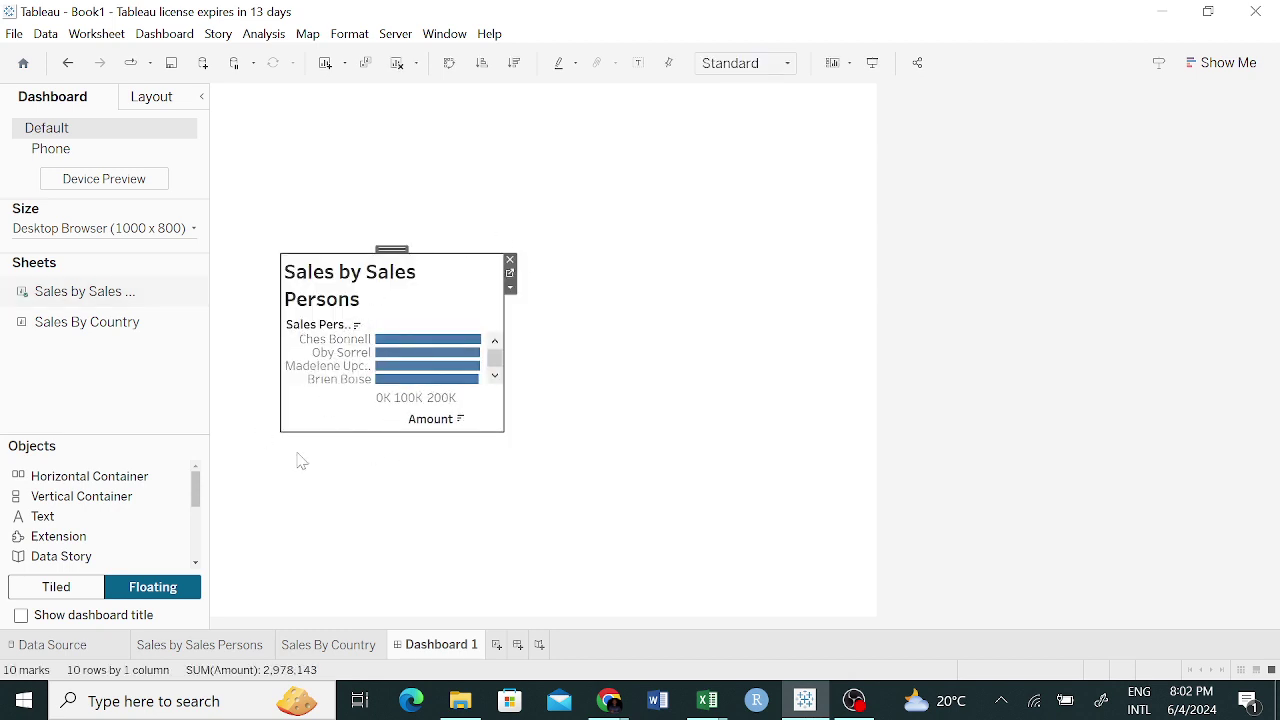
{"action": "key", "text": "ctrl+z"}
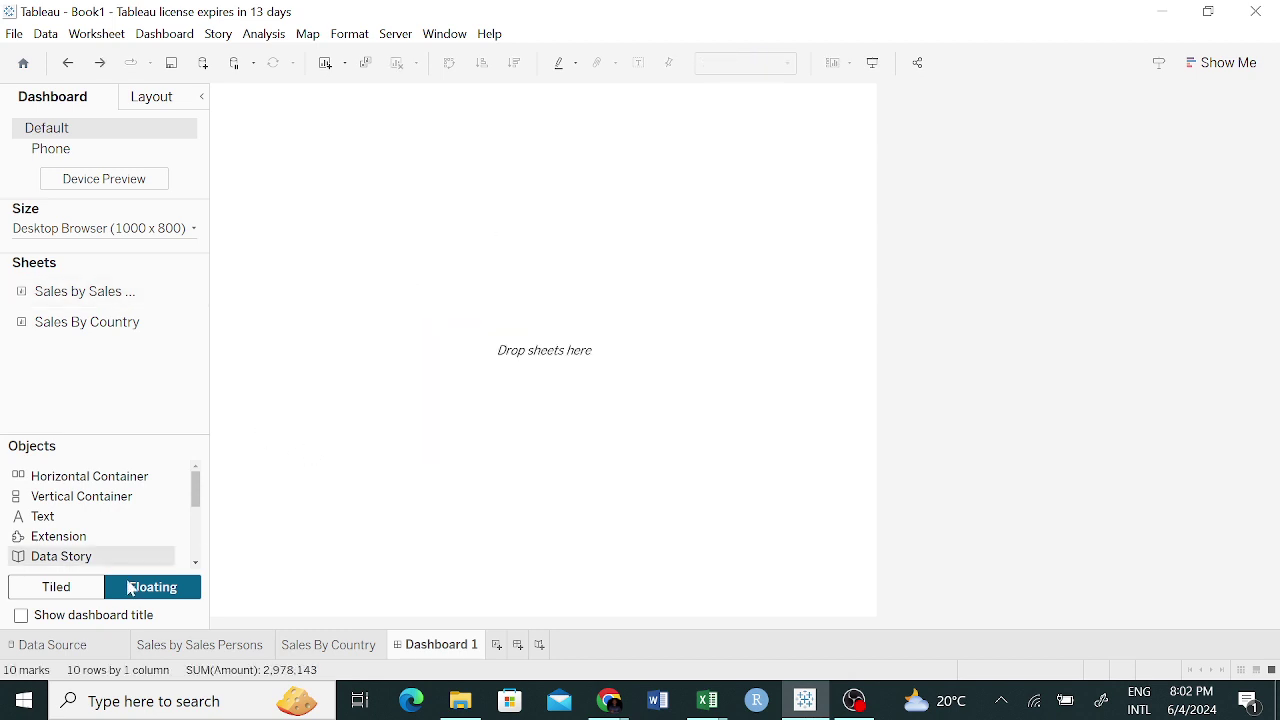
Add Sales by Sales Persons as tiled, then undo so the dashboard is empty.
{"action": "left_click", "coordinate": [57, 587]}
{"action": "double_click", "coordinate": [60, 296]}
{"action": "left_click_drag", "start_coordinate": [50, 314], "coordinate": [548, 281]}
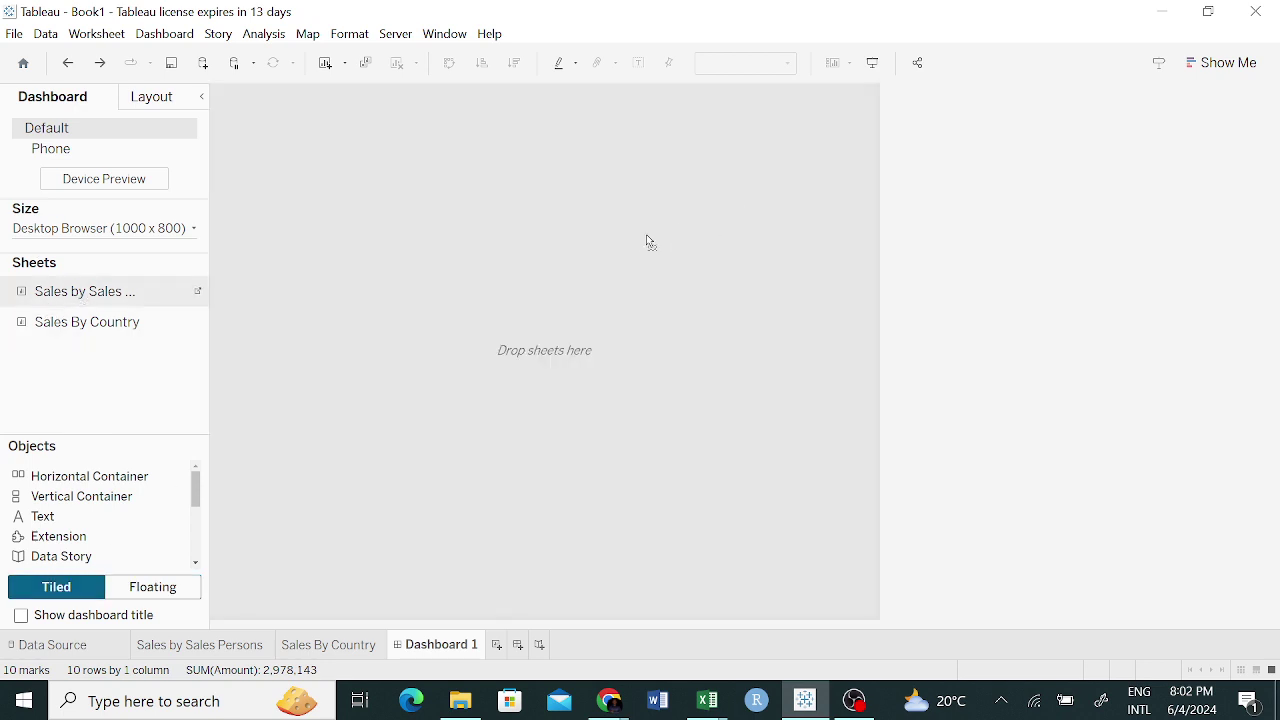
{"action": "key", "text": "ctrl+y"}
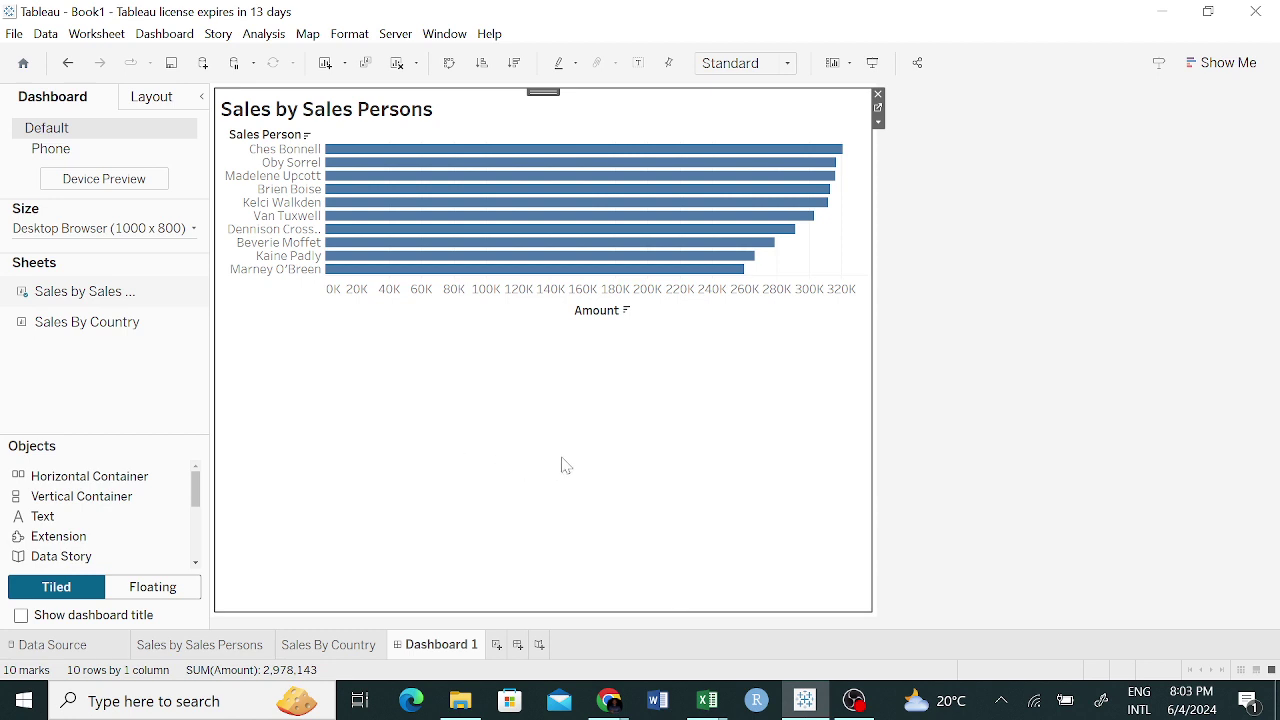
{"action": "key", "text": "ctrl+z"}
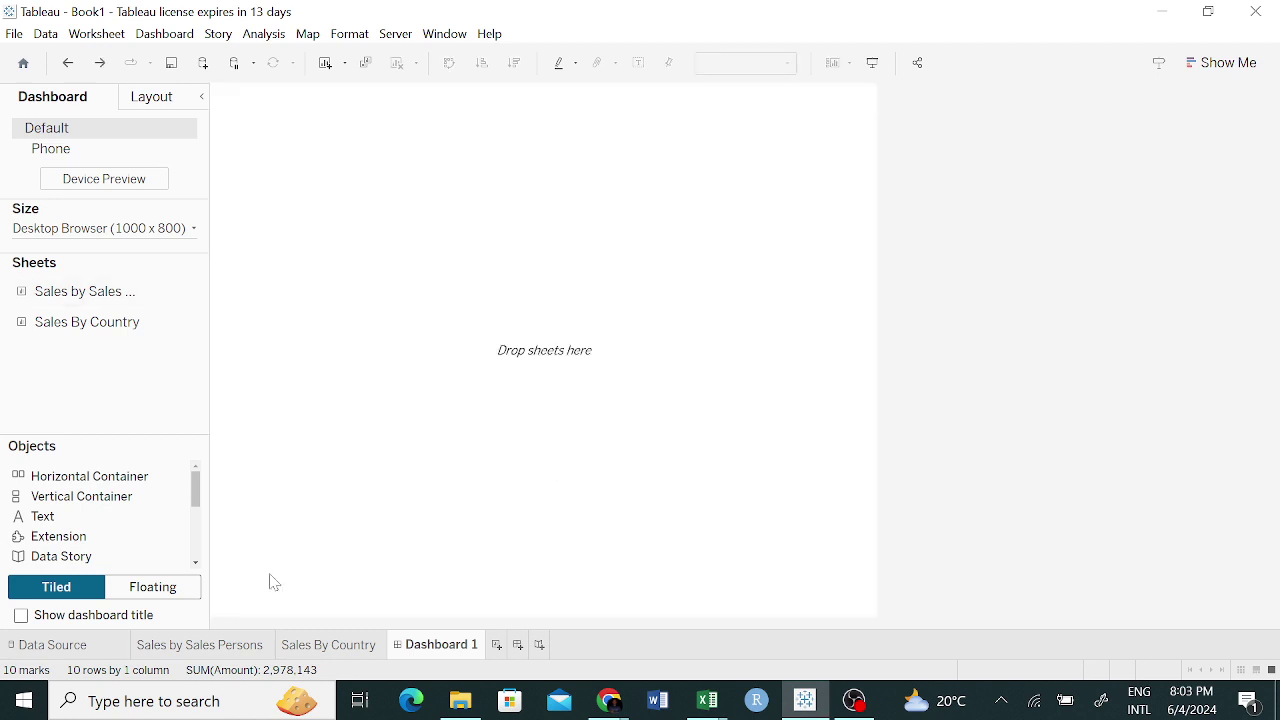
Switch to Floating and try adding each sales sheet, undoing every attempt.
{"action": "left_click", "coordinate": [163, 598]}
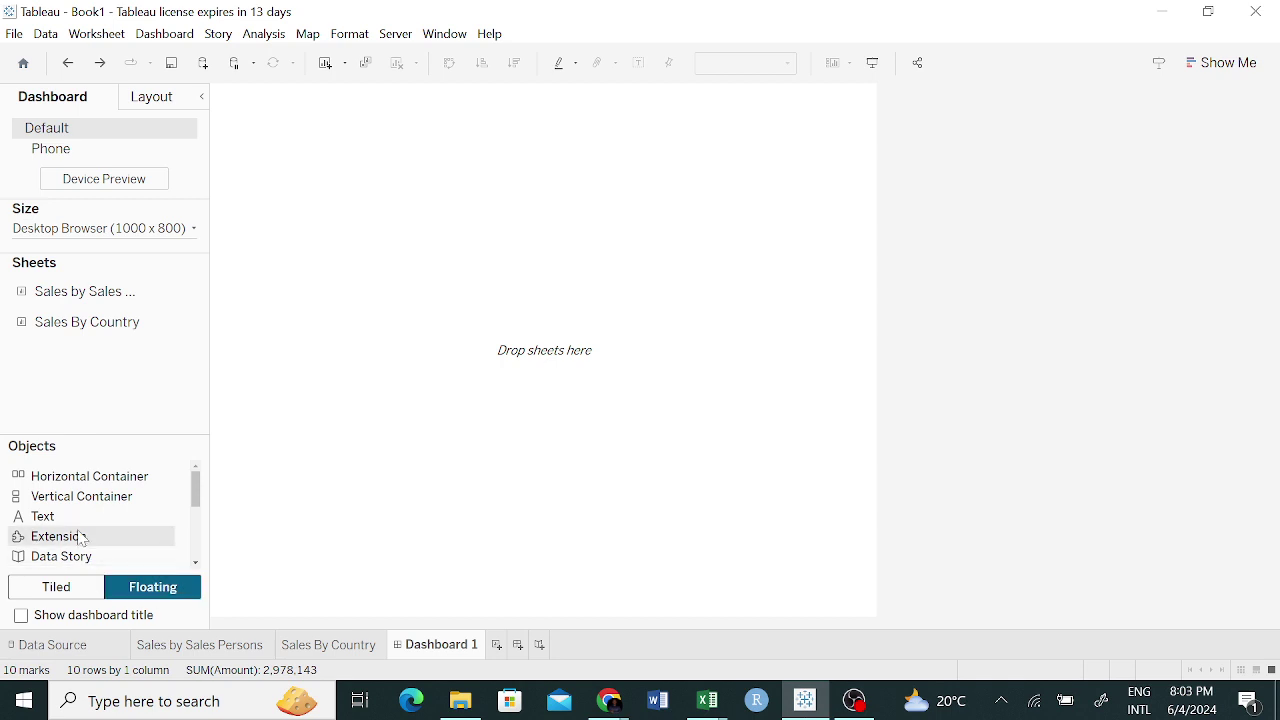
{"action": "double_click", "coordinate": [103, 298]}
{"action": "key", "text": "ctrl+z"}
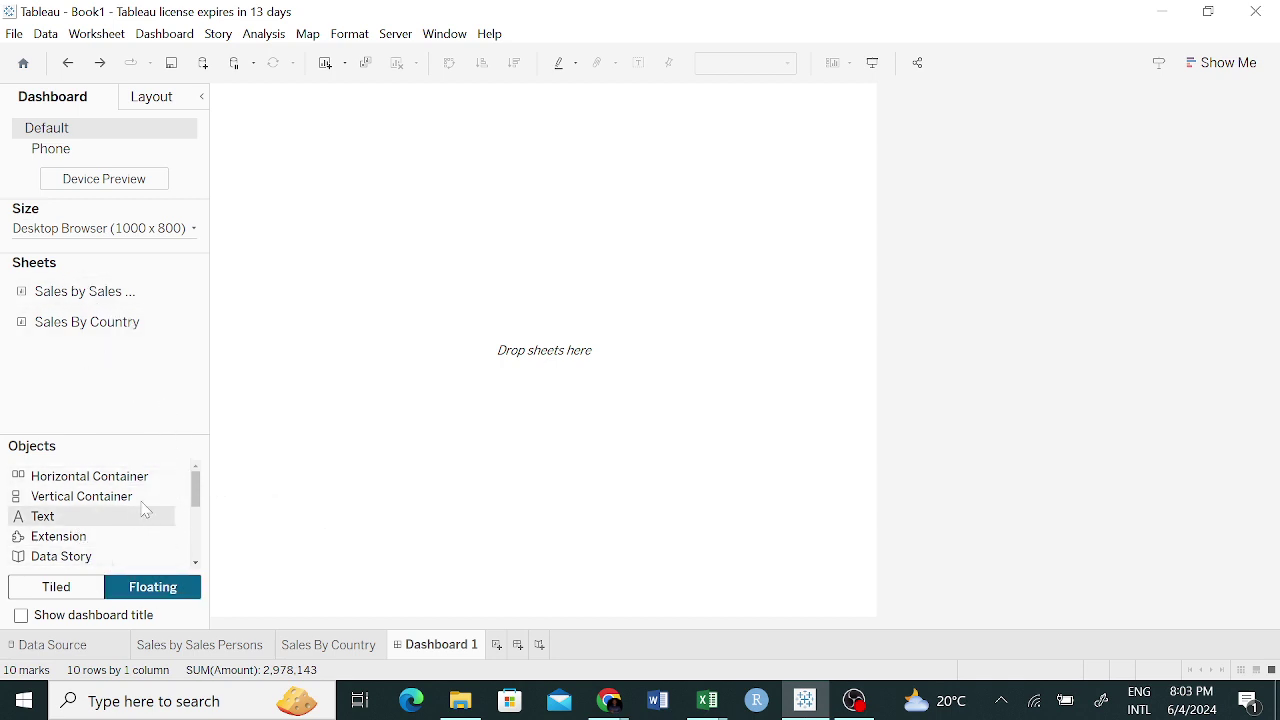
{"action": "double_click", "coordinate": [95, 338]}
{"action": "key", "text": "ctrl+z"}
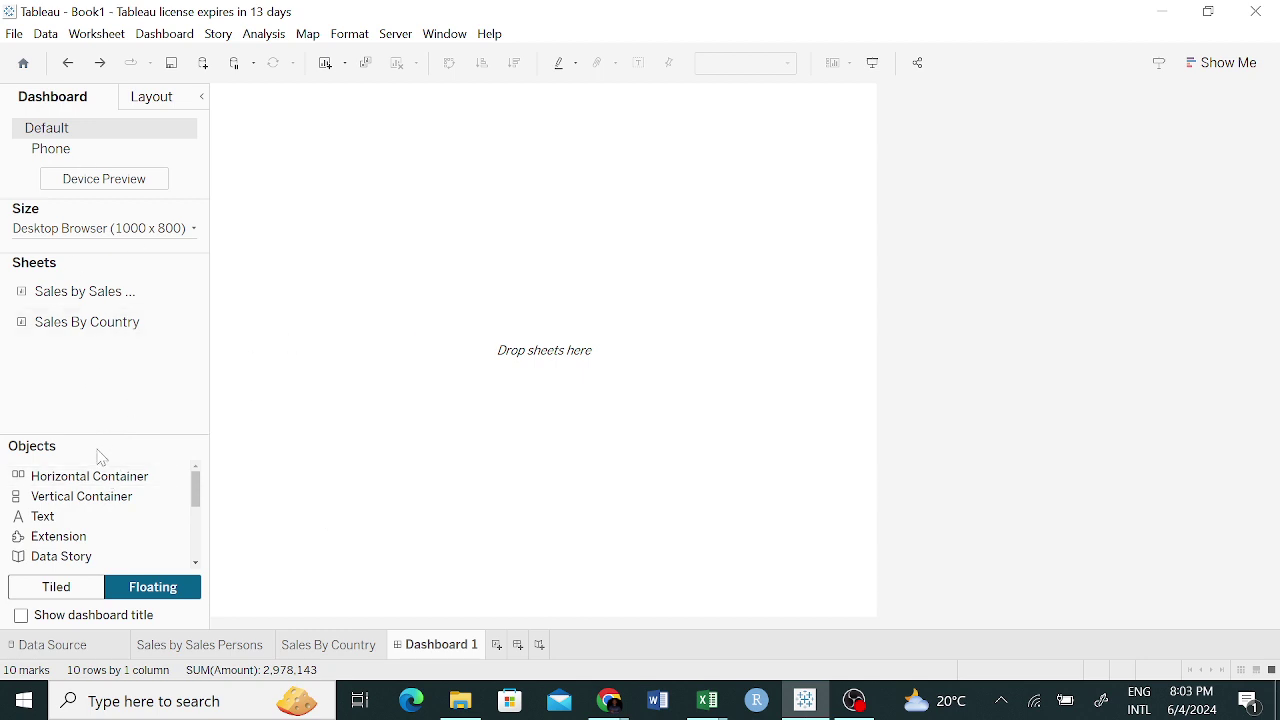
{"action": "double_click", "coordinate": [54, 290]}
{"action": "key", "text": "ctrl+z"}
{"action": "double_click", "coordinate": [45, 291]}
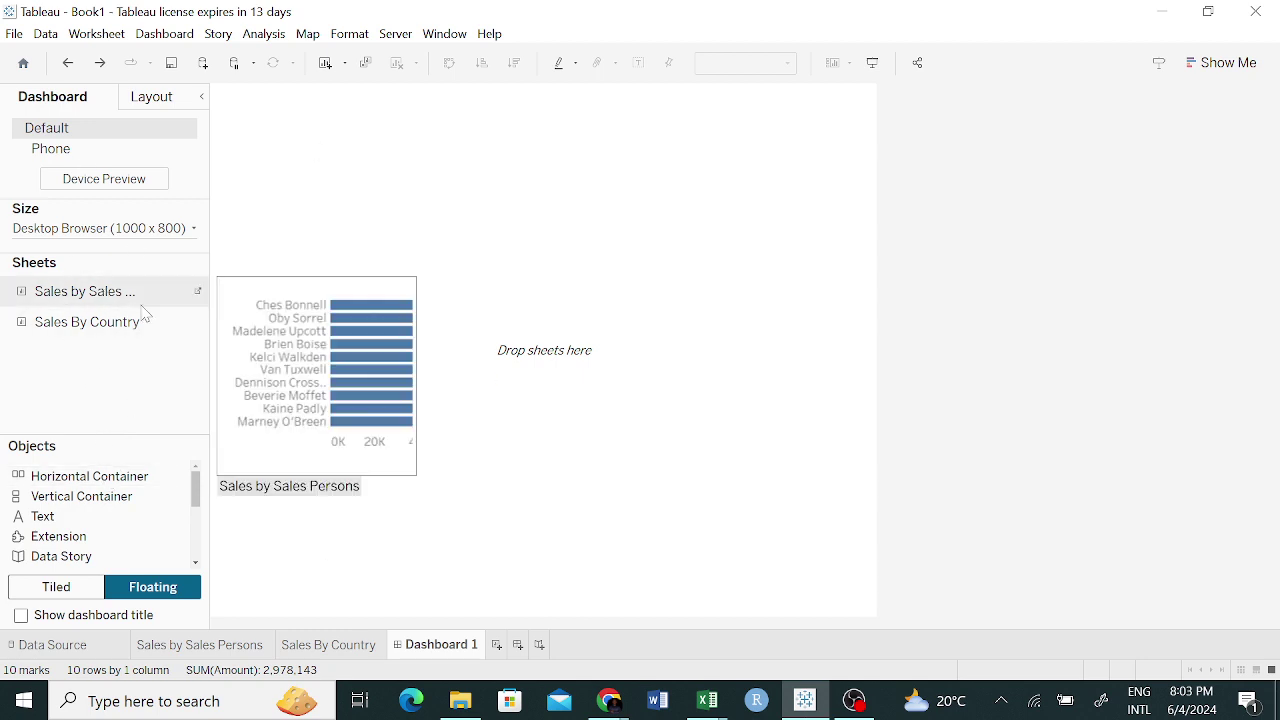
{"action": "key", "text": "ctrl+z"}
Place Sales by Sales Persons floating, widen it, move it top-left, and collapse the left pane.
{"action": "left_click_drag", "start_coordinate": [42, 295], "coordinate": [363, 246]}
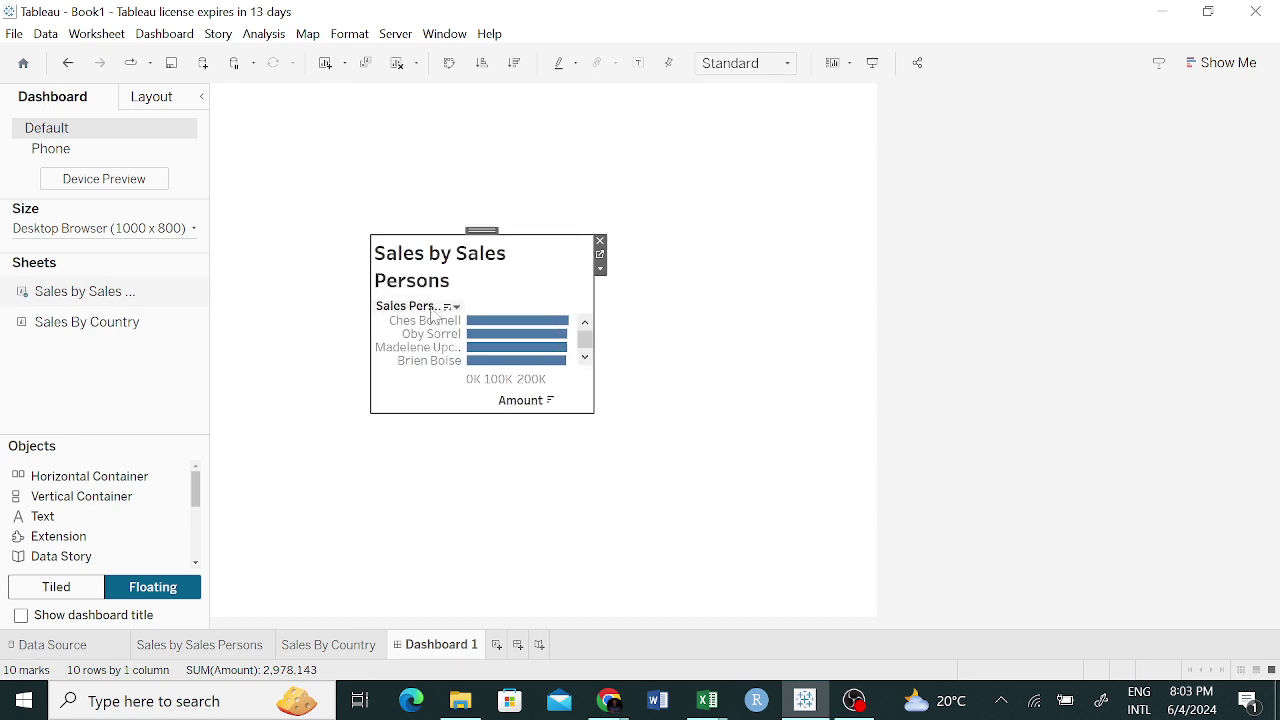
{"action": "left_click", "coordinate": [646, 491]}
{"action": "left_click", "coordinate": [535, 252]}
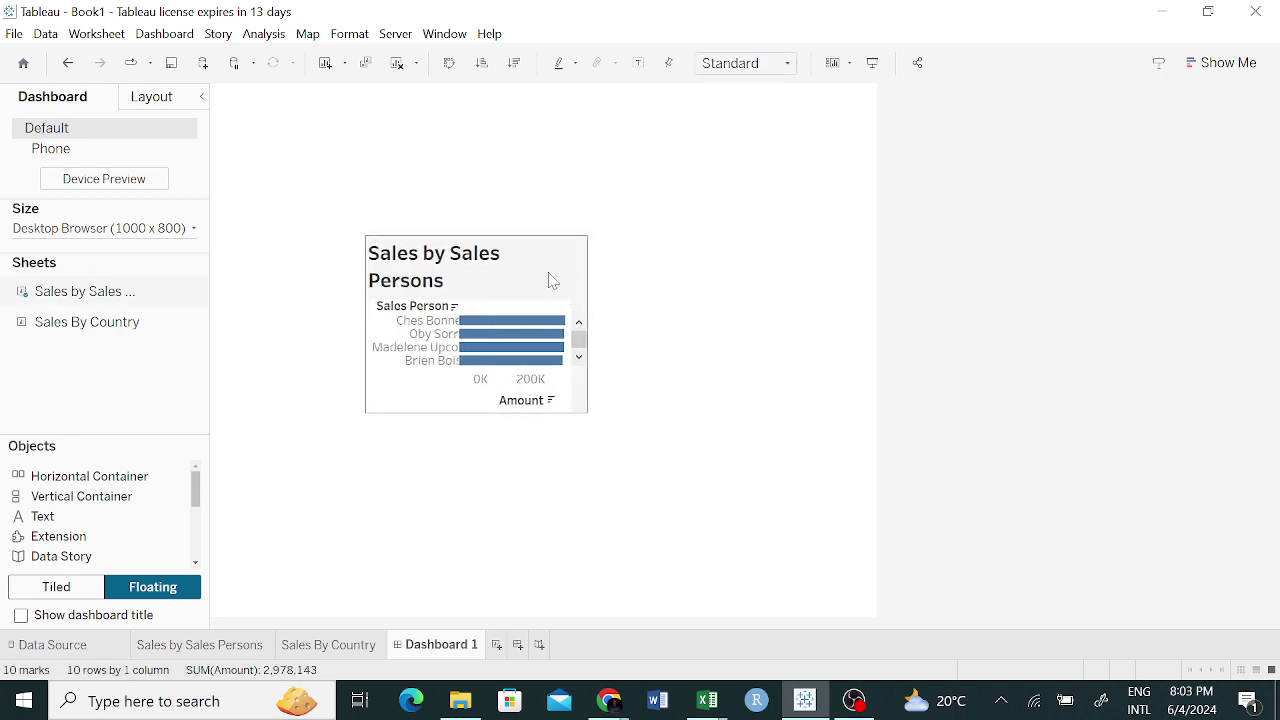
{"action": "left_click", "coordinate": [422, 262]}
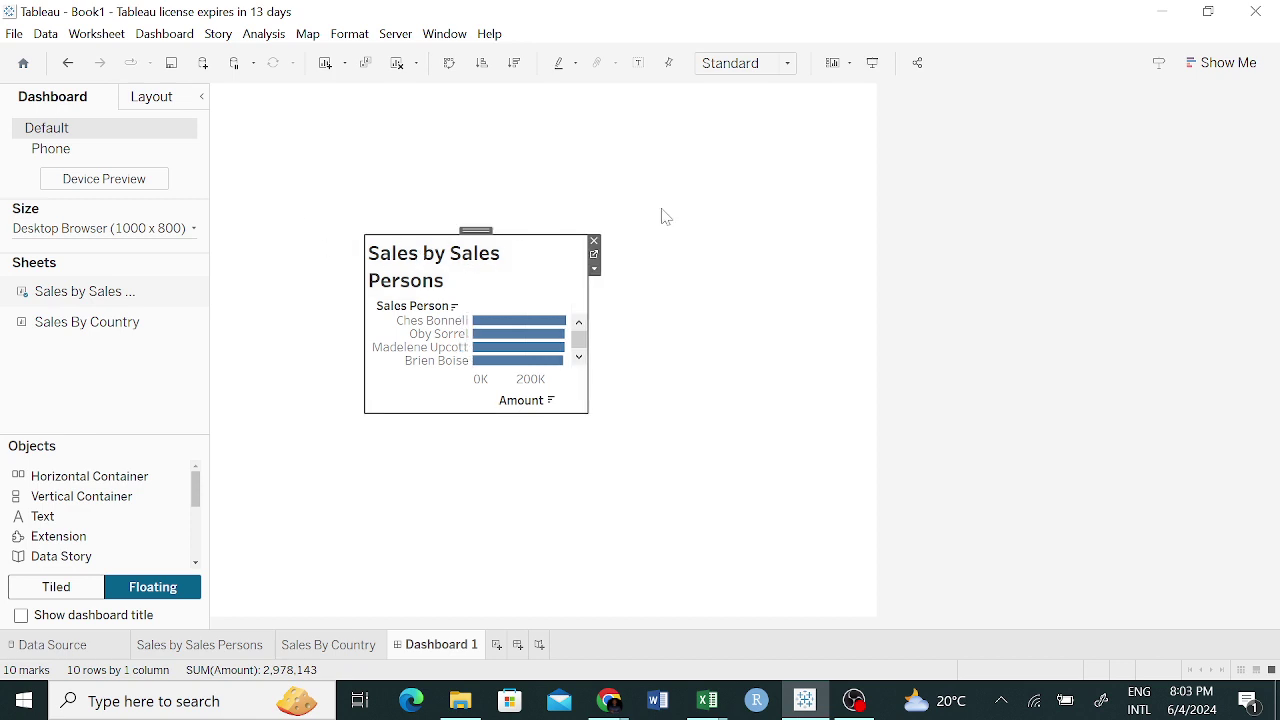
{"action": "left_click", "coordinate": [866, 303]}
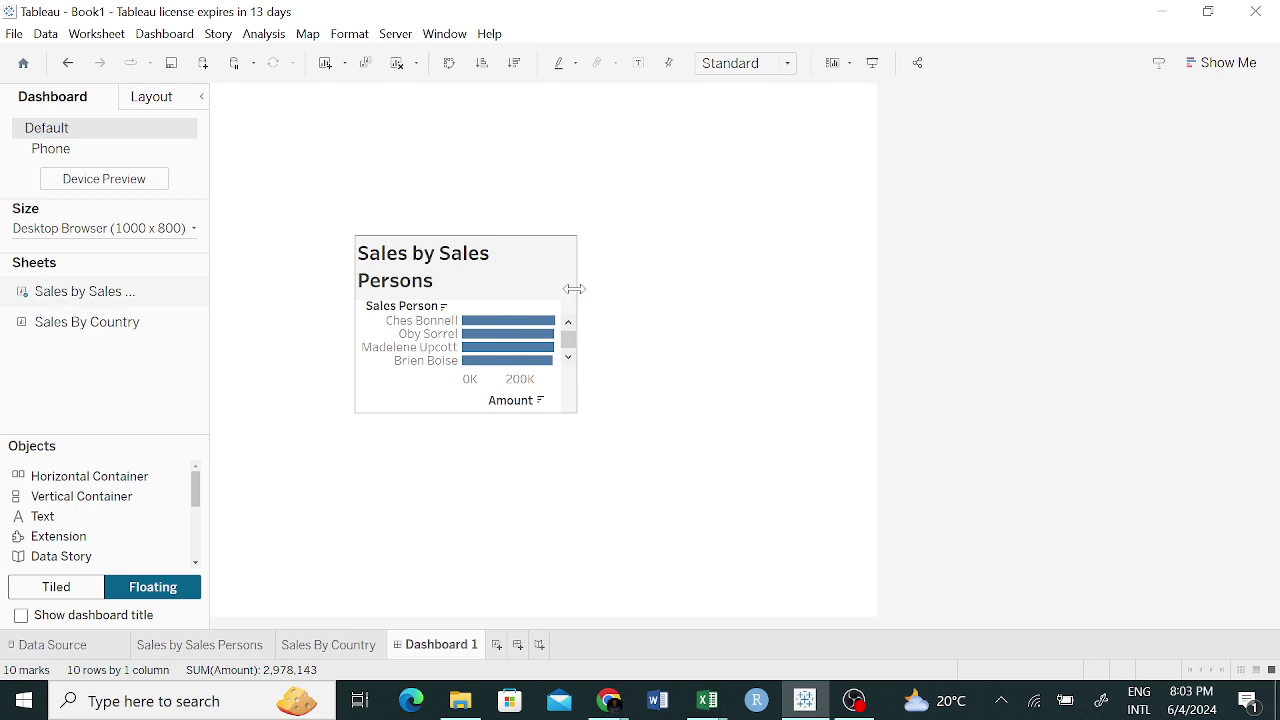
{"action": "left_click_drag", "start_coordinate": [574, 289], "coordinate": [787, 292]}
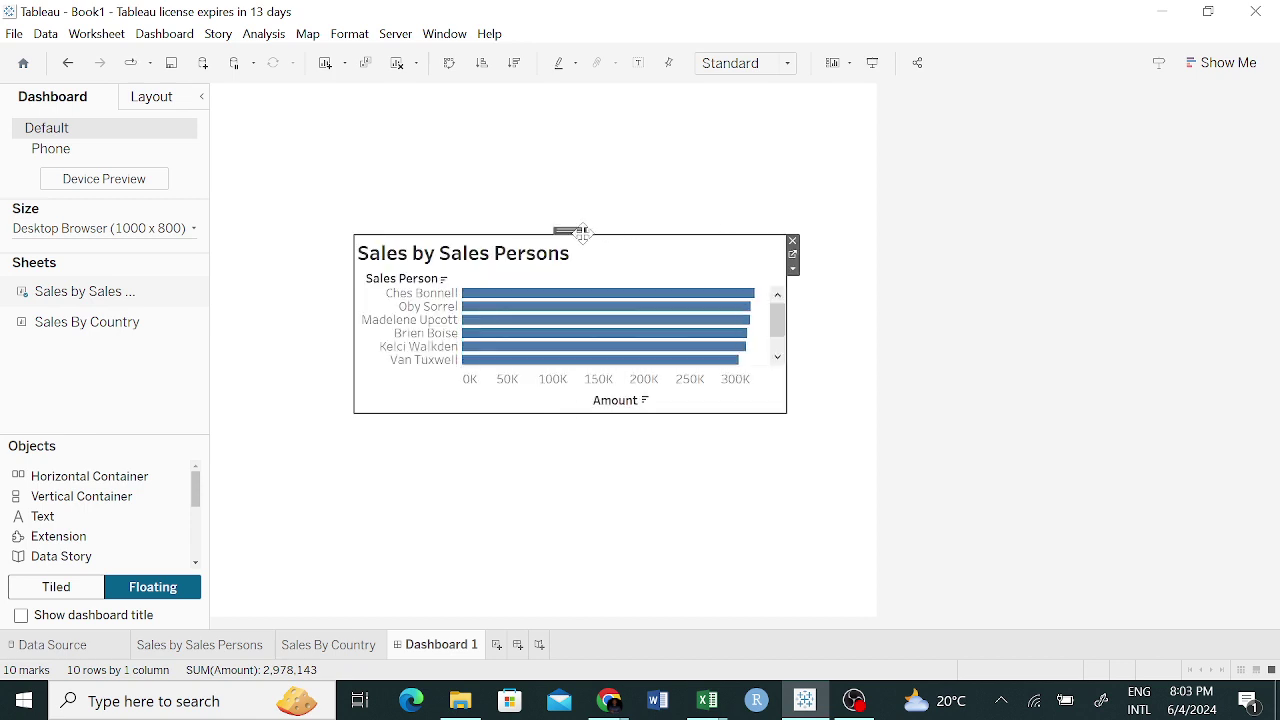
{"action": "left_click_drag", "start_coordinate": [583, 232], "coordinate": [440, 203]}
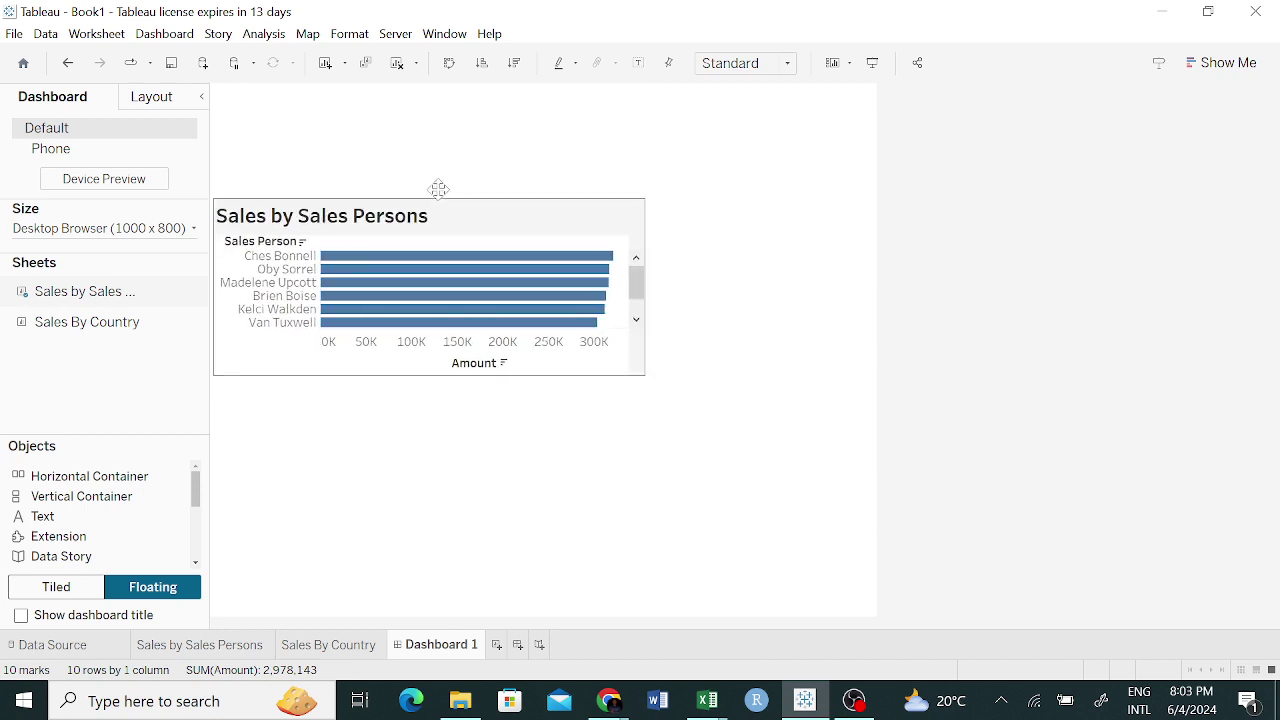
{"action": "left_click", "coordinate": [202, 98]}
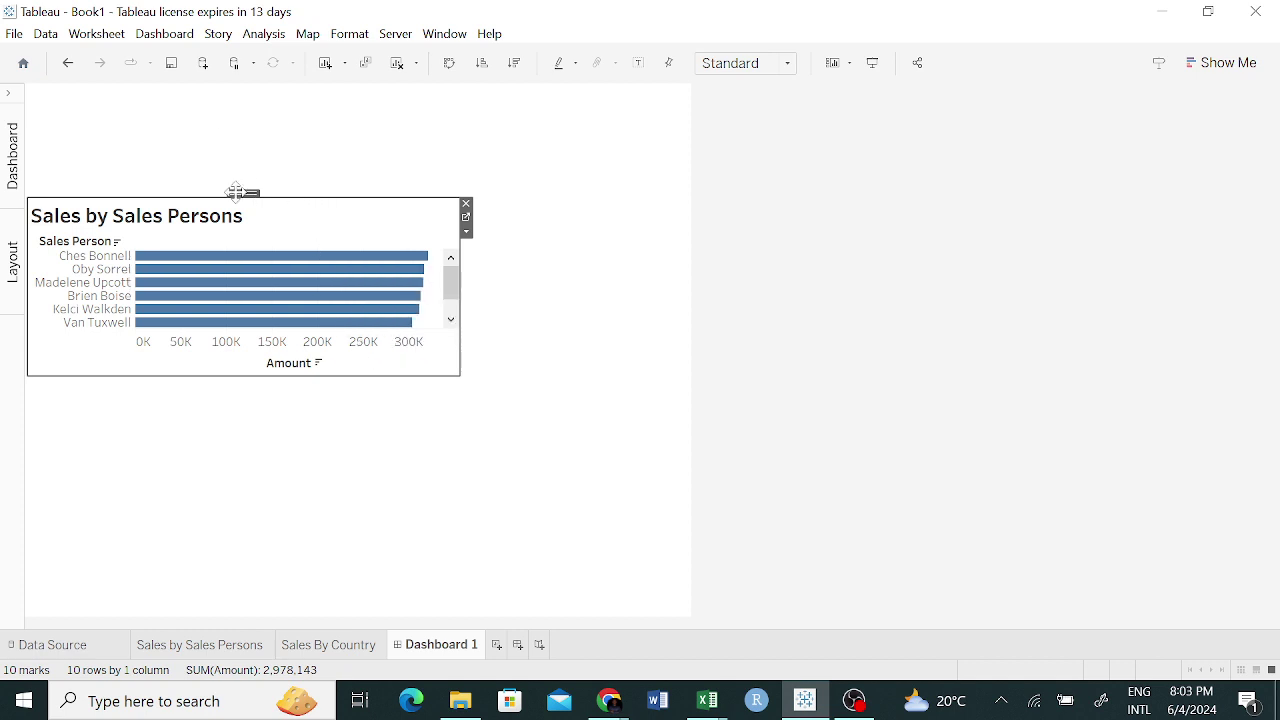
{"action": "left_click_drag", "start_coordinate": [240, 189], "coordinate": [240, 68]}
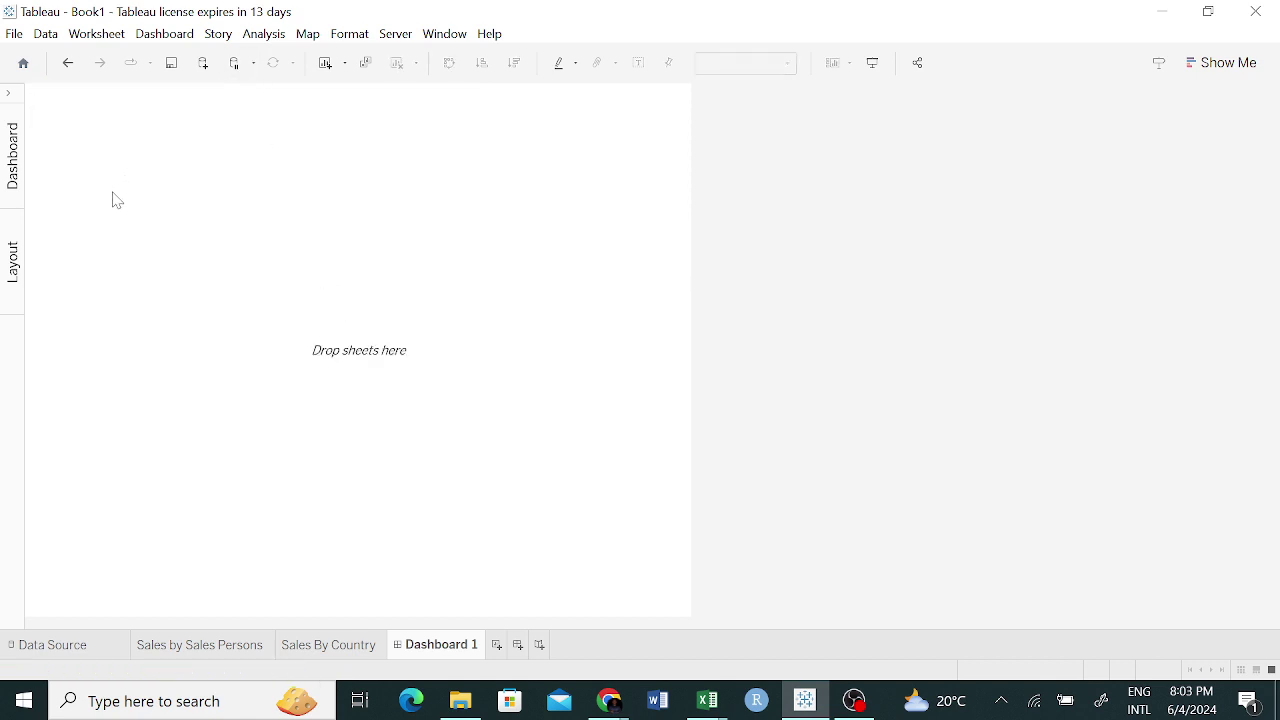
Restore the removed Sales by Sales Persons chart and move it up near the dashboard top.
{"action": "key", "text": "ctrl+z"}
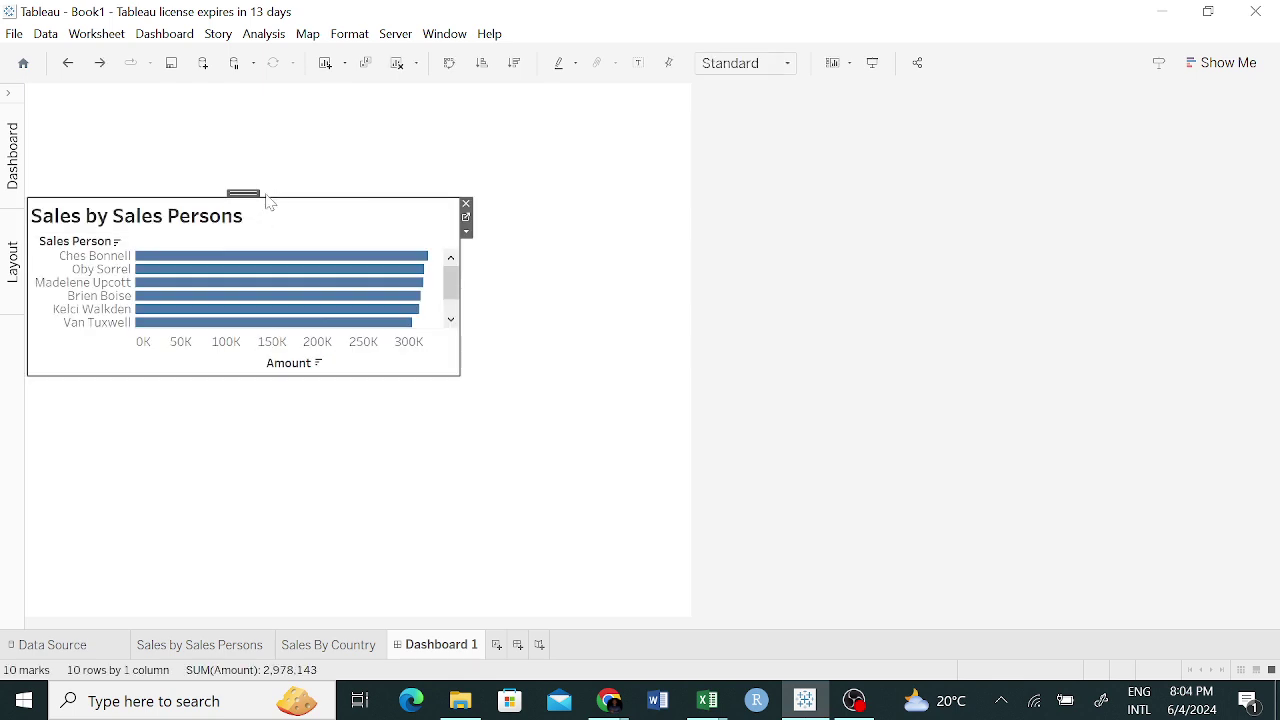
{"action": "left_click", "coordinate": [10, 97]}
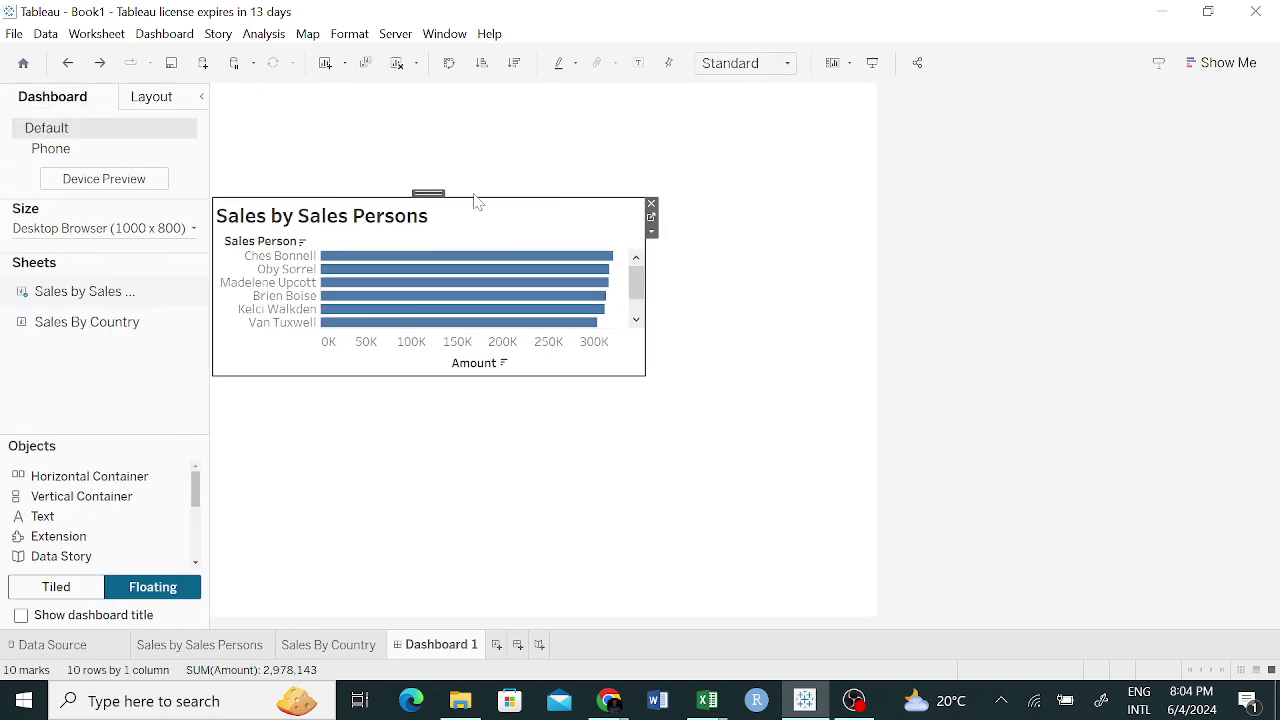
{"action": "left_click_drag", "start_coordinate": [429, 196], "coordinate": [430, 139]}
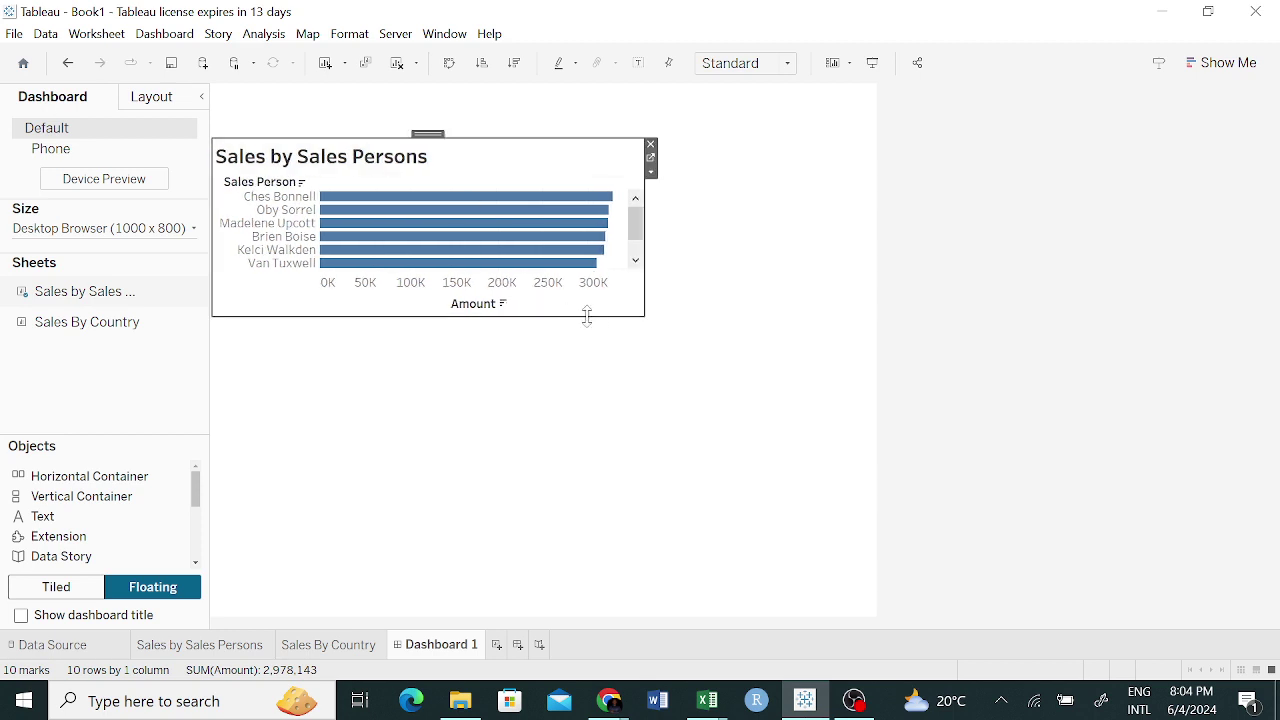
Resize the Sales by Sales Persons chart taller so all ten sales persons show.
{"action": "left_click_drag", "start_coordinate": [587, 316], "coordinate": [582, 498]}
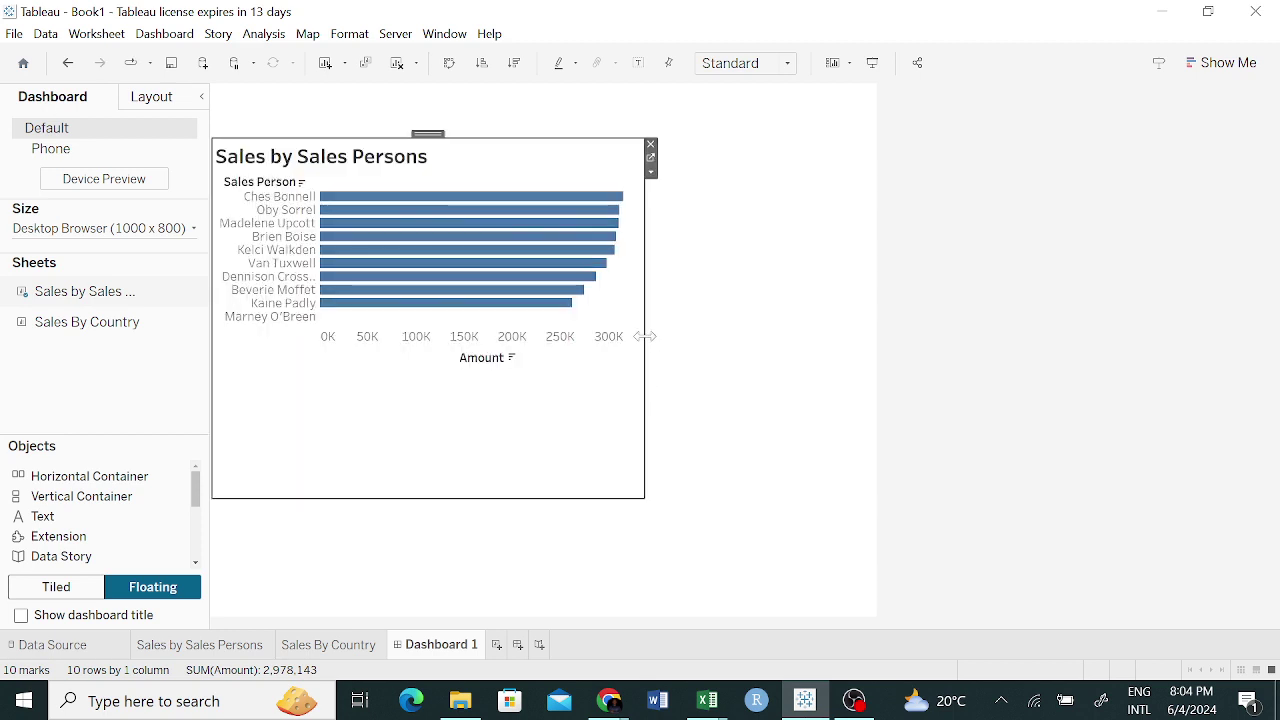
{"action": "left_click_drag", "start_coordinate": [644, 337], "coordinate": [783, 351]}
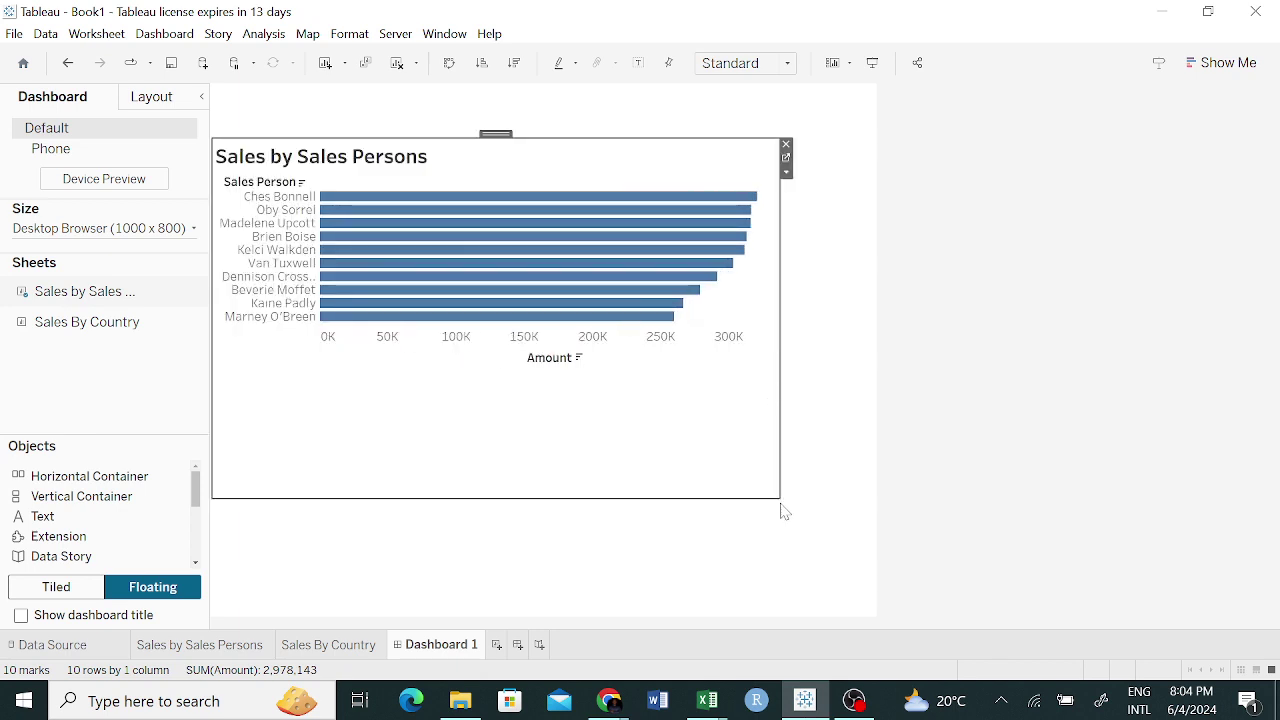
{"action": "left_click_drag", "start_coordinate": [779, 495], "coordinate": [645, 372]}
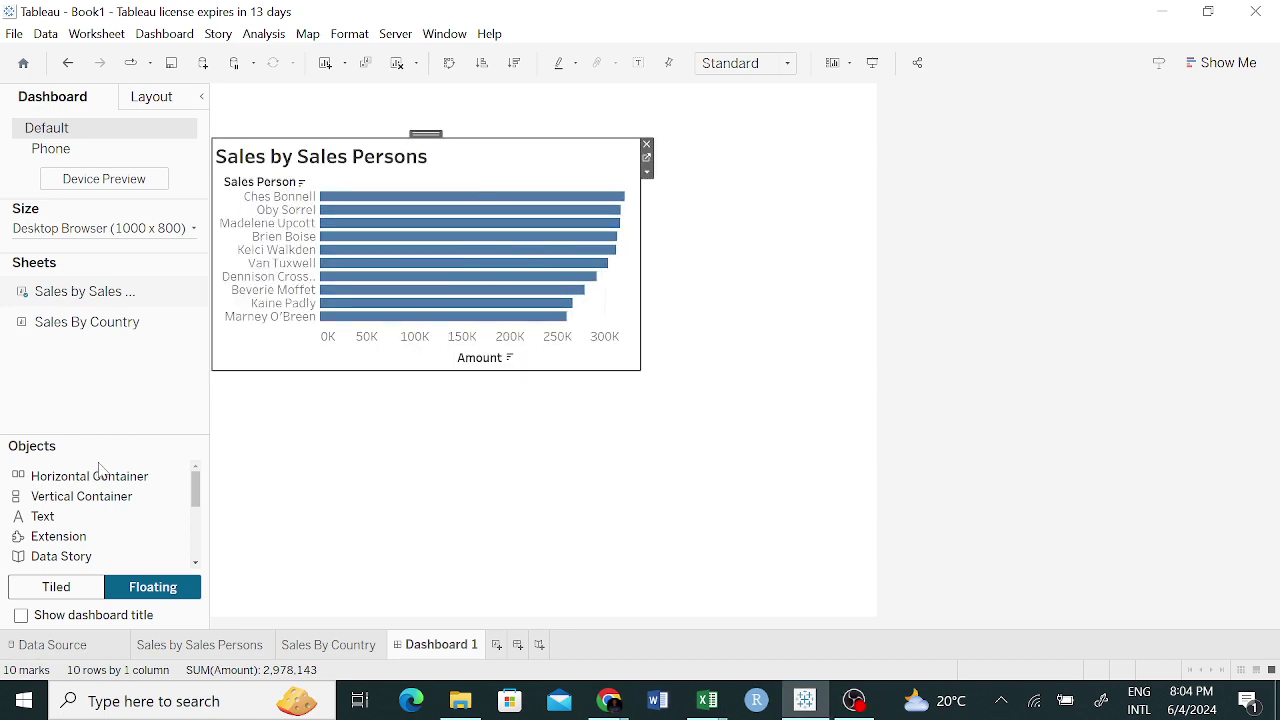
Add Sales By Country as a floating chart and narrow the Sales by Sales Persons chart.
{"action": "mouse_move", "coordinate": [63, 329]}
{"action": "left_click_drag", "start_coordinate": [60, 330], "coordinate": [276, 408]}
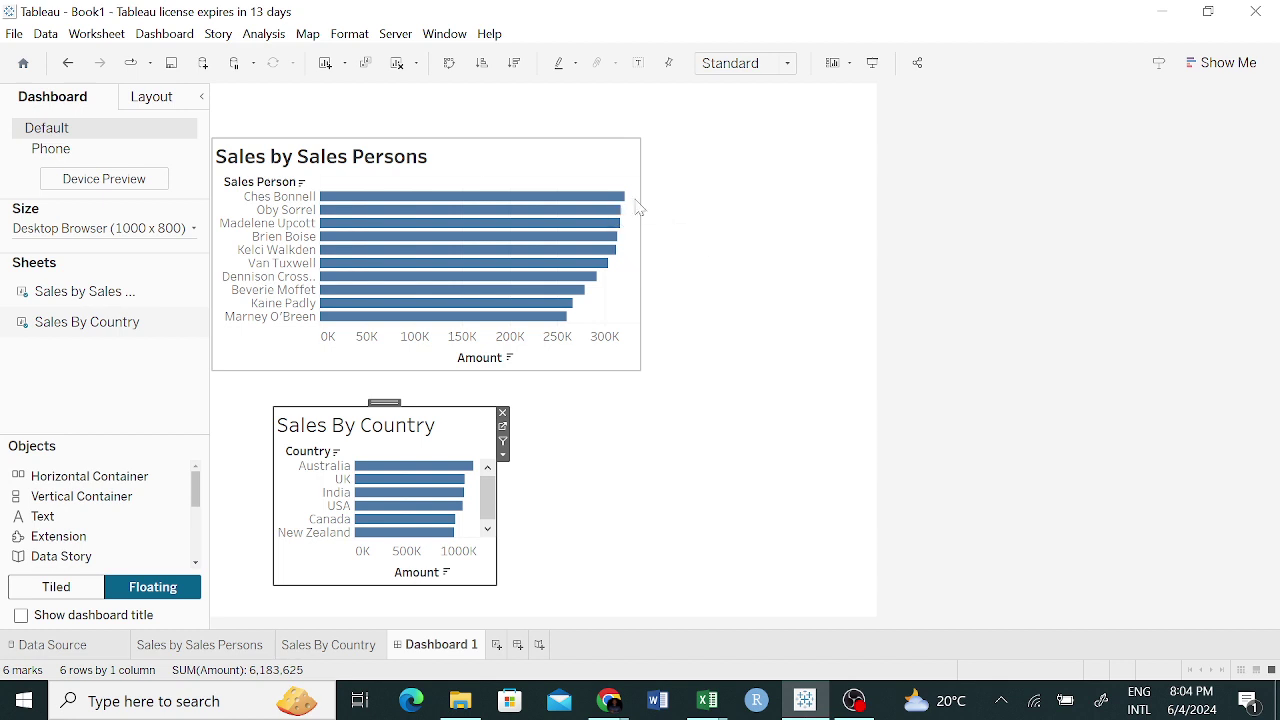
{"action": "left_click", "coordinate": [624, 166]}
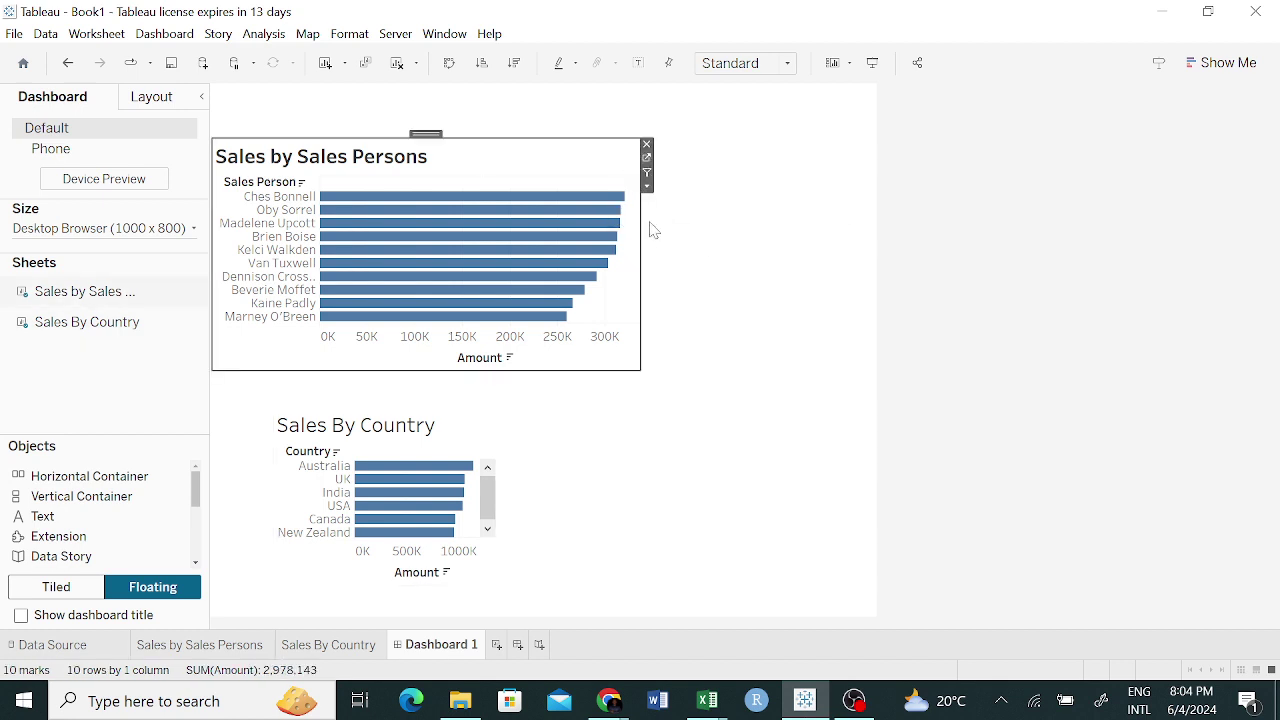
{"action": "left_click_drag", "start_coordinate": [638, 218], "coordinate": [543, 414]}
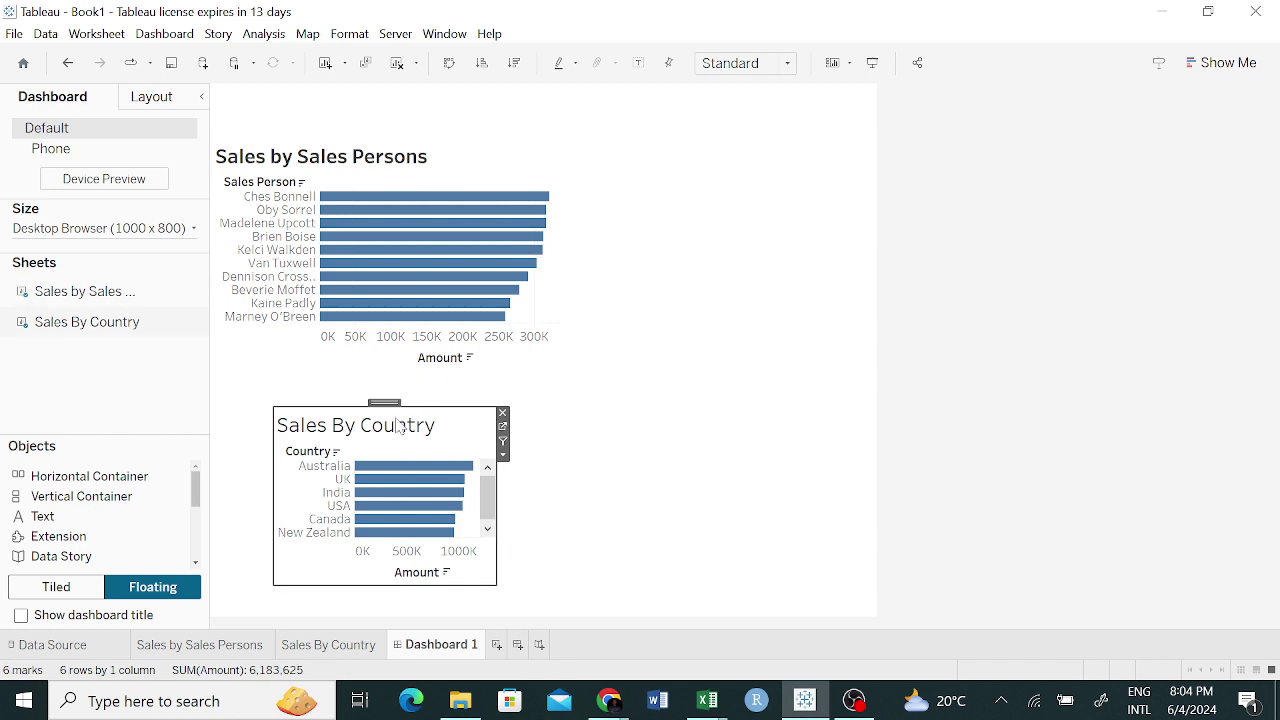
Place Sales By Country beside the sales persons chart, top-aligned, and enlarge it.
{"action": "left_click_drag", "start_coordinate": [384, 402], "coordinate": [707, 137]}
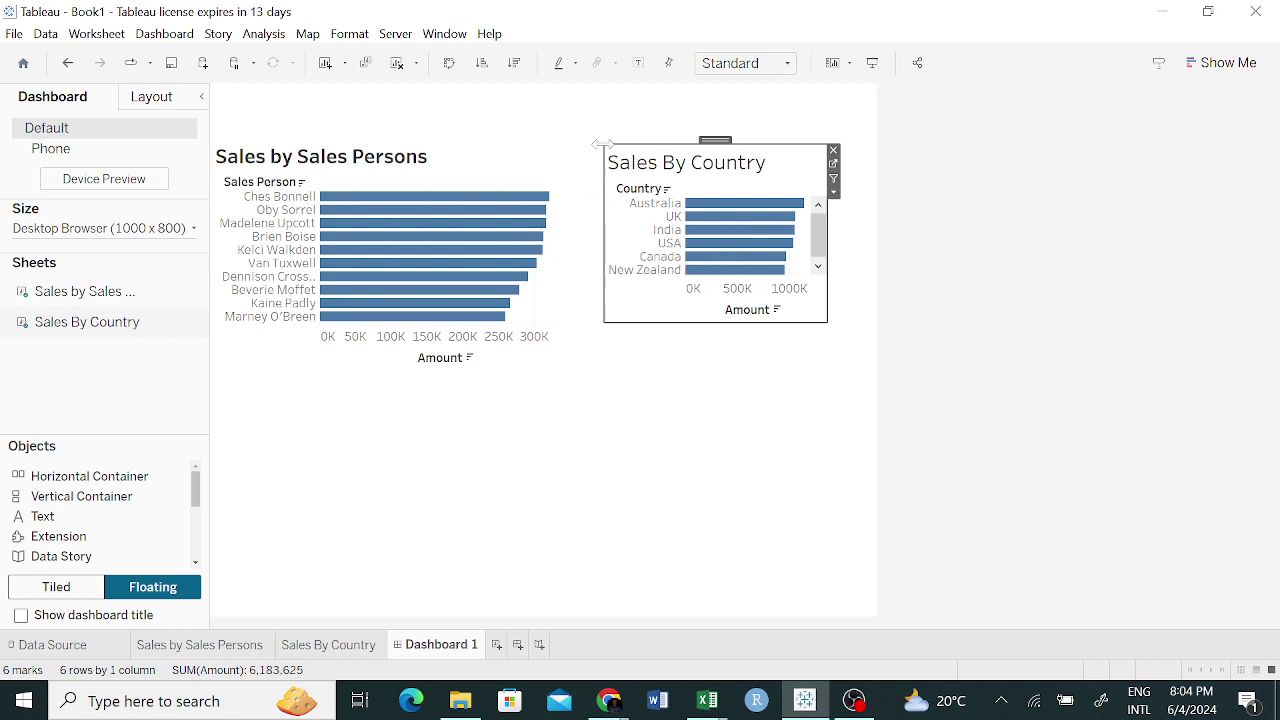
{"action": "mouse_move", "coordinate": [714, 134]}
{"action": "left_mouse_down"}
{"action": "mouse_move", "coordinate": [700, 149]}
{"action": "mouse_move", "coordinate": [673, 130]}
{"action": "mouse_move", "coordinate": [741, 127]}
{"action": "mouse_move", "coordinate": [641, 137]}
{"action": "mouse_move", "coordinate": [686, 131]}
{"action": "mouse_move", "coordinate": [674, 143]}
{"action": "mouse_move", "coordinate": [686, 157]}
{"action": "mouse_move", "coordinate": [699, 150]}
{"action": "left_mouse_up"}
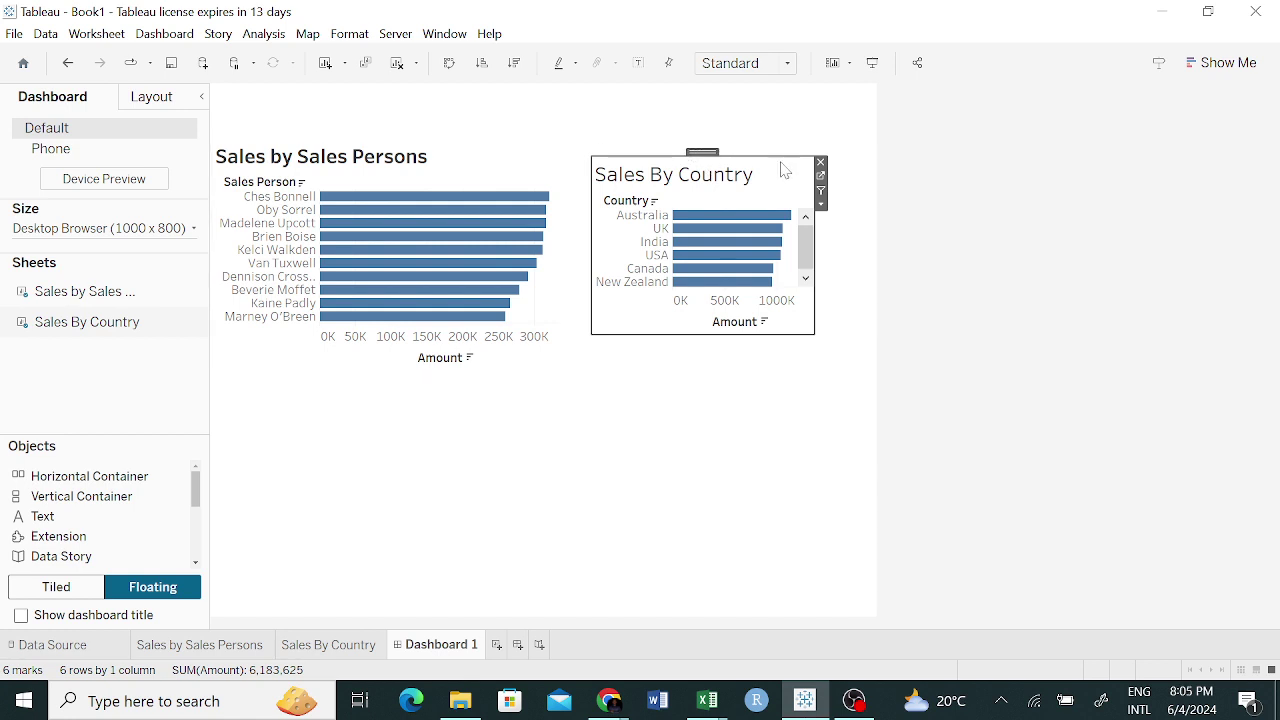
{"action": "left_click_drag", "start_coordinate": [815, 149], "coordinate": [873, 147]}
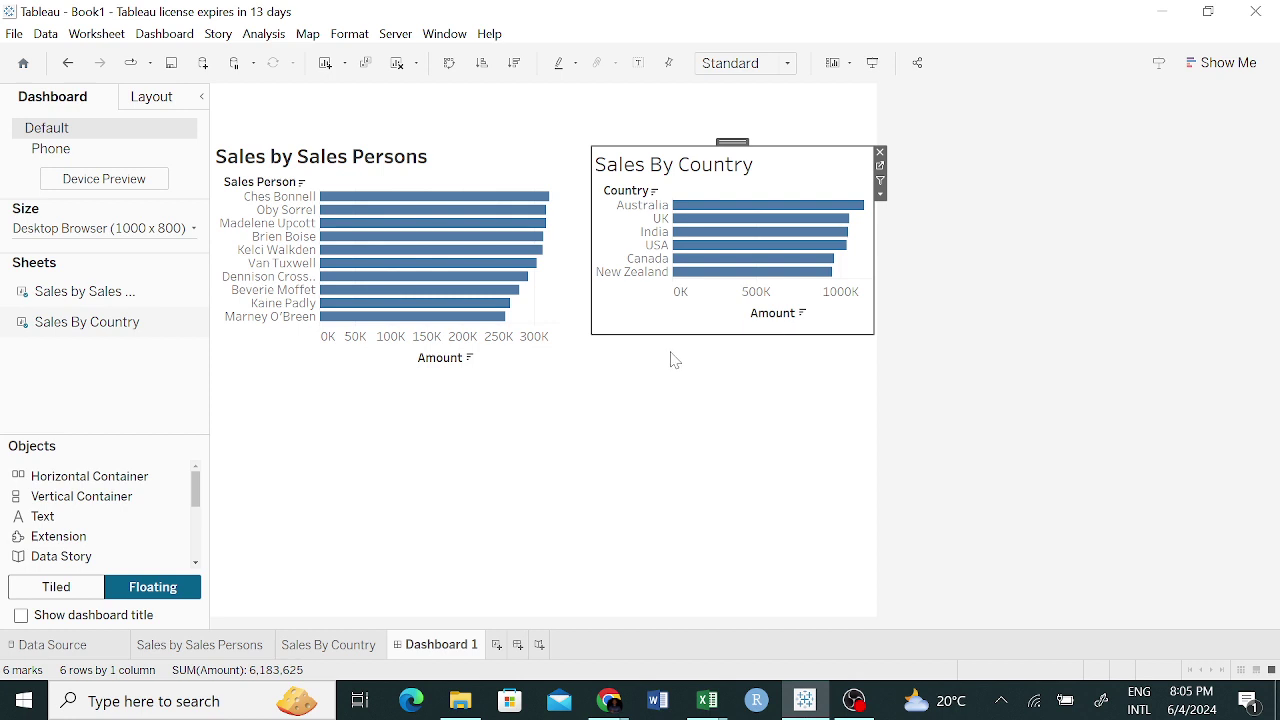
{"action": "left_click_drag", "start_coordinate": [587, 334], "coordinate": [587, 376]}
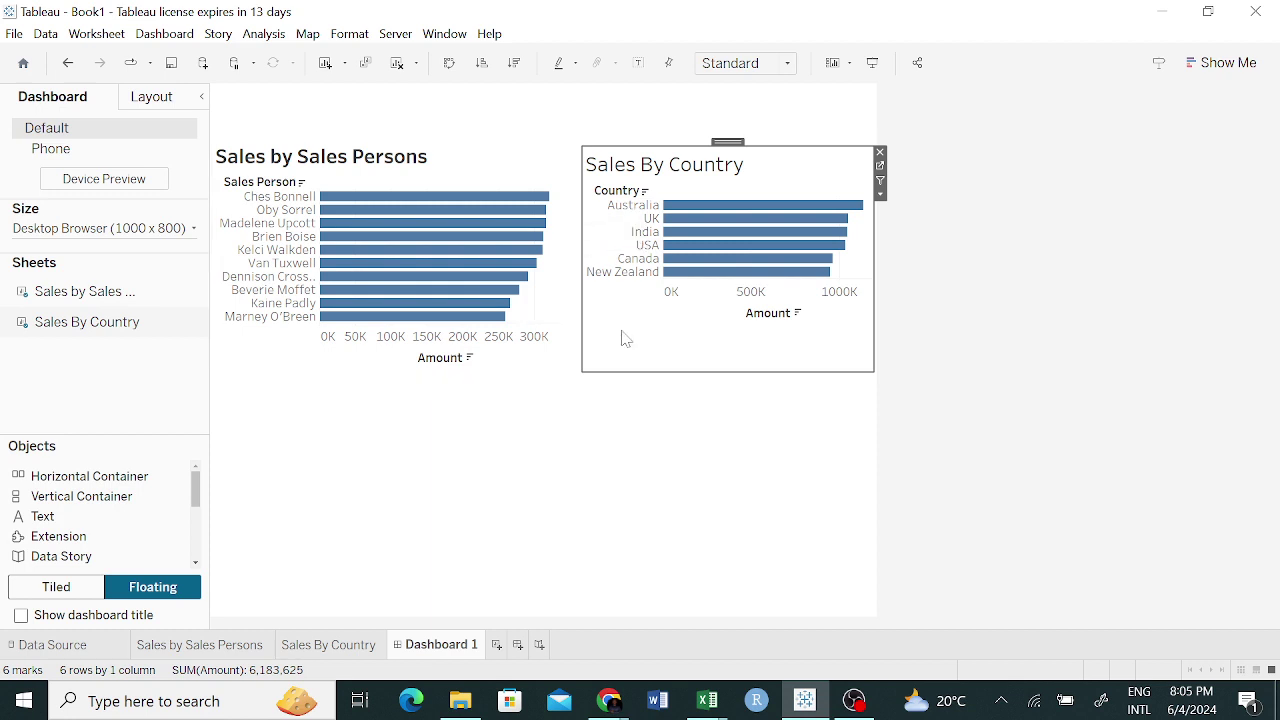
{"action": "left_click", "coordinate": [692, 446]}
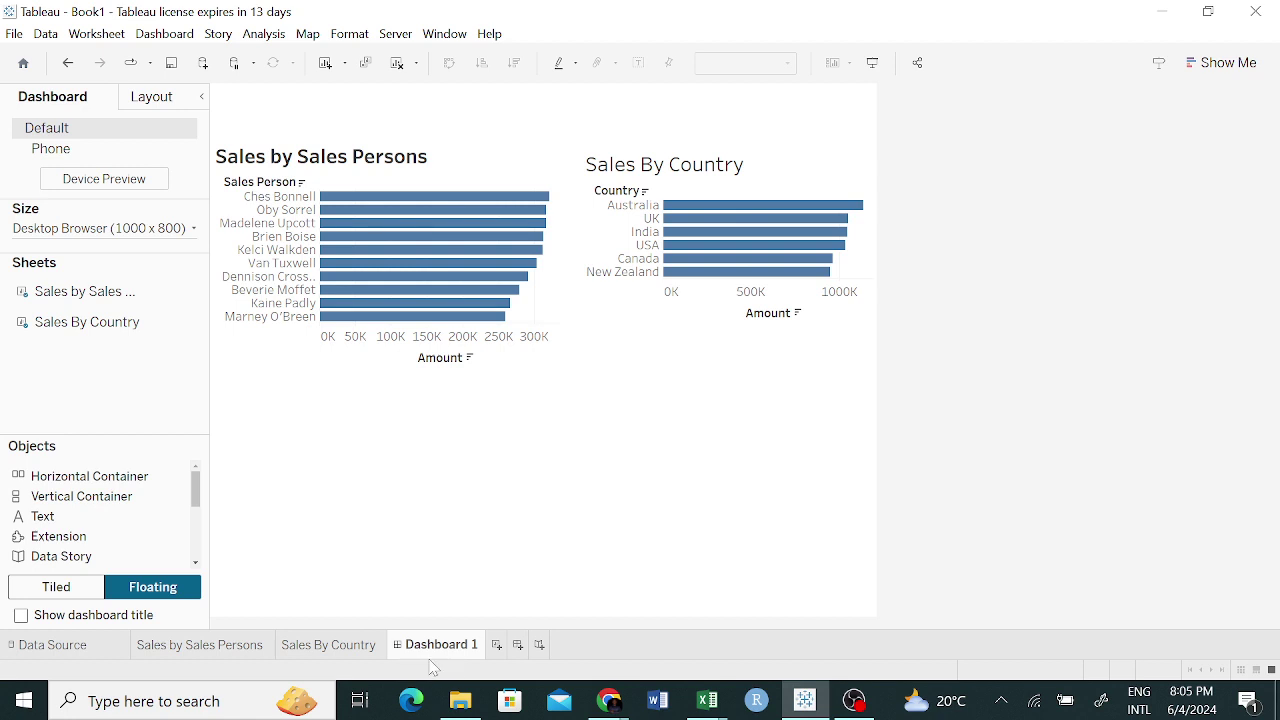
Rename the dashboard tab to 'Sales Summary'.
{"action": "mouse_move", "coordinate": [443, 649]}
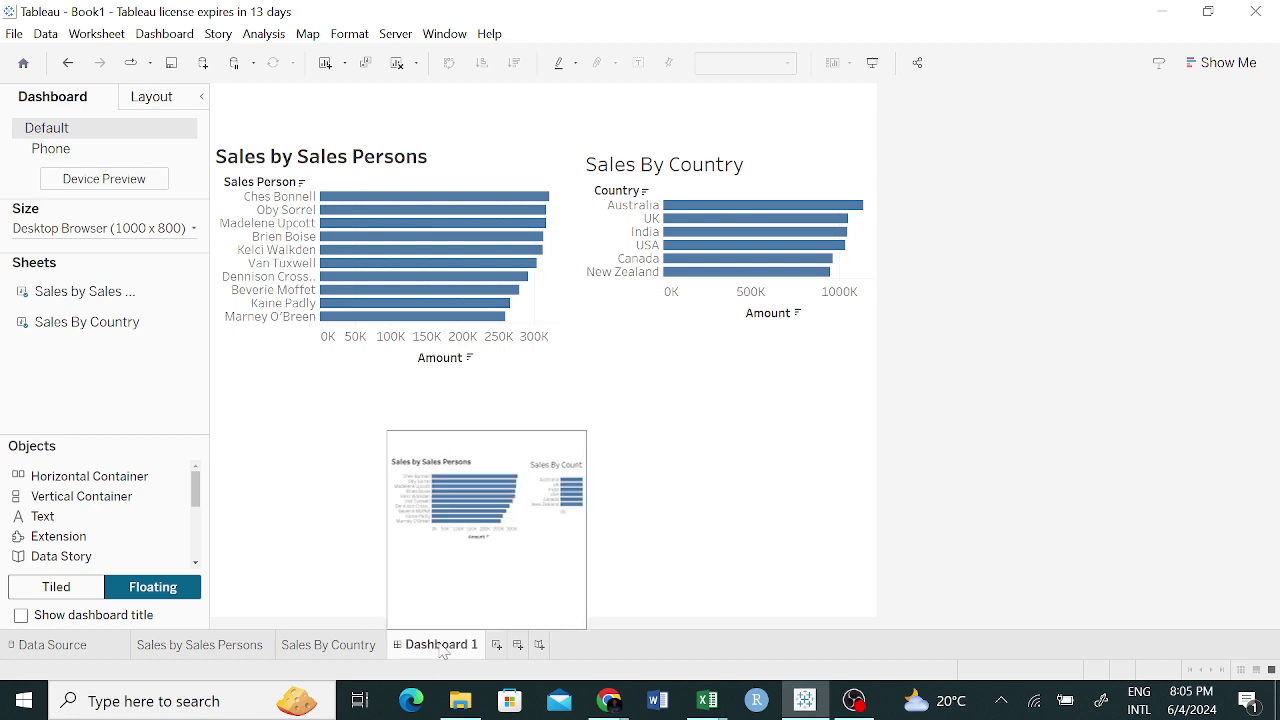
{"action": "right_click", "coordinate": [443, 647]}
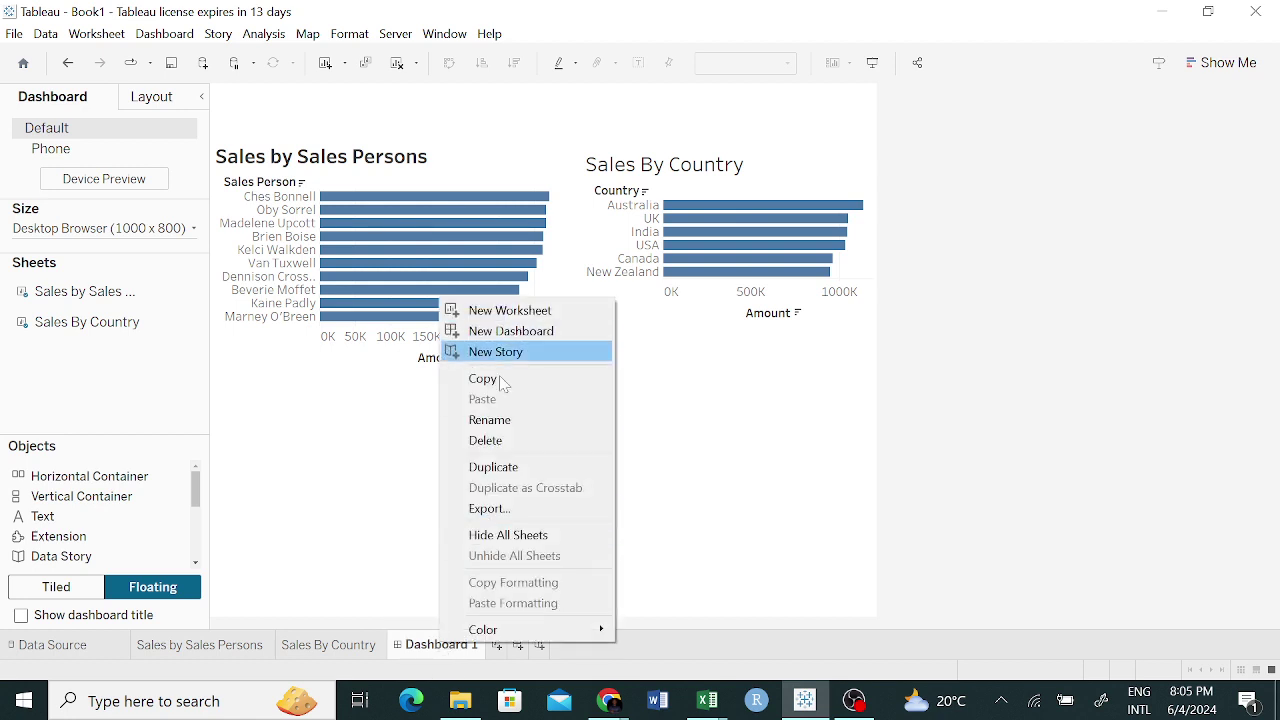
{"action": "left_click", "coordinate": [519, 420]}
{"action": "type", "text": "Sales"}
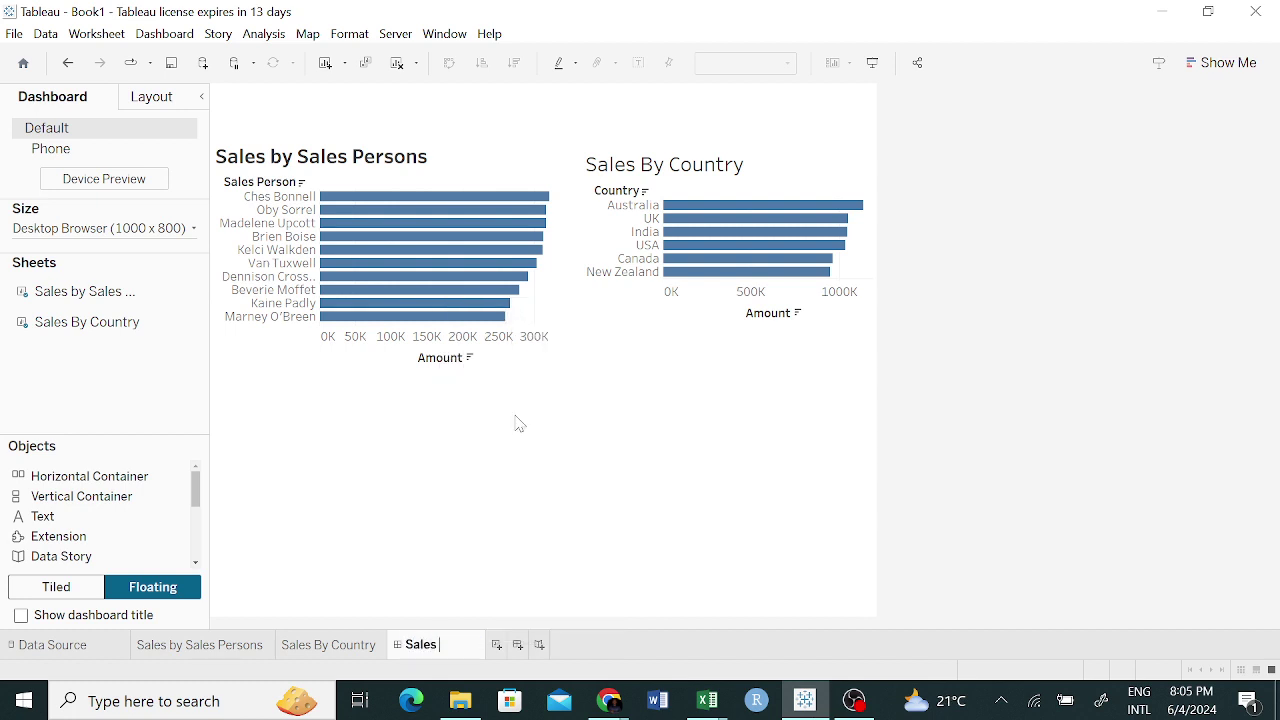
{"action": "type", "text": " Summary"}
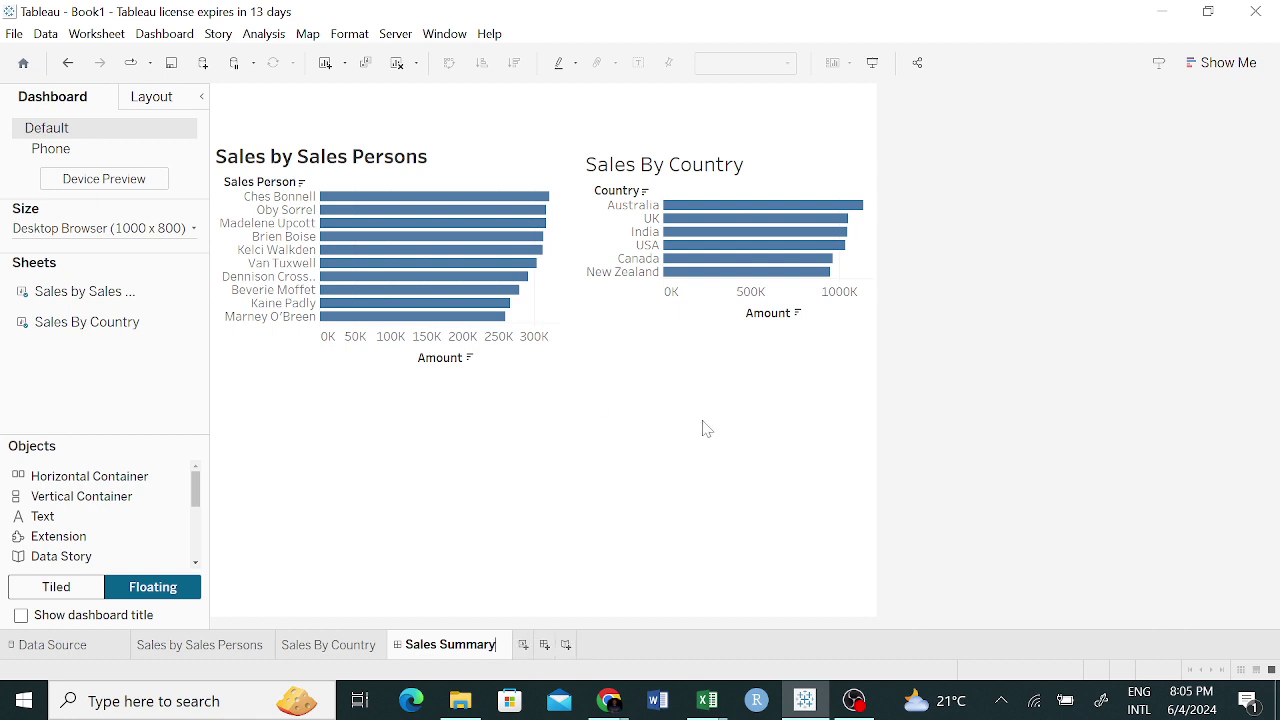
{"action": "key", "text": "Return"}
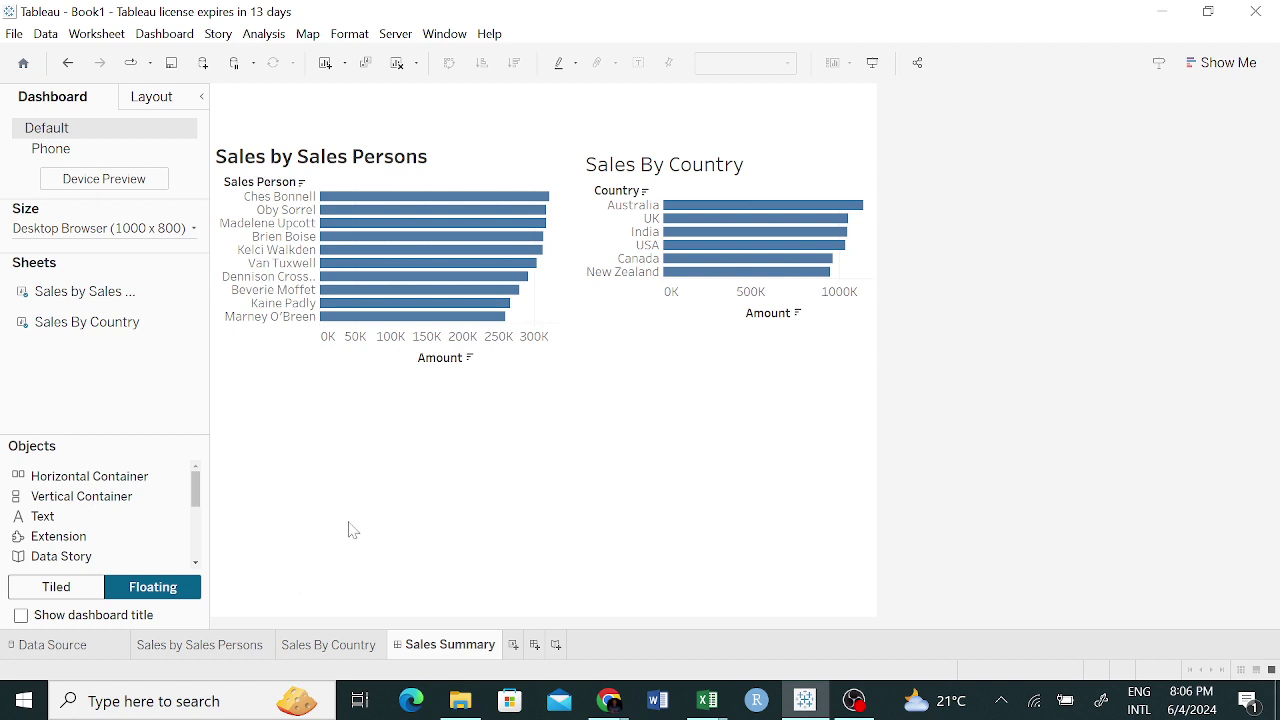
Select both floating charts and toggle new-item placement between Tiled and Floating.
{"action": "left_click", "coordinate": [530, 157]}
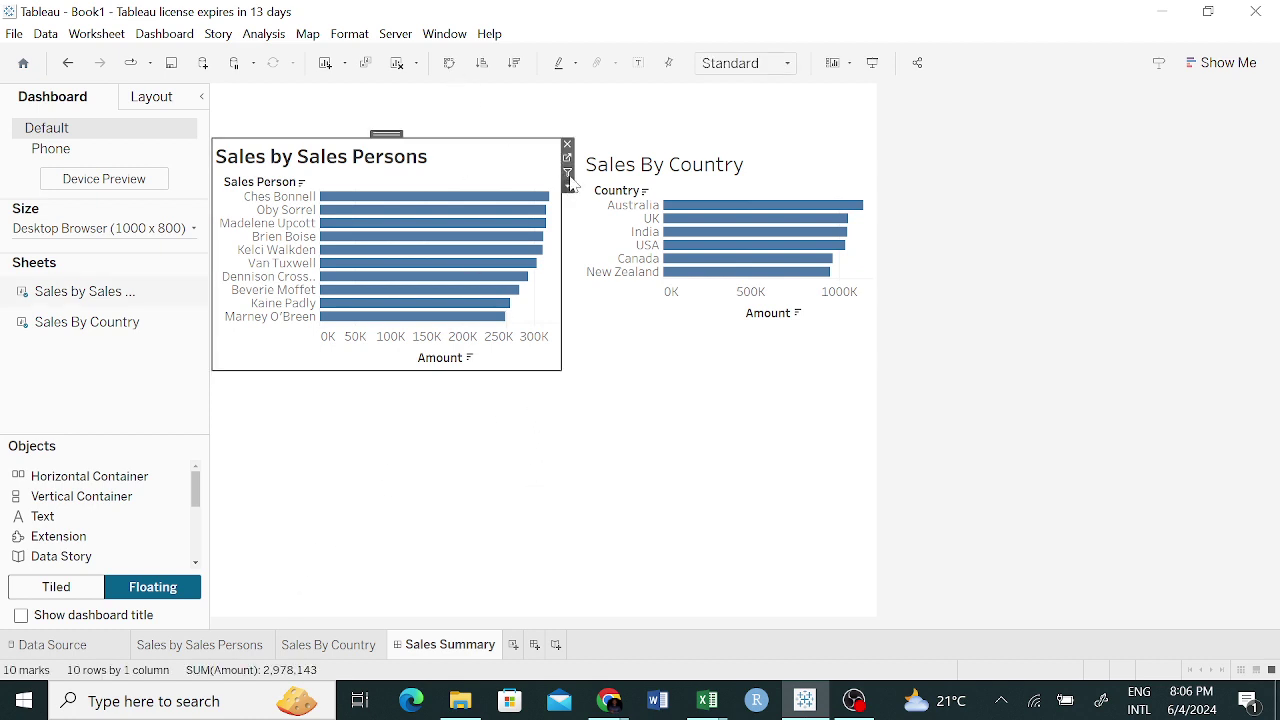
{"action": "left_click", "coordinate": [797, 167]}
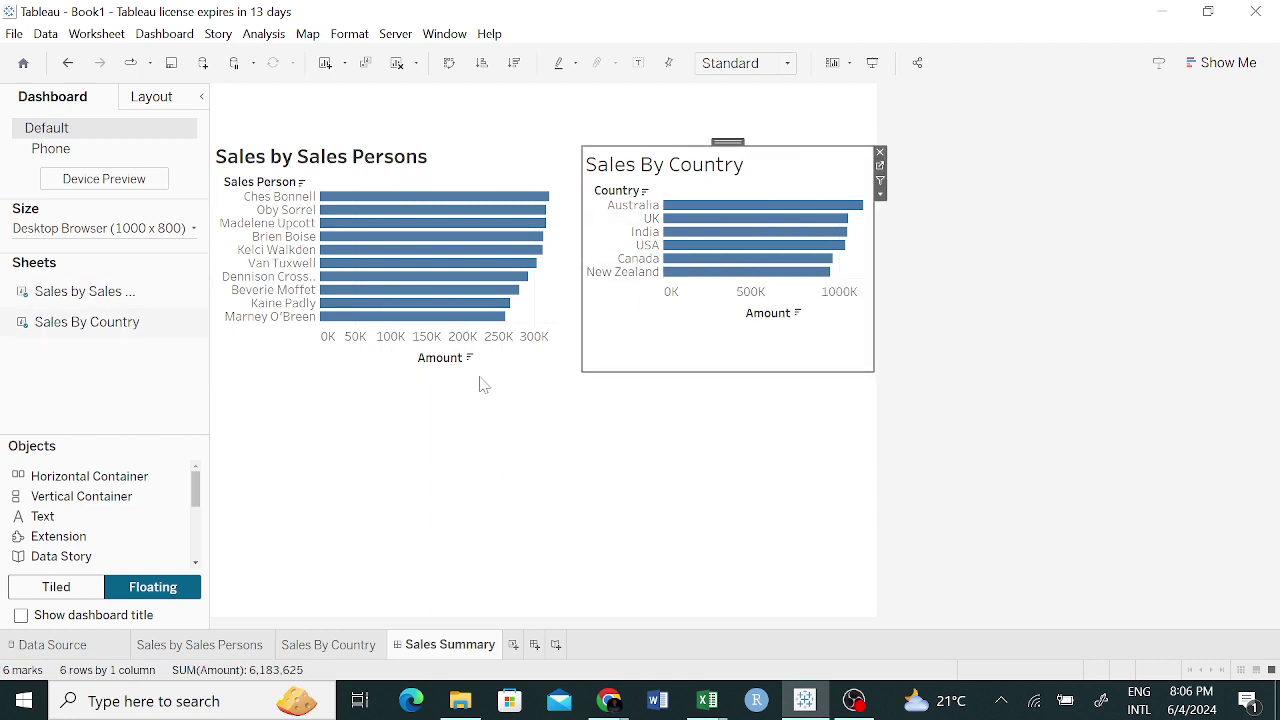
{"action": "left_click", "coordinate": [62, 590]}
{"action": "left_click", "coordinate": [155, 592]}
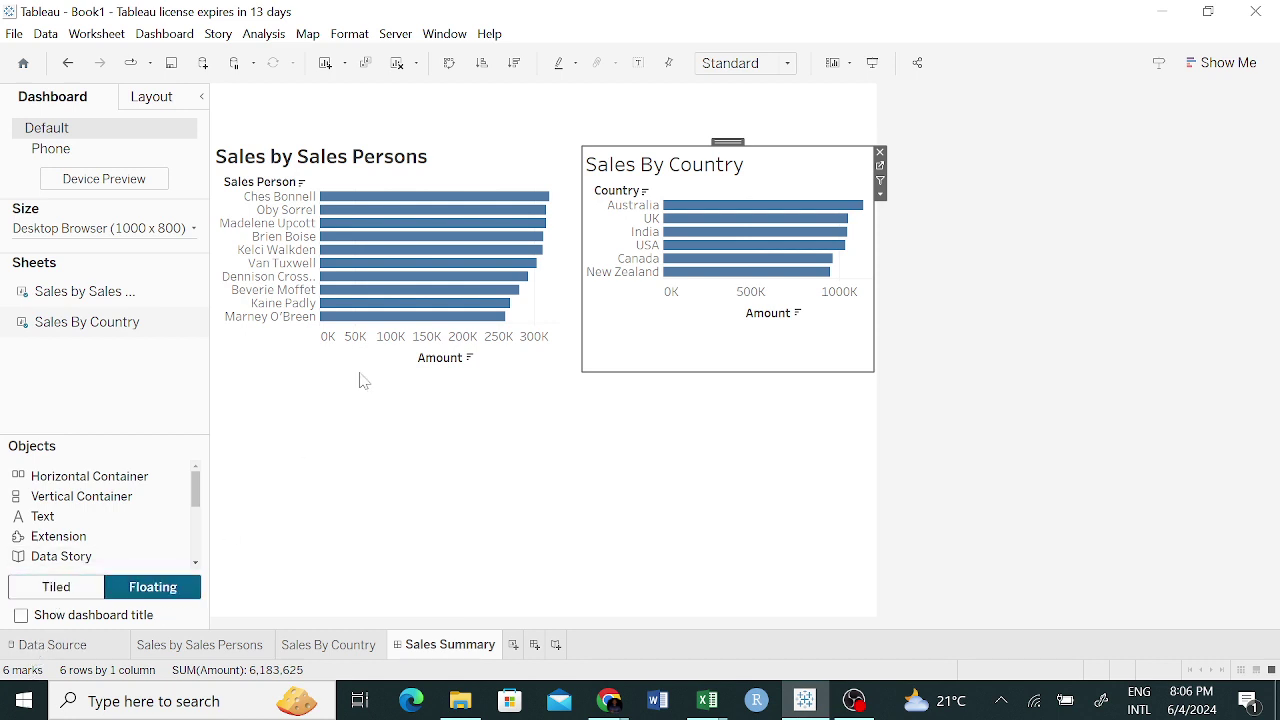
Drag both floating charts off the dashboard, switch to Tiled, and re-add Sales by Sales Persons.
{"action": "left_click", "coordinate": [478, 162]}
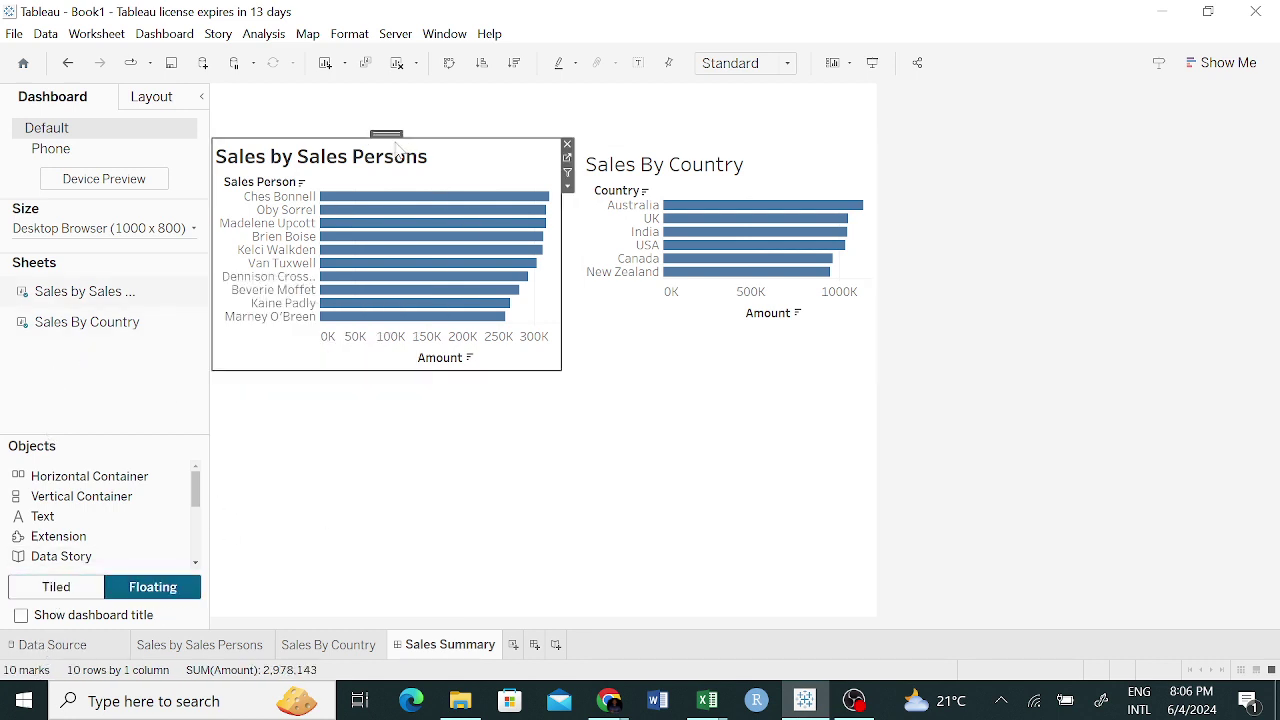
{"action": "left_click_drag", "start_coordinate": [386, 133], "coordinate": [110, 338]}
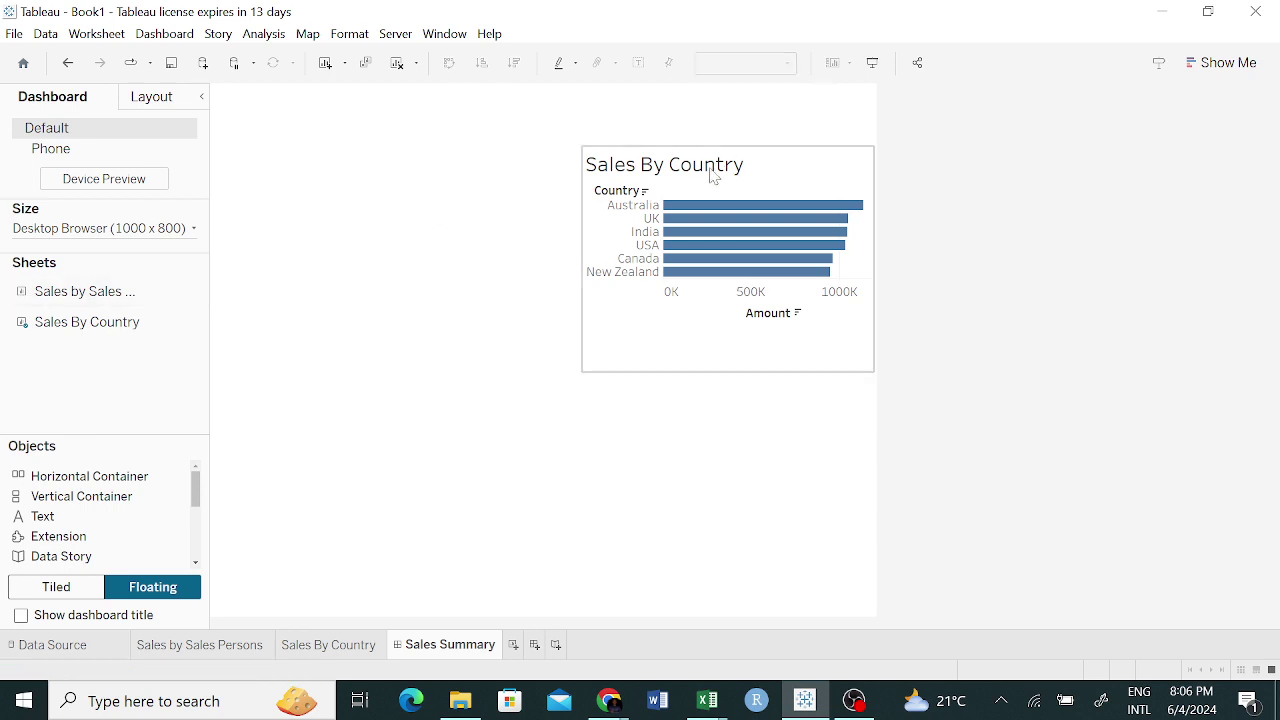
{"action": "left_click", "coordinate": [773, 167]}
{"action": "left_click_drag", "start_coordinate": [728, 141], "coordinate": [114, 326]}
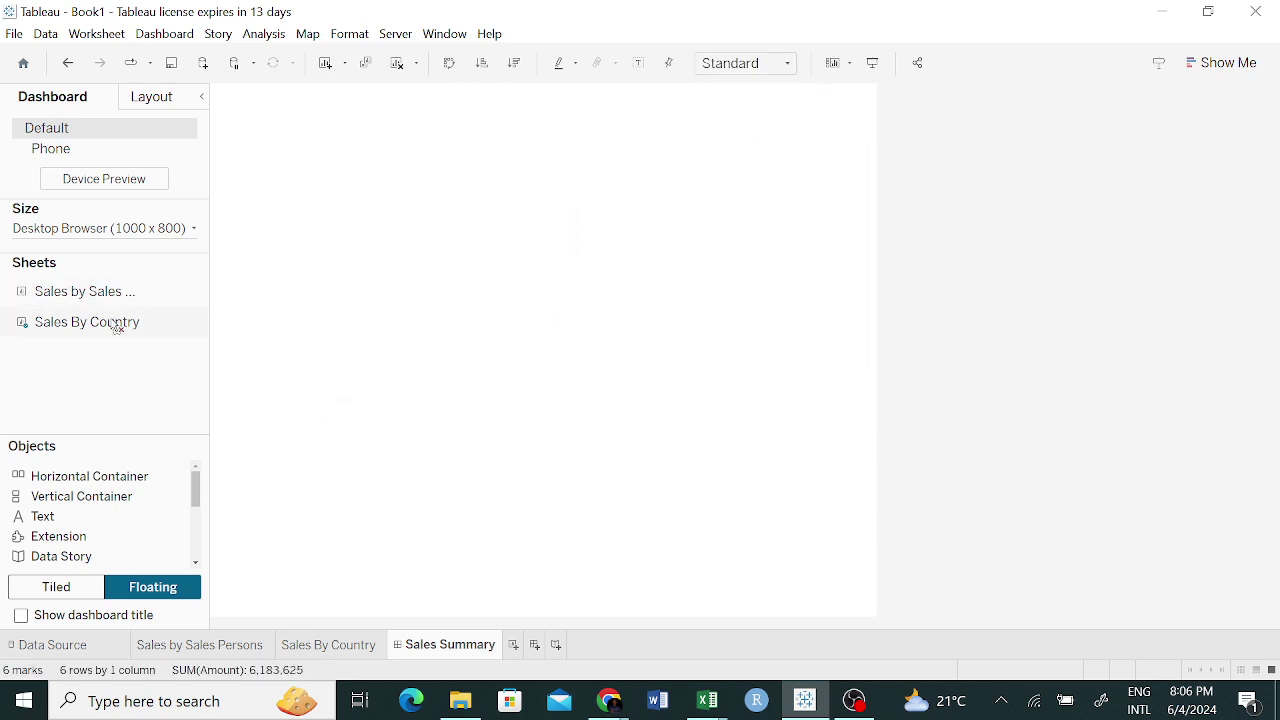
{"action": "left_click", "coordinate": [68, 588]}
{"action": "double_click", "coordinate": [94, 290]}
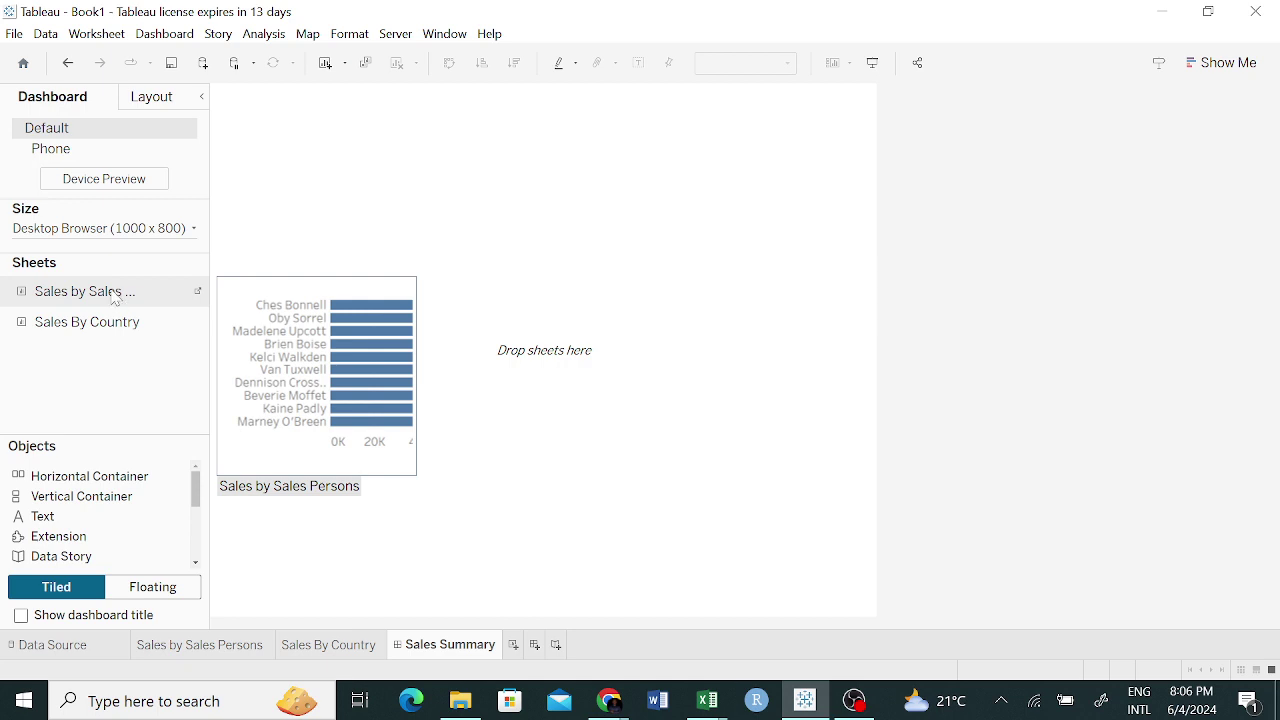
Tile Sales by Sales Persons on the dashboard with Sales By Country stacked below it.
{"action": "left_click_drag", "start_coordinate": [118, 293], "coordinate": [360, 256]}
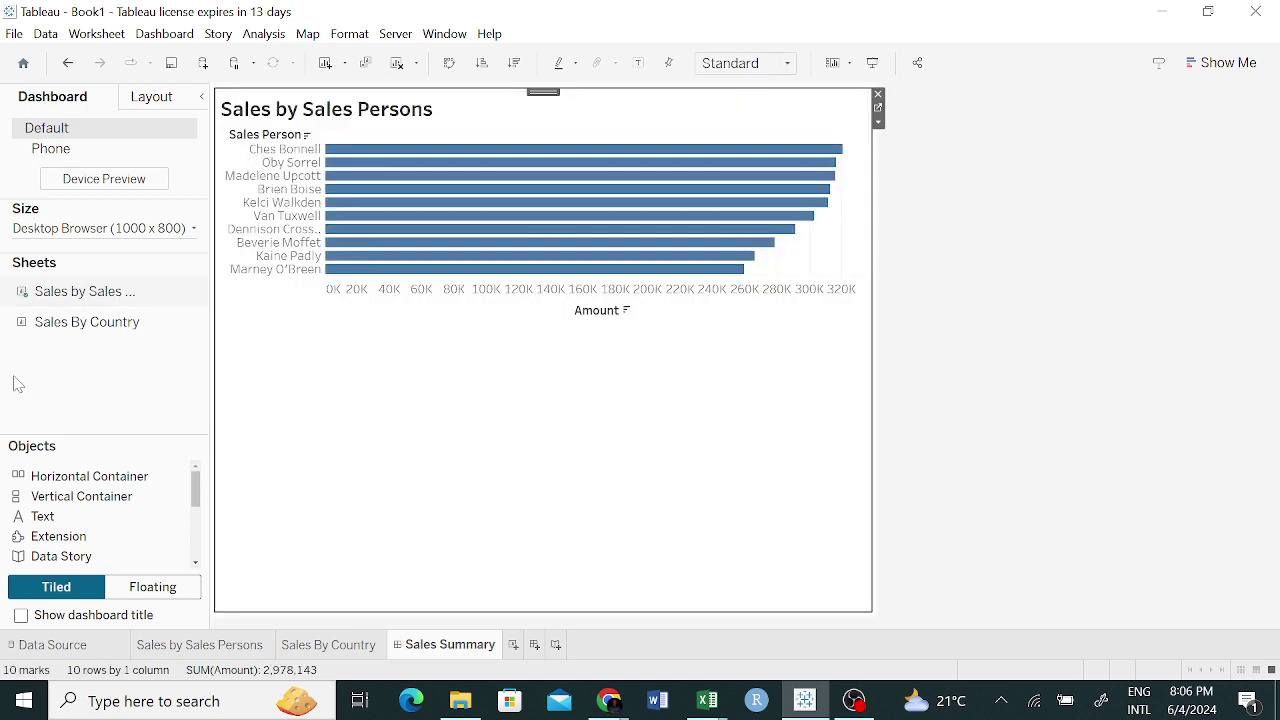
{"action": "left_click_drag", "start_coordinate": [81, 328], "coordinate": [600, 442]}
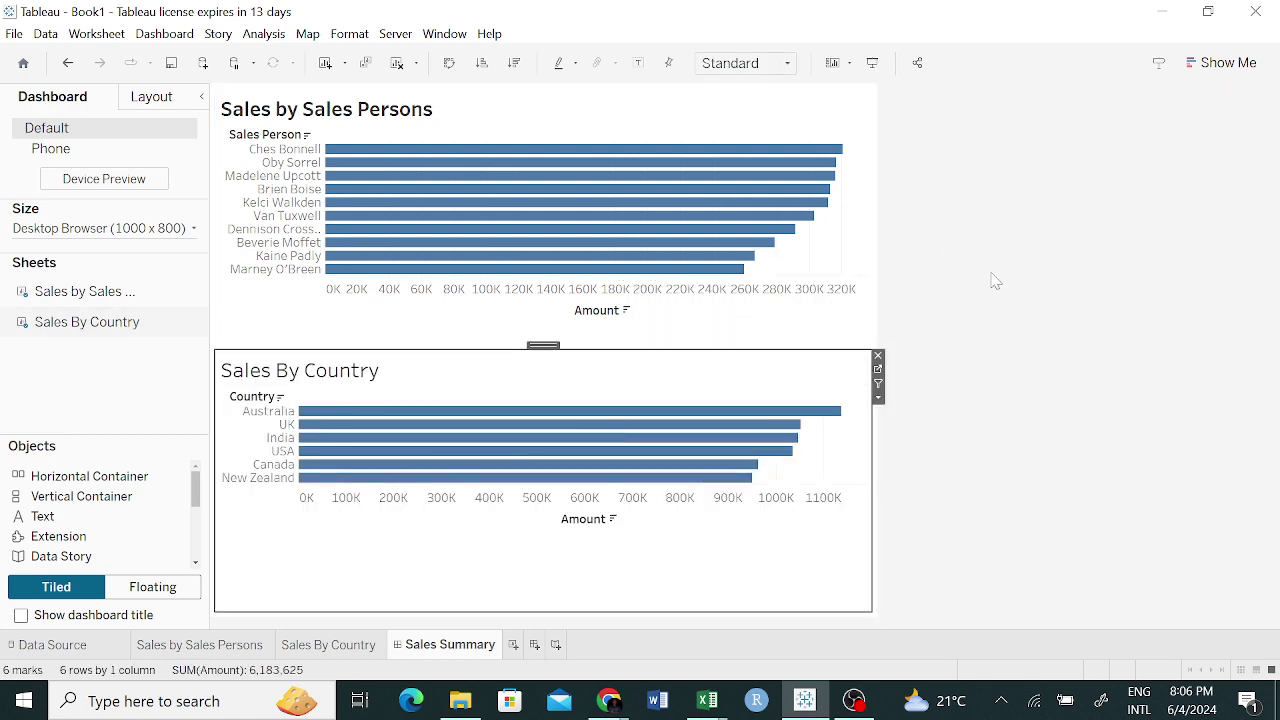
{"action": "left_click", "coordinate": [808, 110]}
{"action": "left_click", "coordinate": [880, 137]}
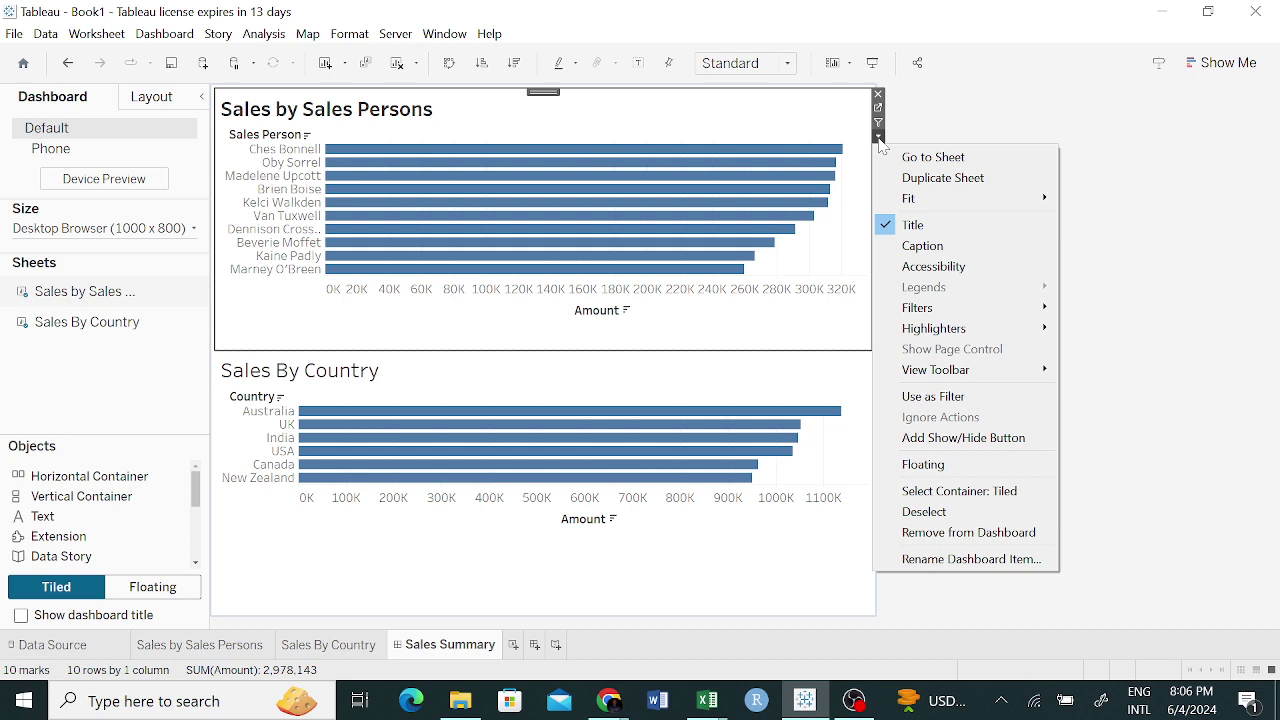
{"action": "left_click", "coordinate": [988, 100]}
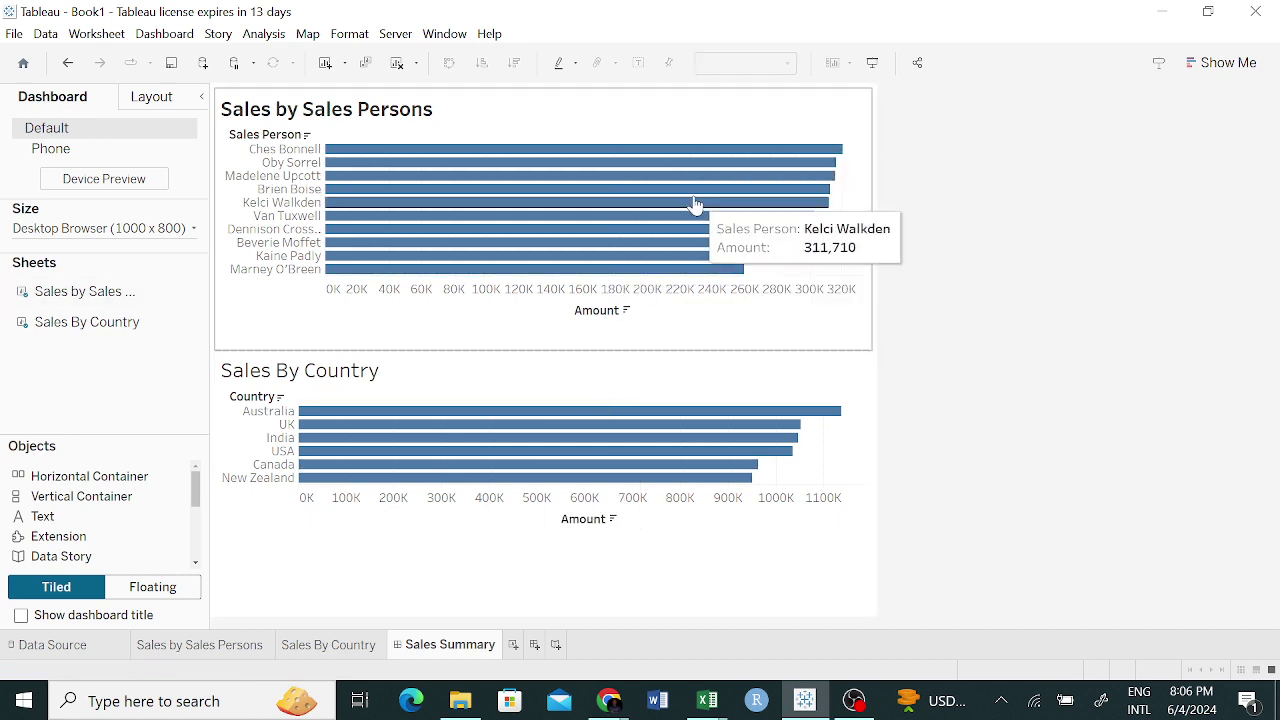
{"action": "left_click", "coordinate": [540, 152]}
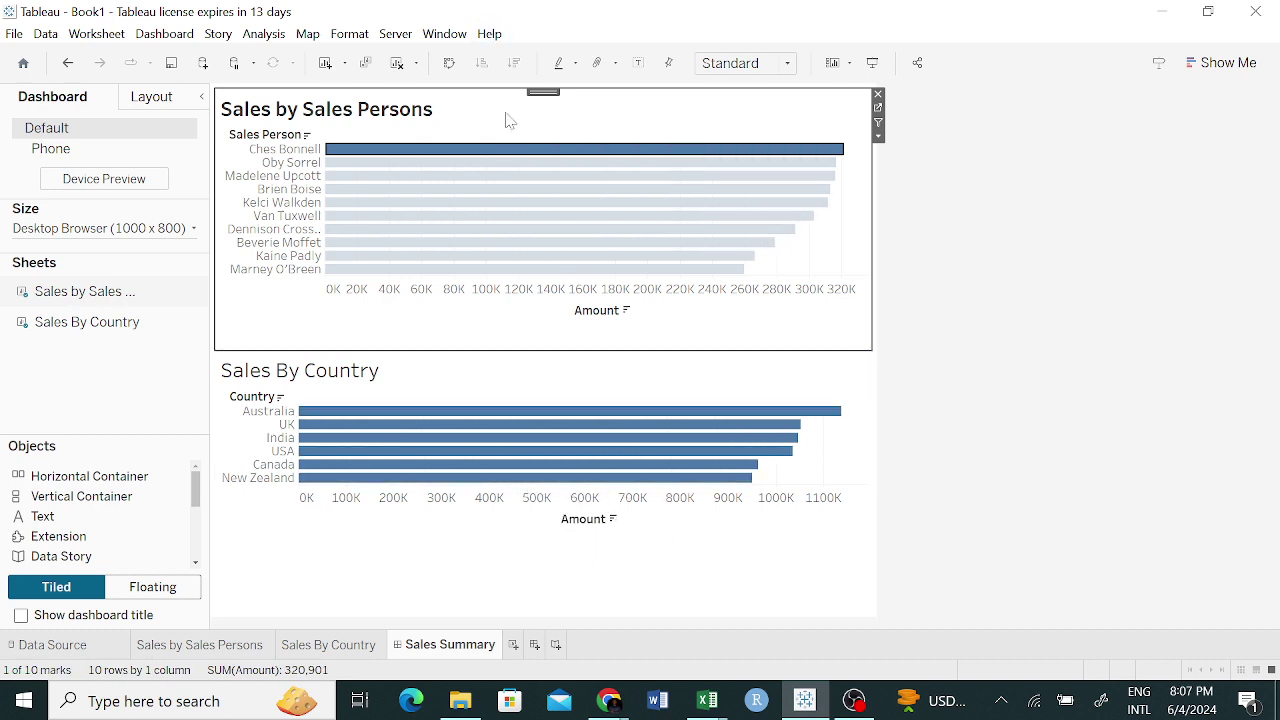
{"action": "left_click", "coordinate": [512, 166]}
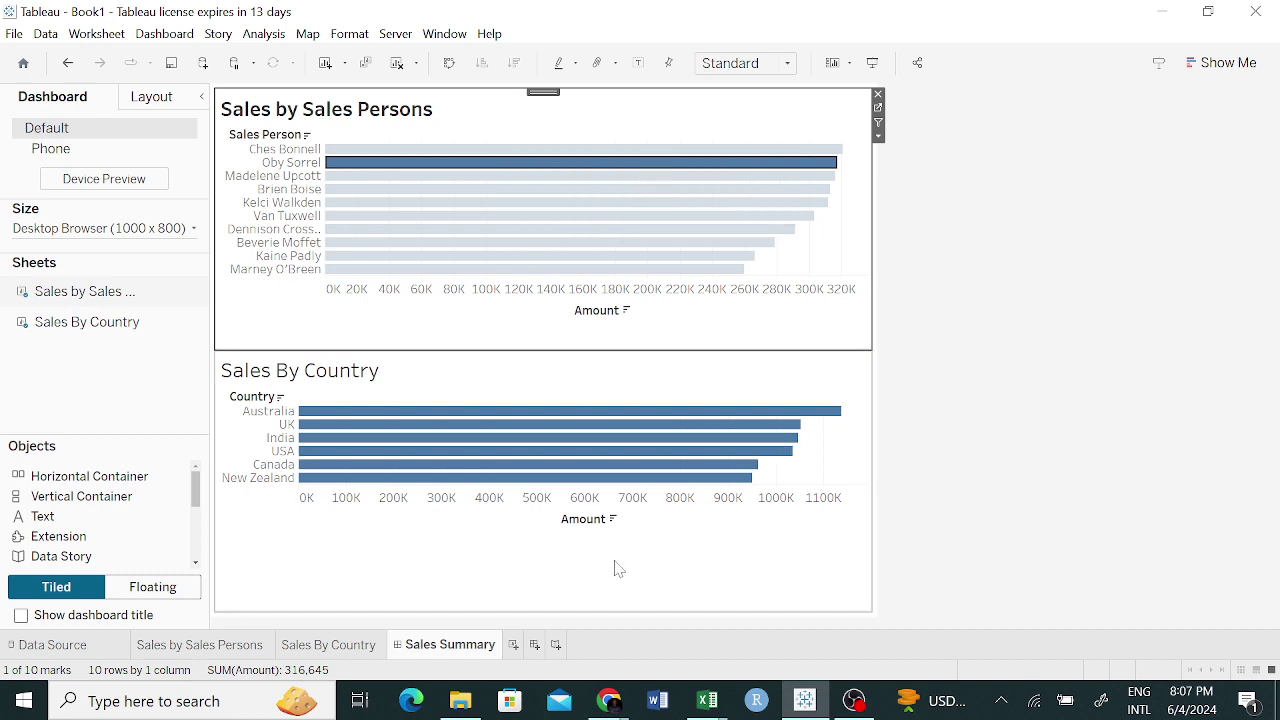
{"action": "left_click", "coordinate": [423, 163]}
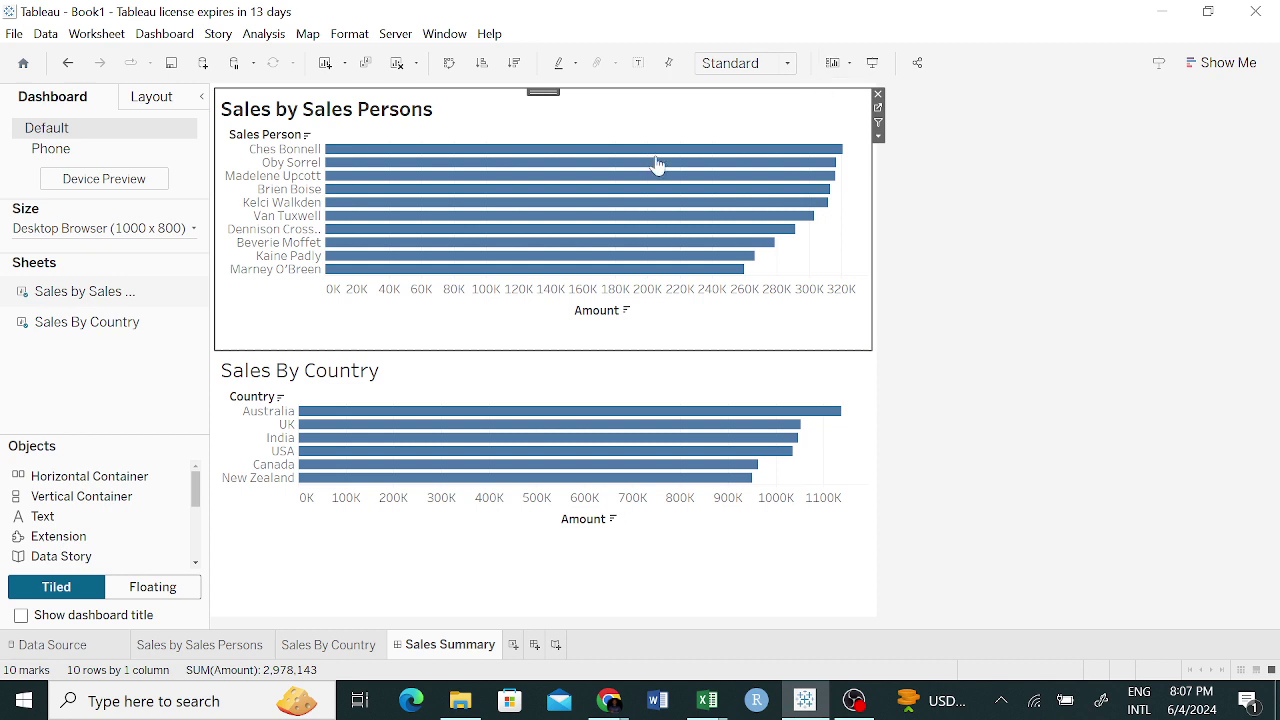
{"action": "left_click", "coordinate": [729, 418]}
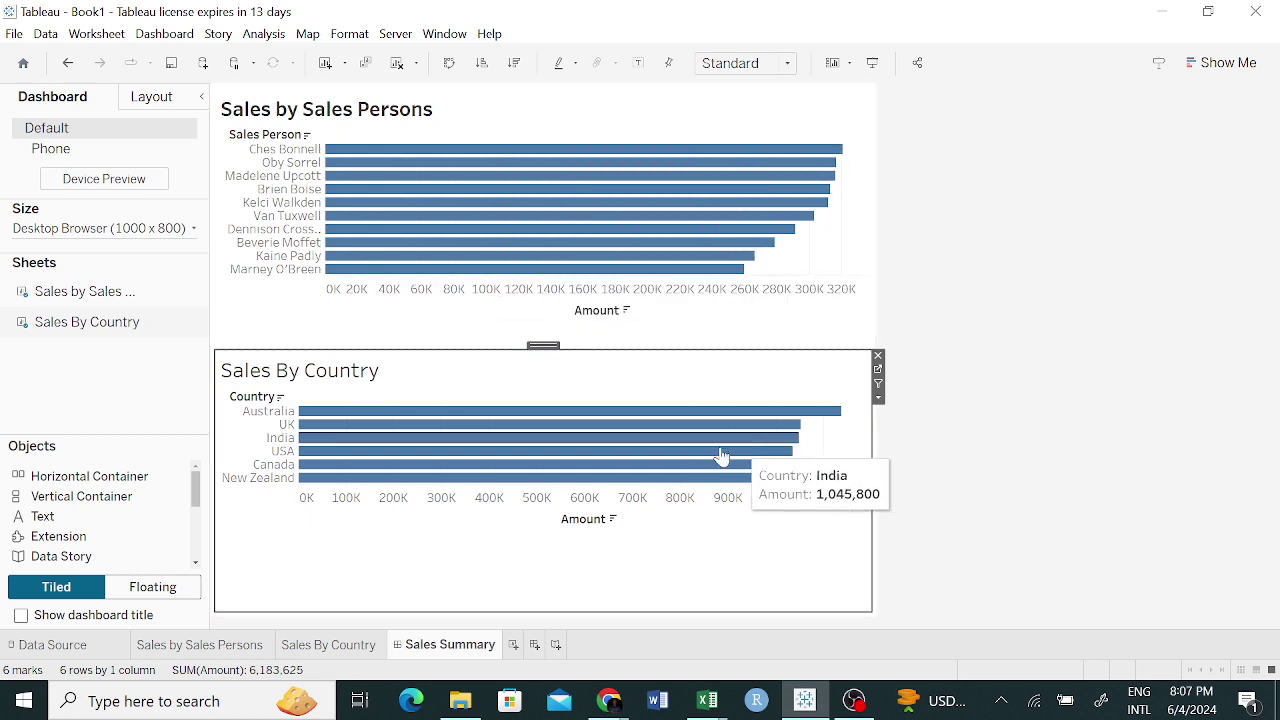
Use Sales By Country as a filter and test Australia, UK, India, USA, Canada, New Zealand, then clear.
{"action": "left_click", "coordinate": [879, 386]}
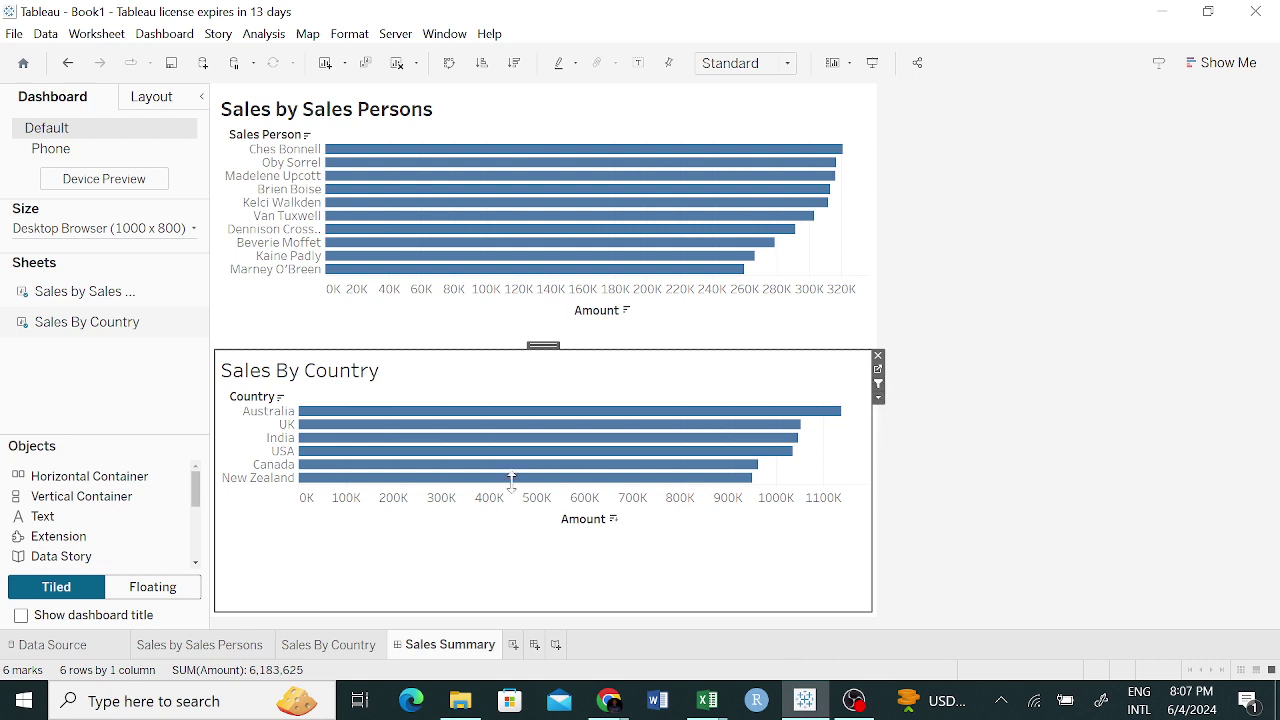
{"action": "left_click", "coordinate": [558, 414]}
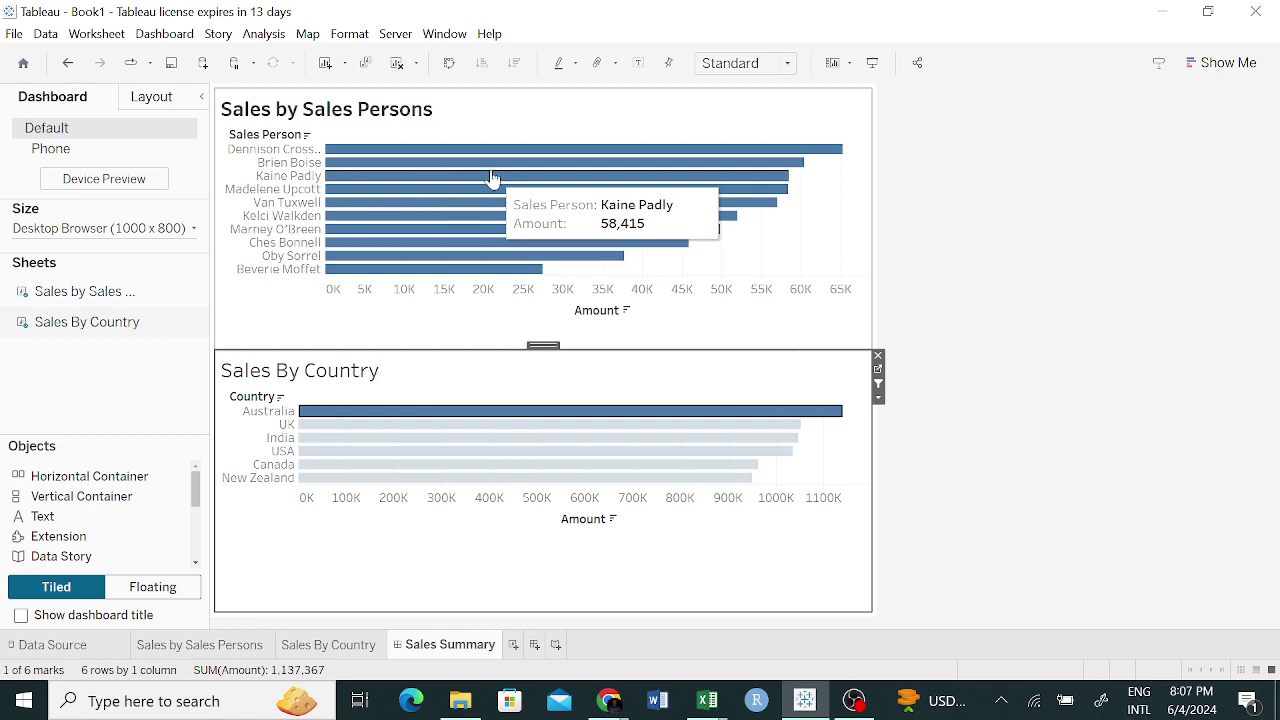
{"action": "left_click", "coordinate": [570, 430]}
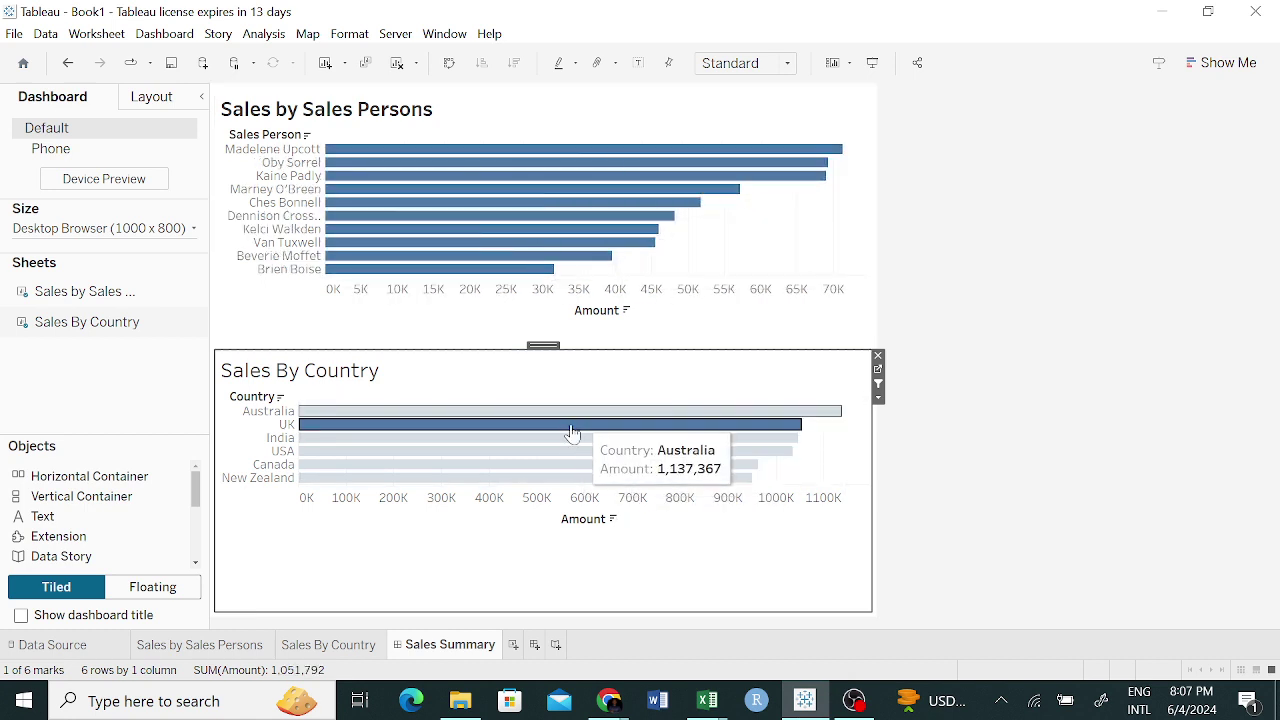
{"action": "left_click", "coordinate": [550, 439]}
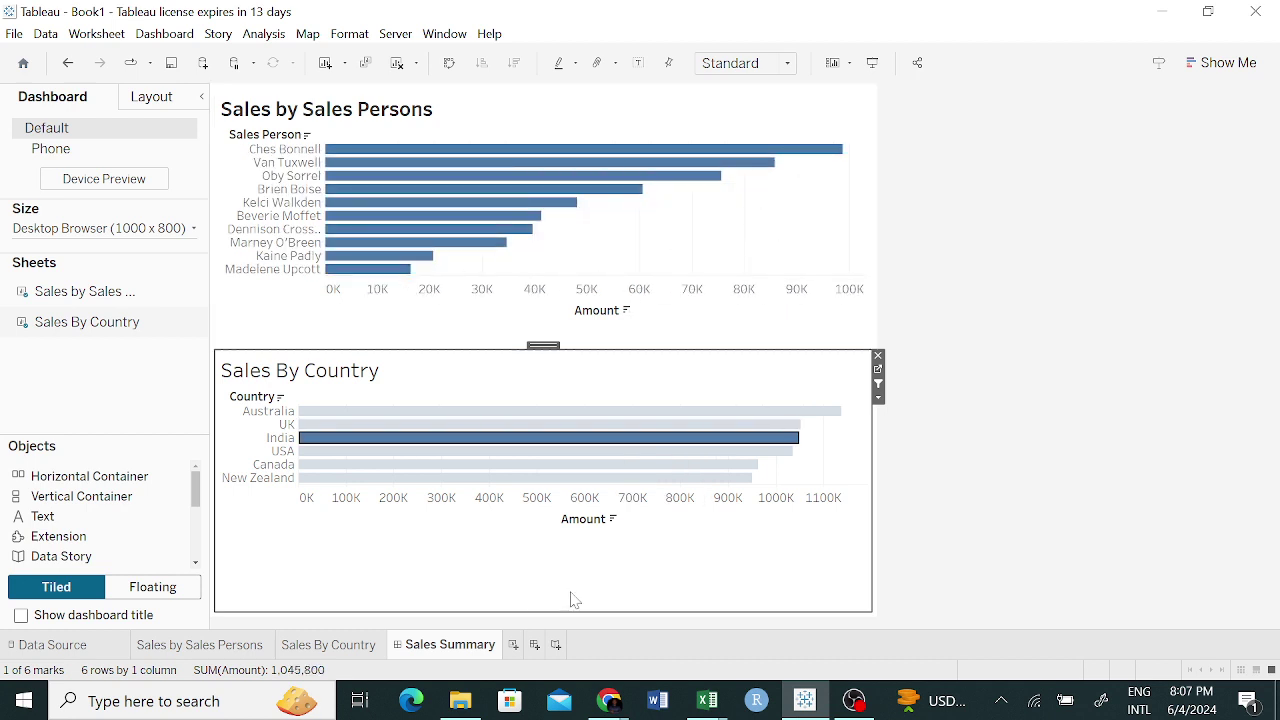
{"action": "left_click", "coordinate": [523, 451]}
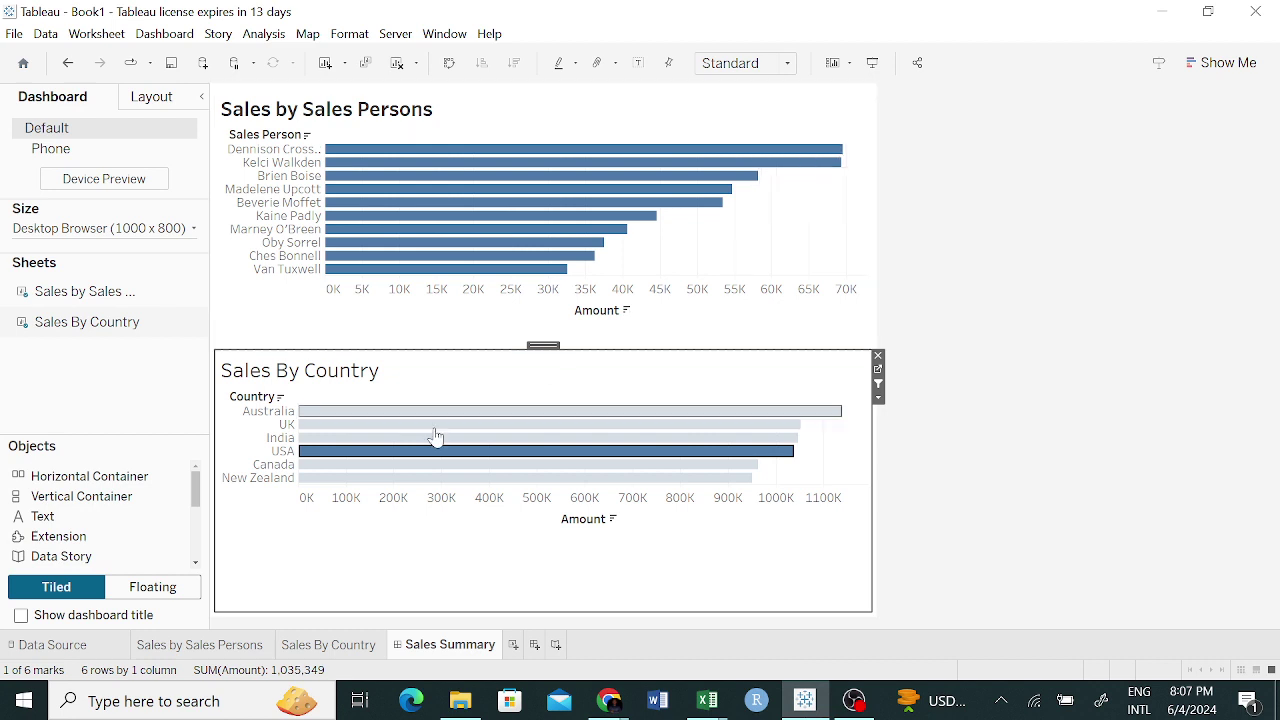
{"action": "left_click", "coordinate": [418, 467]}
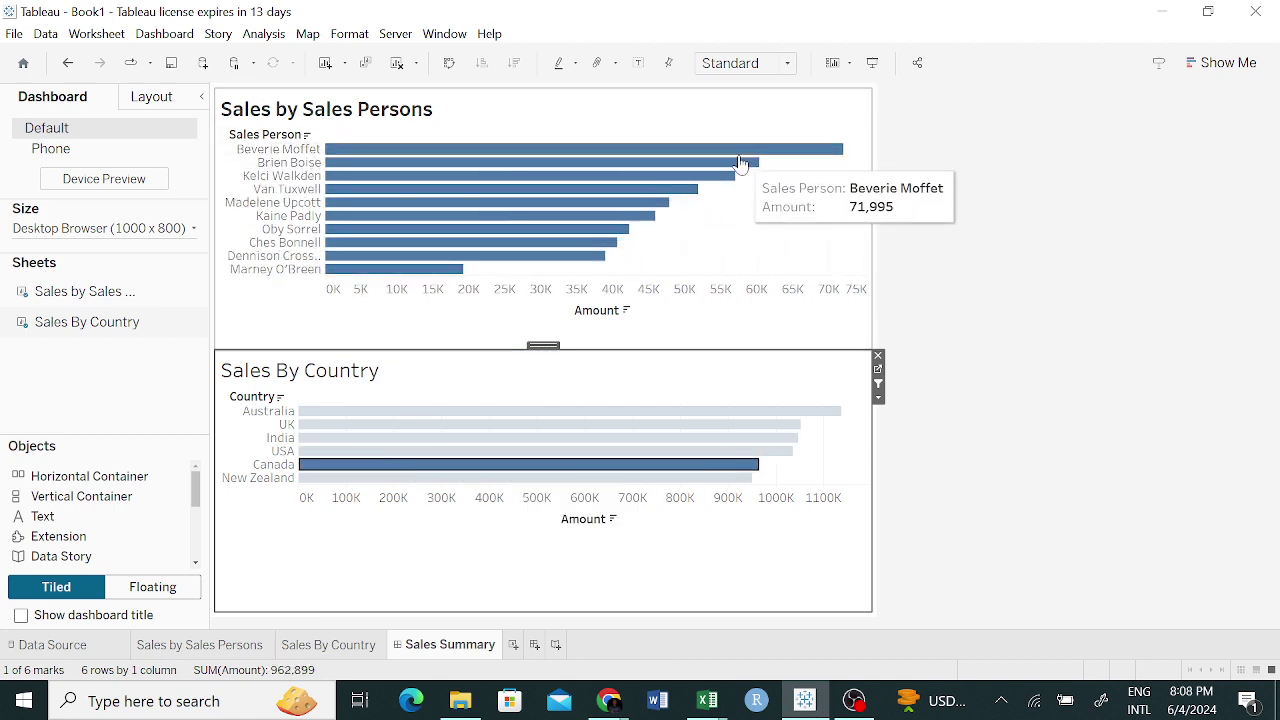
{"action": "mouse_move", "coordinate": [745, 155]}
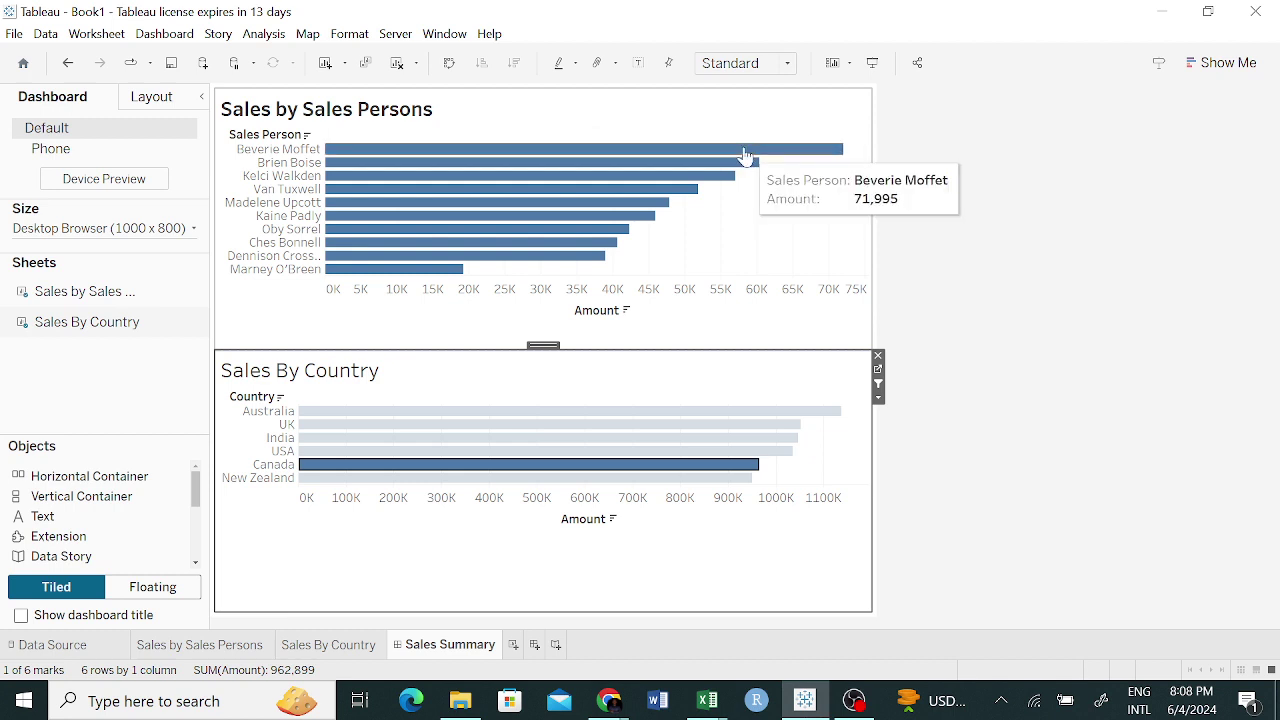
{"action": "left_click", "coordinate": [565, 479]}
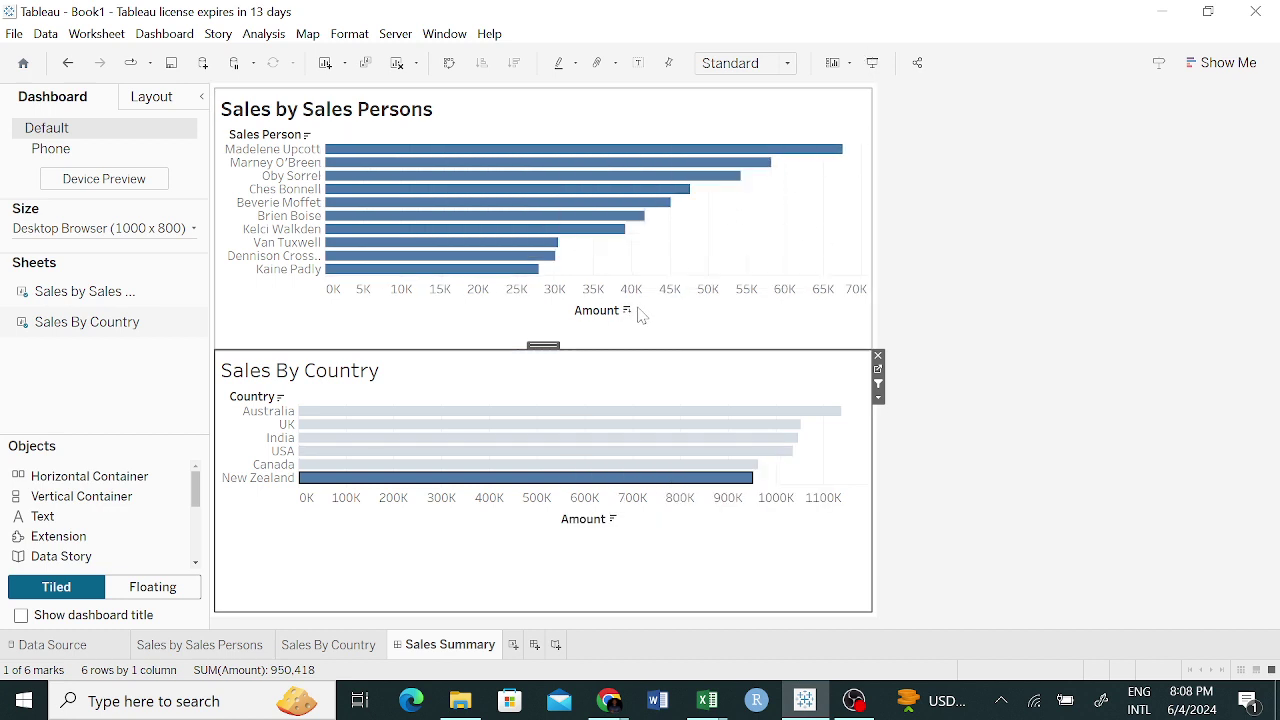
{"action": "left_click", "coordinate": [547, 484]}
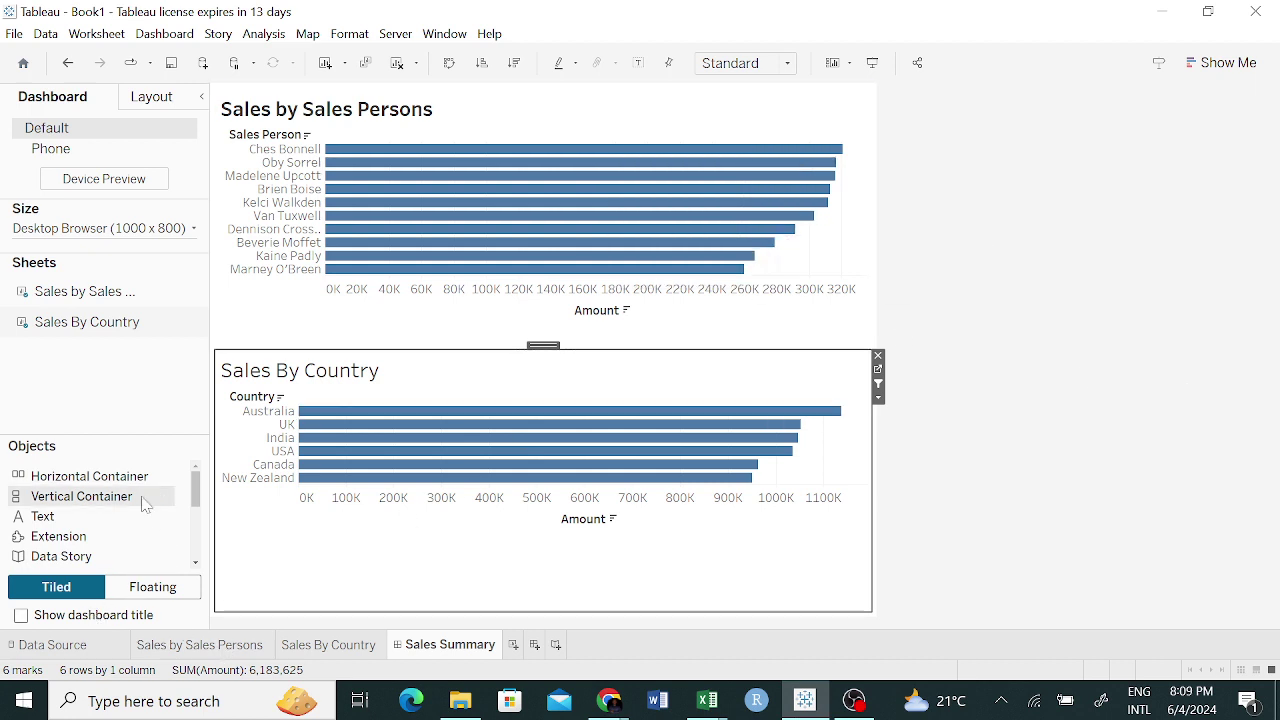
Open the Sales by Sales Persons worksheet and bring up the data (Count) field's options.
{"action": "left_click", "coordinate": [180, 645]}
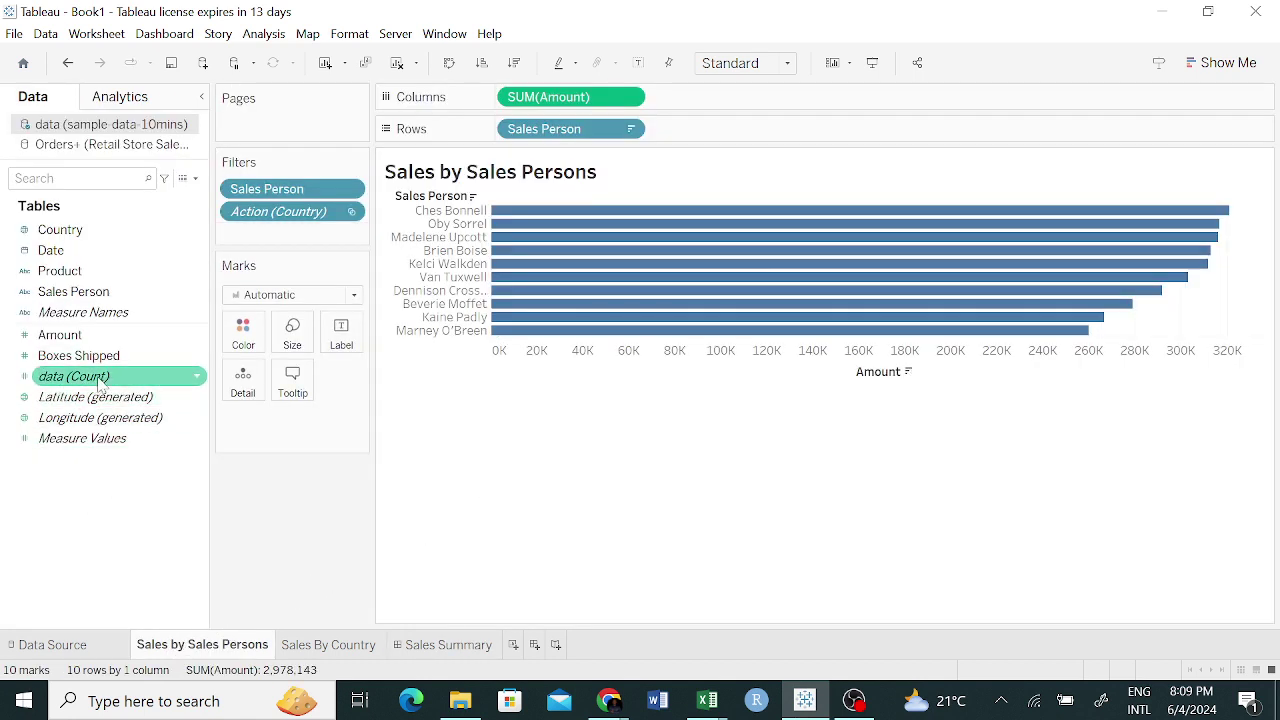
{"action": "left_click", "coordinate": [198, 380]}
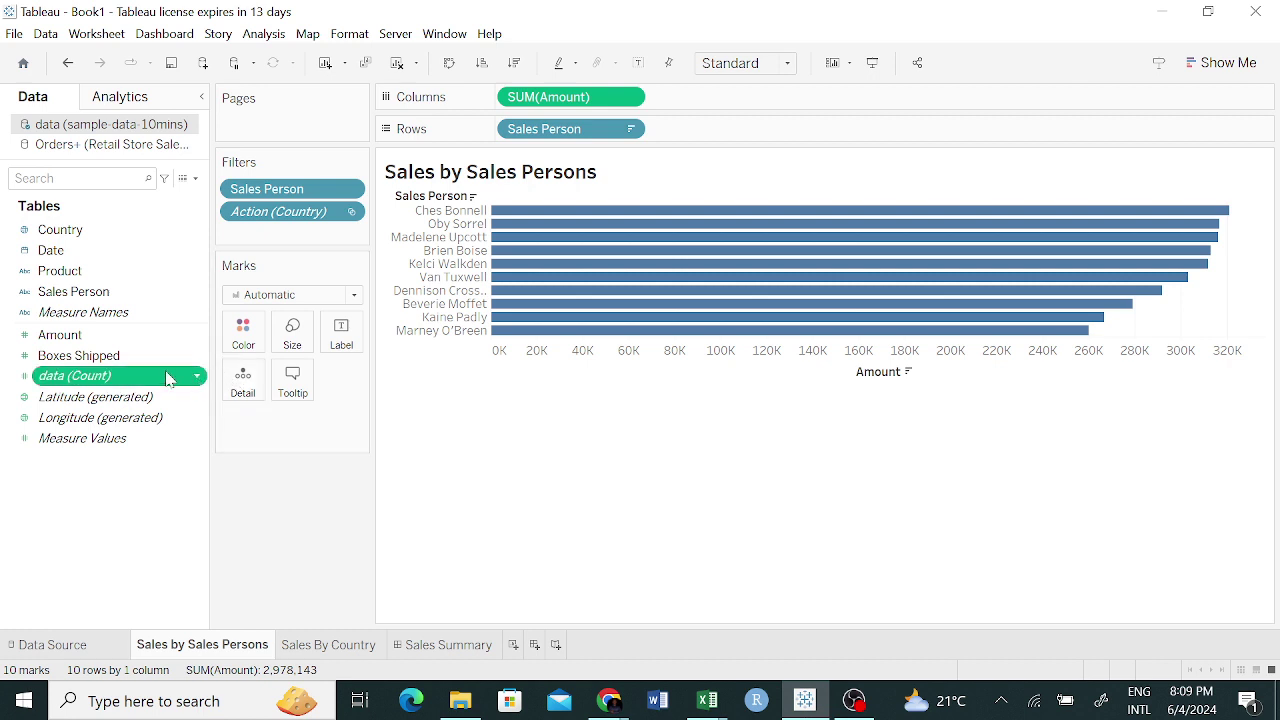
{"action": "right_click", "coordinate": [93, 562]}
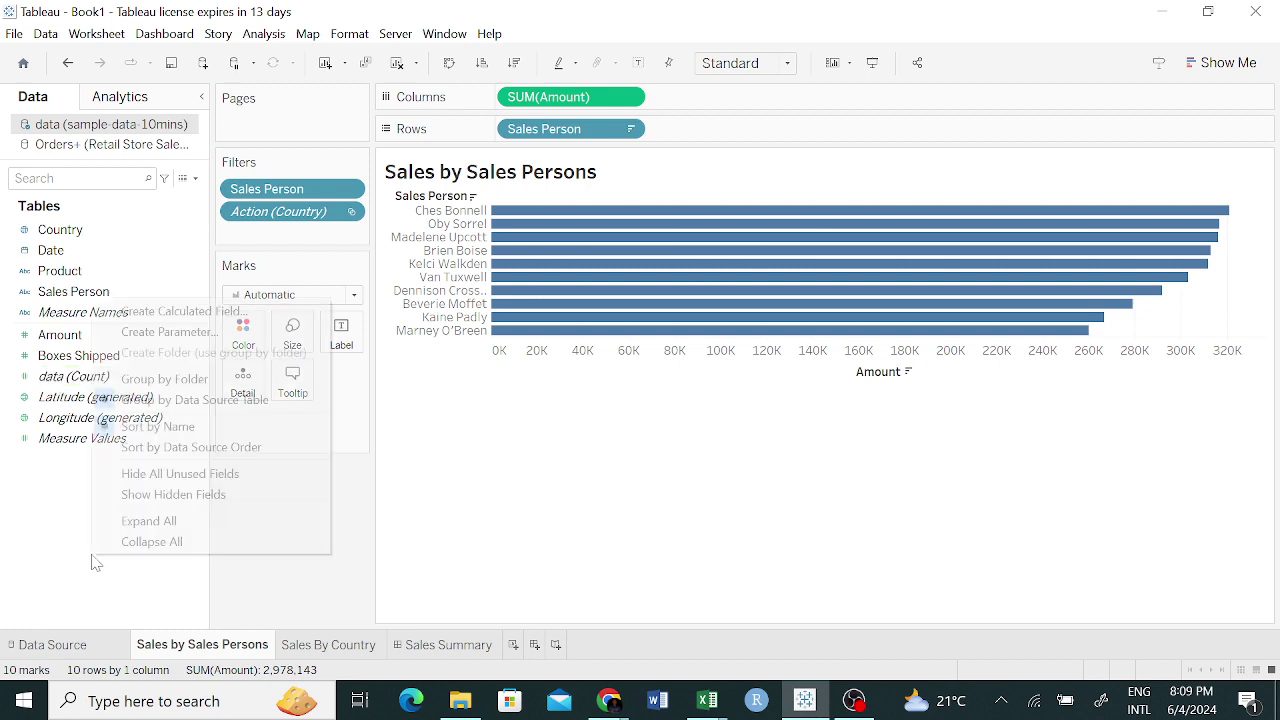
{"action": "left_click", "coordinate": [194, 375]}
{"action": "left_click", "coordinate": [192, 356]}
{"action": "left_click", "coordinate": [194, 375]}
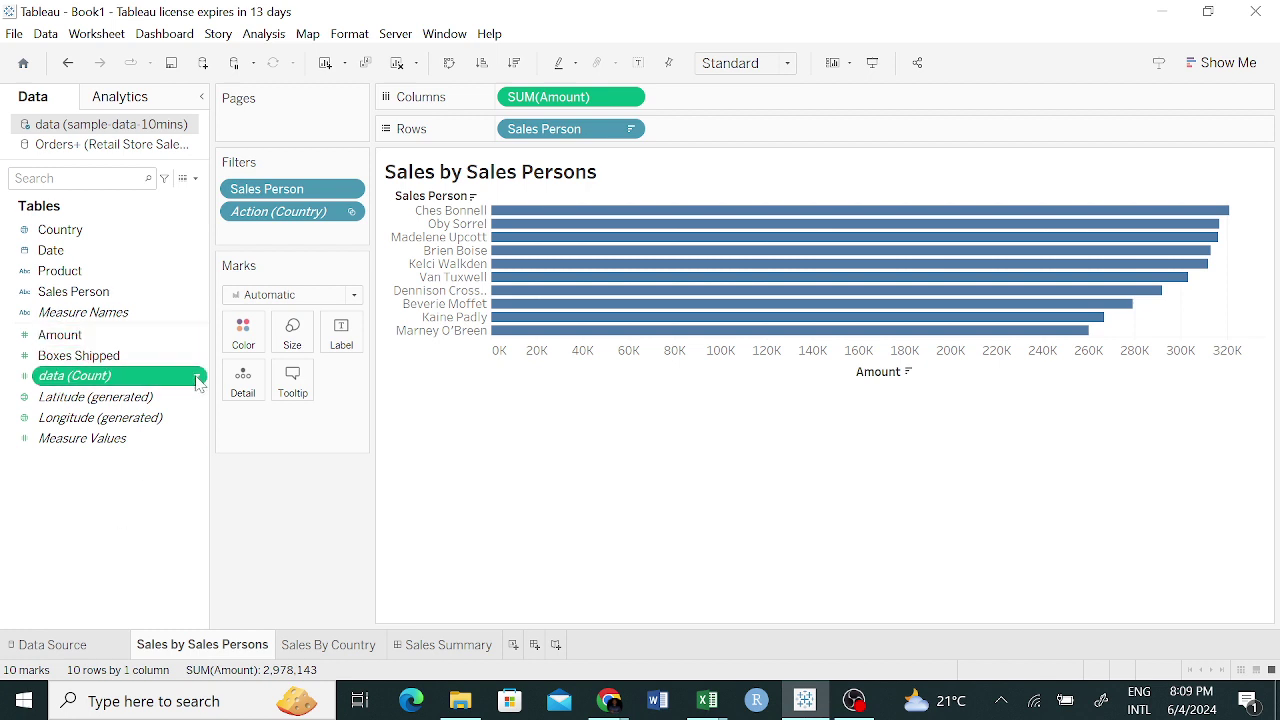
{"action": "left_click", "coordinate": [197, 379]}
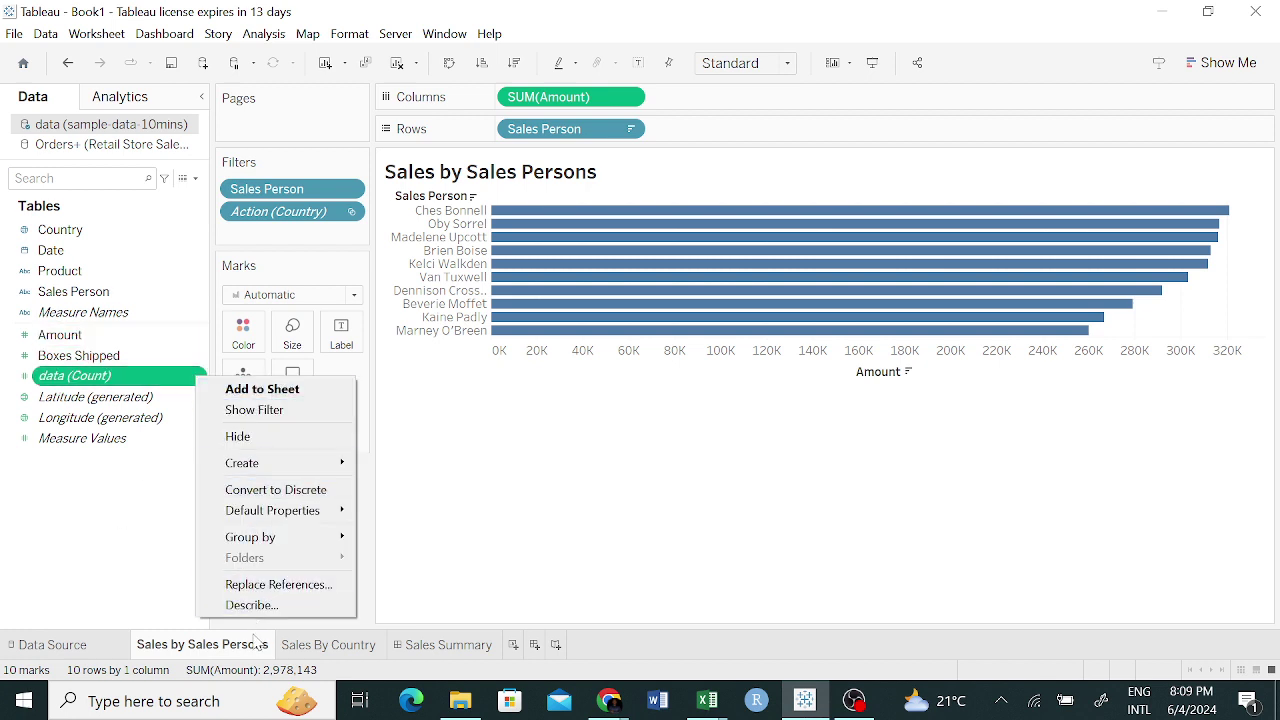
Dismiss the data (Count) options and bring up the empty Data pane's options instead.
{"action": "mouse_move", "coordinate": [300, 463]}
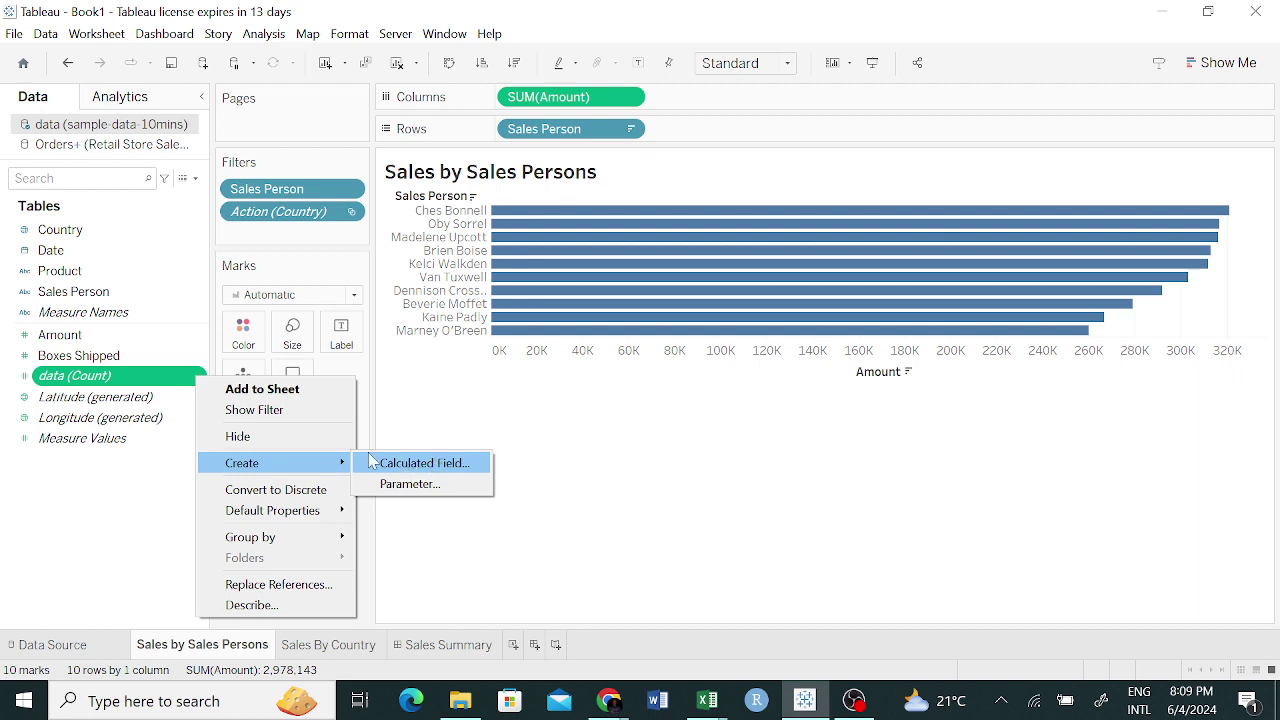
{"action": "left_click", "coordinate": [17, 468]}
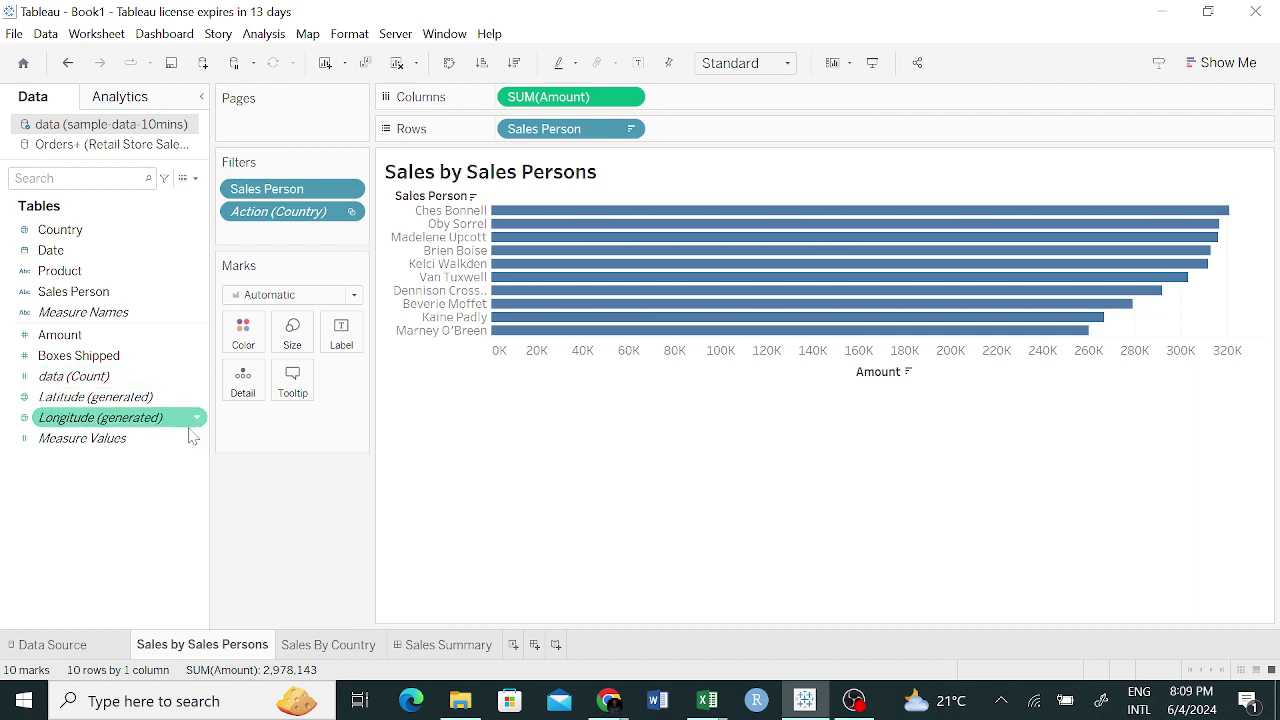
{"action": "right_click", "coordinate": [155, 480]}
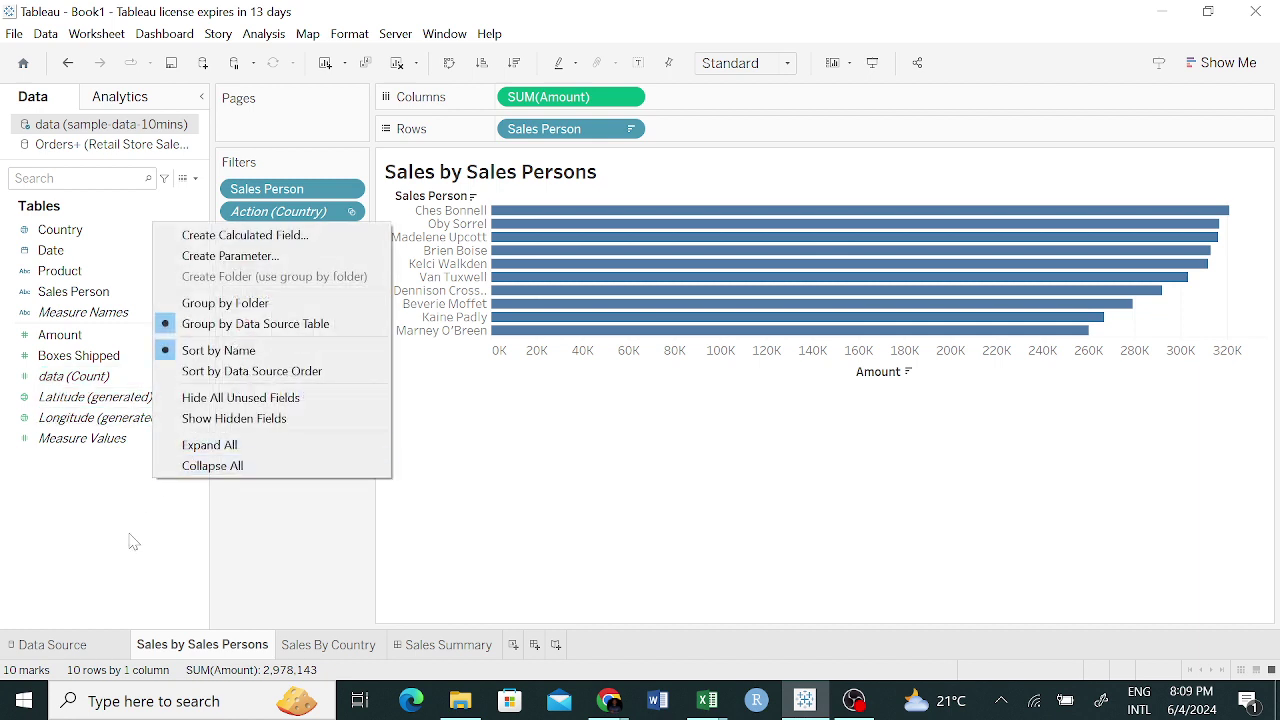
{"action": "left_click", "coordinate": [10, 558]}
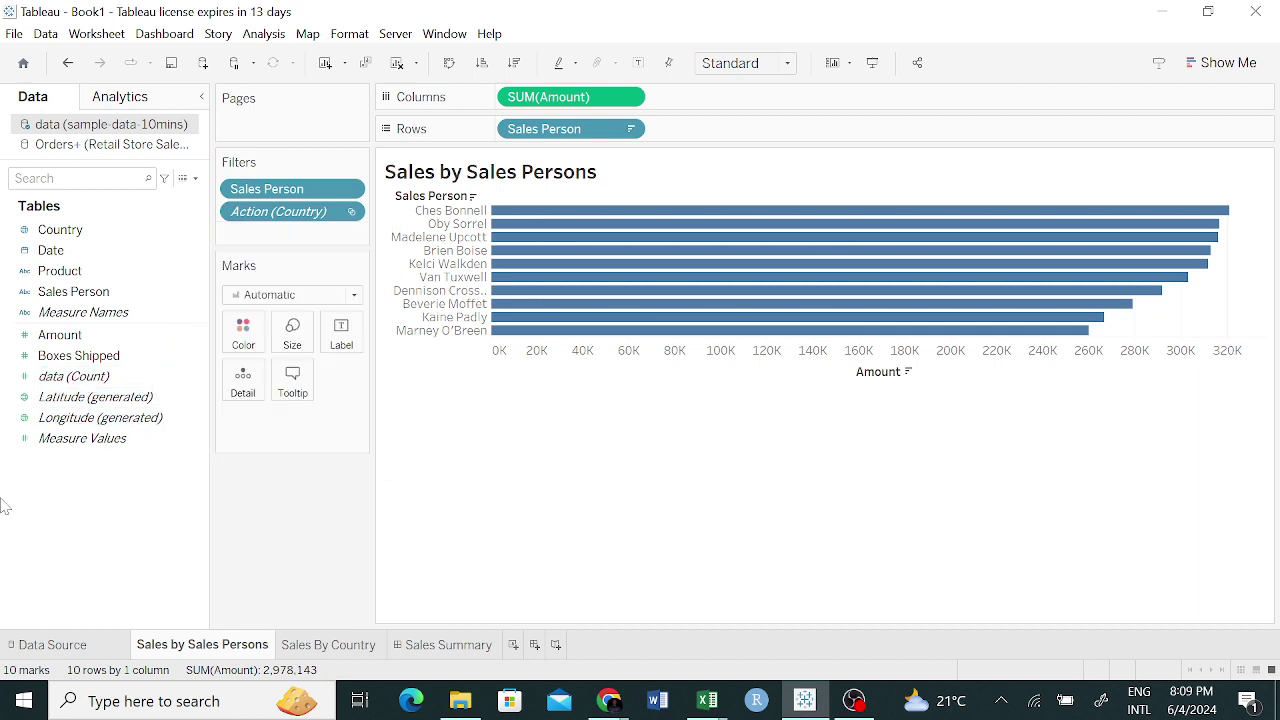
Start a new calculated field named 'Count of Sales Persons'.
{"action": "right_click", "coordinate": [57, 538]}
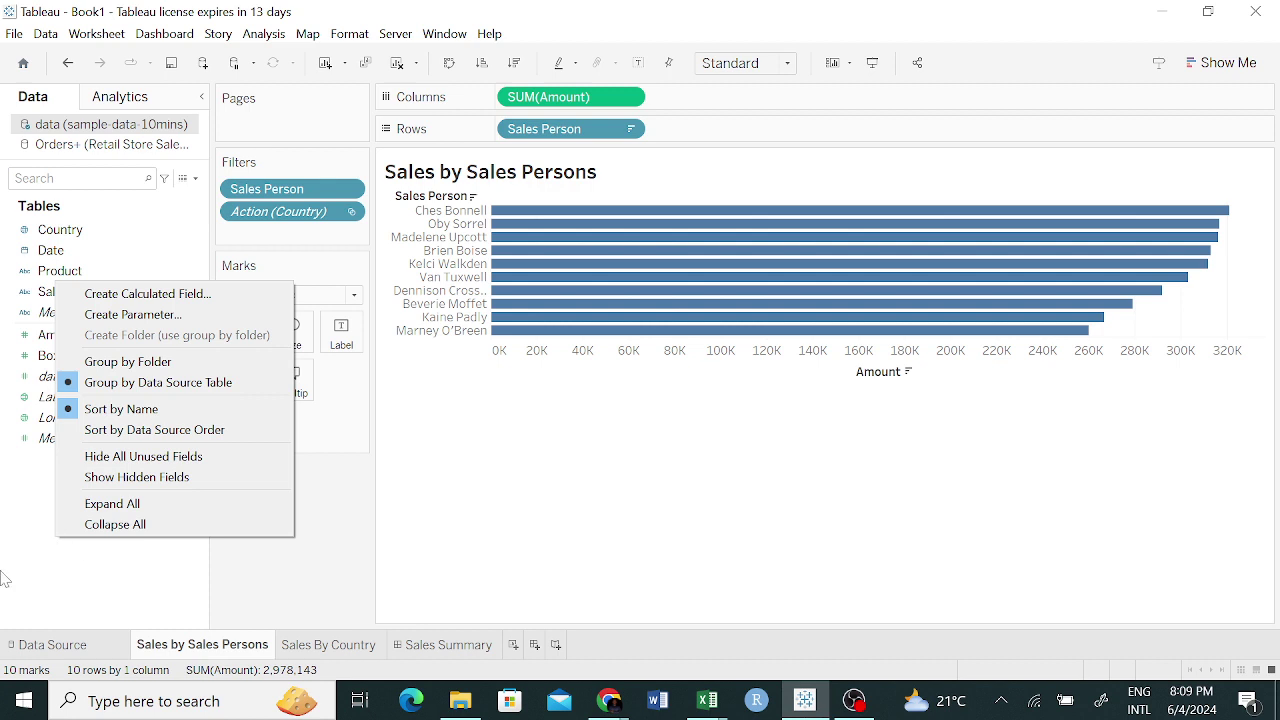
{"action": "left_click", "coordinate": [164, 302]}
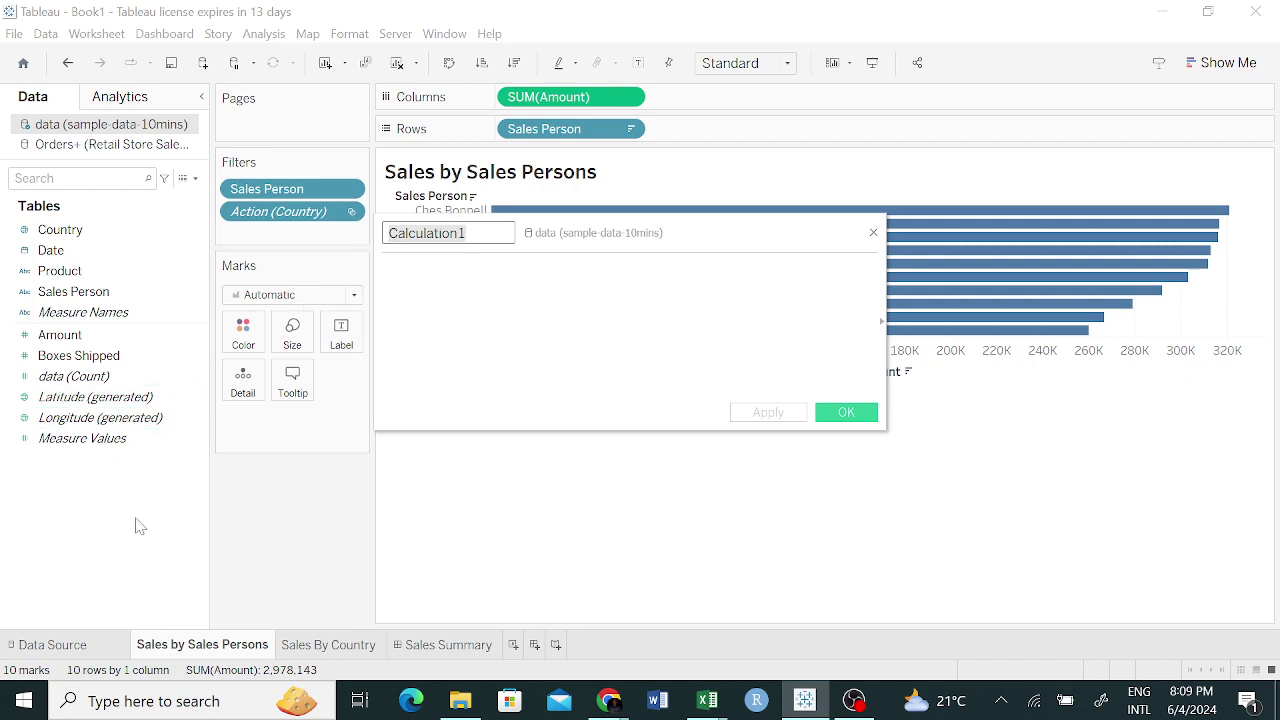
{"action": "type", "text": "Count"}
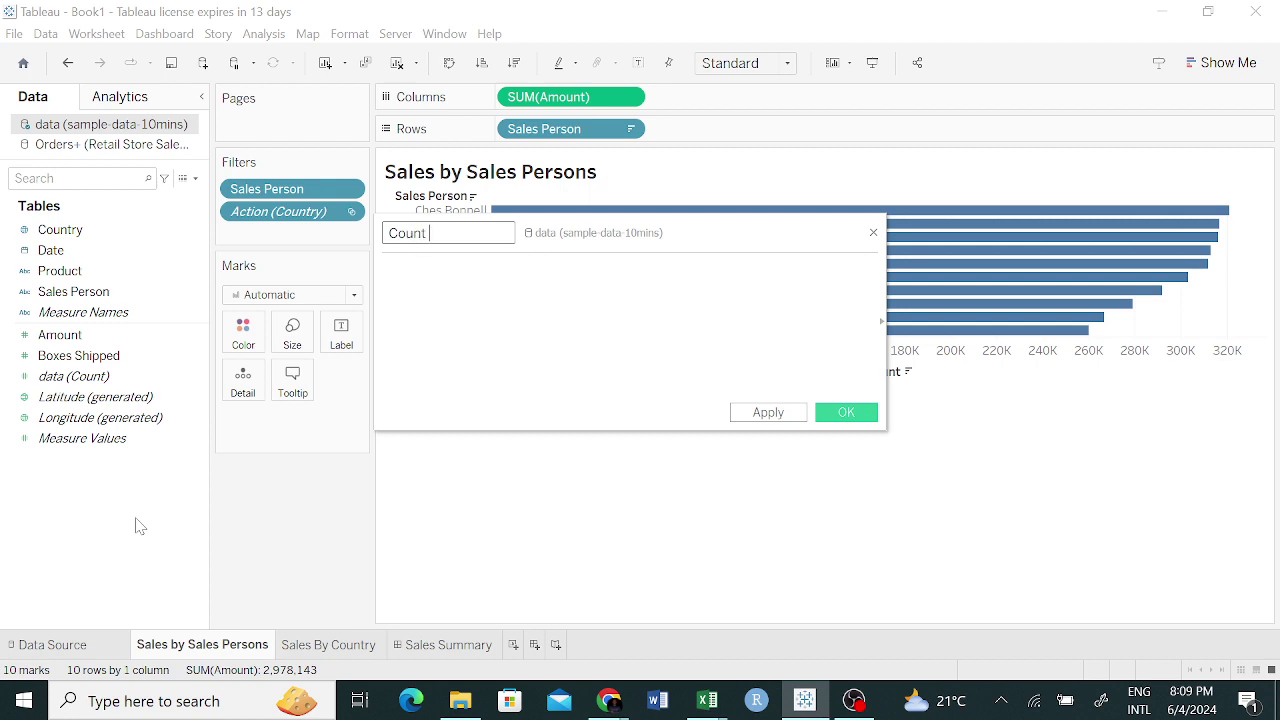
{"action": "type", "text": " of Sales Persosn"}
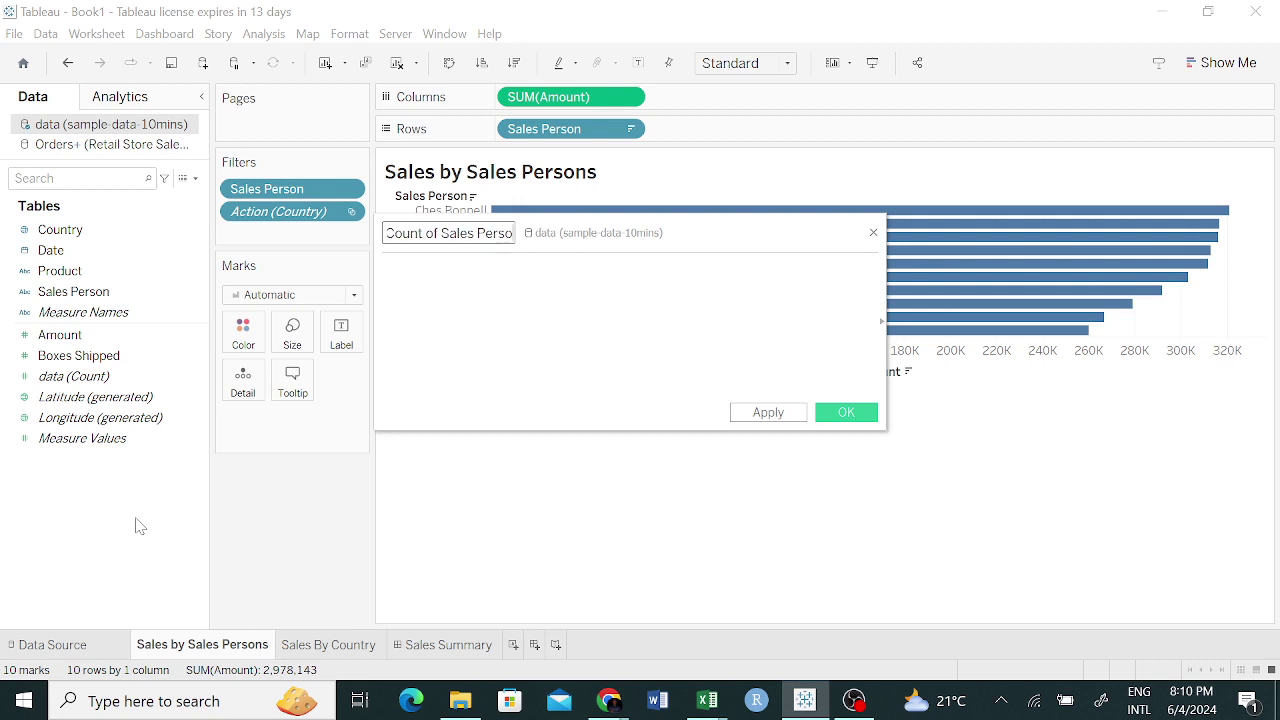
{"action": "key", "text": "BackSpace"}
{"action": "key", "text": "BackSpace"}
{"action": "type", "text": "ns"}
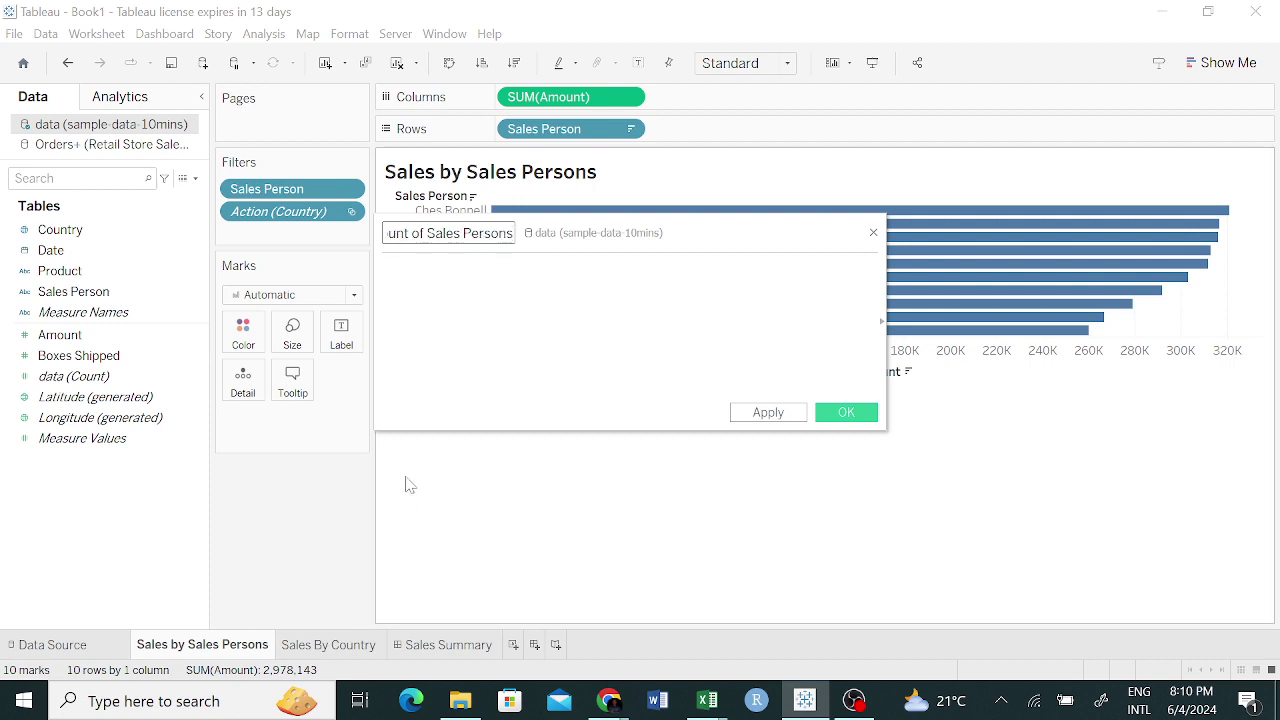
Enter the formula COUNT([Sales Person]) and save the calculated field.
{"action": "key", "text": "Tab"}
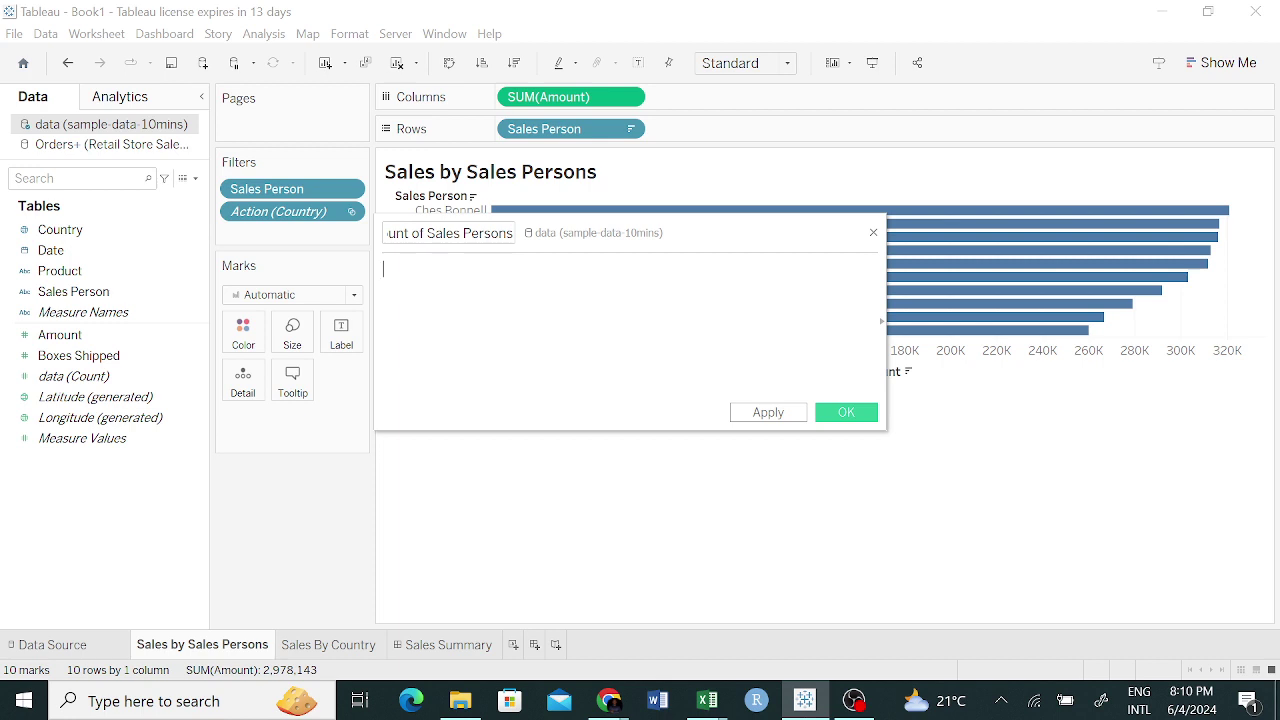
{"action": "key", "text": "BackSpace"}
{"action": "key", "text": "BackSpace"}
{"action": "type", "text": "di"}
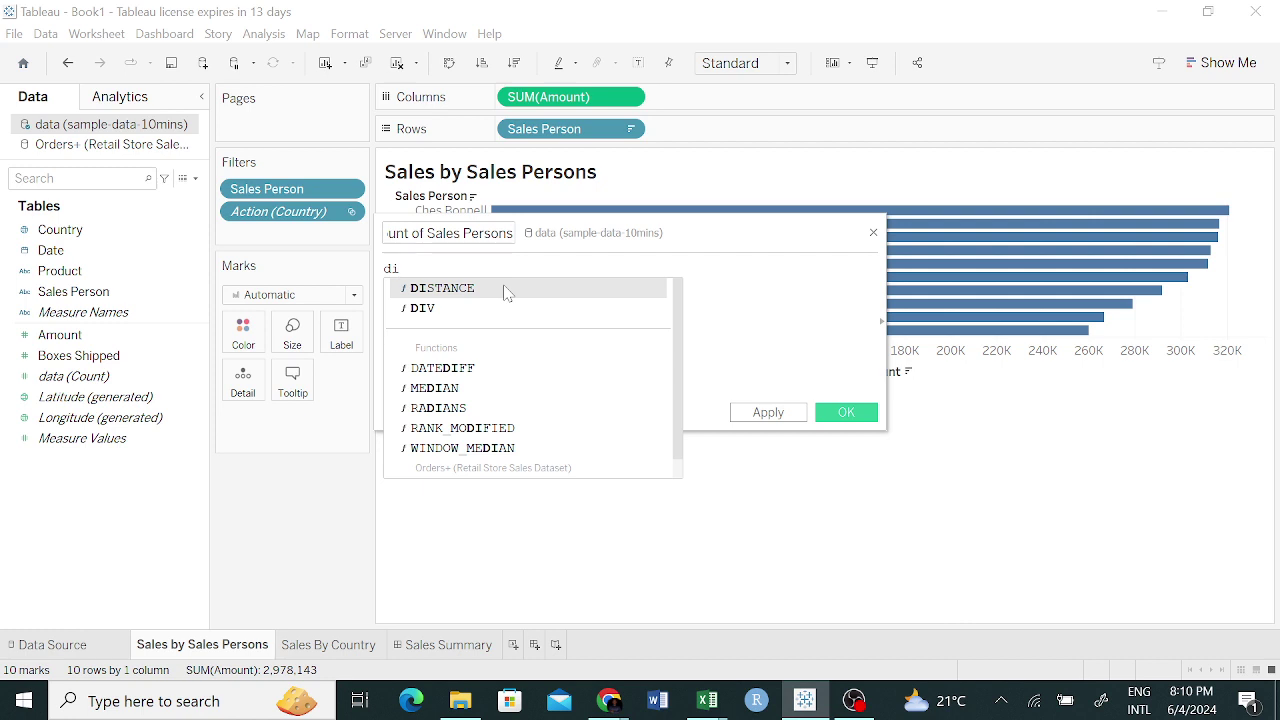
{"action": "type", "text": "st"}
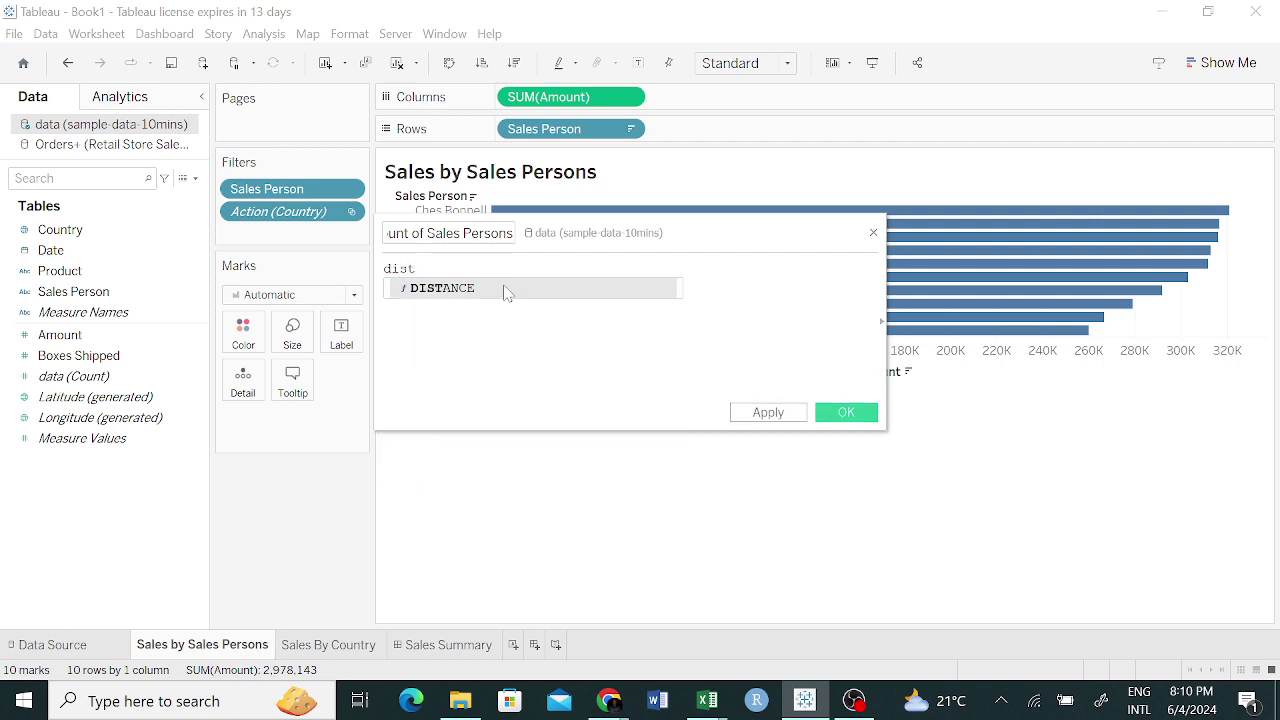
{"action": "key", "text": "BackSpace"}
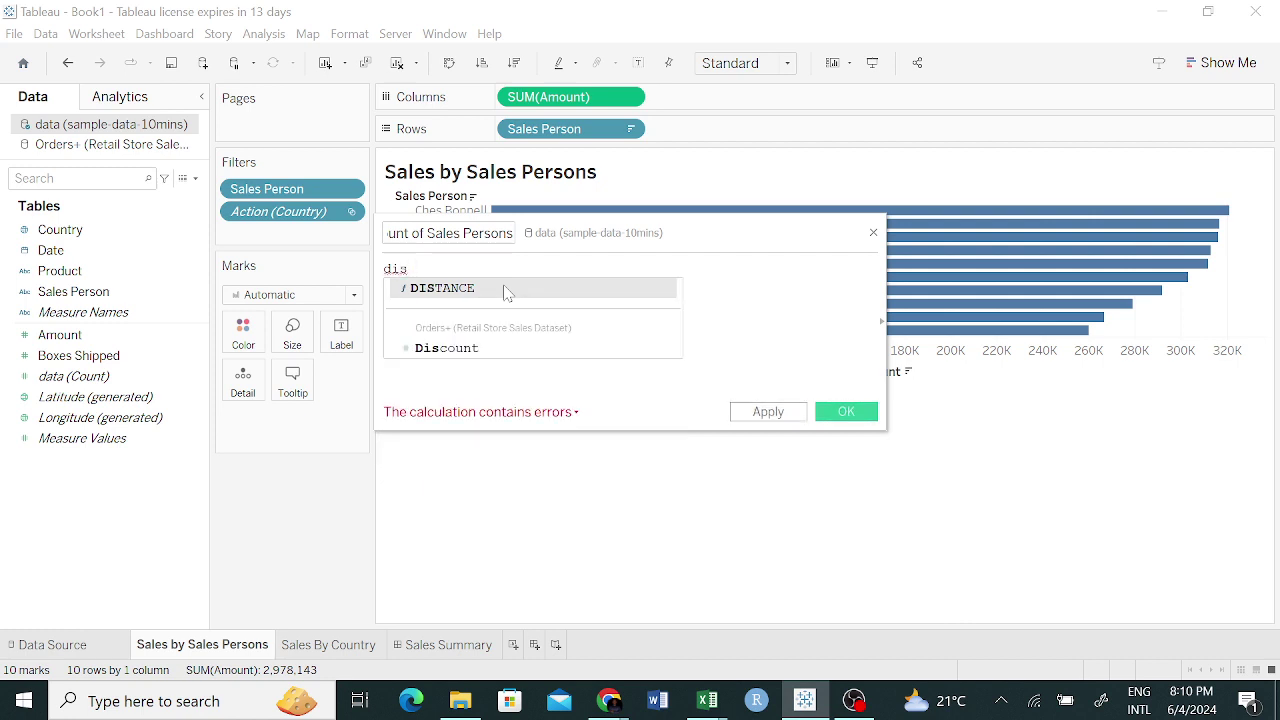
{"action": "key", "text": "BackSpace"}
{"action": "key", "text": "BackSpace"}
{"action": "key", "text": "BackSpace"}
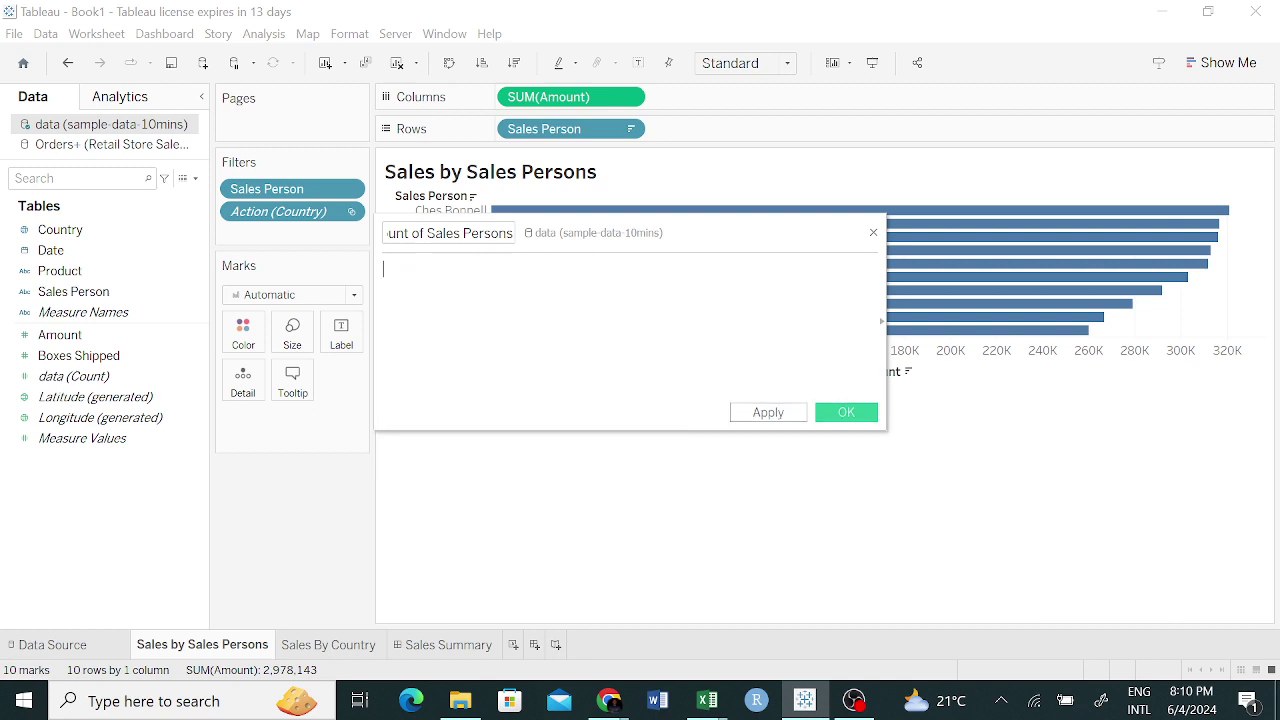
{"action": "type", "text": "cou"}
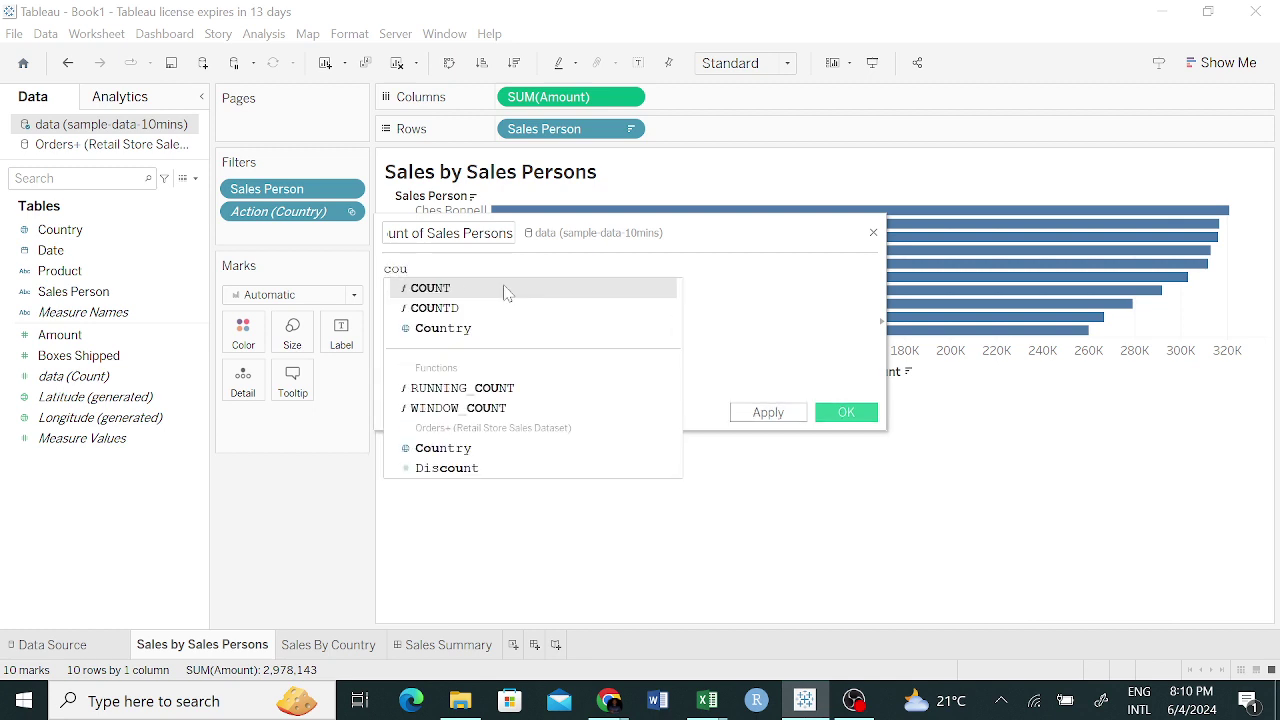
{"action": "left_click", "coordinate": [506, 290]}
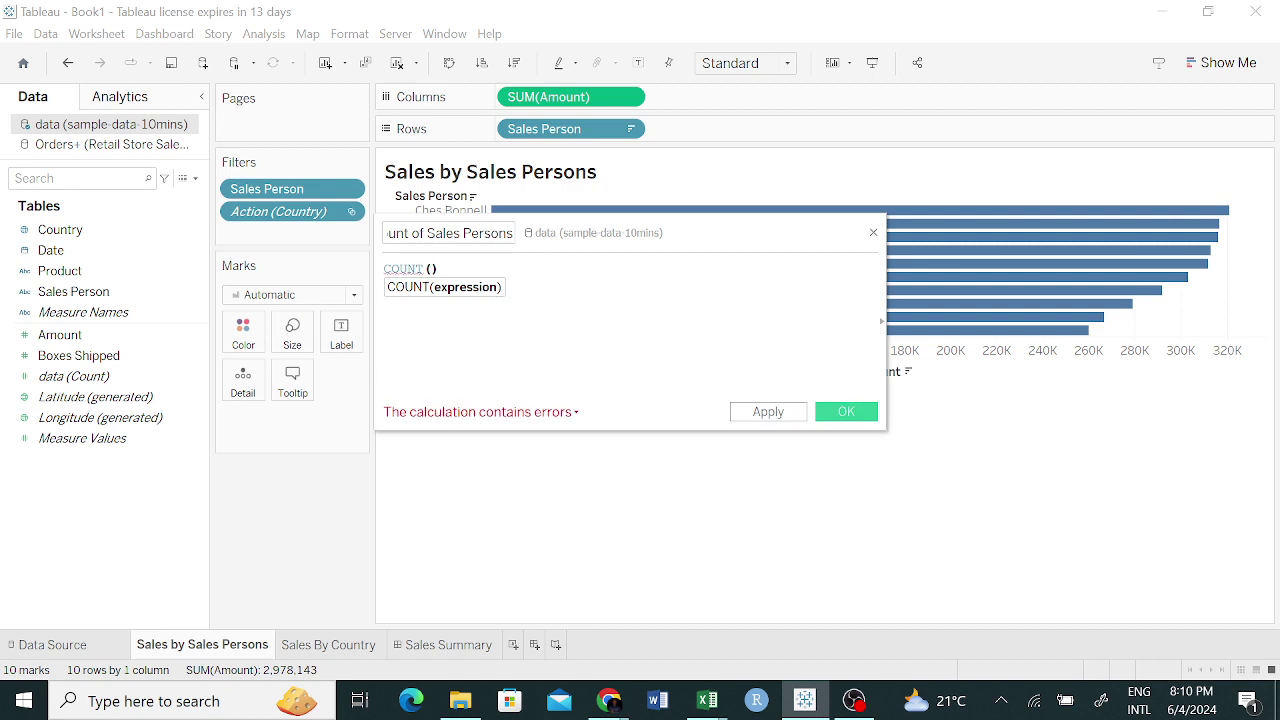
{"action": "type", "text": "s"}
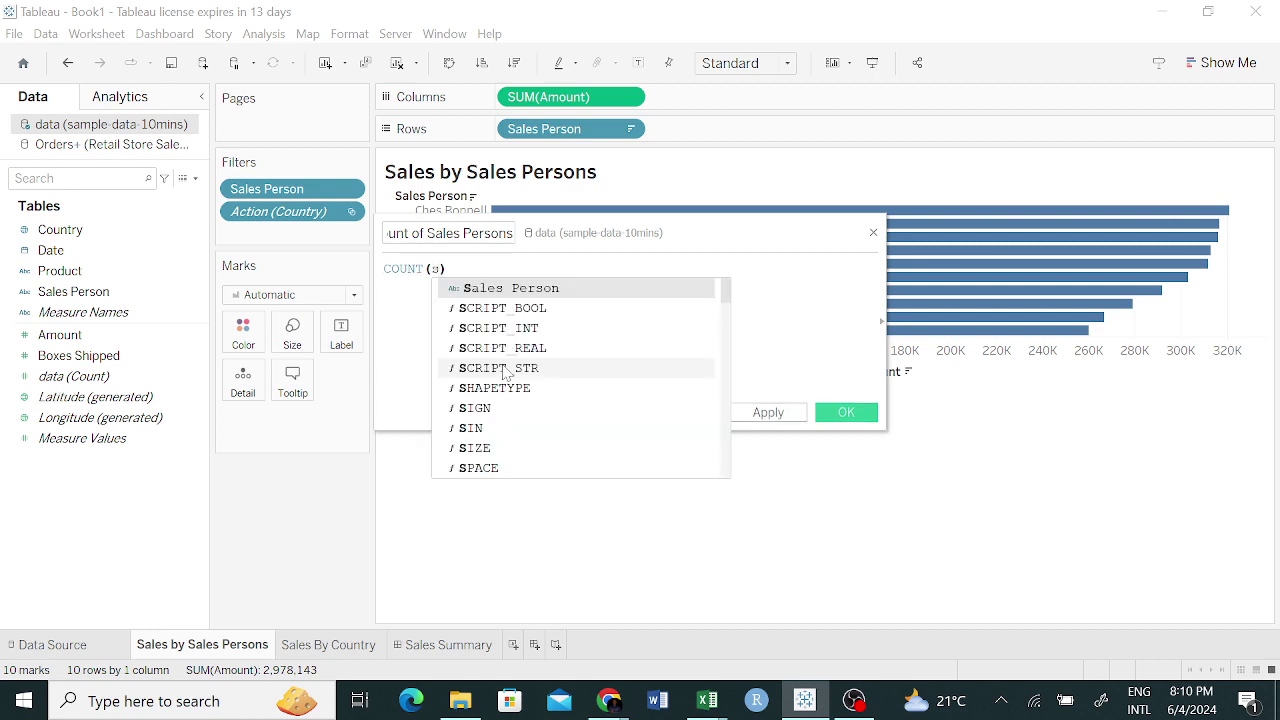
{"action": "left_click", "coordinate": [571, 289]}
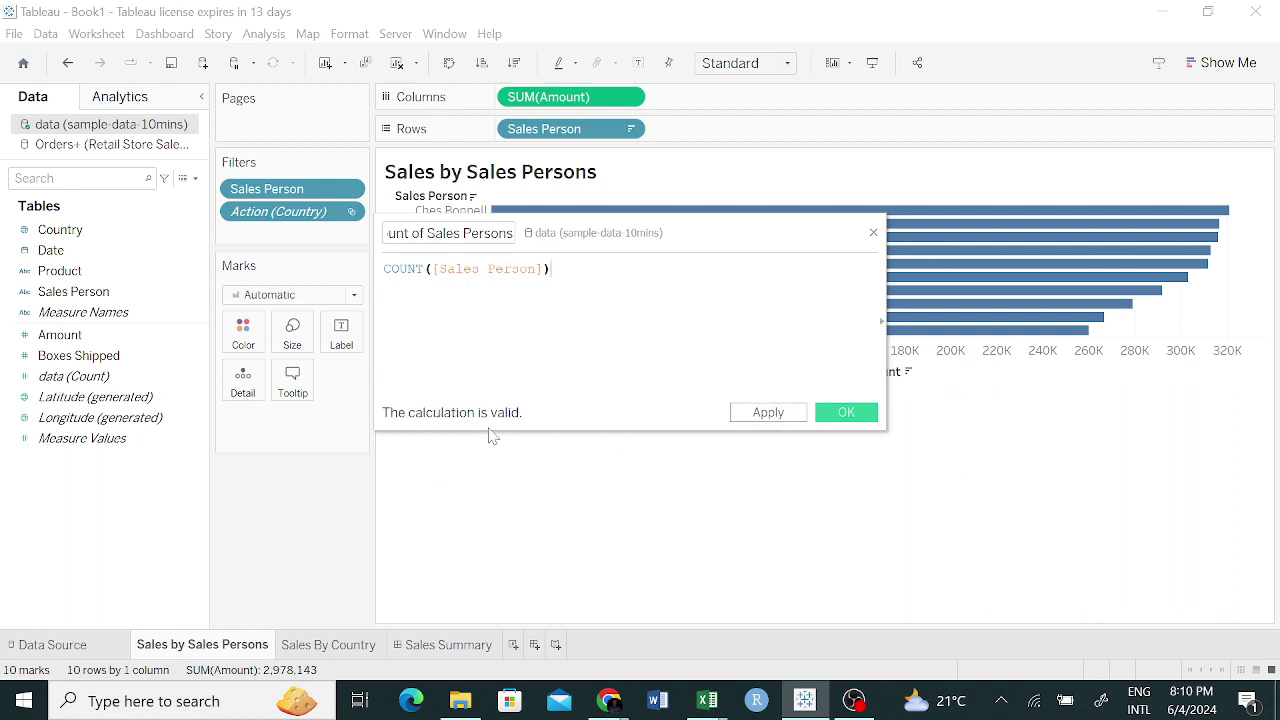
{"action": "left_click", "coordinate": [838, 418]}
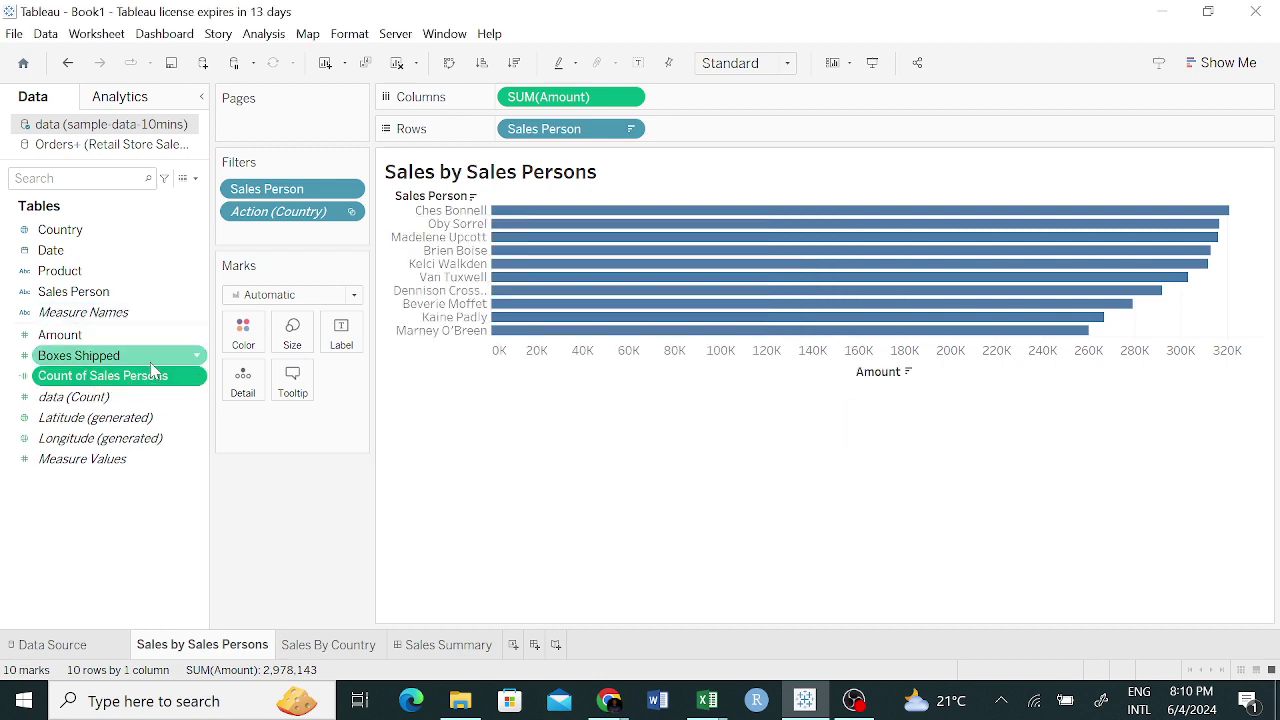
Create Sheet 3 and drop Count of Sales Persons in, showing the total 1,094.
{"action": "left_click", "coordinate": [577, 518]}
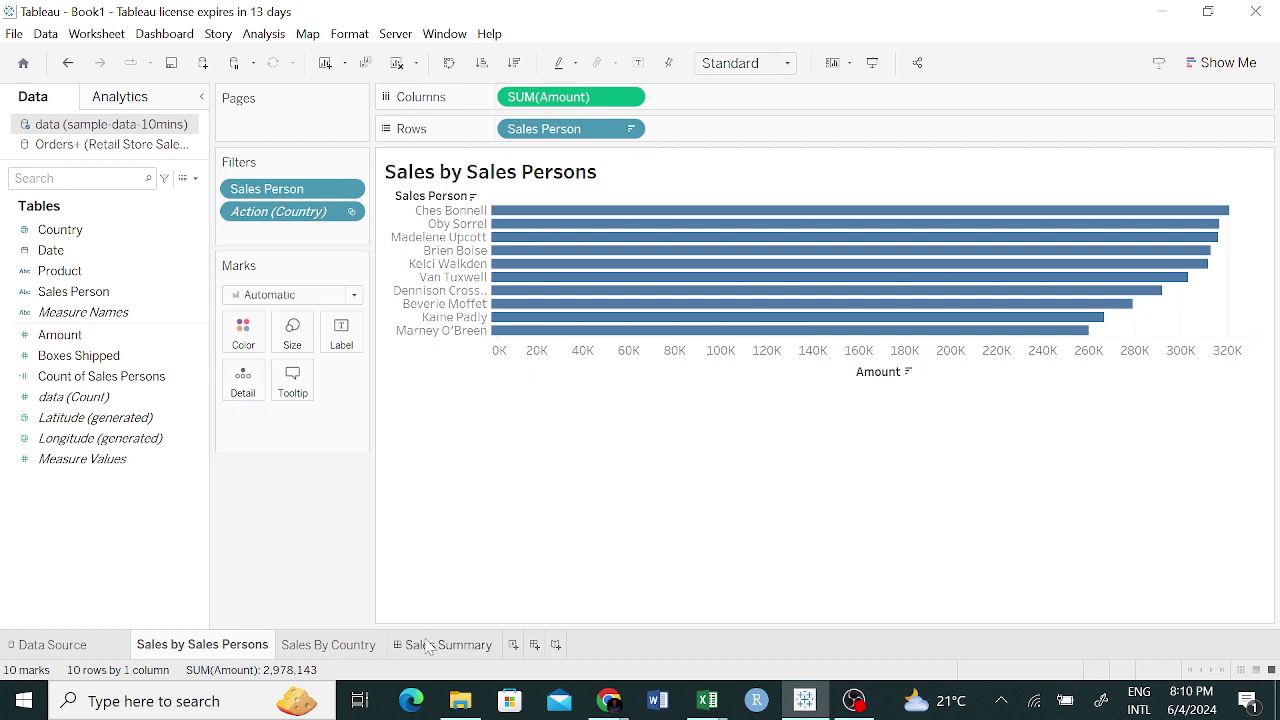
{"action": "left_click", "coordinate": [513, 645]}
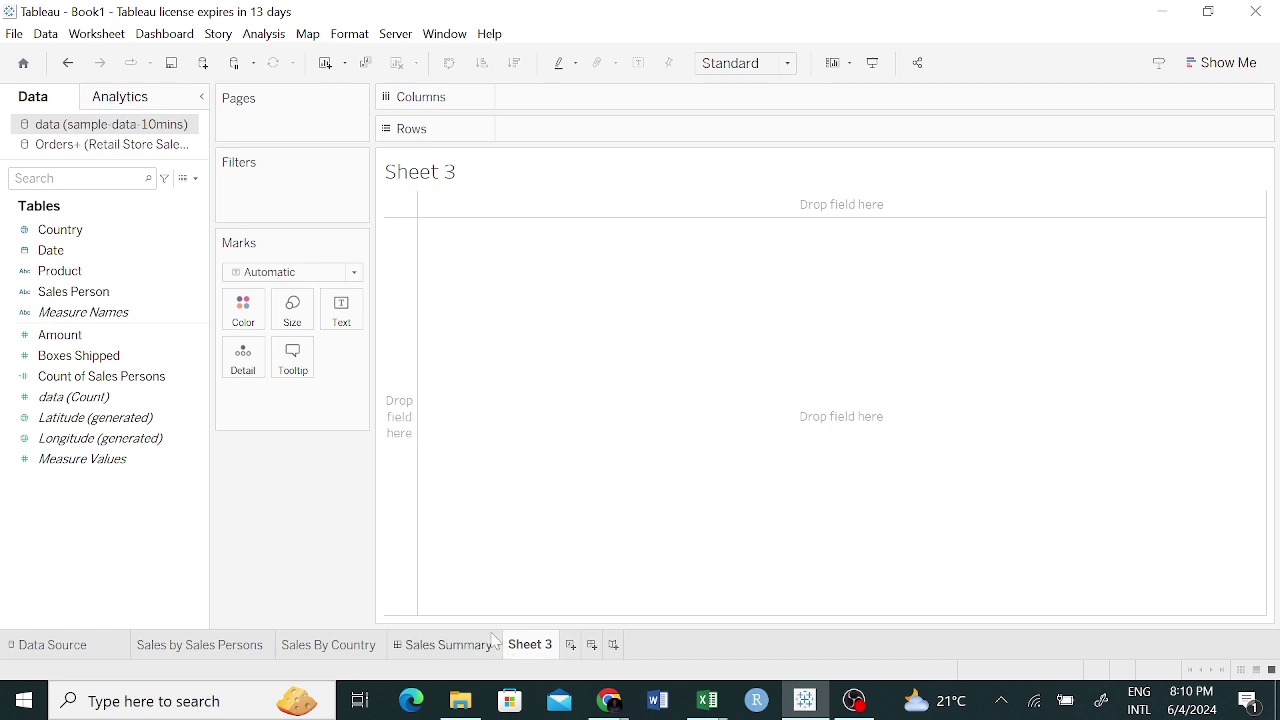
{"action": "left_click_drag", "start_coordinate": [92, 383], "coordinate": [800, 325]}
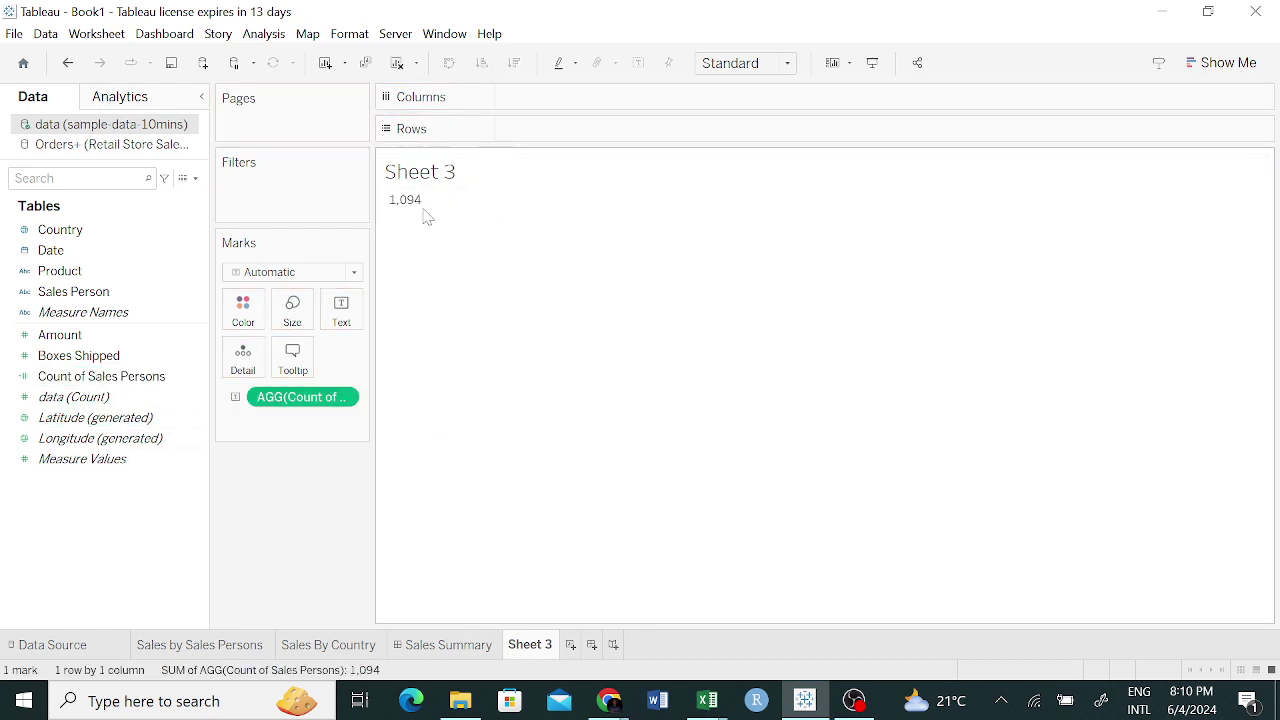
{"action": "mouse_move", "coordinate": [408, 207]}
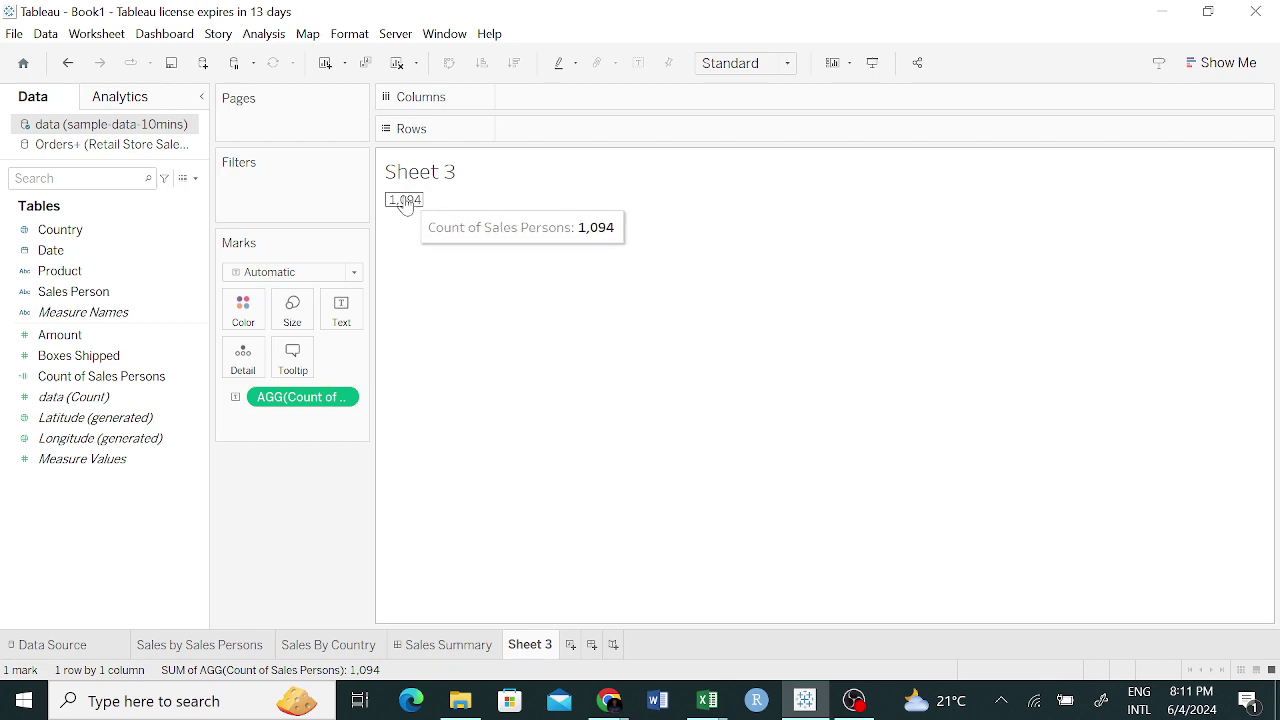
Switch to the Excel sample-data sheet and select the first data row, row 2.
{"action": "mouse_move", "coordinate": [707, 700]}
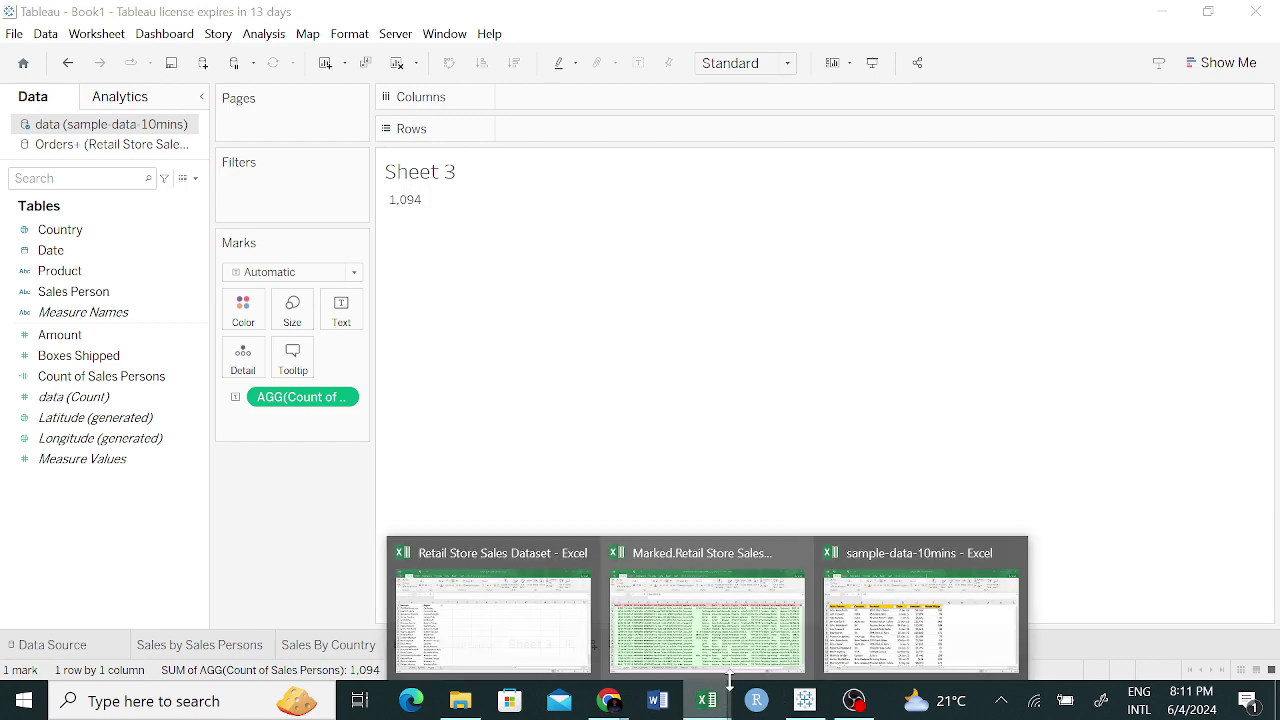
{"action": "left_click", "coordinate": [900, 596]}
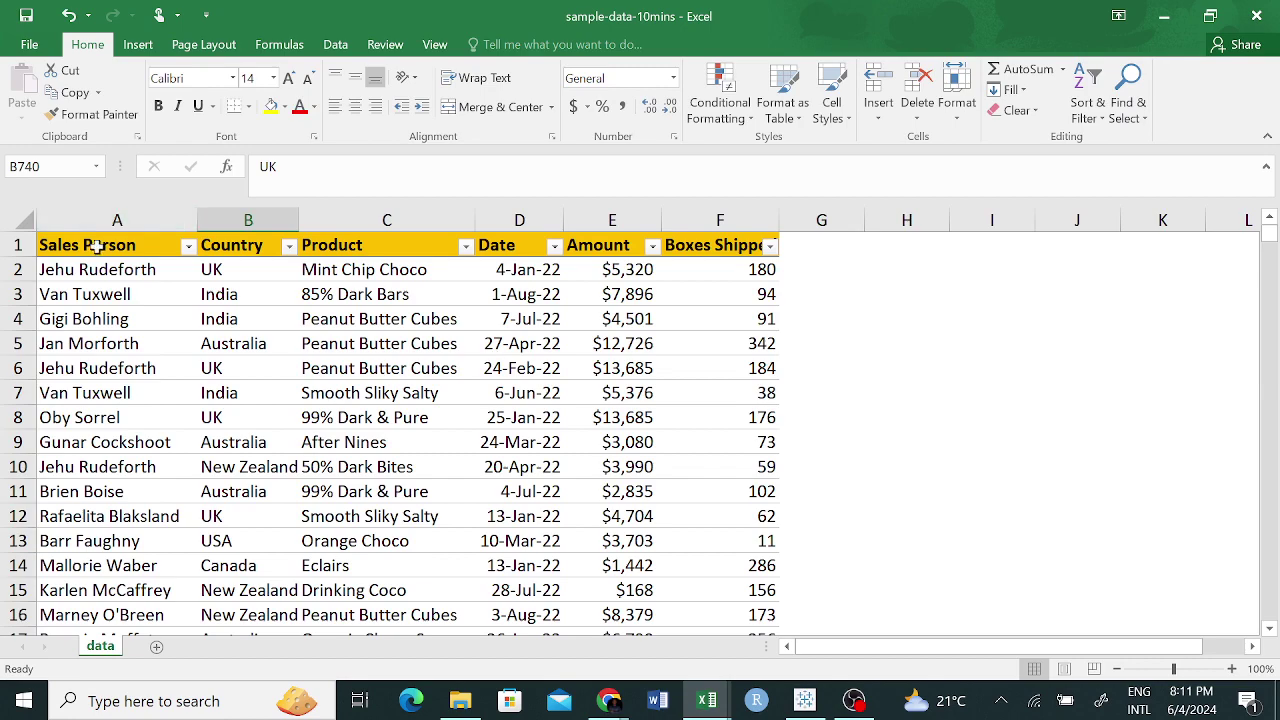
{"action": "left_click", "coordinate": [17, 269]}
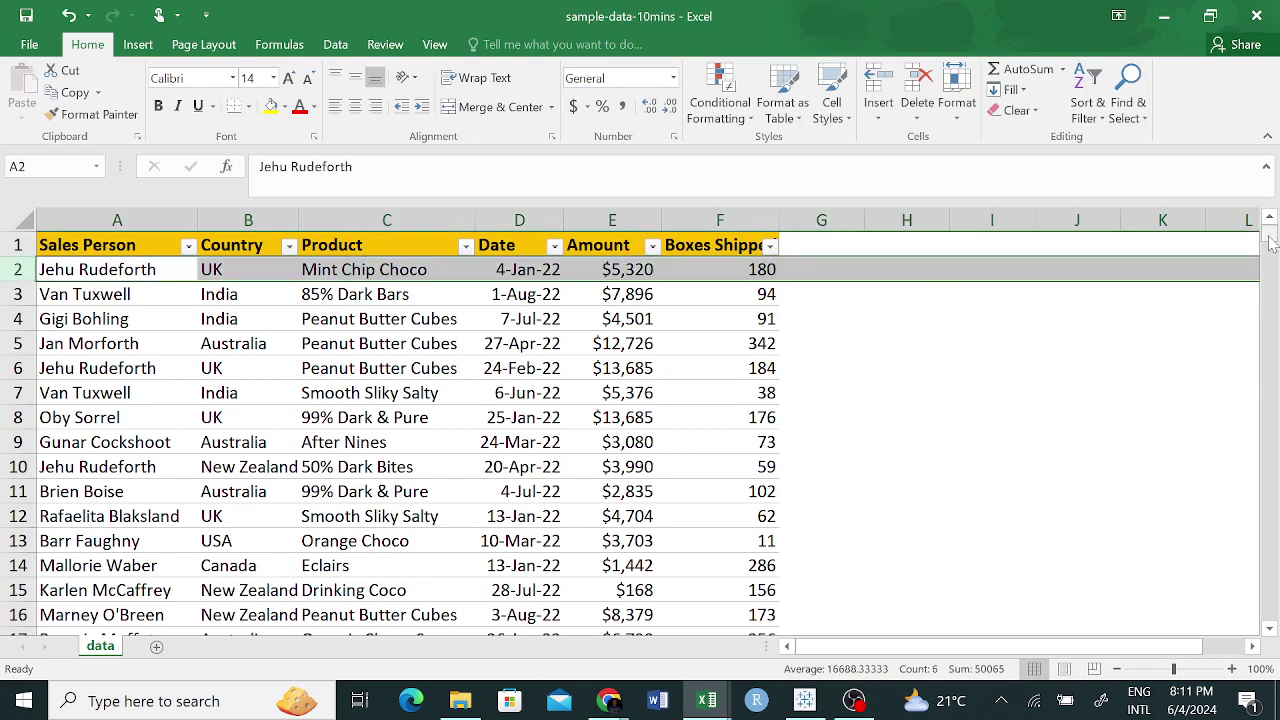
{"action": "left_click_drag", "start_coordinate": [1268, 232], "coordinate": [1268, 612]}
{"action": "scroll", "coordinate": [175, 560], "scroll_direction": "down", "scroll_amount": 3}
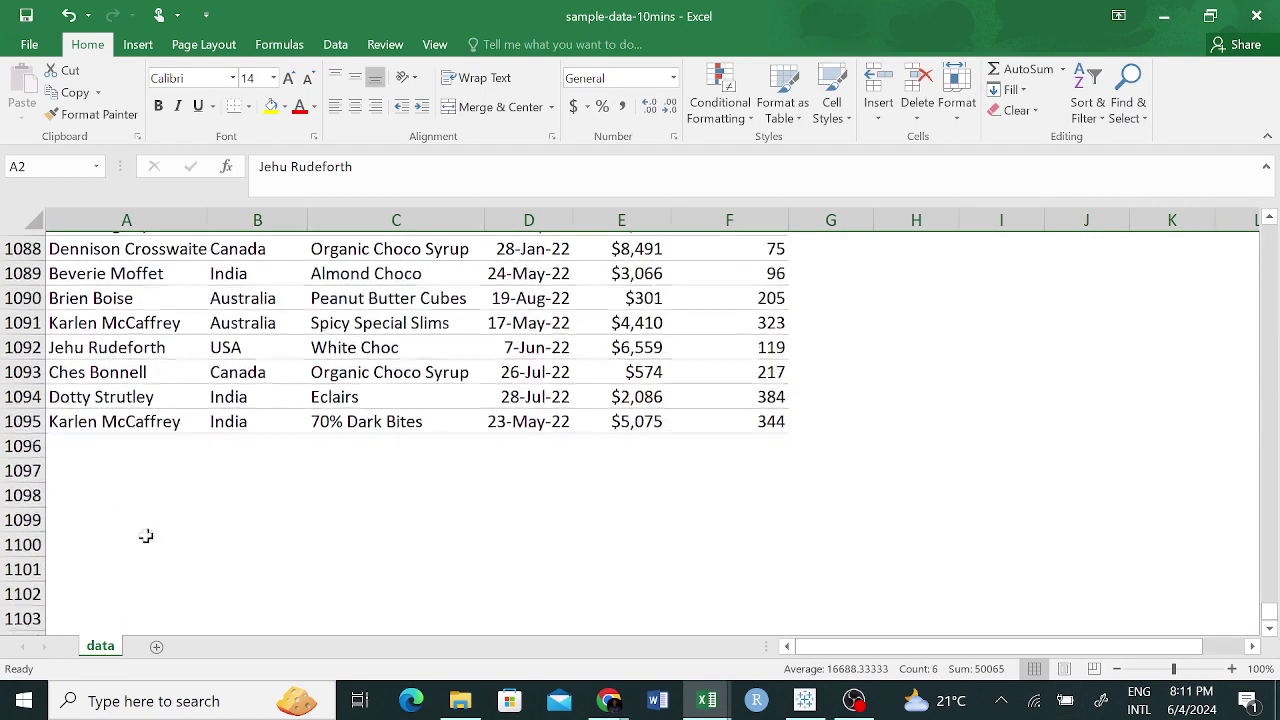
Select the last data entry at row 1095, then return to the Google Meet window.
{"action": "left_click", "coordinate": [110, 417]}
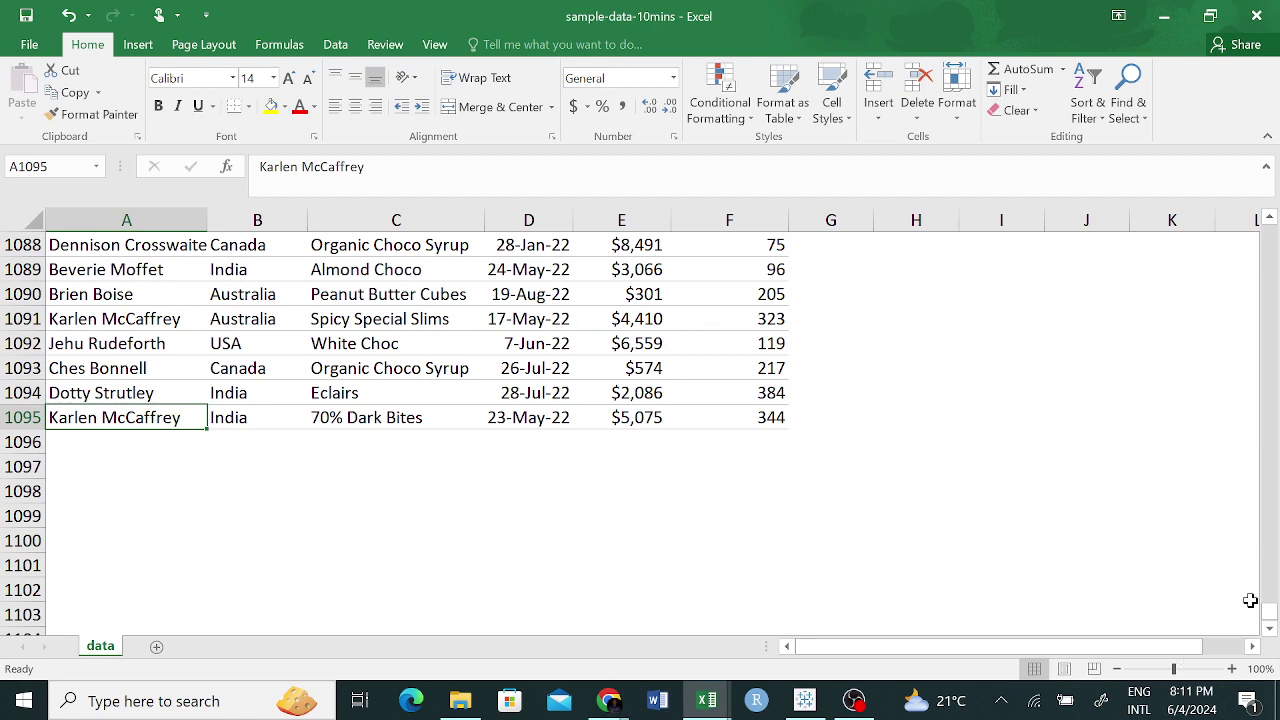
{"action": "left_click_drag", "start_coordinate": [1270, 612], "coordinate": [1268, 232]}
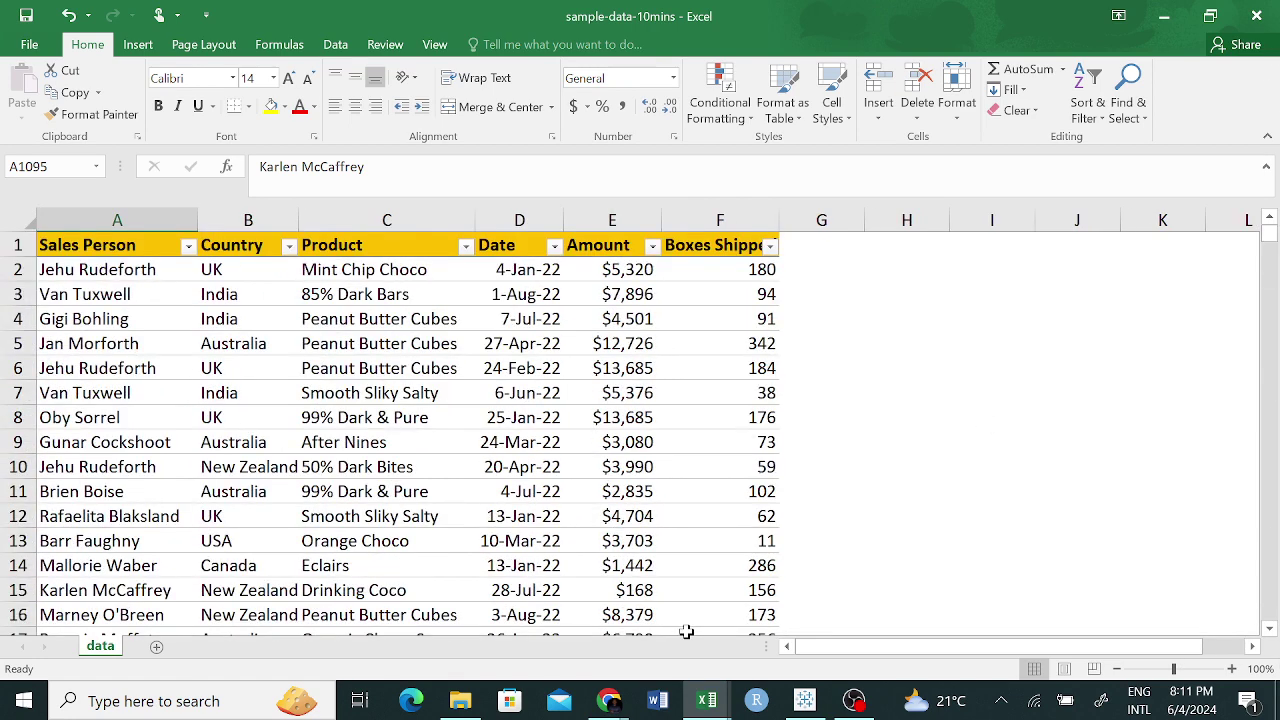
{"action": "left_click", "coordinate": [612, 701]}
{"action": "left_click", "coordinate": [495, 615]}
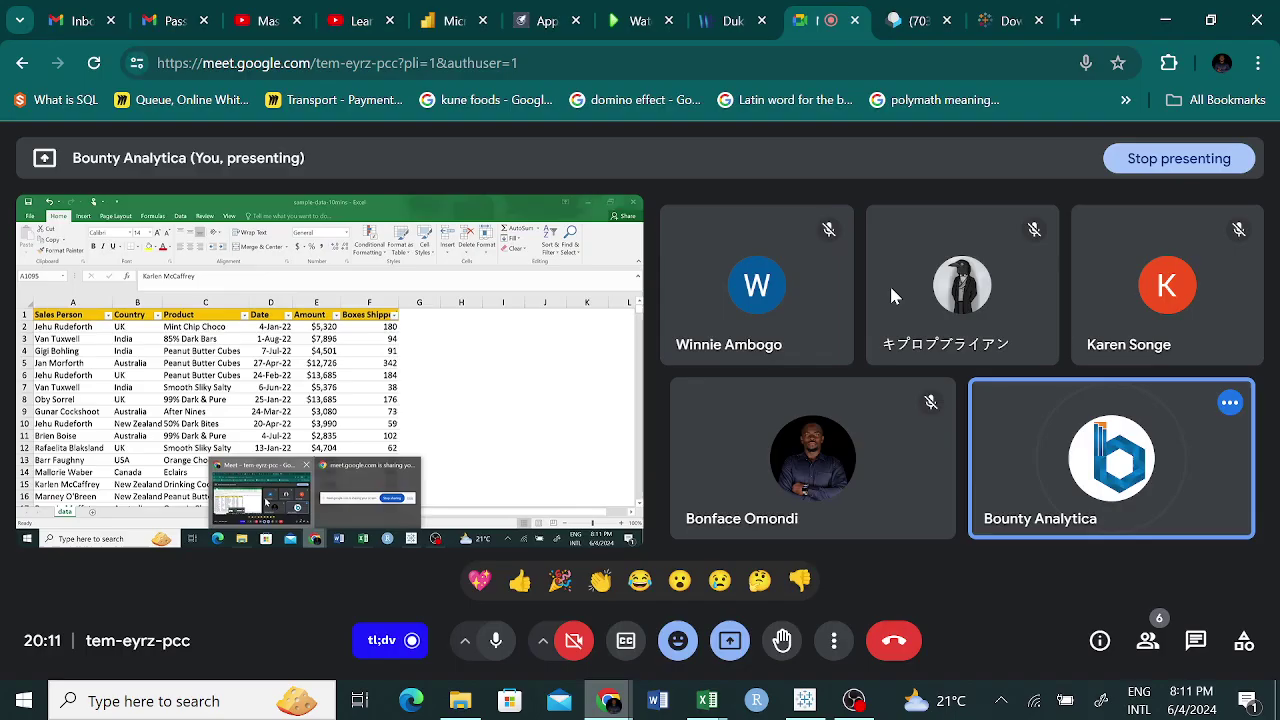
Google 'distinct count in tableau calculated field' to find the COUNTD syntax, then return to Tableau.
{"action": "left_click", "coordinate": [1020, 22]}
{"action": "left_click", "coordinate": [592, 63]}
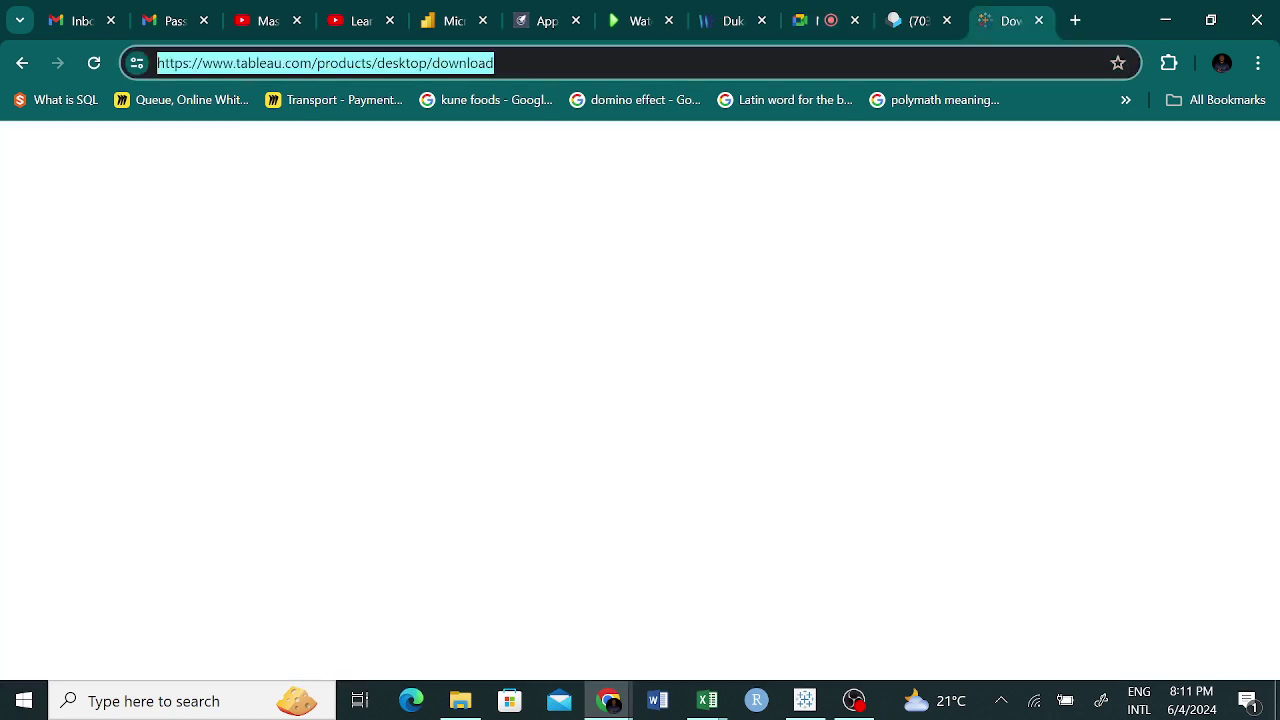
{"action": "type", "text": "Do"}
{"action": "key", "text": "BackSpace"}
{"action": "key", "text": "BackSpace"}
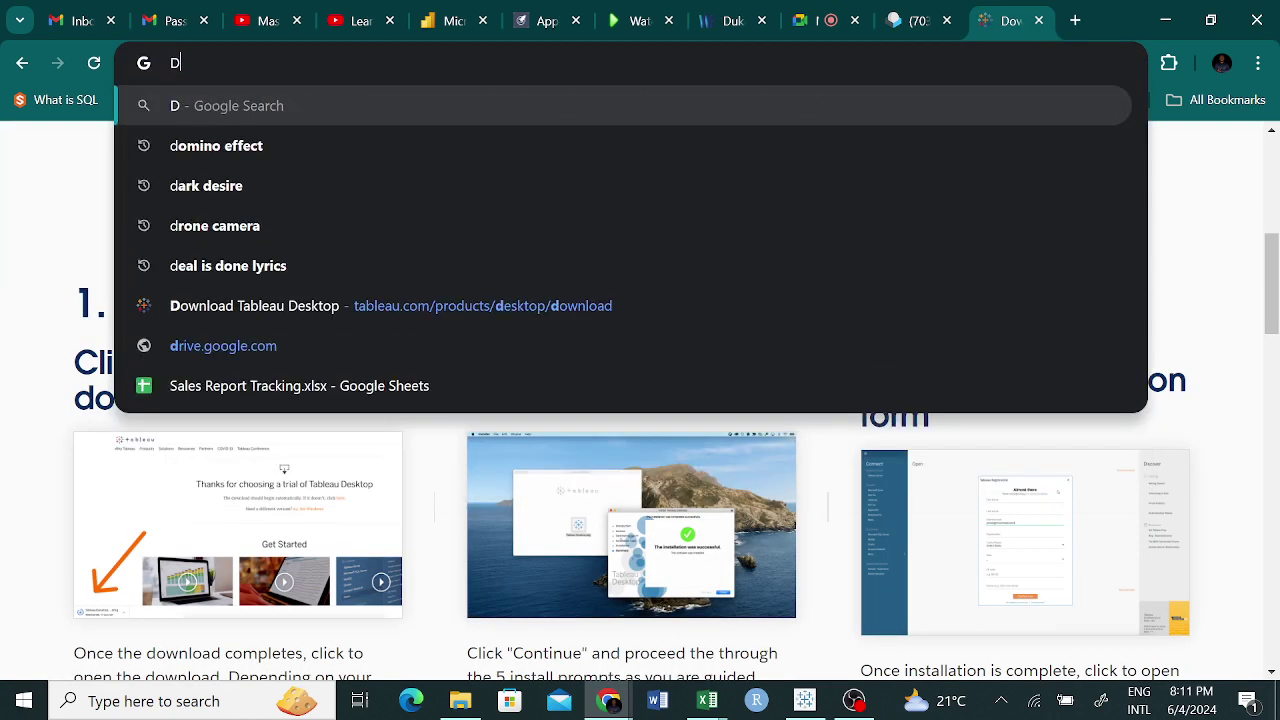
{"action": "type", "text": "istinct "}
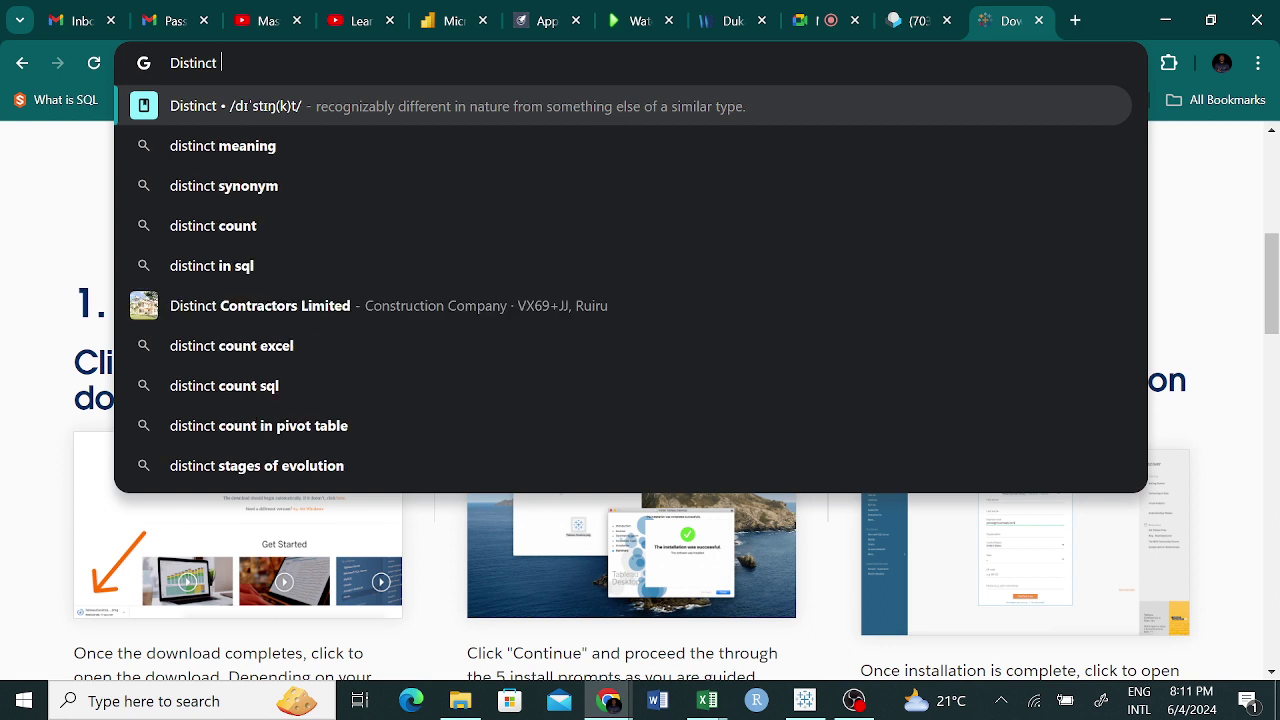
{"action": "type", "text": "Count in"}
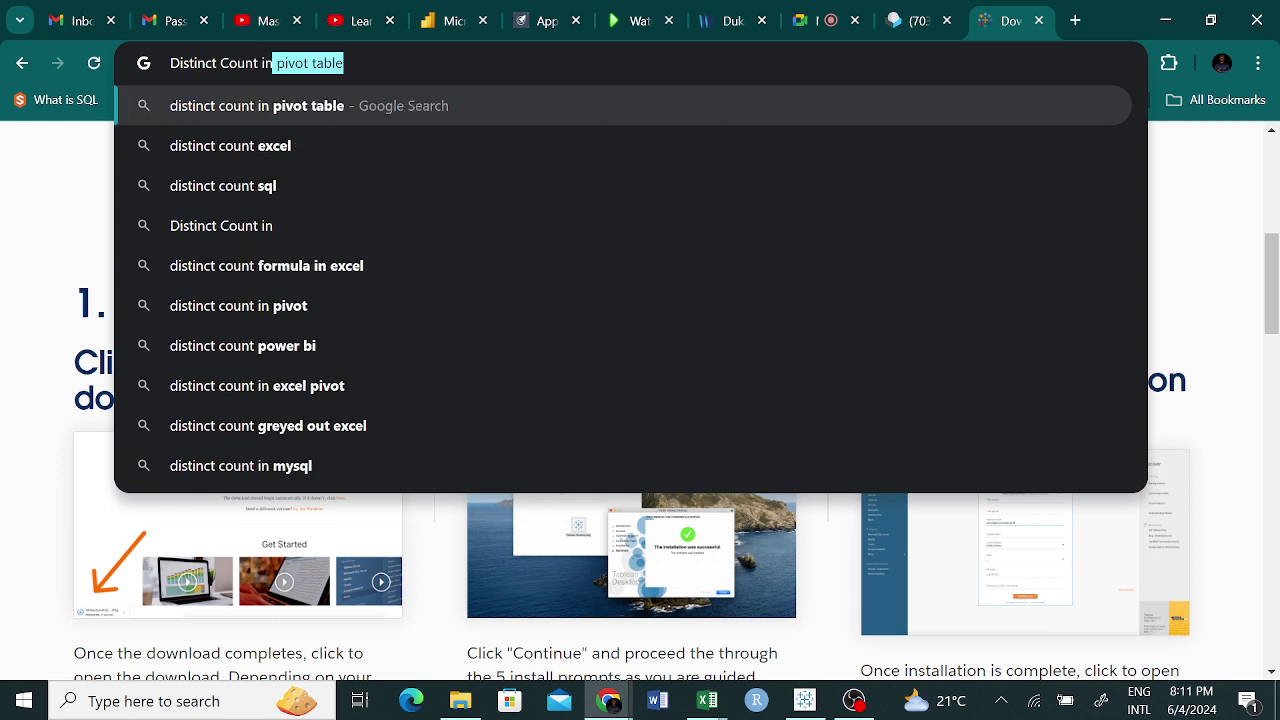
{"action": "type", "text": " POW"}
{"action": "key", "text": "BackSpace"}
{"action": "key", "text": "BackSpace"}
{"action": "key", "text": "BackSpace"}
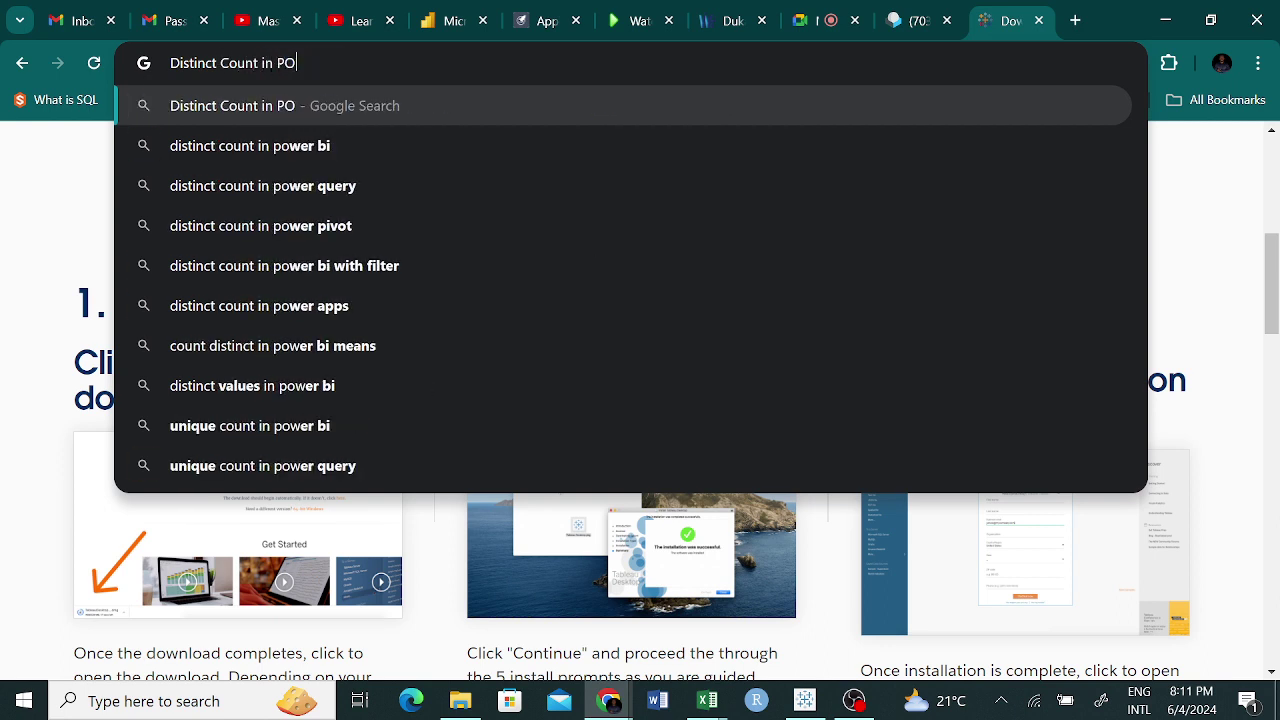
{"action": "type", "text": "ta"}
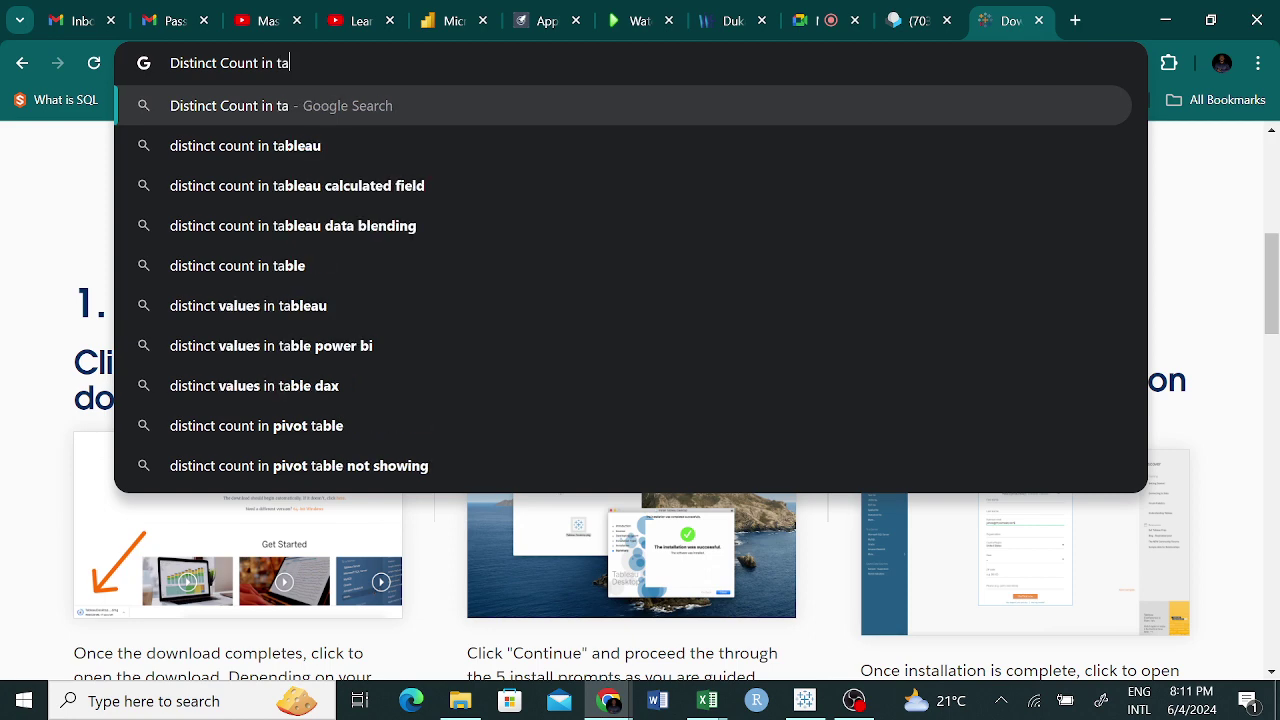
{"action": "left_click", "coordinate": [393, 188]}
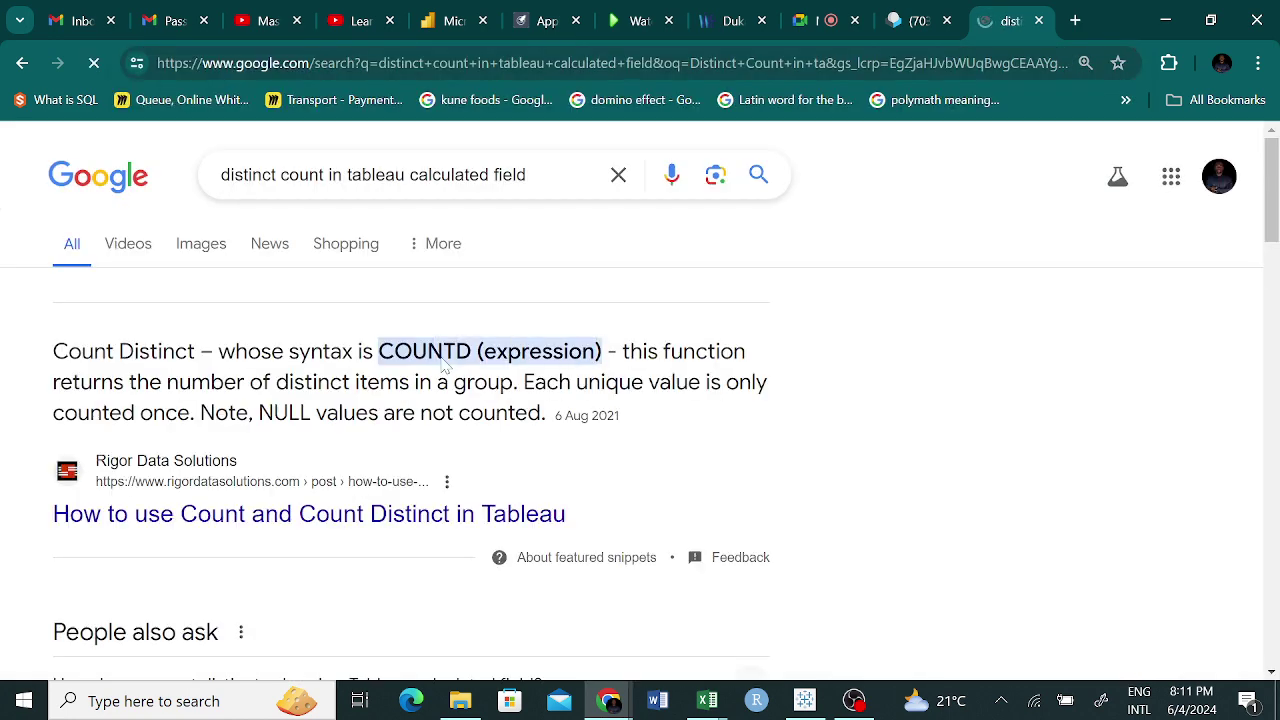
{"action": "left_click", "coordinate": [805, 700]}
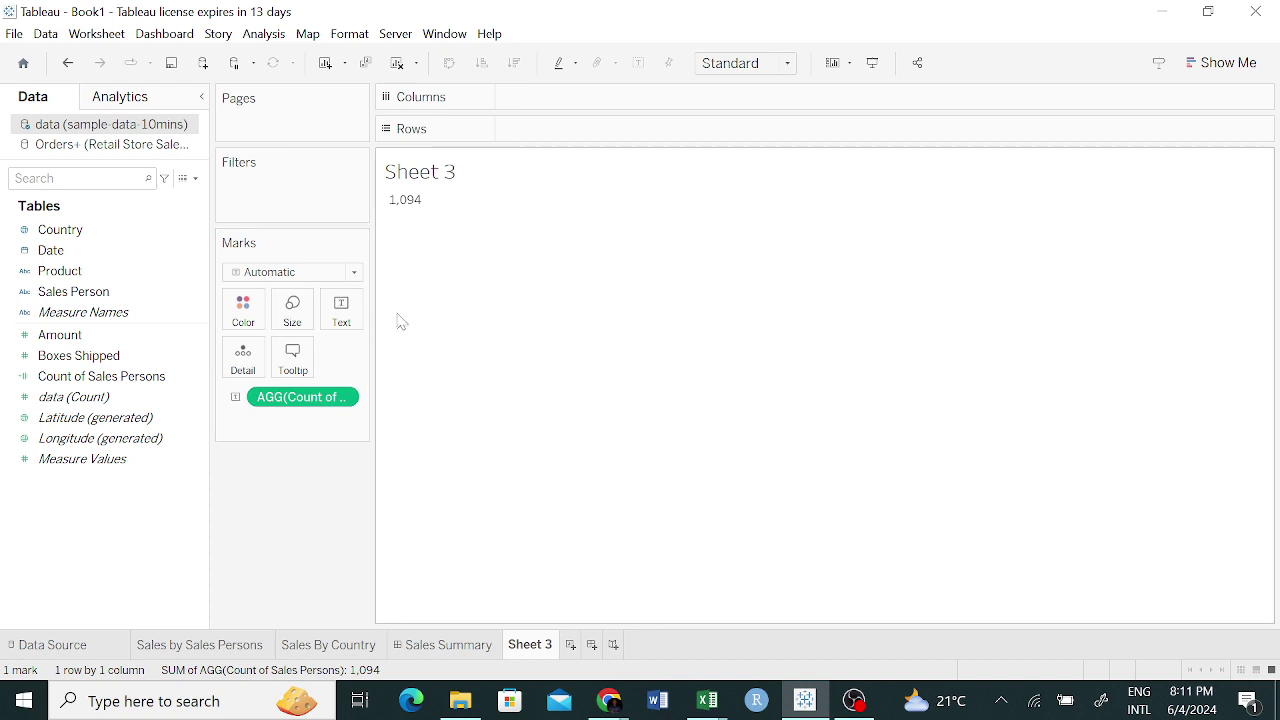
Create a new calculated field from the Data pane and name it Sales Persons.
{"action": "left_click", "coordinate": [199, 377]}
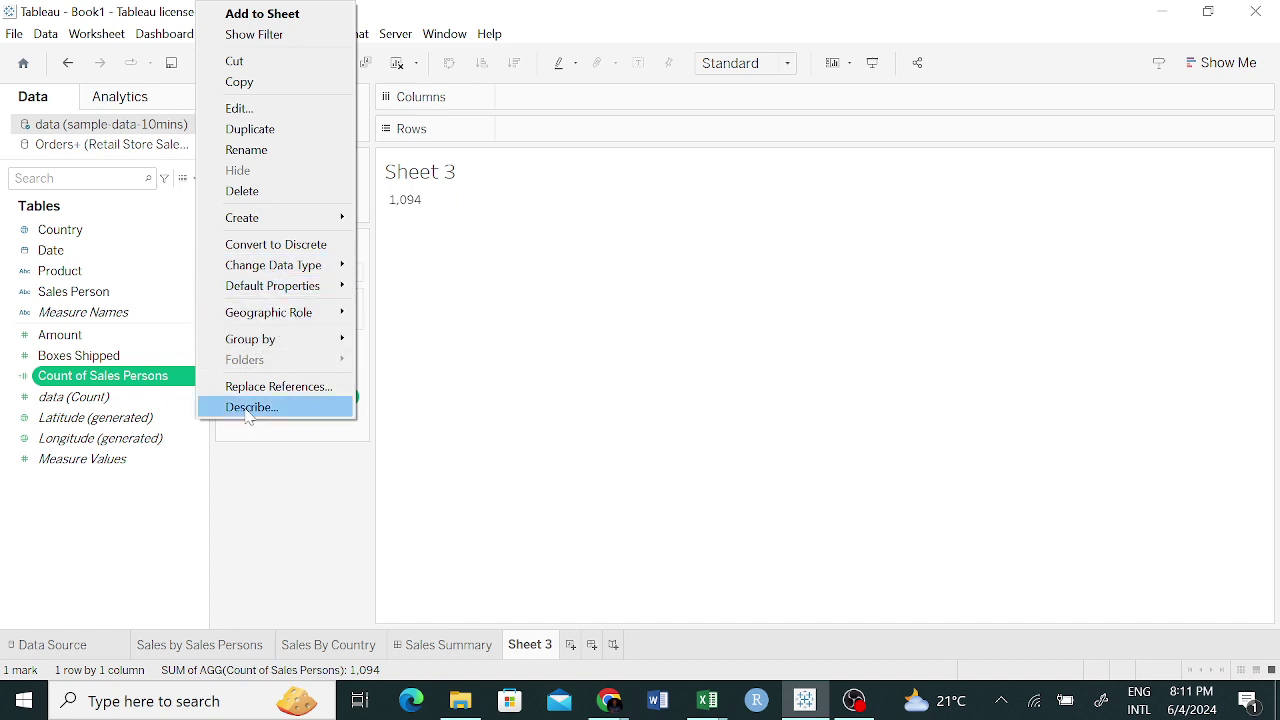
{"action": "left_click", "coordinate": [110, 530]}
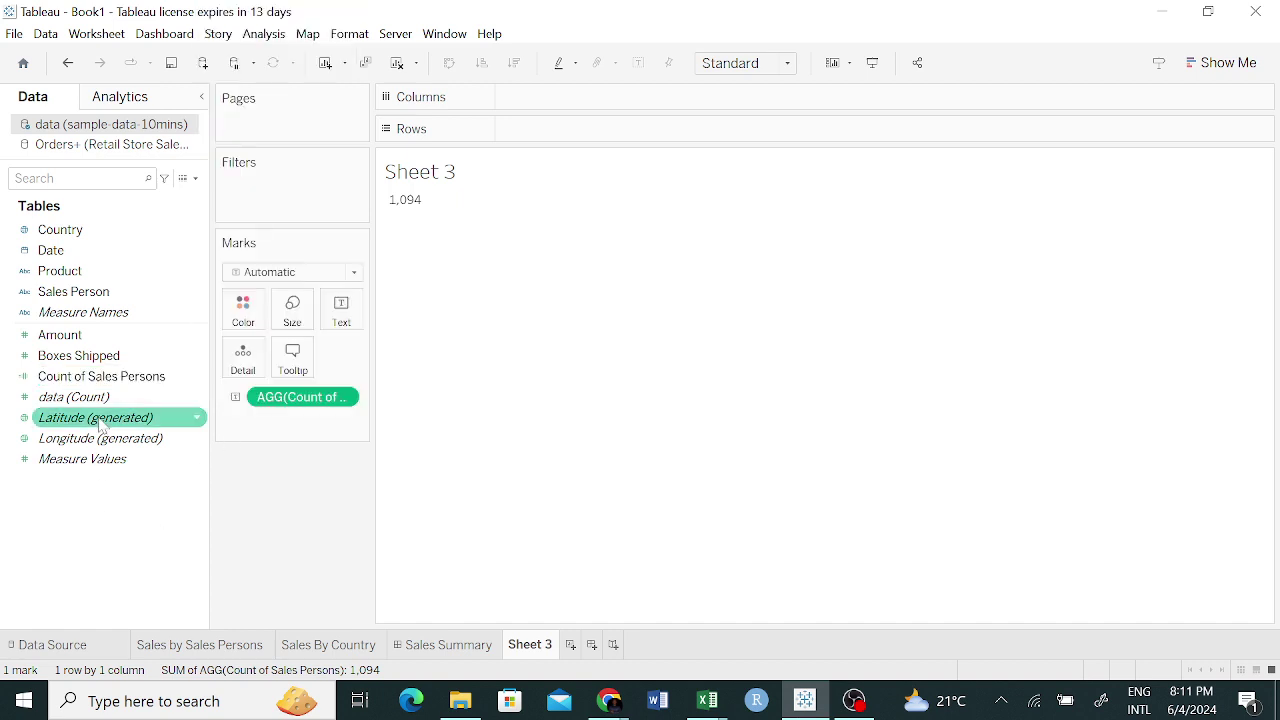
{"action": "right_click", "coordinate": [104, 502]}
{"action": "left_click", "coordinate": [180, 250]}
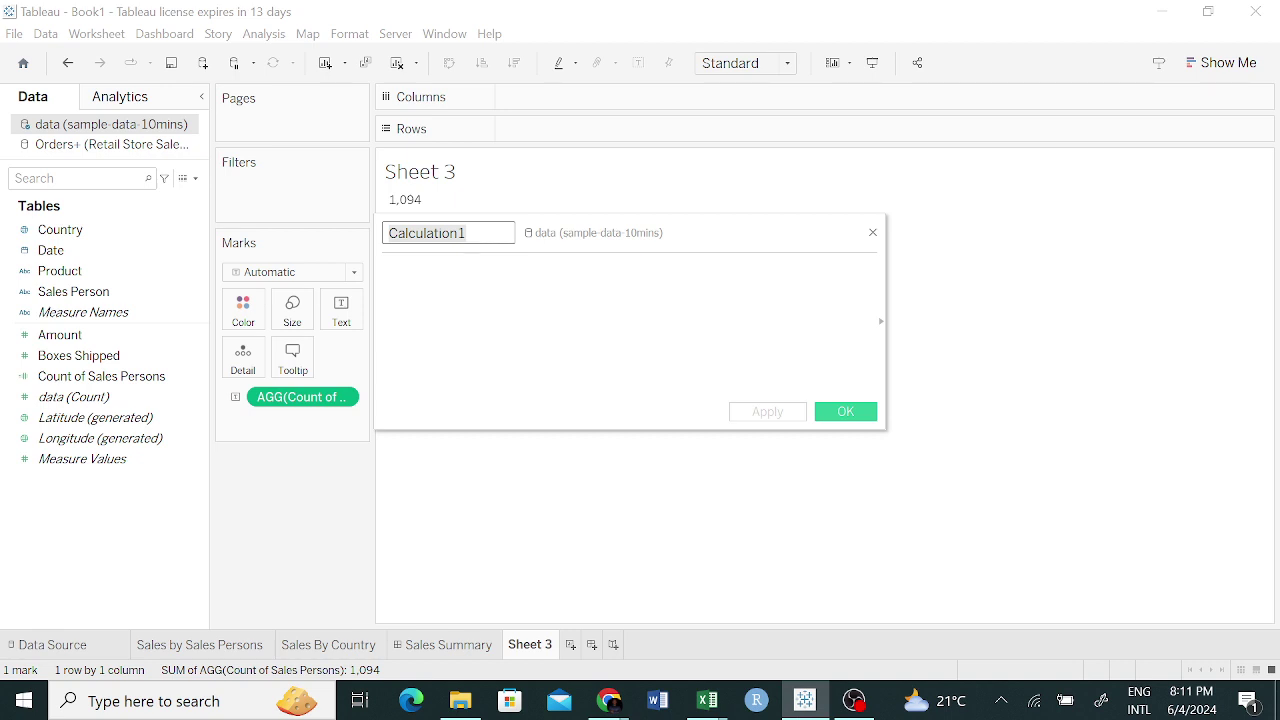
{"action": "key", "text": "BackSpace"}
{"action": "key", "text": "BackSpace"}
{"action": "key", "text": "BackSpace"}
{"action": "key", "text": "BackSpace"}
{"action": "key", "text": "BackSpace"}
{"action": "key", "text": "BackSpace"}
{"action": "key", "text": "BackSpace"}
{"action": "key", "text": "BackSpace"}
{"action": "key", "text": "BackSpace"}
{"action": "key", "text": "BackSpace"}
{"action": "key", "text": "BackSpace"}
{"action": "key", "text": "BackSpace"}
{"action": "type", "text": "Sales Persons"}
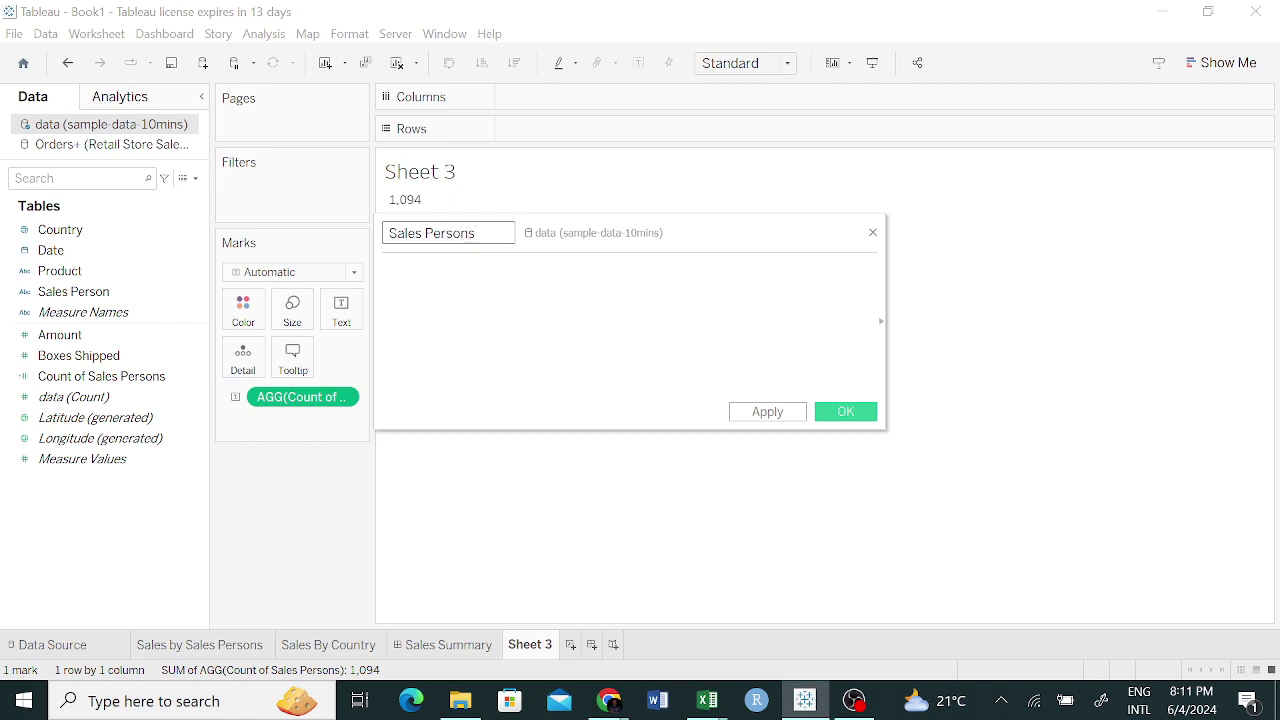
Define the field's formula as COUNTD([Sales Person]) and save it.
{"action": "left_click", "coordinate": [384, 268]}
{"action": "type", "text": "cou"}
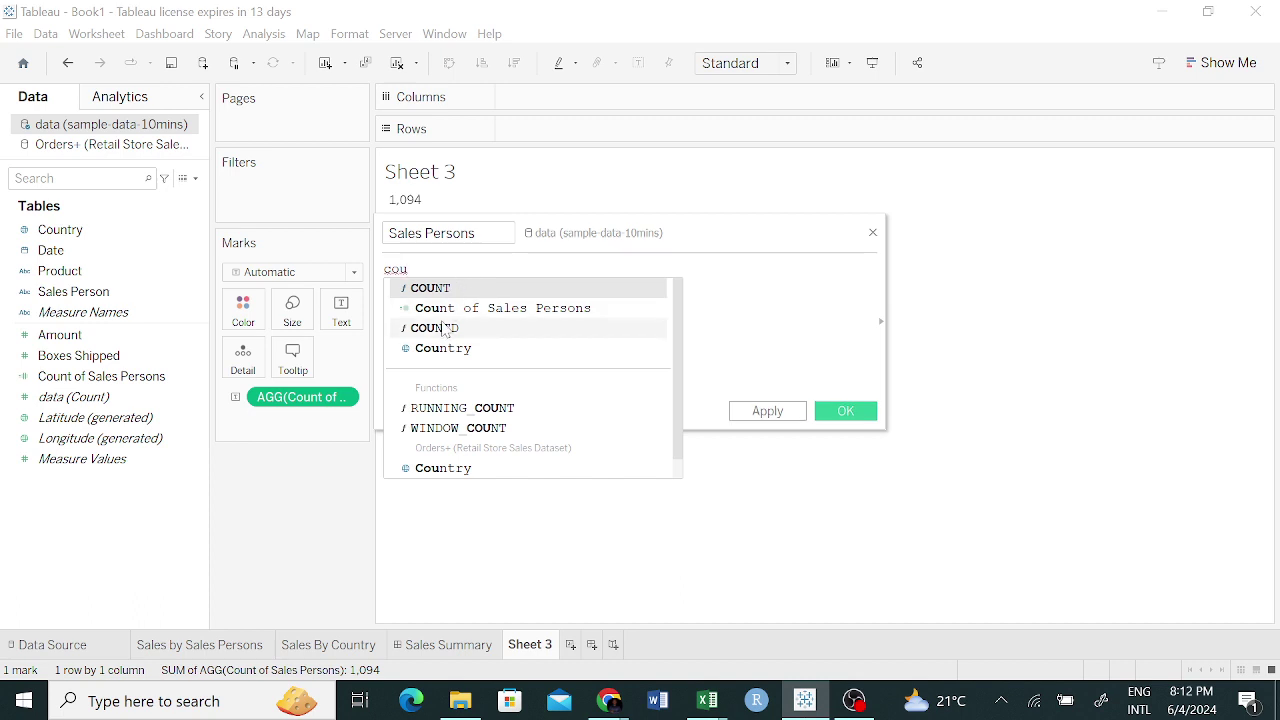
{"action": "left_click", "coordinate": [440, 328]}
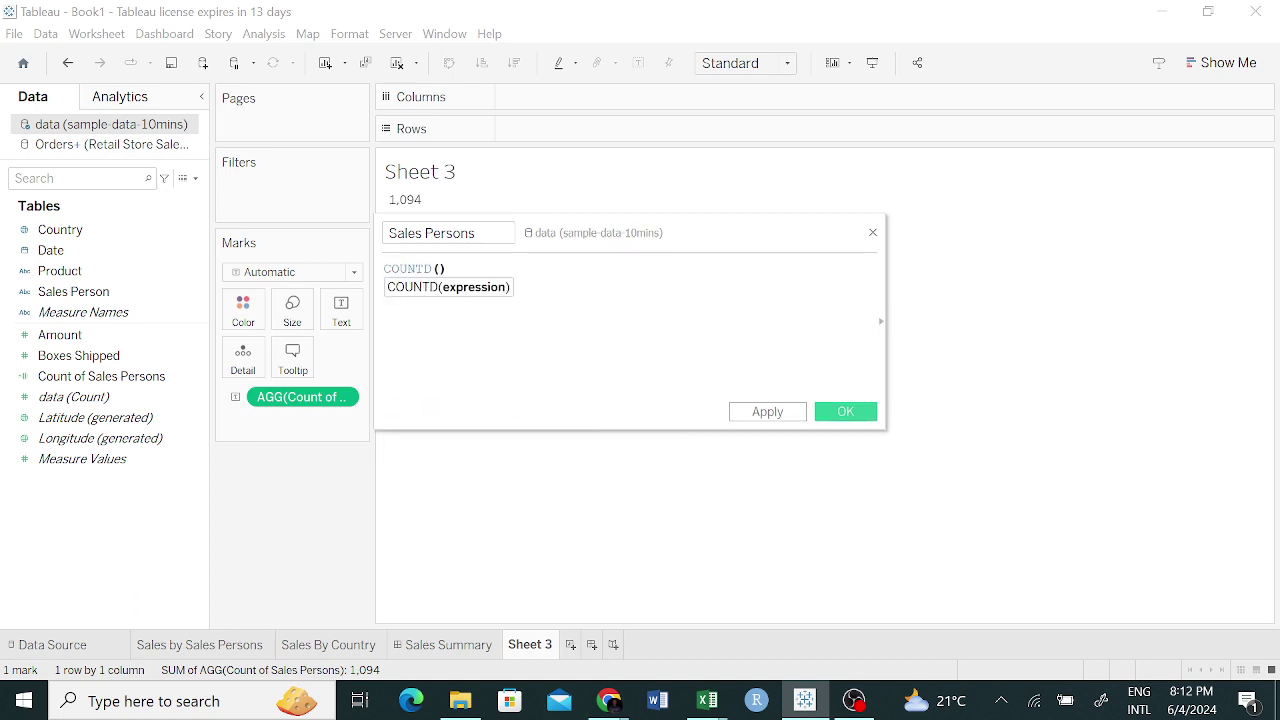
{"action": "type", "text": "sales"}
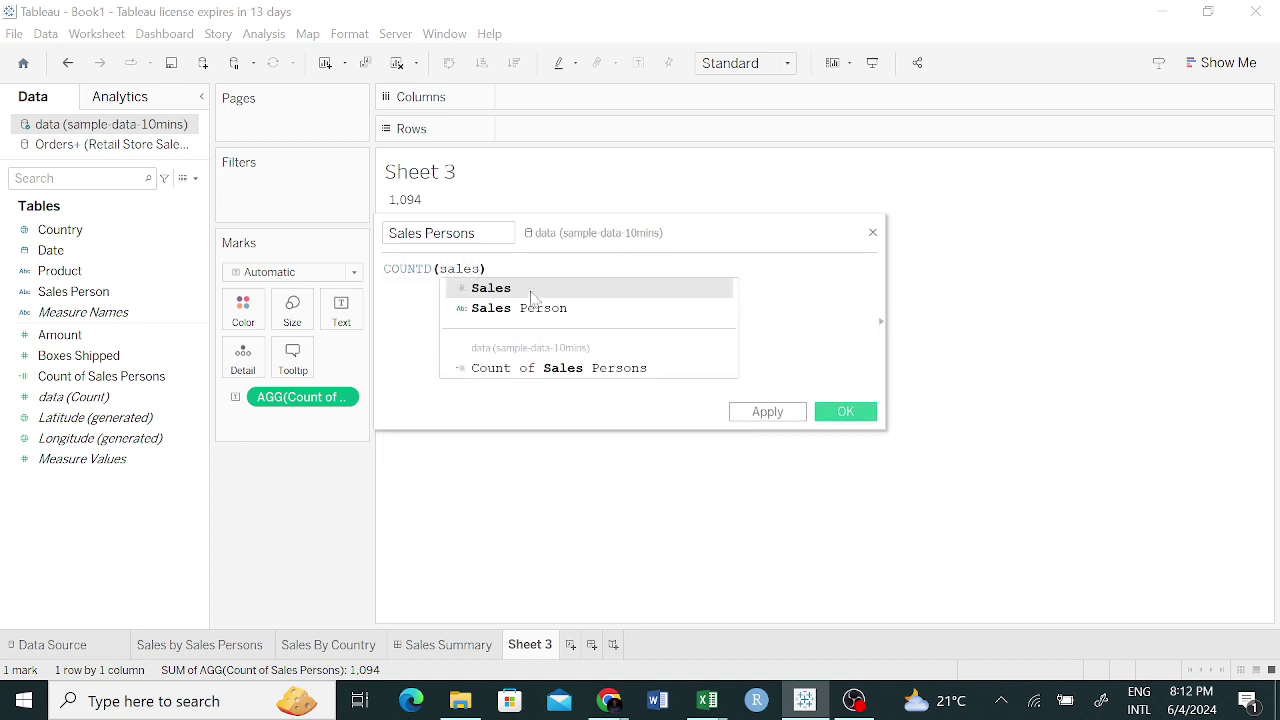
{"action": "left_click", "coordinate": [586, 310]}
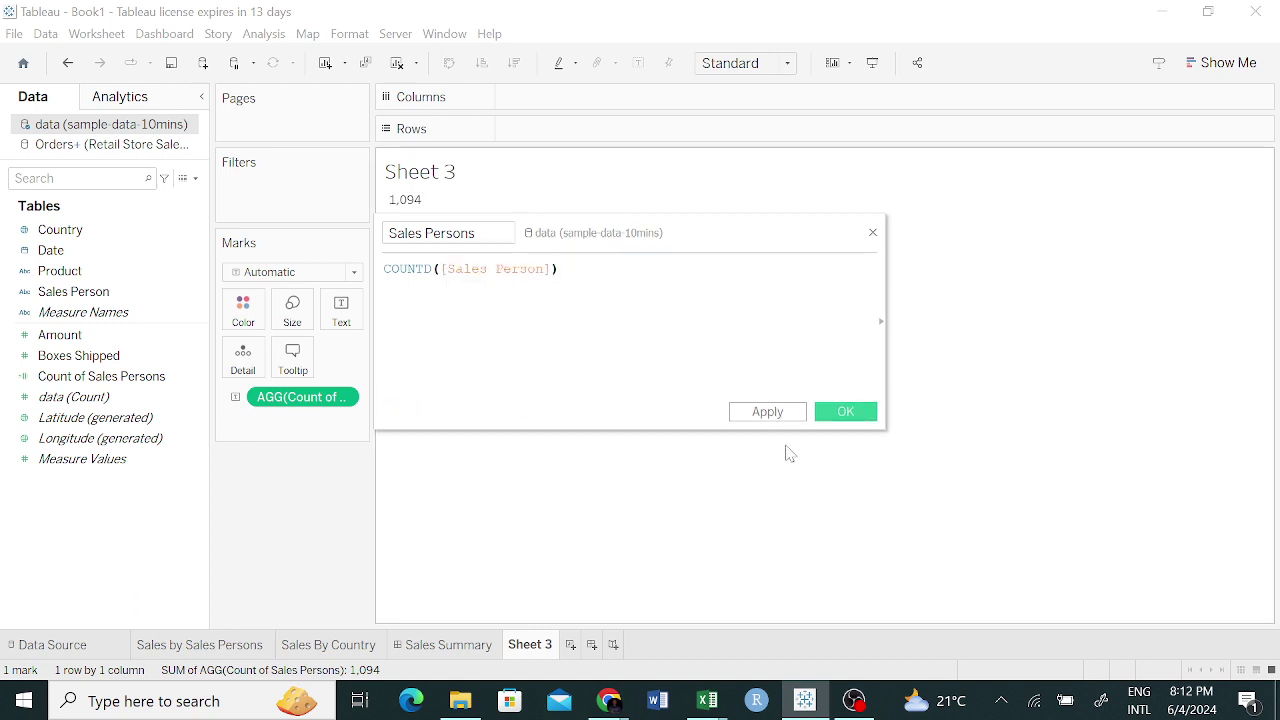
{"action": "left_click", "coordinate": [844, 412]}
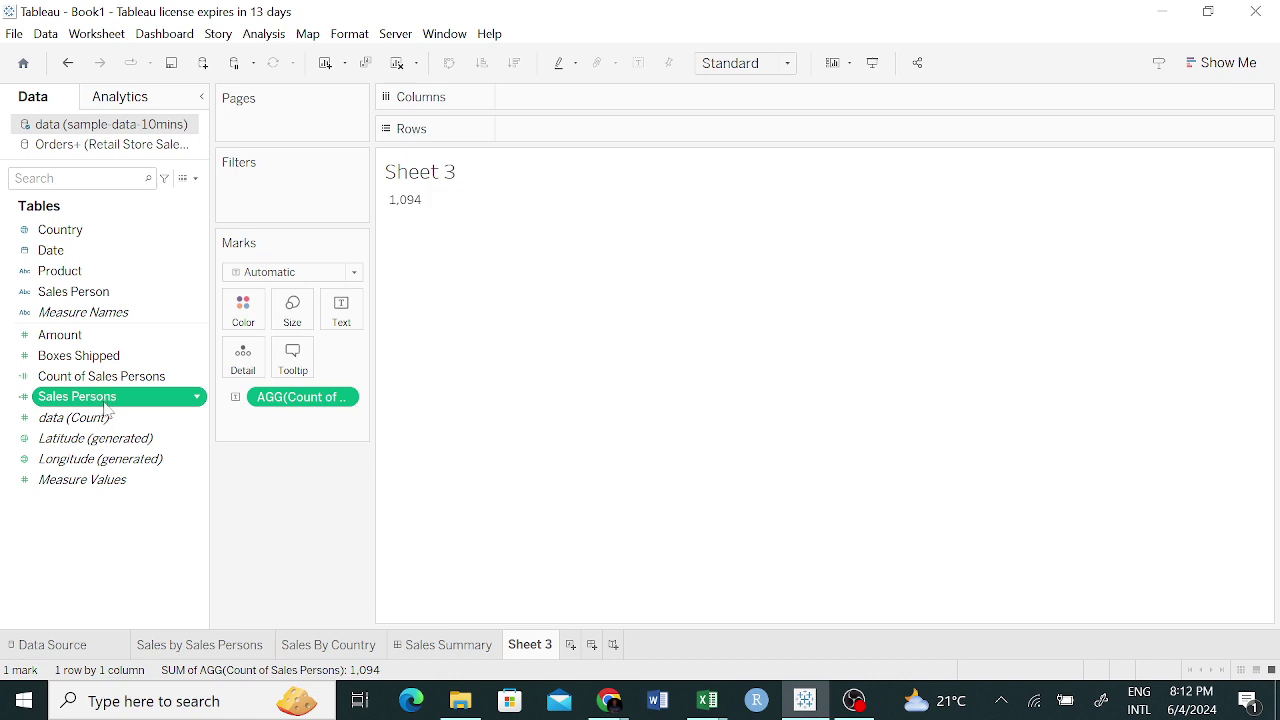
Add Sales Persons to the old Sheet 3 view, then delete that sheet.
{"action": "left_click_drag", "start_coordinate": [110, 408], "coordinate": [490, 320]}
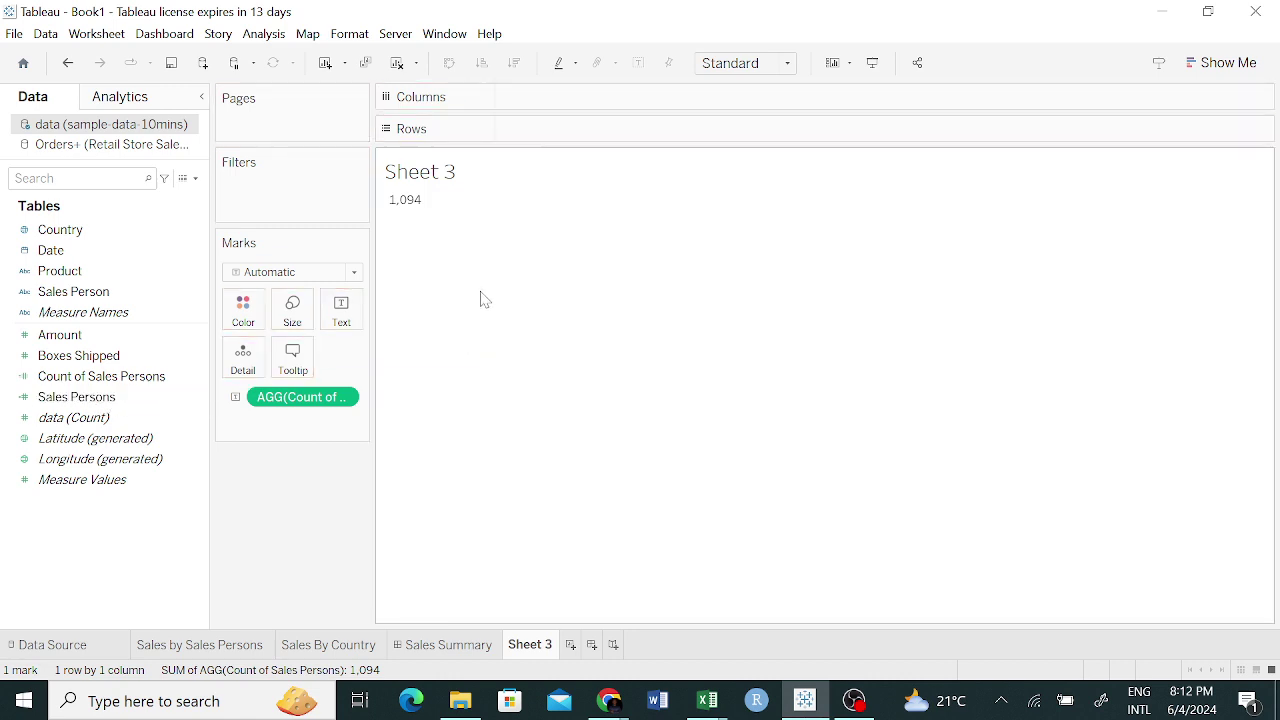
{"action": "left_click_drag", "start_coordinate": [449, 194], "coordinate": [372, 195]}
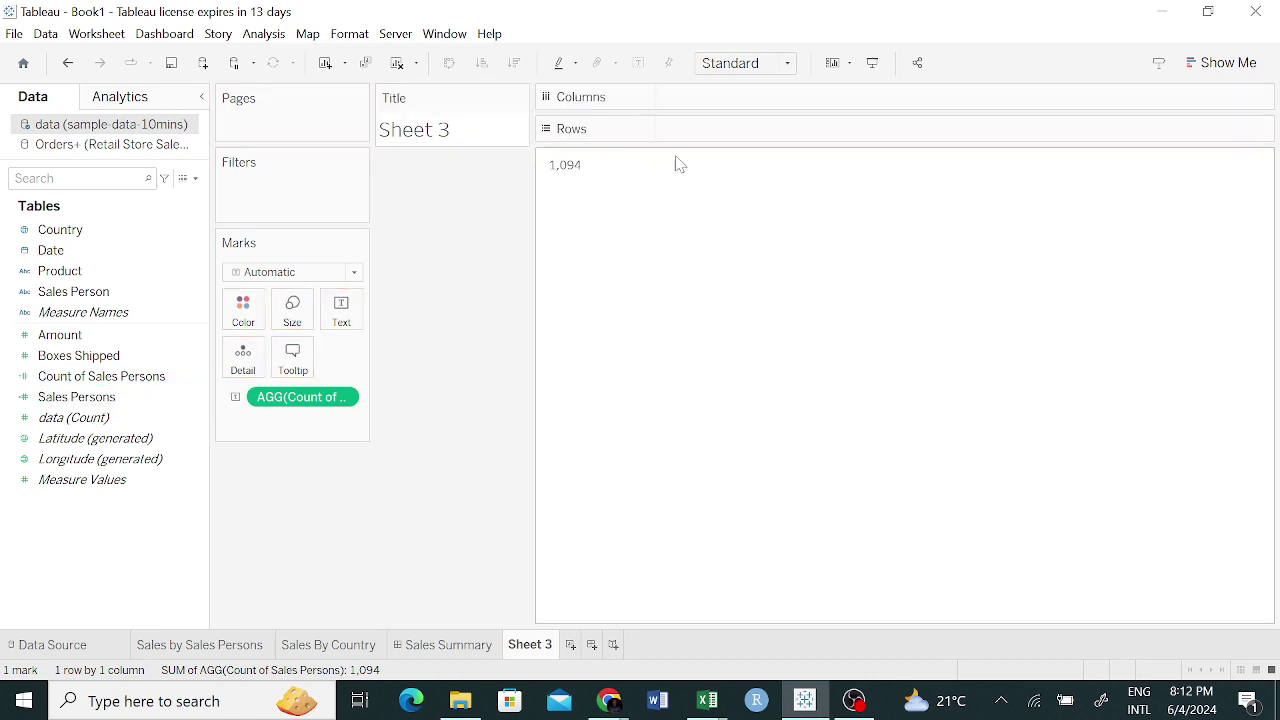
{"action": "right_click", "coordinate": [538, 643]}
{"action": "left_click", "coordinate": [592, 432]}
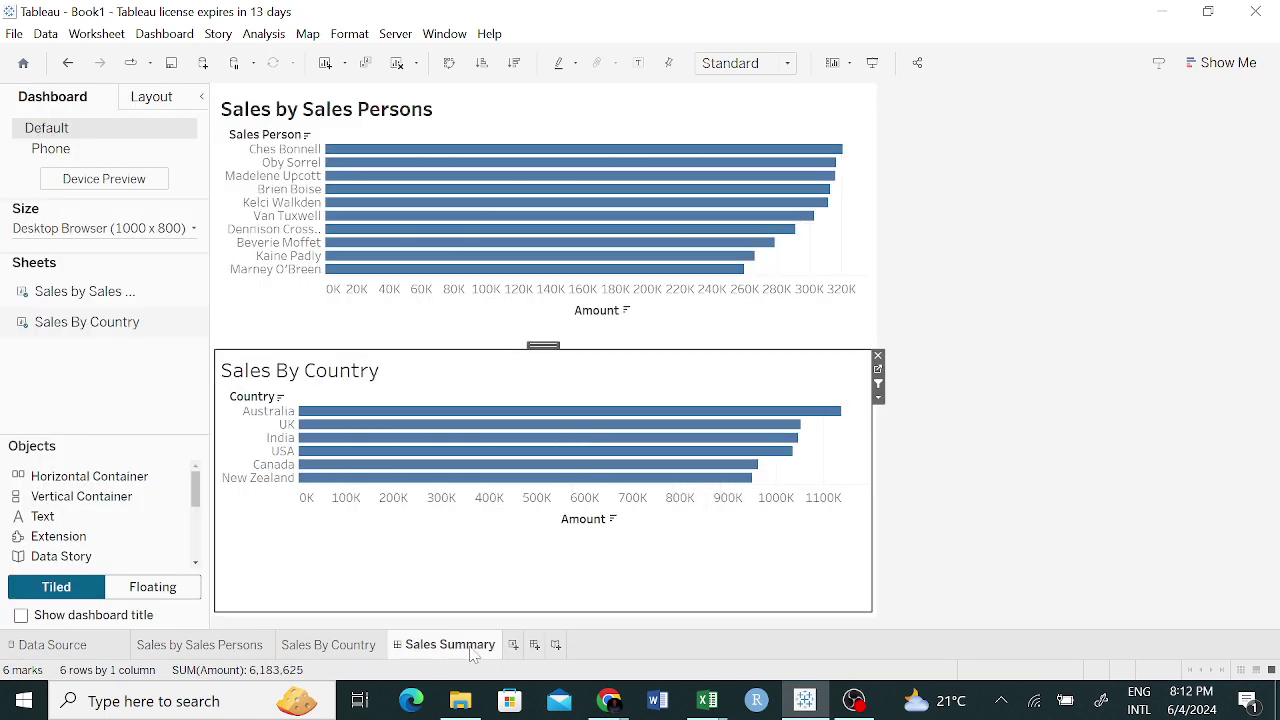
On a new worksheet, display the Sales Persons distinct count of 25.
{"action": "left_click", "coordinate": [513, 645]}
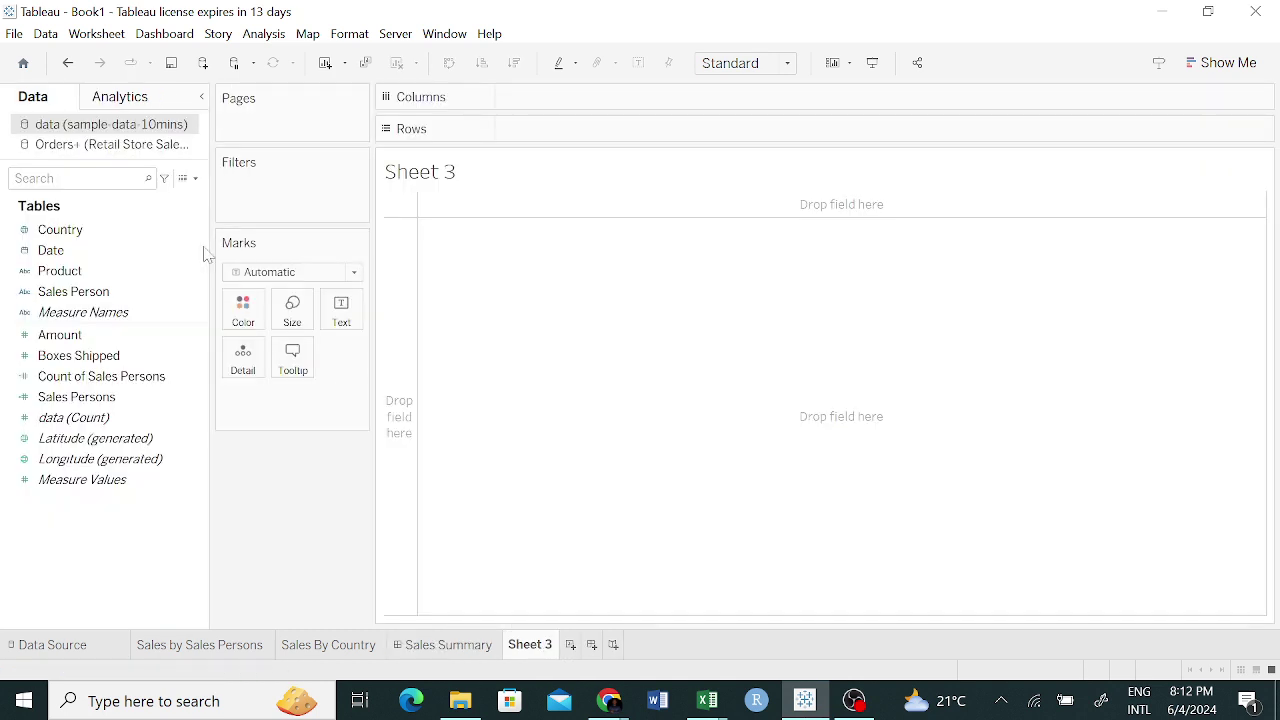
{"action": "left_click_drag", "start_coordinate": [82, 404], "coordinate": [531, 371]}
{"action": "mouse_move", "coordinate": [410, 202]}
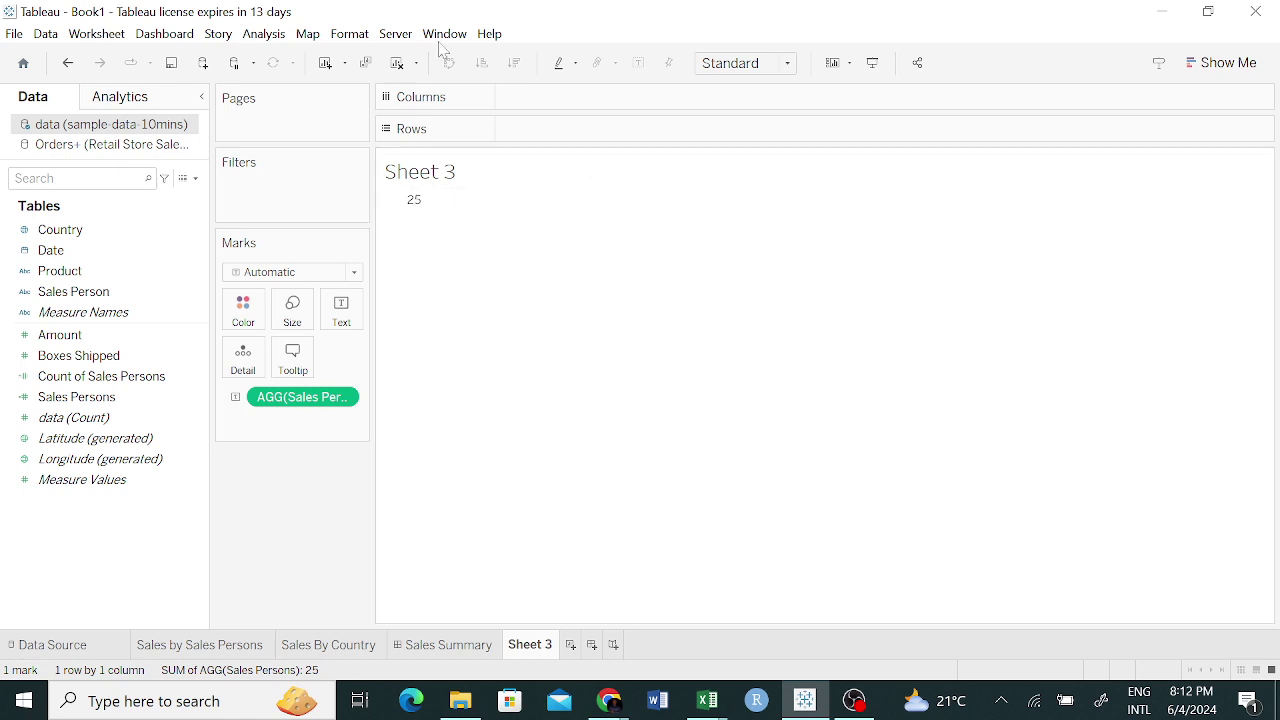
{"action": "right_click", "coordinate": [529, 645]}
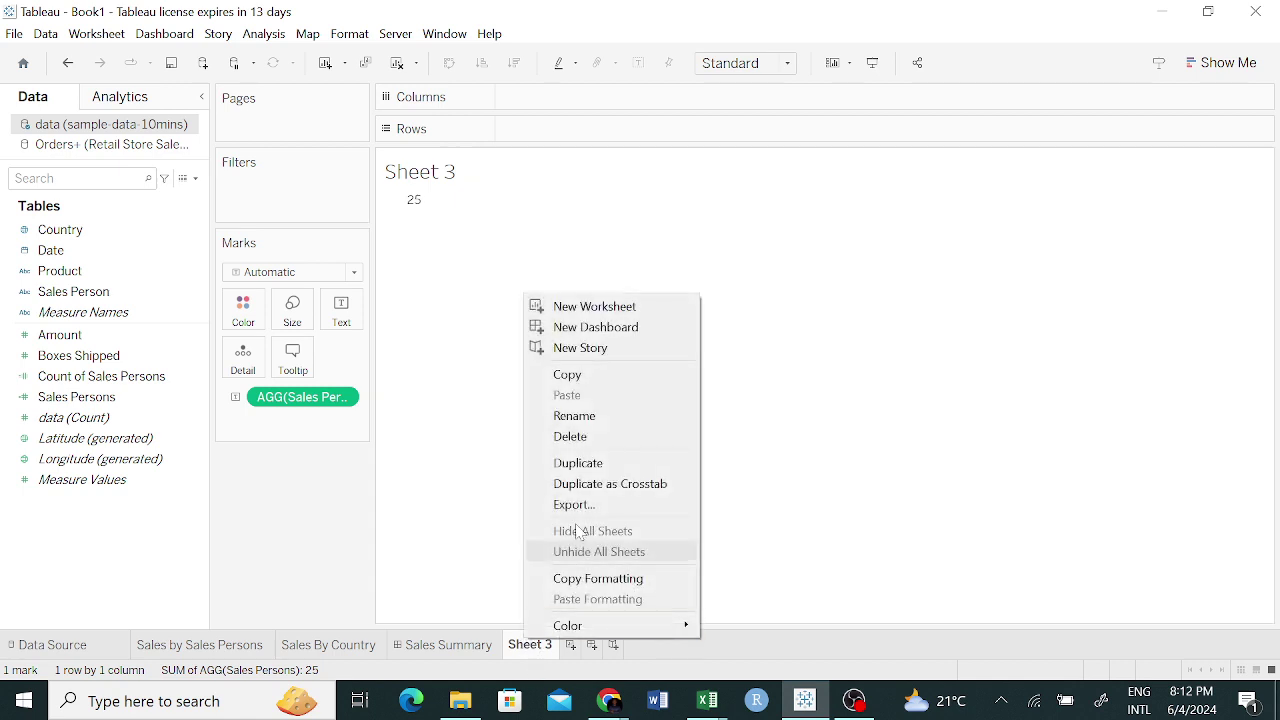
Delete Sheet 3, check the Sales by Sales Persons sheet, and return to the Sales Summary dashboard.
{"action": "left_click", "coordinate": [596, 437]}
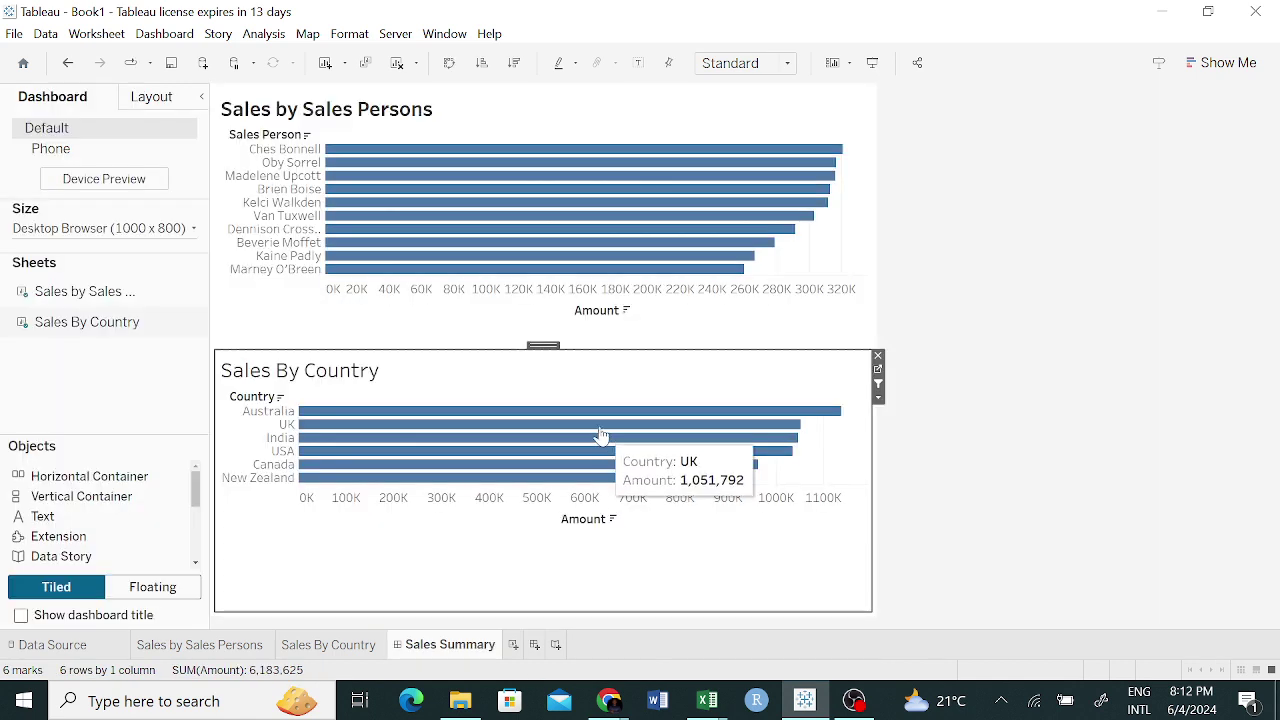
{"action": "left_click", "coordinate": [203, 648]}
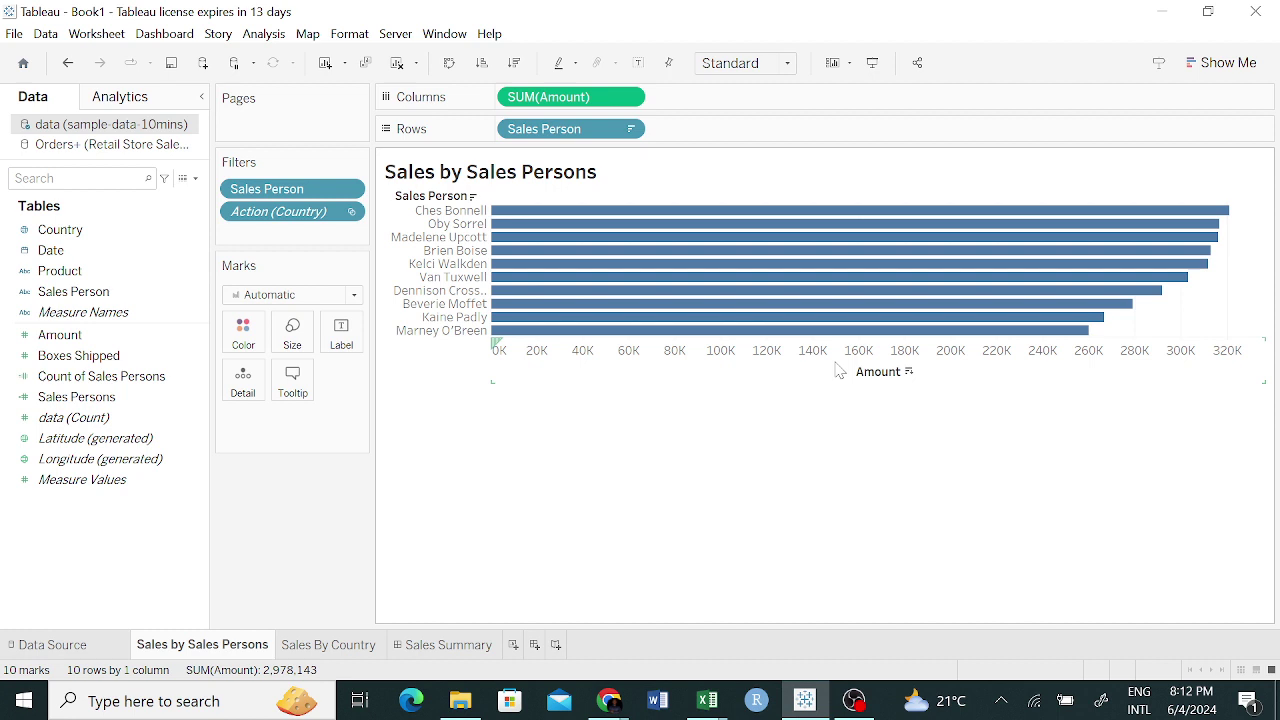
{"action": "left_click", "coordinate": [444, 644]}
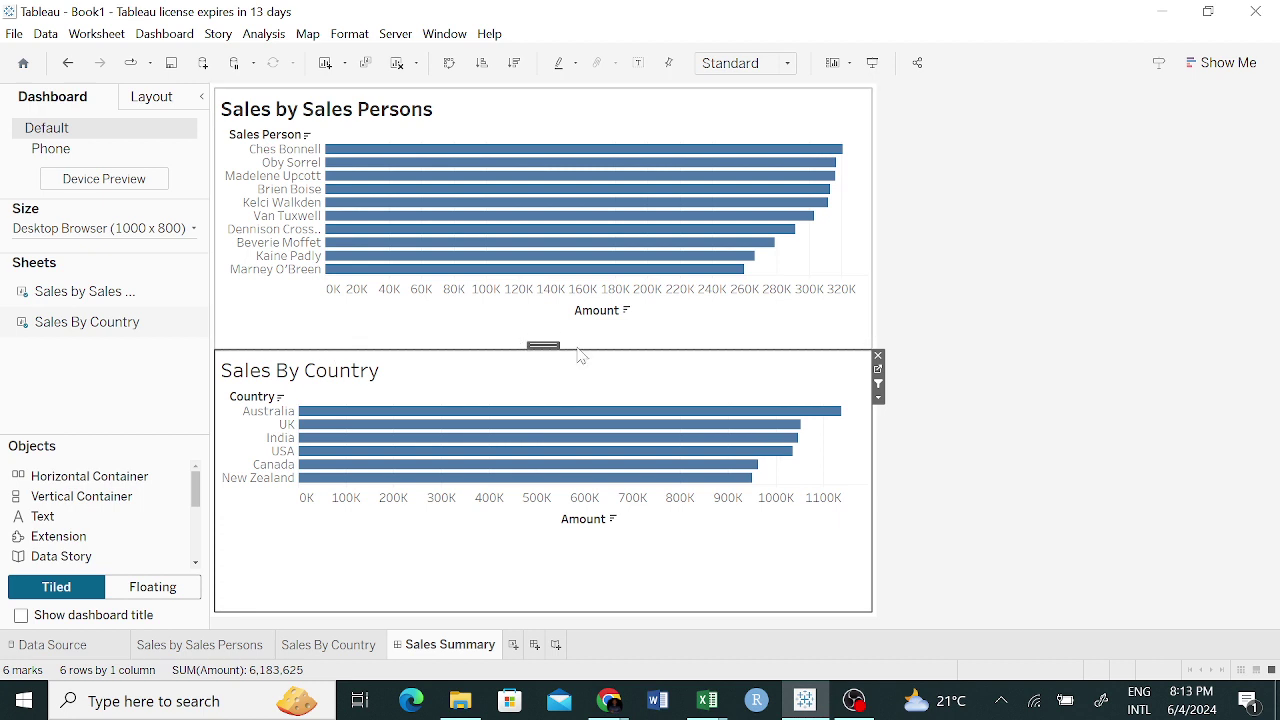
{"action": "mouse_move", "coordinate": [750, 272]}
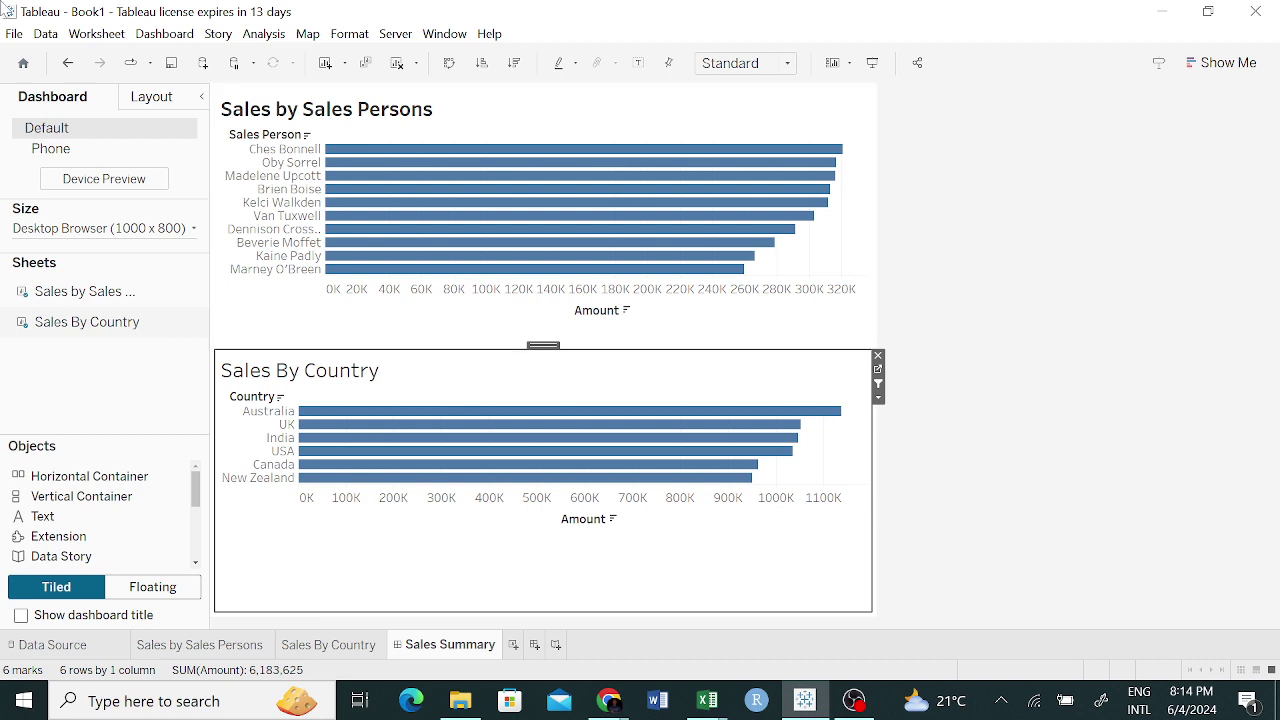
Save the workbook as 'Practice 2.twb' in the BI Elites folder.
{"action": "left_click", "coordinate": [172, 66]}
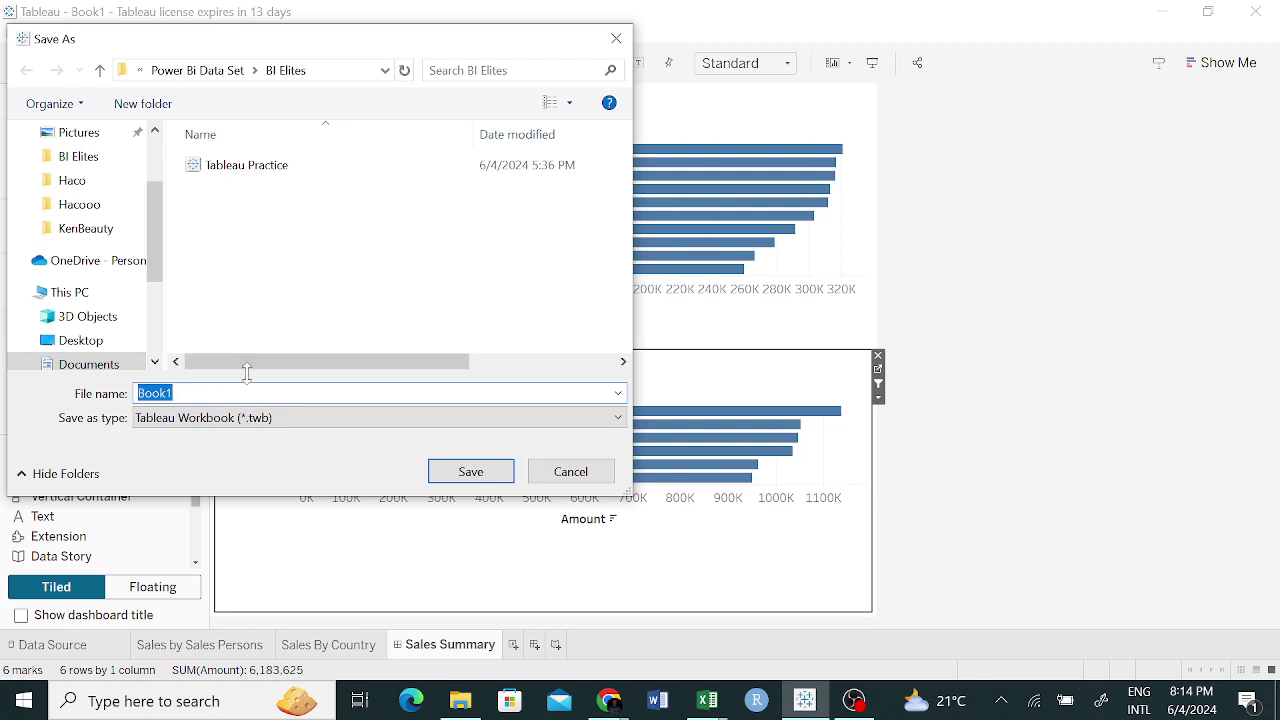
{"action": "type", "text": "Practice 2"}
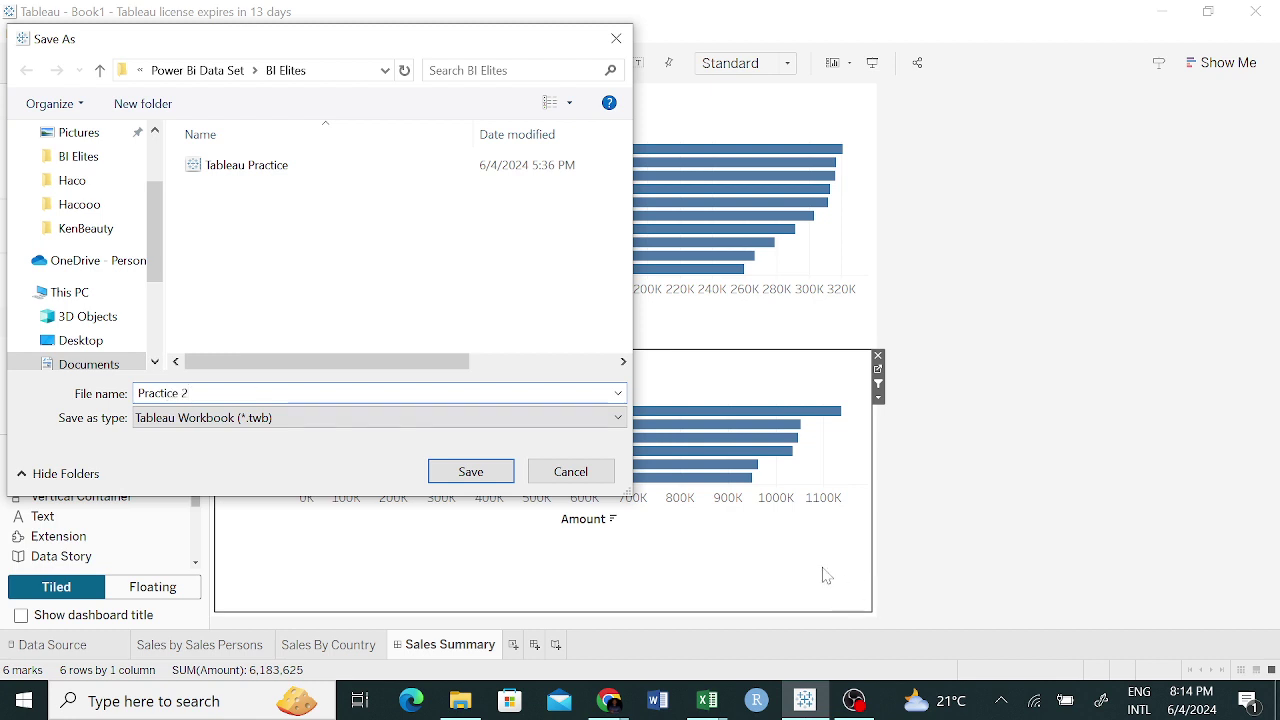
{"action": "left_click", "coordinate": [491, 471]}
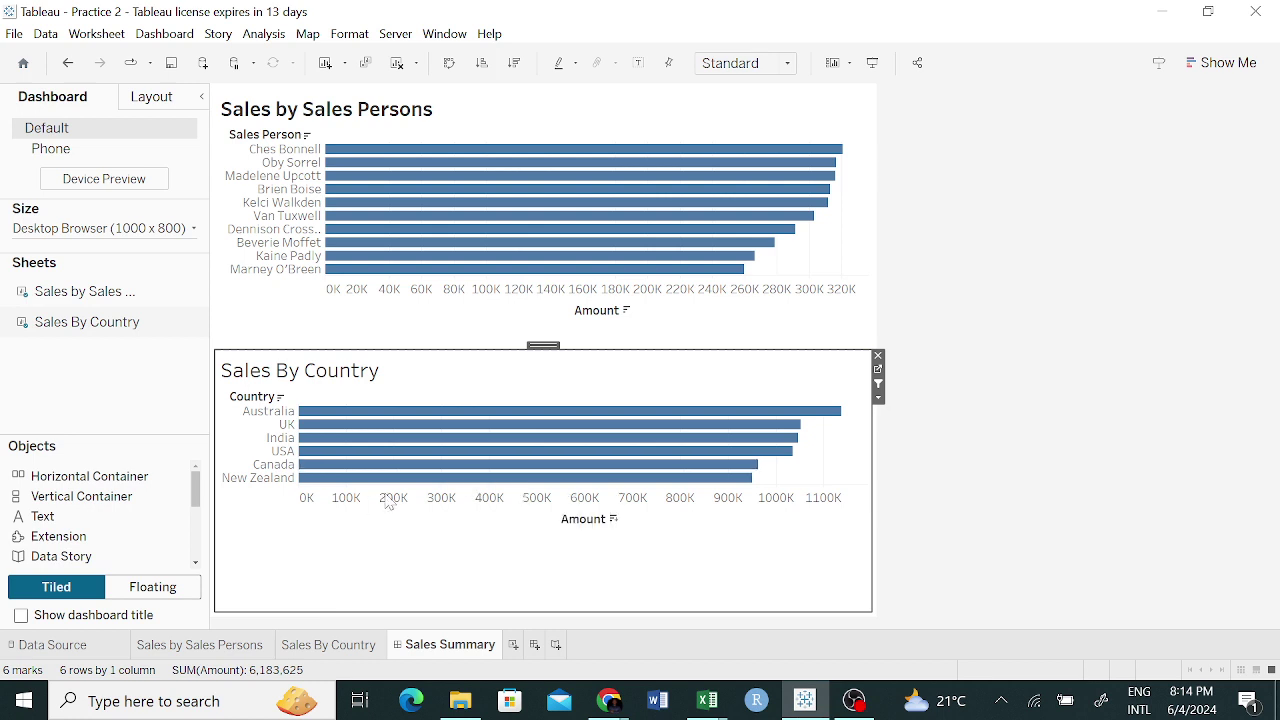
{"action": "mouse_move", "coordinate": [697, 708]}
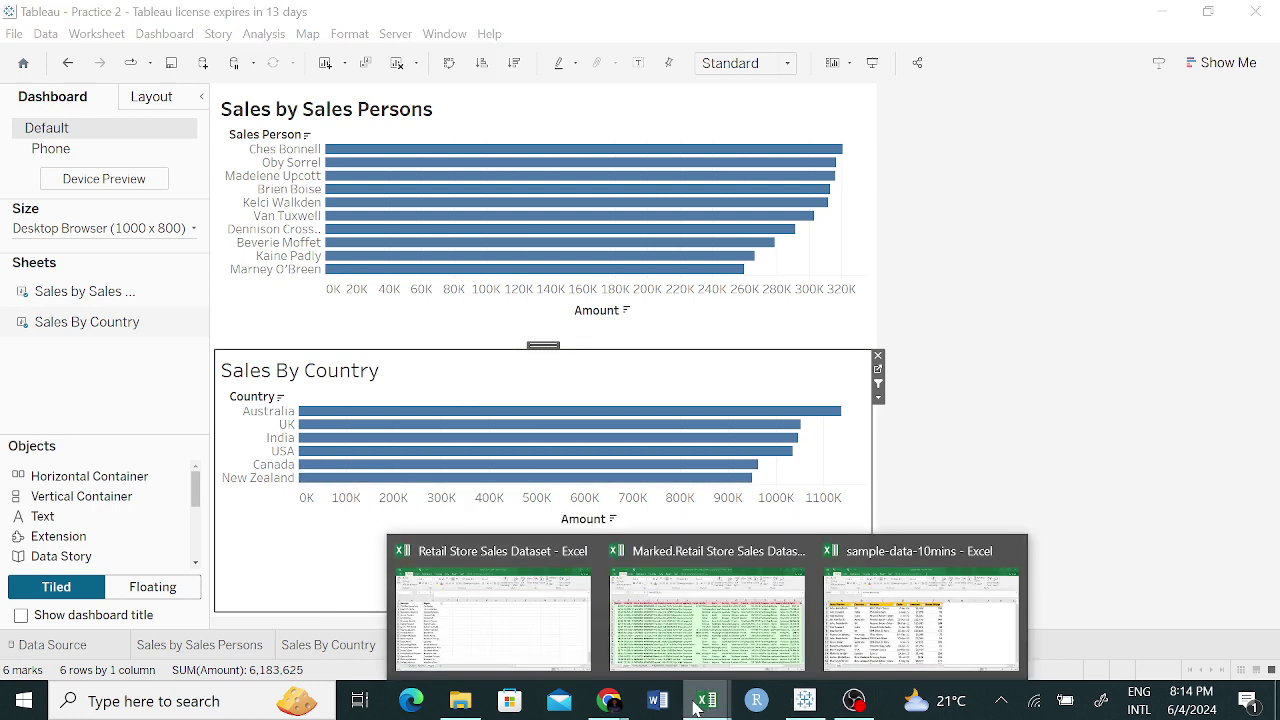
{"action": "left_click", "coordinate": [920, 615]}
{"action": "left_click", "coordinate": [110, 246]}
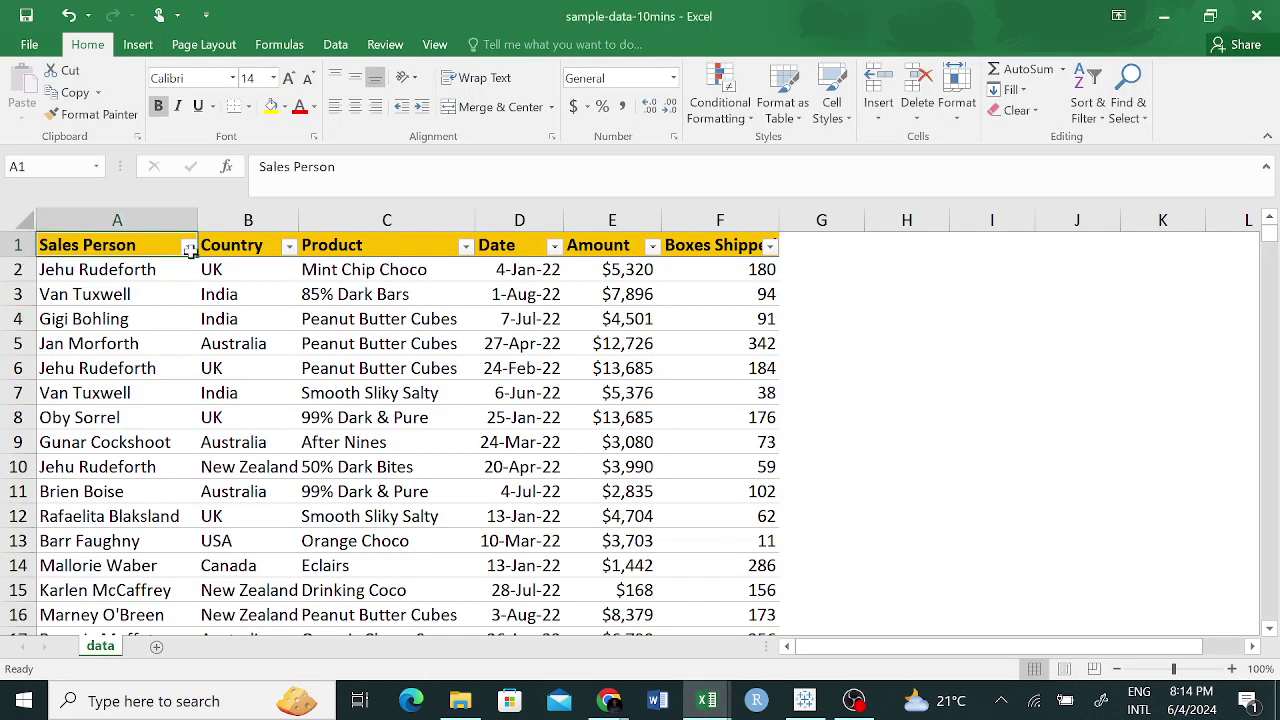
{"action": "left_click", "coordinate": [386, 220]}
{"action": "left_click", "coordinate": [580, 245]}
{"action": "left_click", "coordinate": [821, 245]}
{"action": "left_click", "coordinate": [720, 270]}
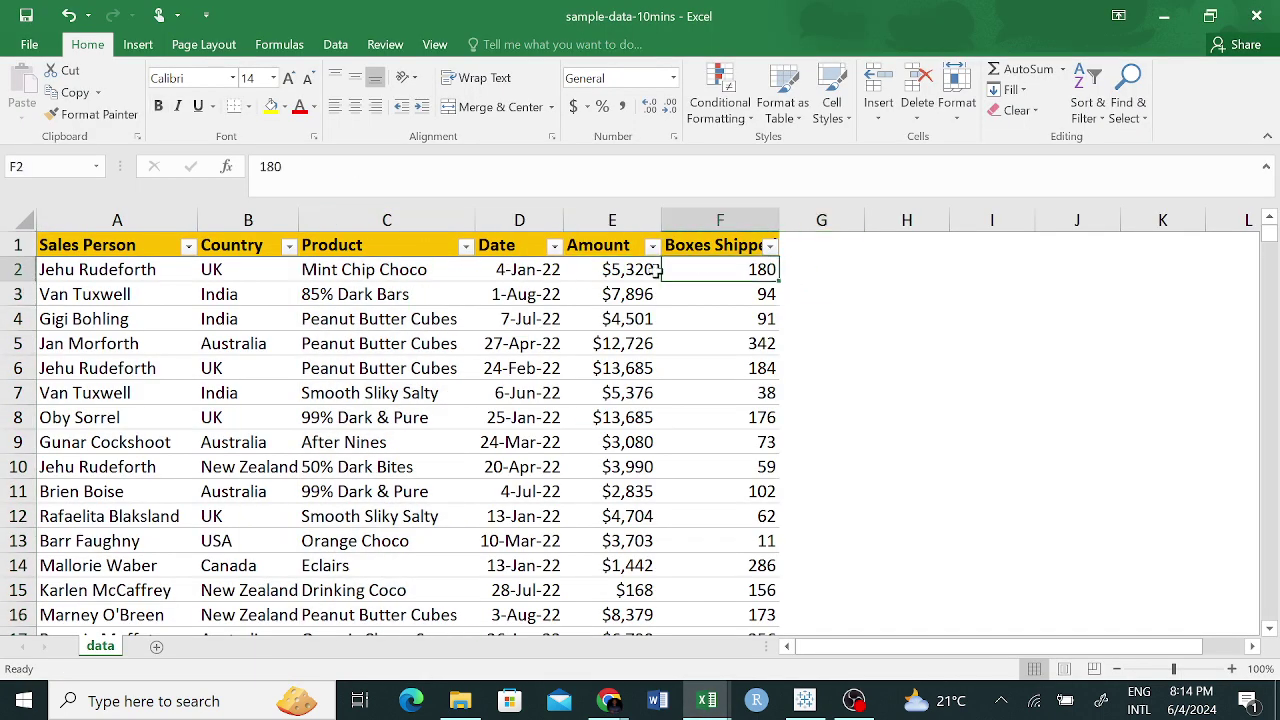
{"action": "left_click", "coordinate": [448, 264]}
{"action": "left_click", "coordinate": [228, 262]}
{"action": "left_click", "coordinate": [805, 701]}
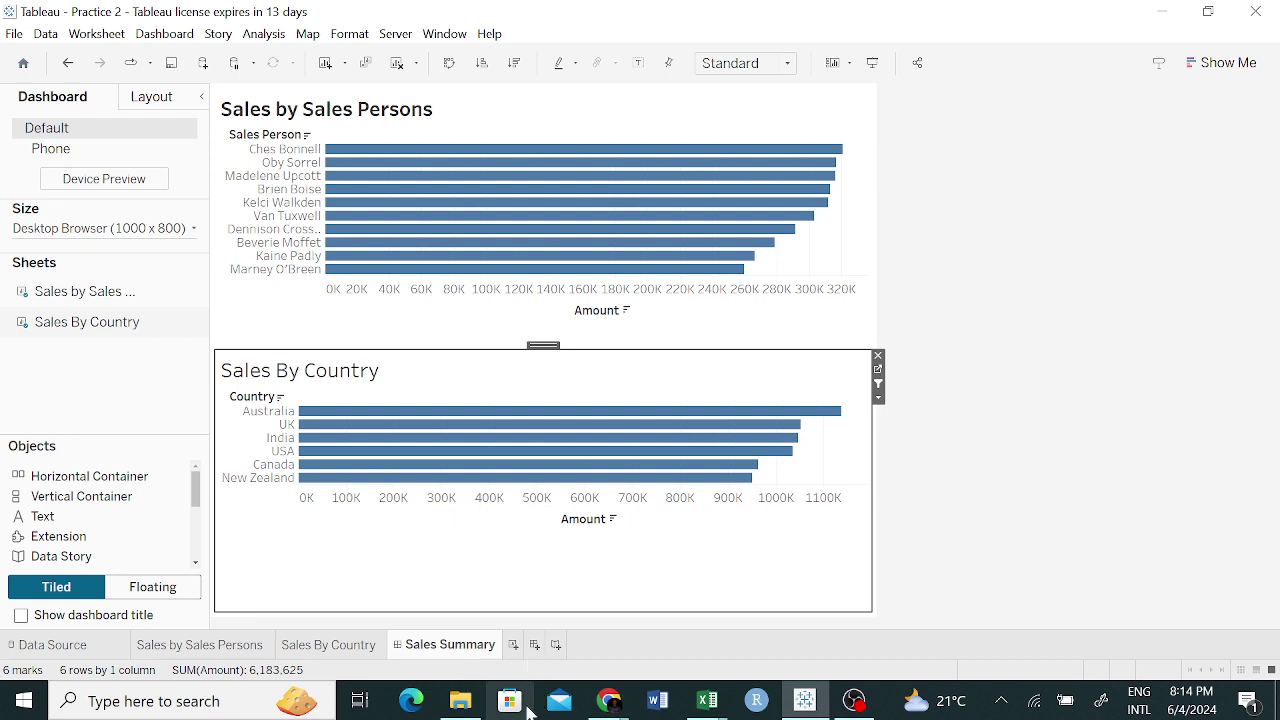
{"action": "mouse_move", "coordinate": [460, 702]}
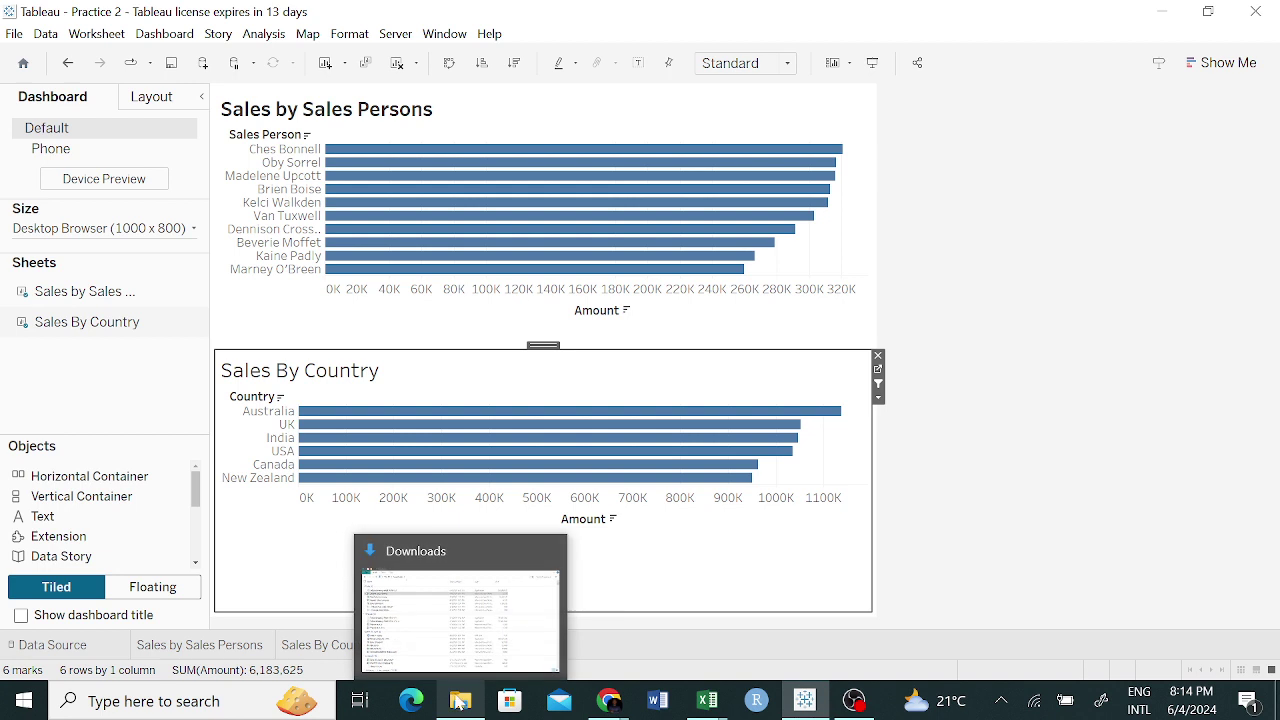
{"action": "mouse_move", "coordinate": [607, 703]}
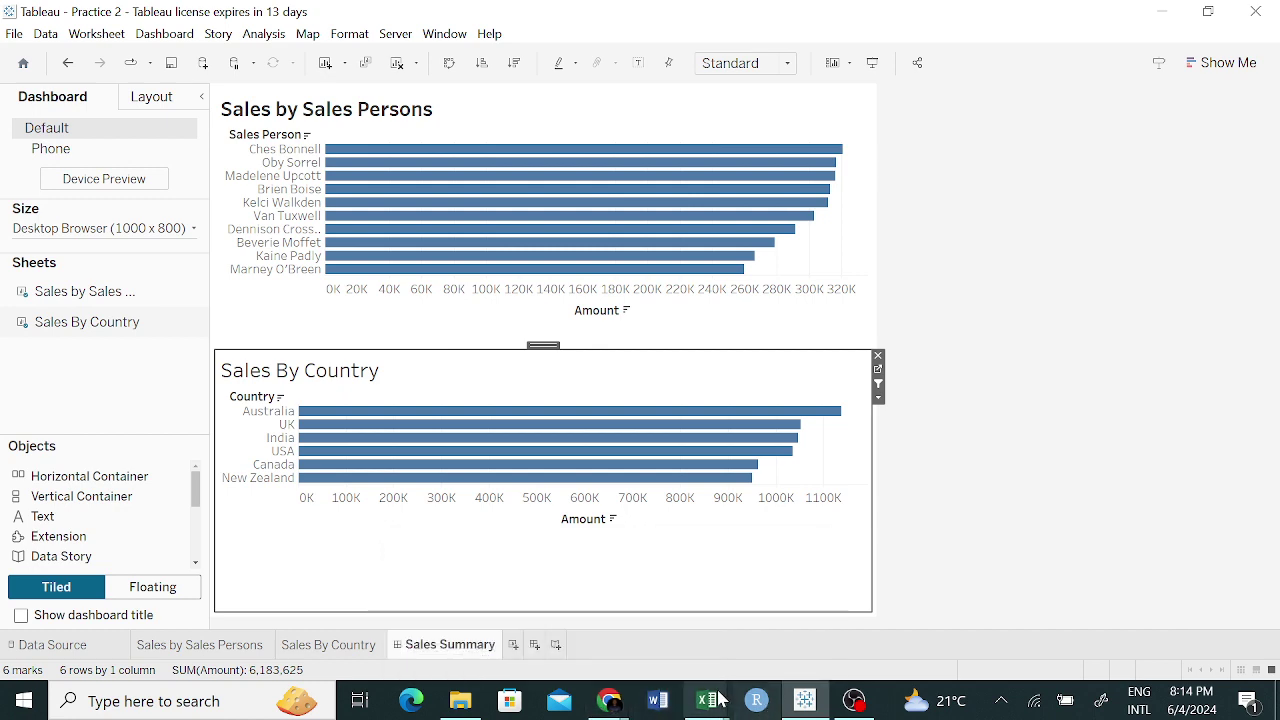
{"action": "mouse_move", "coordinate": [707, 702]}
{"action": "left_click", "coordinate": [880, 632]}
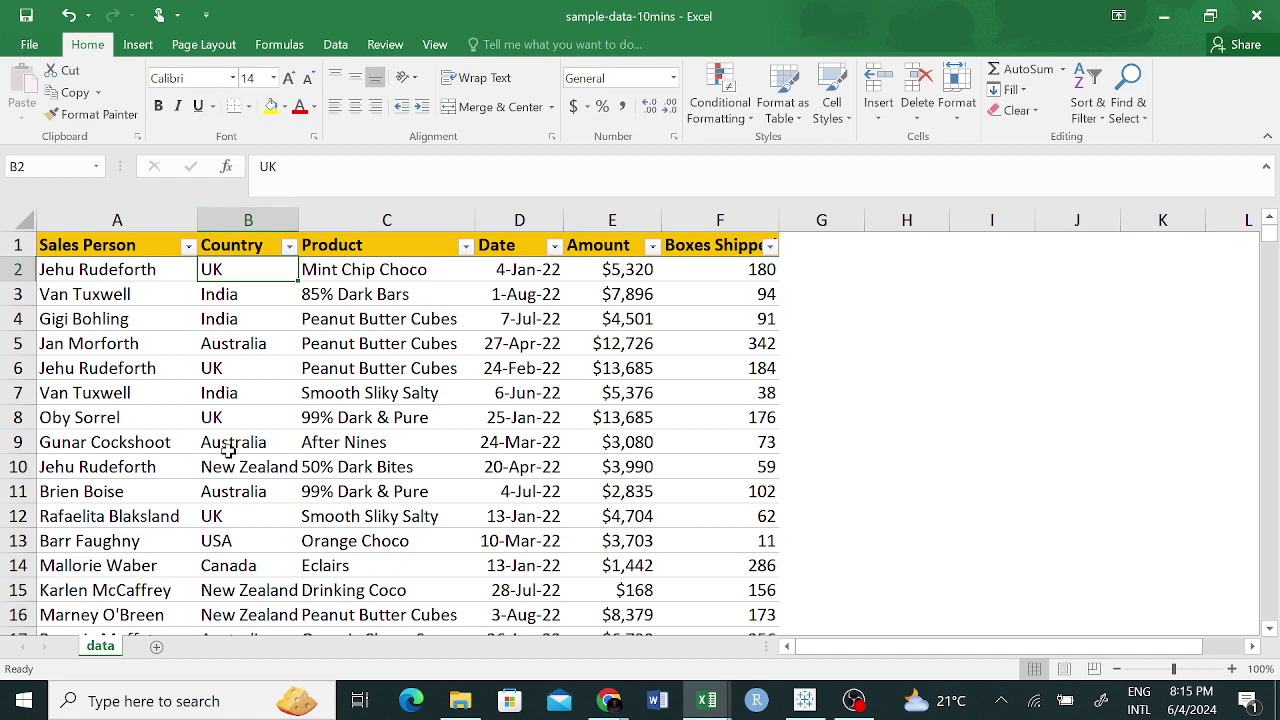
{"action": "left_click", "coordinate": [713, 712]}
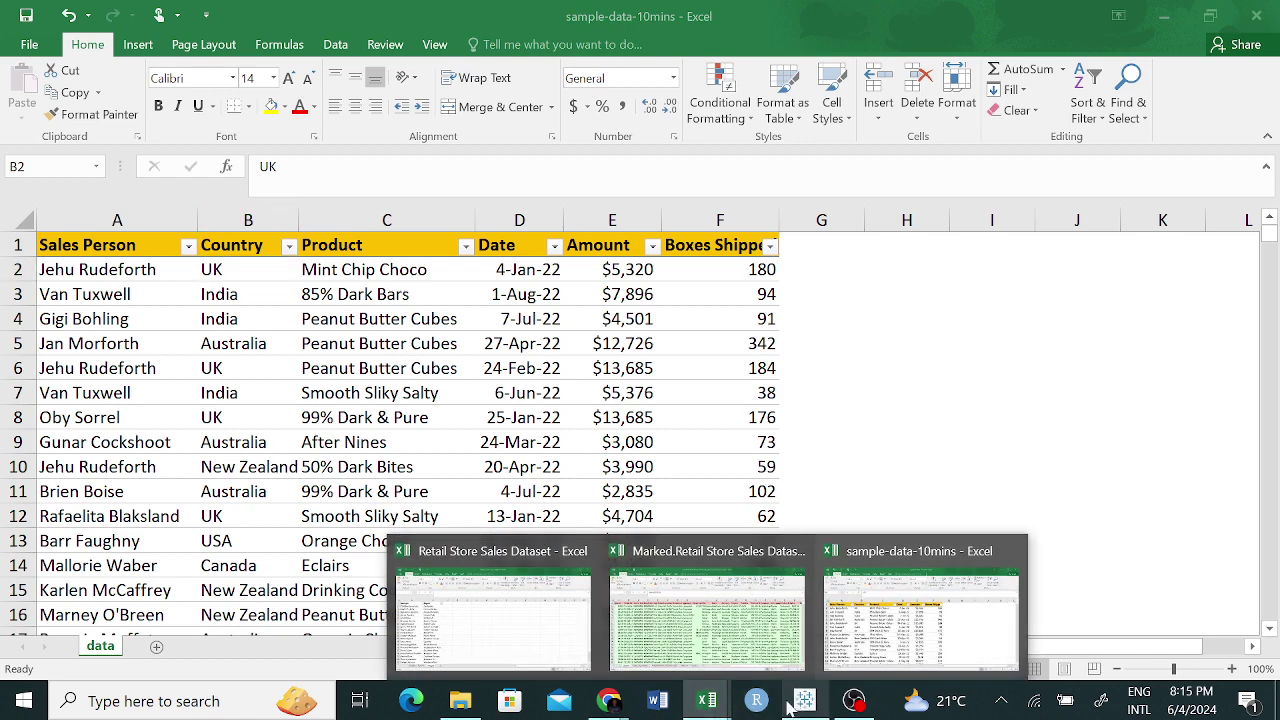
{"action": "left_click", "coordinate": [799, 710]}
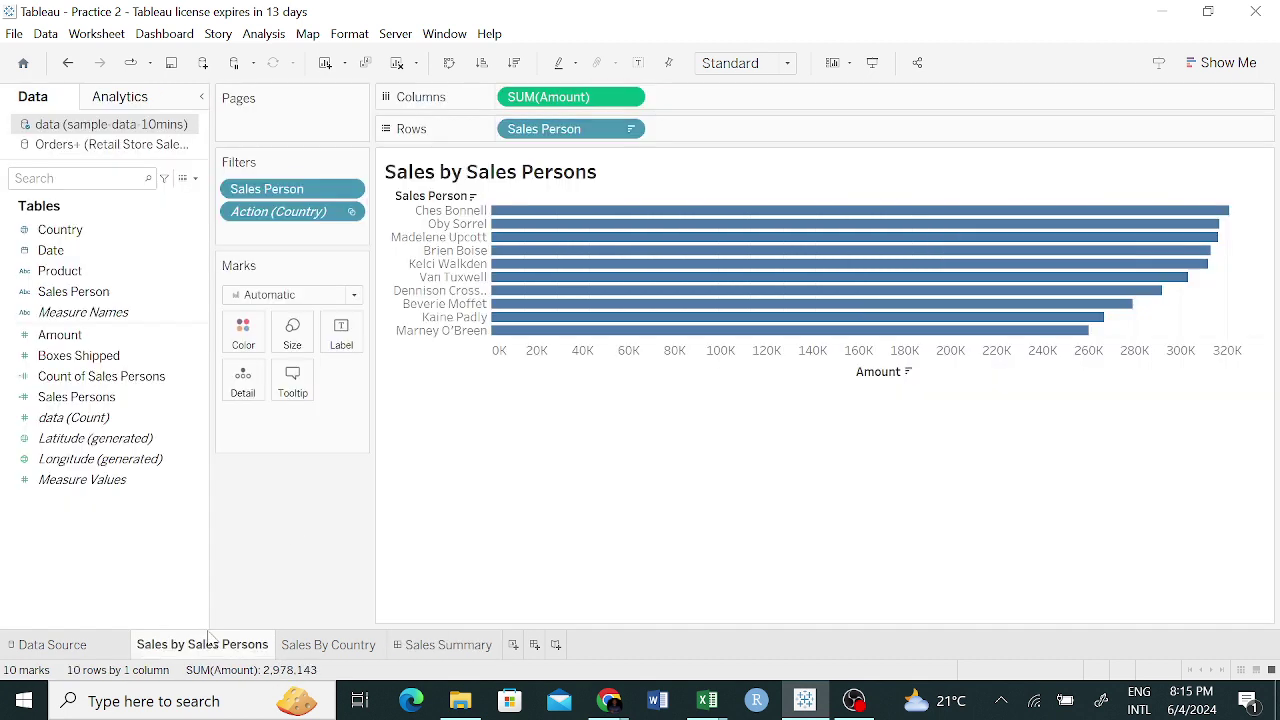
On Sales by Sales Persons, place Country on Rows ahead of Sales Person to group bars by country.
{"action": "left_click", "coordinate": [202, 645]}
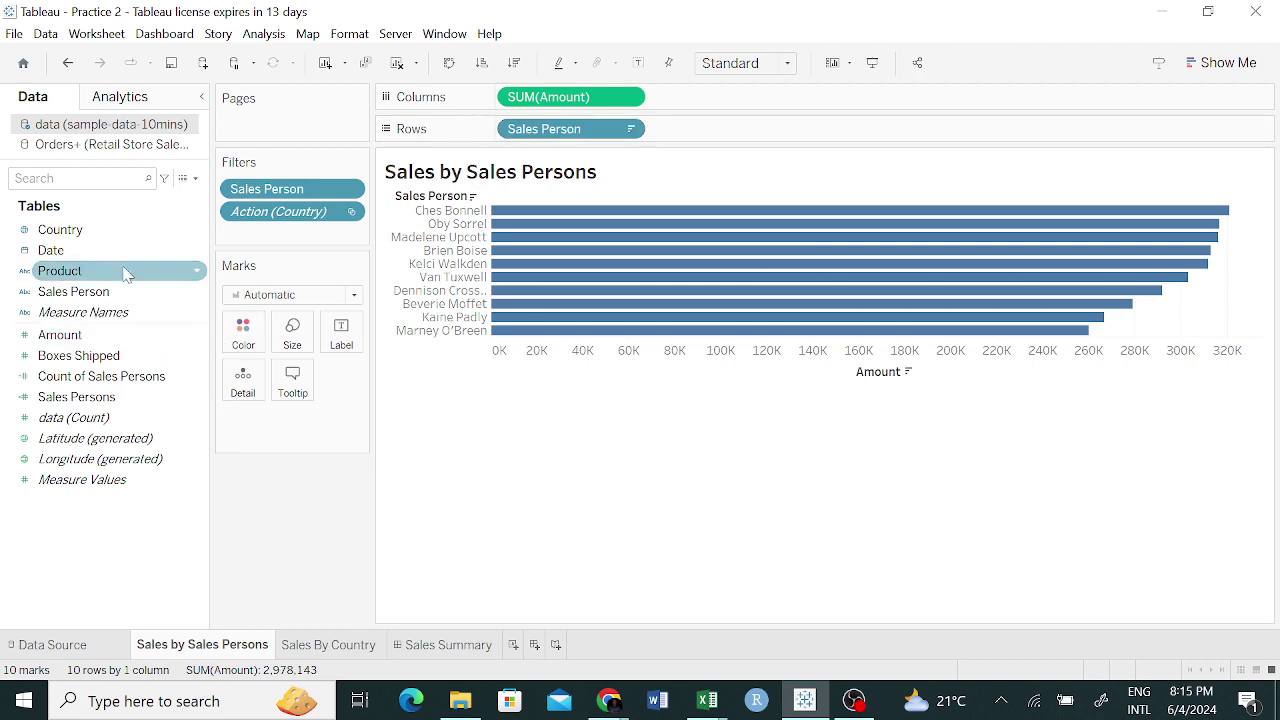
{"action": "left_click_drag", "start_coordinate": [89, 240], "coordinate": [716, 133]}
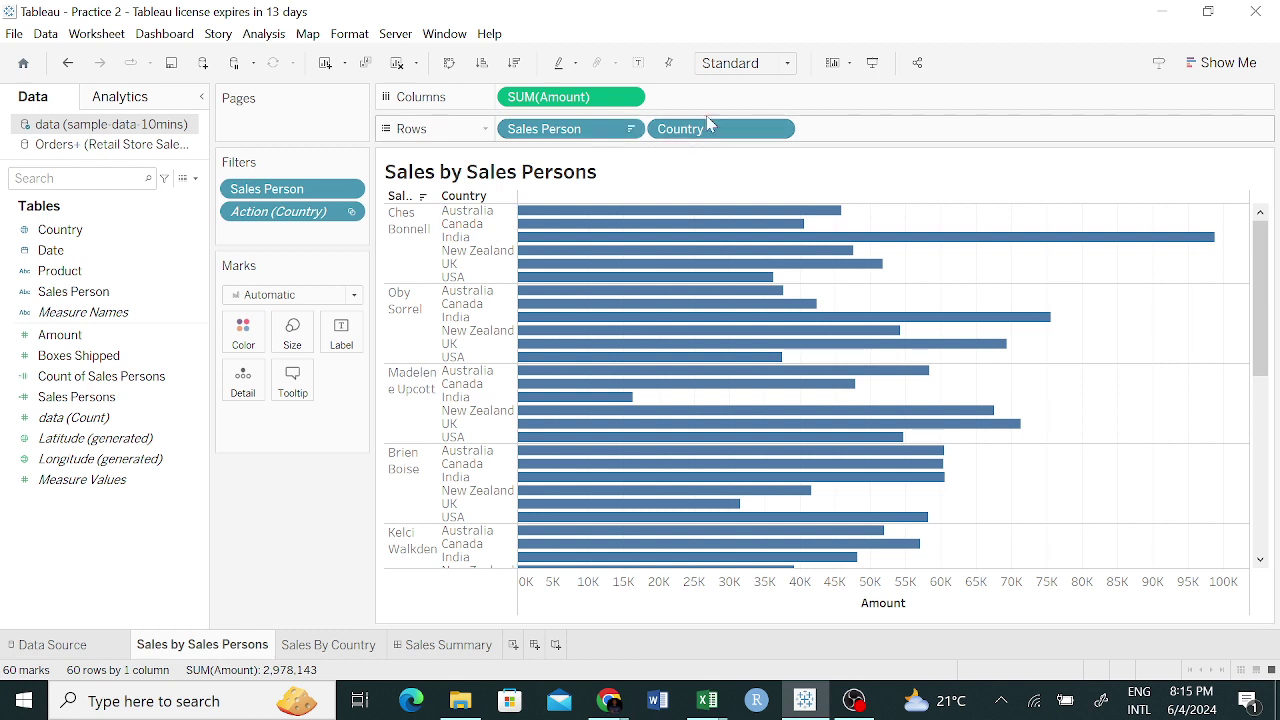
{"action": "left_click_drag", "start_coordinate": [700, 131], "coordinate": [512, 129]}
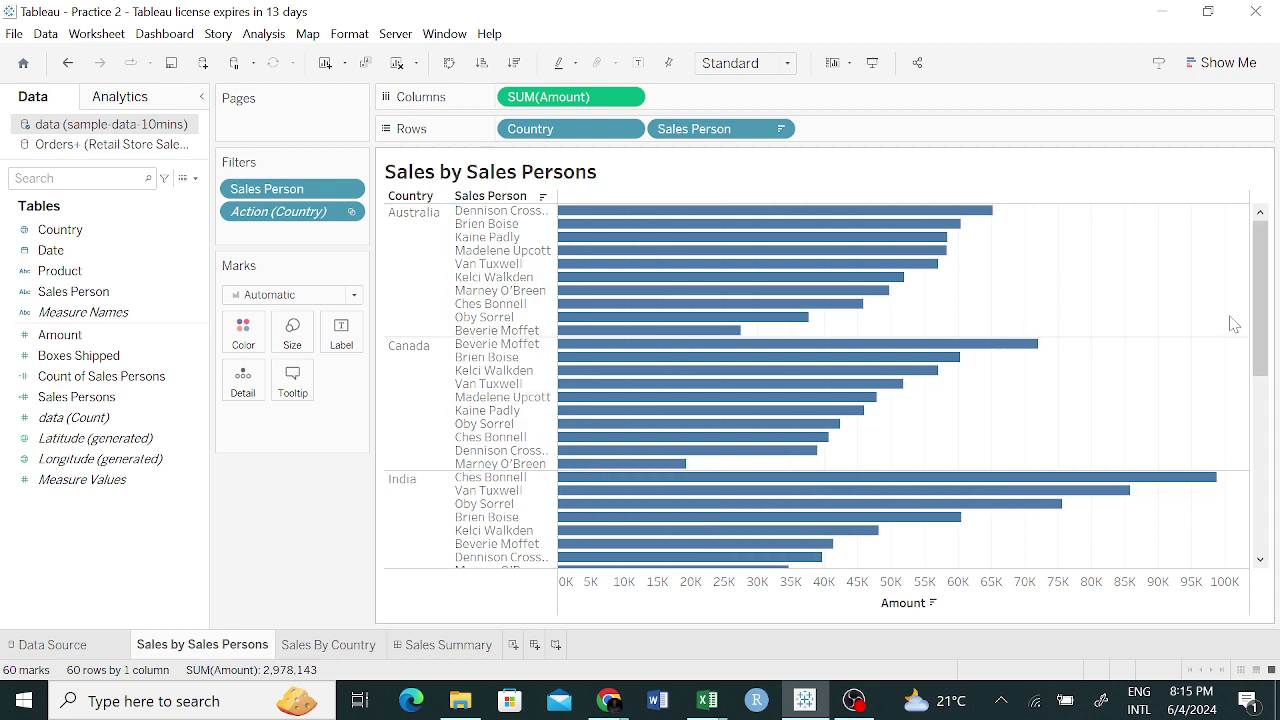
{"action": "left_click_drag", "start_coordinate": [1261, 316], "coordinate": [1261, 386]}
{"action": "mouse_move", "coordinate": [857, 366]}
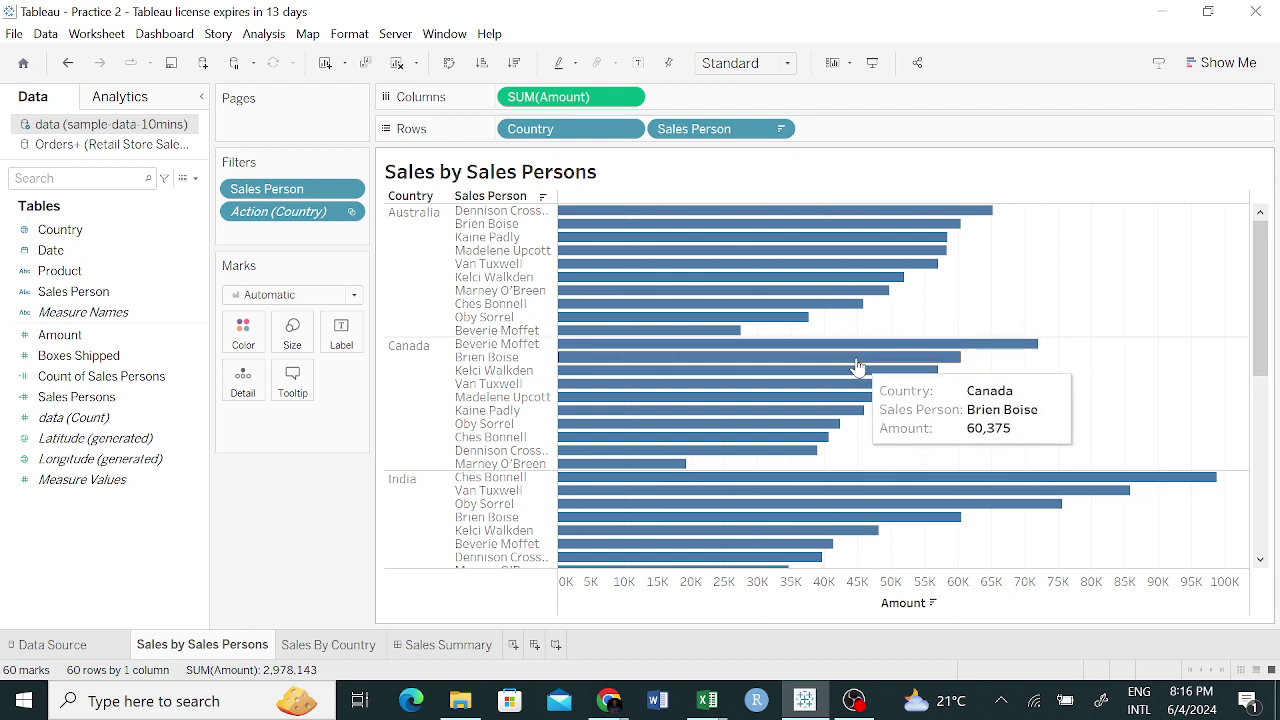
{"action": "mouse_move", "coordinate": [810, 372]}
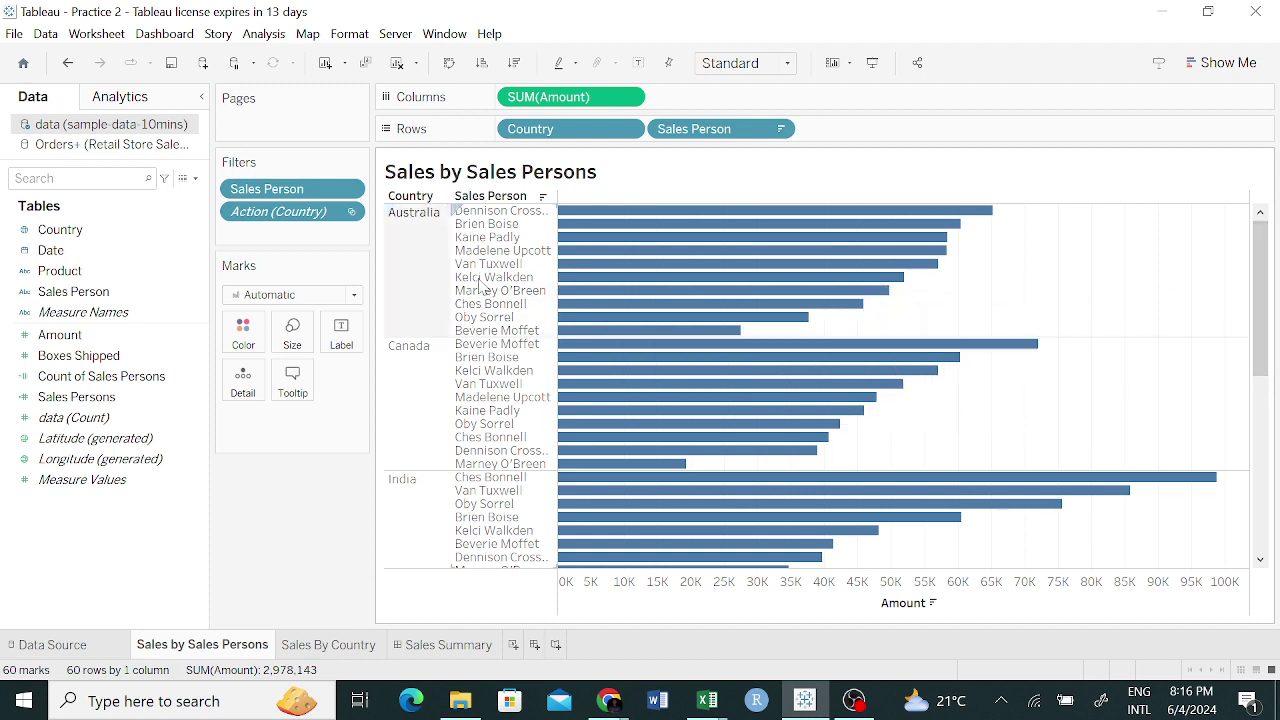
{"action": "scroll", "coordinate": [603, 380], "scroll_direction": "down", "scroll_amount": 2}
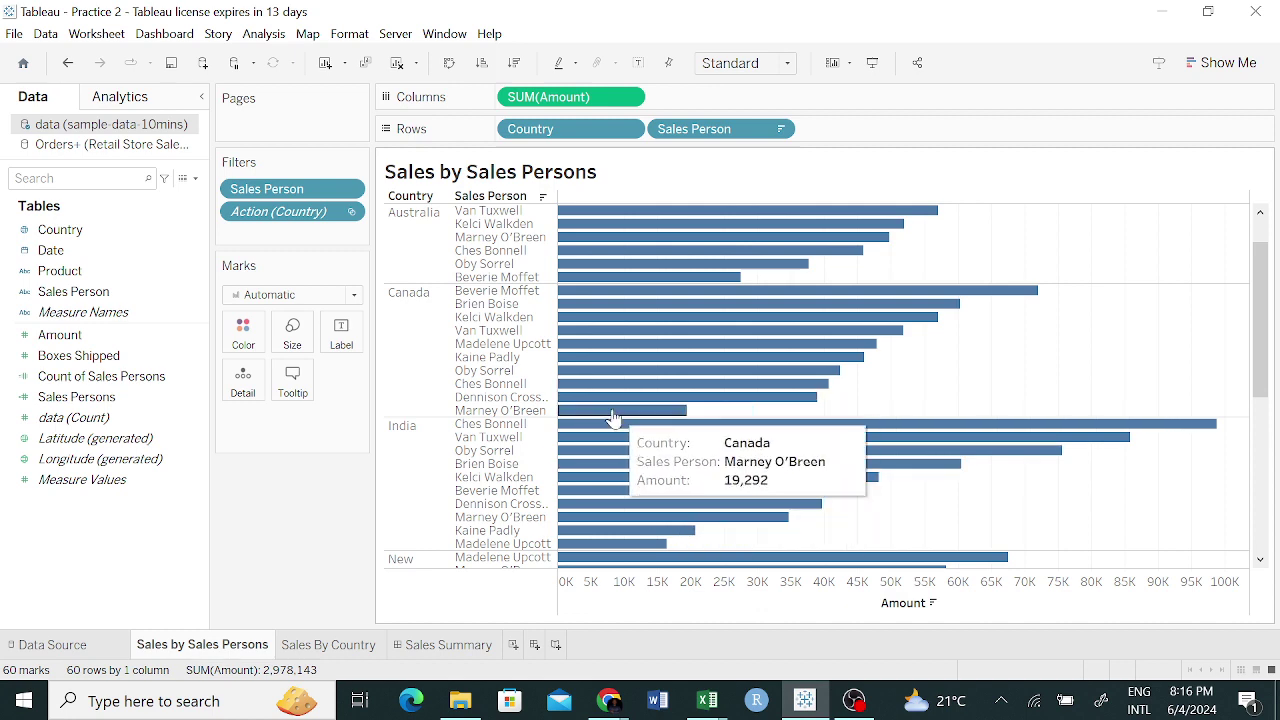
{"action": "scroll", "coordinate": [649, 418], "scroll_direction": "up", "scroll_amount": 2}
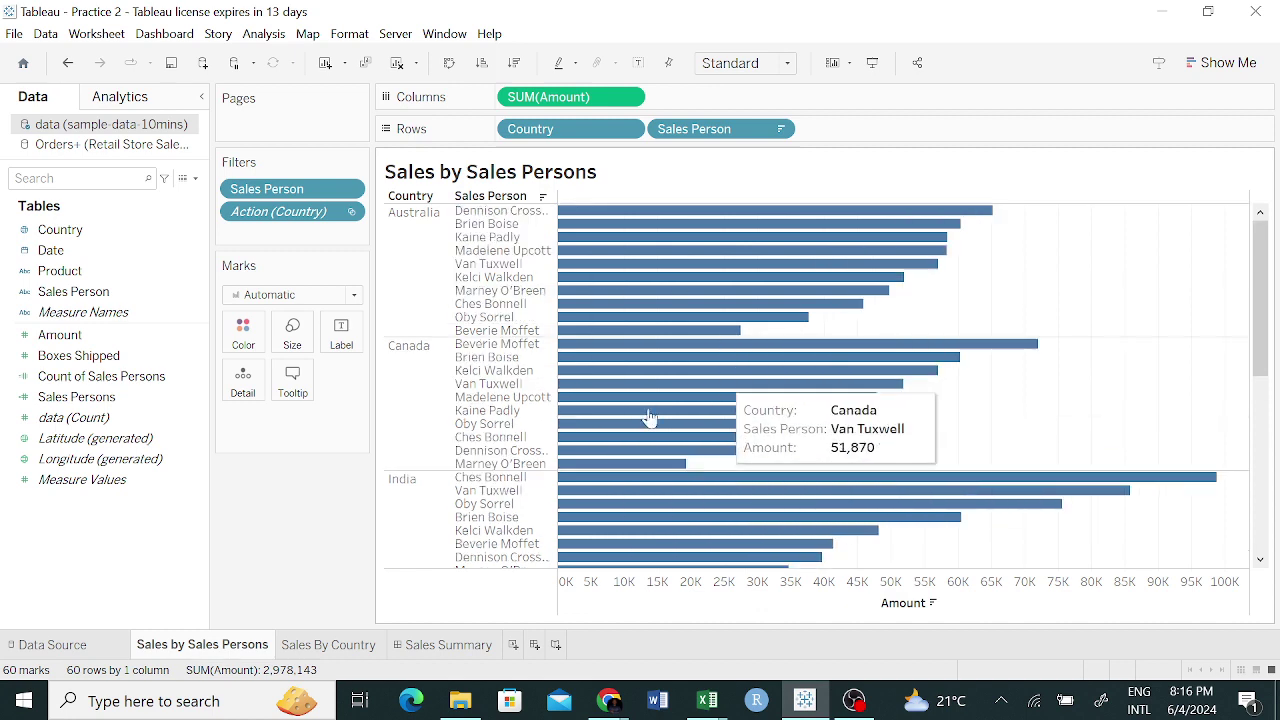
{"action": "scroll", "coordinate": [649, 418], "scroll_direction": "down", "scroll_amount": 15}
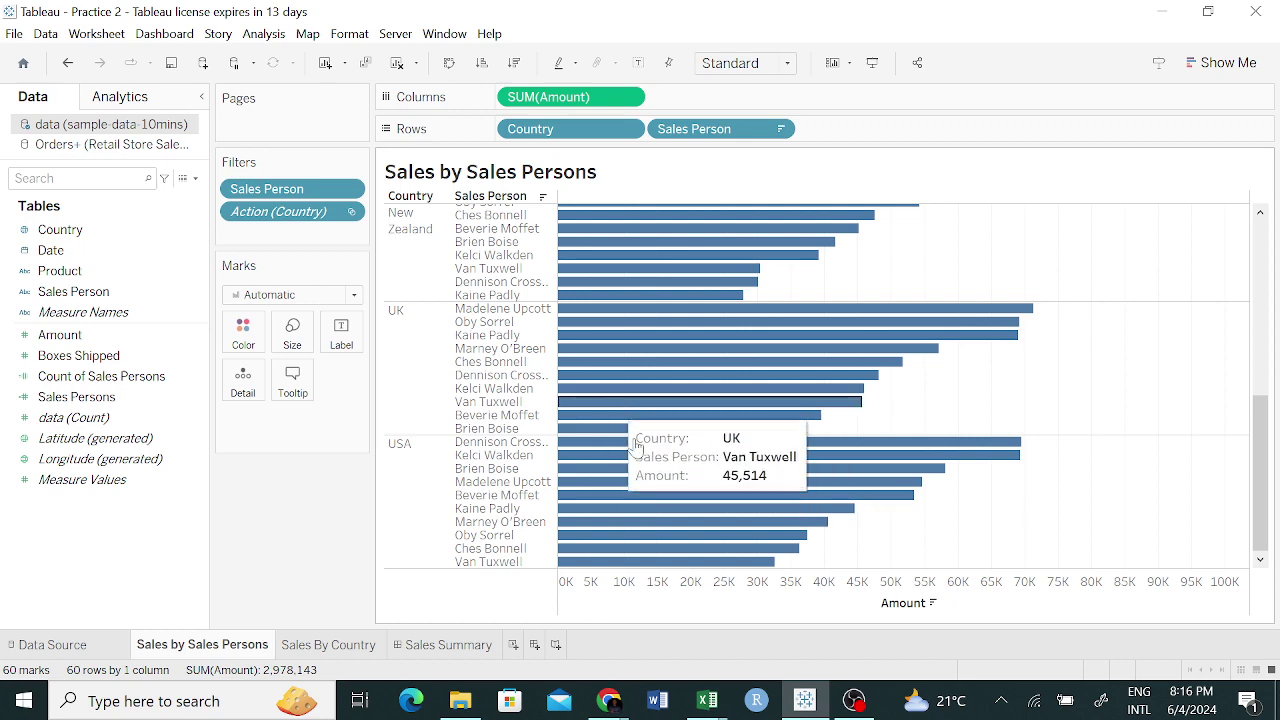
{"action": "left_click_drag", "start_coordinate": [1262, 420], "coordinate": [1270, 245]}
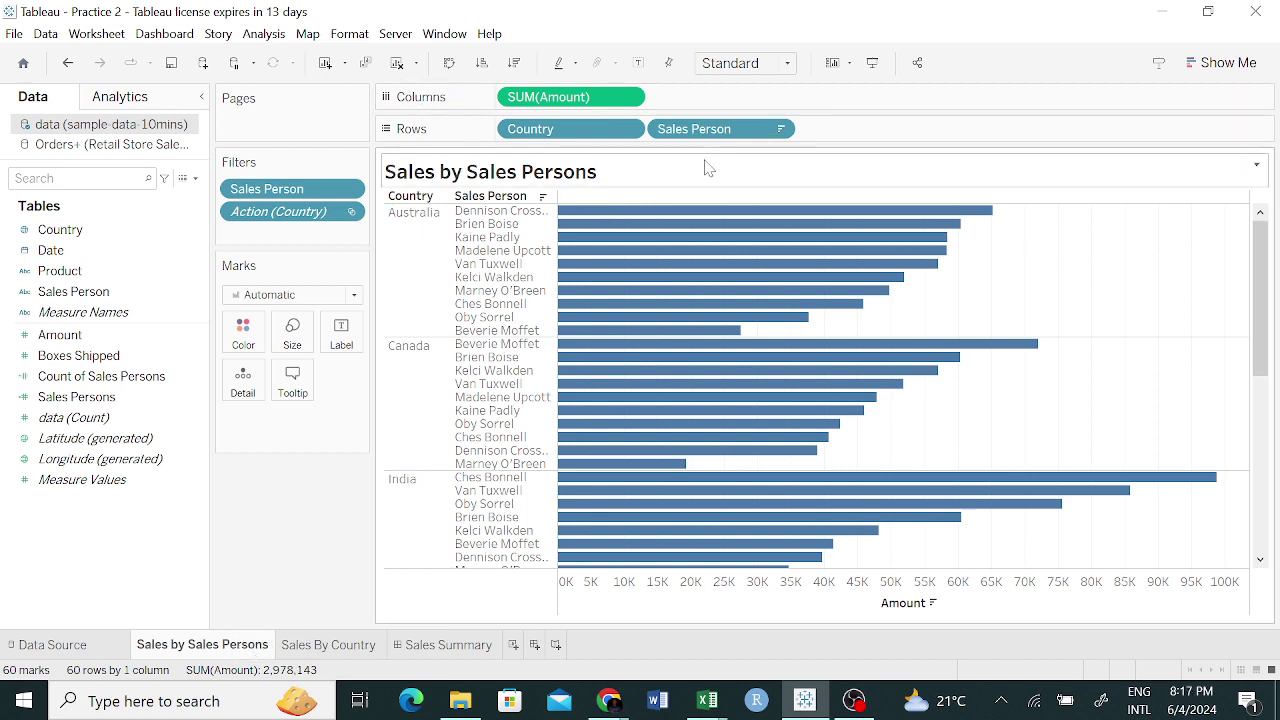
Remove Country from Rows, leaving ten sales-person bars totalling 2,978,143.
{"action": "left_click_drag", "start_coordinate": [570, 131], "coordinate": [78, 335]}
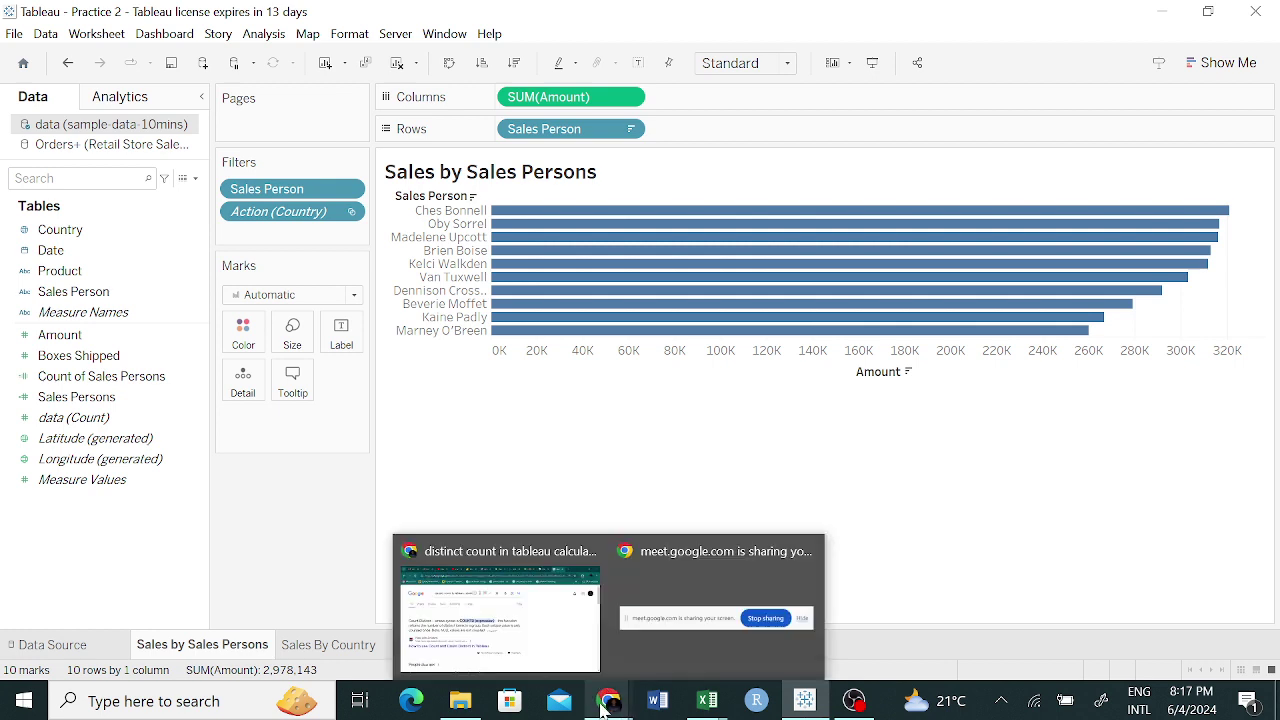
{"action": "mouse_move", "coordinate": [855, 708]}
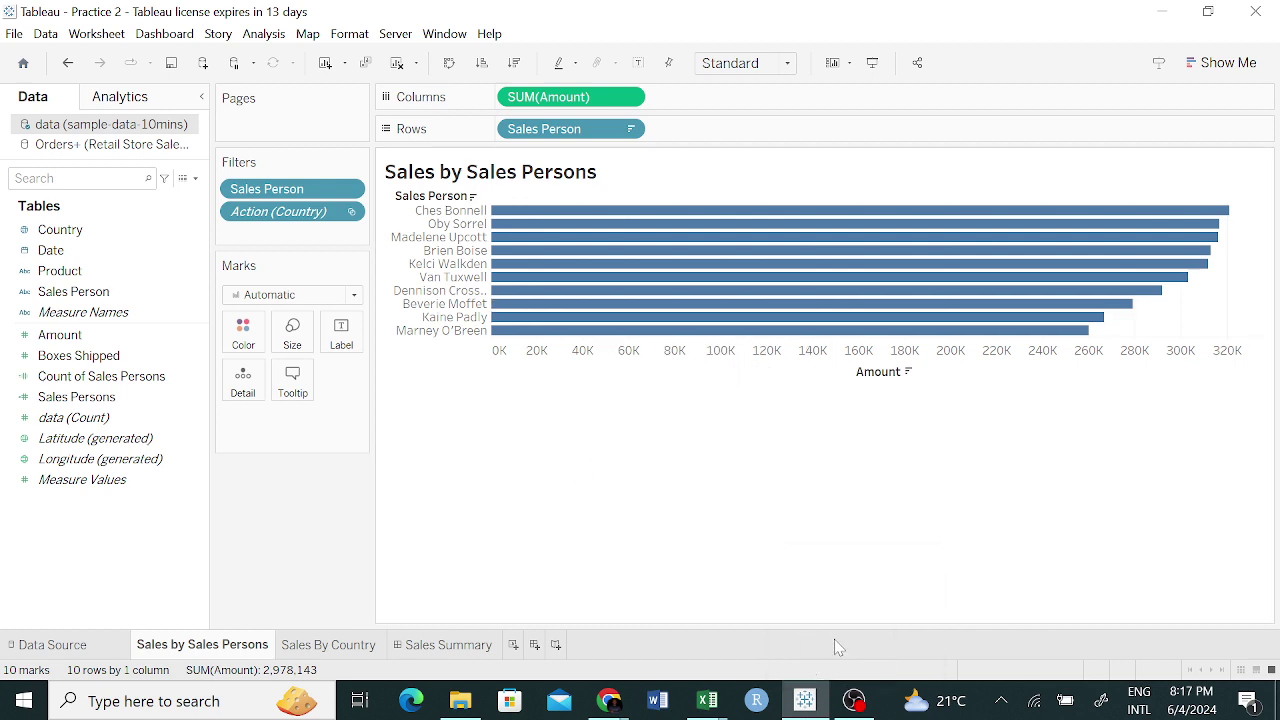
{"action": "left_click", "coordinate": [858, 701]}
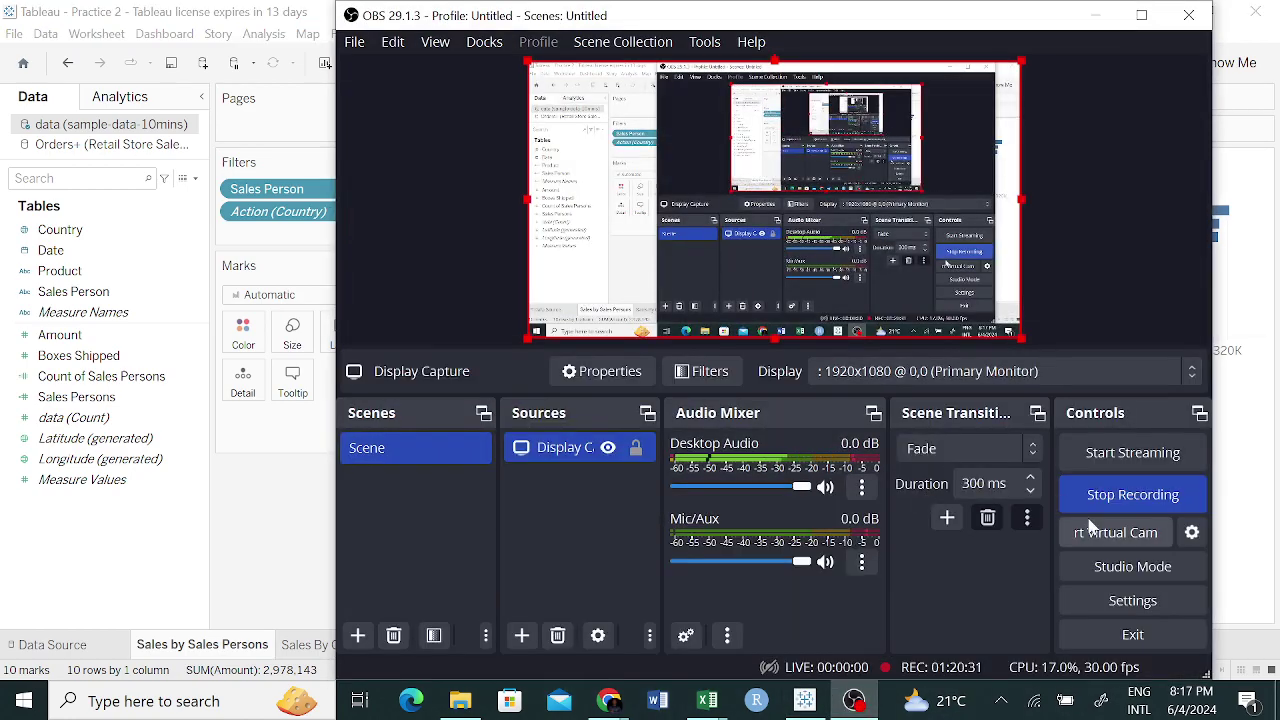